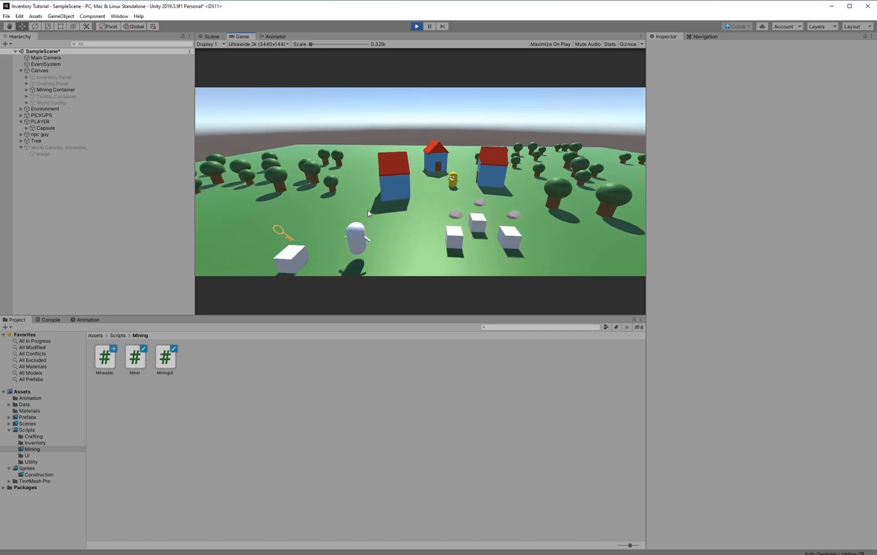
Playtest tree mining in the running game by walking the character to nearby trees and harvesting them
{"action": "left_click_drag", "start_coordinate": [285, 256], "coordinate": [422, 249]}
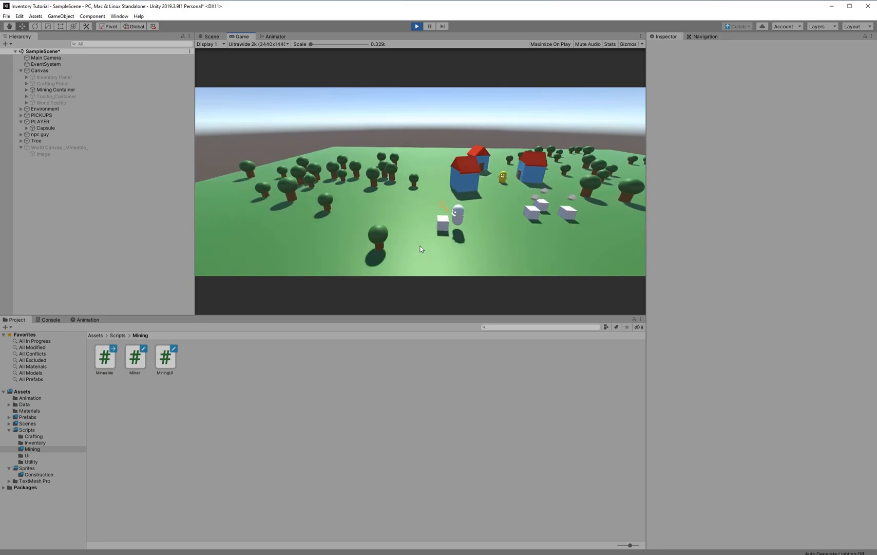
{"action": "left_click", "coordinate": [380, 234]}
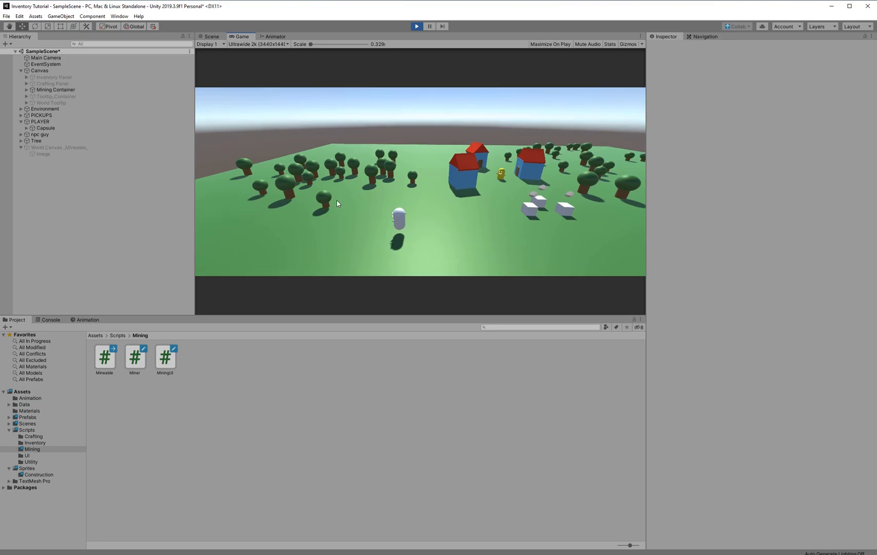
{"action": "scroll", "coordinate": [360, 214], "scroll_direction": "up", "scroll_amount": 2}
{"action": "left_click", "coordinate": [372, 220]}
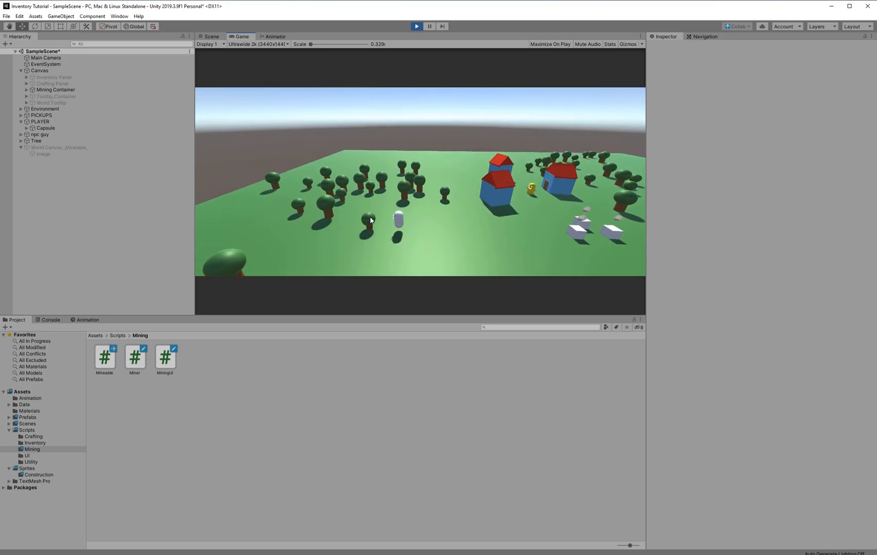
{"action": "left_click", "coordinate": [370, 220]}
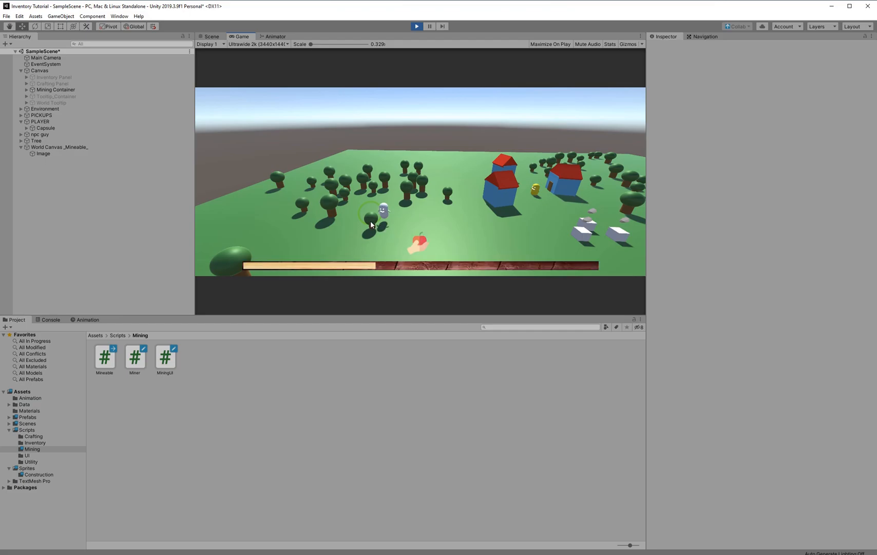
{"action": "left_click", "coordinate": [371, 217]}
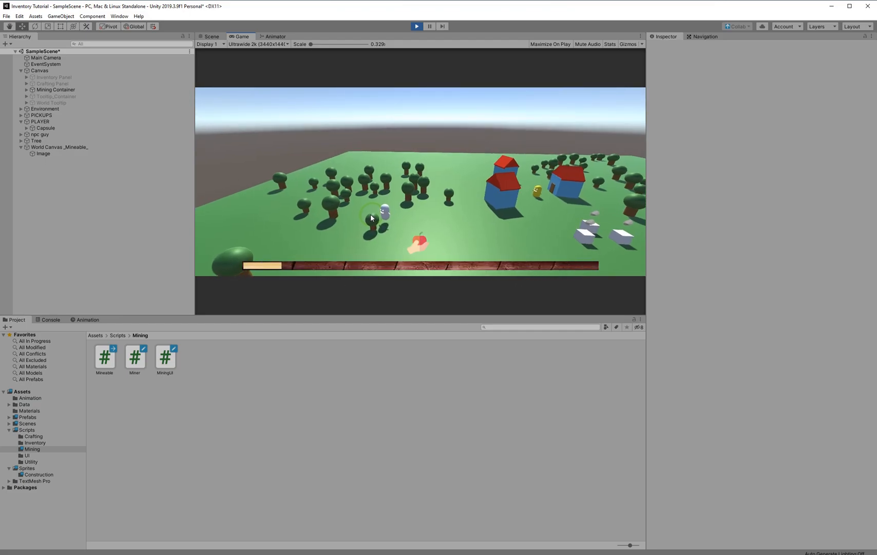
{"action": "left_click", "coordinate": [368, 222]}
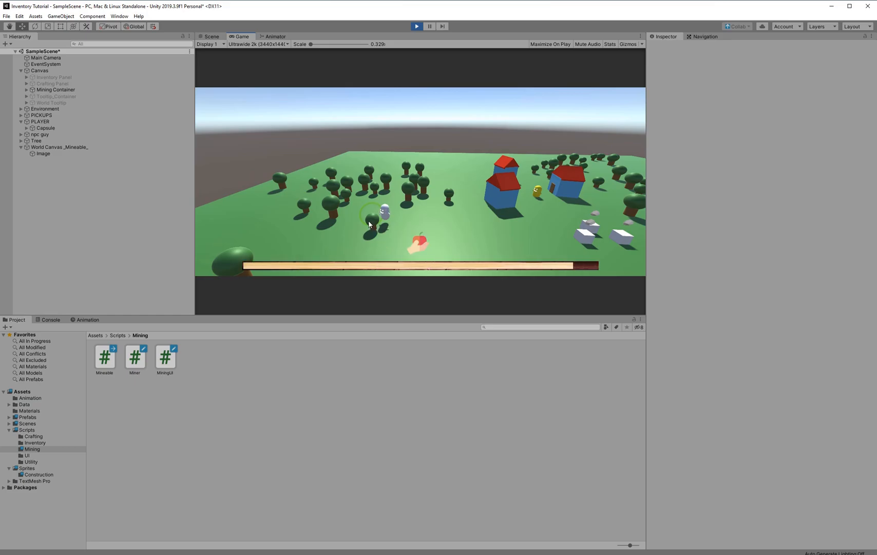
{"action": "left_click", "coordinate": [362, 226]}
{"action": "left_click", "coordinate": [342, 214]}
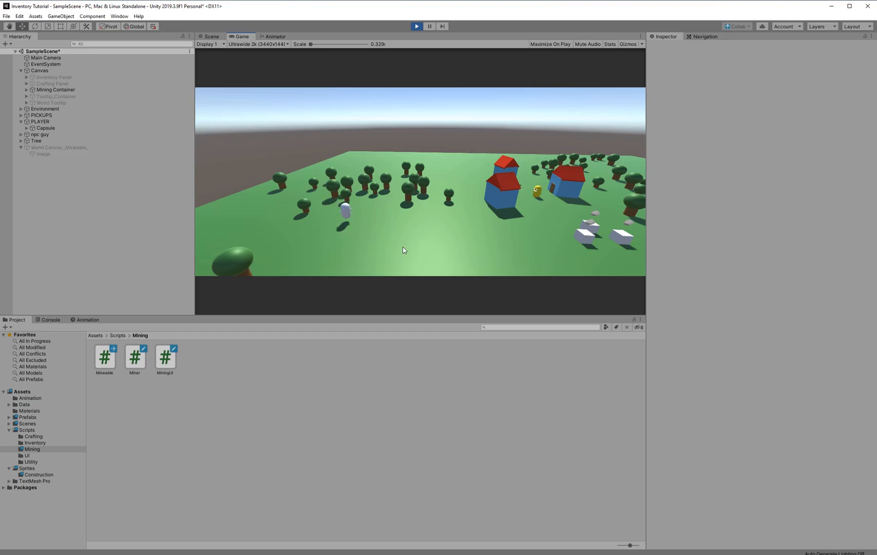
Open the in-game Inventory and Crafting panels and mine more trees to test wood collection
{"action": "left_click", "coordinate": [409, 212]}
{"action": "key", "text": "i"}
{"action": "left_click", "coordinate": [413, 191]}
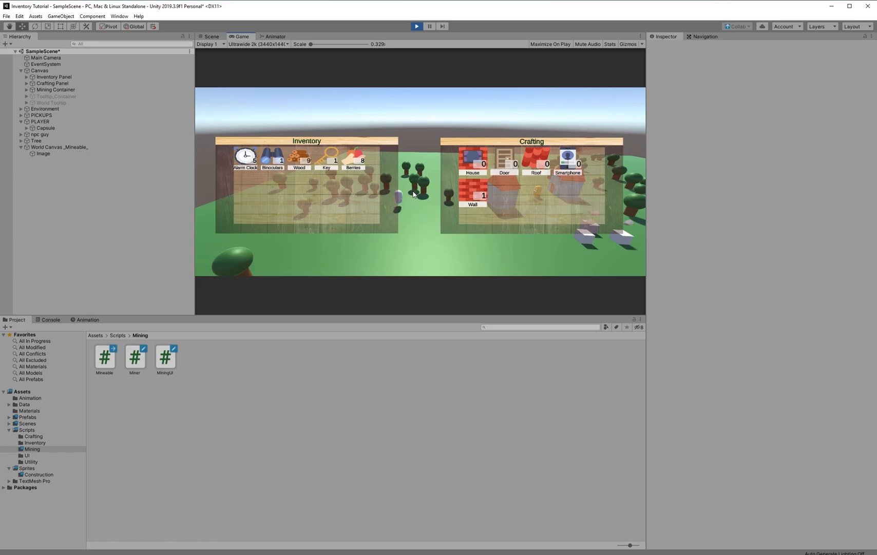
{"action": "left_click", "coordinate": [431, 188]}
{"action": "left_click", "coordinate": [391, 245]}
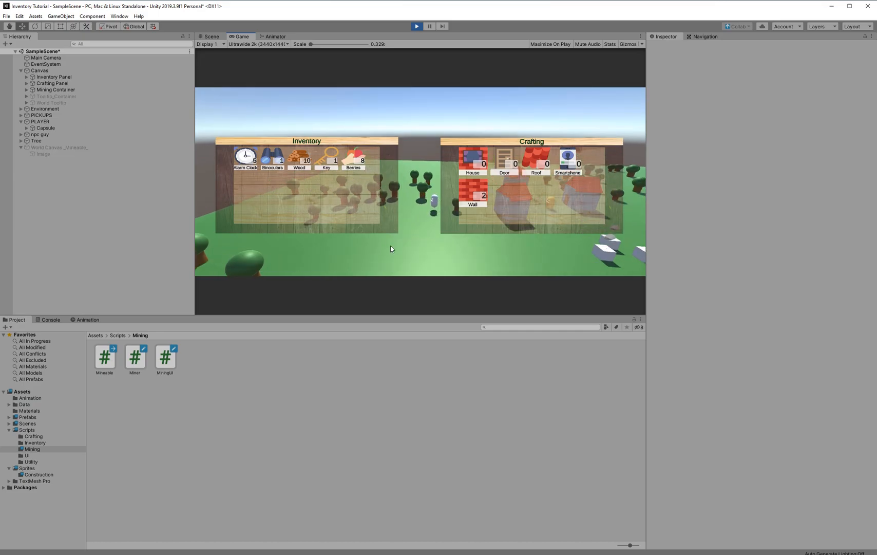
{"action": "middle_click_drag", "start_coordinate": [314, 284], "coordinate": [396, 259]}
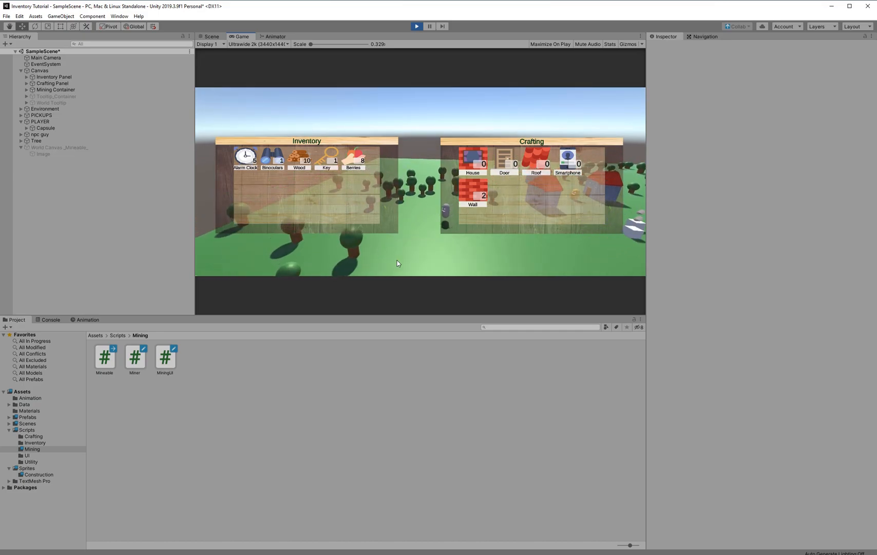
{"action": "left_click", "coordinate": [354, 244]}
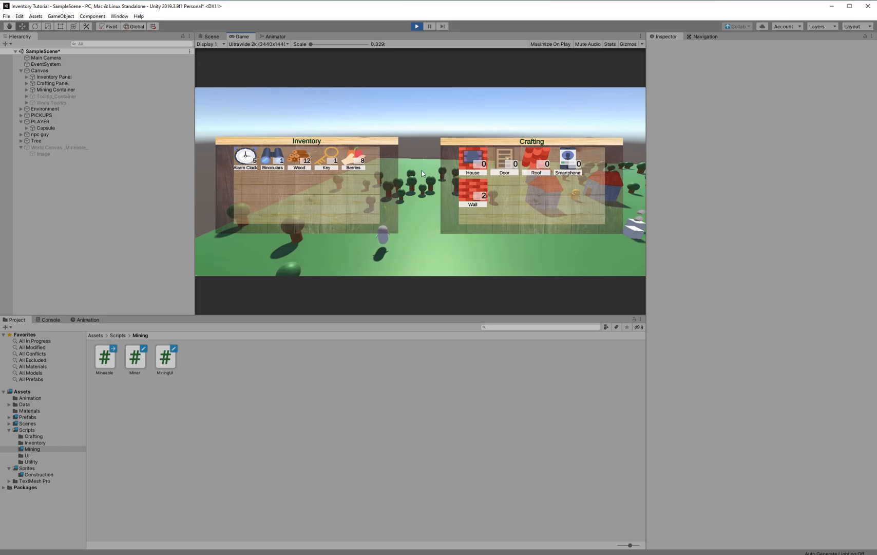
Walk the character to the remaining nearby trees and mine them with the inventory still open
{"action": "left_click", "coordinate": [320, 253]}
{"action": "left_click", "coordinate": [370, 247]}
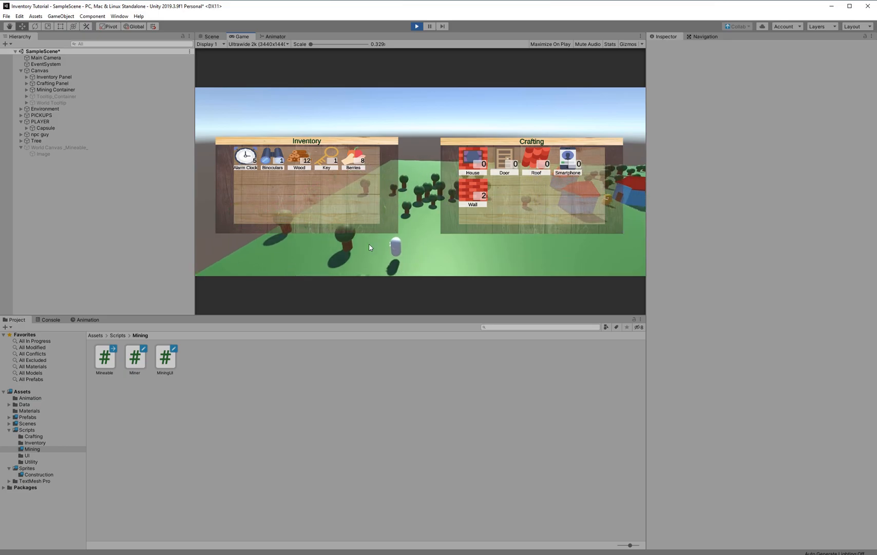
{"action": "left_click", "coordinate": [346, 236]}
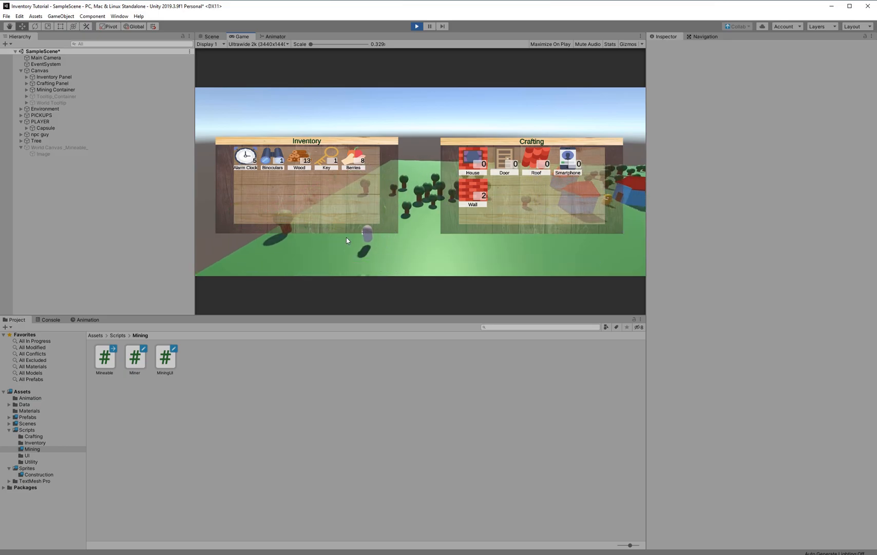
{"action": "left_click", "coordinate": [409, 273]}
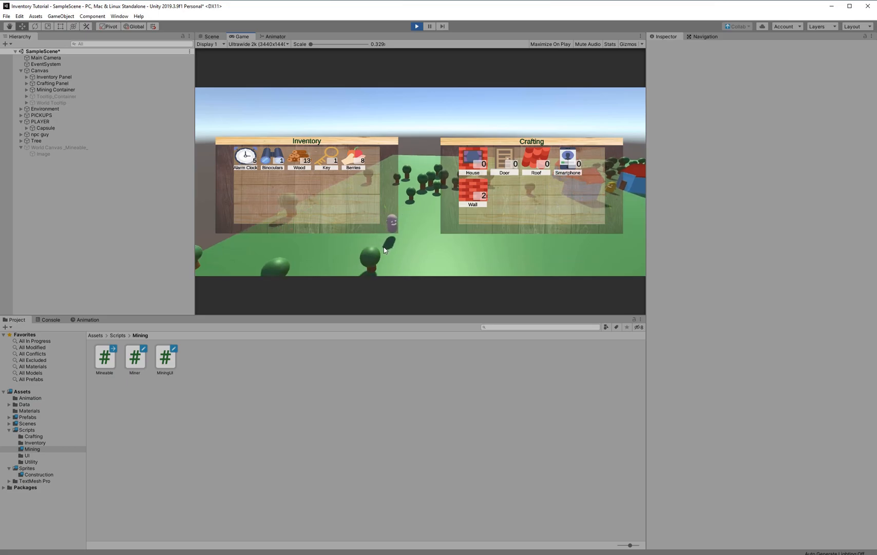
{"action": "left_click", "coordinate": [373, 260]}
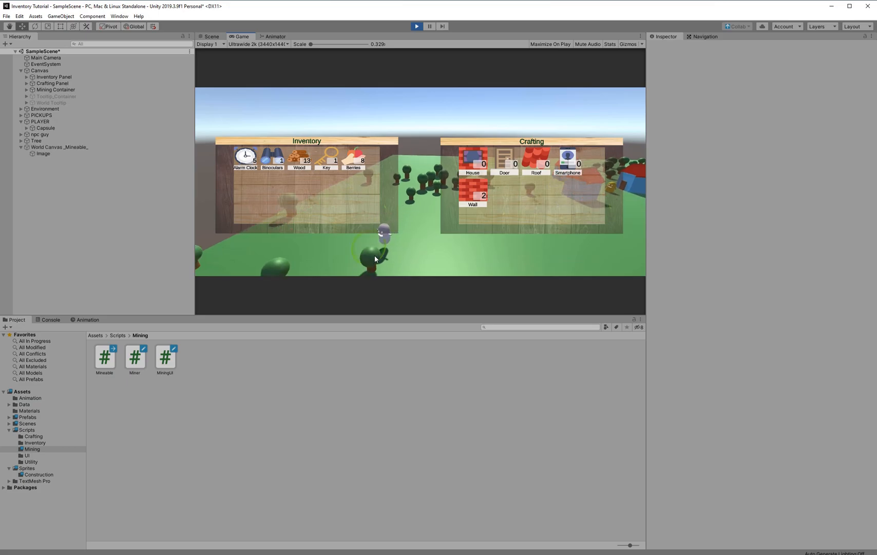
Stop the running game, preview the scene in the Game view, and return to the Scene view
{"action": "left_click", "coordinate": [416, 26]}
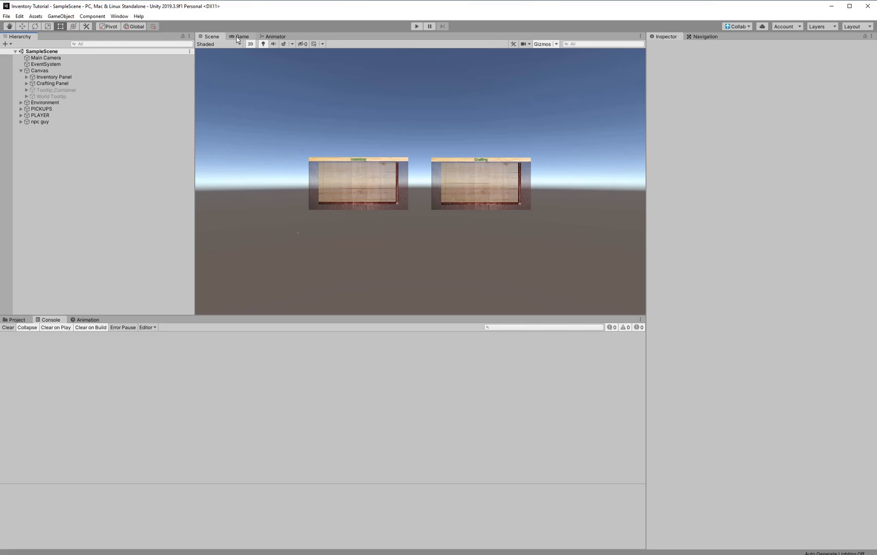
{"action": "left_click", "coordinate": [238, 36]}
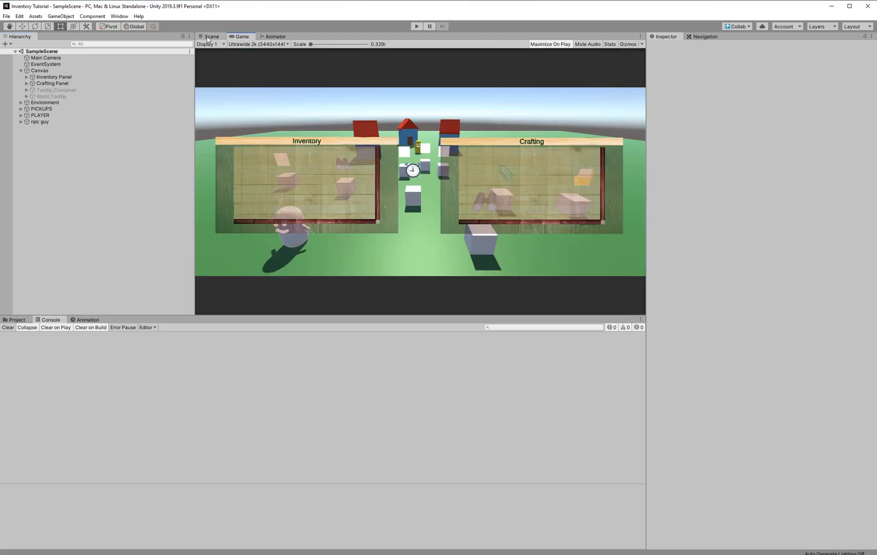
{"action": "left_click", "coordinate": [211, 36]}
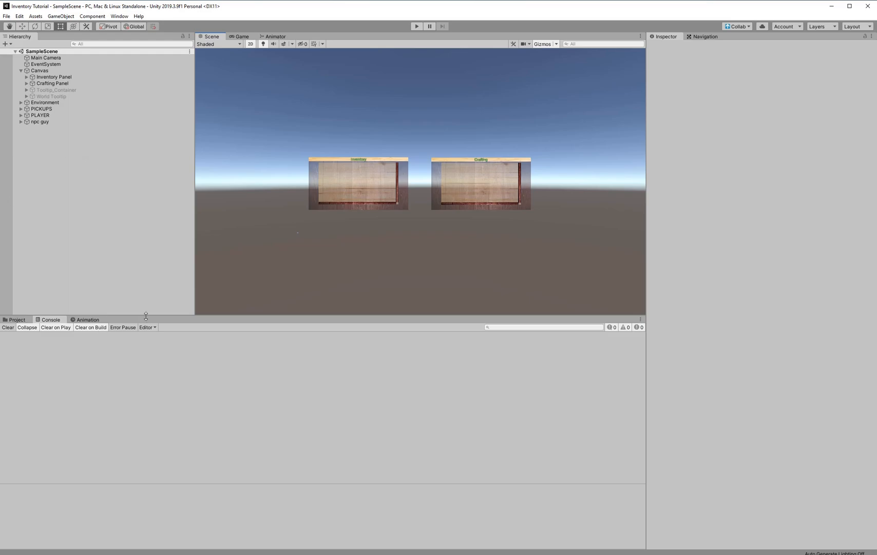
Open the Mining folder inside Assets/Scripts among the project's assets
{"action": "left_click", "coordinate": [15, 320]}
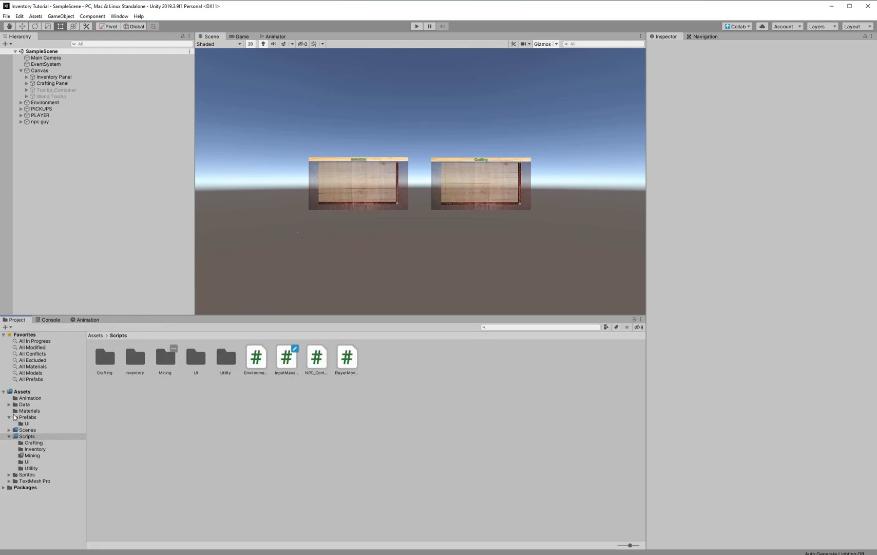
{"action": "left_click", "coordinate": [9, 418]}
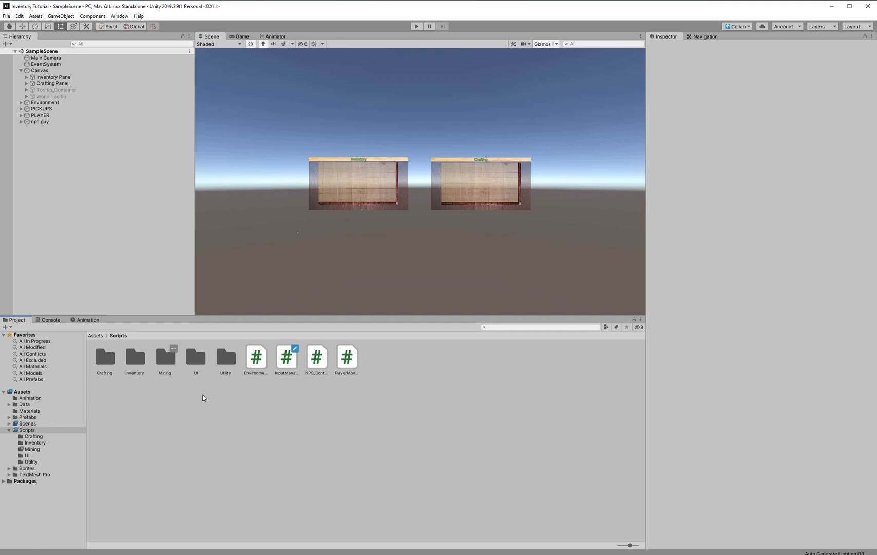
{"action": "left_click", "coordinate": [170, 366]}
{"action": "double_click", "coordinate": [169, 365]}
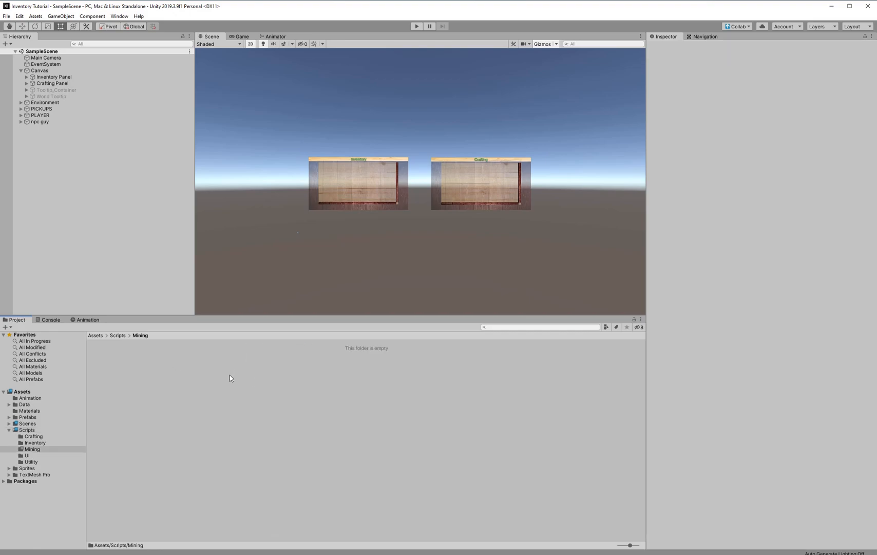
{"action": "left_click", "coordinate": [40, 450]}
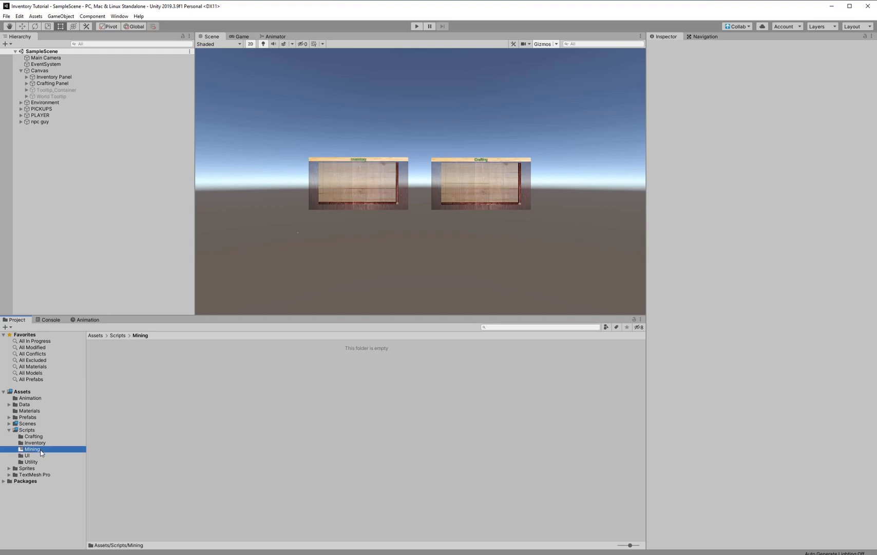
{"action": "left_click", "coordinate": [42, 430]}
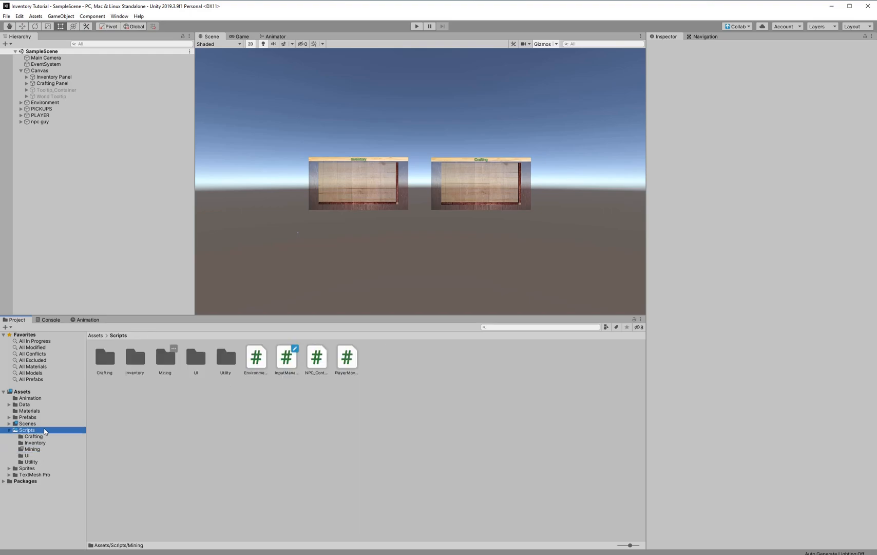
{"action": "left_click", "coordinate": [49, 449]}
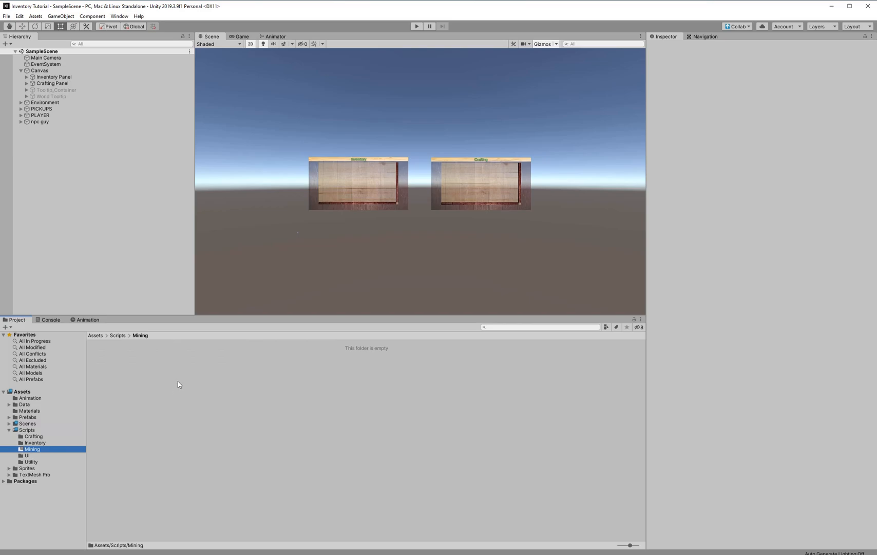
Create a C# script named Miner in the Mining folder
{"action": "right_click", "coordinate": [160, 363]}
{"action": "mouse_move", "coordinate": [206, 154]}
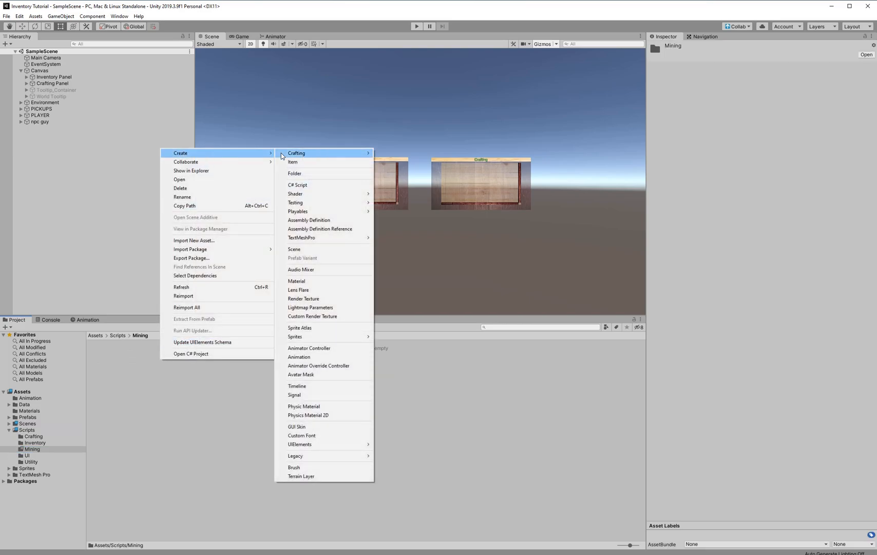
{"action": "left_click", "coordinate": [333, 185]}
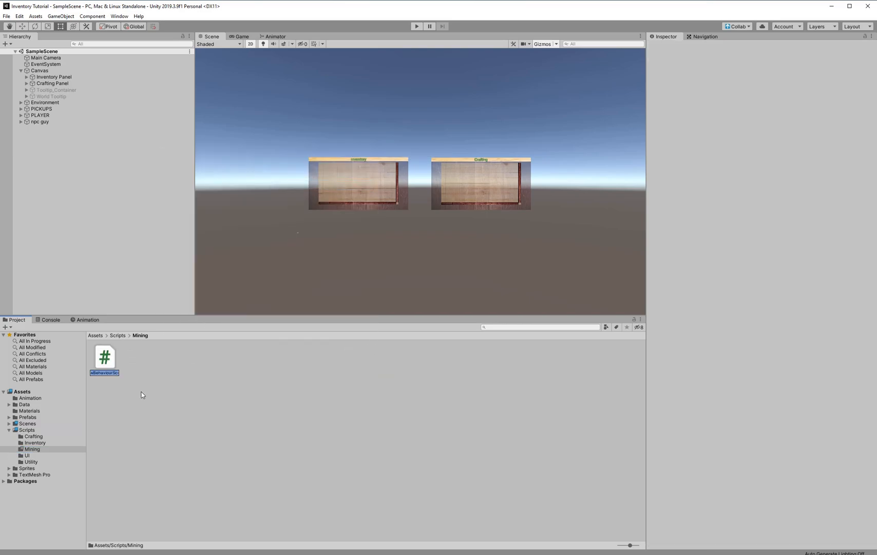
{"action": "type", "text": "Miner"}
{"action": "key", "text": "Return"}
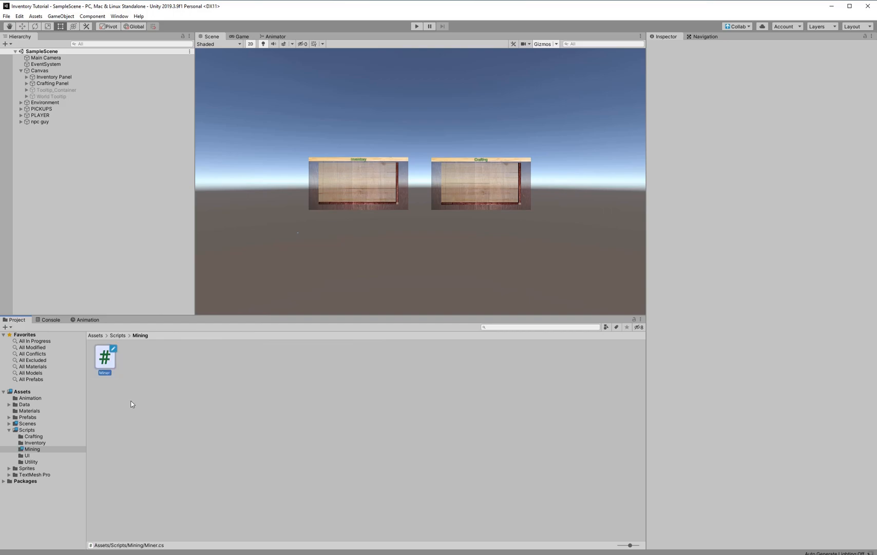
{"action": "left_click", "coordinate": [159, 372]}
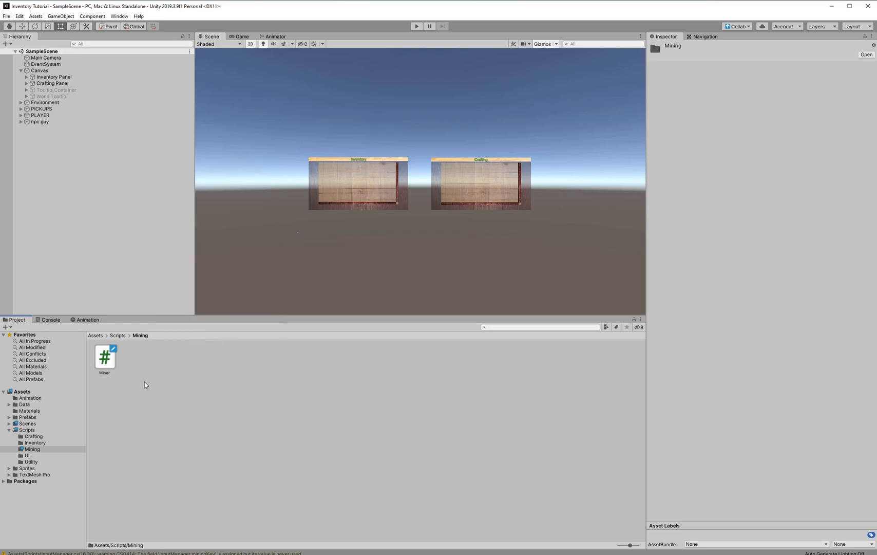
Add a second C# script named Mineable to the Mining folder
{"action": "right_click", "coordinate": [146, 382]}
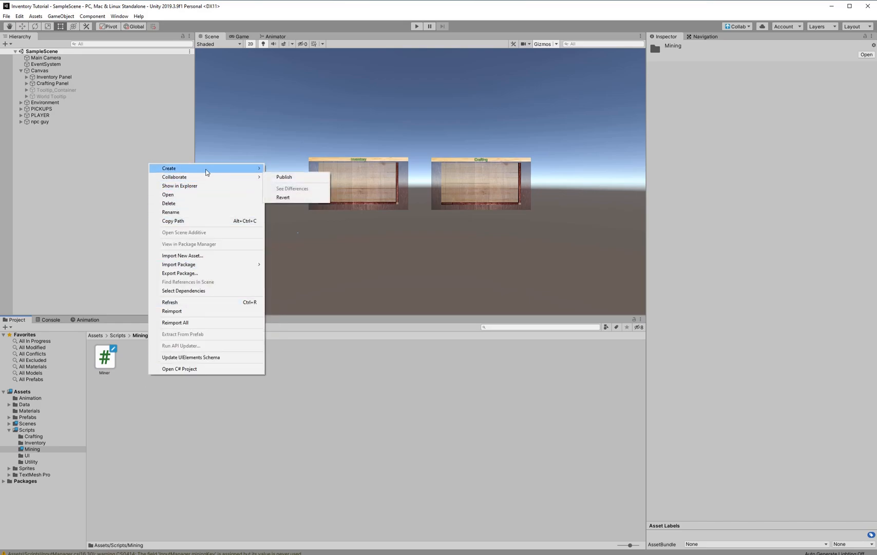
{"action": "mouse_move", "coordinate": [207, 171]}
{"action": "mouse_move", "coordinate": [284, 170]}
{"action": "left_click", "coordinate": [297, 200]}
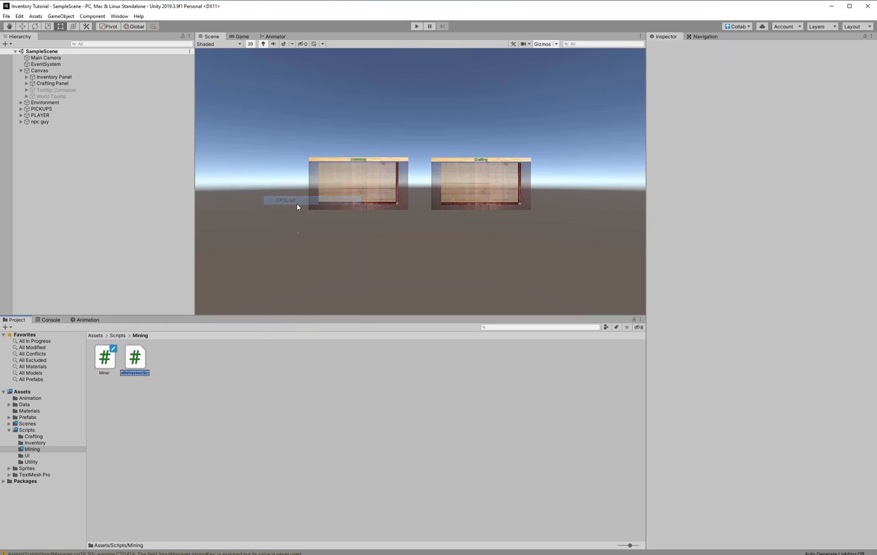
{"action": "type", "text": "Mineable"}
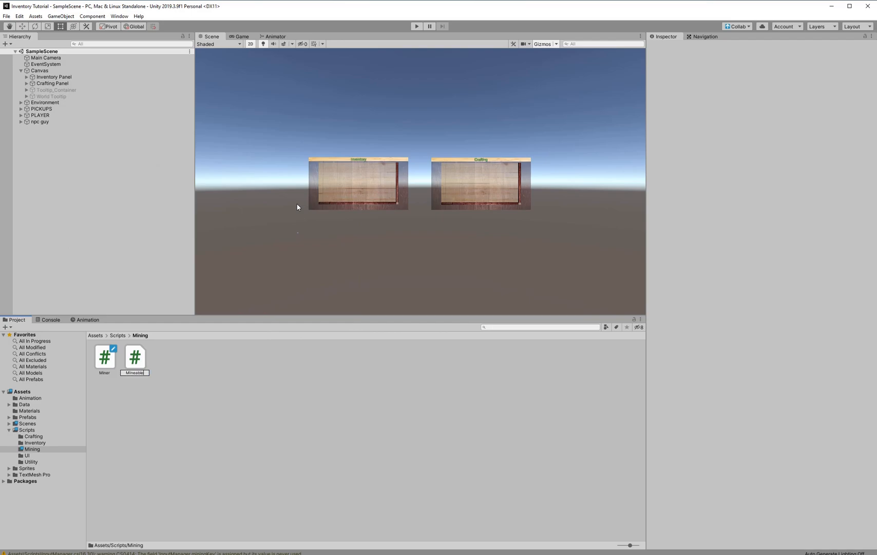
{"action": "key", "text": "Return"}
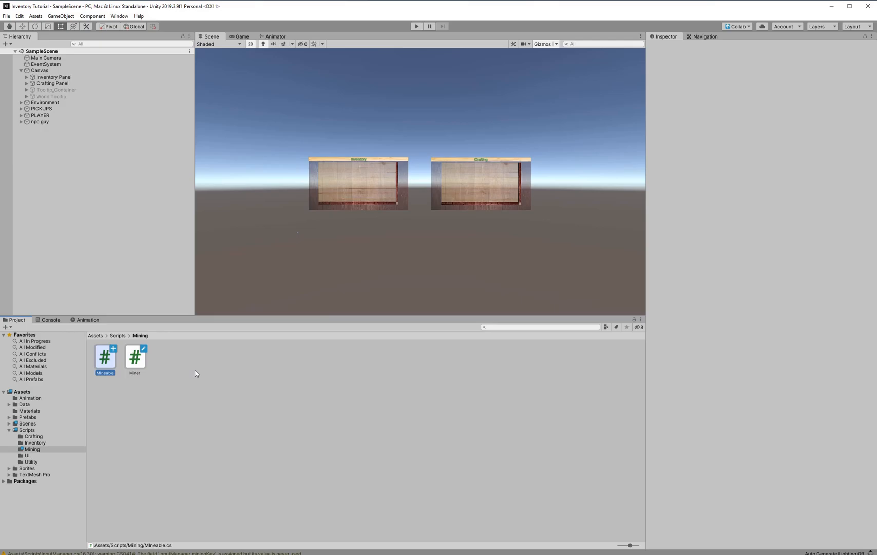
Add a third C# script named MiningUI to the Mining folder
{"action": "right_click", "coordinate": [176, 374]}
{"action": "mouse_move", "coordinate": [224, 170]}
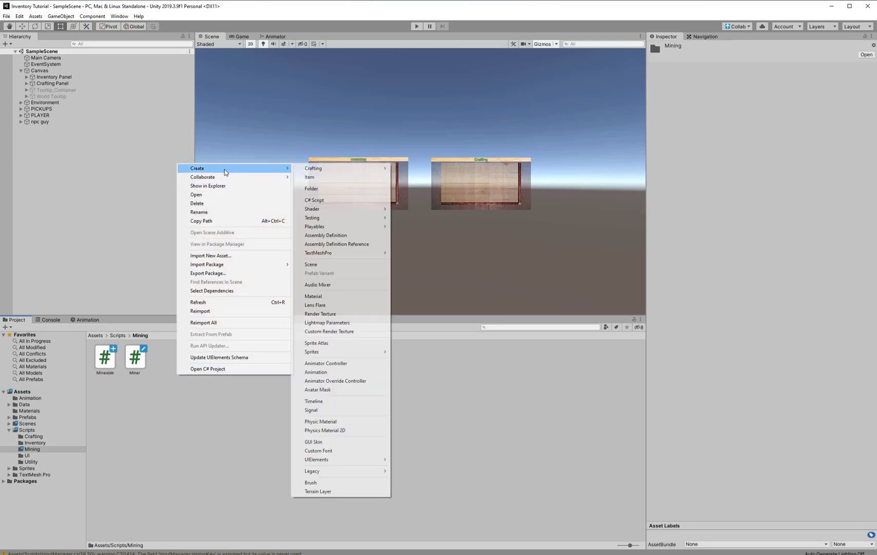
{"action": "left_click", "coordinate": [334, 200]}
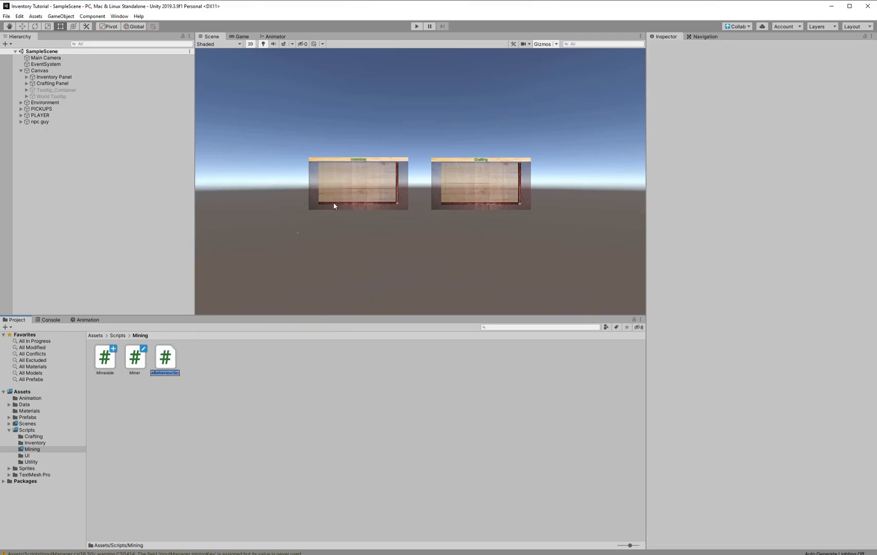
{"action": "type", "text": "MiningUI"}
{"action": "key", "text": "Return"}
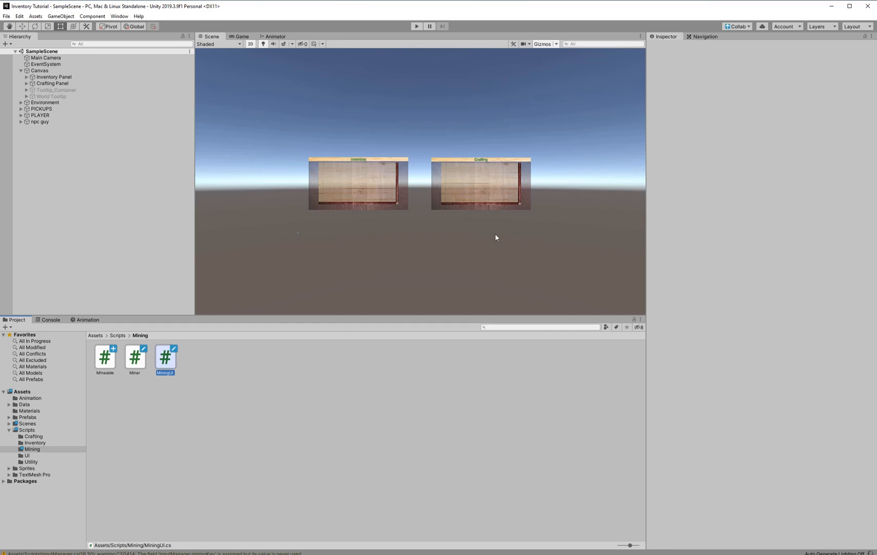
Open the Miner script in Visual Studio and delete its default Start and Update methods with their comments
{"action": "left_click", "coordinate": [192, 384]}
{"action": "double_click", "coordinate": [135, 366]}
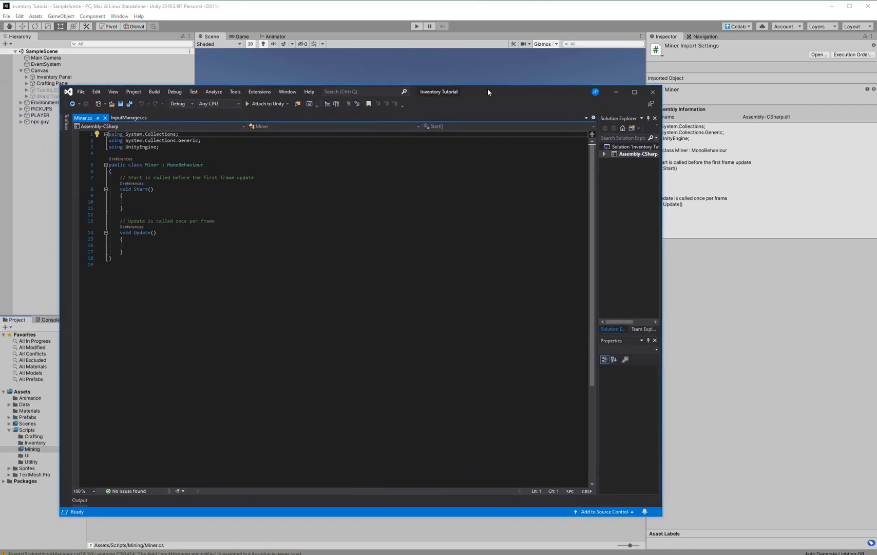
{"action": "left_click_drag", "start_coordinate": [488, 91], "coordinate": [487, 69]}
{"action": "left_click", "coordinate": [154, 230]}
{"action": "left_click_drag", "start_coordinate": [154, 230], "coordinate": [125, 146]}
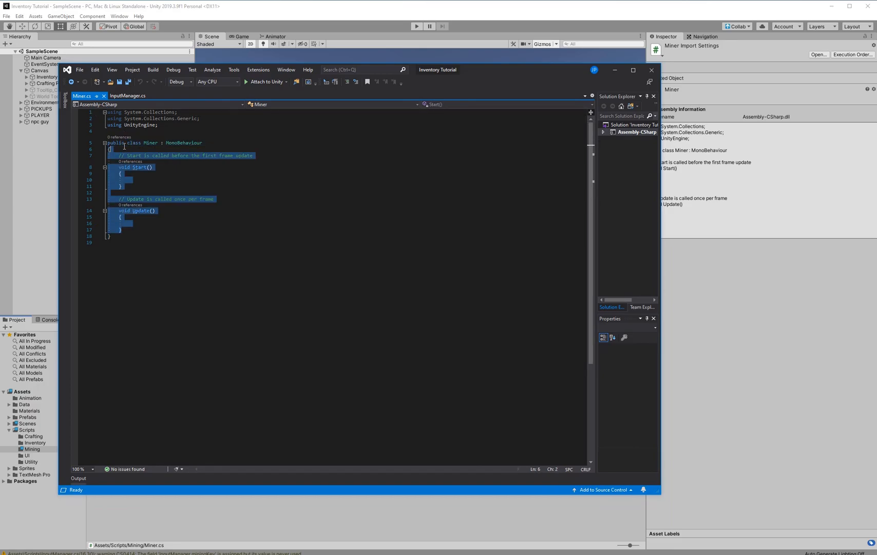
{"action": "key", "text": "BackSpace"}
Add a using directive for the SimpleInventory namespace below the UnityEngine one
{"action": "left_click", "coordinate": [171, 124]}
{"action": "key", "text": "Return"}
{"action": "type", "text": "using si"}
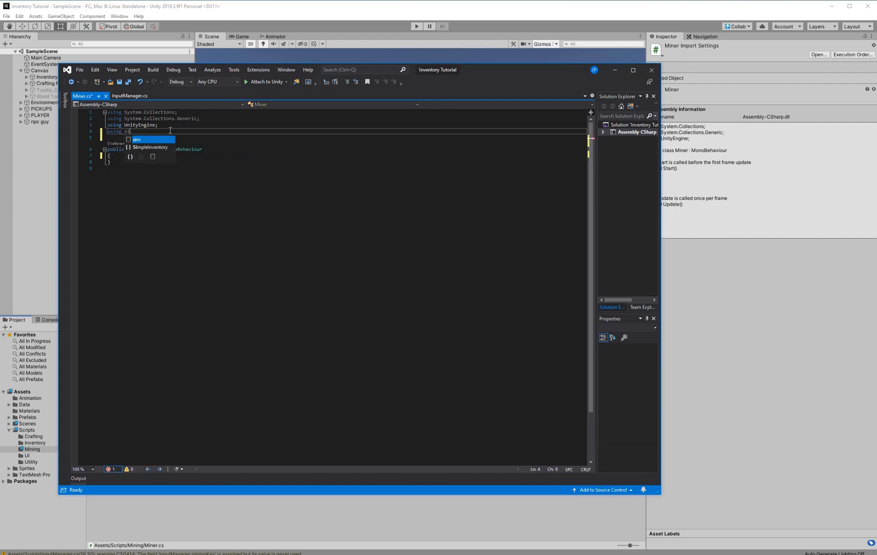
{"action": "key", "text": "Down"}
{"action": "key", "text": "Tab"}
{"action": "type", "text": ";"}
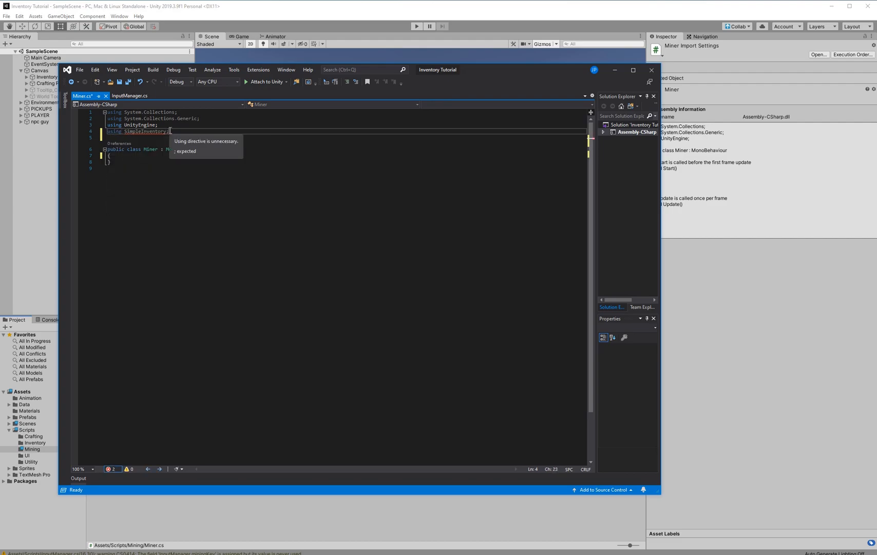
Declare a serialized Inventory field named inventory, initialised to null, in the Miner class
{"action": "left_click", "coordinate": [196, 155]}
{"action": "key", "text": "Return"}
{"action": "key", "text": "Return"}
{"action": "key", "text": "Up"}
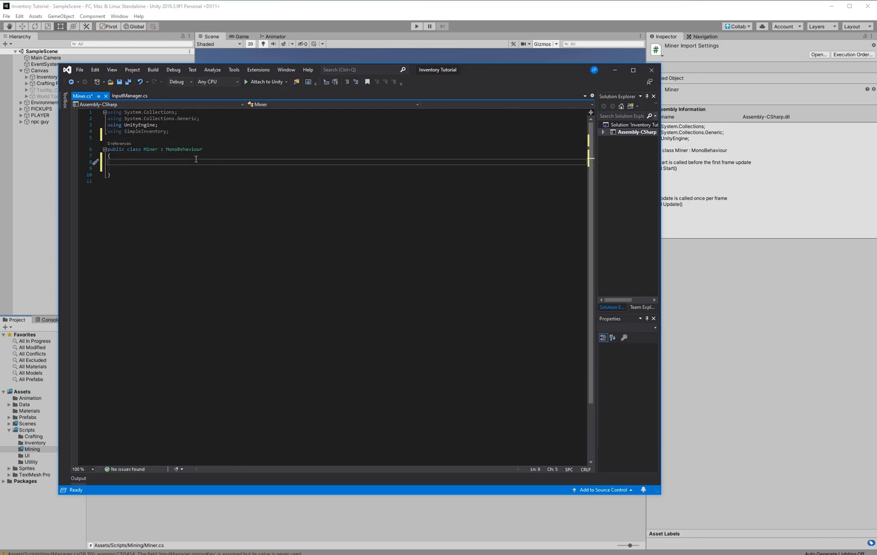
{"action": "type", "text": "[SerializeField]"}
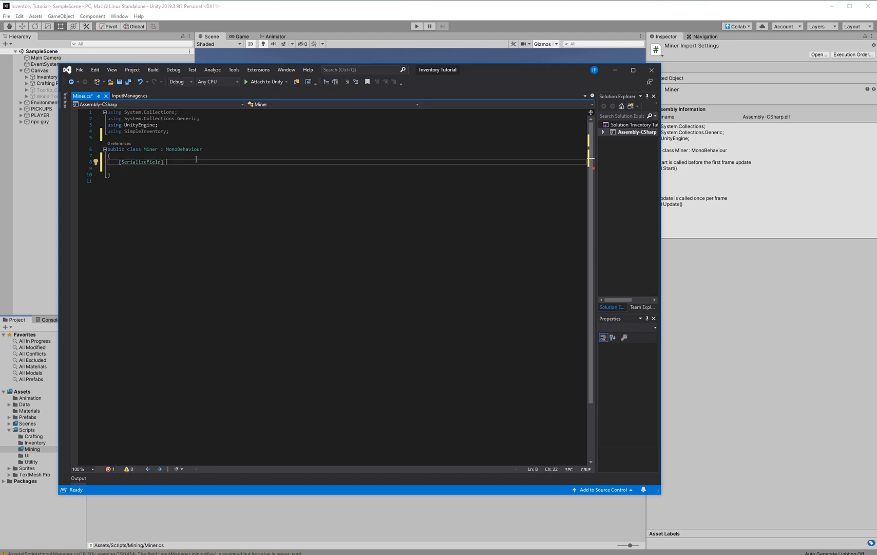
{"action": "type", "text": " Inventory "}
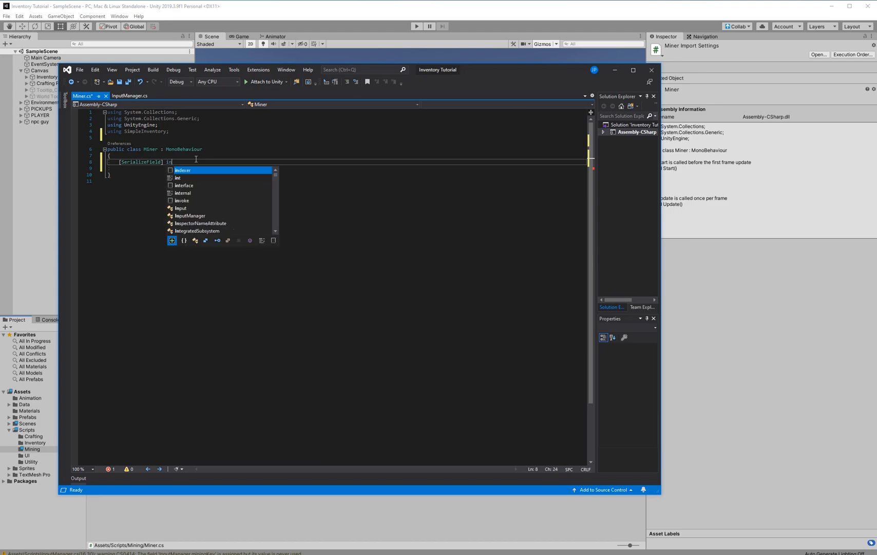
{"action": "type", "text": "inventory = null;"}
{"action": "key", "text": "Down"}
{"action": "key", "text": "Down"}
Add an empty public void method Mine() below the inventory field
{"action": "left_click", "coordinate": [305, 169]}
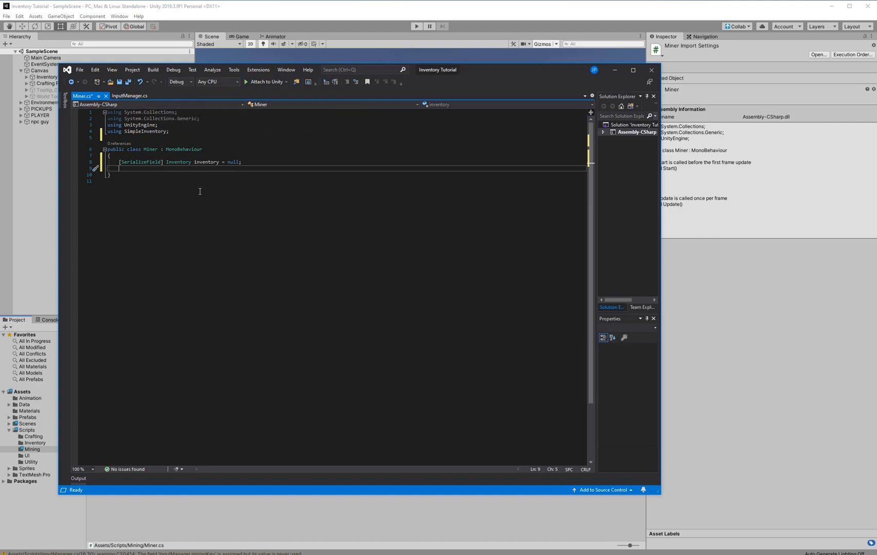
{"action": "key", "text": "Return"}
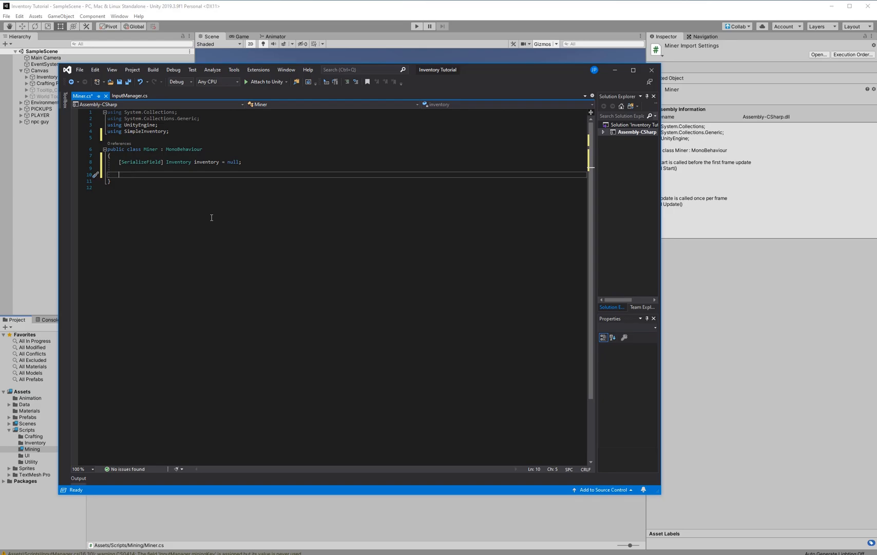
{"action": "type", "text": "privat"}
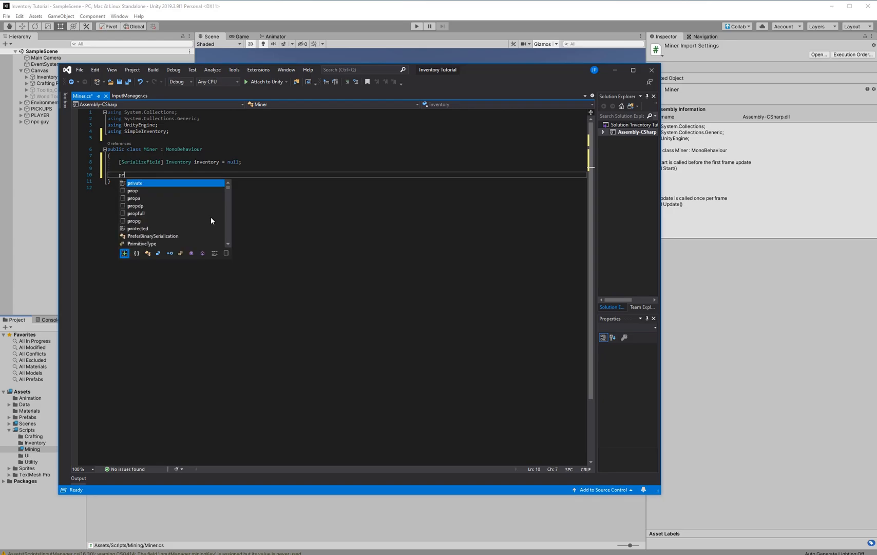
{"action": "key", "text": "BackSpace"}
{"action": "key", "text": "BackSpace"}
{"action": "key", "text": "BackSpace"}
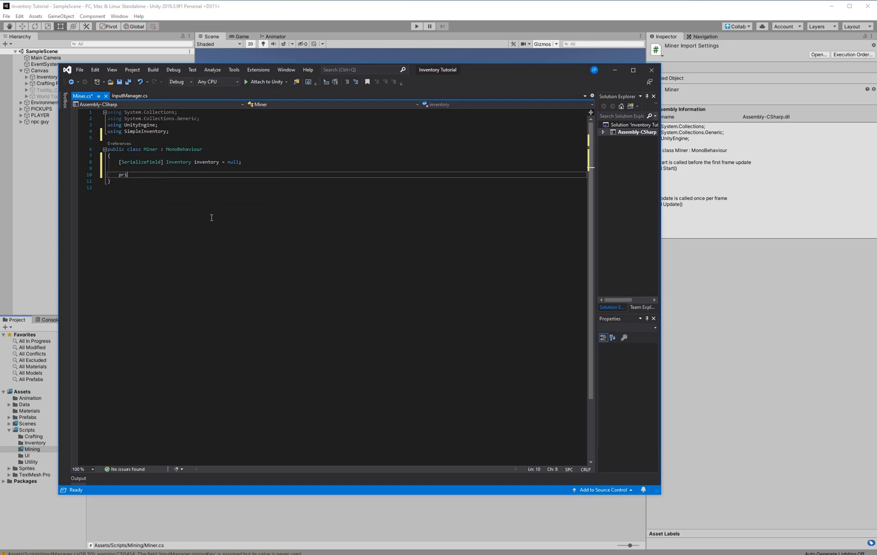
{"action": "type", "text": "blic void Mine() {"}
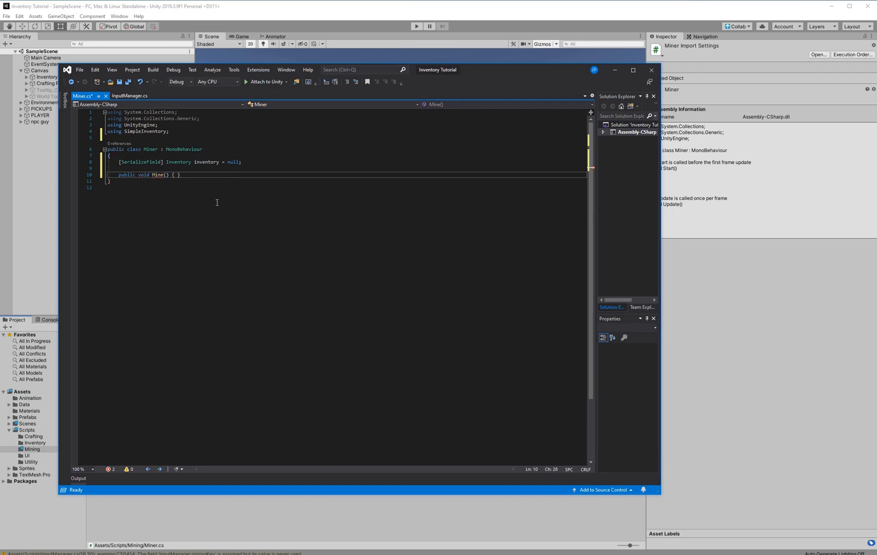
Add an empty private void method EnterMine() between the inventory field and Mine()
{"action": "left_click", "coordinate": [233, 163]}
{"action": "key", "text": "Return"}
{"action": "key", "text": "Return"}
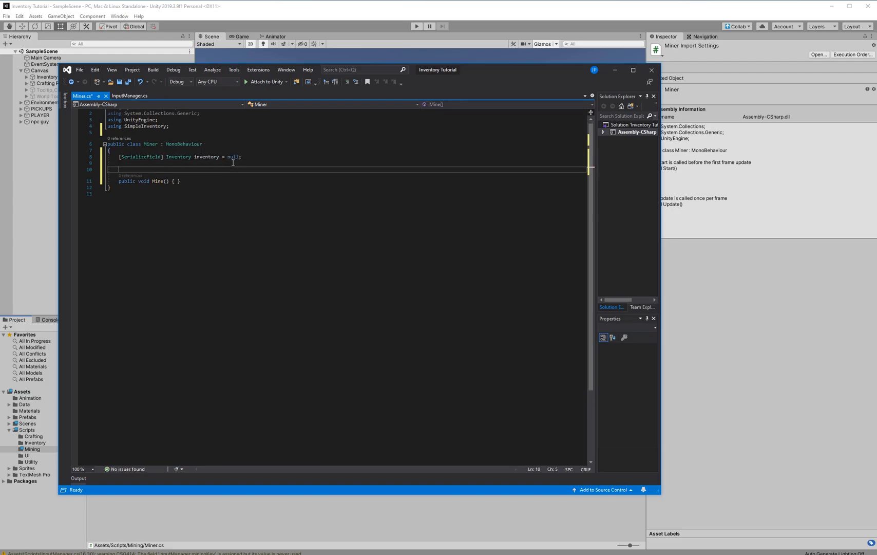
{"action": "left_click", "coordinate": [238, 170]}
{"action": "key", "text": "Return"}
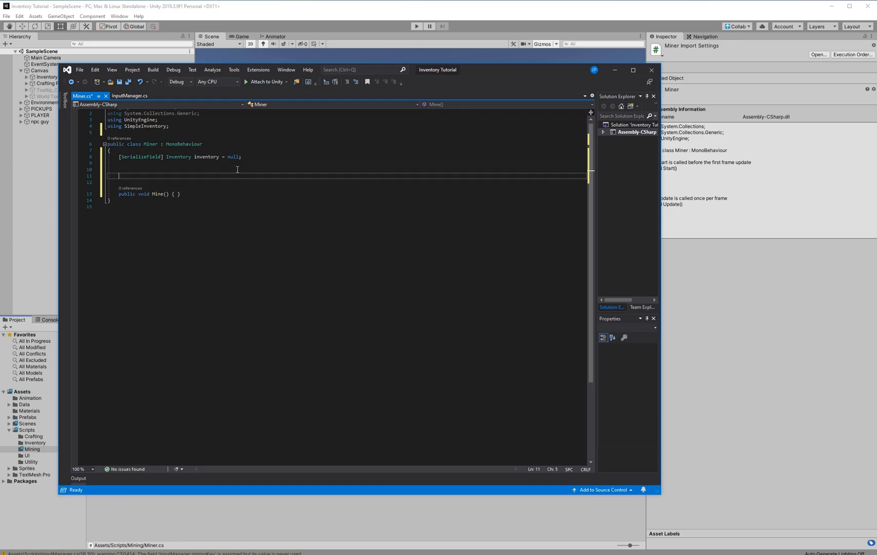
{"action": "type", "text": "private void Ente"}
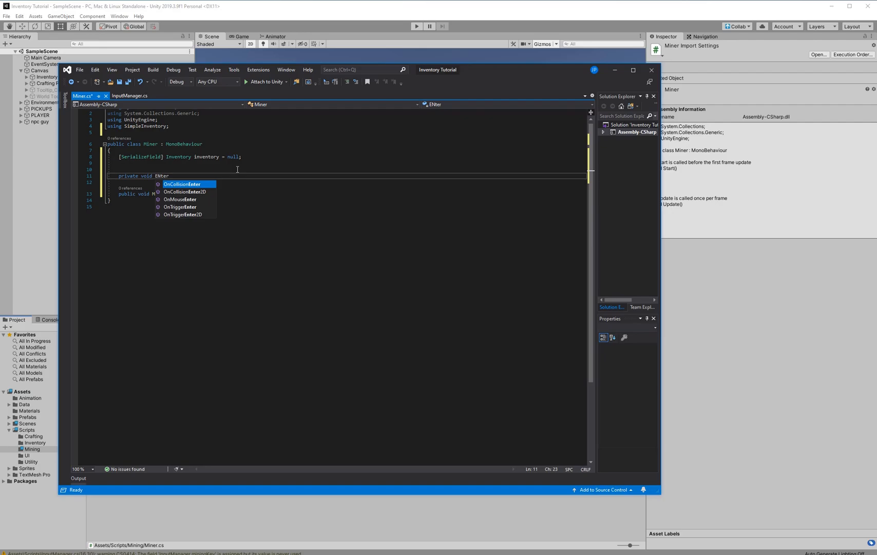
{"action": "type", "text": "rMine() { }"}
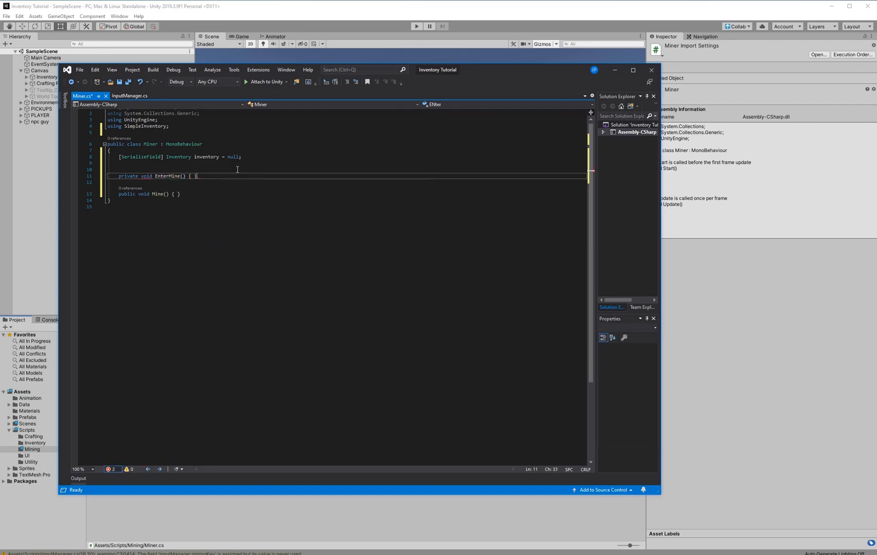
Add an empty private void method ExitMine() between EnterMine() and Mine()
{"action": "key", "text": "Return"}
{"action": "key", "text": "Return"}
{"action": "type", "text": "private "}
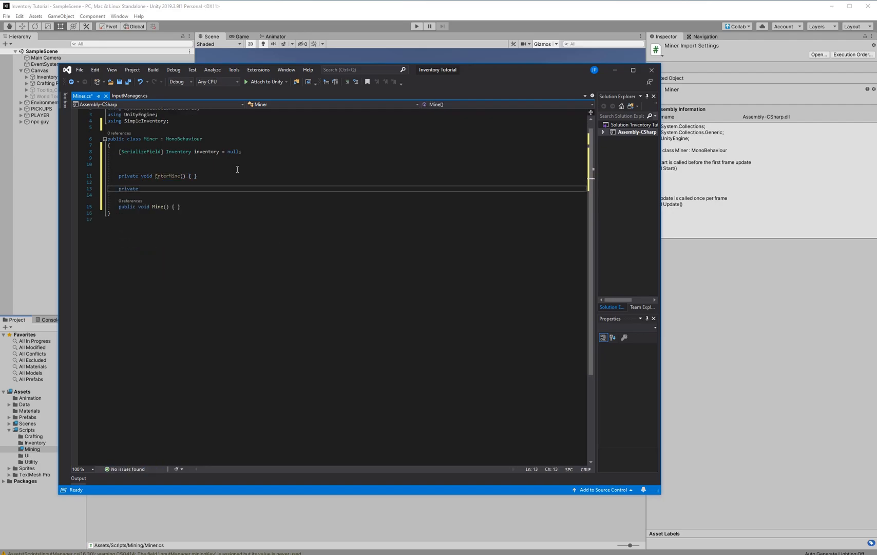
{"action": "type", "text": "void ExitM"}
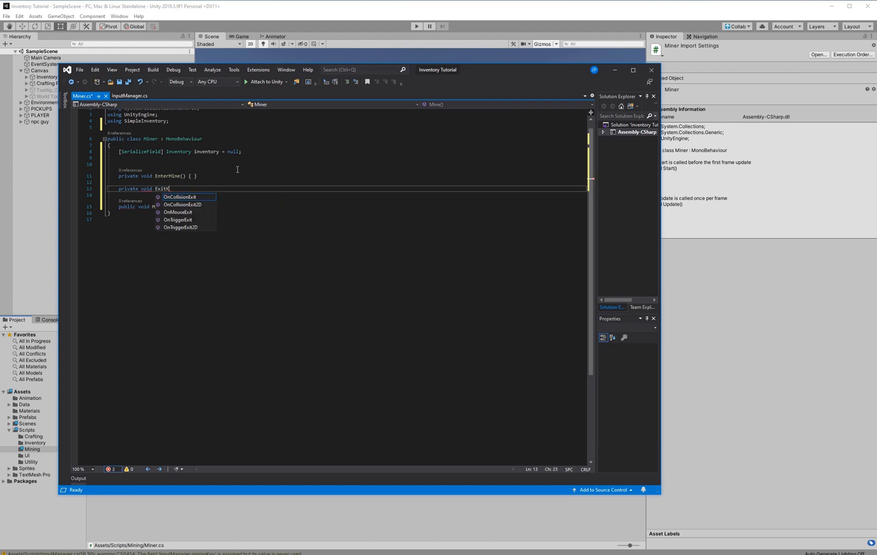
{"action": "type", "text": "ine() { }"}
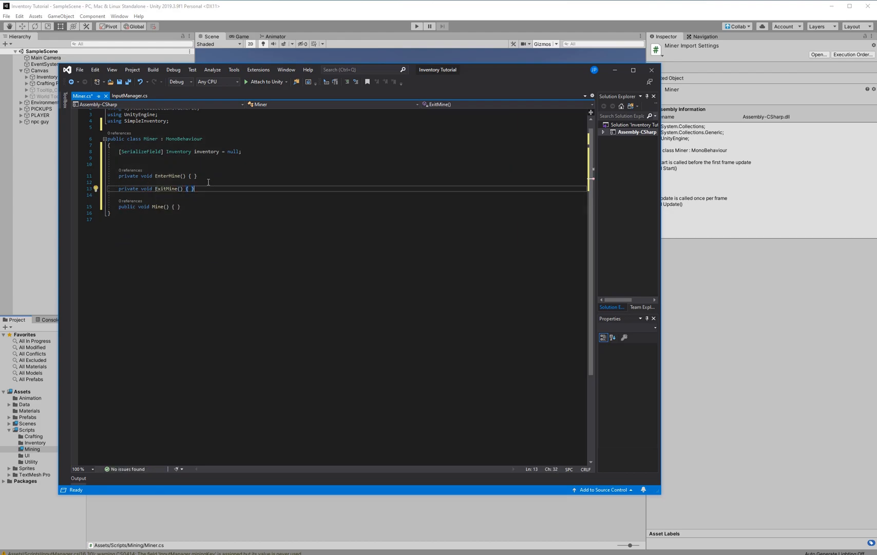
Insert an empty private OnTriggerEnter(Collider other) method between the inventory field and EnterMine()
{"action": "left_click", "coordinate": [192, 171]}
{"action": "left_click", "coordinate": [200, 159]}
{"action": "key", "text": "Return"}
{"action": "key", "text": "Return"}
{"action": "left_click", "coordinate": [200, 157]}
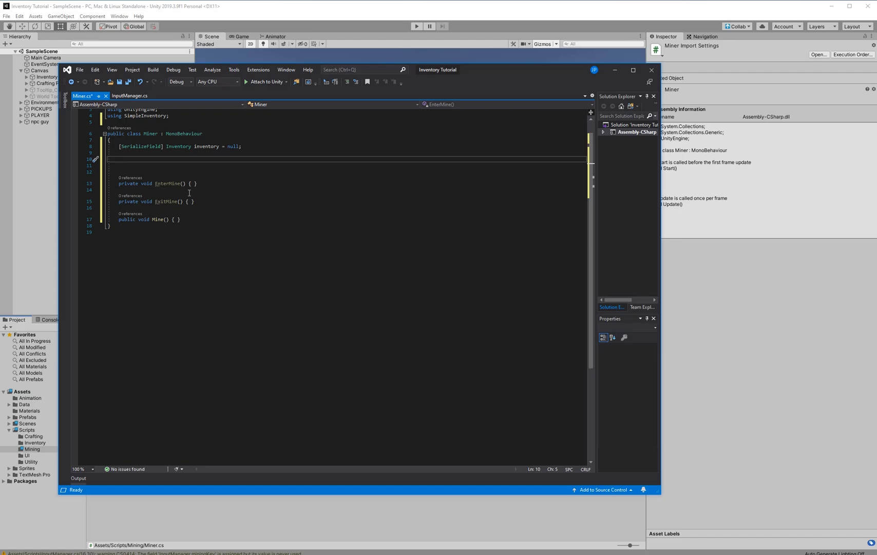
{"action": "type", "text": "ontry"}
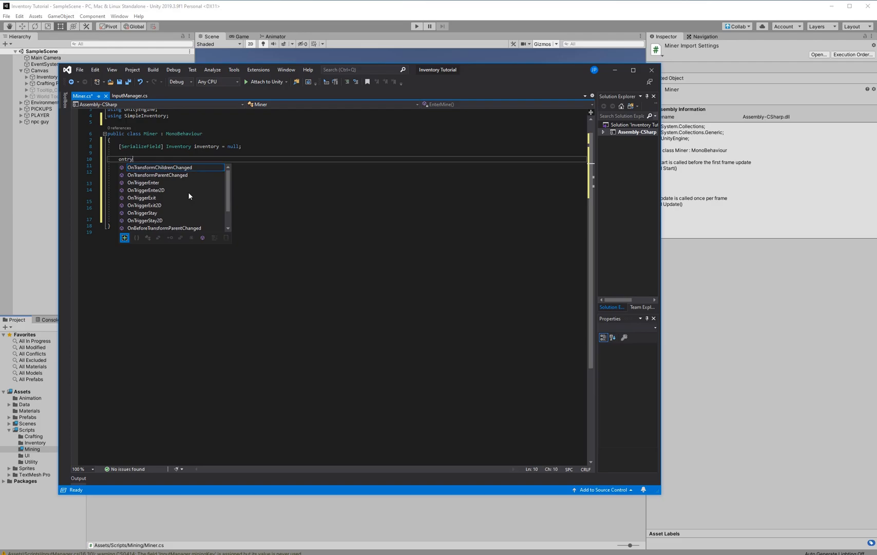
{"action": "key", "text": "Down"}
{"action": "key", "text": "Tab"}
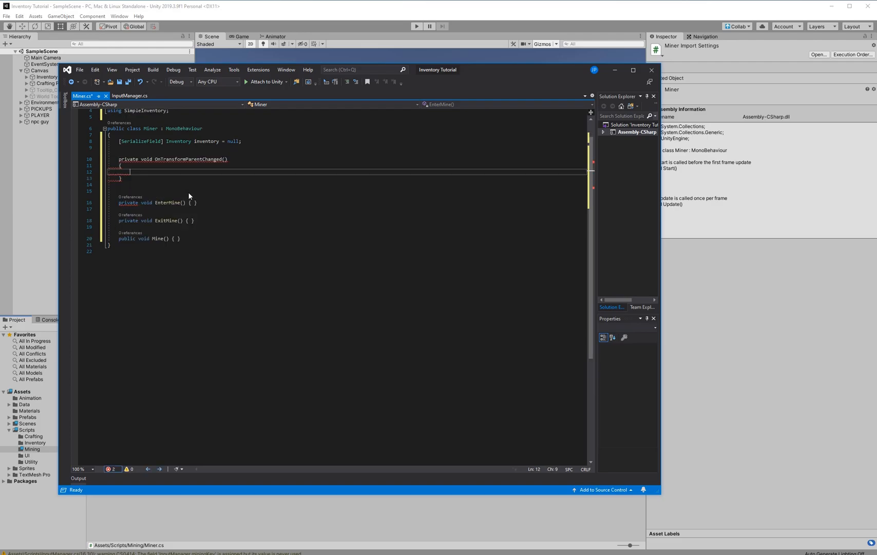
{"action": "left_click_drag", "start_coordinate": [122, 178], "coordinate": [161, 161]}
{"action": "type", "text": "Tr"}
{"action": "key", "text": "Tab"}
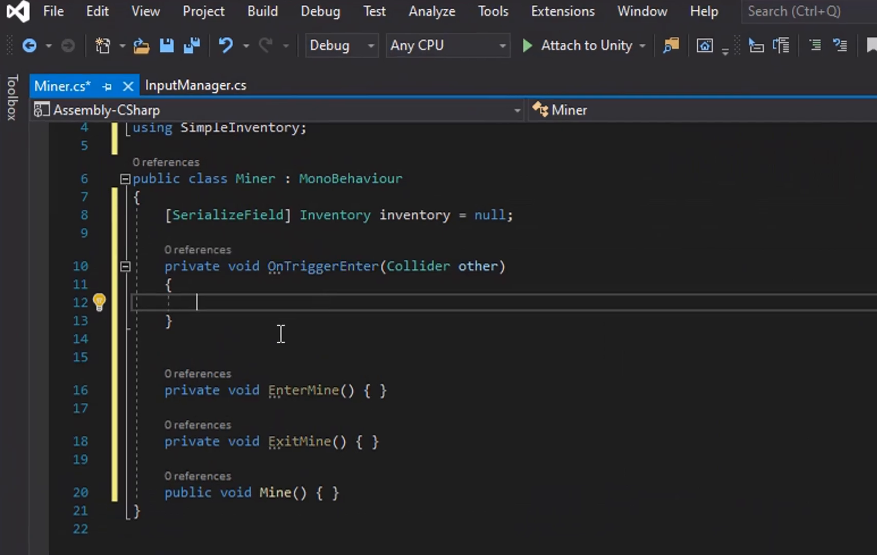
Insert an empty private OnTriggerExit(Collider other) method below OnTriggerEnter
{"action": "left_click", "coordinate": [179, 208]}
{"action": "key", "text": "Return"}
{"action": "type", "text": "voi"}
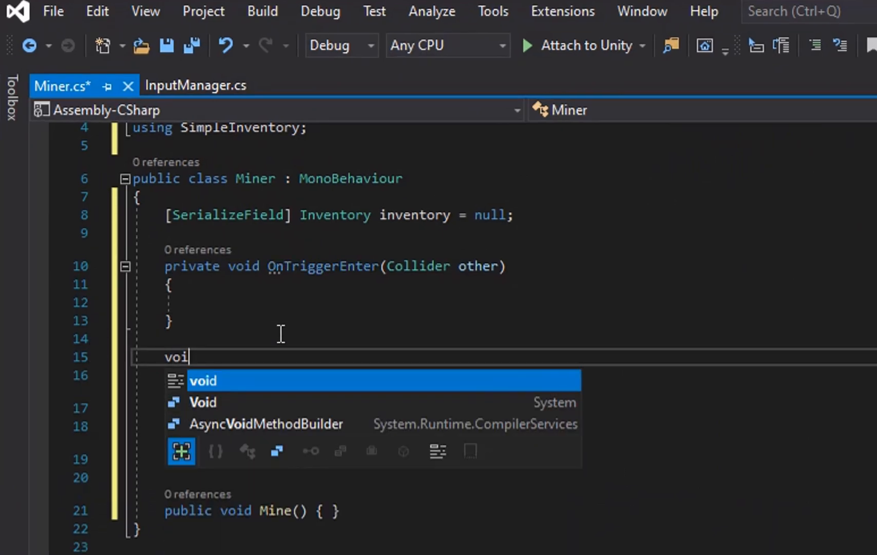
{"action": "key", "text": "BackSpace"}
{"action": "key", "text": "BackSpace"}
{"action": "key", "text": "BackSpace"}
{"action": "type", "text": "ontr"}
{"action": "key", "text": "Down"}
{"action": "key", "text": "Down"}
{"action": "key", "text": "Tab"}
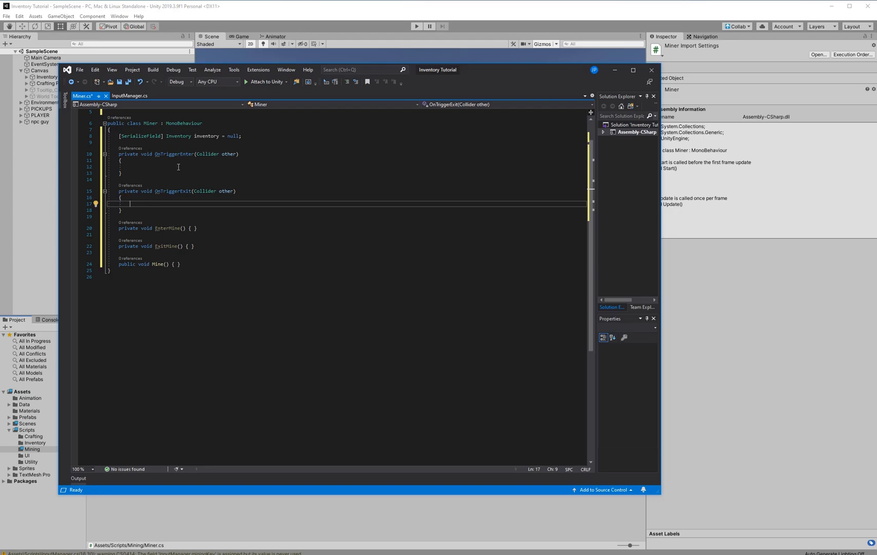
Make OnTriggerEnter call EnterMine() if the other collider has the tag "Mine"
{"action": "left_click", "coordinate": [178, 167]}
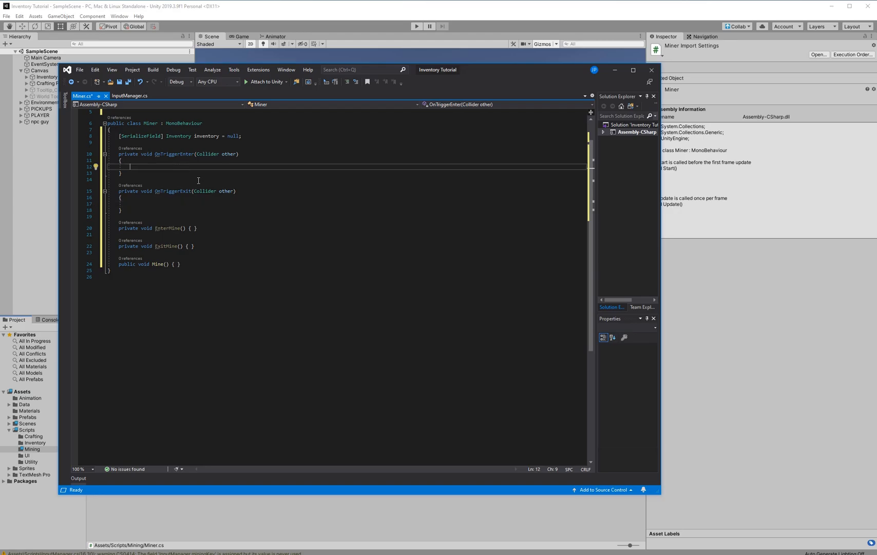
{"action": "left_click", "coordinate": [300, 136]}
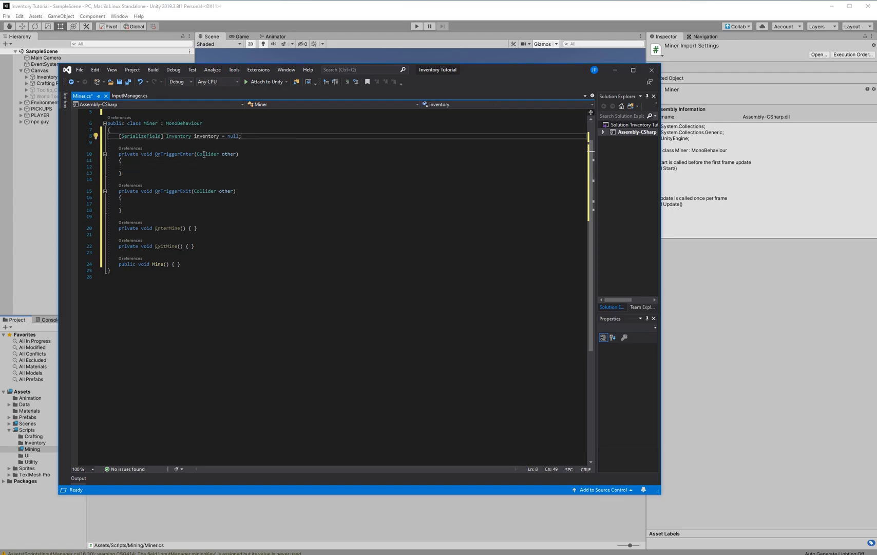
{"action": "left_click", "coordinate": [236, 166]}
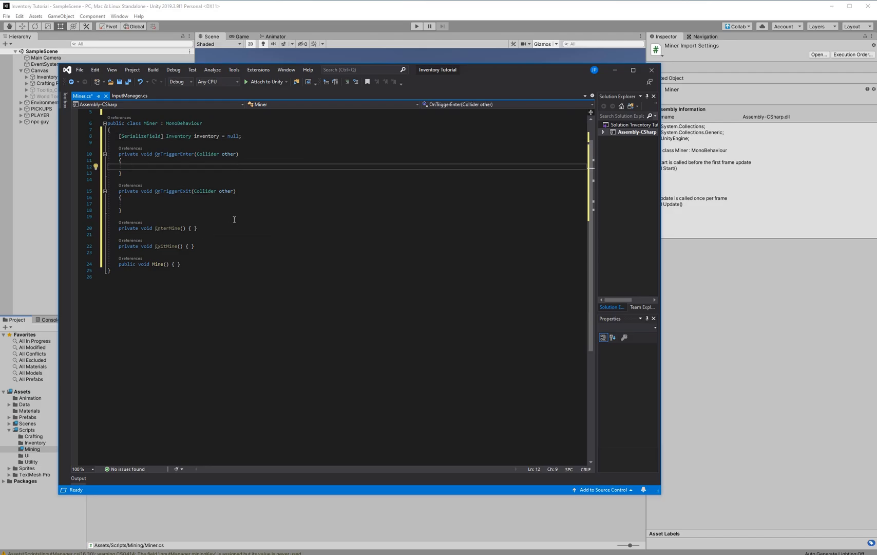
{"action": "type", "text": "if (other.CompareTag("}
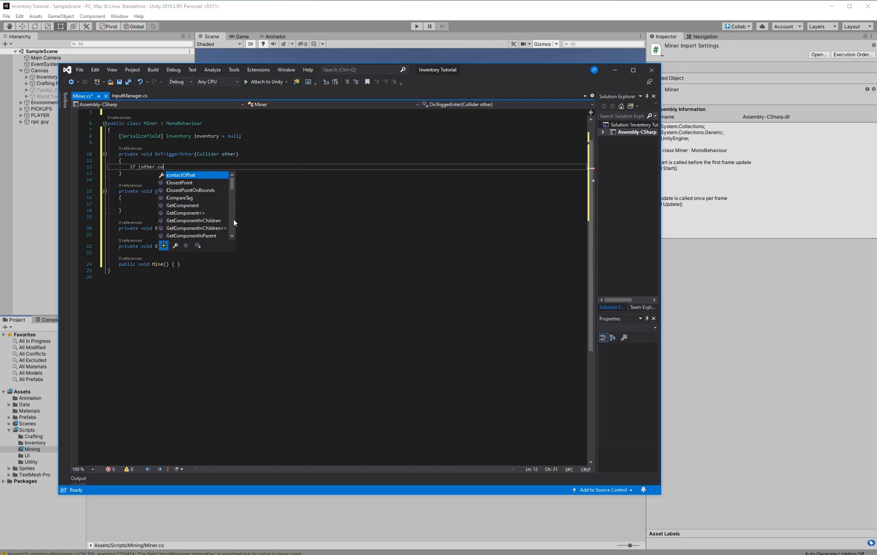
{"action": "type", "text": "\"Mine\"))"}
{"action": "key", "text": "Return"}
{"action": "type", "text": "EnterMine();"}
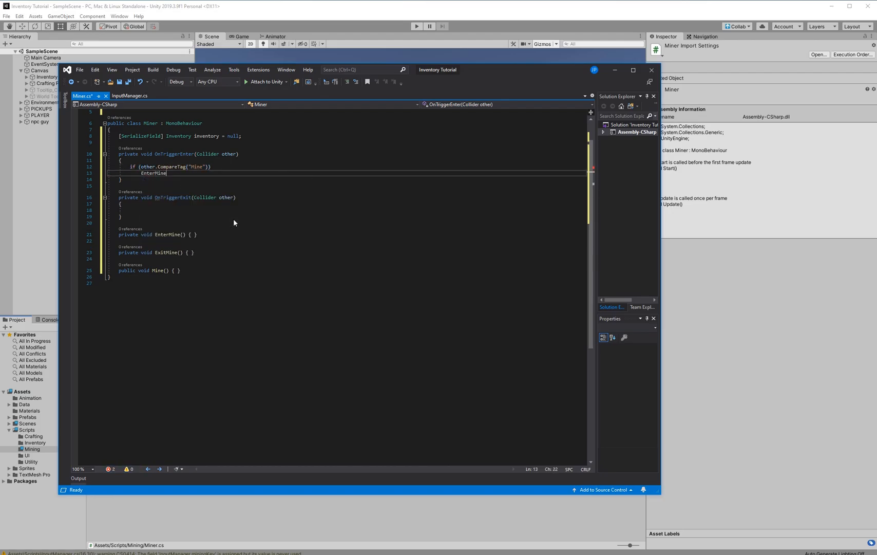
Copy the "Mine" tag check into OnTriggerExit and make it call ExitMine() instead
{"action": "left_click", "coordinate": [187, 198]}
{"action": "left_click_drag", "start_coordinate": [177, 174], "coordinate": [130, 167]}
{"action": "key", "text": "ctrl+c"}
{"action": "left_click", "coordinate": [148, 207]}
{"action": "left_click", "coordinate": [149, 210]}
{"action": "key", "text": "ctrl+v"}
{"action": "double_click", "coordinate": [165, 216]}
{"action": "type", "text": "ExitMine"}
{"action": "key", "text": "Tab"}
Start a serialized field of type Mineable named mine on its own line below the inventory field
{"action": "left_click", "coordinate": [264, 238]}
{"action": "left_click", "coordinate": [266, 231]}
{"action": "left_click", "coordinate": [266, 142]}
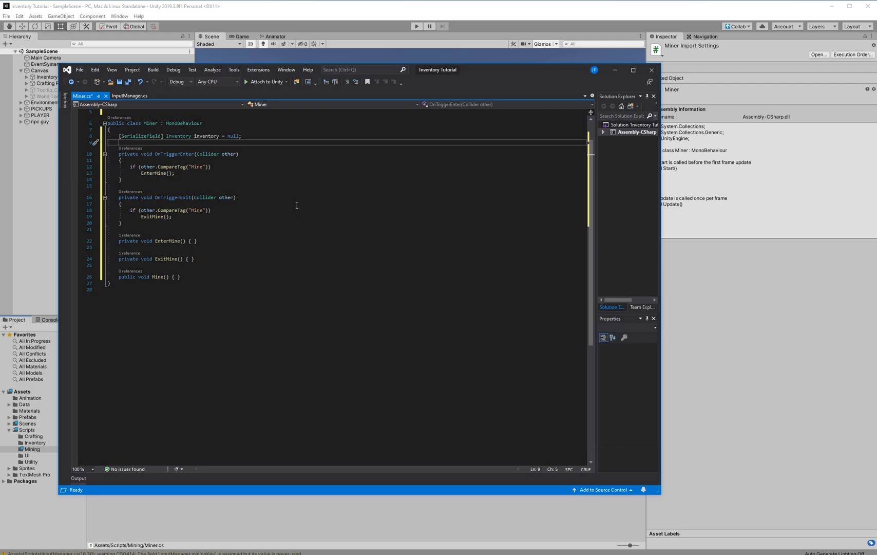
{"action": "key", "text": "Return"}
{"action": "key", "text": "Return"}
{"action": "key", "text": "Up"}
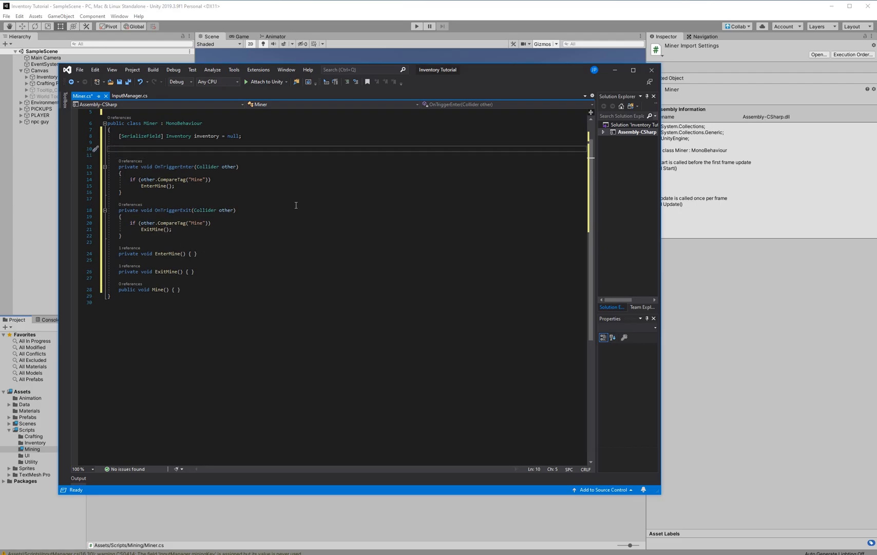
{"action": "type", "text": "[SerializeField"}
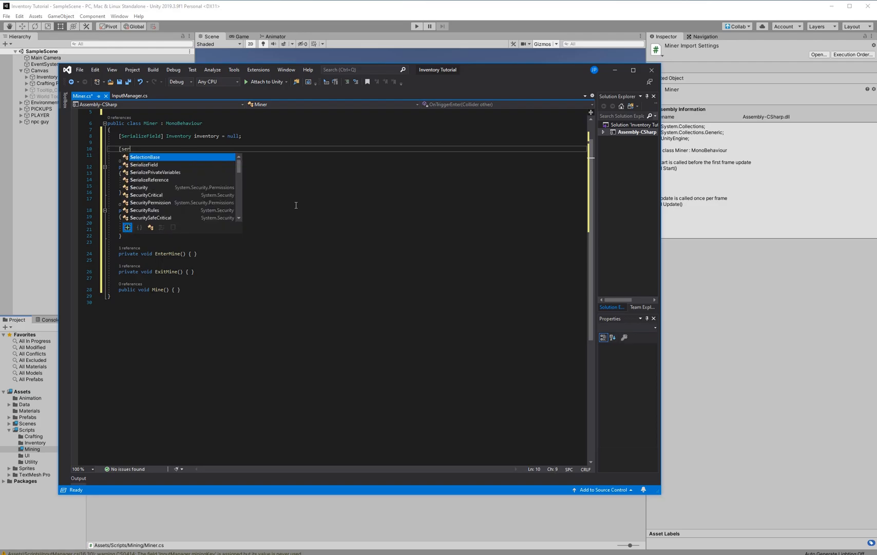
{"action": "type", "text": "]"}
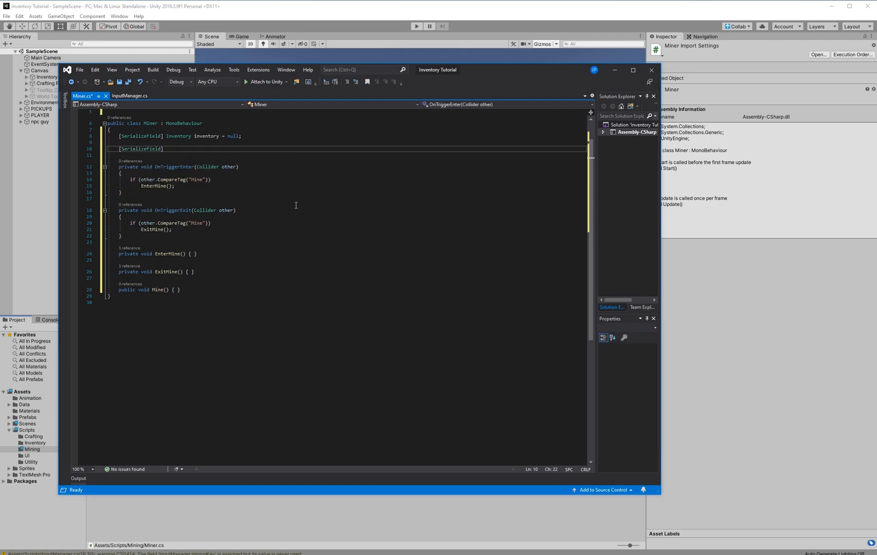
{"action": "type", "text": " miner"}
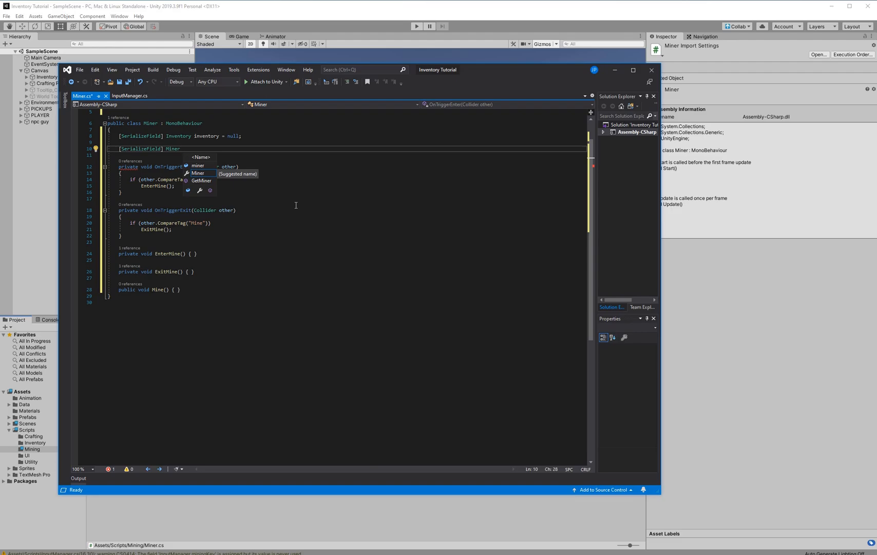
{"action": "key", "text": "BackSpace"}
{"action": "key", "text": "BackSpace"}
{"action": "type", "text": "a"}
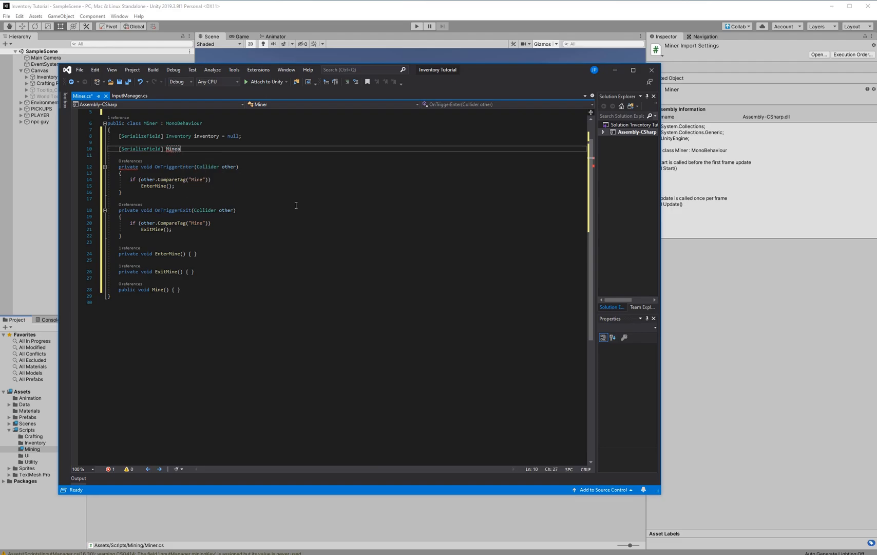
{"action": "type", "text": "ble mine"}
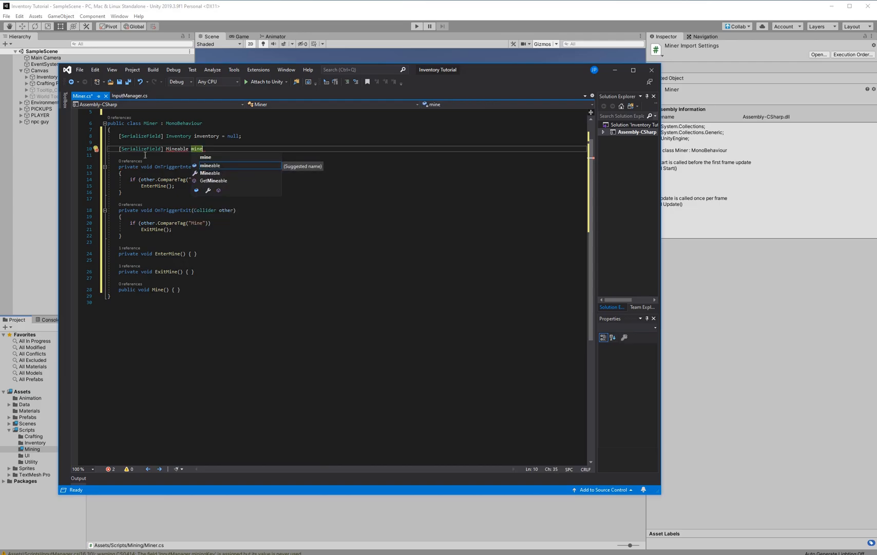
Check the mineable script's exact name in Unity's Mining folder and change the new field's type to MIneable in Visual Studio
{"action": "left_click", "coordinate": [174, 517]}
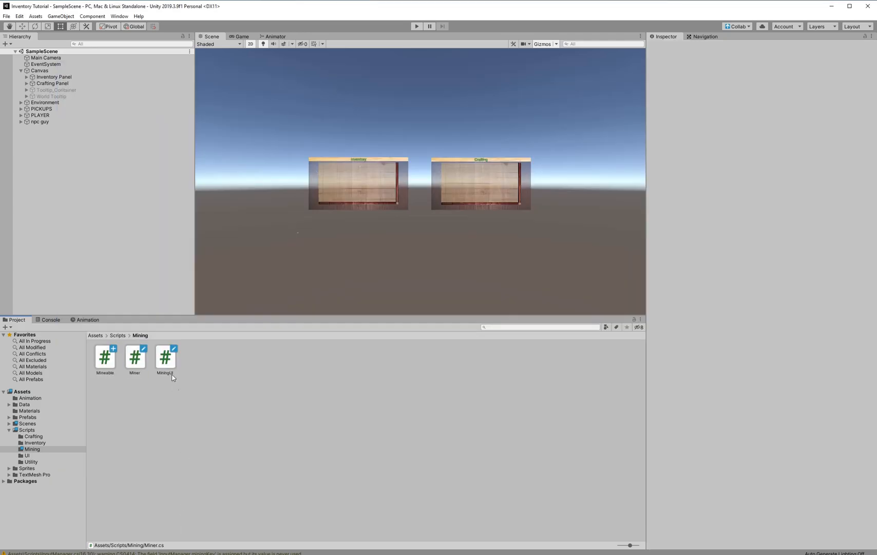
{"action": "left_click", "coordinate": [108, 370]}
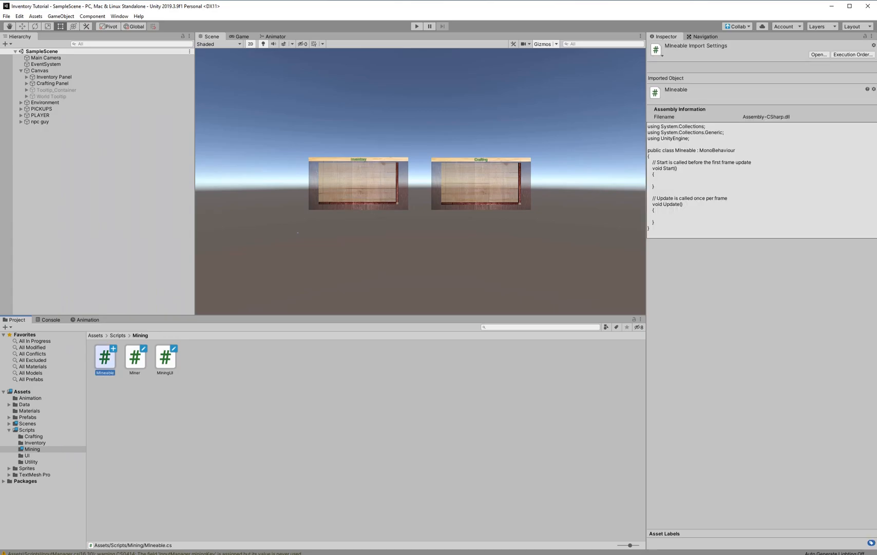
{"action": "key", "text": "alt+Tab"}
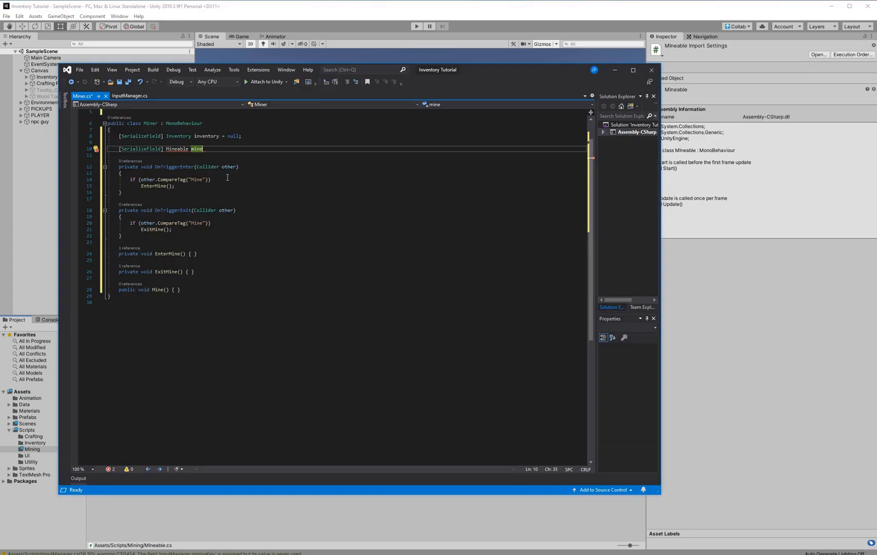
{"action": "double_click", "coordinate": [177, 149]}
{"action": "type", "text": "mine"}
{"action": "double_click", "coordinate": [180, 158]}
{"action": "left_click", "coordinate": [228, 155]}
Rename the new MIneable field to currentMine and initialize it to null
{"action": "left_click", "coordinate": [236, 150]}
{"action": "key", "text": "BackSpace"}
{"action": "key", "text": "BackSpace"}
{"action": "key", "text": "BackSpace"}
{"action": "key", "text": "BackSpace"}
{"action": "key", "text": "BackSpace"}
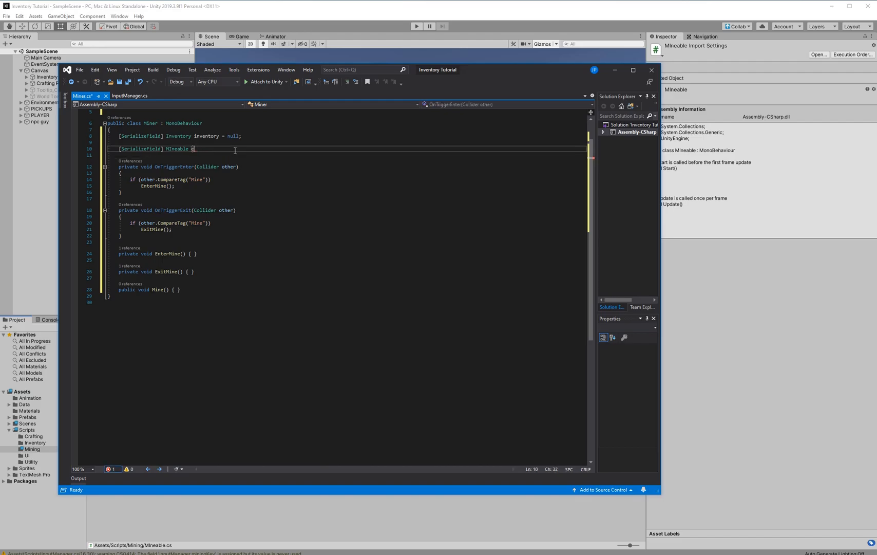
{"action": "type", "text": "currentMine"}
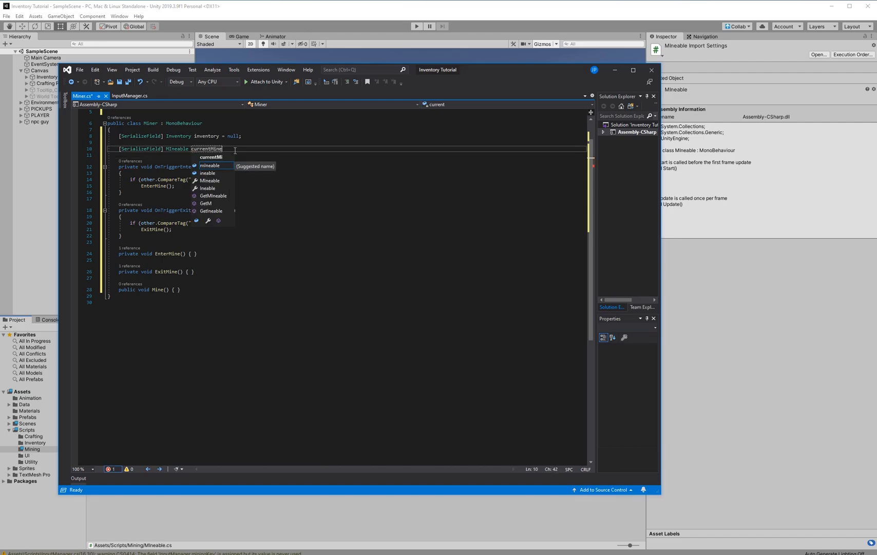
{"action": "type", "text": " = null;"}
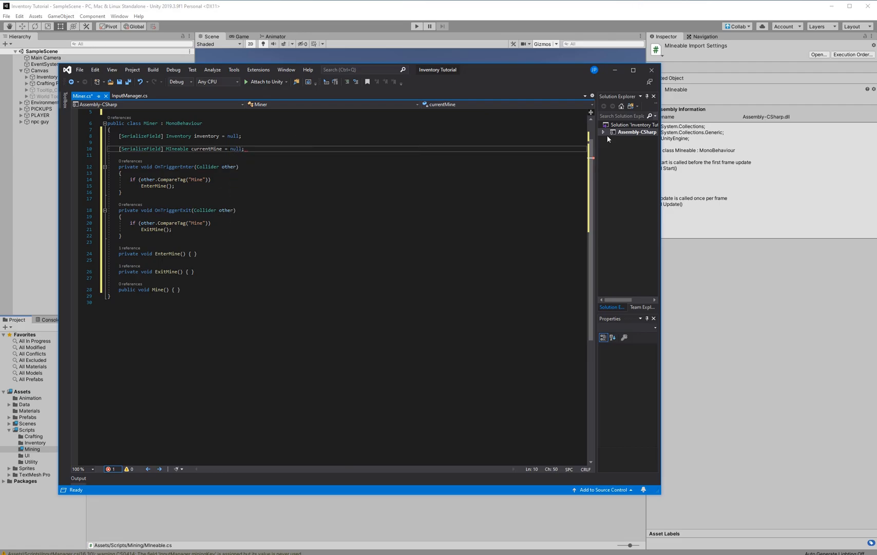
Open a braced block under OnTriggerEnter's tag check, declaring a local MIneable m above the start of a TryGetComponent condition
{"action": "left_click", "coordinate": [186, 262]}
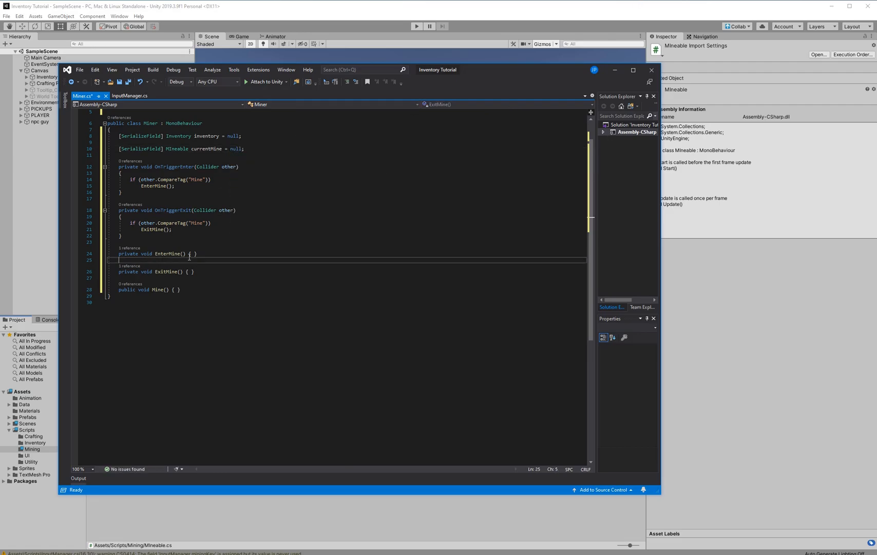
{"action": "left_click", "coordinate": [189, 254]}
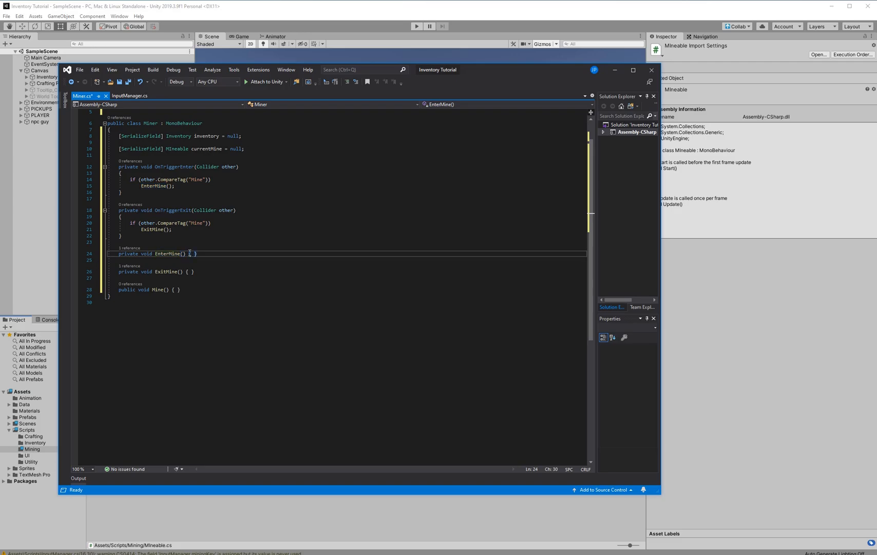
{"action": "left_click", "coordinate": [246, 231]}
{"action": "left_click", "coordinate": [252, 224]}
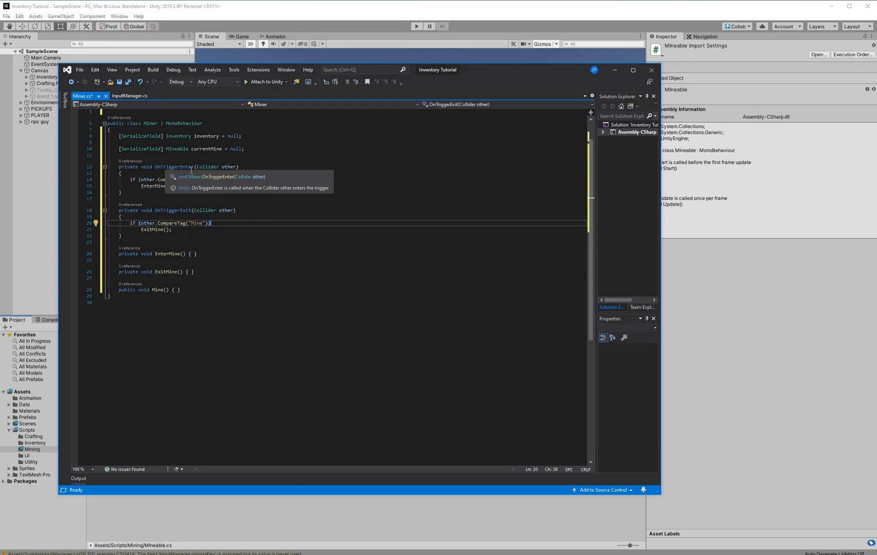
{"action": "left_click", "coordinate": [241, 181]}
{"action": "key", "text": "Return"}
{"action": "type", "text": "{"}
{"action": "key", "text": "Return"}
{"action": "type", "text": "if (other.tryGetComponent"}
{"action": "key", "text": "Up"}
{"action": "key", "text": "Return"}
{"action": "type", "text": "MIneable m;"}
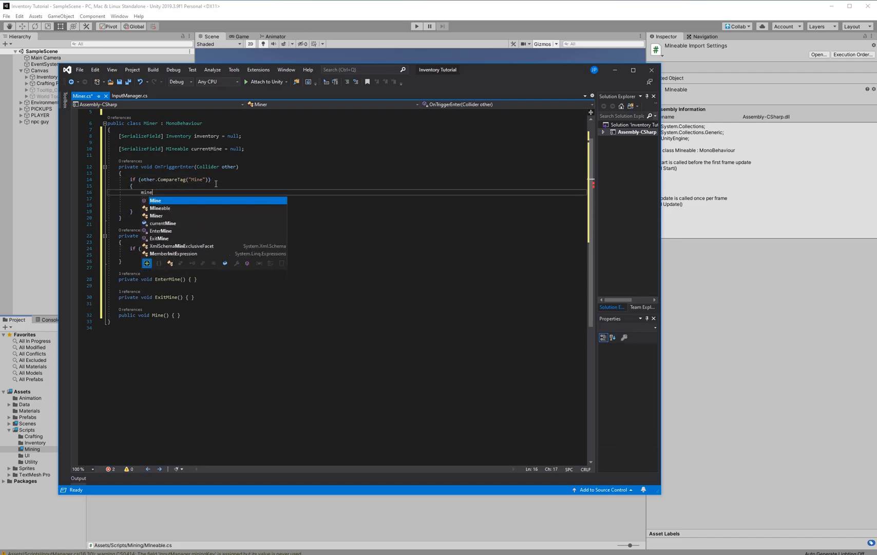
Complete the condition as if (other.TryGetComponent(out m)), set it off with a blank line, and indent the EnterMine call under it
{"action": "key", "text": "Down"}
{"action": "key", "text": "End"}
{"action": "type", "text": "(out m))"}
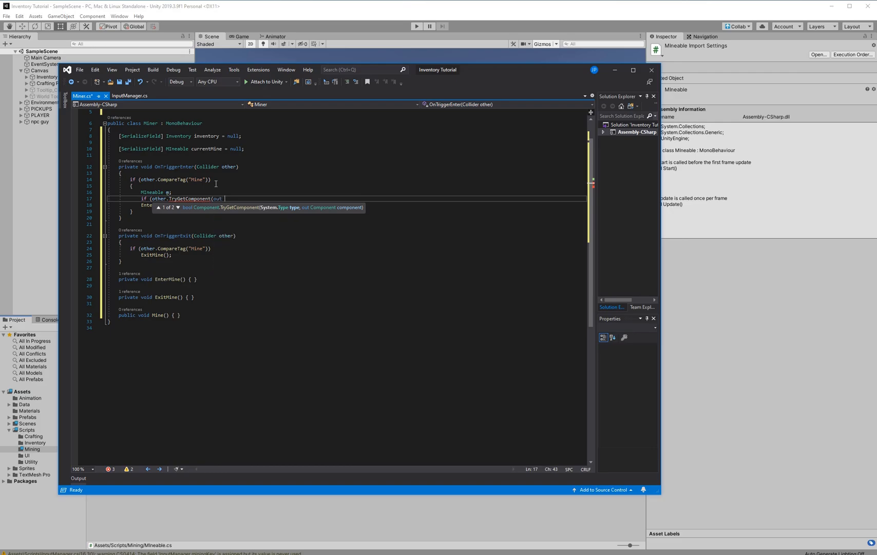
{"action": "key", "text": "Home"}
{"action": "key", "text": "Return"}
{"action": "key", "text": "Down"}
{"action": "key", "text": "Tab"}
{"action": "key", "text": "Right"}
{"action": "key", "text": "Right"}
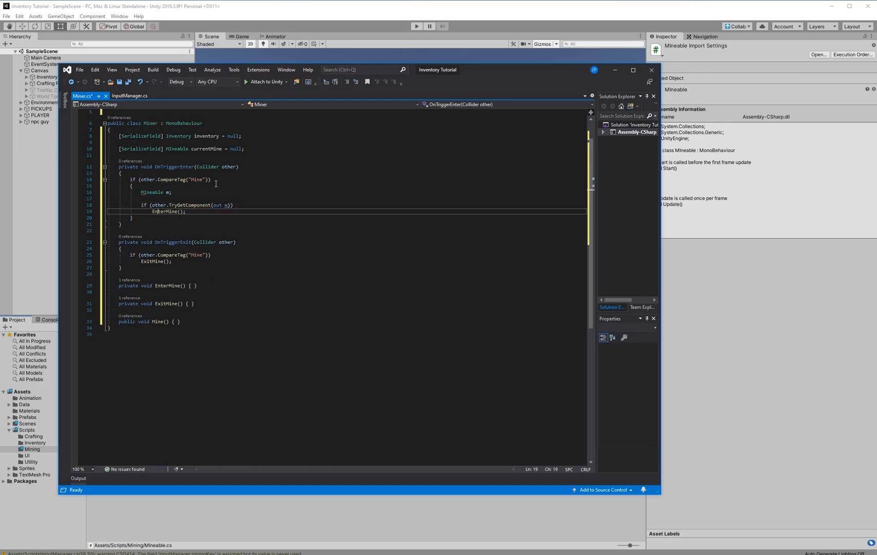
Pass m to the EnterMine call, add a MIneable m parameter to EnterMine, and expand its braces onto separate lines
{"action": "type", "text": "m"}
{"action": "left_click", "coordinate": [189, 289]}
{"action": "left_click", "coordinate": [184, 286]}
{"action": "type", "text": "MIneable"}
{"action": "key", "text": "Right"}
{"action": "key", "text": "Return"}
{"action": "key", "text": "Right"}
{"action": "key", "text": "Return"}
{"action": "key", "text": "Up"}
{"action": "key", "text": "Up"}
{"action": "key", "text": "End"}
{"action": "key", "text": "Left"}
{"action": "type", "text": "m"}
Assign m to currentMine in the body of EnterMine
{"action": "left_click", "coordinate": [295, 297]}
{"action": "type", "text": "currentMine "}
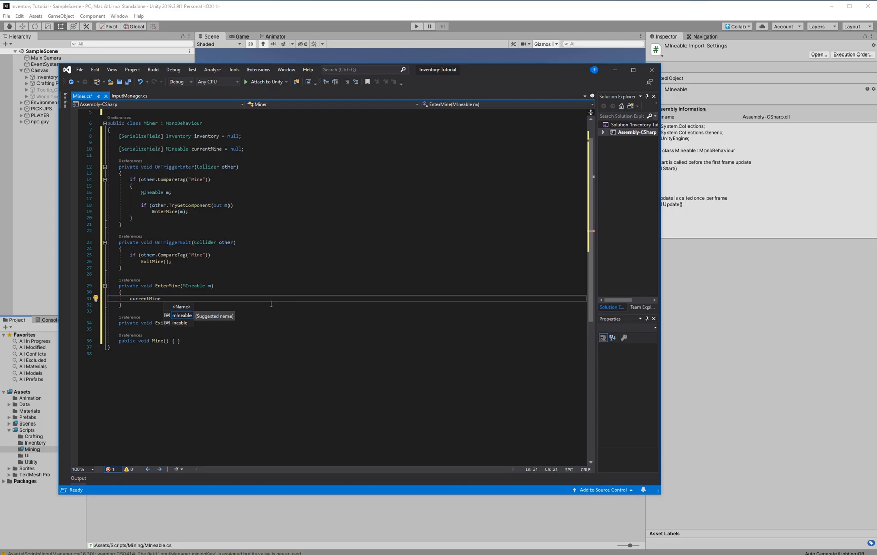
{"action": "type", "text": "= m m,;"}
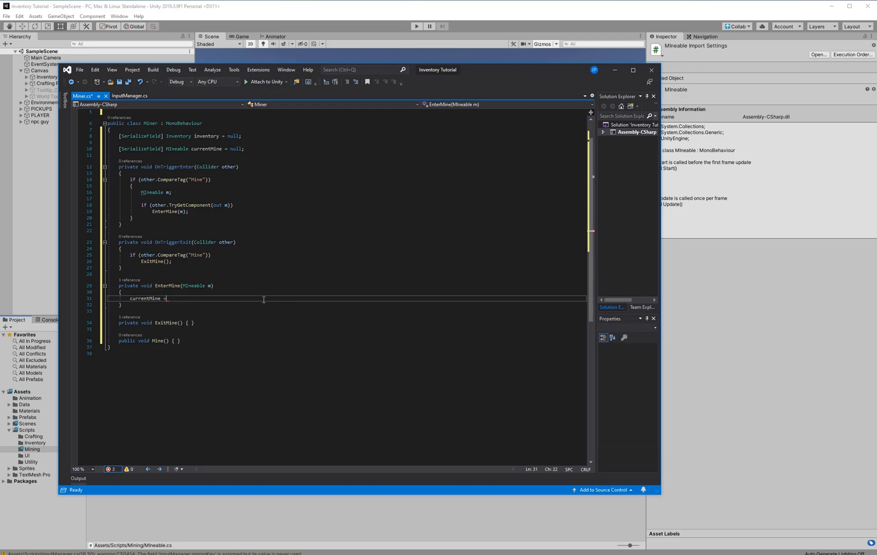
{"action": "key", "text": "BackSpace"}
{"action": "key", "text": "BackSpace"}
{"action": "key", "text": "BackSpace"}
{"action": "key", "text": "BackSpace"}
{"action": "key", "text": "BackSpace"}
{"action": "type", "text": "m;"}
{"action": "key", "text": "Down"}
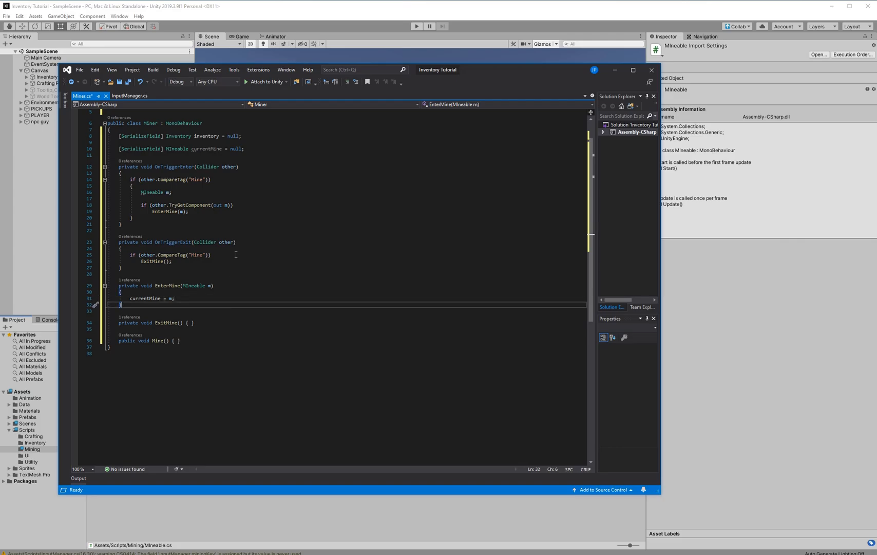
Expand ExitMine's braces onto separate lines and set currentMine to null in its body
{"action": "left_click", "coordinate": [223, 259]}
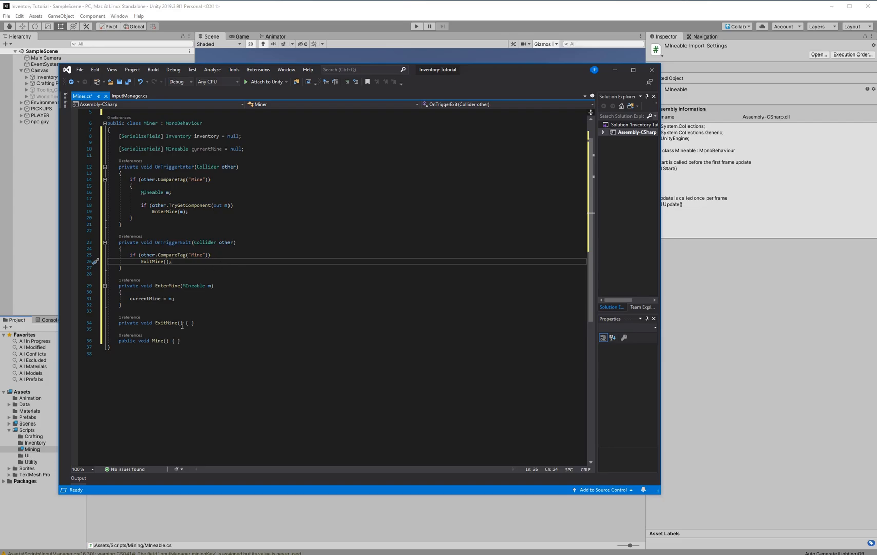
{"action": "left_click_drag", "start_coordinate": [186, 322], "coordinate": [197, 323]}
{"action": "left_click", "coordinate": [179, 306]}
{"action": "left_click", "coordinate": [188, 322]}
{"action": "left_click", "coordinate": [186, 322]}
{"action": "key", "text": "Return"}
{"action": "left_click", "coordinate": [123, 329]}
{"action": "key", "text": "Return"}
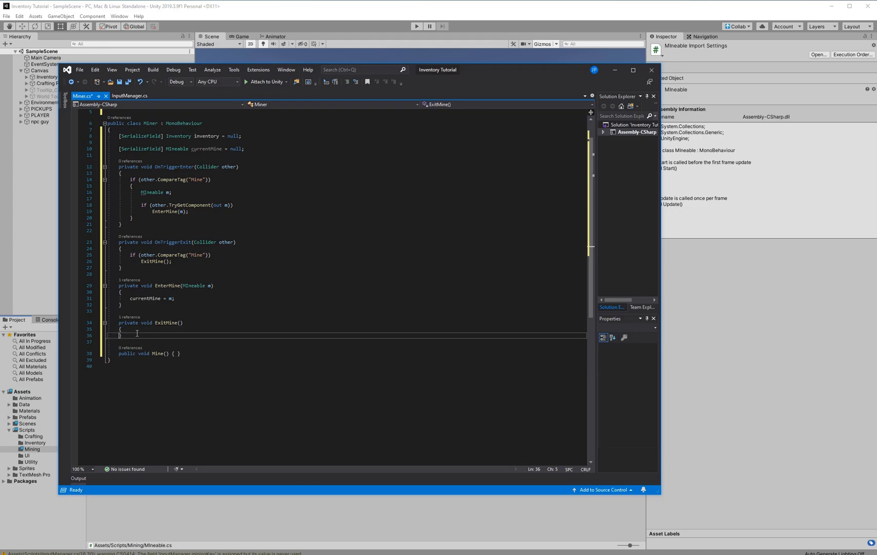
{"action": "key", "text": "Tab"}
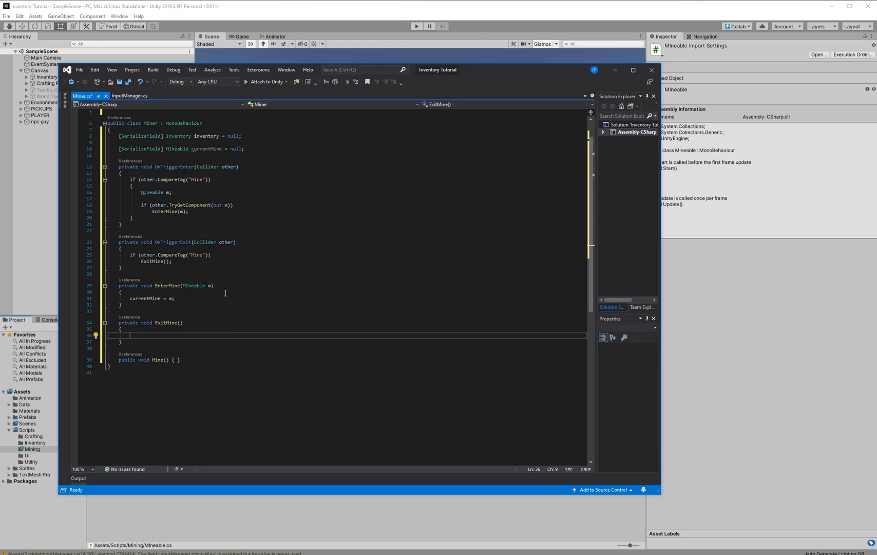
{"action": "type", "text": "currentMine = null;"}
{"action": "left_click", "coordinate": [146, 328]}
{"action": "left_click", "coordinate": [193, 335]}
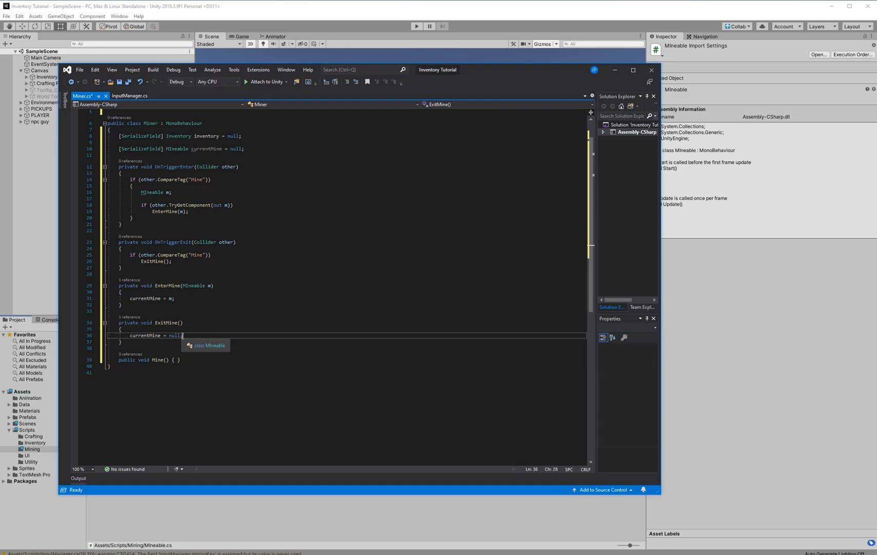
Open the MIneable script from Unity's Mining folder and rename the class to Mineable across all references, including its file
{"action": "key", "text": "alt+Tab"}
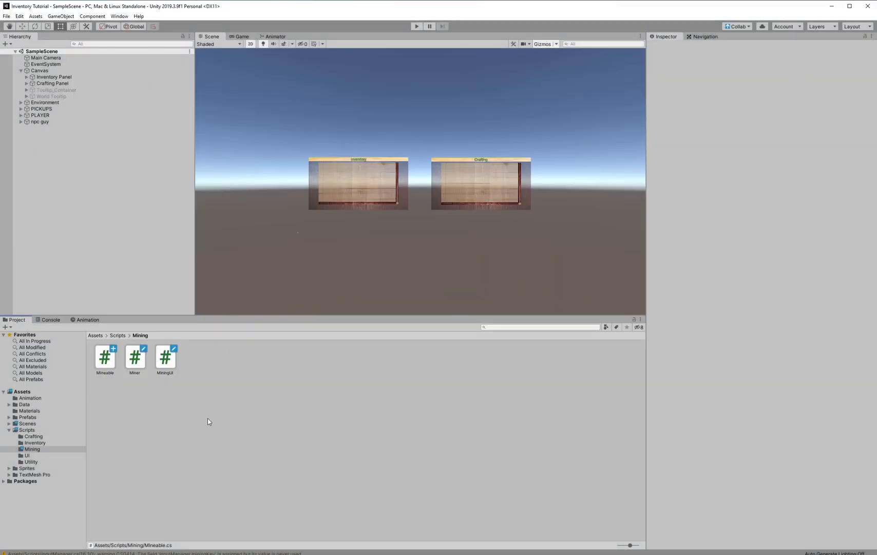
{"action": "double_click", "coordinate": [105, 357]}
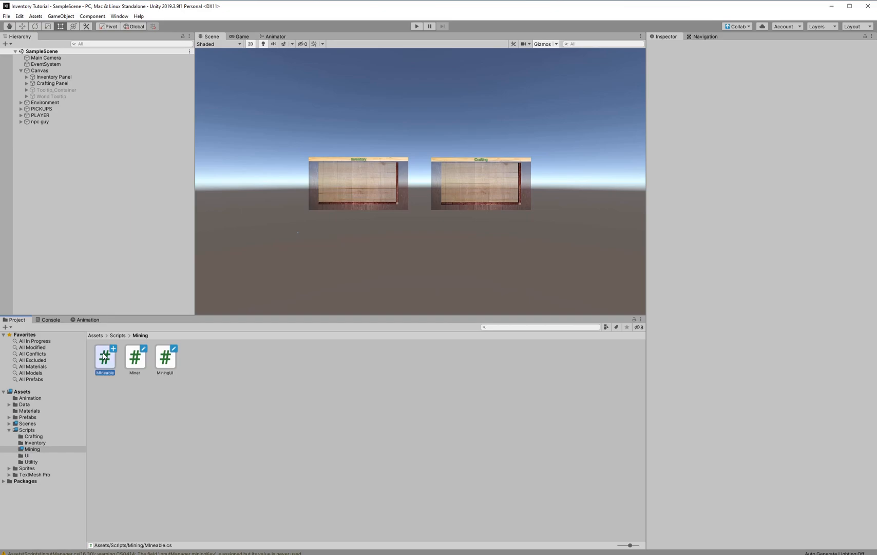
{"action": "left_click", "coordinate": [161, 141]}
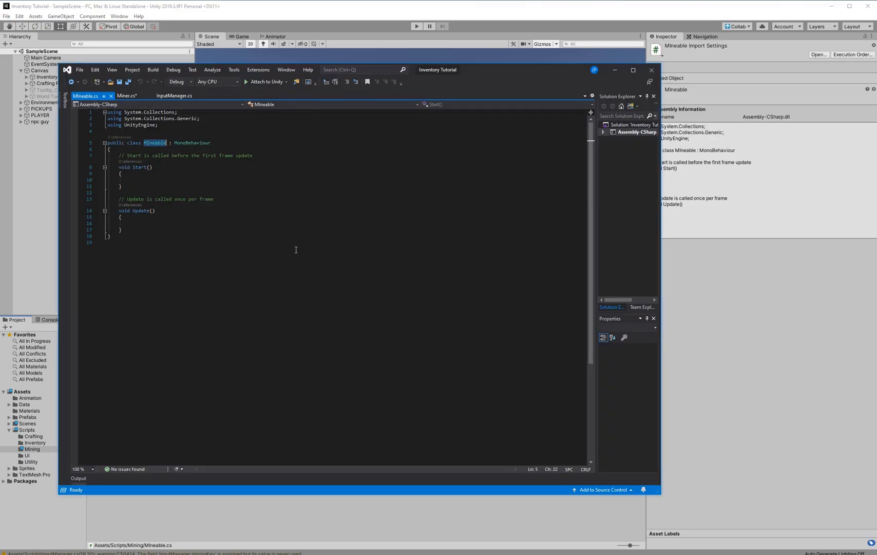
{"action": "key", "text": "ctrl+r"}
{"action": "key", "text": "ctrl+r"}
{"action": "type", "text": "Mine"}
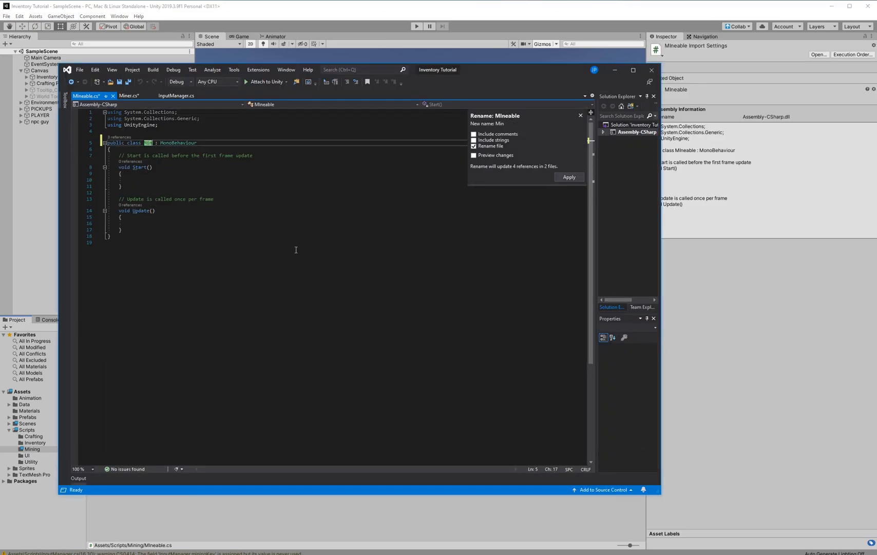
{"action": "type", "text": "able"}
{"action": "key", "text": "Return"}
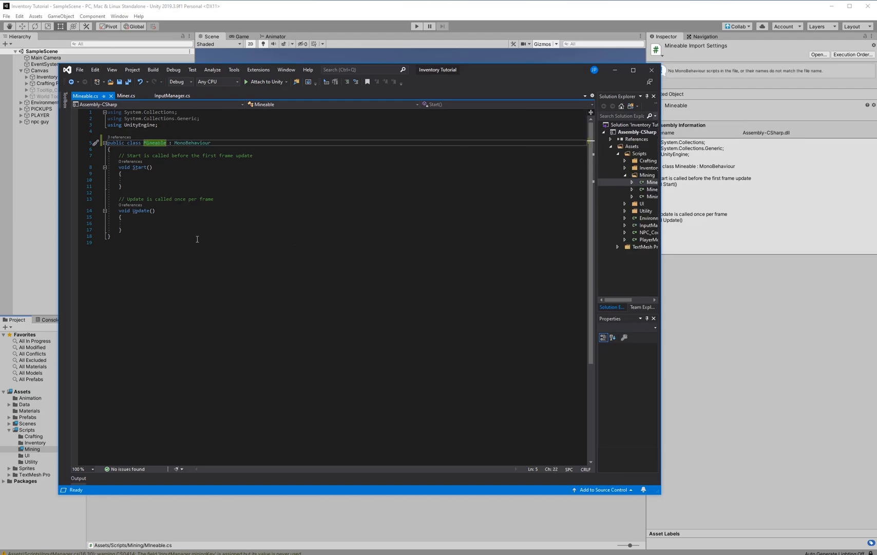
Replace the Start and Update methods in the Mineable class with an empty public void EnterMine(Miner m) method
{"action": "left_click_drag", "start_coordinate": [135, 229], "coordinate": [120, 155]}
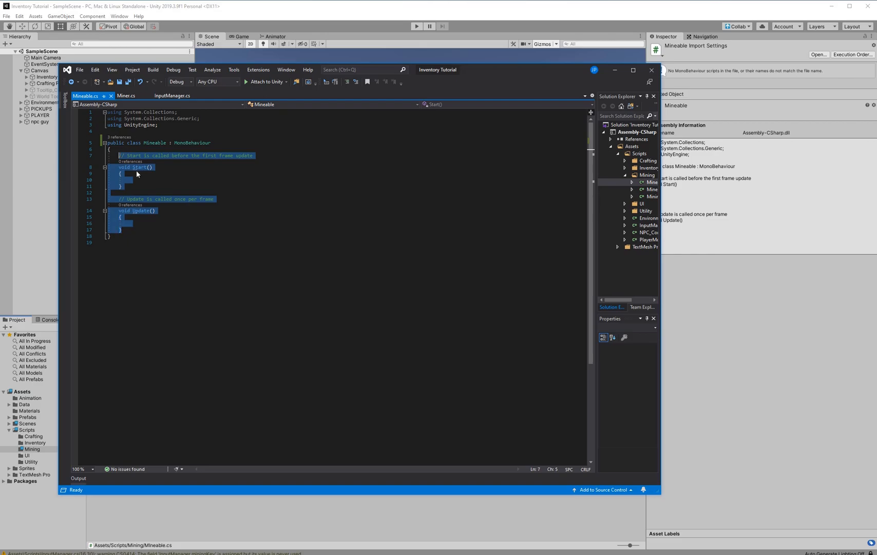
{"action": "key", "text": "BackSpace"}
{"action": "type", "text": "pu"}
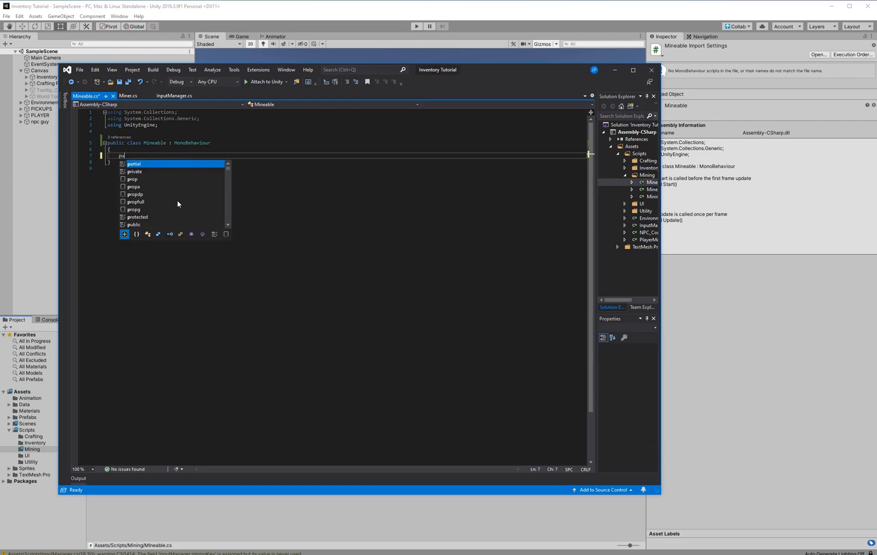
{"action": "type", "text": "blic "}
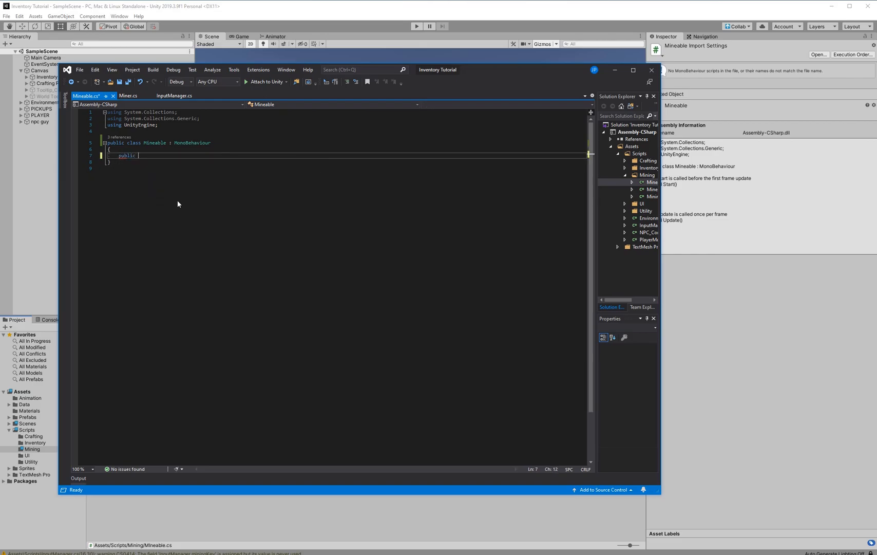
{"action": "type", "text": "void "}
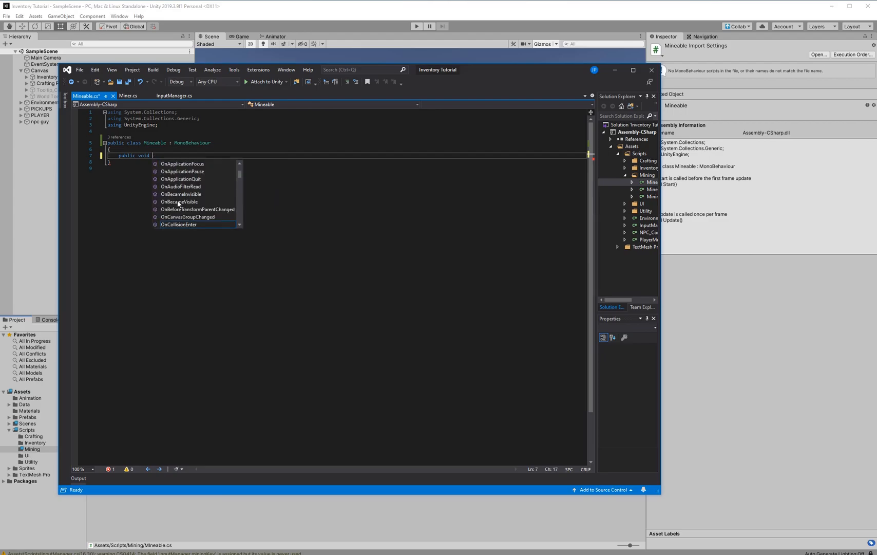
{"action": "type", "text": "enterMine() "}
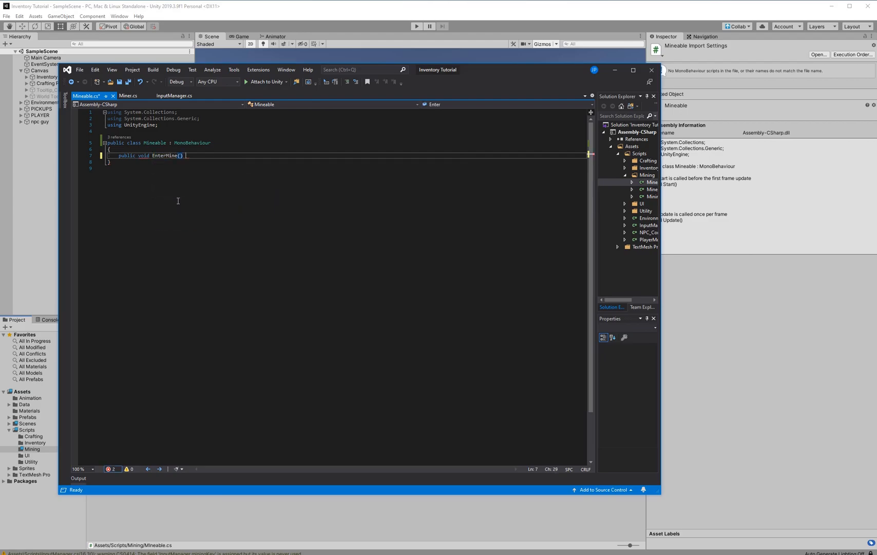
{"action": "type", "text": "Miner m) { }"}
Start a public void ExitMine() method as an expression-bodied member below EnterMine in Mineable
{"action": "key", "text": "Return"}
{"action": "key", "text": "Return"}
{"action": "type", "text": "pubk"}
{"action": "key", "text": "BackSpace"}
{"action": "type", "text": "lic"}
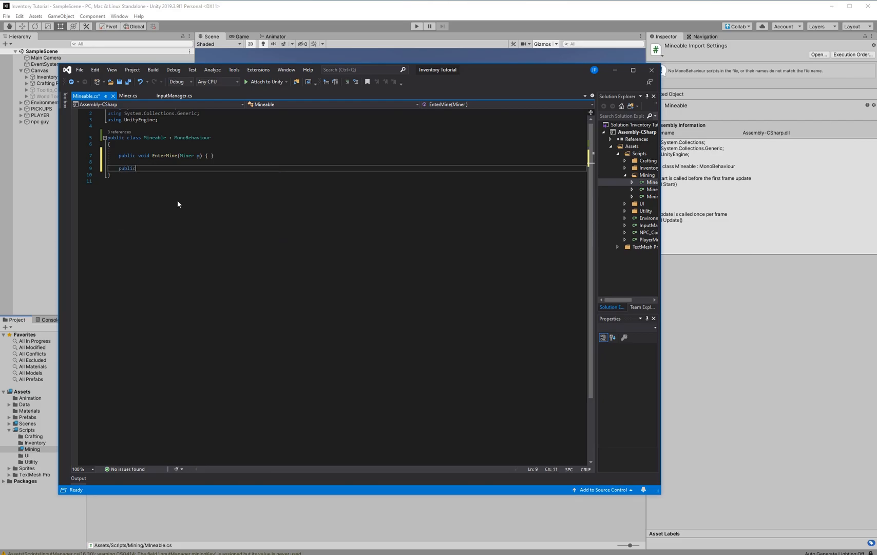
{"action": "type", "text": " voic"}
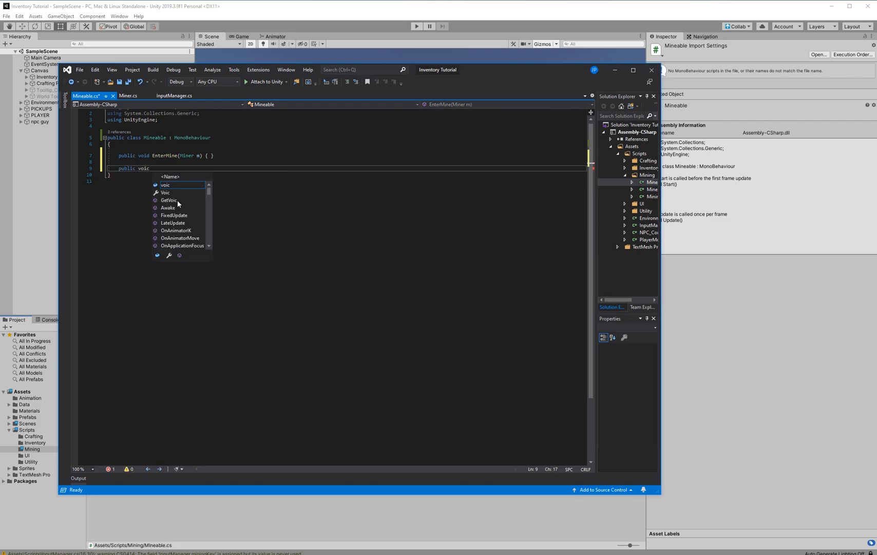
{"action": "type", "text": " Exit"}
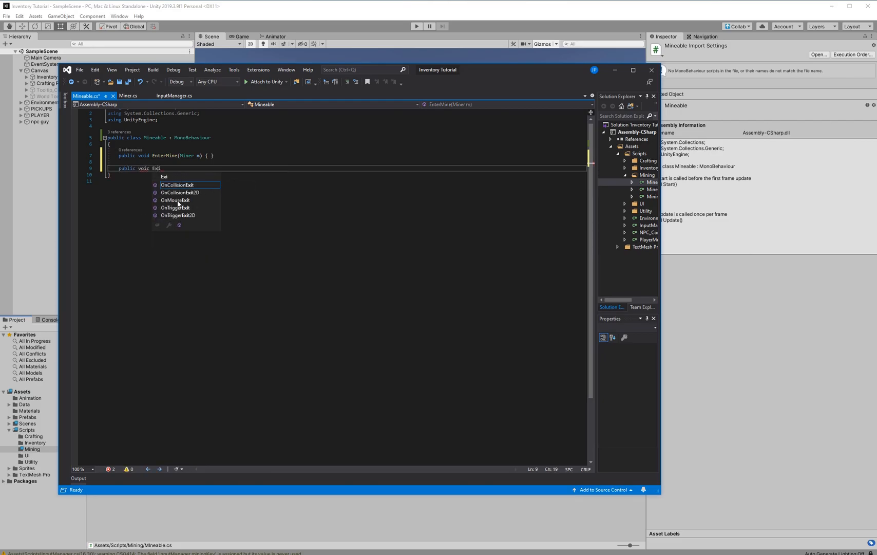
{"action": "key", "text": "Left"}
{"action": "key", "text": "Left"}
{"action": "key", "text": "Left"}
{"action": "type", "text": "tMine()="}
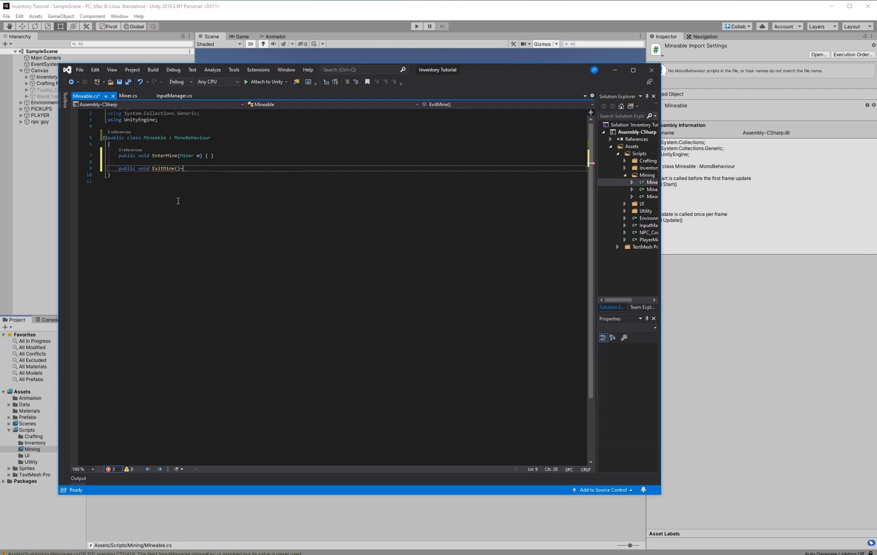
Declare a Miner currentMiner field initialised to null above EnterMine in the Mineable class
{"action": "key", "text": "Up"}
{"action": "key", "text": "Up"}
{"action": "key", "text": "Up"}
{"action": "key", "text": "Return"}
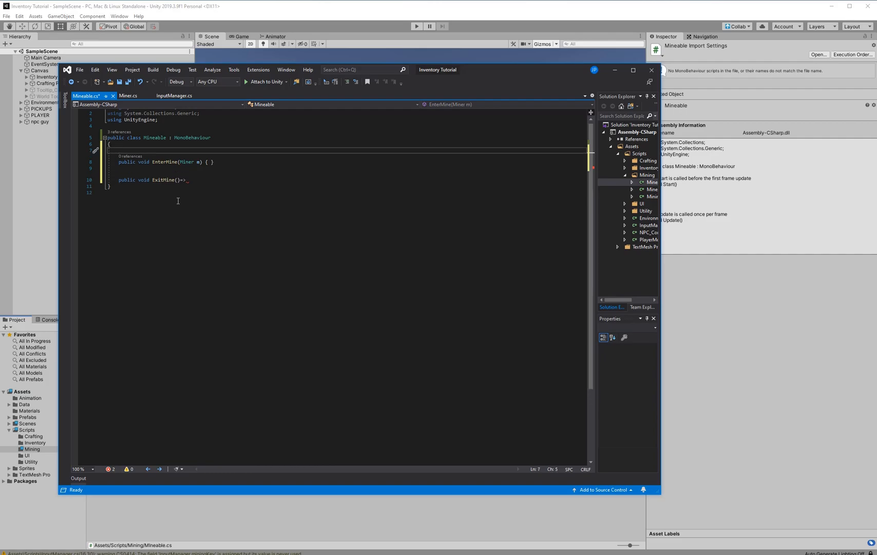
{"action": "type", "text": "MN"}
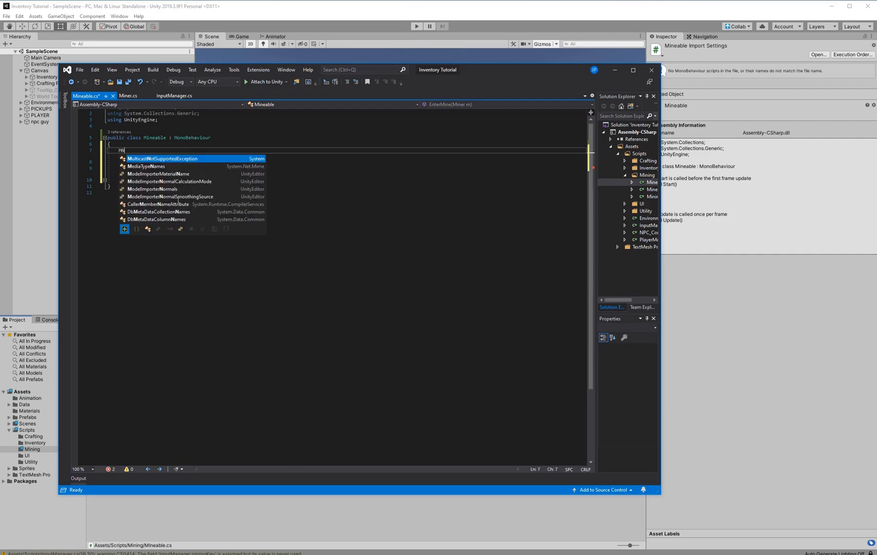
{"action": "key", "text": "BackSpace"}
{"action": "type", "text": "iner curre"}
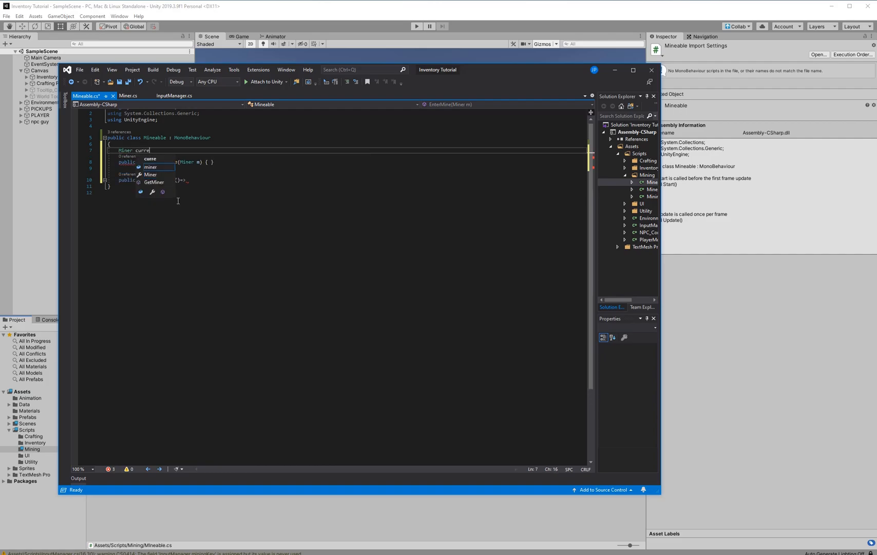
{"action": "type", "text": "ntMiner = null;"}
Complete Mineable's ExitMine expression body so that it sets currentMiner to null
{"action": "key", "text": "Down"}
{"action": "key", "text": "Down"}
{"action": "key", "text": "Down"}
{"action": "type", "text": "curr"}
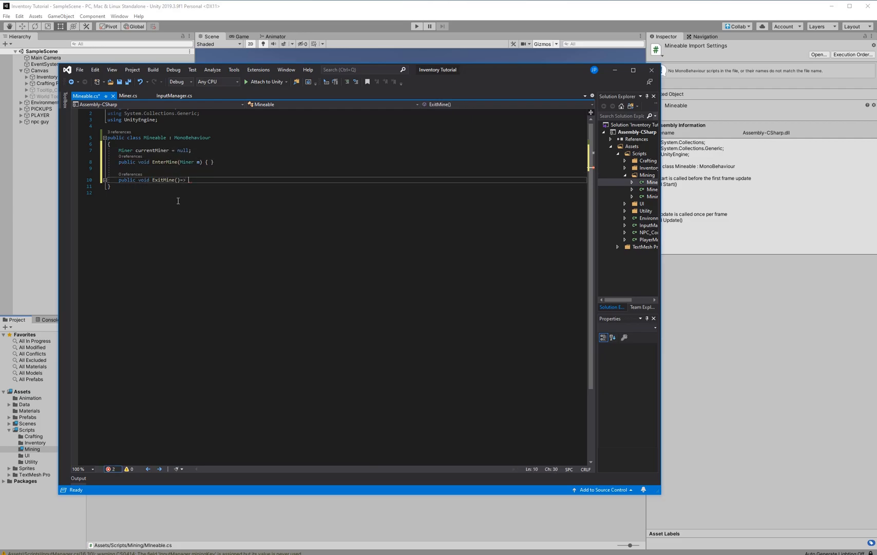
{"action": "type", "text": "entMiner = null;"}
Expand the braces of Mineable's EnterMine onto separate lines and assign m to currentMiner in its body
{"action": "left_click", "coordinate": [207, 162]}
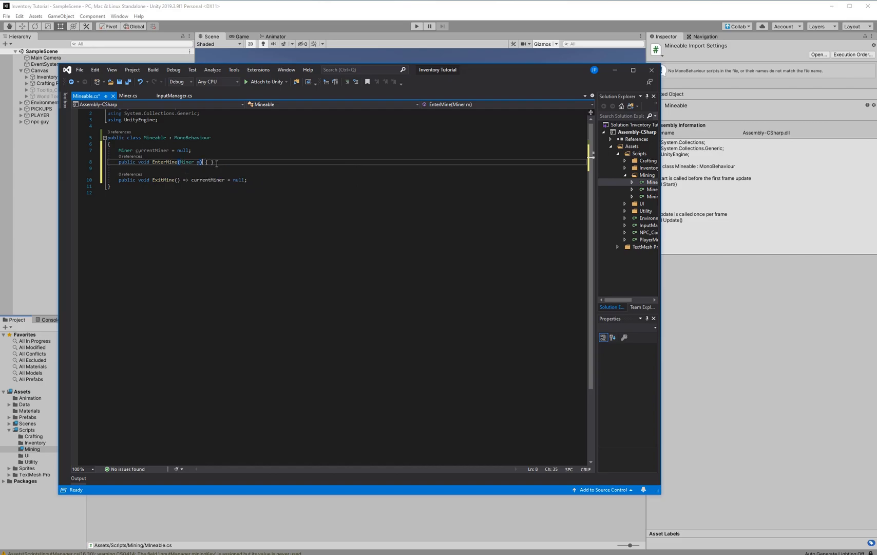
{"action": "key", "text": "Return"}
{"action": "left_click", "coordinate": [140, 170]}
{"action": "key", "text": "Return"}
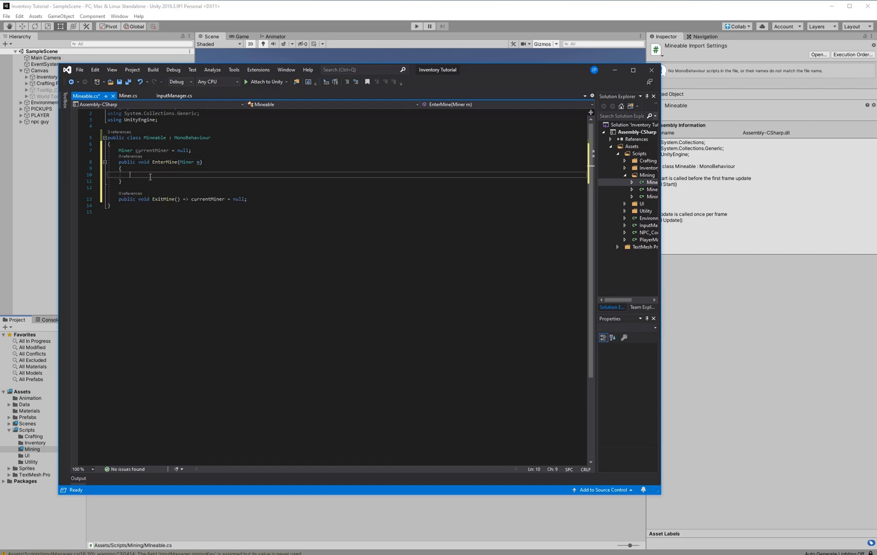
{"action": "type", "text": "currentMiner = m;"}
In the Miner script's EnterMine method, call currentMine.EnterMine(this) below the currentMine assignment
{"action": "left_click", "coordinate": [129, 96]}
{"action": "left_click", "coordinate": [232, 323]}
{"action": "left_click", "coordinate": [231, 331]}
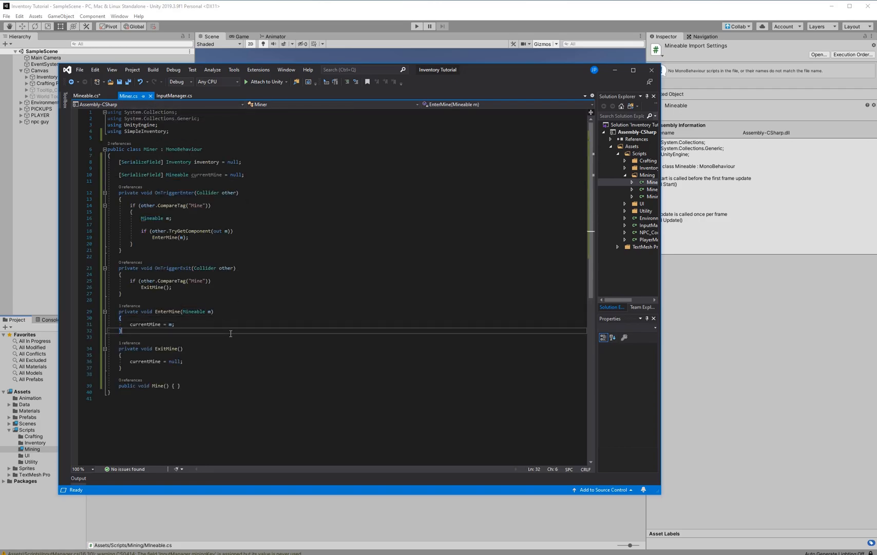
{"action": "left_click", "coordinate": [233, 324]}
{"action": "key", "text": "Return"}
{"action": "key", "text": "Return"}
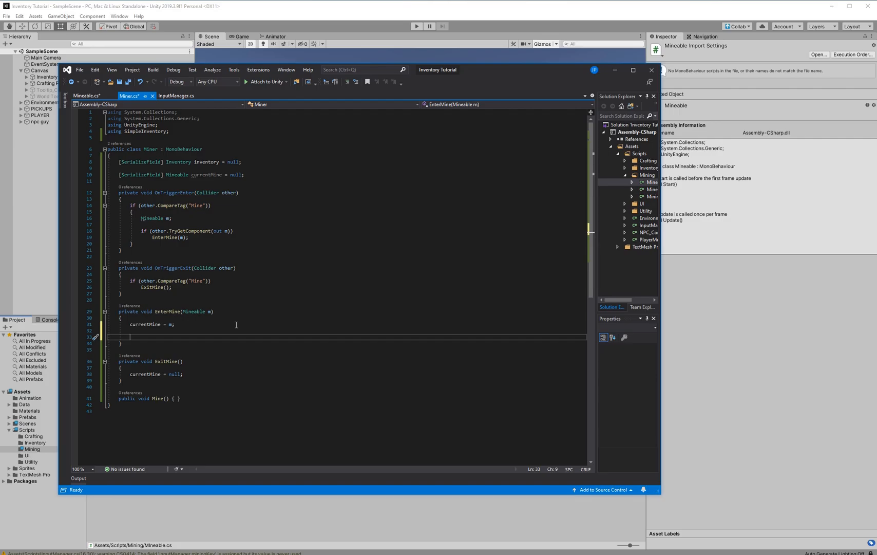
{"action": "type", "text": "curr"}
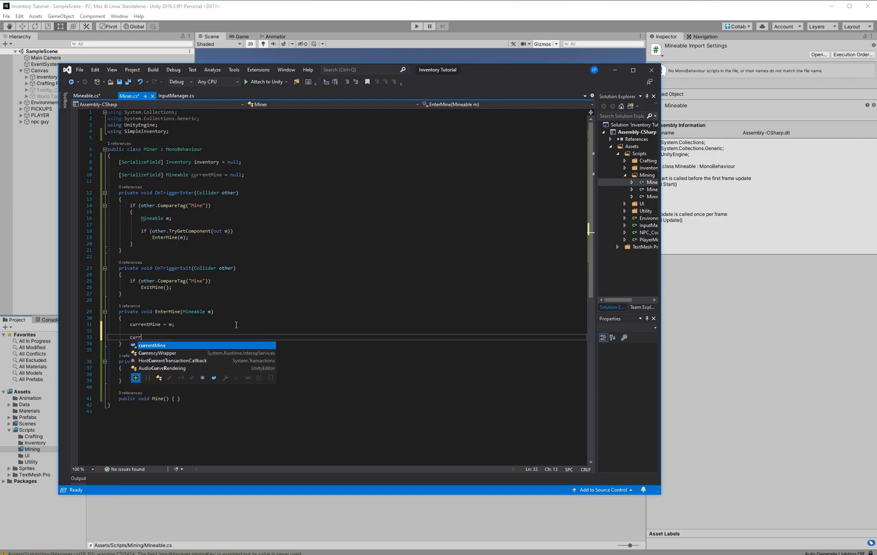
{"action": "type", "text": "entMine.enabled"}
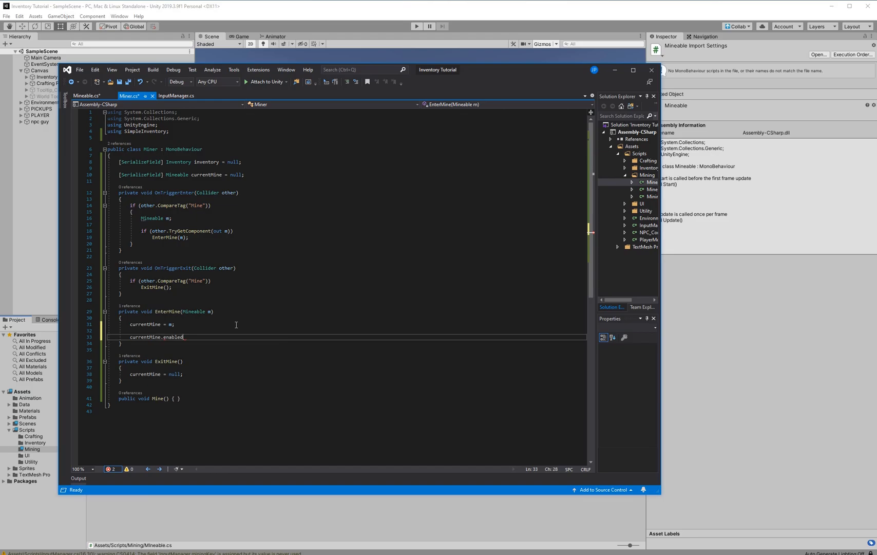
{"action": "key", "text": "BackSpace"}
{"action": "key", "text": "BackSpace"}
{"action": "key", "text": "BackSpace"}
{"action": "key", "text": "BackSpace"}
{"action": "key", "text": "BackSpace"}
{"action": "type", "text": "ter"}
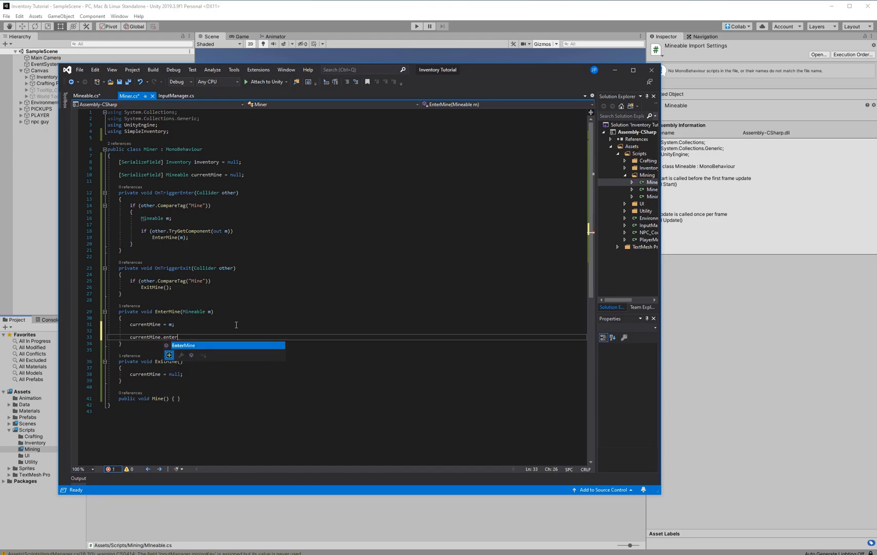
{"action": "type", "text": "Mine(this);"}
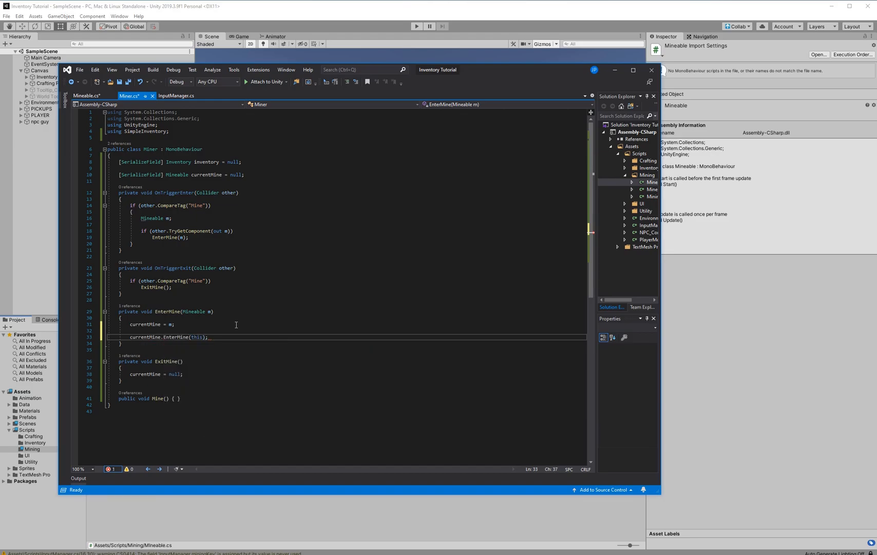
In Miner's ExitMine, add an if (currentMine) block calling currentMine.ExitMine() before currentMine is set to null
{"action": "left_click", "coordinate": [219, 376]}
{"action": "key", "text": "Home"}
{"action": "key", "text": "Return"}
{"action": "key", "text": "Return"}
{"action": "key", "text": "Up"}
{"action": "key", "text": "Up"}
{"action": "type", "text": "if (currentMine"}
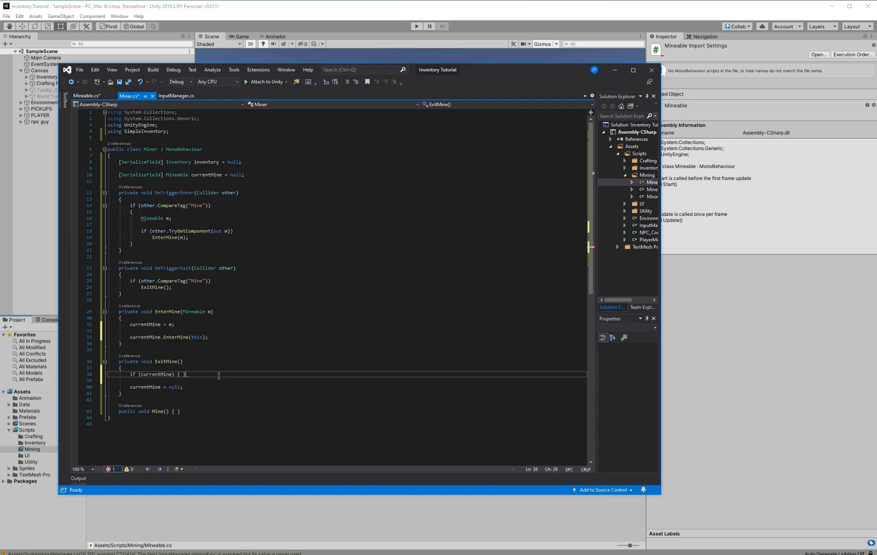
{"action": "key", "text": "Return"}
{"action": "type", "text": "{"}
{"action": "key", "text": "Return"}
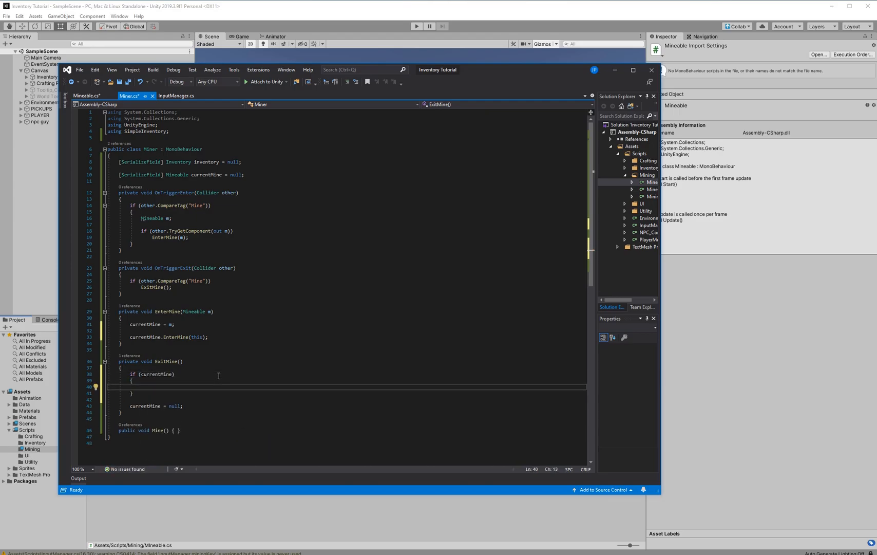
{"action": "type", "text": "currentMine"}
{"action": "key", "text": "BackSpace"}
{"action": "type", "text": ".ExitMine();"}
Declare a public delegate void OnEnterMine() below the currentMine field in the Miner class
{"action": "left_click", "coordinate": [275, 182]}
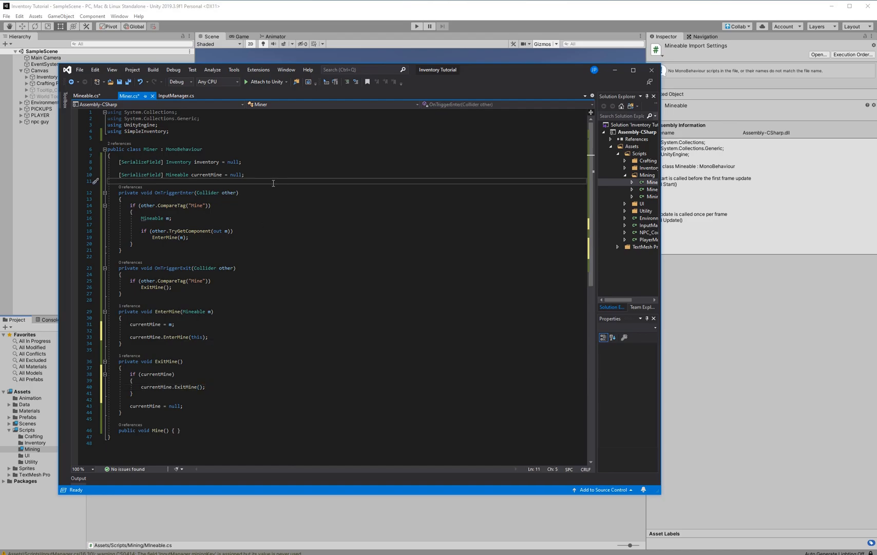
{"action": "key", "text": "Return"}
{"action": "key", "text": "Return"}
{"action": "key", "text": "Up"}
{"action": "type", "text": "publ"}
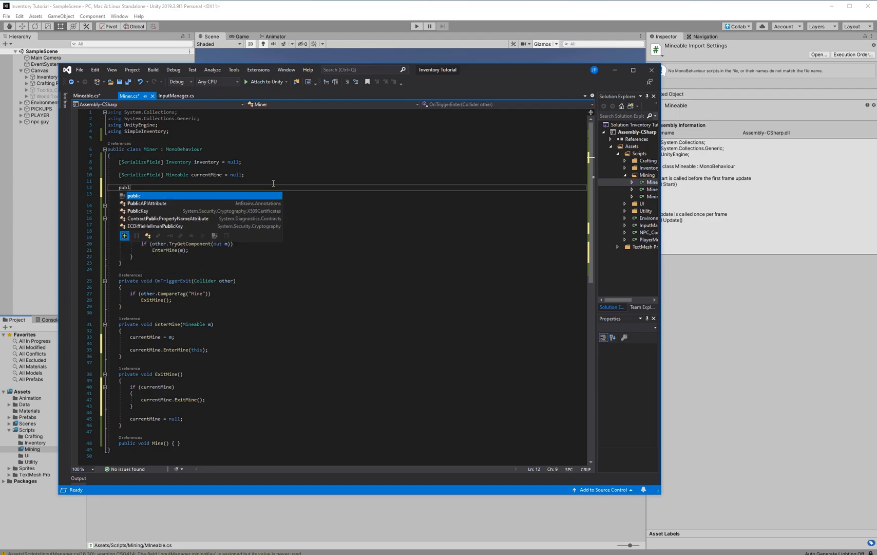
{"action": "type", "text": "ic delegate"}
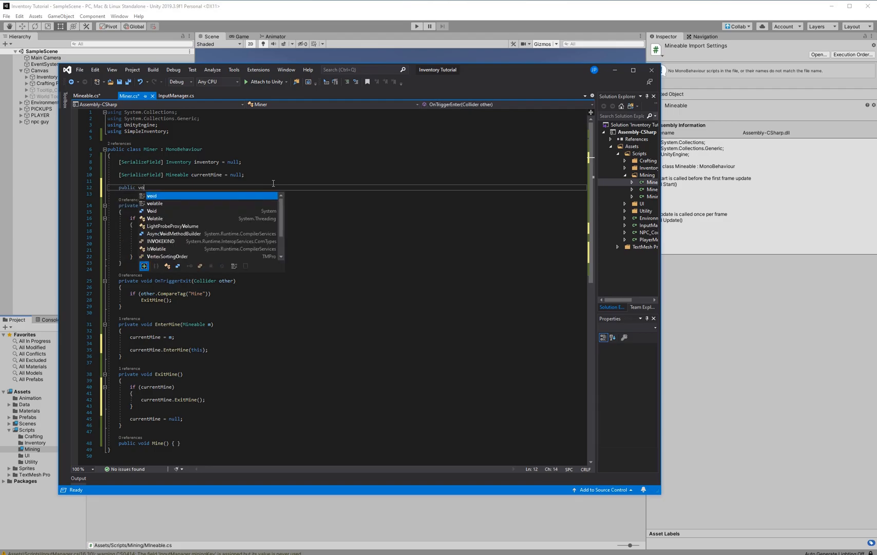
{"action": "type", "text": " void On"}
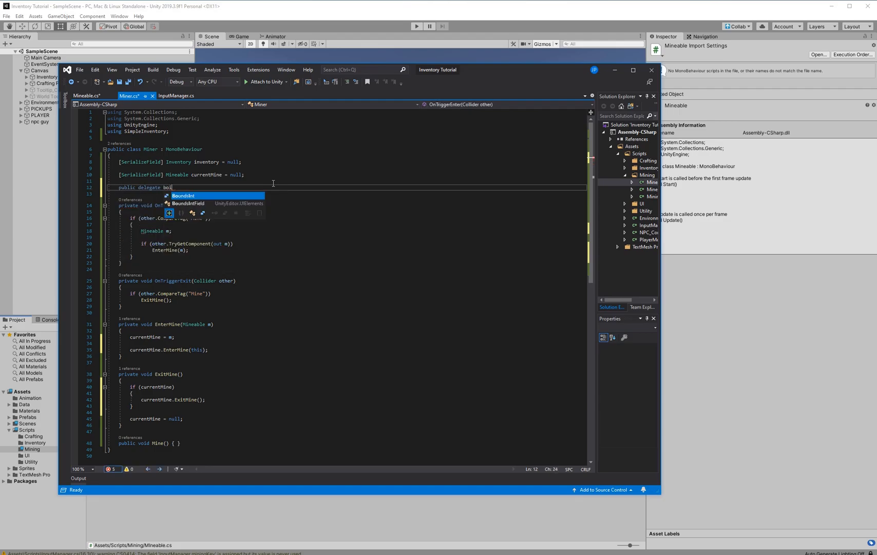
{"action": "type", "text": "E"}
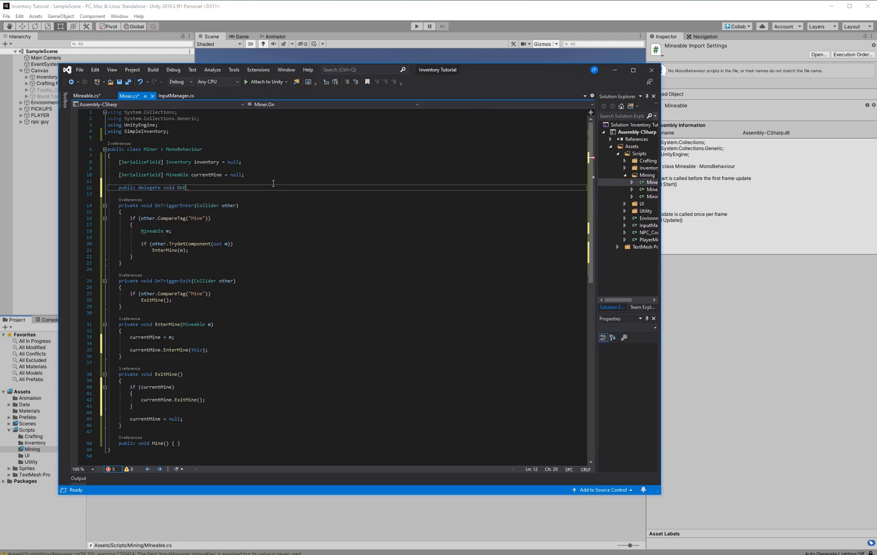
{"action": "type", "text": "nterMine ;"}
Declare a public delegate void OnExitMine() on the line below the OnEnterMine delegate
{"action": "key", "text": "Return"}
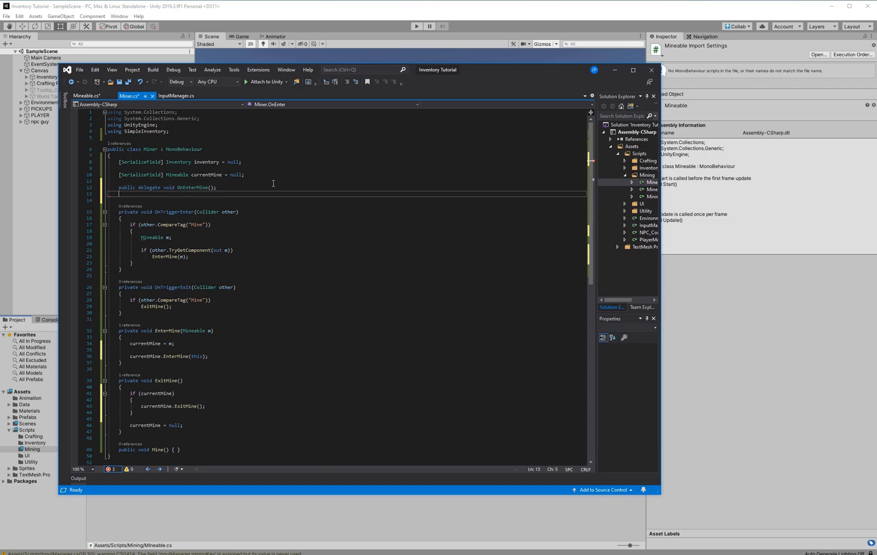
{"action": "type", "text": "public"}
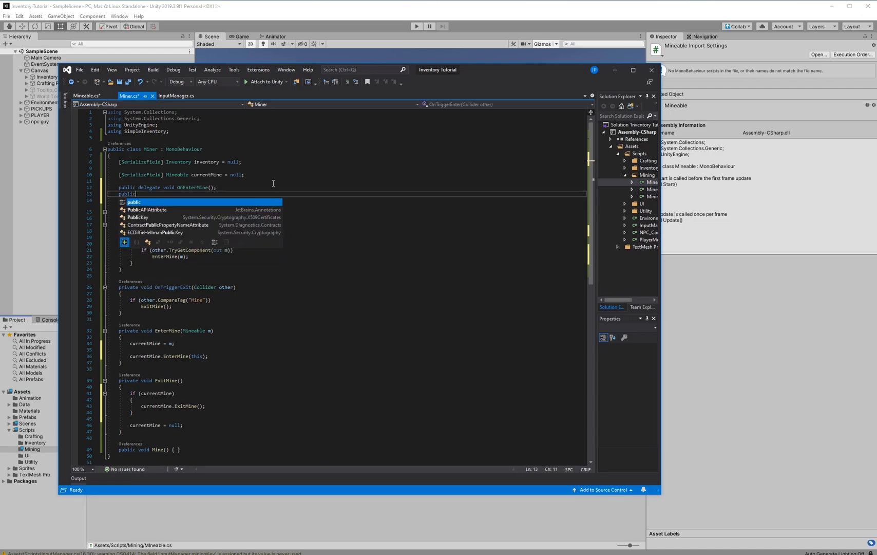
{"action": "type", "text": " delegate void O"}
{"action": "key", "text": "BackSpace"}
{"action": "key", "text": "BackSpace"}
{"action": "key", "text": "BackSpace"}
{"action": "key", "text": "BackSpace"}
{"action": "type", "text": "e voi"}
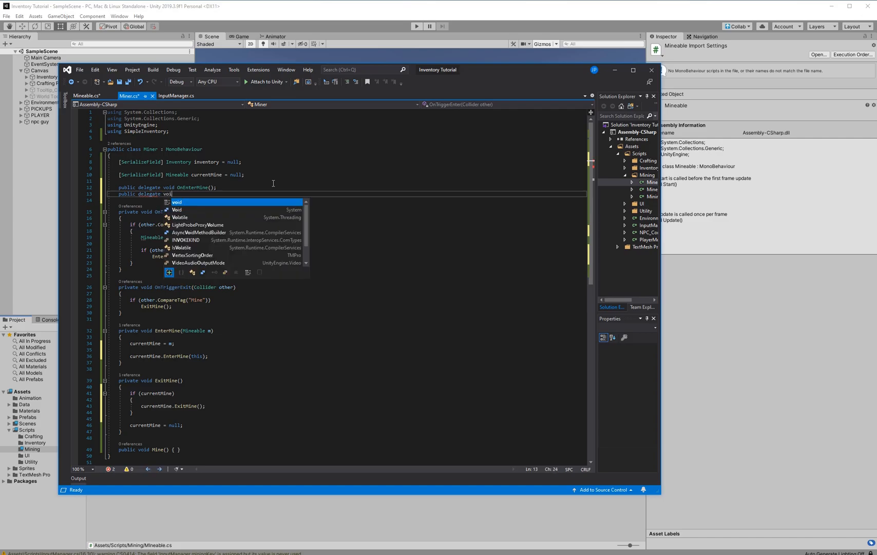
{"action": "type", "text": "d OnExitMine();"}
Add a public OnEnterMine field named onEnterMine under its delegate, separated by a blank line from the OnExitMine delegate
{"action": "key", "text": "Up"}
{"action": "key", "text": "Right"}
{"action": "key", "text": "Return"}
{"action": "key", "text": "Return"}
{"action": "key", "text": "Up"}
{"action": "type", "text": "public one"}
{"action": "key", "text": "Tab"}
{"action": "type", "text": "onter"}
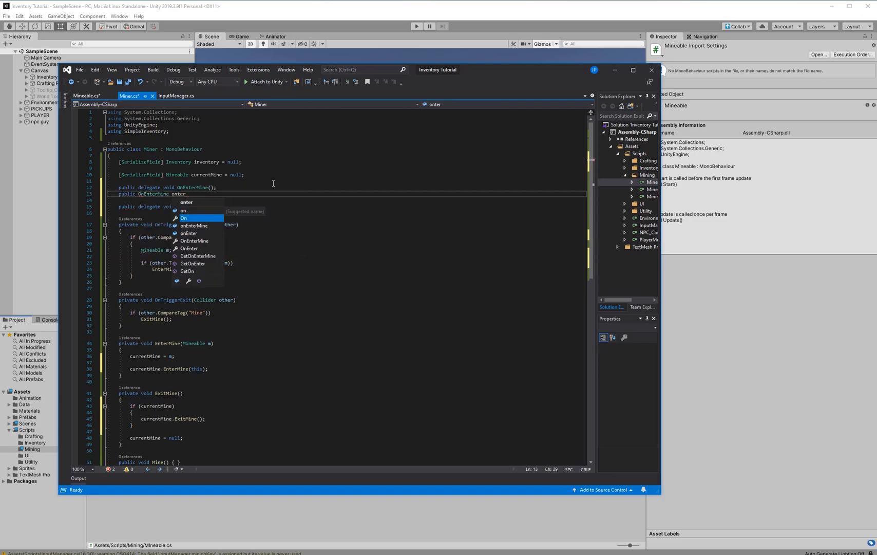
{"action": "key", "text": "Down"}
{"action": "type", "text": ";"}
Add a public OnExitMine field named onExitMine directly under the OnExitMine delegate
{"action": "key", "text": "Down"}
{"action": "key", "text": "Down"}
{"action": "key", "text": "Down"}
{"action": "key", "text": "Return"}
{"action": "key", "text": "Up"}
{"action": "type", "text": "public;"}
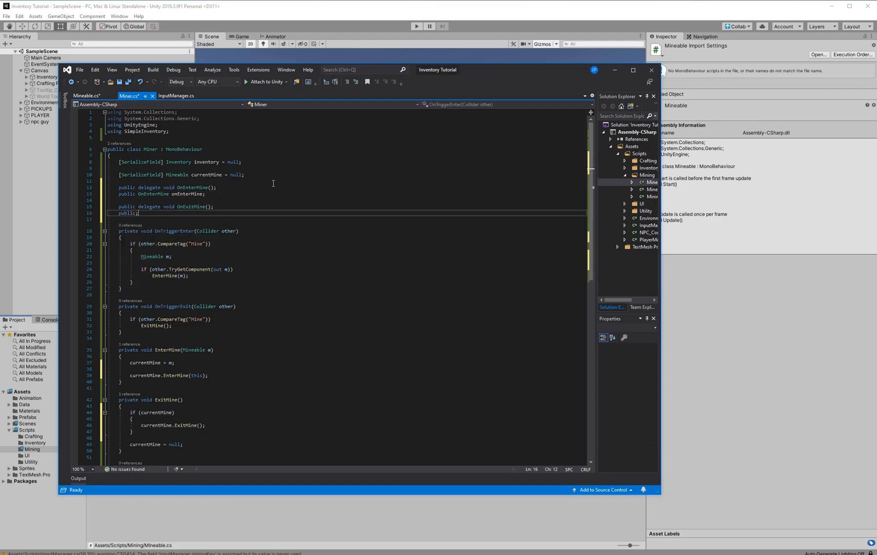
{"action": "key", "text": "BackSpace"}
{"action": "type", "text": "onex"}
{"action": "key", "text": "Tab"}
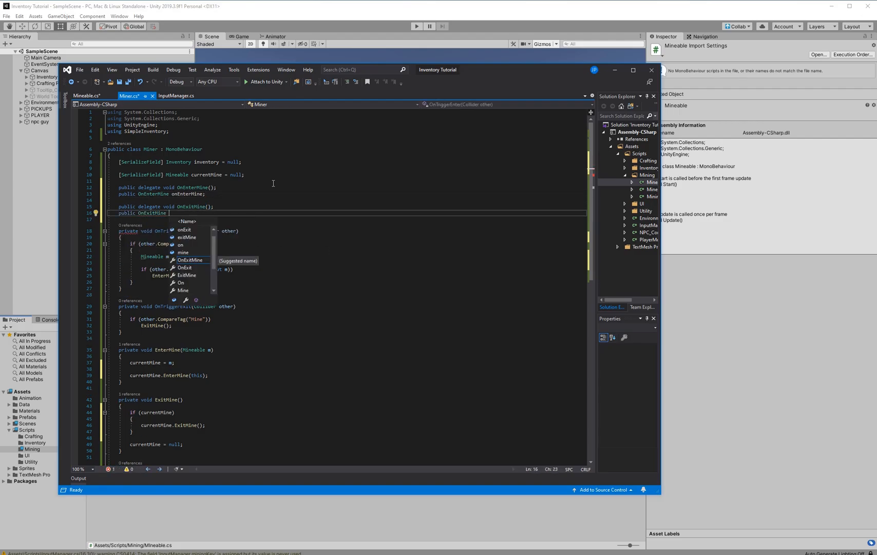
{"action": "type", "text": "onExitMine;"}
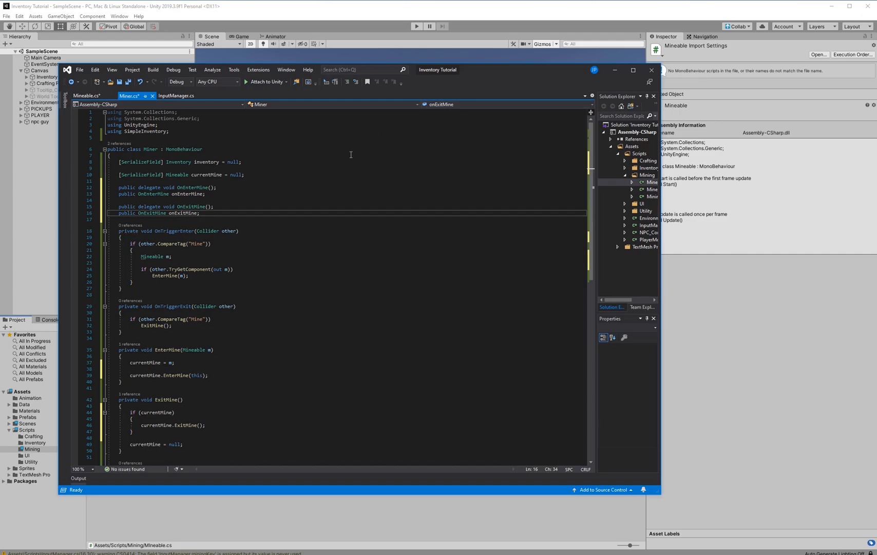
Add onEnterMine?.Invoke(); at the end of the EnterMine method in the Miner class, separated by a blank line
{"action": "scroll", "coordinate": [220, 239], "scroll_direction": "down", "scroll_amount": 3}
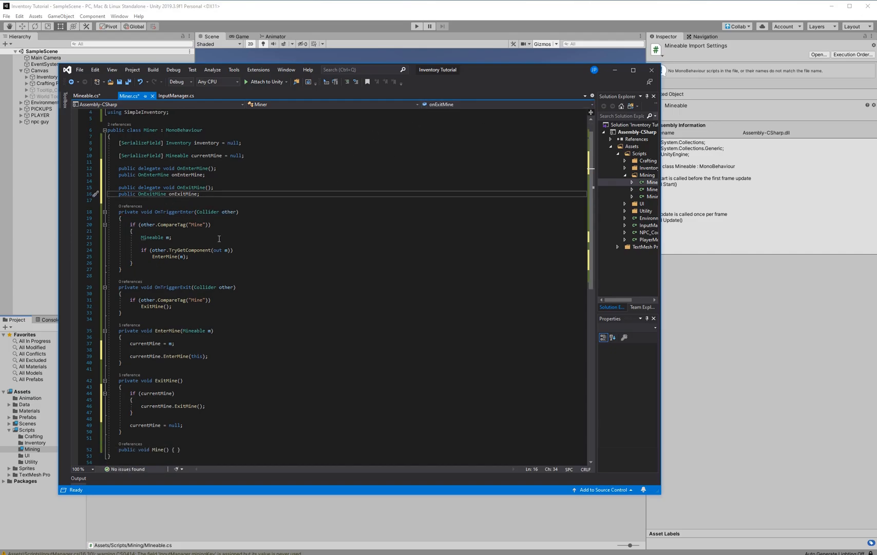
{"action": "left_click", "coordinate": [251, 322]}
{"action": "left_click", "coordinate": [267, 315]}
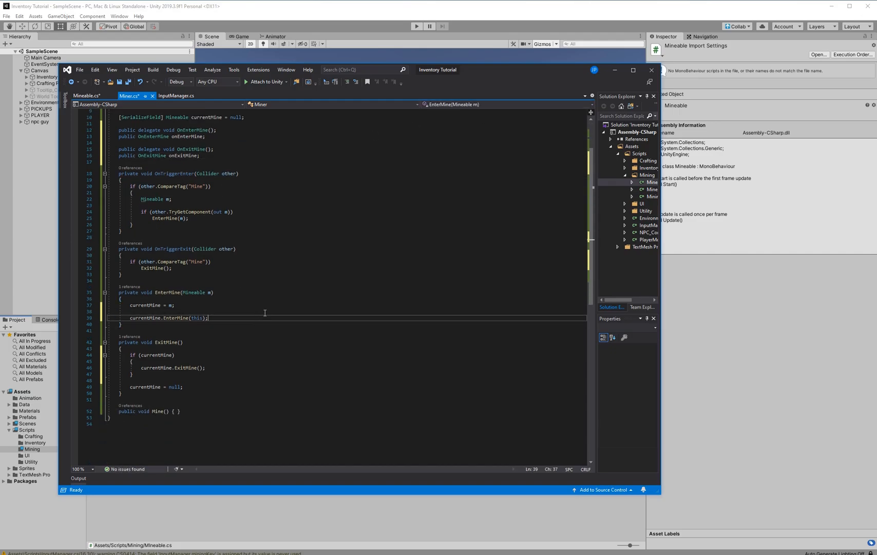
{"action": "key", "text": "Return"}
{"action": "key", "text": "Return"}
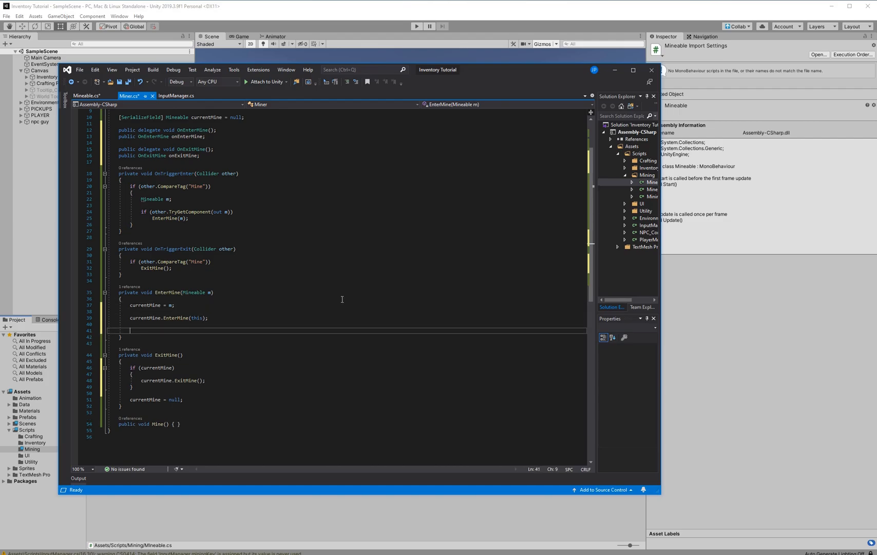
{"action": "type", "text": "on"}
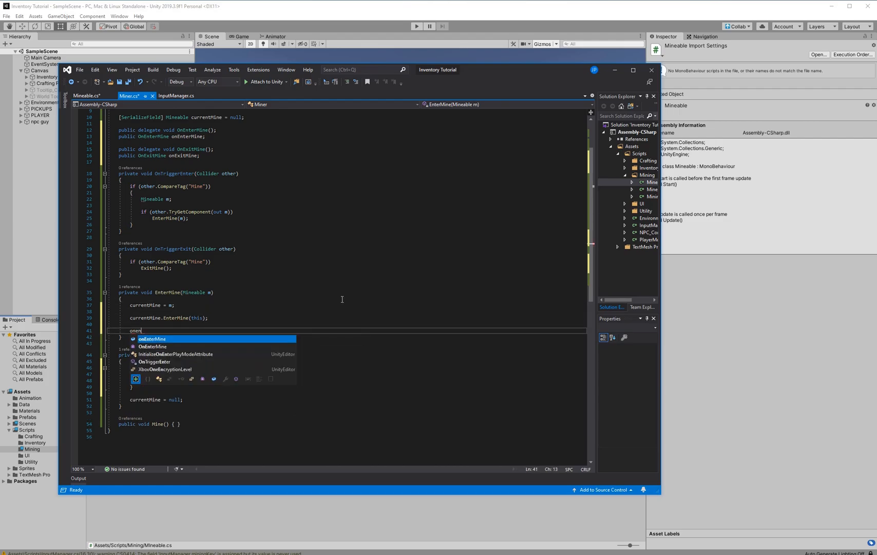
{"action": "type", "text": "EnterMine +="}
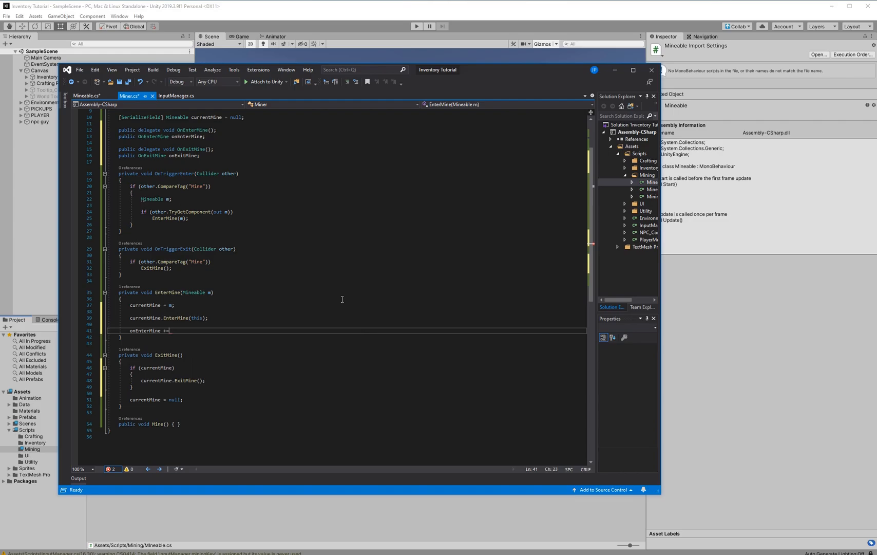
{"action": "type", "text": "?.Invoke();"}
Add onExitMine?.Invoke(); at the end of the ExitMine method after currentMine = null, separated by a blank line
{"action": "left_click", "coordinate": [256, 397]}
{"action": "key", "text": "Return"}
{"action": "key", "text": "Return"}
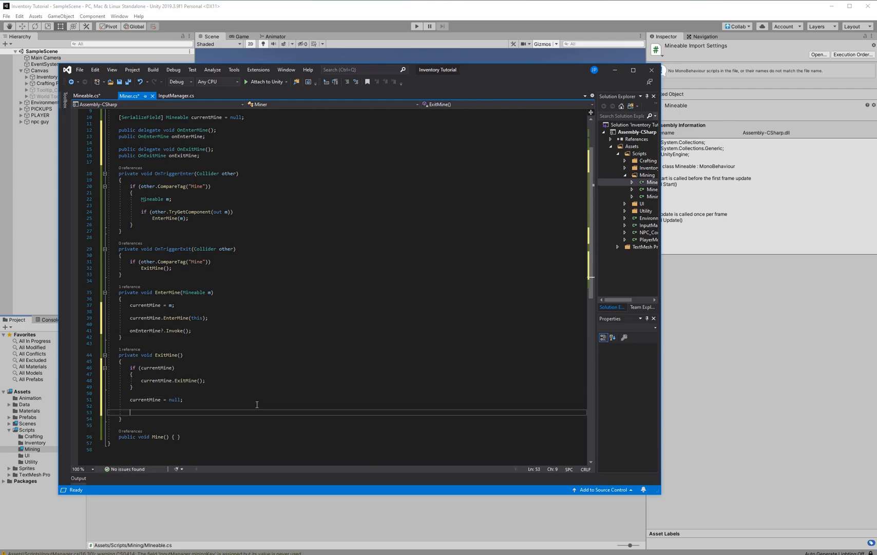
{"action": "type", "text": "onen"}
{"action": "key", "text": "BackSpace"}
{"action": "type", "text": "xitMine"}
{"action": "key", "text": "Tab"}
{"action": "key", "text": "BackSpace"}
{"action": "key", "text": "Home"}
{"action": "key", "text": "Delete"}
{"action": "type", "text": "o"}
{"action": "key", "text": "End"}
{"action": "type", "text": "?."}
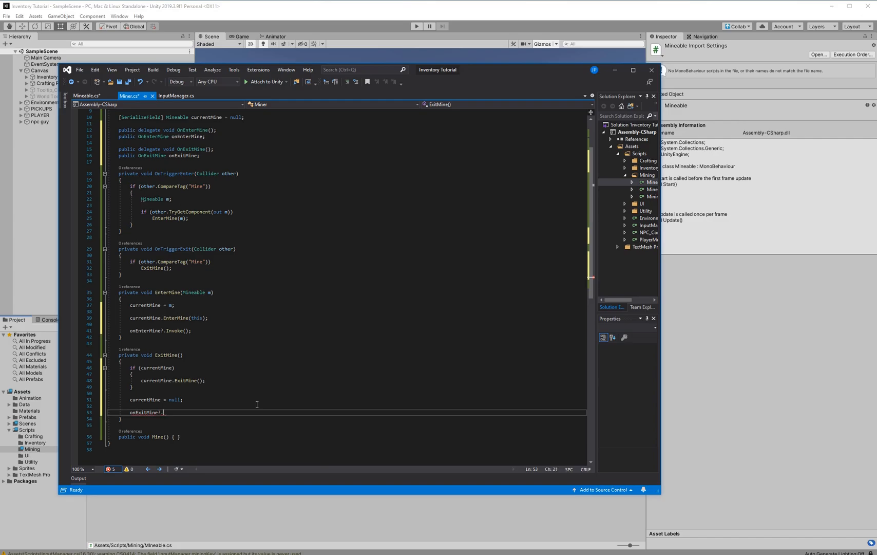
{"action": "type", "text": "Invoke;"}
{"action": "key", "text": "Left"}
{"action": "type", "text": "()"}
Give the OnEnterMine delegate a Mineable m parameter and pass currentMine to its Invoke call in EnterMine
{"action": "left_click", "coordinate": [211, 130]}
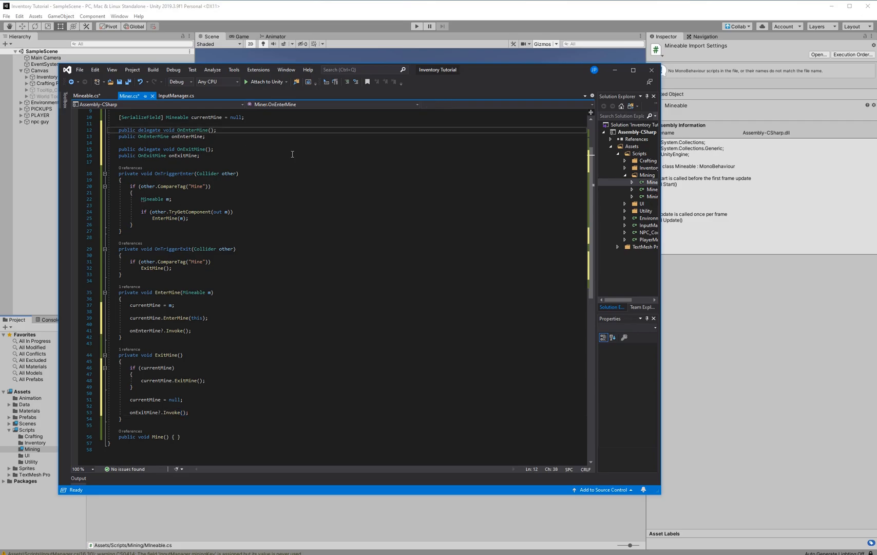
{"action": "type", "text": "Mineable "}
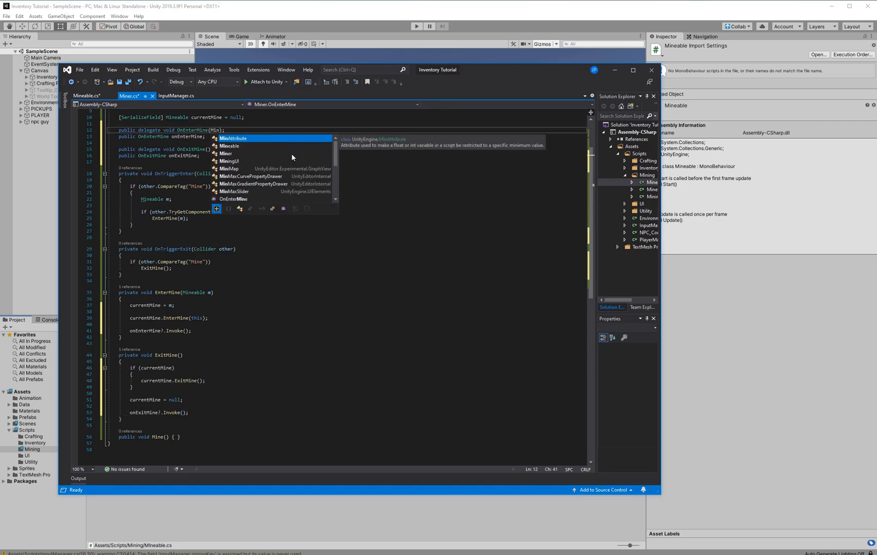
{"action": "type", "text": "m"}
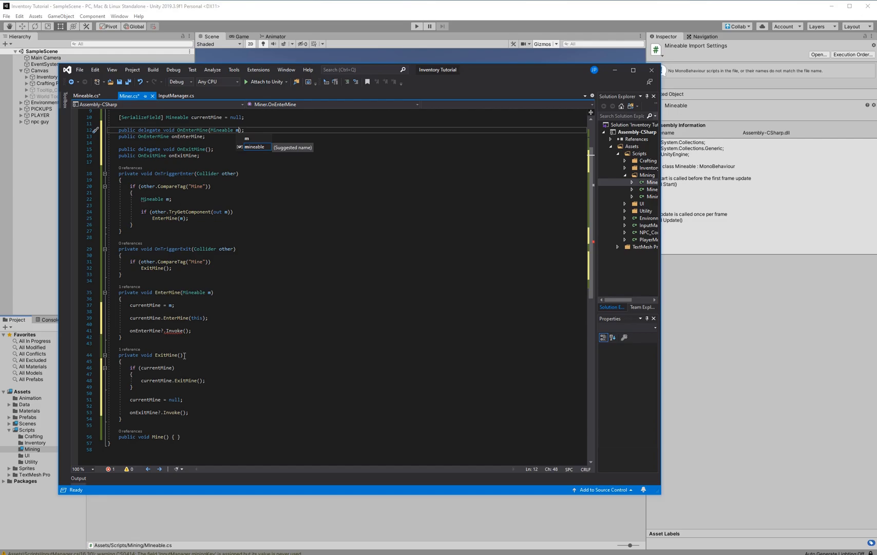
{"action": "left_click", "coordinate": [186, 329]}
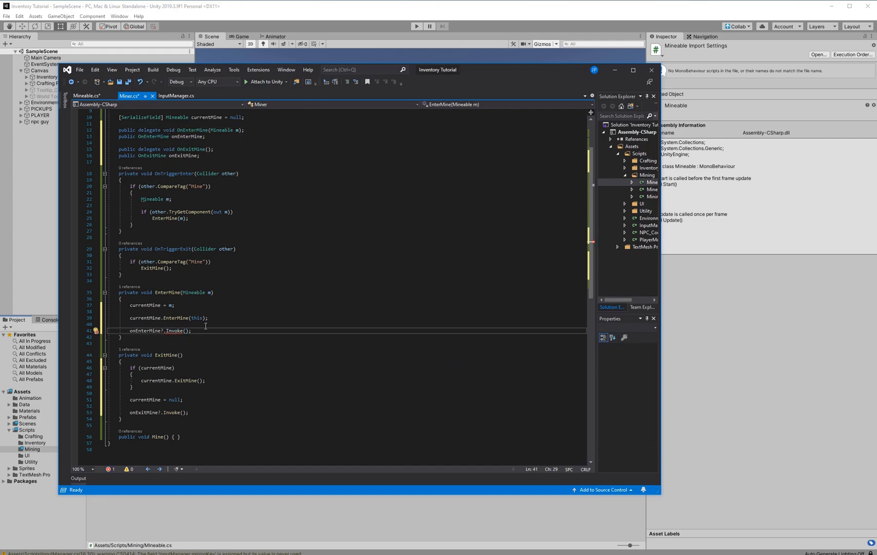
{"action": "type", "text": "cur"}
{"action": "key", "text": "Tab"}
{"action": "left_click", "coordinate": [335, 345]}
In the Mineable script, add an empty public void MineResource() method below ExitMine
{"action": "left_click", "coordinate": [94, 97]}
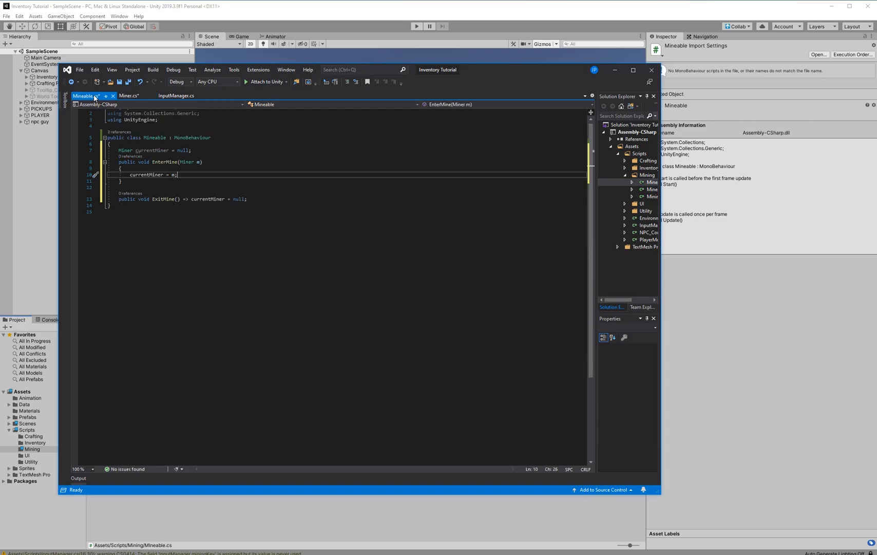
{"action": "left_click", "coordinate": [283, 200]}
{"action": "key", "text": "Return"}
{"action": "key", "text": "Return"}
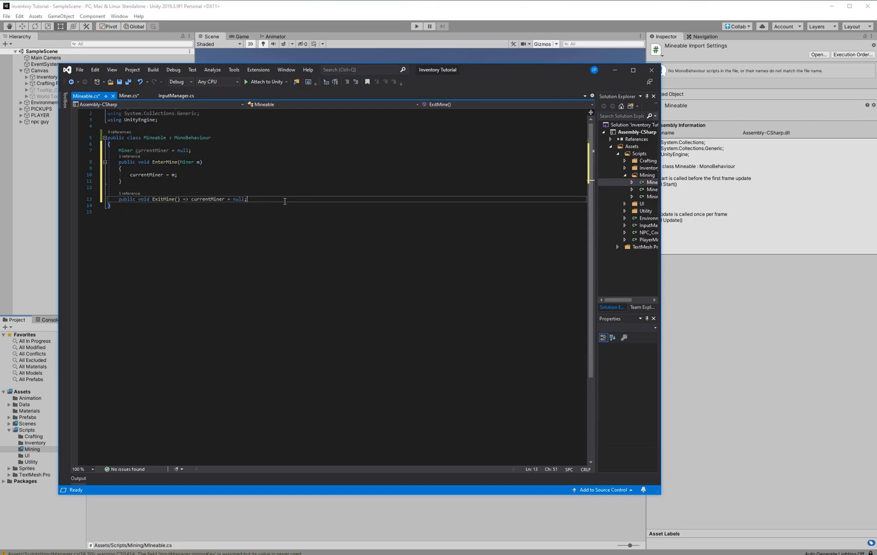
{"action": "type", "text": "public "}
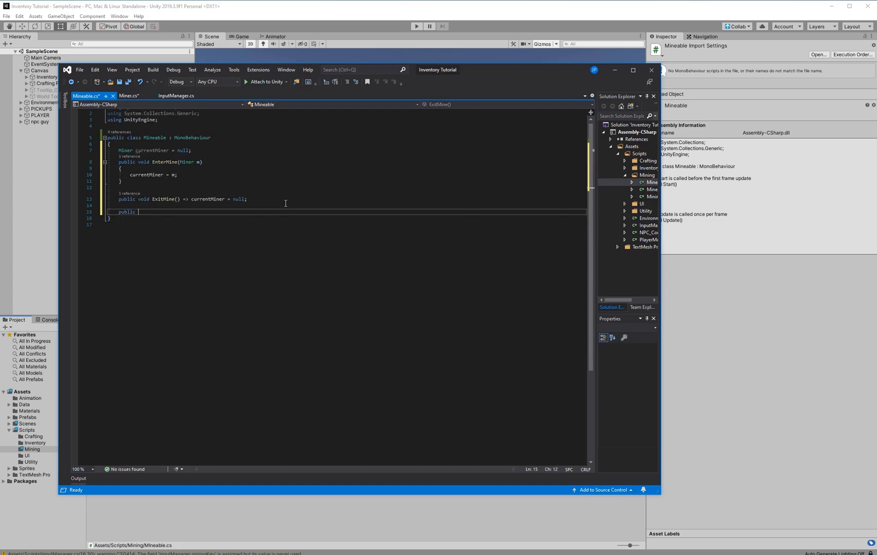
{"action": "type", "text": "void Mine"}
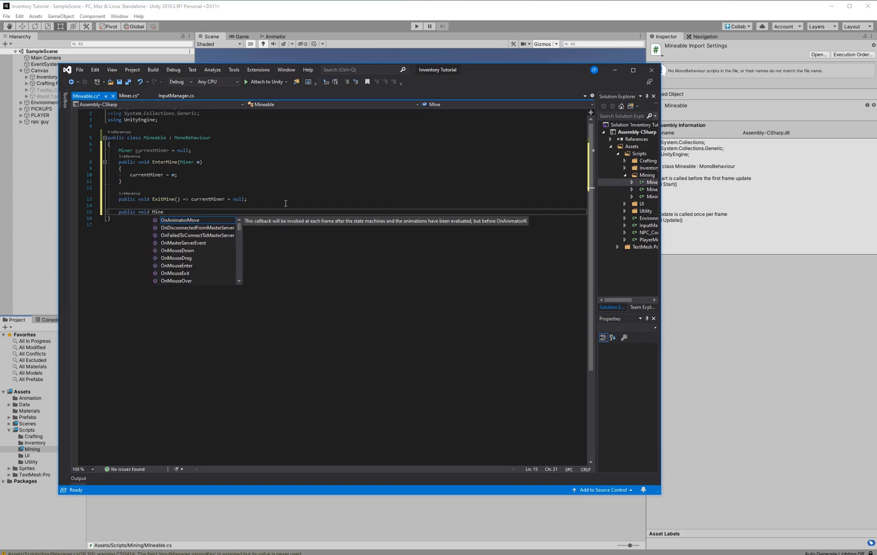
{"action": "type", "text": "Resource()"}
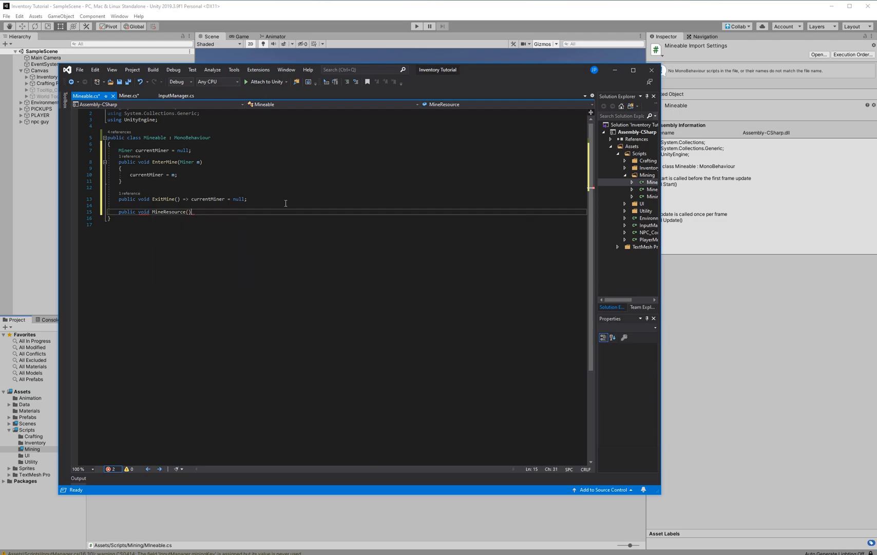
{"action": "key", "text": "Return"}
{"action": "type", "text": "{"}
{"action": "key", "text": "Return"}
Declare a serialized private SimpleInventory.Item field named resource, initialised to null, below the currentMiner field
{"action": "key", "text": "Up"}
{"action": "key", "text": "Up"}
{"action": "key", "text": "Up"}
{"action": "key", "text": "Up"}
{"action": "key", "text": "Up"}
{"action": "key", "text": "Up"}
{"action": "key", "text": "Up"}
{"action": "key", "text": "Up"}
{"action": "key", "text": "Up"}
{"action": "key", "text": "Up"}
{"action": "key", "text": "End"}
{"action": "key", "text": "Return"}
{"action": "key", "text": "Return"}
{"action": "type", "text": "[ser"}
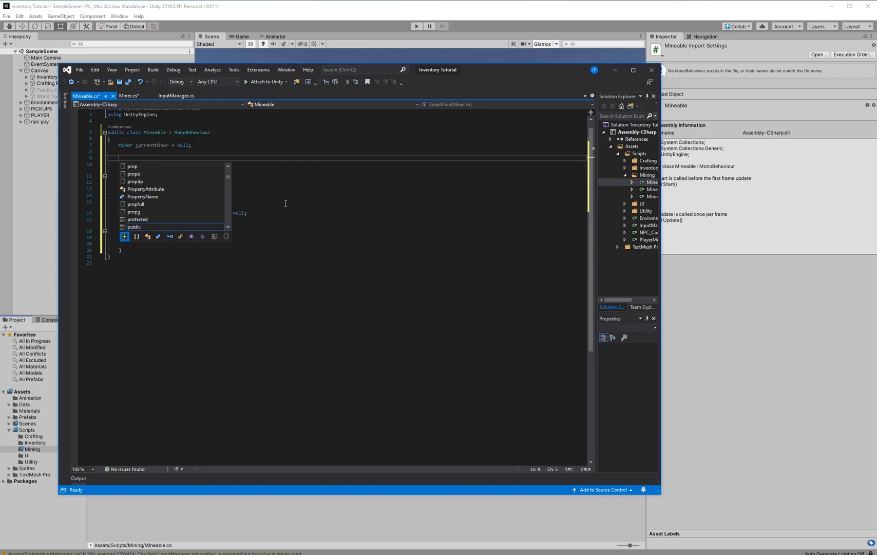
{"action": "type", "text": "ializeField] private"}
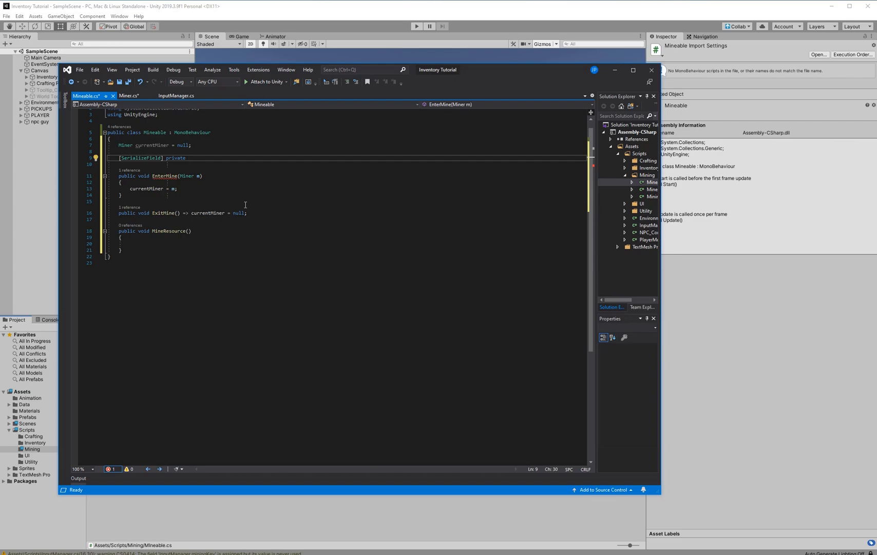
{"action": "type", "text": "SimpleInventory.Item "}
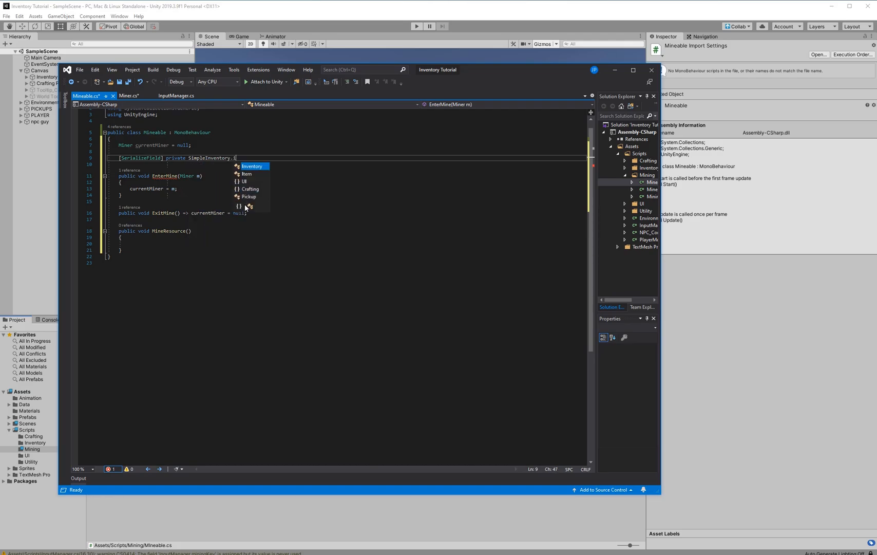
{"action": "type", "text": "resource = null;"}
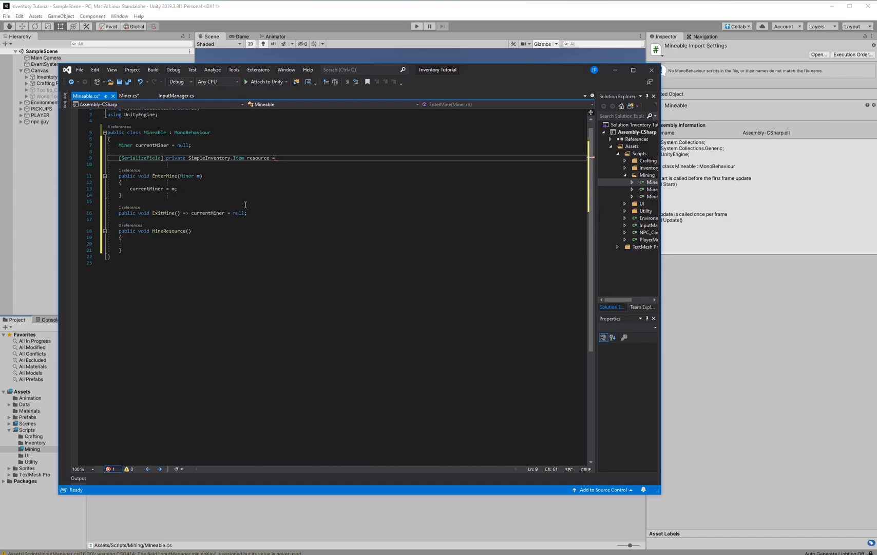
Add an empty if (resource != null) block inside the MineResource method
{"action": "left_click", "coordinate": [254, 219]}
{"action": "left_click", "coordinate": [249, 247]}
{"action": "left_click", "coordinate": [256, 242]}
{"action": "type", "text": "if (reso"}
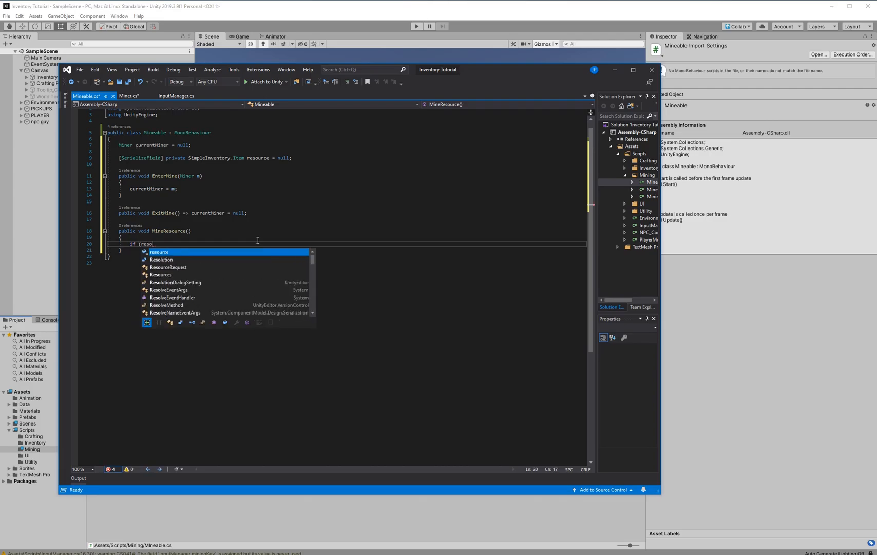
{"action": "type", "text": "urce != u"}
{"action": "type", "text": "ull) { }"}
{"action": "key", "text": "Left"}
{"action": "key", "text": "Return"}
{"action": "key", "text": "Return"}
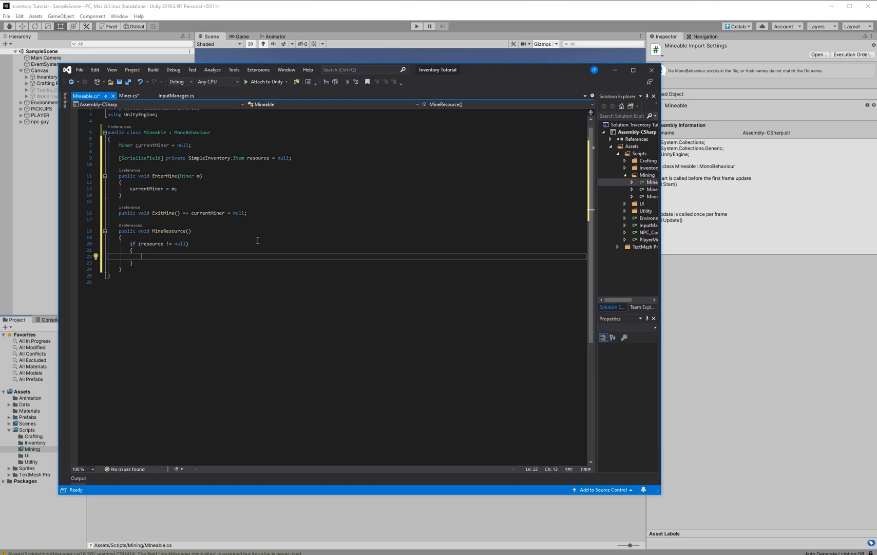
Insert an empty line for another field below the resource field, with a blank line on either side
{"action": "left_click", "coordinate": [294, 158]}
{"action": "left_click", "coordinate": [296, 167]}
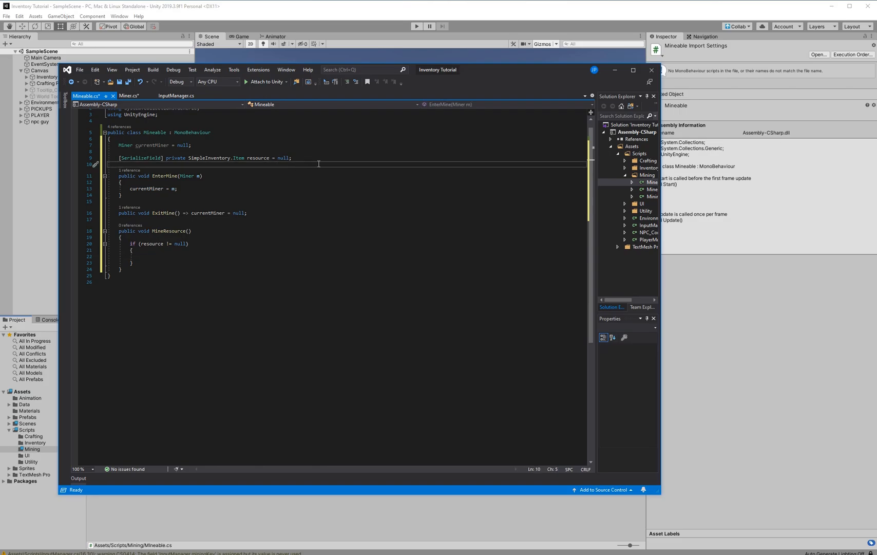
{"action": "key", "text": "Return"}
{"action": "key", "text": "Return"}
{"action": "key", "text": "Up"}
{"action": "type", "text": "preferBinarySerialization"}
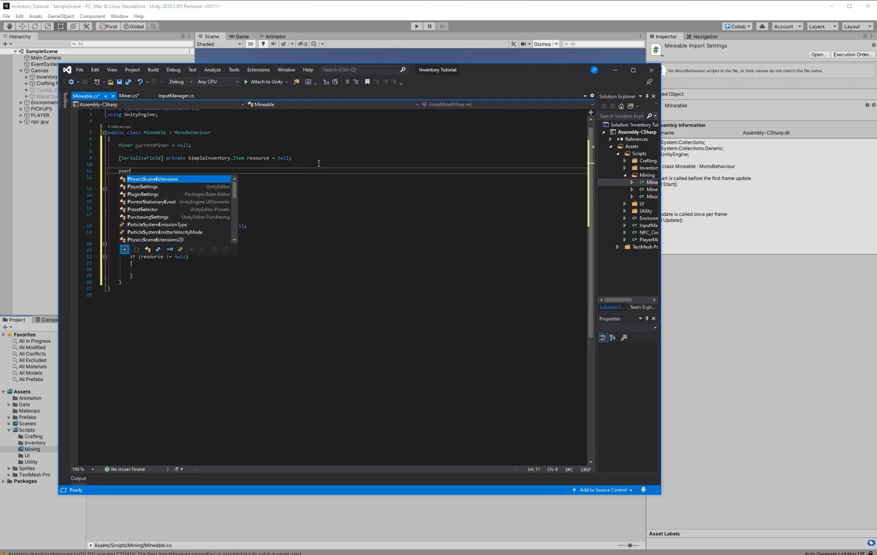
{"action": "key", "text": "BackSpace"}
{"action": "key", "text": "BackSpace"}
{"action": "key", "text": "BackSpace"}
{"action": "key", "text": "BackSpace"}
{"action": "key", "text": "BackSpace"}
{"action": "key", "text": "BackSpace"}
{"action": "key", "text": "BackSpace"}
{"action": "key", "text": "BackSpace"}
{"action": "key", "text": "BackSpace"}
{"action": "key", "text": "BackSpace"}
{"action": "key", "text": "BackSpace"}
{"action": "key", "text": "BackSpace"}
{"action": "key", "text": "BackSpace"}
{"action": "key", "text": "BackSpace"}
{"action": "key", "text": "BackSpace"}
{"action": "key", "text": "BackSpace"}
{"action": "key", "text": "BackSpace"}
{"action": "key", "text": "BackSpace"}
{"action": "key", "text": "BackSpace"}
{"action": "key", "text": "BackSpace"}
{"action": "key", "text": "BackSpace"}
{"action": "key", "text": "BackSpace"}
{"action": "key", "text": "BackSpace"}
{"action": "key", "text": "BackSpace"}
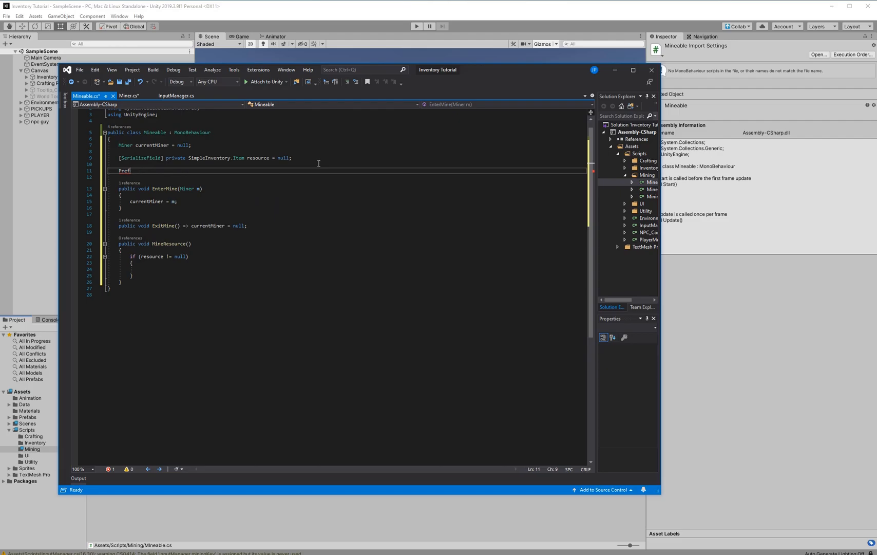
Declare a serialized private int field named numberOfResources with the value 5 below the resource field
{"action": "type", "text": "[serializeField] pir"}
{"action": "key", "text": "BackSpace"}
{"action": "key", "text": "BackSpace"}
{"action": "type", "text": "rivate "}
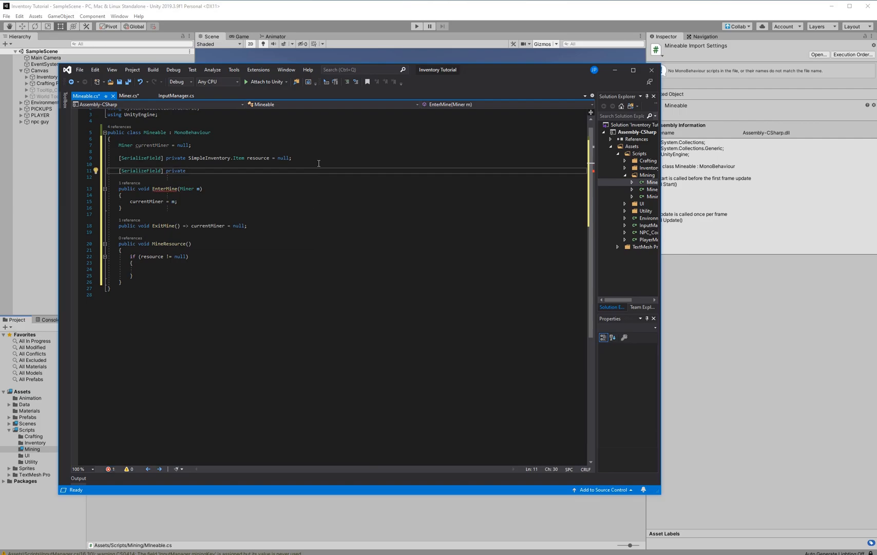
{"action": "type", "text": "int numberOfResources = 5;"}
Append && to the null check in MineResource and declare private int resourcesRemaining = 0; directly below numberOfResources
{"action": "left_click", "coordinate": [213, 257]}
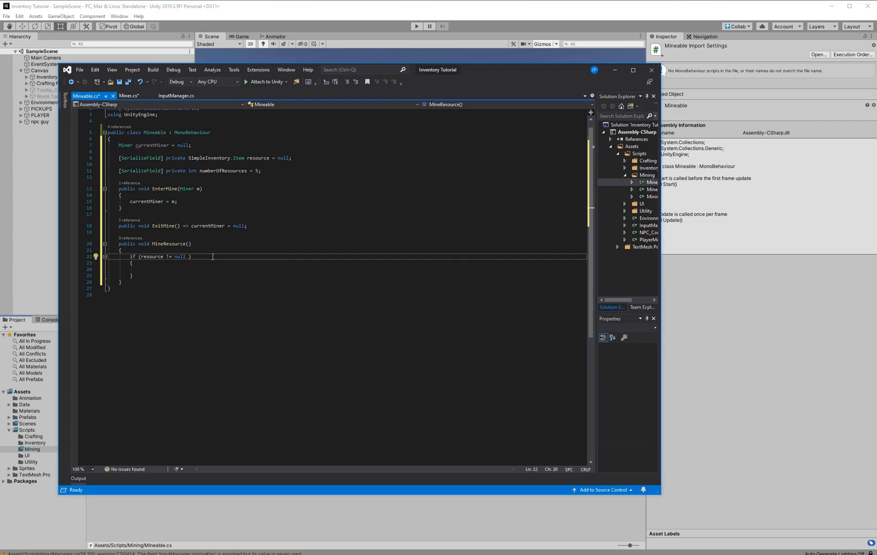
{"action": "type", "text": "&&"}
{"action": "left_click", "coordinate": [257, 145]}
{"action": "left_click", "coordinate": [298, 172]}
{"action": "key", "text": "Return"}
{"action": "type", "text": "private int "}
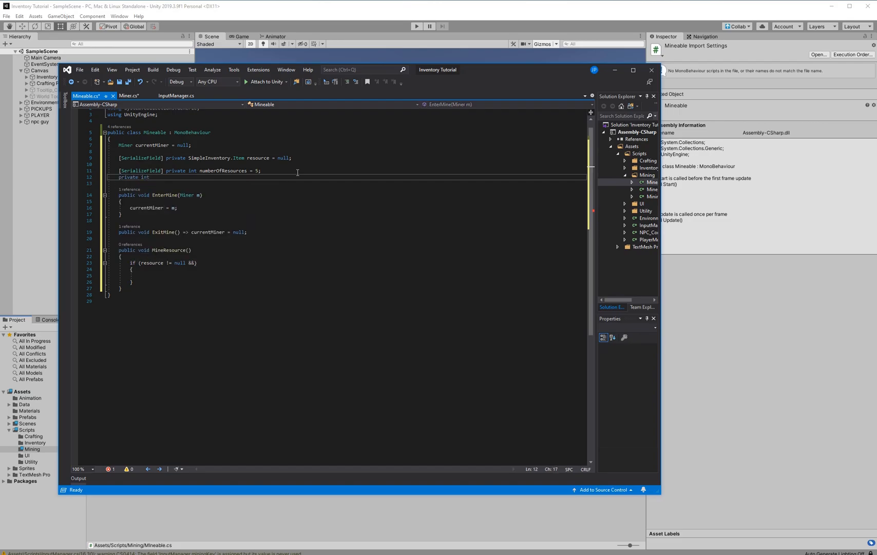
{"action": "type", "text": "resourcesRemaining = 0;"}
Add a private void Start() method below the fields that sets resourcesRemaining = numberOfResources
{"action": "key", "text": "Return"}
{"action": "key", "text": "Return"}
{"action": "type", "text": "void St"}
{"action": "key", "text": "Return"}
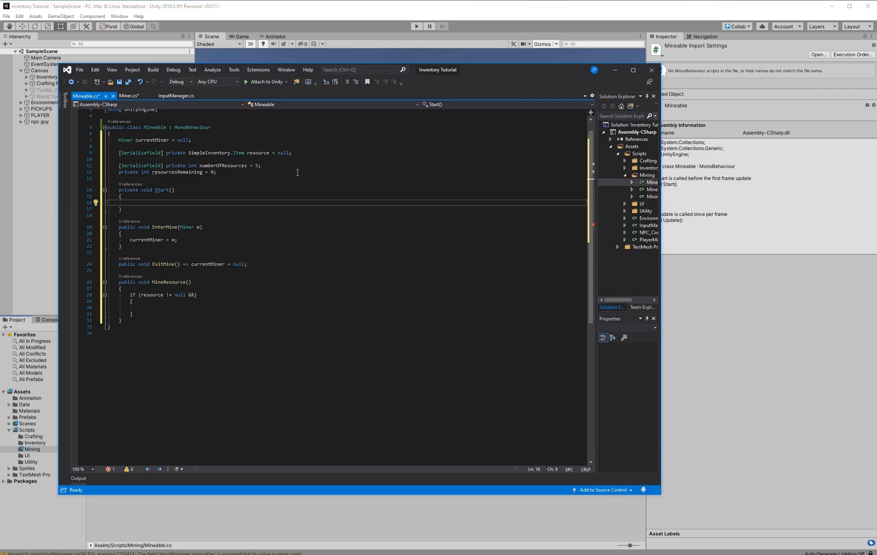
{"action": "type", "text": "re"}
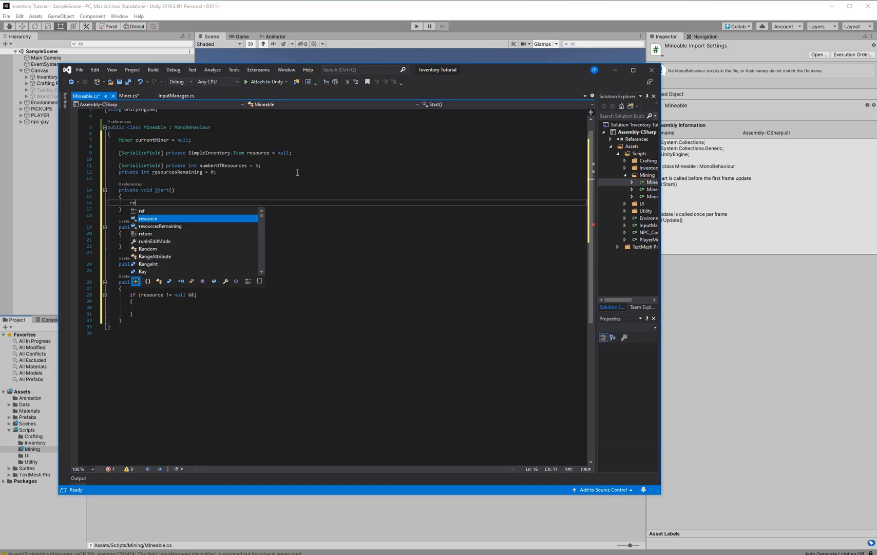
{"action": "type", "text": "sourcesRemaining = numberOfResources;"}
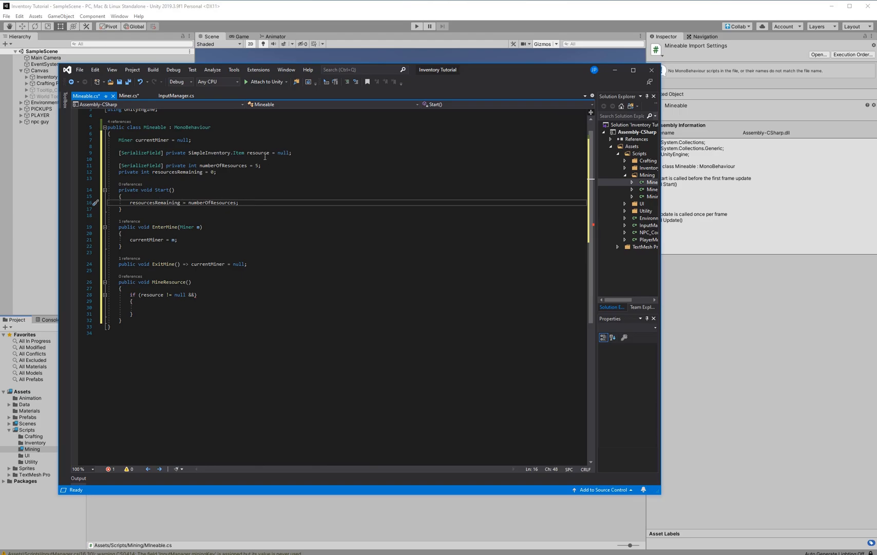
Rename the numberOfResources field in its declaration to maxResources
{"action": "double_click", "coordinate": [229, 165]}
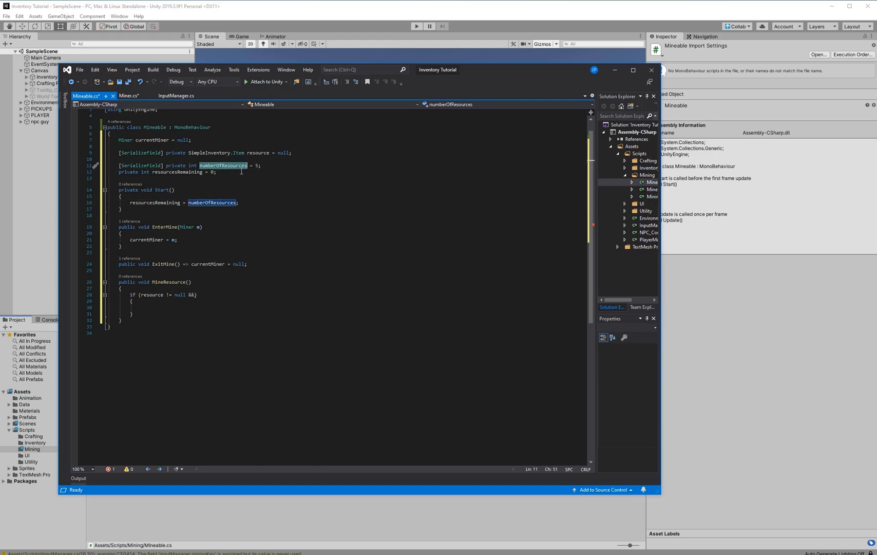
{"action": "type", "text": "maxResour"}
{"action": "type", "text": "ces"}
Declare a serialized private int field named minResources with the value 1 directly above maxResources
{"action": "key", "text": "Up"}
{"action": "key", "text": "Return"}
{"action": "type", "text": "[serializeField] private"}
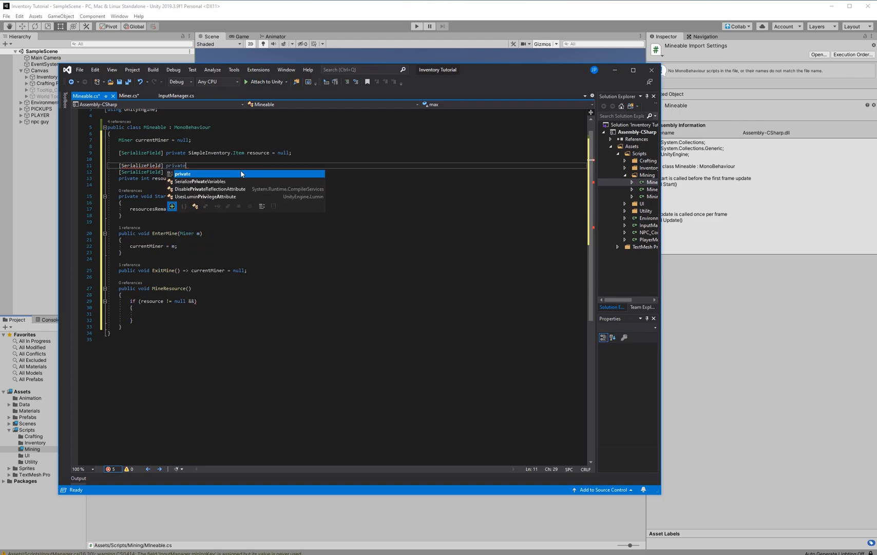
{"action": "type", "text": " int min"}
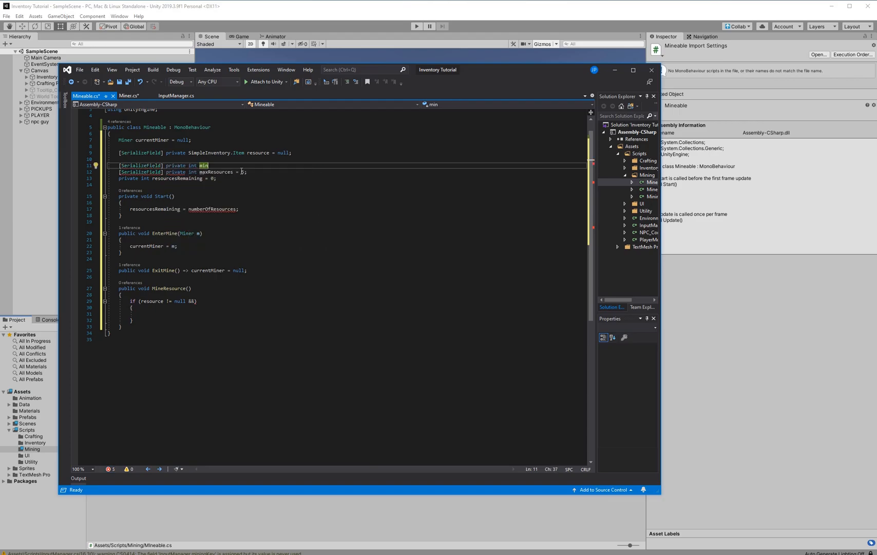
{"action": "type", "text": "R"}
{"action": "key", "text": "BackSpace"}
{"action": "key", "text": "BackSpace"}
{"action": "type", "text": "esources = 1;"}
Replace numberOfResources in Start() with a Random.Range call that takes minResources as its first argument
{"action": "left_click", "coordinate": [245, 209]}
{"action": "double_click", "coordinate": [213, 209]}
{"action": "type", "text": "Ran"}
{"action": "key", "text": "Tab"}
{"action": "type", "text": ".ra"}
{"action": "key", "text": "Tab"}
{"action": "type", "text": "(min"}
{"action": "key", "text": "Down"}
{"action": "key", "text": "Tab"}
{"action": "type", "text": ".CompareTo"}
{"action": "key", "text": "BackSpace"}
{"action": "key", "text": "BackSpace"}
{"action": "key", "text": "BackSpace"}
{"action": "key", "text": "BackSpace"}
{"action": "key", "text": "BackSpace"}
{"action": "key", "text": "BackSpace"}
{"action": "key", "text": "BackSpace"}
{"action": "key", "text": "BackSpace"}
{"action": "key", "text": "BackSpace"}
{"action": "key", "text": "BackSpace"}
{"action": "key", "text": "BackSpace"}
Complete the Random.Range call in Start() with maxResources as its second argument and close the statement
{"action": "type", "text": ", ma"}
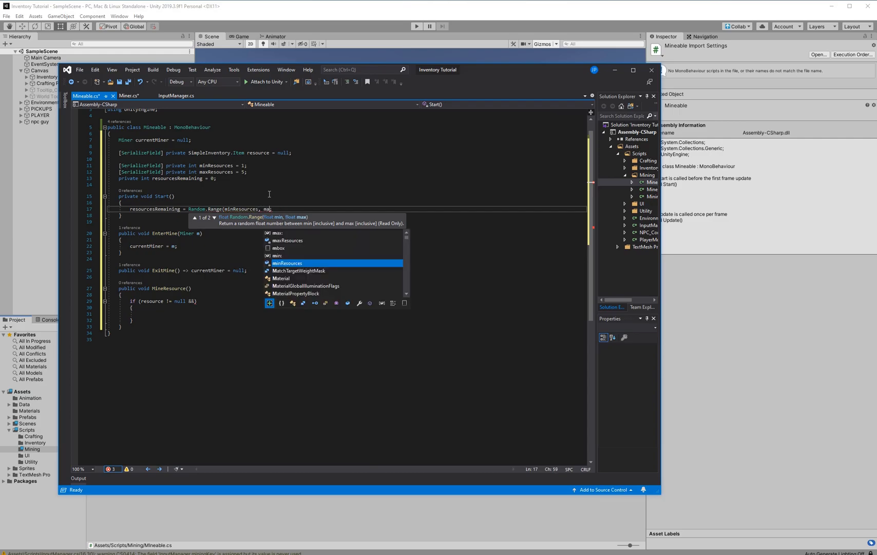
{"action": "type", "text": "x"}
{"action": "key", "text": "Down"}
{"action": "key", "text": "Tab"}
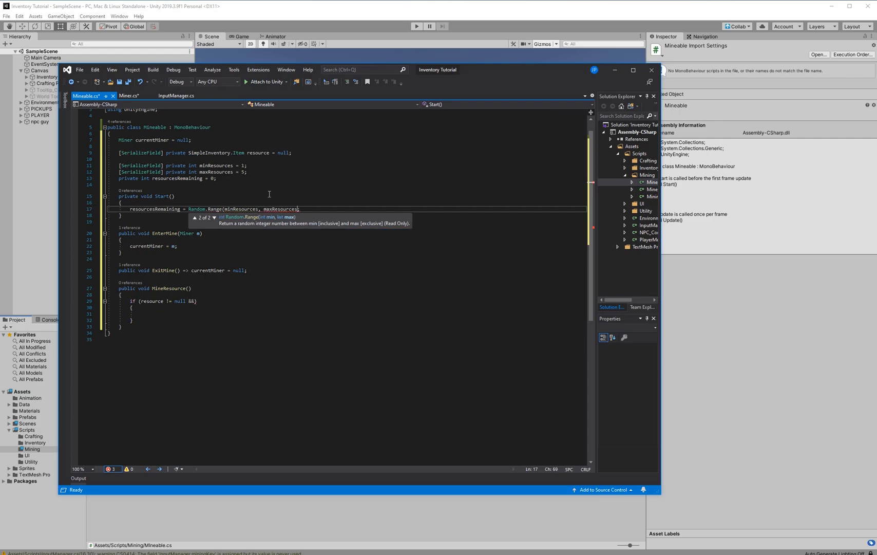
{"action": "type", "text": ");"}
{"action": "key", "text": "Delete"}
{"action": "key", "text": "Delete"}
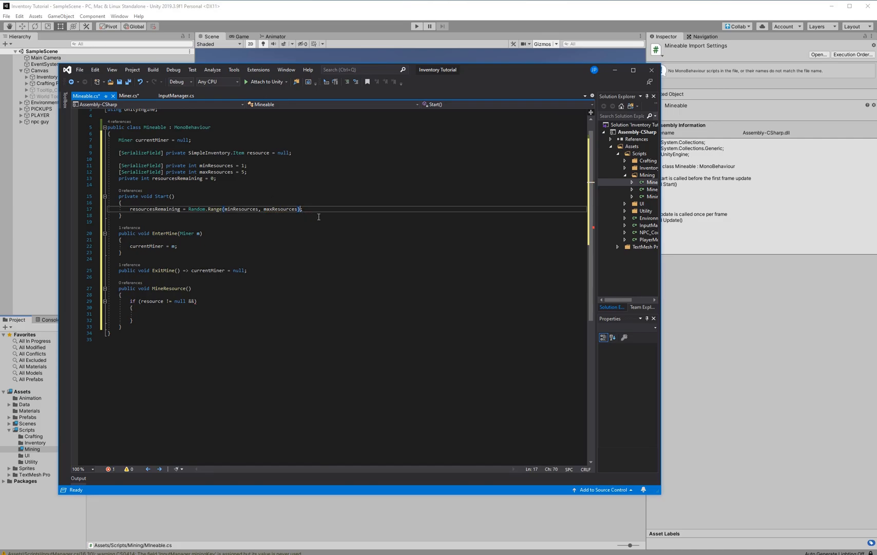
Complete the if condition in MineResource() so that it also requires resourcesRemaining > 0
{"action": "left_click", "coordinate": [306, 305]}
{"action": "key", "text": "Down"}
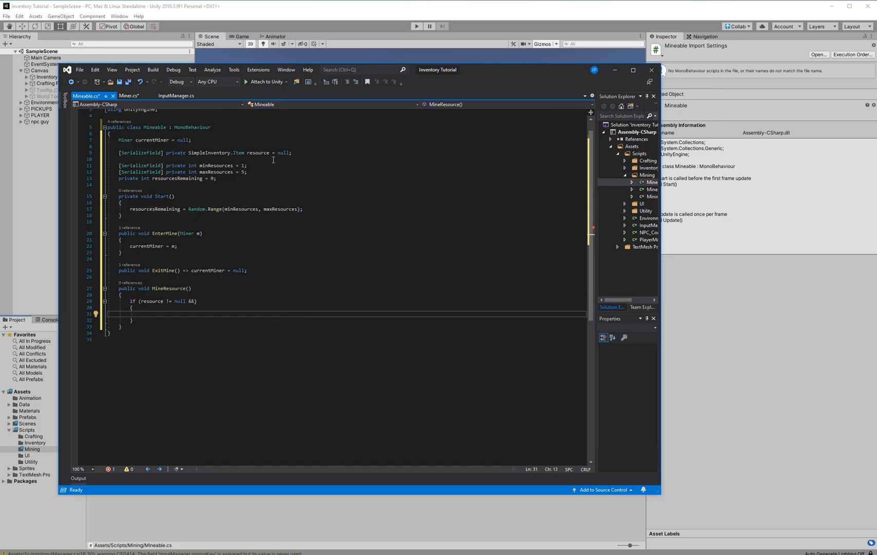
{"action": "left_click", "coordinate": [197, 302]}
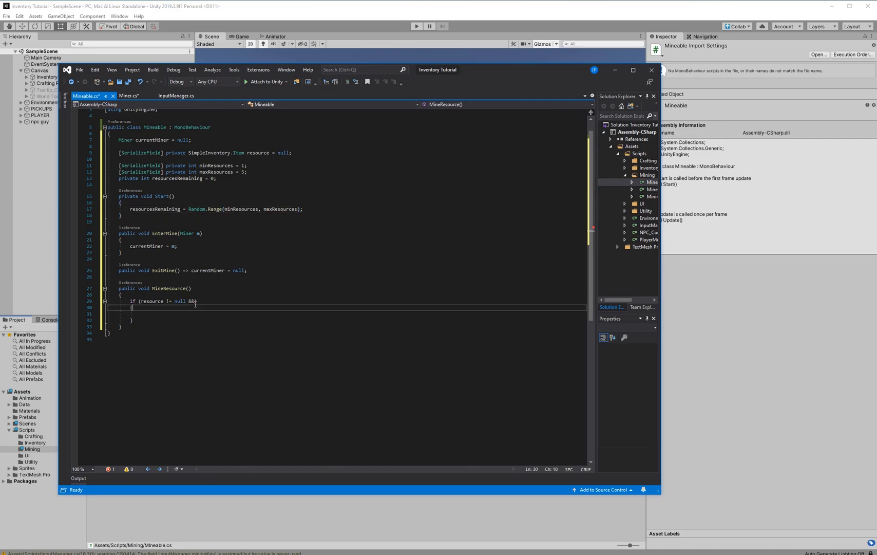
{"action": "type", "text": "res"}
{"action": "double_click", "coordinate": [224, 317]}
{"action": "type", "text": "> 0"}
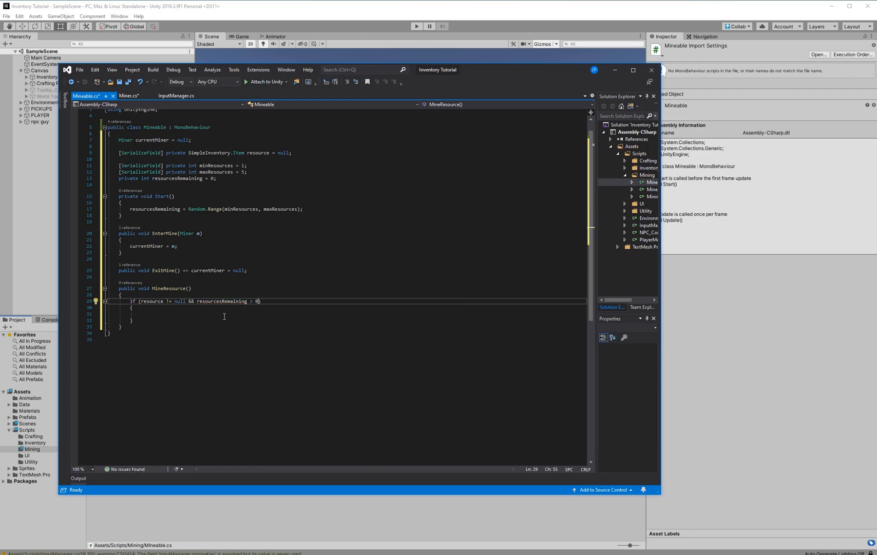
{"action": "key", "text": "Down"}
{"action": "key", "text": "Down"}
{"action": "left_click", "coordinate": [218, 320]}
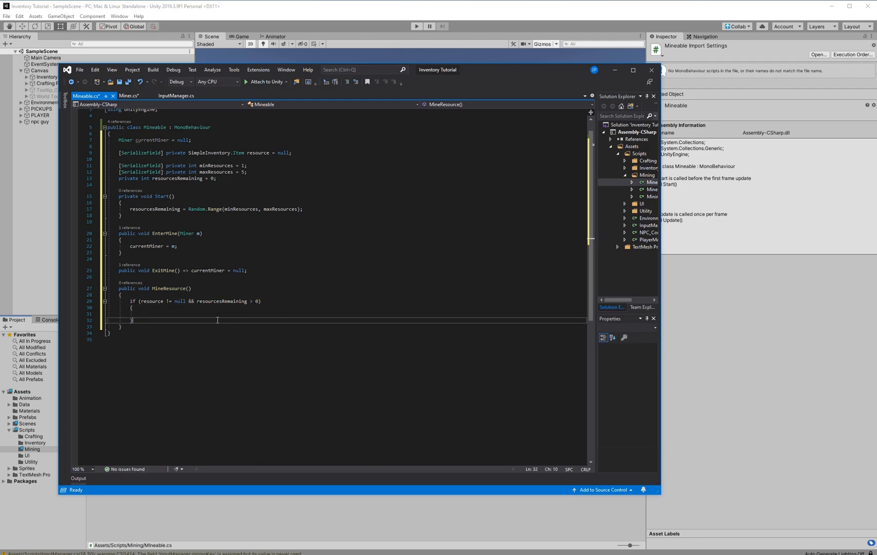
{"action": "key", "text": "Return"}
{"action": "type", "text": "else"}
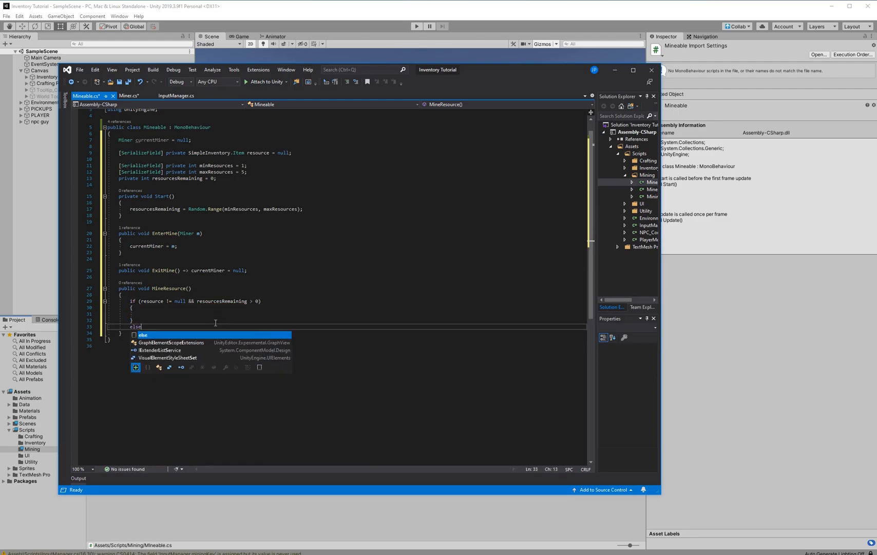
{"action": "key", "text": "BackSpace"}
{"action": "key", "text": "BackSpace"}
{"action": "key", "text": "BackSpace"}
{"action": "key", "text": "BackSpace"}
{"action": "key", "text": "BackSpace"}
{"action": "key", "text": "BackSpace"}
{"action": "key", "text": "BackSpace"}
{"action": "key", "text": "BackSpace"}
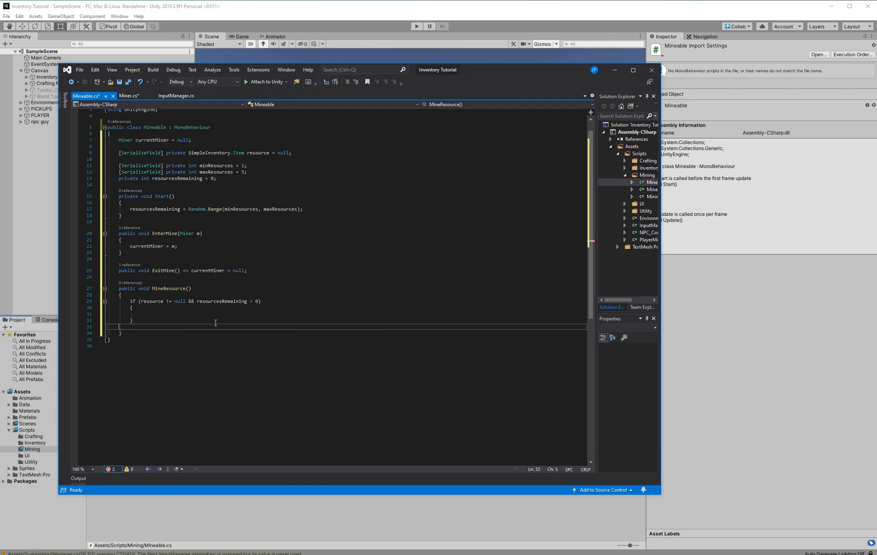
{"action": "key", "text": "BackSpace"}
{"action": "key", "text": "BackSpace"}
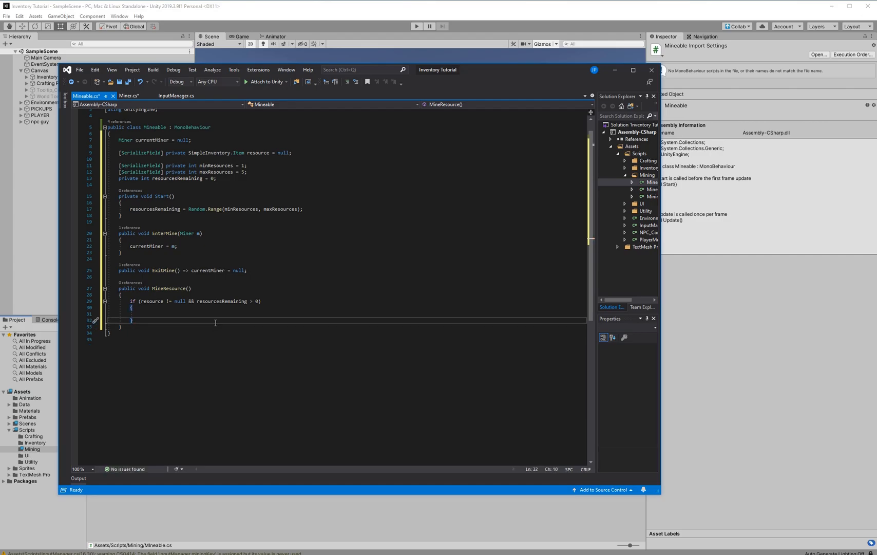
Add an empty else block below the if block in MineResource()
{"action": "key", "text": "Return"}
{"action": "type", "text": "esle"}
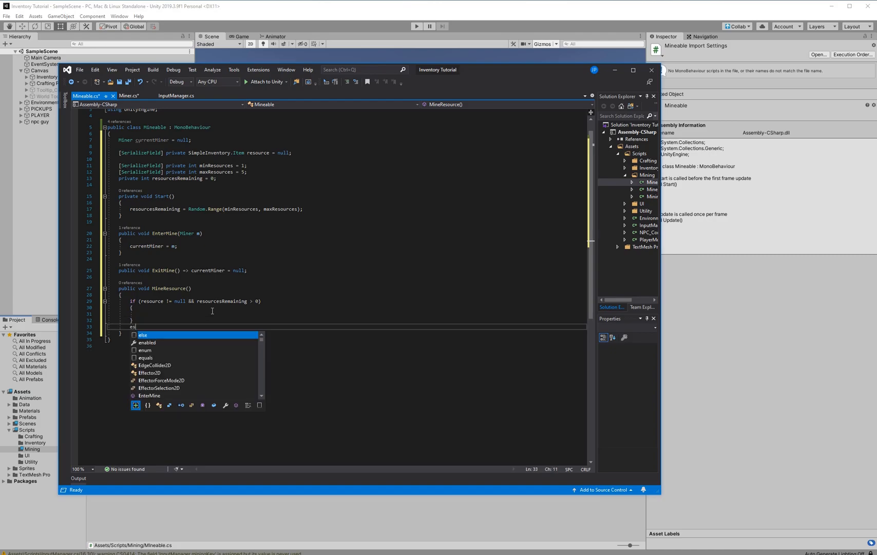
{"action": "key", "text": "BackSpace"}
{"action": "key", "text": "BackSpace"}
{"action": "key", "text": "BackSpace"}
{"action": "key", "text": "BackSpace"}
{"action": "type", "text": "else {"}
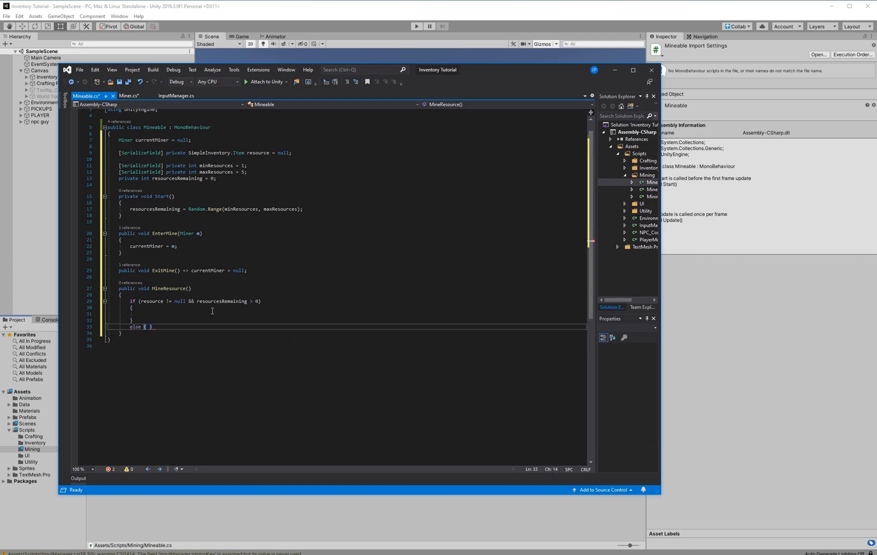
{"action": "key", "text": "Return"}
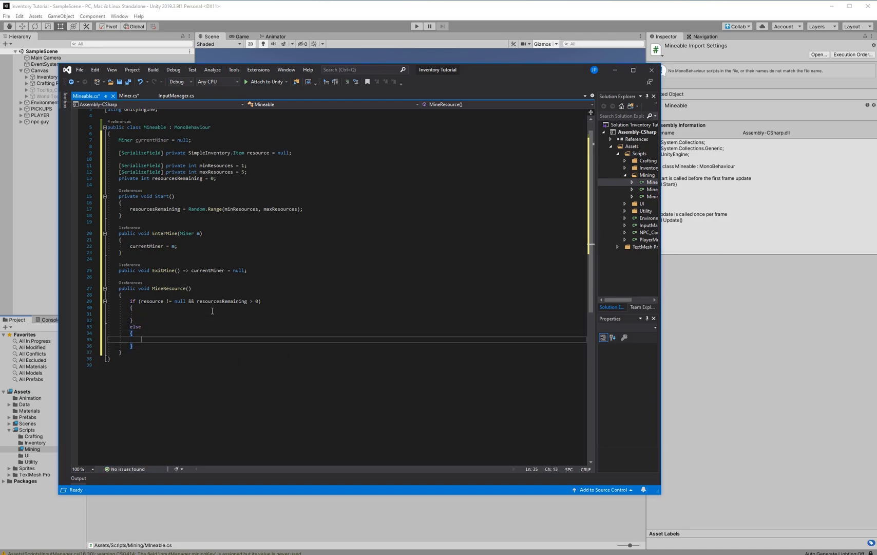
Call gameObject.SetActive(false) inside the else block of MineResource()
{"action": "type", "text": "ga"}
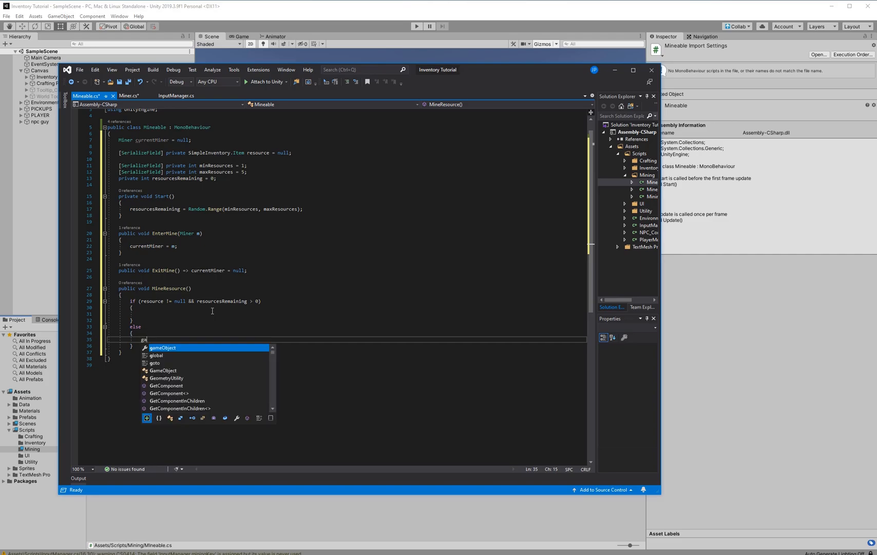
{"action": "type", "text": "meObject.SetActive(in"}
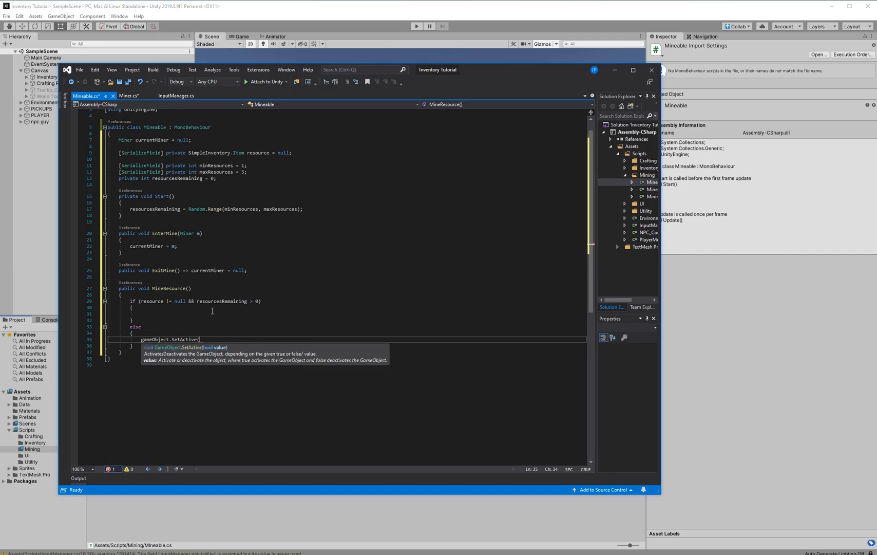
{"action": "key", "text": "BackSpace"}
{"action": "key", "text": "BackSpace"}
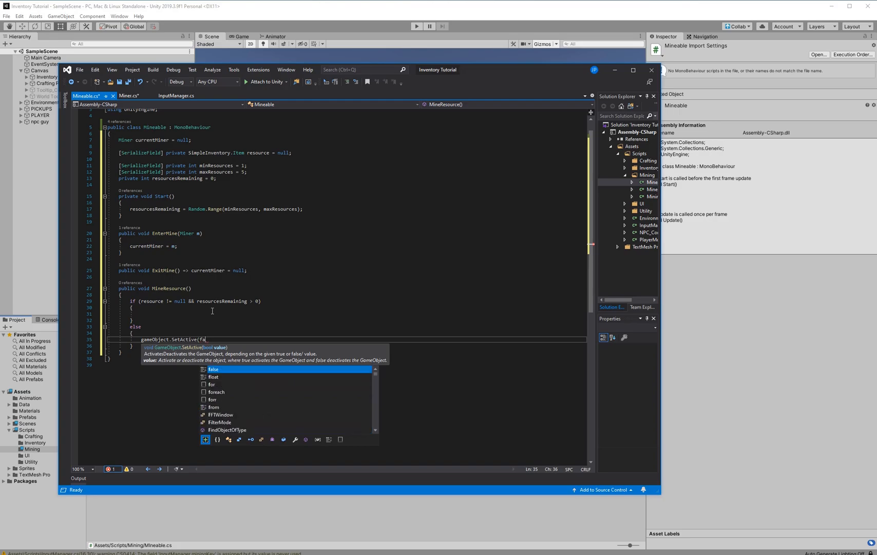
{"action": "type", "text": "false);"}
Declare a public void delegate named OnEmpty between the resourcesRemaining field and Start(), ending it with a semicolon and no parameter list
{"action": "key", "text": "Up"}
{"action": "key", "text": "Up"}
{"action": "key", "text": "Up"}
{"action": "key", "text": "Up"}
{"action": "key", "text": "Up"}
{"action": "key", "text": "Up"}
{"action": "key", "text": "Up"}
{"action": "key", "text": "Up"}
{"action": "key", "text": "Up"}
{"action": "key", "text": "Up"}
{"action": "key", "text": "Up"}
{"action": "key", "text": "Up"}
{"action": "key", "text": "Up"}
{"action": "key", "text": "Up"}
{"action": "key", "text": "Up"}
{"action": "key", "text": "Up"}
{"action": "key", "text": "Up"}
{"action": "key", "text": "Up"}
{"action": "key", "text": "Up"}
{"action": "key", "text": "Up"}
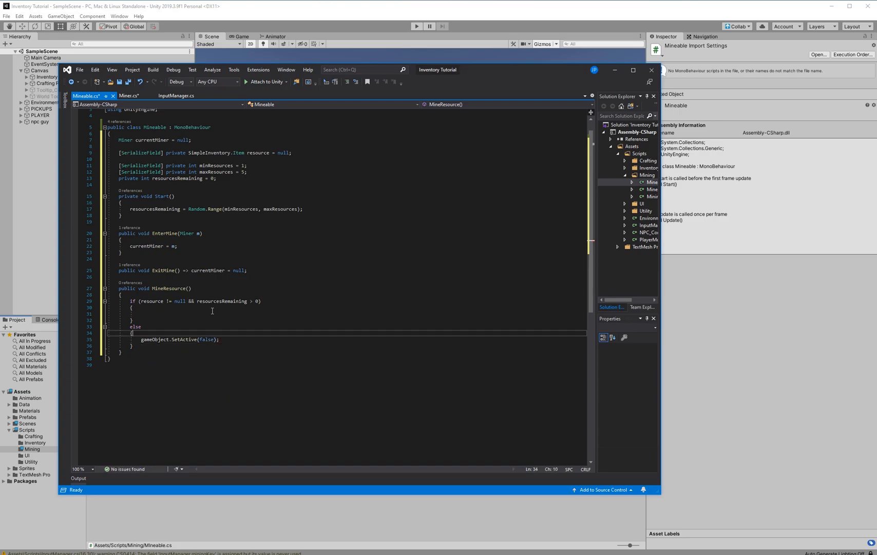
{"action": "key", "text": "Return"}
{"action": "key", "text": "Return"}
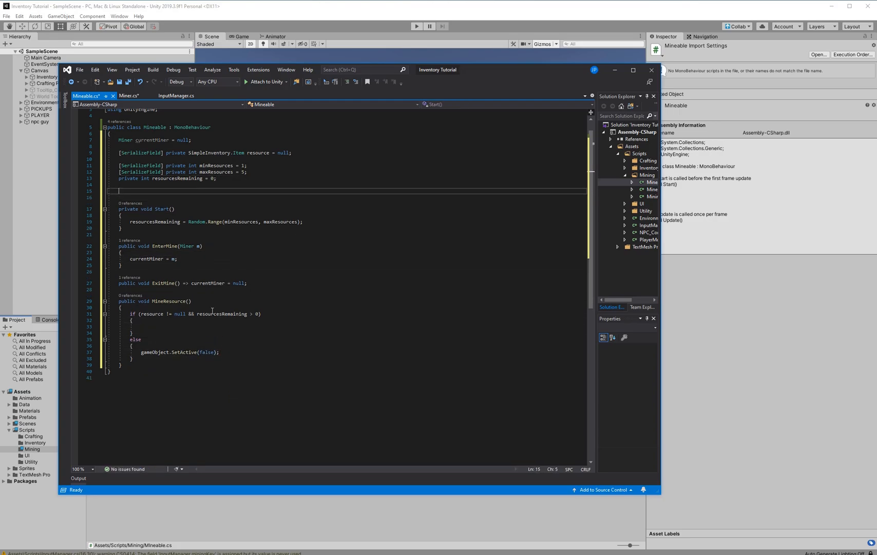
{"action": "type", "text": "publ"}
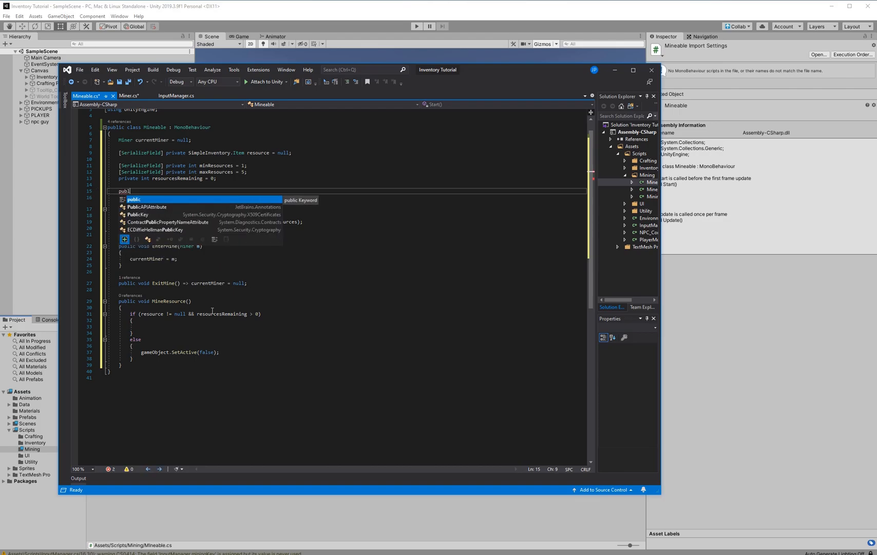
{"action": "type", "text": "ic delegate"}
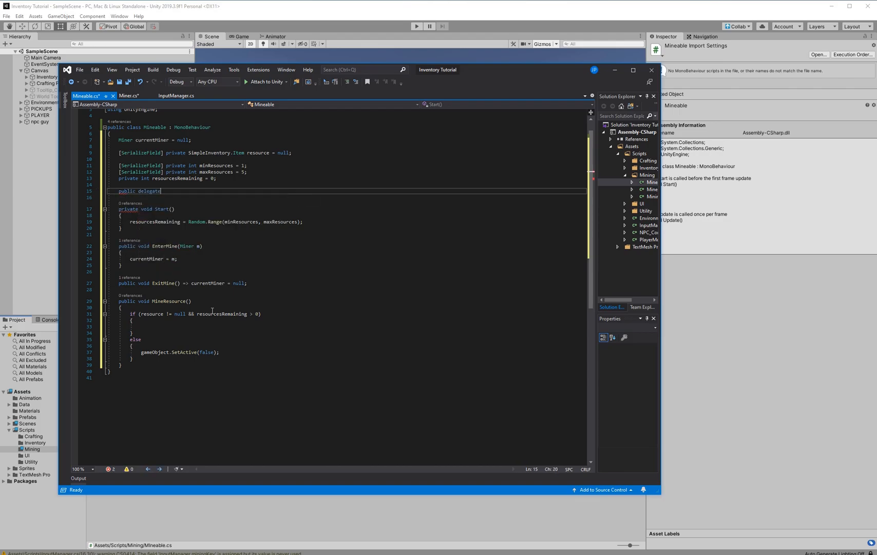
{"action": "type", "text": " void OnEmpty;"}
Declare a public field named onEmpty of type OnEmpty directly below the delegate
{"action": "key", "text": "Return"}
{"action": "type", "text": "publi"}
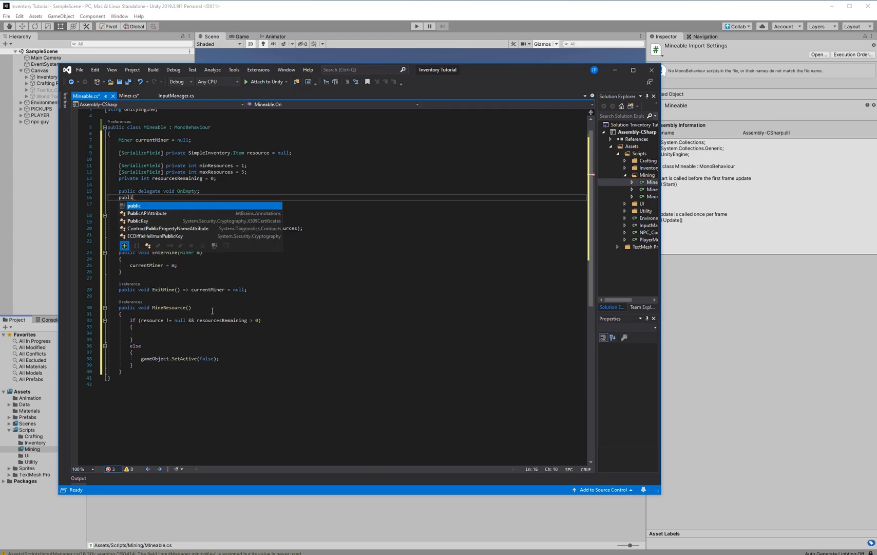
{"action": "type", "text": "c onEmpty"}
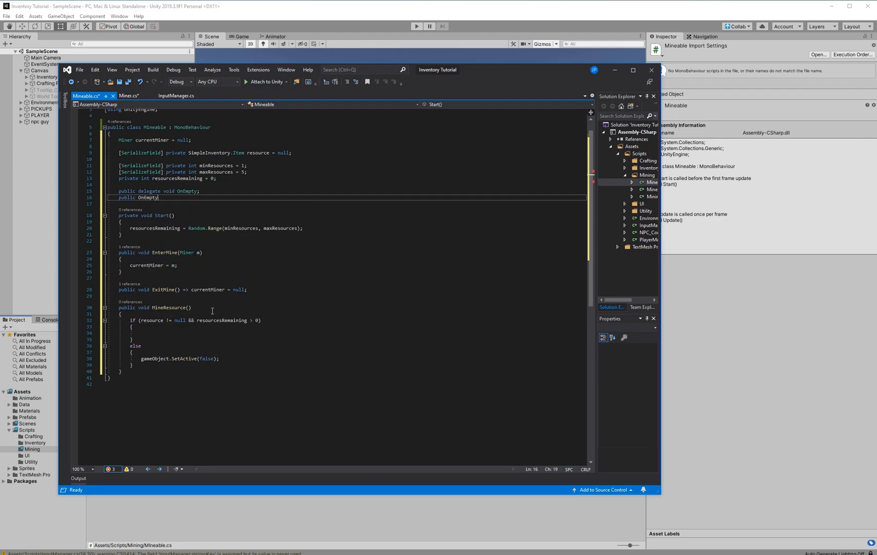
{"action": "type", "text": " onEmpty;"}
Add onEmpty?.Invoke(); below the SetActive(false) call in the else block of MineResource()
{"action": "left_click", "coordinate": [254, 365]}
{"action": "left_click", "coordinate": [253, 356]}
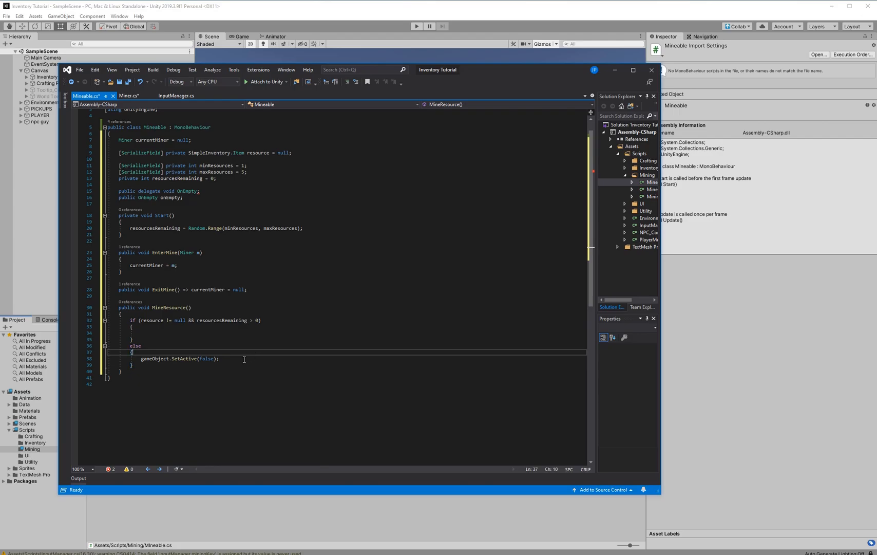
{"action": "key", "text": "Return"}
{"action": "type", "text": "onEmpty"}
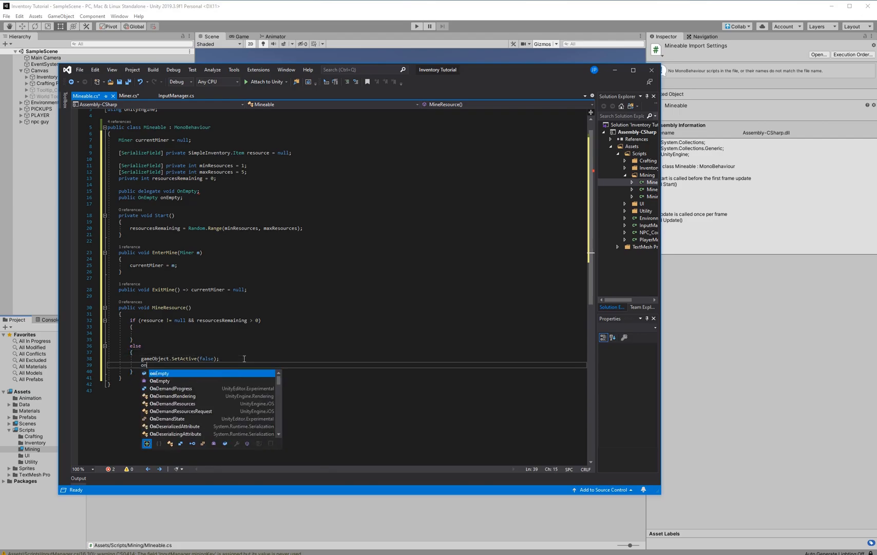
{"action": "key", "text": "Tab"}
{"action": "key", "text": "BackSpace"}
{"action": "key", "text": "BackSpace"}
{"action": "key", "text": "BackSpace"}
{"action": "key", "text": "BackSpace"}
{"action": "key", "text": "BackSpace"}
{"action": "key", "text": "BackSpace"}
{"action": "key", "text": "BackSpace"}
{"action": "key", "text": "BackSpace"}
{"action": "type", "text": "onEmp"}
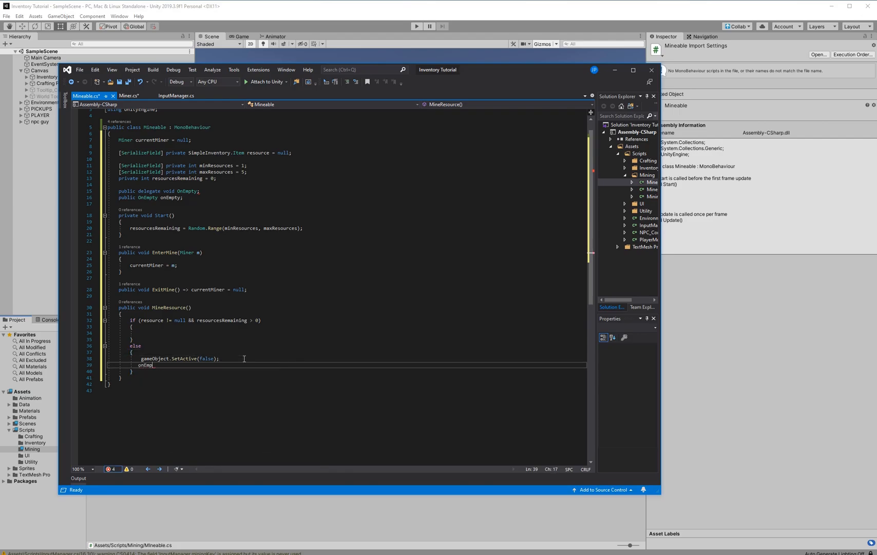
{"action": "type", "text": "ty?.Invoke();"}
Add the missing empty parentheses to the OnEmpty delegate declaration
{"action": "left_click", "coordinate": [198, 191]}
{"action": "type", "text": "()"}
{"action": "left_click", "coordinate": [453, 227]}
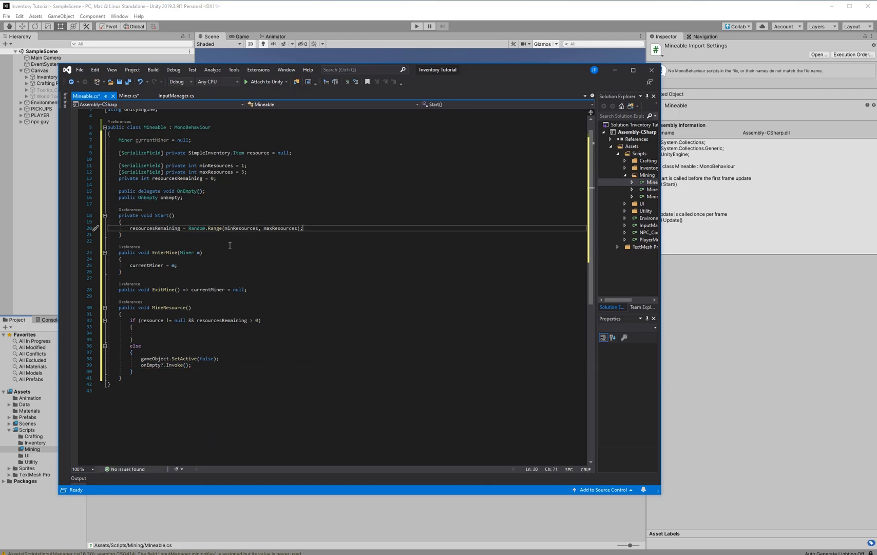
In Miner.cs, insert the line #region Public Methods directly above the Mine() method
{"action": "left_click", "coordinate": [275, 333]}
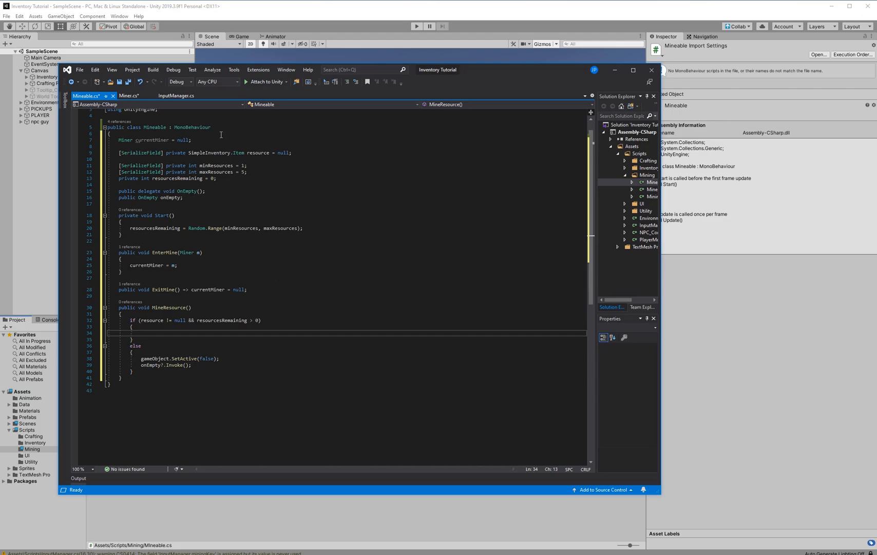
{"action": "left_click", "coordinate": [136, 96]}
{"action": "scroll", "coordinate": [390, 449], "scroll_direction": "down", "scroll_amount": 2}
{"action": "left_click", "coordinate": [233, 400]}
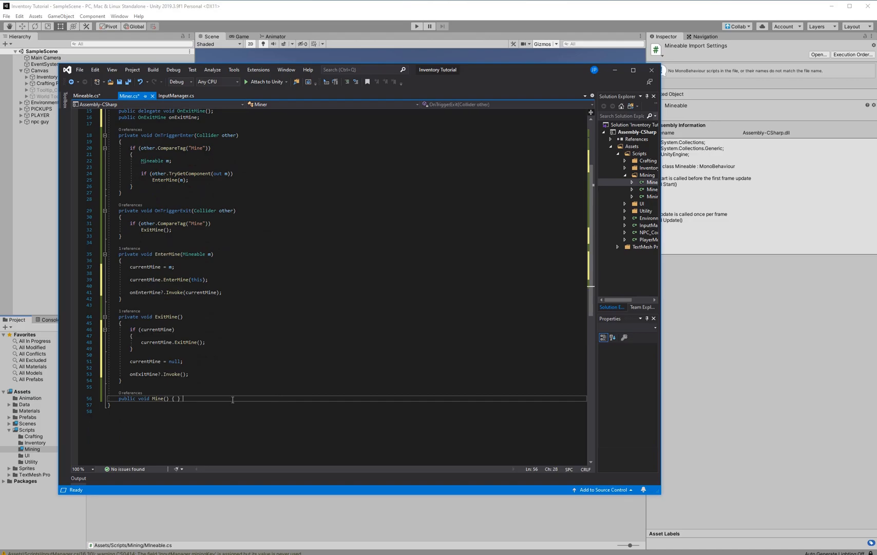
{"action": "double_click", "coordinate": [162, 399]}
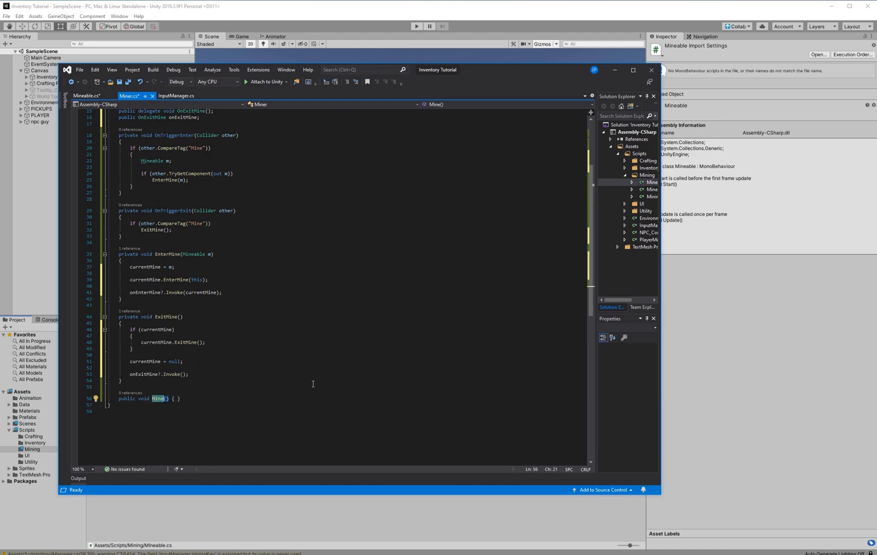
{"action": "key", "text": "Up"}
{"action": "key", "text": "Return"}
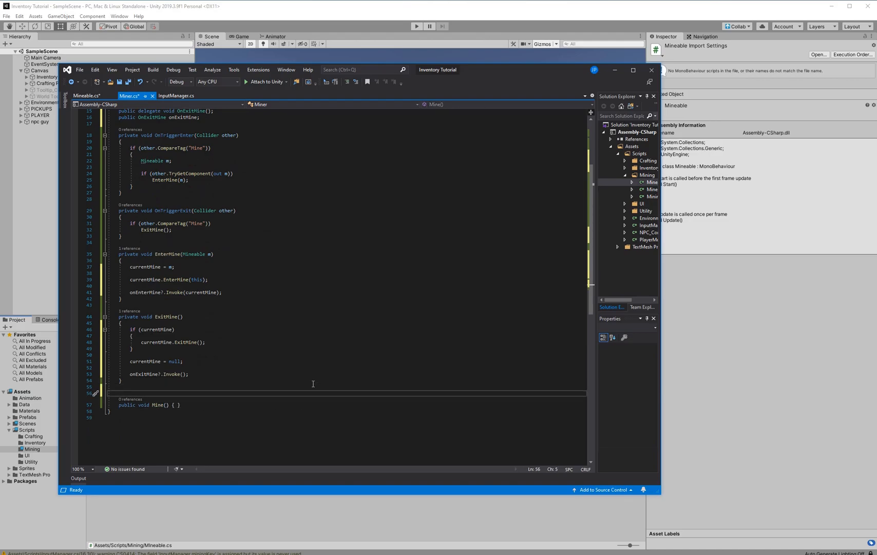
{"action": "type", "text": "#region Public Methond"}
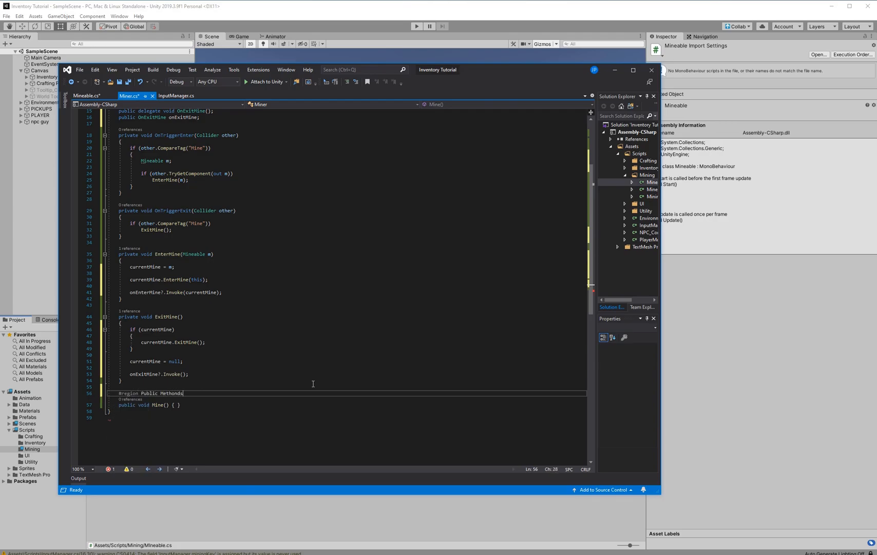
{"action": "type", "text": "s"}
Close the Public Methods region with #endregion directly below the Mine() method
{"action": "key", "text": "Down"}
{"action": "key", "text": "End"}
{"action": "key", "text": "Return"}
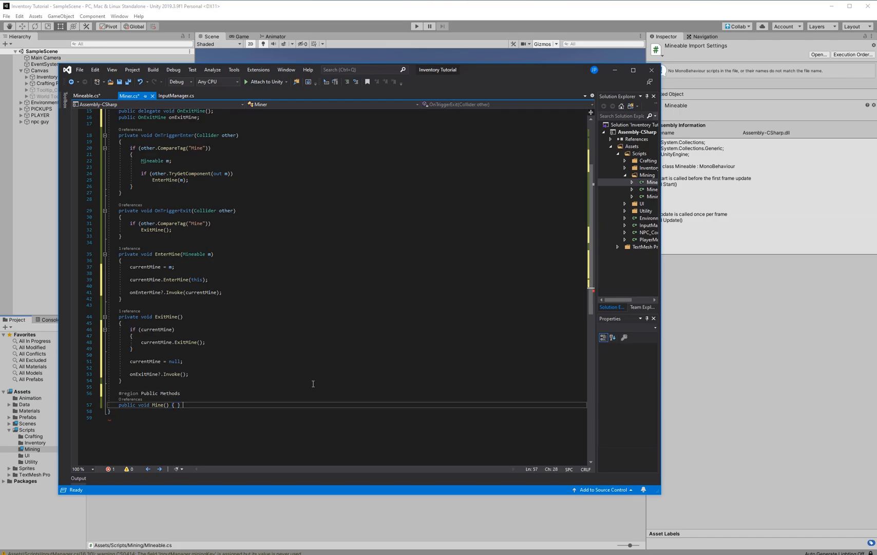
{"action": "type", "text": "#ne"}
{"action": "key", "text": "BackSpace"}
{"action": "key", "text": "BackSpace"}
{"action": "type", "text": "eng"}
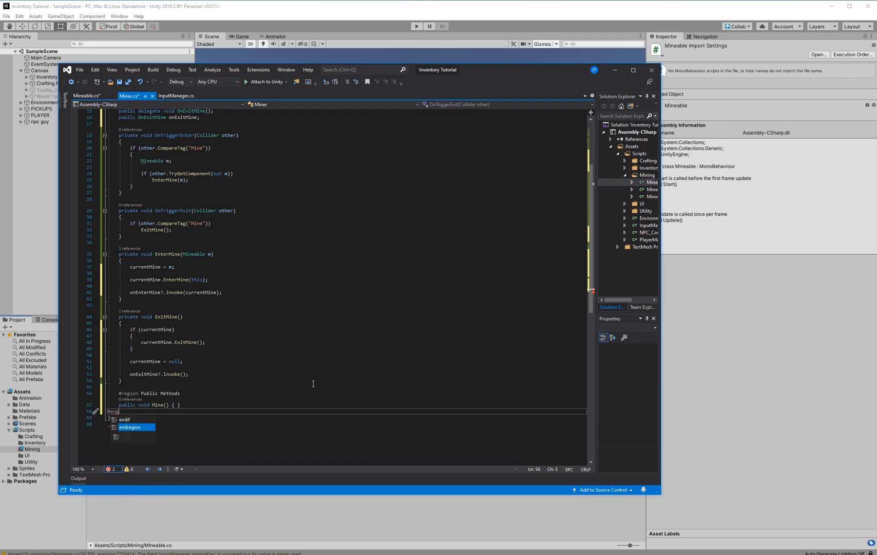
{"action": "key", "text": "Tab"}
Rename the Mine() method to MineCurrent using the rename refactoring
{"action": "key", "text": "Up"}
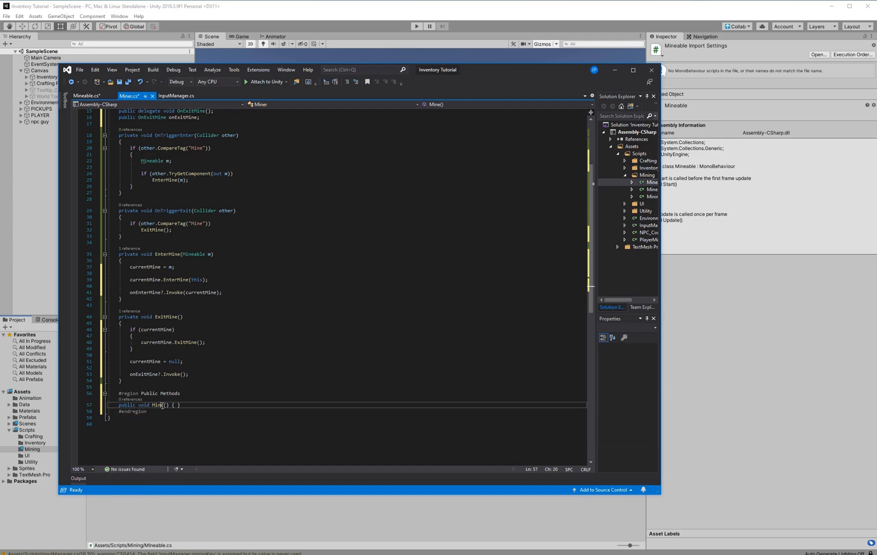
{"action": "key", "text": "ctrl+r"}
{"action": "key", "text": "ctrl+r"}
{"action": "type", "text": "MineCUrr"}
{"action": "key", "text": "BackSpace"}
{"action": "key", "text": "BackSpace"}
{"action": "key", "text": "BackSpace"}
{"action": "type", "text": "urrent"}
{"action": "key", "text": "Return"}
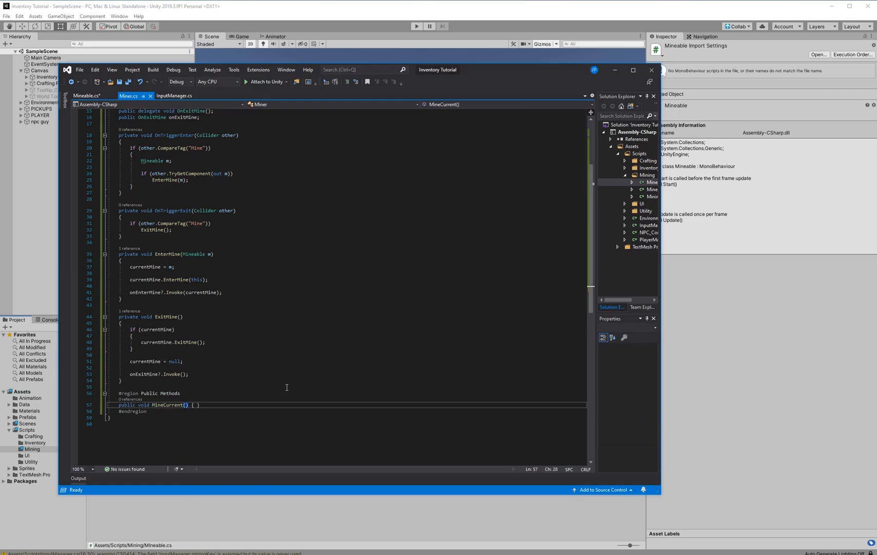
Expand the empty braces of the MineCurrent() method in Miner.cs into a multi-line body
{"action": "key", "text": "Return"}
{"action": "key", "text": "Return"}
{"action": "key", "text": "Return"}
{"action": "left_click", "coordinate": [151, 419]}
{"action": "left_click", "coordinate": [145, 424]}
Declare public void ReceiveResource(Item i) with an empty multi-line body below MineCurrent(), inside the Public Methods region
{"action": "key", "text": "Return"}
{"action": "key", "text": "Return"}
{"action": "type", "text": "p"}
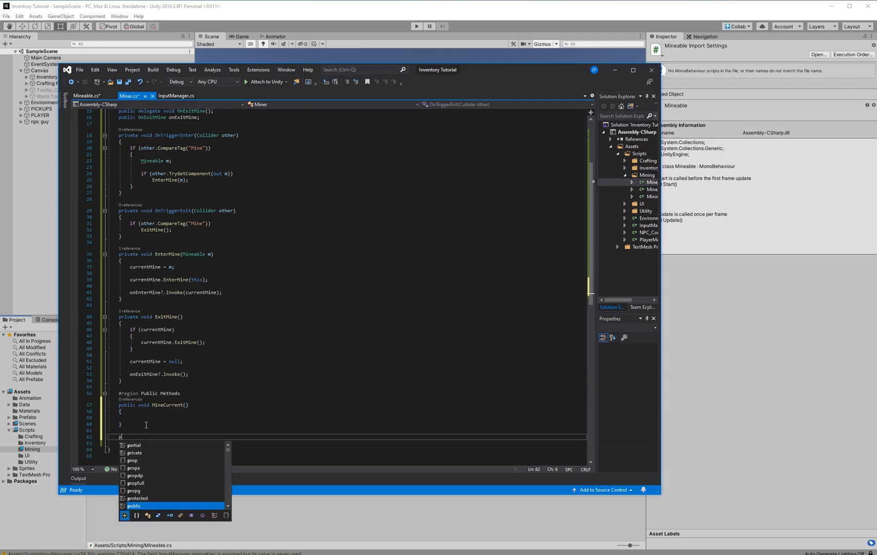
{"action": "type", "text": "bublic void "}
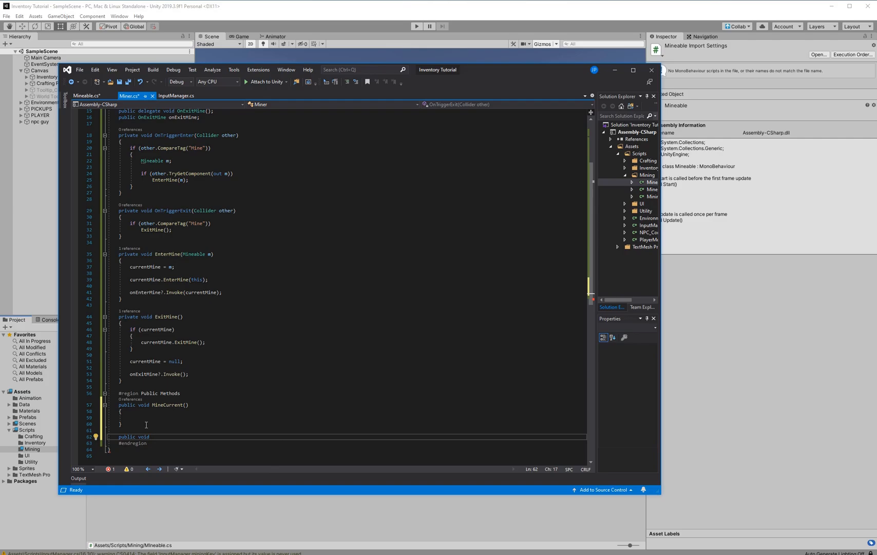
{"action": "type", "text": "ReceiveResource(Item i) {"}
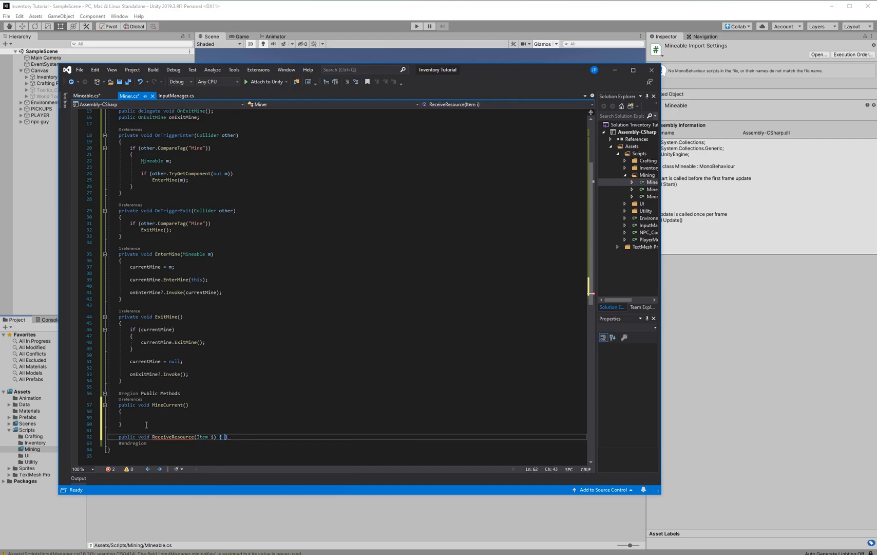
{"action": "key", "text": "Return"}
{"action": "type", "text": "{"}
{"action": "key", "text": "Return"}
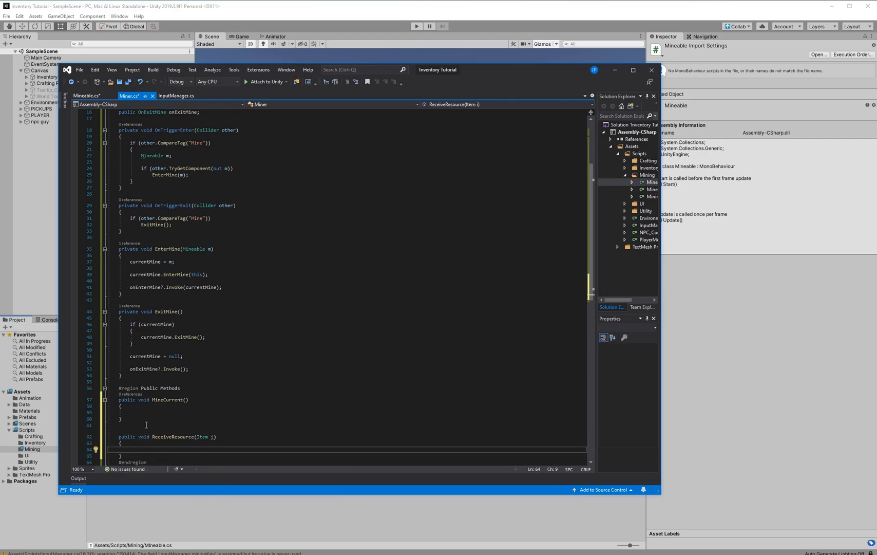
In ReceiveResource, add an if (inventory) check that calls inventory.AddToInventory(i);
{"action": "type", "text": "i"}
{"action": "key", "text": "BackSpace"}
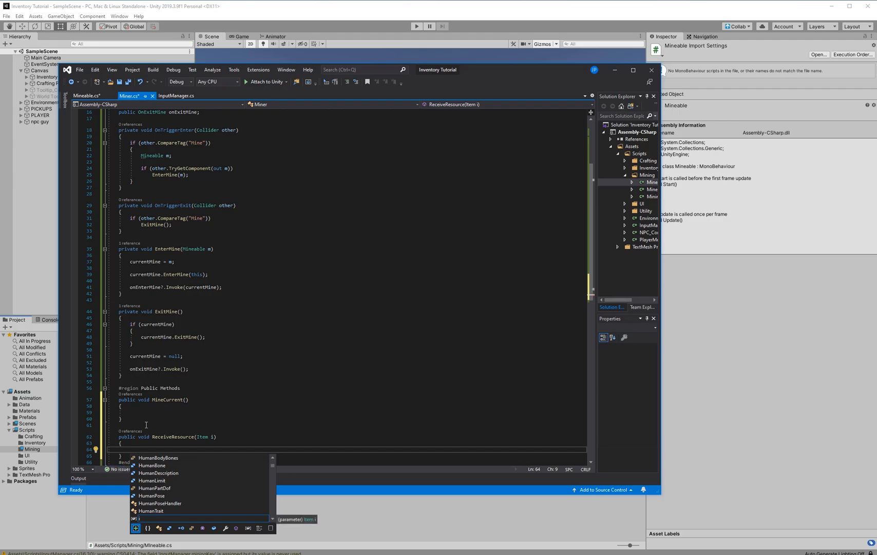
{"action": "type", "text": "if (i"}
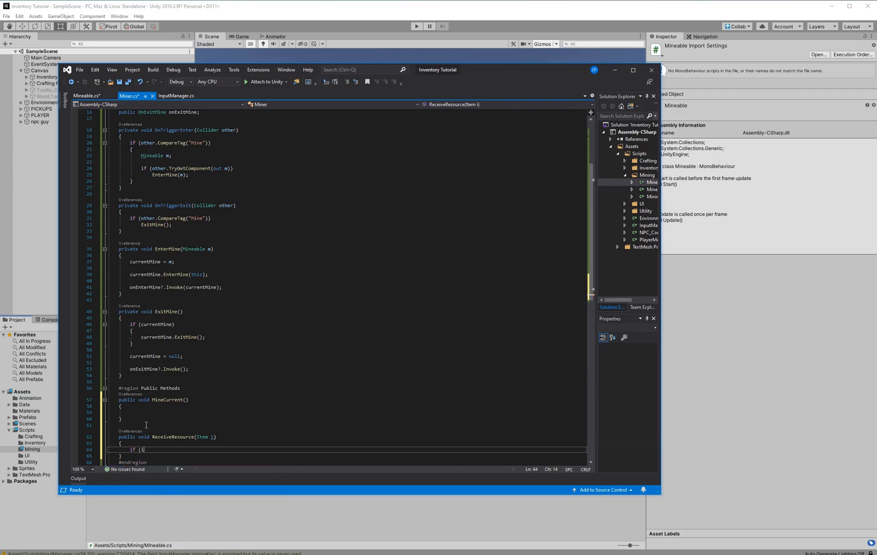
{"action": "type", "text": "nventory)"}
{"action": "key", "text": "Return"}
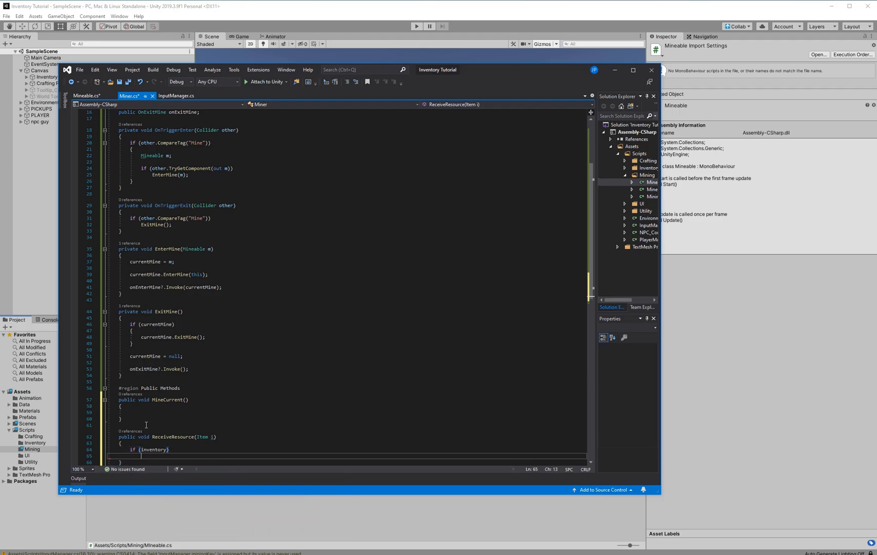
{"action": "type", "text": "inventory."}
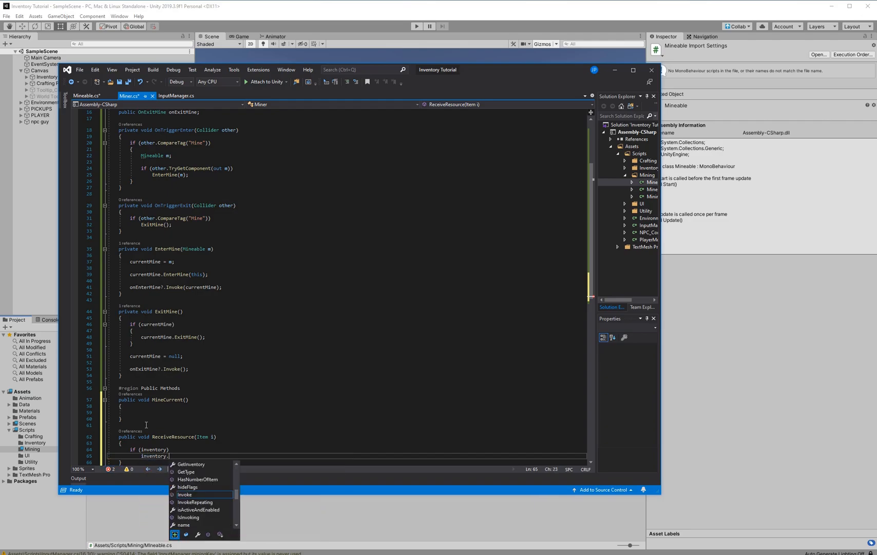
{"action": "type", "text": "AddToInventory(i"}
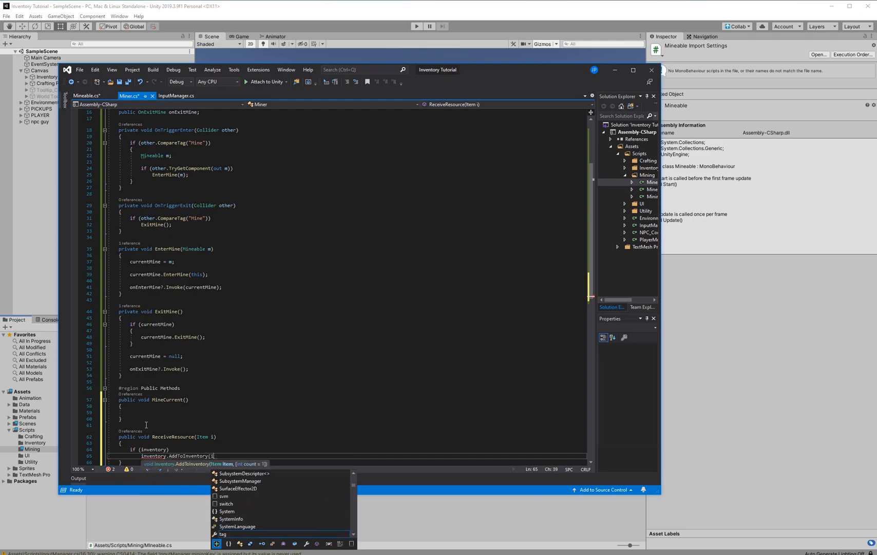
{"action": "type", "text": ");"}
Add an else branch to the inventory check with Debug.LogError("Theres no inventory on " + name);
{"action": "key", "text": "Return"}
{"action": "type", "text": "else"}
{"action": "scroll", "coordinate": [304, 426], "scroll_direction": "down", "scroll_amount": 1}
{"action": "scroll", "coordinate": [305, 426], "scroll_direction": "down", "scroll_amount": 2}
{"action": "left_click", "coordinate": [287, 416]}
{"action": "left_click", "coordinate": [291, 399]}
{"action": "key", "text": "Down"}
{"action": "key", "text": "Return"}
{"action": "type", "text": "Debug.lo"}
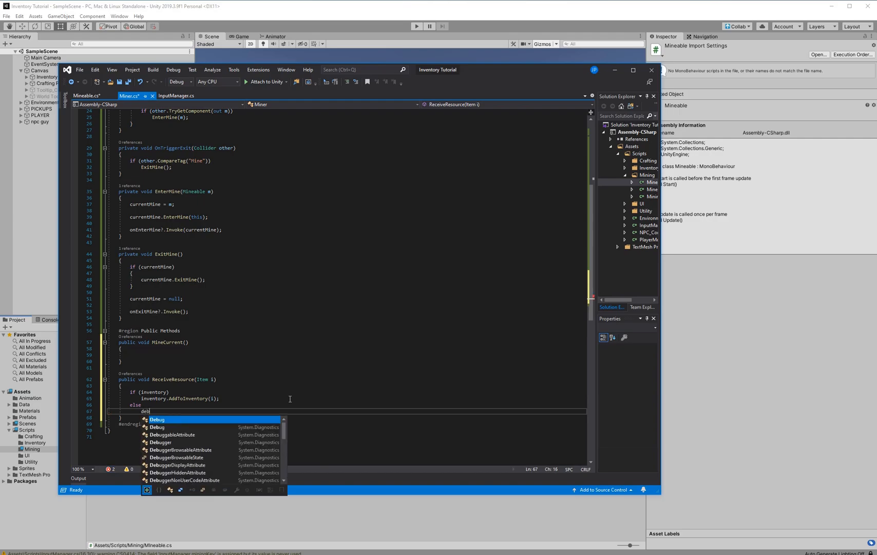
{"action": "type", "text": "g"}
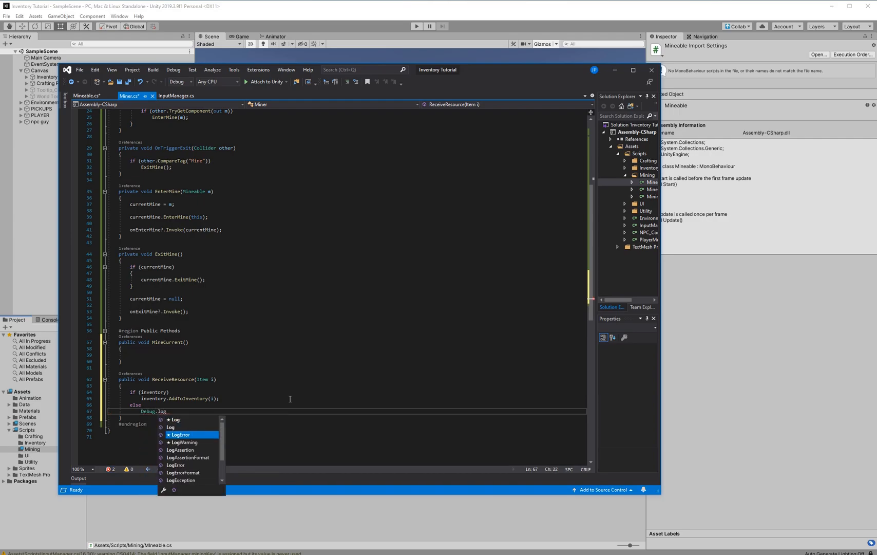
{"action": "type", "text": "Error(\"Theres no invento"}
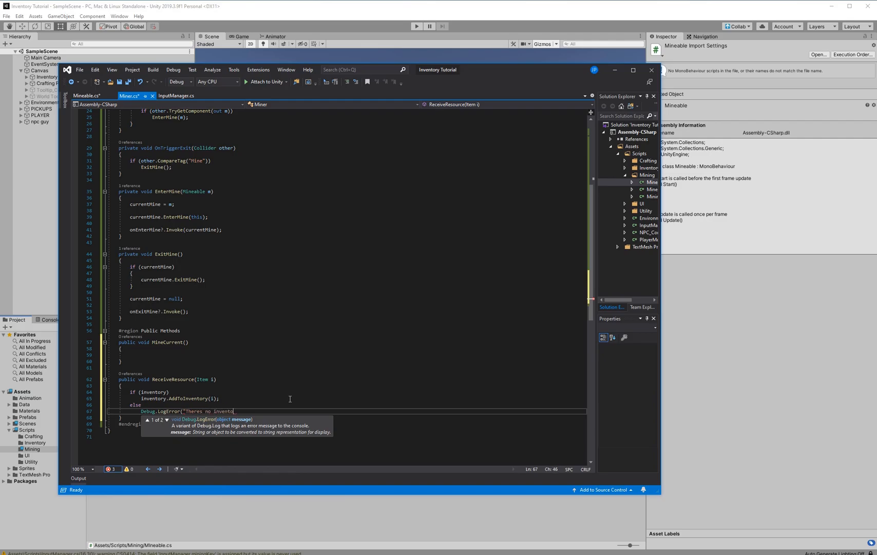
{"action": "type", "text": "ry on \" + name);"}
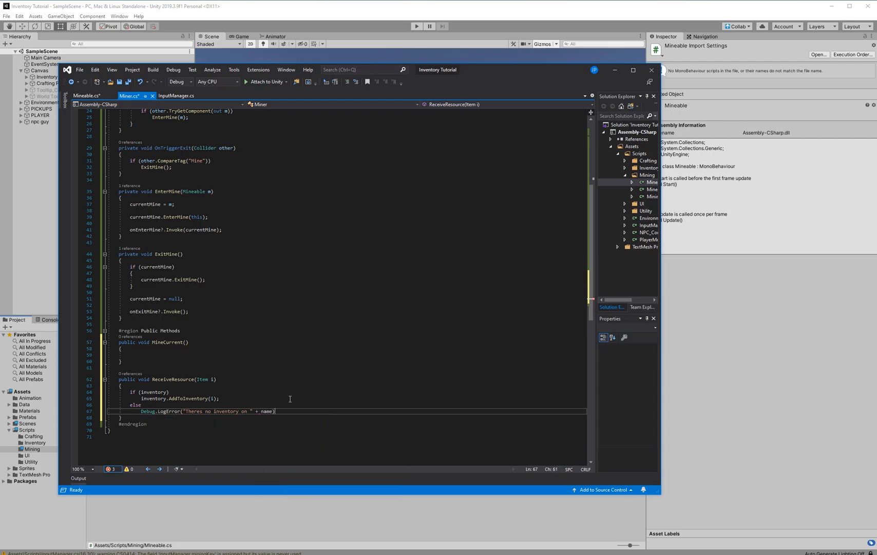
Save both Miner.cs and Mineable.cs
{"action": "key", "text": "ctrl+s"}
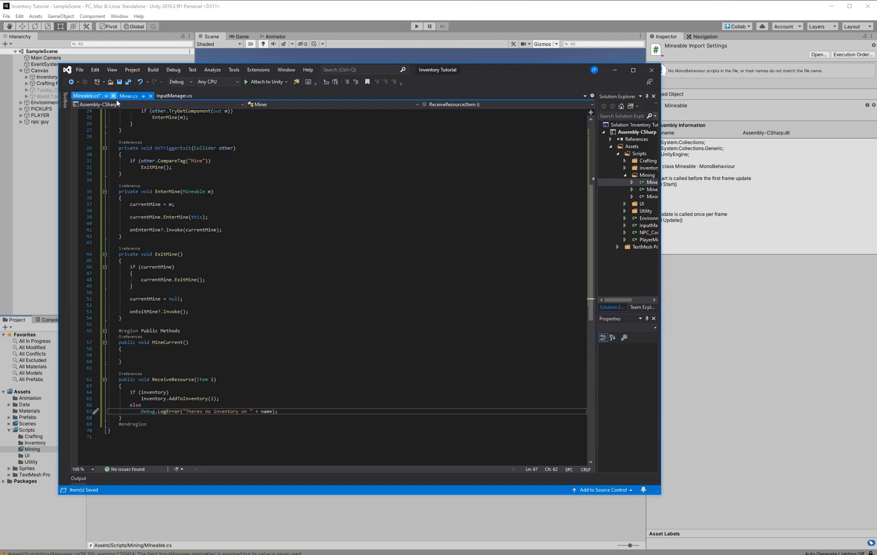
{"action": "left_click", "coordinate": [98, 96]}
{"action": "key", "text": "ctrl+s"}
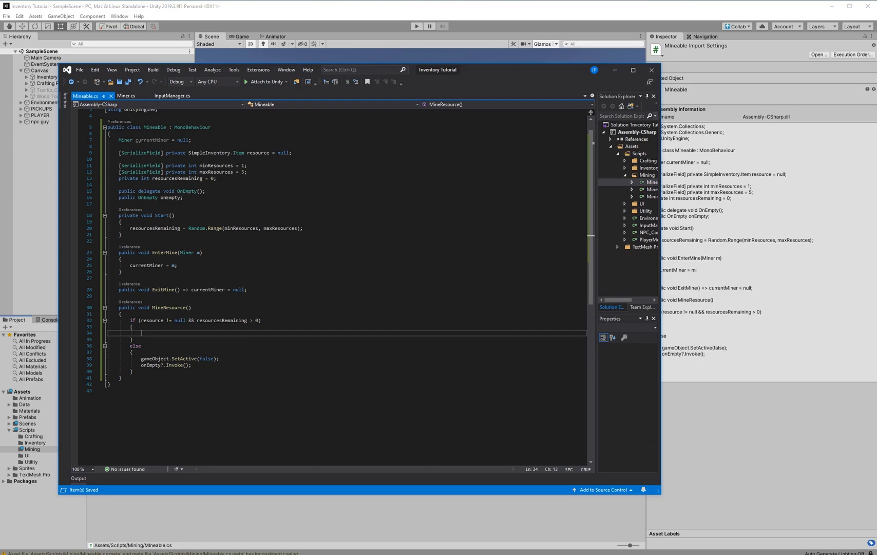
Switch to Unity and remove the Sphere Collider component from the PLAYER object
{"action": "left_click", "coordinate": [39, 210]}
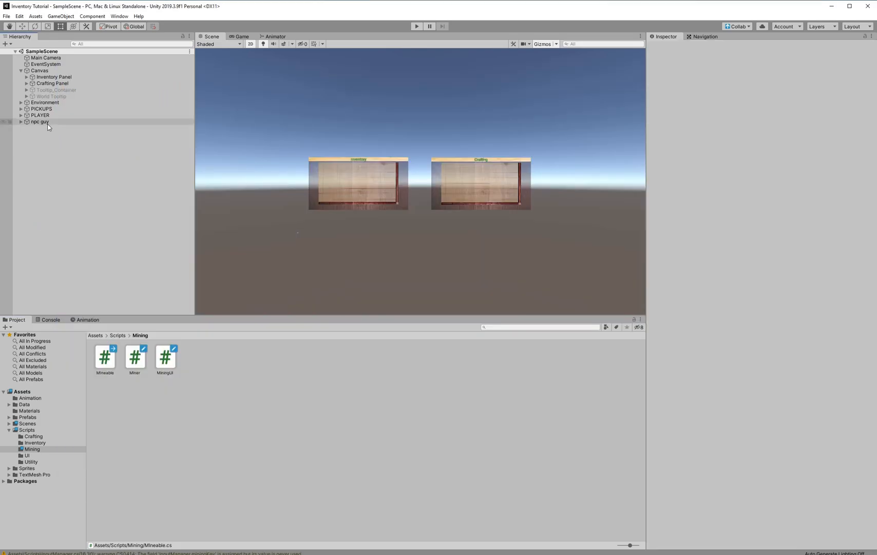
{"action": "left_click", "coordinate": [49, 115]}
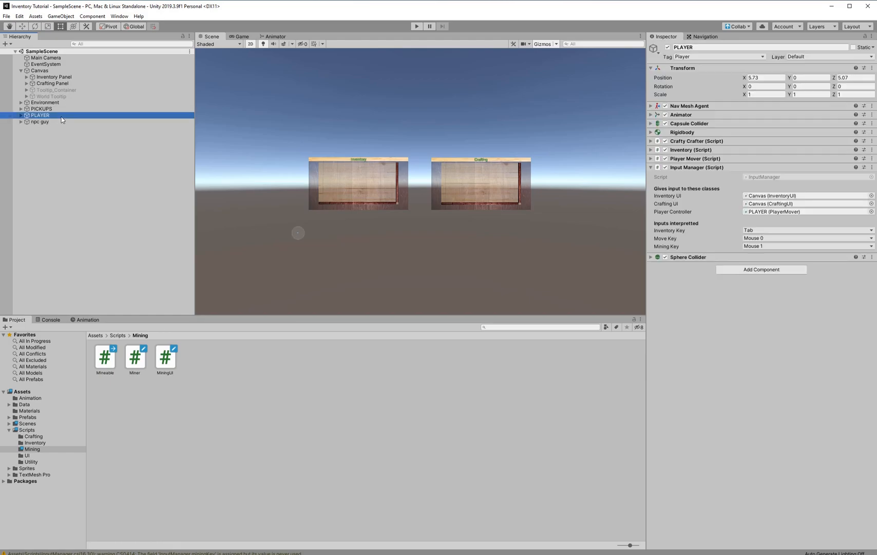
{"action": "left_click", "coordinate": [725, 257]}
{"action": "right_click", "coordinate": [725, 258]}
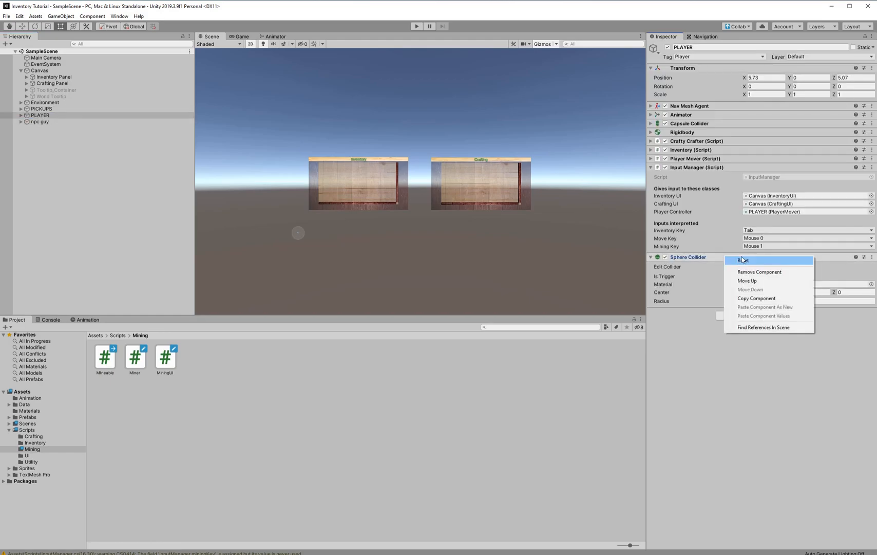
{"action": "left_click", "coordinate": [759, 272]}
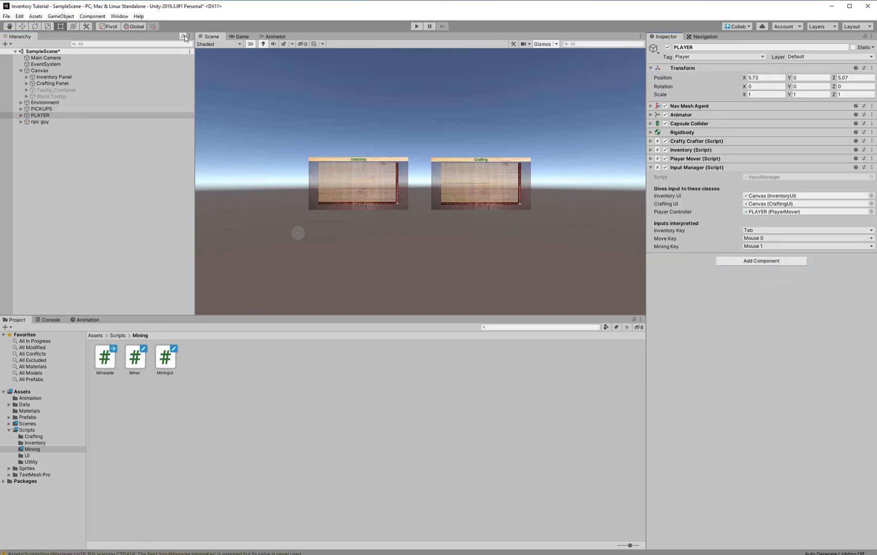
Turn off the 2D scene view, frame PLAYER and add a Sphere Collider to it with Is Trigger enabled
{"action": "left_click", "coordinate": [250, 43]}
{"action": "left_click", "coordinate": [67, 109]}
{"action": "double_click", "coordinate": [66, 117]}
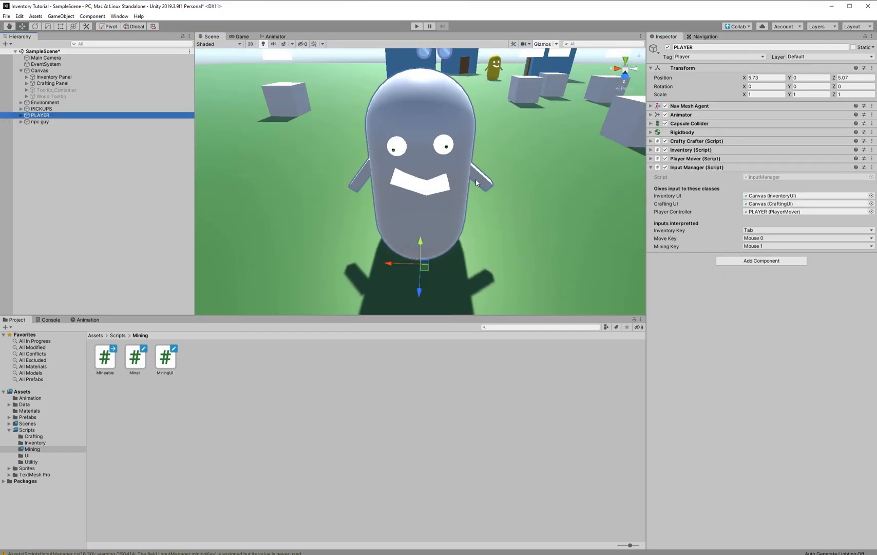
{"action": "scroll", "coordinate": [489, 165], "scroll_direction": "down", "scroll_amount": 5}
{"action": "left_click", "coordinate": [773, 263]}
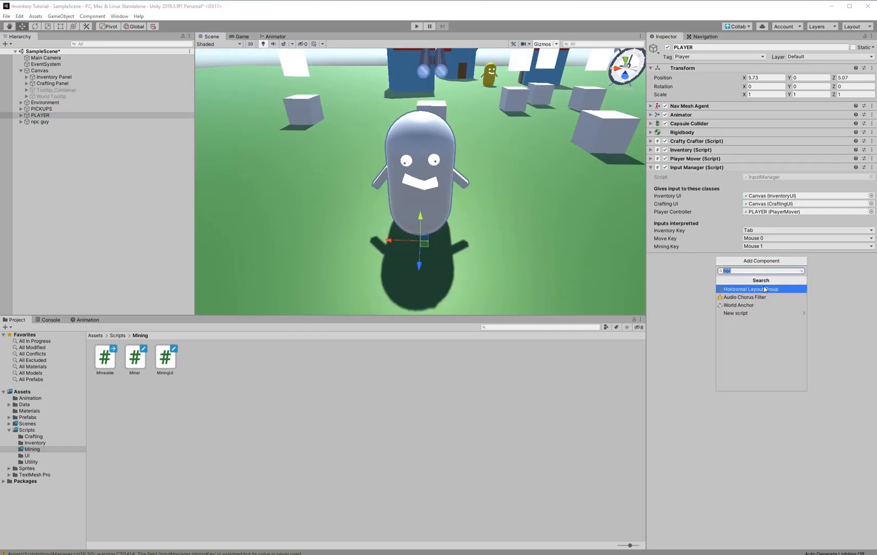
{"action": "type", "text": "sph"}
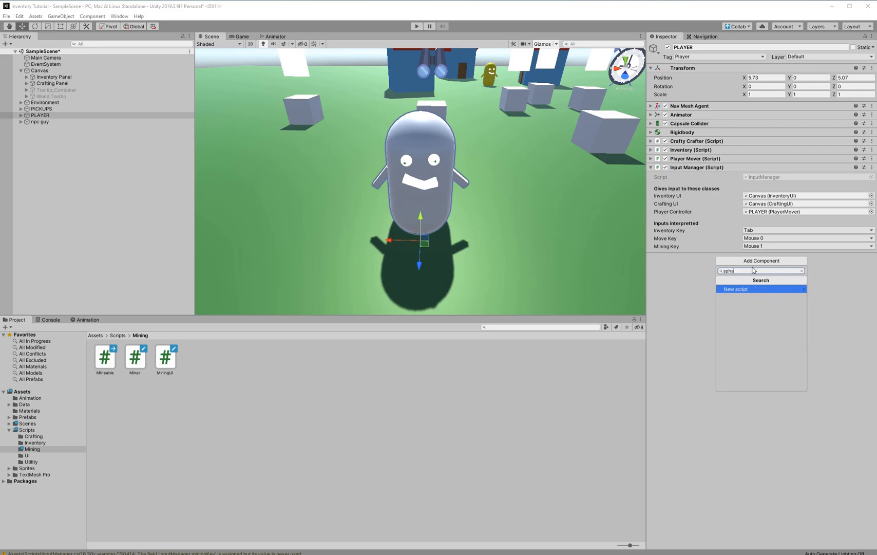
{"action": "key", "text": "Return"}
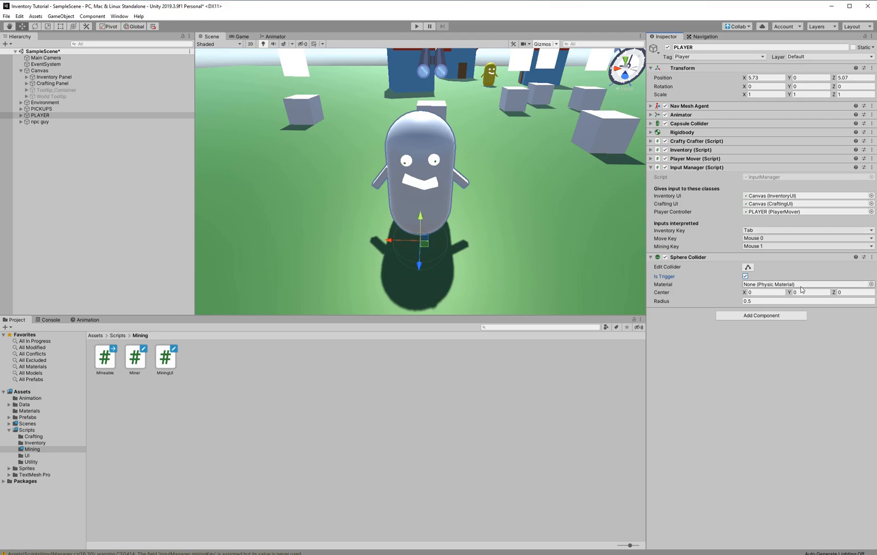
Set the PLAYER Sphere Collider's center Y to 1.58 and its radius to 2.36
{"action": "left_click_drag", "start_coordinate": [793, 293], "coordinate": [818, 300]}
{"action": "left_click_drag", "start_coordinate": [733, 302], "coordinate": [771, 306]}
{"action": "key", "text": "d"}
{"action": "right_click_drag", "start_coordinate": [554, 243], "coordinate": [485, 210]}
{"action": "key", "text": "s"}
{"action": "middle_click_drag", "start_coordinate": [484, 211], "coordinate": [434, 249]}
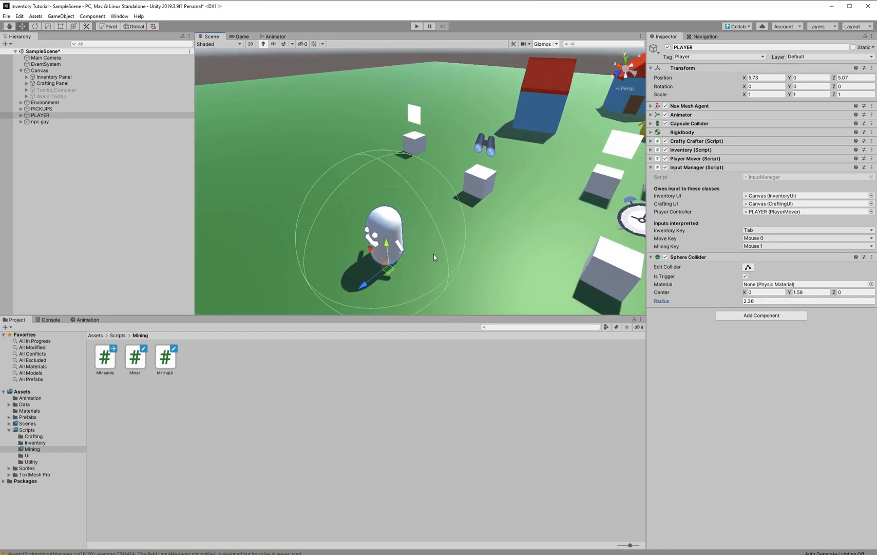
{"action": "middle_click_drag", "start_coordinate": [351, 252], "coordinate": [324, 217]}
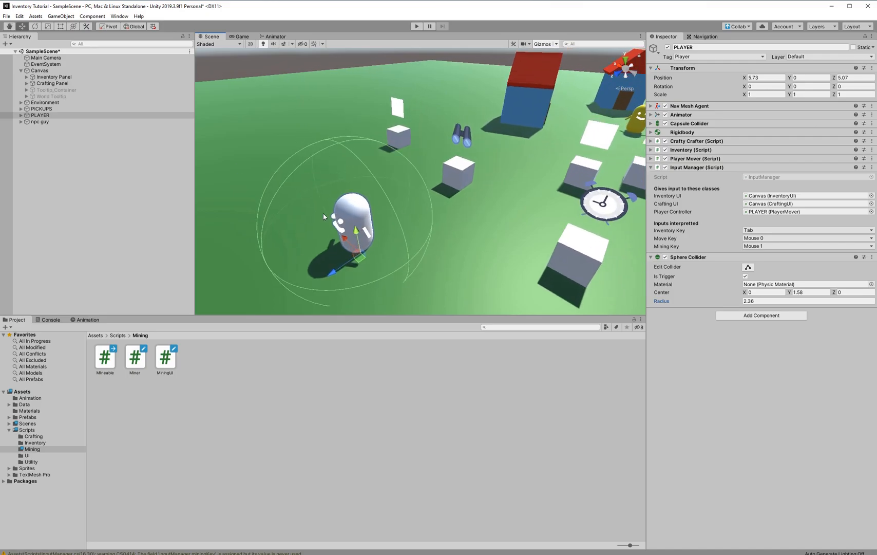
{"action": "middle_click_drag", "start_coordinate": [358, 229], "coordinate": [472, 183]}
{"action": "left_click", "coordinate": [104, 252]}
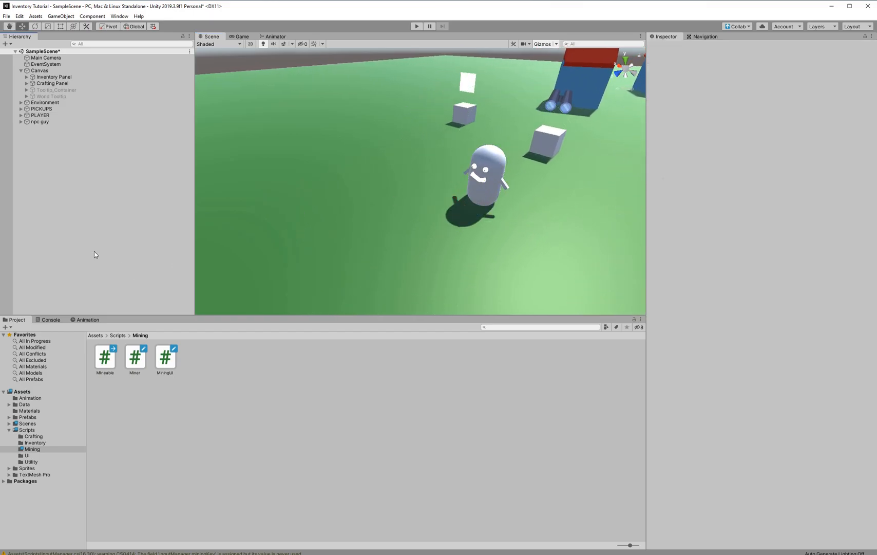
Place the Tree prefab from the Prefabs folder on the ground near the player in the scene
{"action": "left_click", "coordinate": [28, 417]}
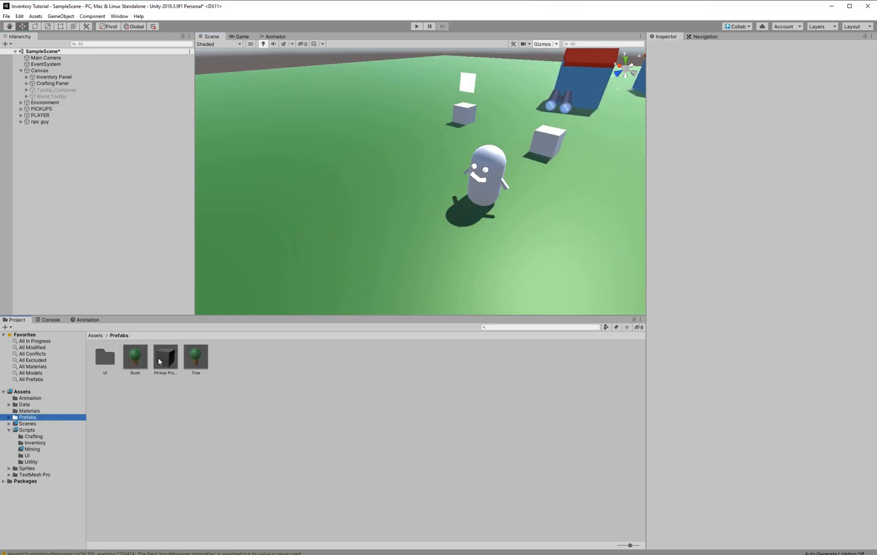
{"action": "left_click", "coordinate": [129, 360]}
{"action": "left_click", "coordinate": [196, 356]}
{"action": "left_click_drag", "start_coordinate": [186, 349], "coordinate": [319, 202]}
{"action": "right_click", "coordinate": [690, 112]}
{"action": "left_click", "coordinate": [711, 131]}
Open the Scripts/Mining folder and move the Tree object below npc guy in the hierarchy
{"action": "left_click", "coordinate": [27, 430]}
{"action": "double_click", "coordinate": [159, 361]}
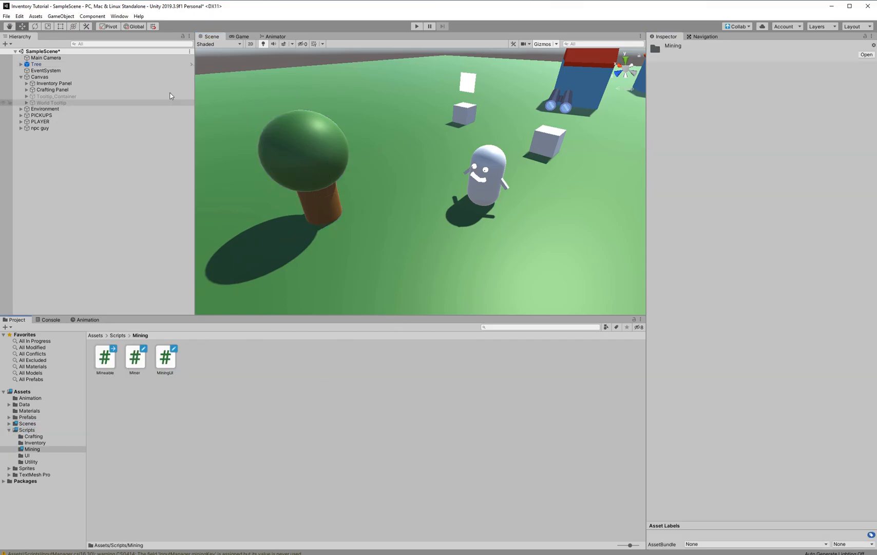
{"action": "left_click_drag", "start_coordinate": [62, 64], "coordinate": [64, 140]}
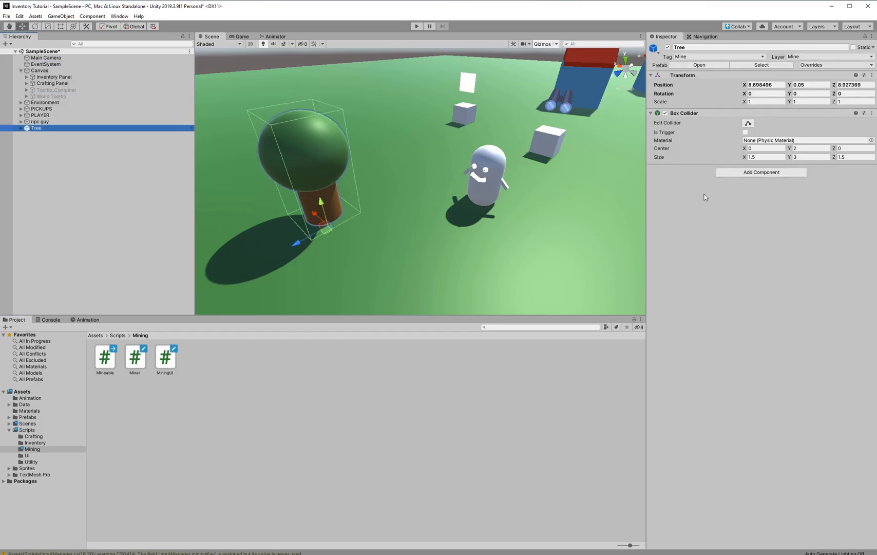
Choose the Mine tag for Tree and try to attach the Mineable script to it
{"action": "left_click", "coordinate": [695, 57]}
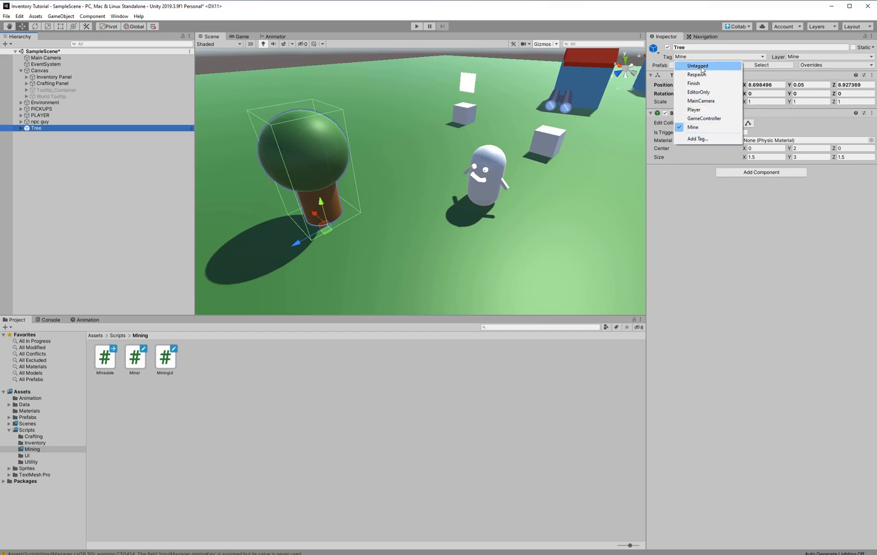
{"action": "left_click", "coordinate": [704, 128]}
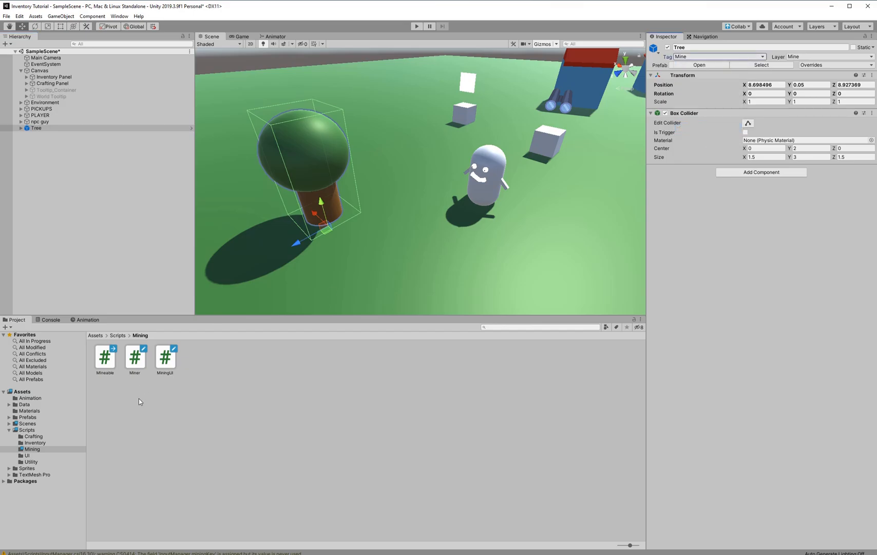
{"action": "left_click_drag", "start_coordinate": [107, 362], "coordinate": [809, 260]}
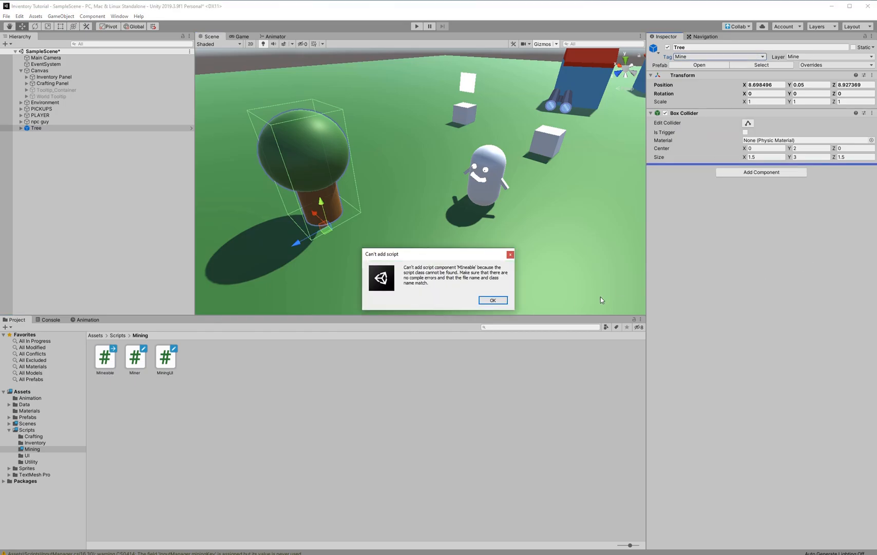
{"action": "left_click", "coordinate": [493, 300]}
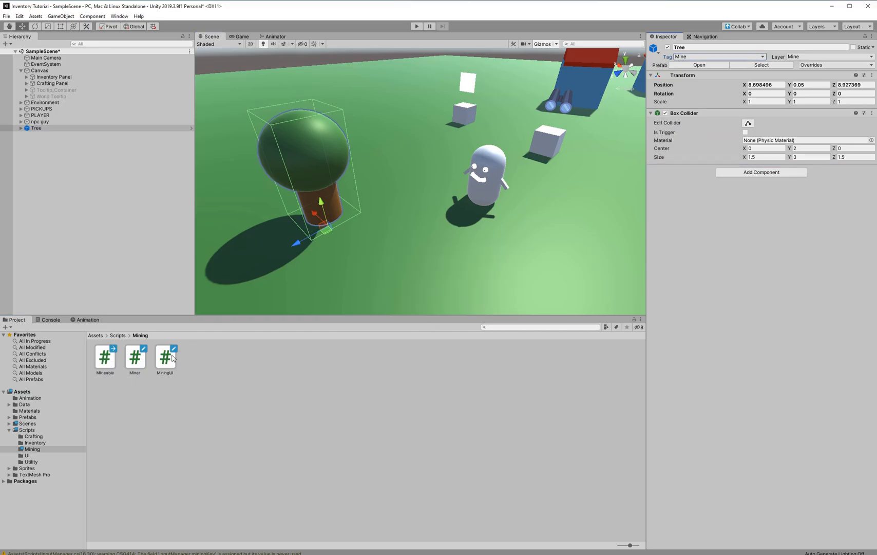
Rename the misspelled MIneable script file in the Mining folder as Mineable
{"action": "left_click", "coordinate": [105, 375]}
{"action": "right_click", "coordinate": [105, 374]}
{"action": "right_click", "coordinate": [105, 372]}
{"action": "right_click", "coordinate": [104, 375]}
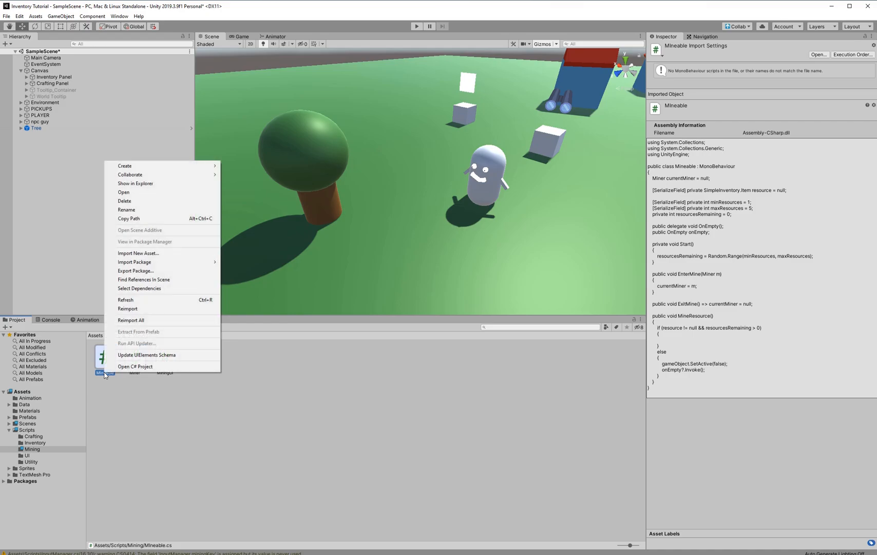
{"action": "left_click", "coordinate": [136, 395]}
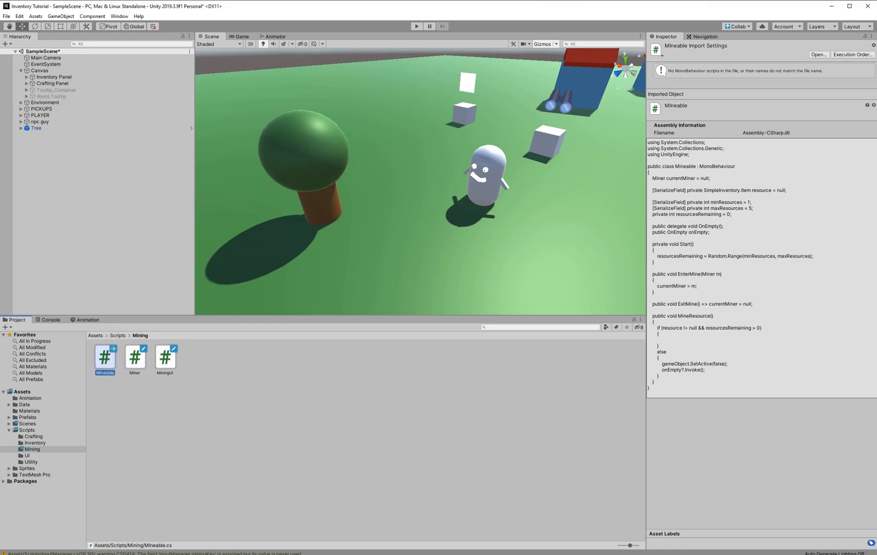
{"action": "right_click", "coordinate": [107, 374]}
{"action": "left_click", "coordinate": [107, 383]}
{"action": "type", "text": "e"}
{"action": "key", "text": "Return"}
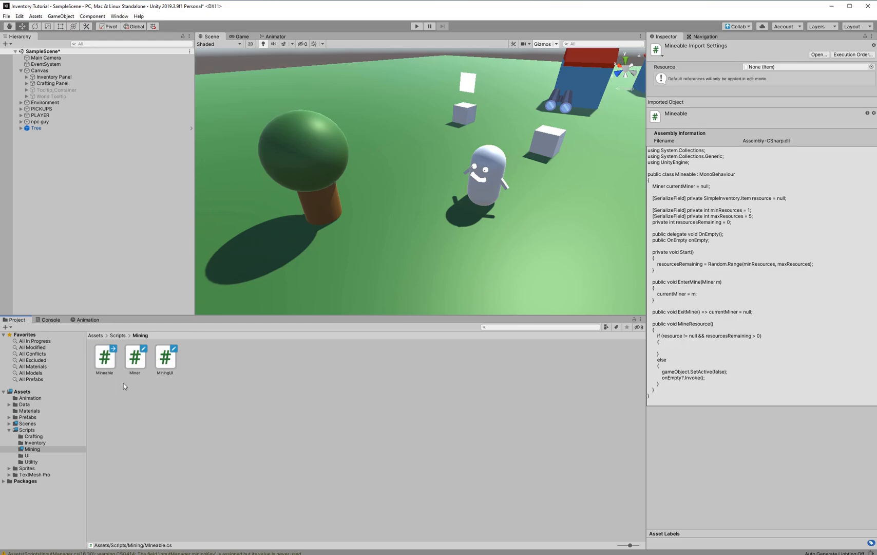
Clear the logged messages from the console and return to the project's Assets folder
{"action": "left_click", "coordinate": [42, 392]}
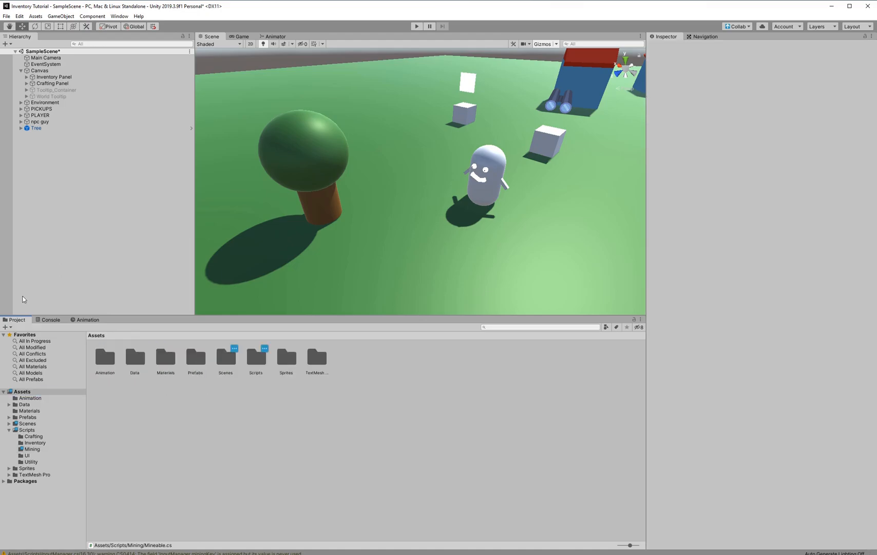
{"action": "left_click", "coordinate": [50, 320]}
{"action": "left_click", "coordinate": [7, 327]}
{"action": "left_click", "coordinate": [17, 320]}
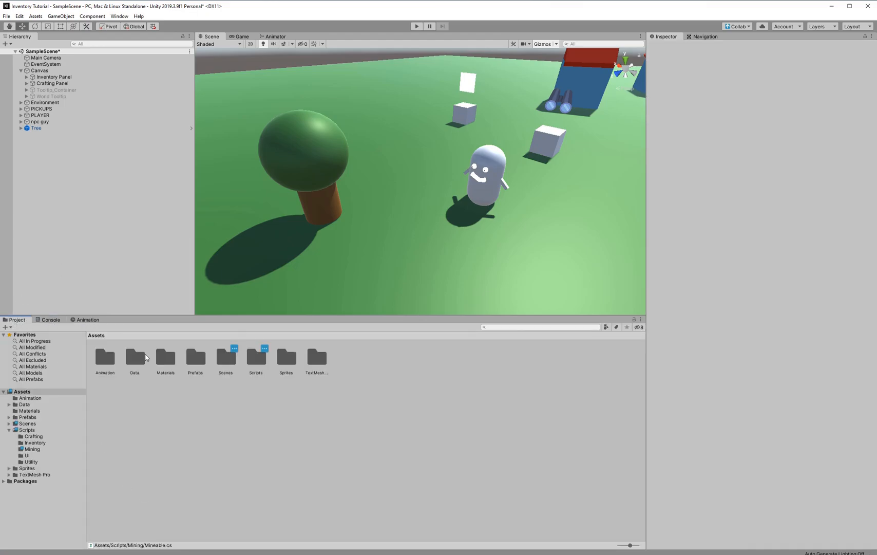
Attach the Mineable script from the Scripts/Mining folder to the Tree object
{"action": "double_click", "coordinate": [256, 357]}
{"action": "double_click", "coordinate": [165, 357]}
{"action": "left_click", "coordinate": [85, 366]}
{"action": "left_click", "coordinate": [109, 358]}
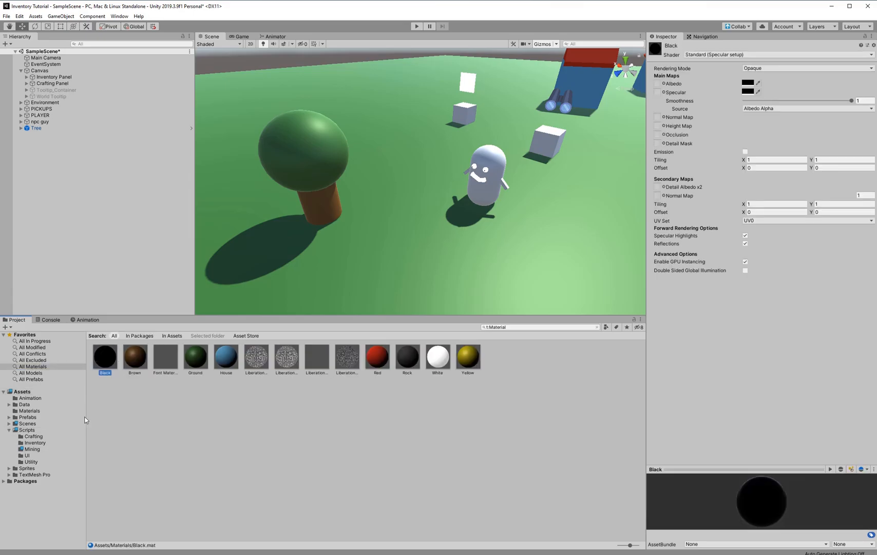
{"action": "left_click", "coordinate": [50, 447]}
{"action": "left_click", "coordinate": [116, 364]}
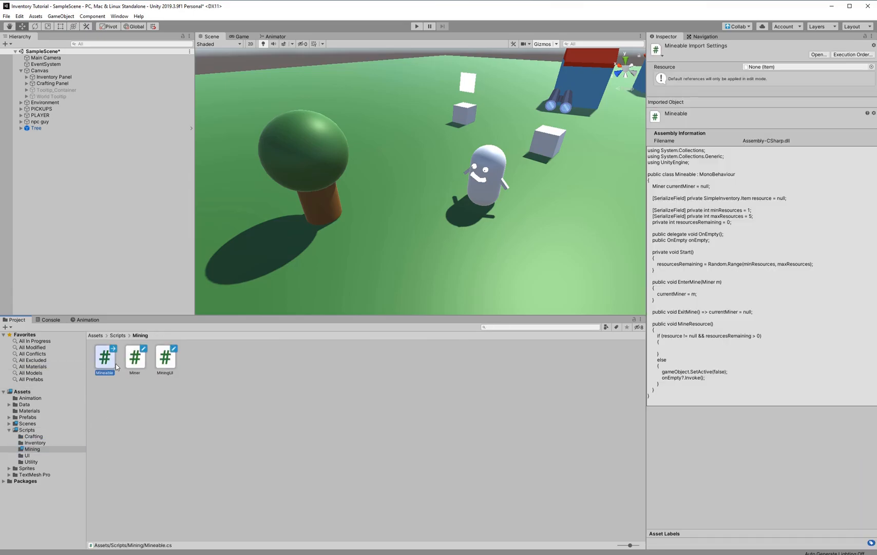
{"action": "left_click", "coordinate": [57, 130]}
{"action": "left_click_drag", "start_coordinate": [112, 378], "coordinate": [691, 239]}
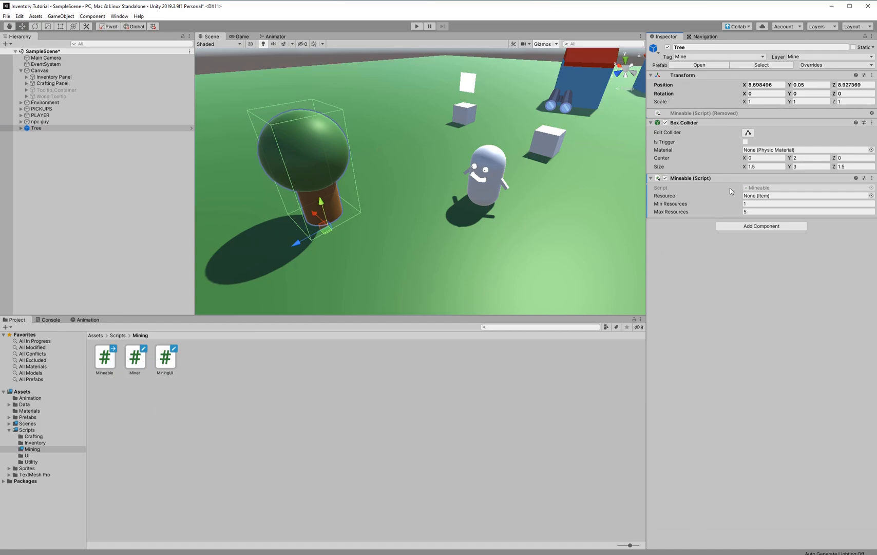
Assign the wood item as the Resource of Tree's Mineable component
{"action": "left_click", "coordinate": [871, 196]}
{"action": "type", "text": "wo"}
{"action": "key", "text": "Down"}
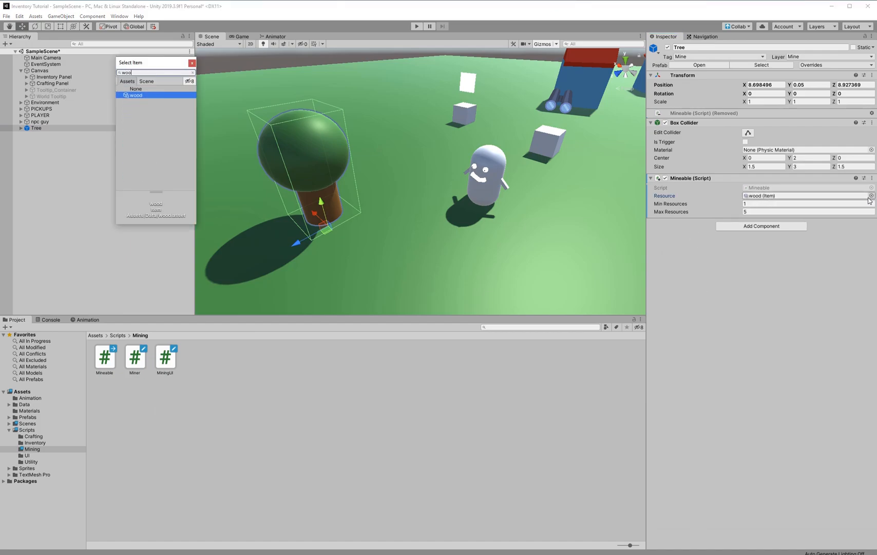
{"action": "key", "text": "Return"}
{"action": "left_click", "coordinate": [748, 299]}
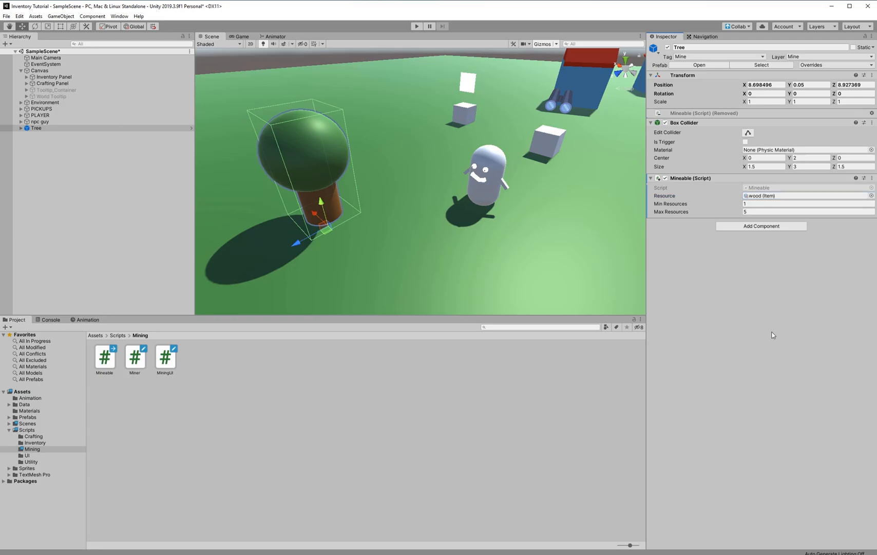
Open the InputManager script from the PLAYER object and uncomment its serialized private Miner miner field
{"action": "scroll", "coordinate": [510, 159], "scroll_direction": "down", "scroll_amount": 3}
{"action": "middle_click_drag", "start_coordinate": [510, 160], "coordinate": [514, 187]}
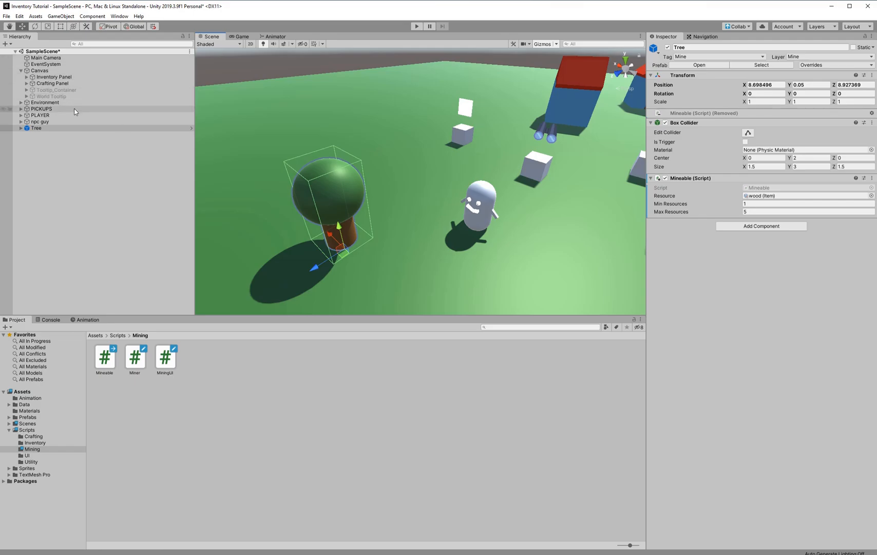
{"action": "left_click", "coordinate": [129, 115]}
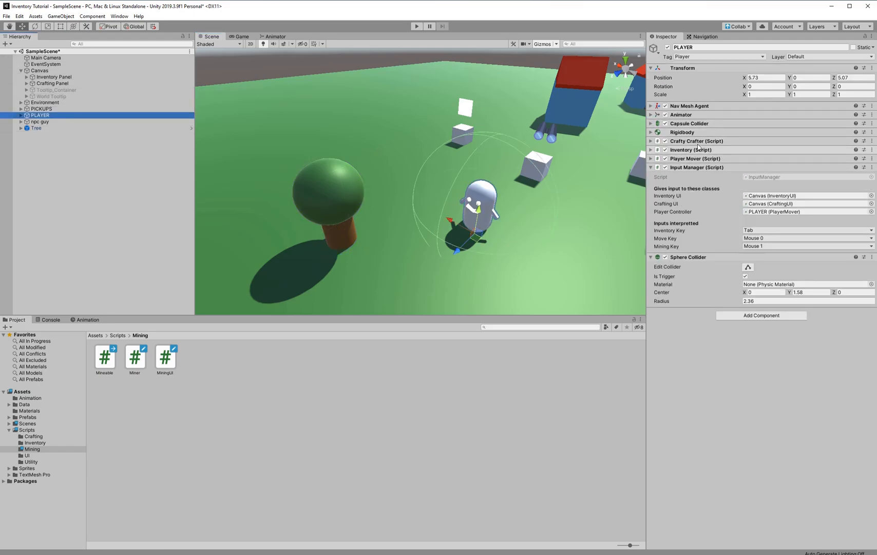
{"action": "double_click", "coordinate": [776, 177]}
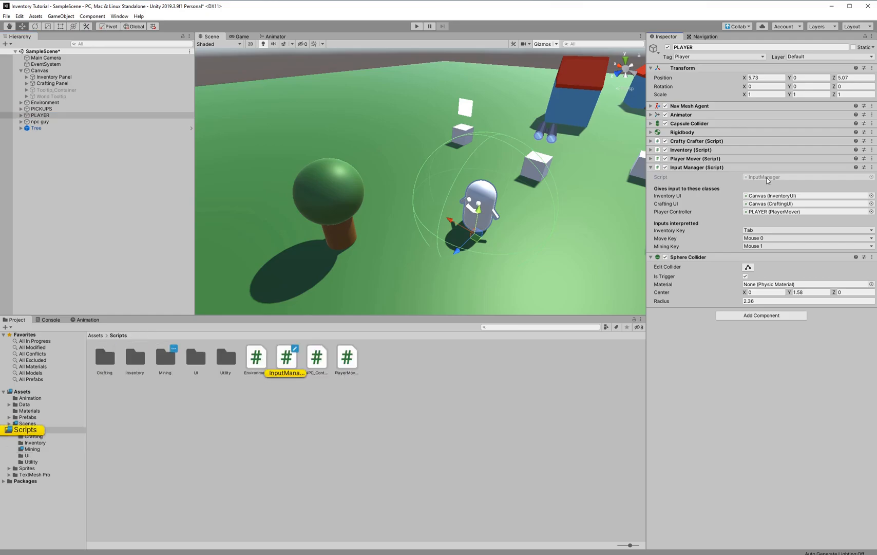
{"action": "scroll", "coordinate": [157, 165], "scroll_direction": "down", "scroll_amount": 1}
{"action": "left_click", "coordinate": [124, 140]}
{"action": "triple_click", "coordinate": [124, 141]}
{"action": "left_click", "coordinate": [122, 141]}
{"action": "key", "text": "BackSpace"}
{"action": "key", "text": "BackSpace"}
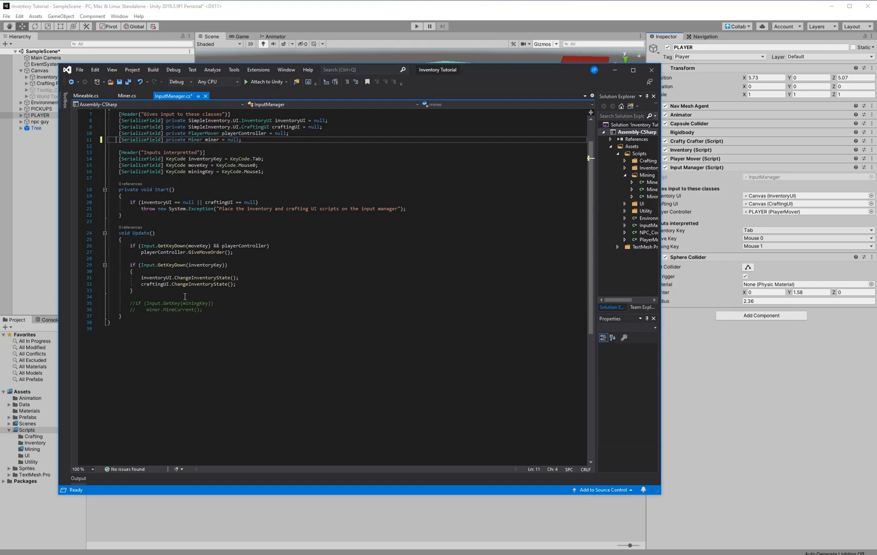
Uncomment the if (Input.GetKey(miningKey)) check and its miner.MineCurrent() call in InputManager's Update method
{"action": "left_click", "coordinate": [133, 303]}
{"action": "key", "text": "BackSpace"}
{"action": "key", "text": "BackSpace"}
{"action": "left_click", "coordinate": [133, 309]}
{"action": "key", "text": "BackSpace"}
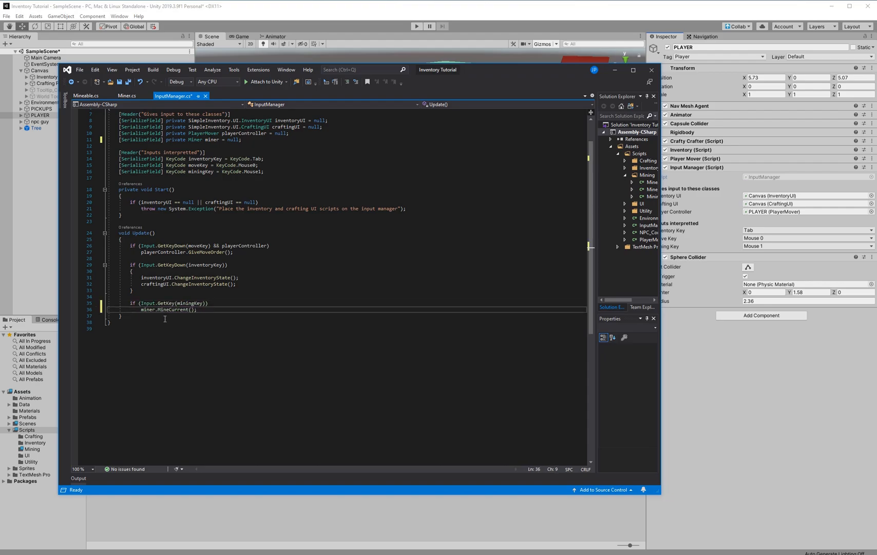
Review the miningKey declaration and mining input check, save and close InputManager.cs, and return to Unity
{"action": "left_click_drag", "start_coordinate": [265, 173], "coordinate": [119, 172]}
{"action": "left_click", "coordinate": [209, 315]}
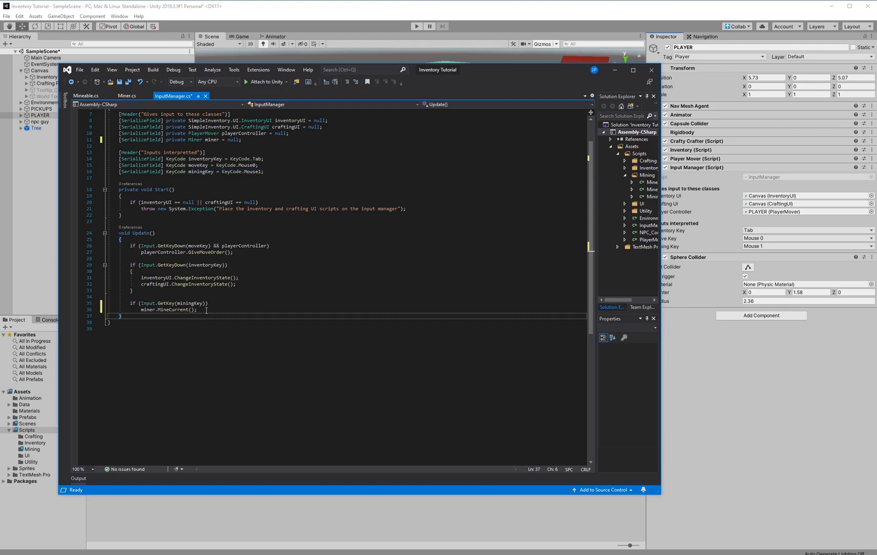
{"action": "left_click_drag", "start_coordinate": [207, 310], "coordinate": [131, 304]}
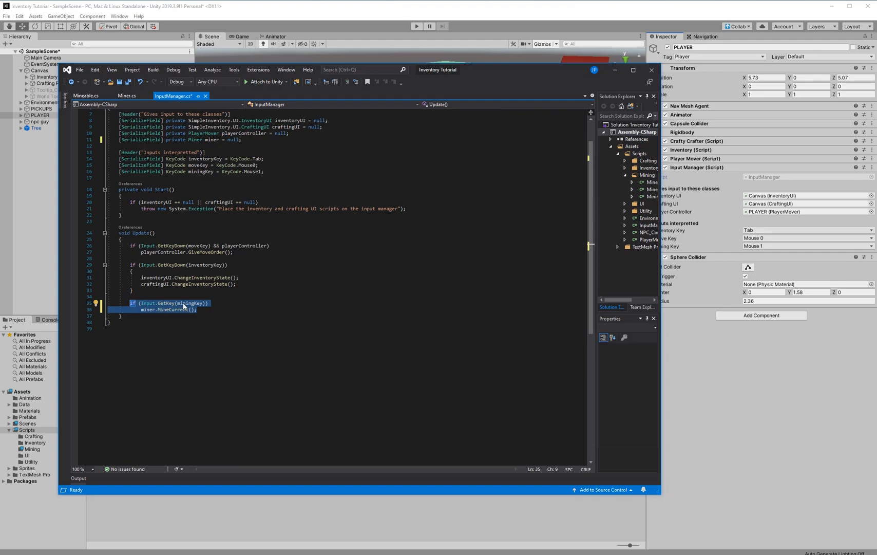
{"action": "left_click", "coordinate": [220, 308]}
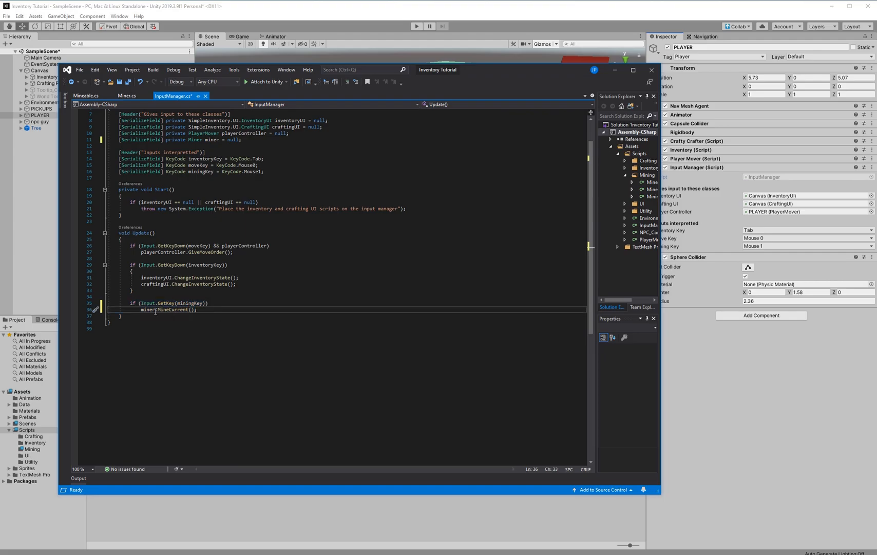
{"action": "key", "text": "ctrl+s"}
{"action": "left_click", "coordinate": [203, 96]}
{"action": "left_click", "coordinate": [718, 385]}
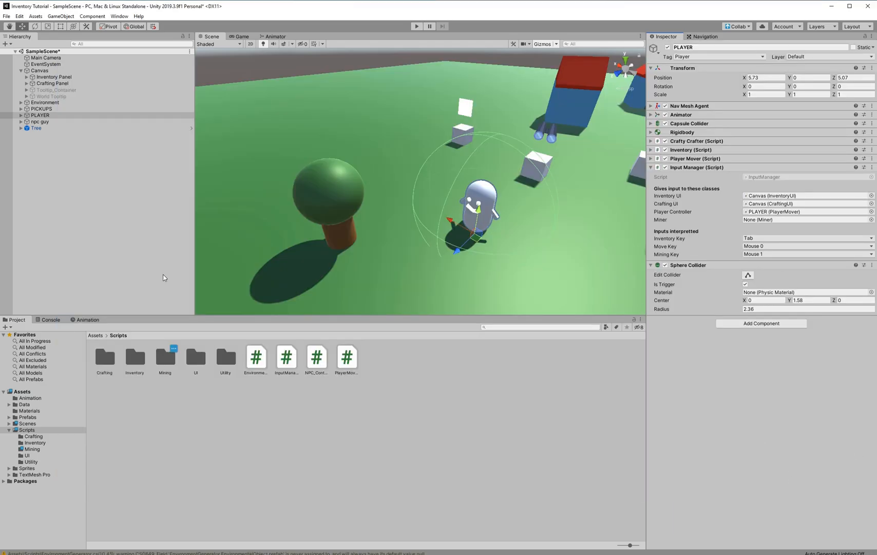
{"action": "left_click", "coordinate": [678, 159]}
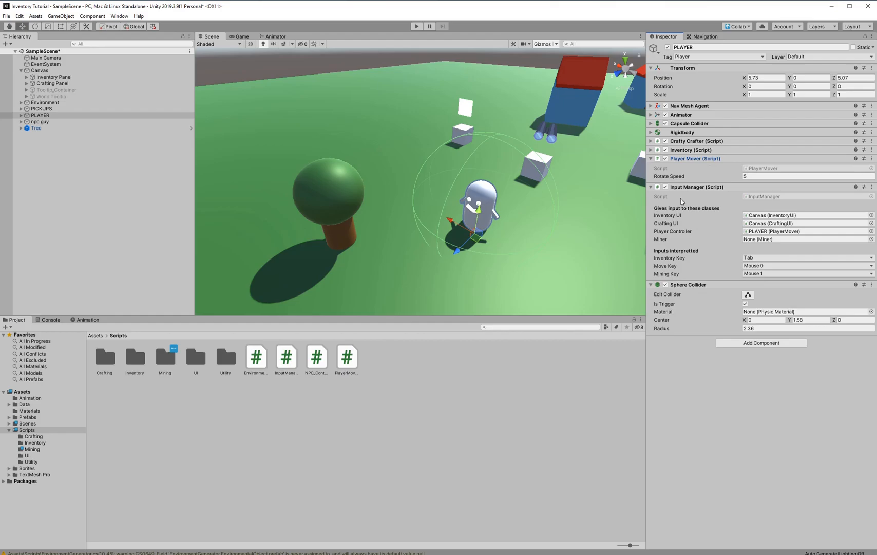
{"action": "left_click", "coordinate": [691, 159]}
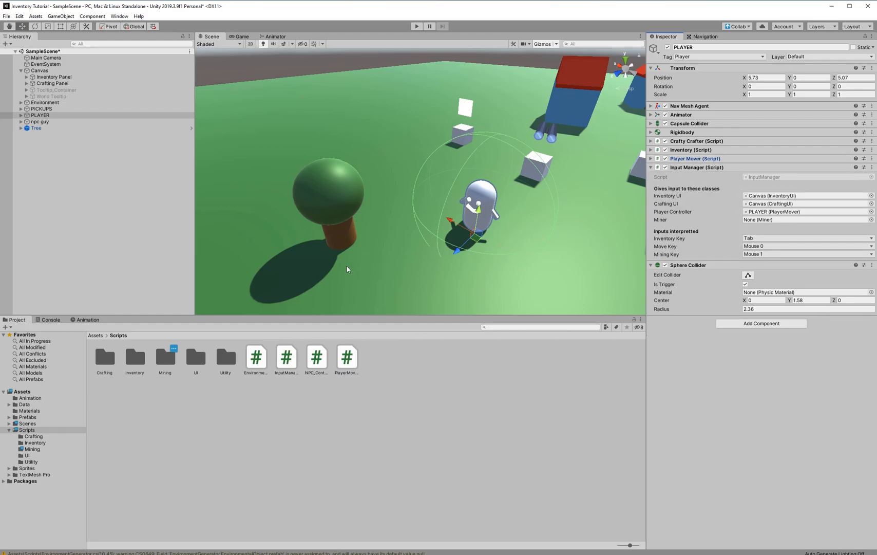
{"action": "left_click", "coordinate": [376, 365]}
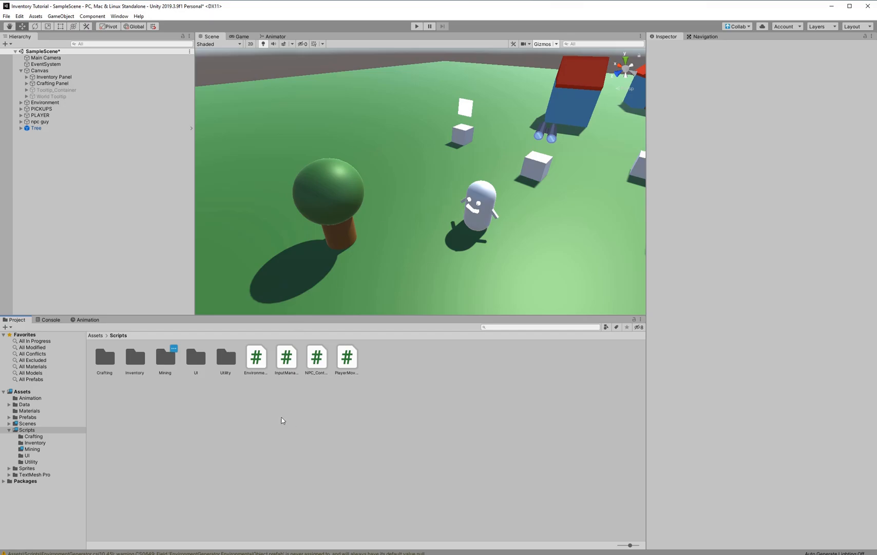
Open the Mineable script from Scripts/Mining and go to the empty if block in MineResource
{"action": "left_click", "coordinate": [161, 361]}
{"action": "double_click", "coordinate": [165, 358]}
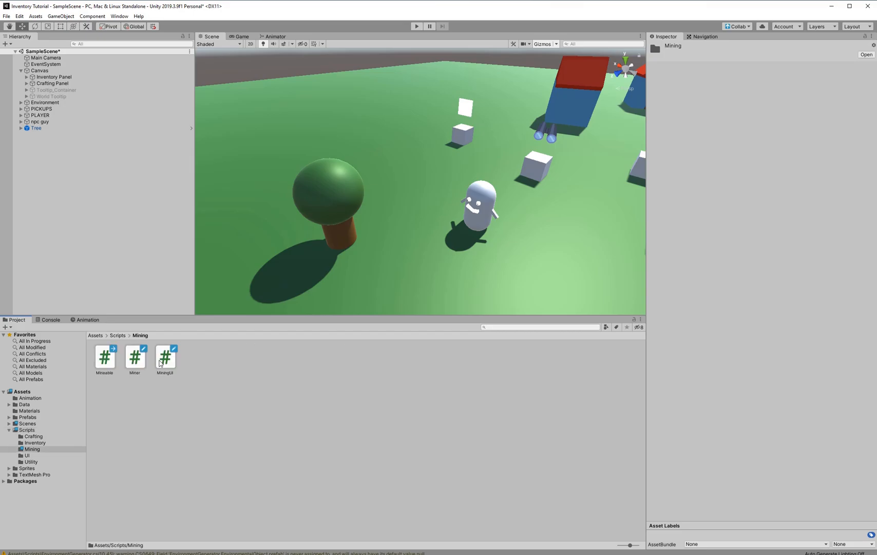
{"action": "left_click", "coordinate": [107, 365]}
{"action": "double_click", "coordinate": [107, 365]}
{"action": "left_click", "coordinate": [238, 314]}
{"action": "left_click", "coordinate": [238, 300]}
{"action": "left_click", "coordinate": [240, 313]}
{"action": "left_click", "coordinate": [242, 300]}
{"action": "left_click", "coordinate": [243, 306]}
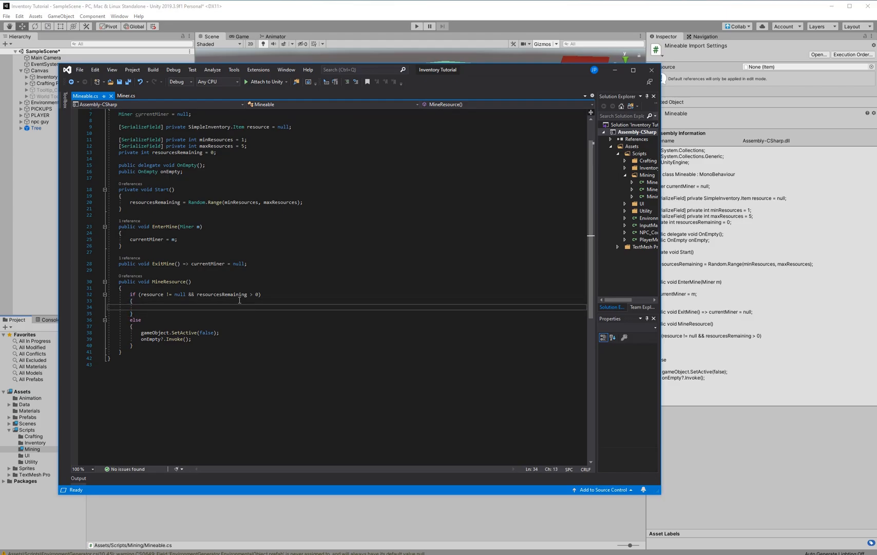
In Miner.cs, make MineCurrent call currentMine.MineResource() if currentMine exists, and save the script
{"action": "left_click", "coordinate": [126, 96]}
{"action": "left_click", "coordinate": [243, 332]}
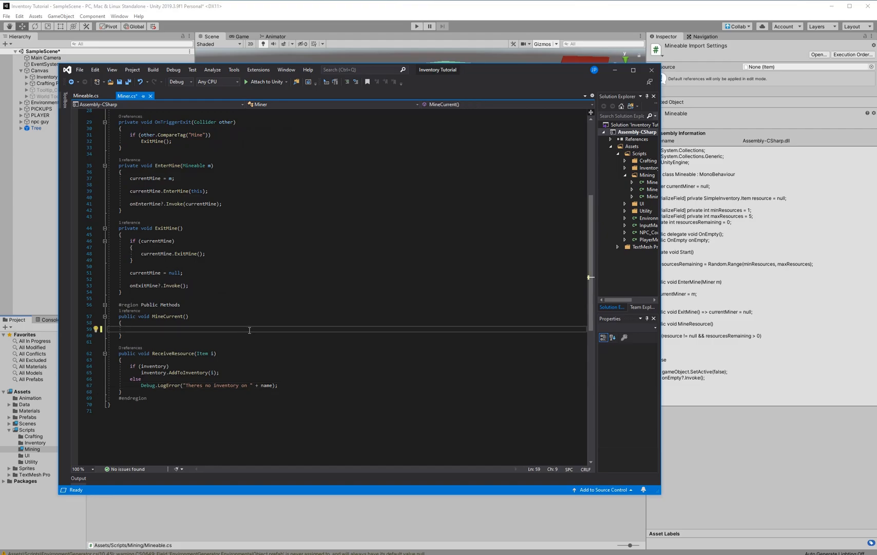
{"action": "type", "text": "if (currentMine"}
{"action": "key", "text": "Return"}
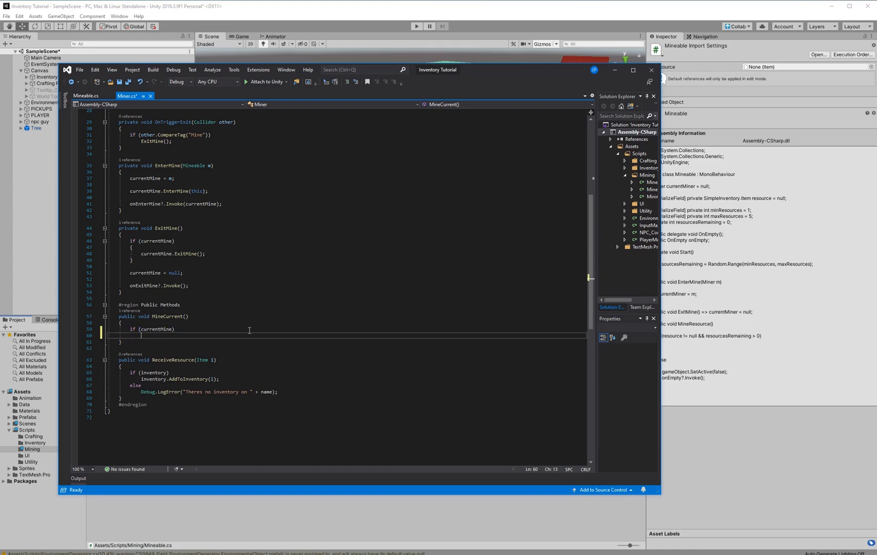
{"action": "type", "text": "c"}
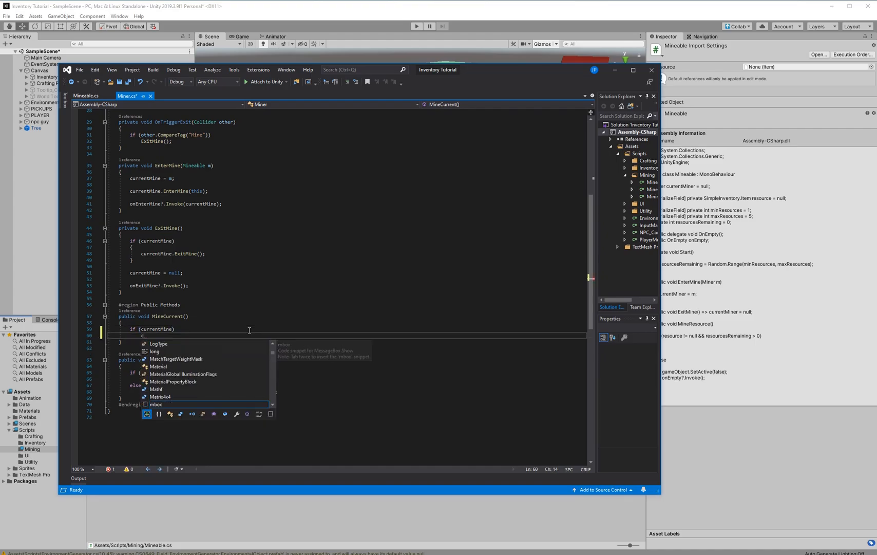
{"action": "type", "text": "urrentMine,MineResource();"}
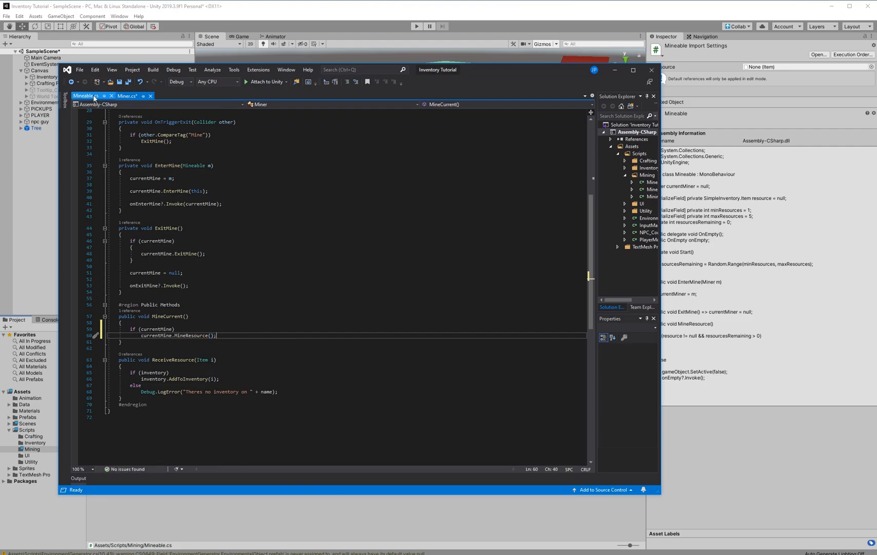
{"action": "key", "text": "ctrl+s"}
In Mineable.cs, call currentMiner.ReceiveResource(resource) inside MineResource's resources-remaining block and save the script
{"action": "left_click", "coordinate": [85, 96]}
{"action": "left_click", "coordinate": [231, 313]}
{"action": "left_click", "coordinate": [235, 308]}
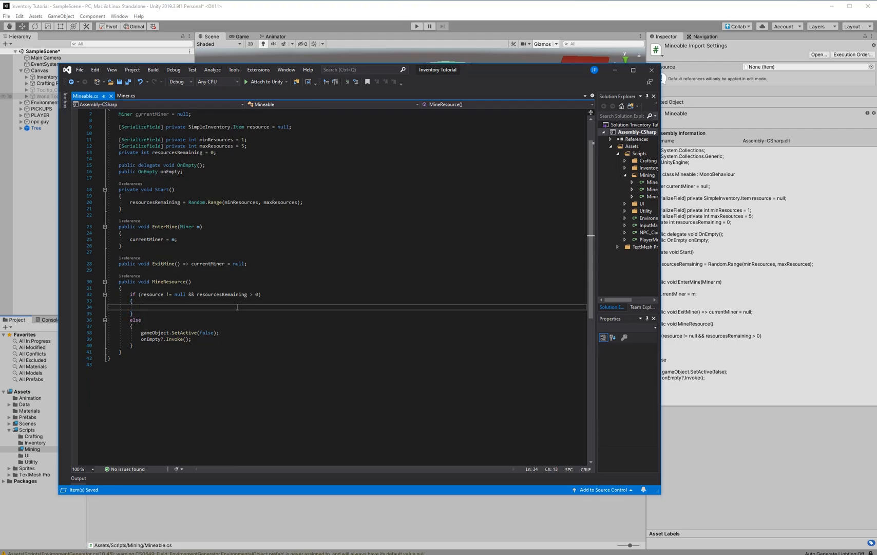
{"action": "type", "text": "min"}
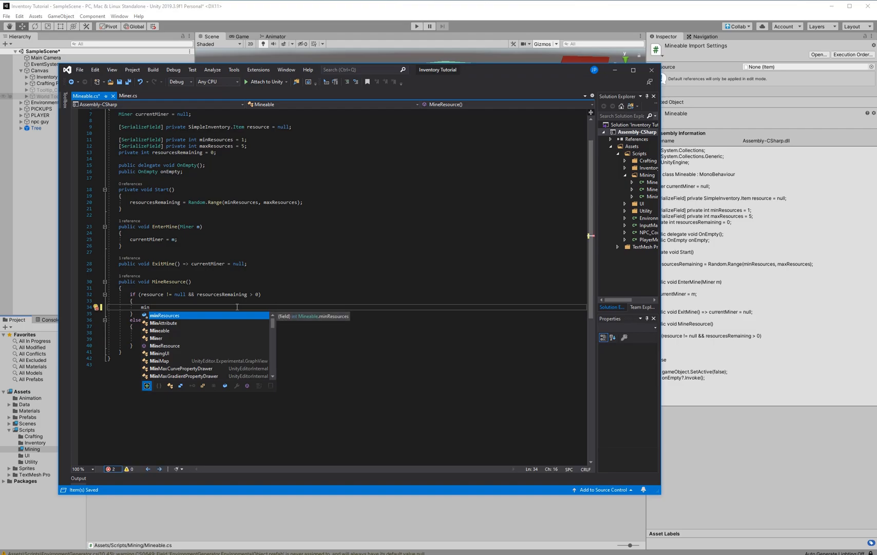
{"action": "key", "text": "BackSpace"}
{"action": "key", "text": "BackSpace"}
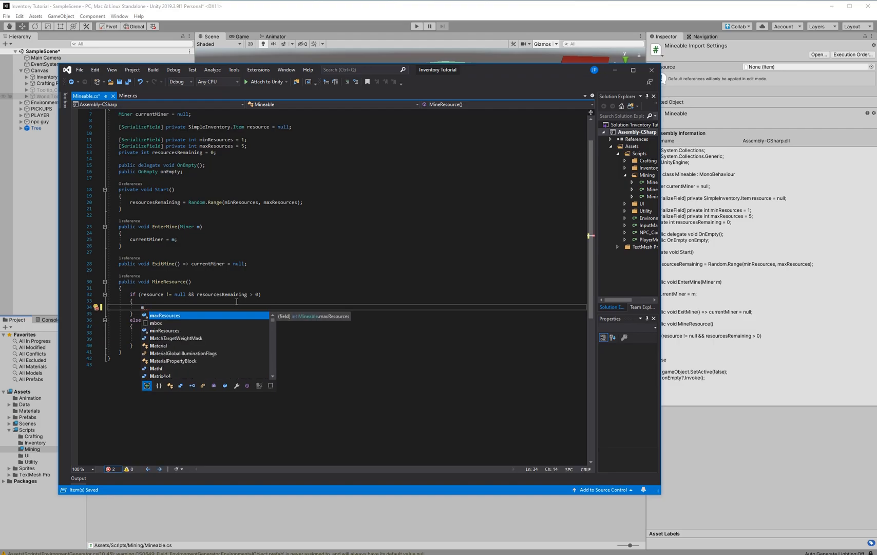
{"action": "key", "text": "BackSpace"}
{"action": "type", "text": "currentMiner."}
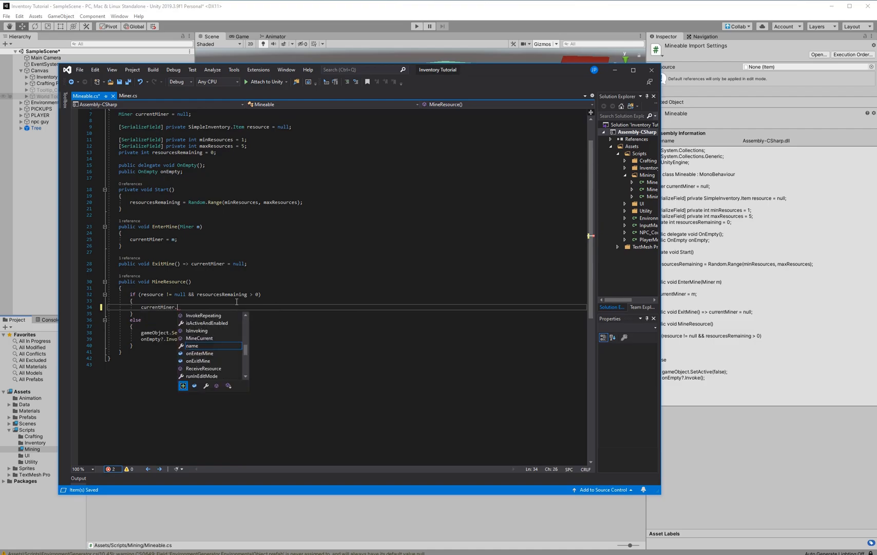
{"action": "type", "text": "ReceiveResource"}
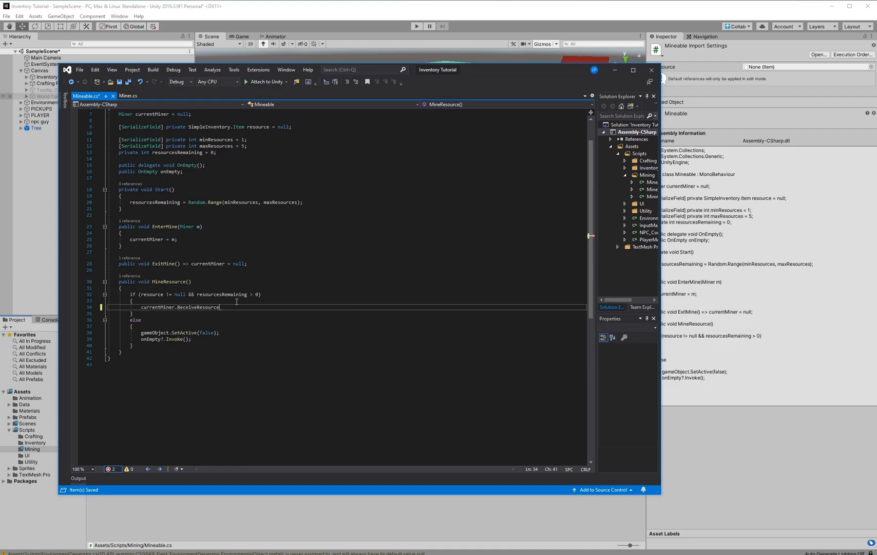
{"action": "type", "text": "(resource);"}
{"action": "scroll", "coordinate": [350, 316], "scroll_direction": "up", "scroll_amount": 1}
{"action": "key", "text": "ctrl+s"}
Switch back to Unity, play-test the scene by moving the player and camera around the tree, and stop play mode
{"action": "left_click", "coordinate": [25, 194]}
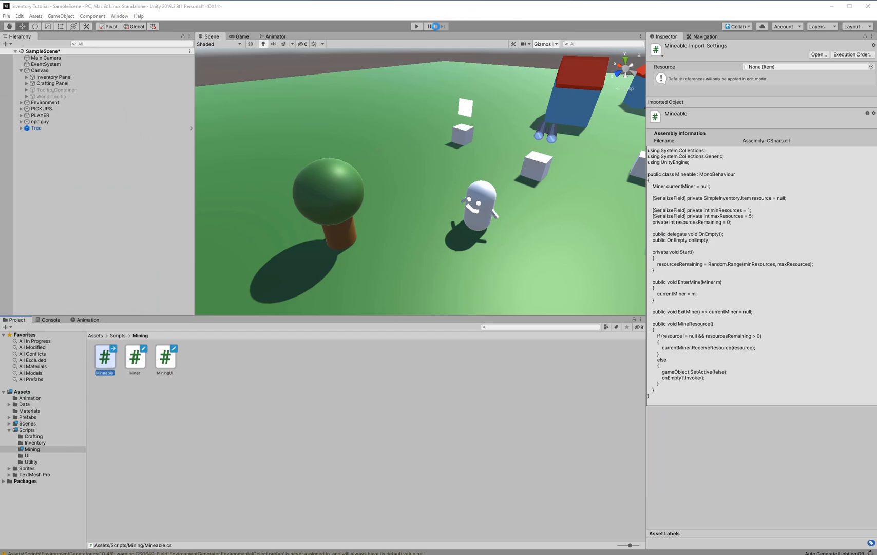
{"action": "left_click", "coordinate": [418, 28]}
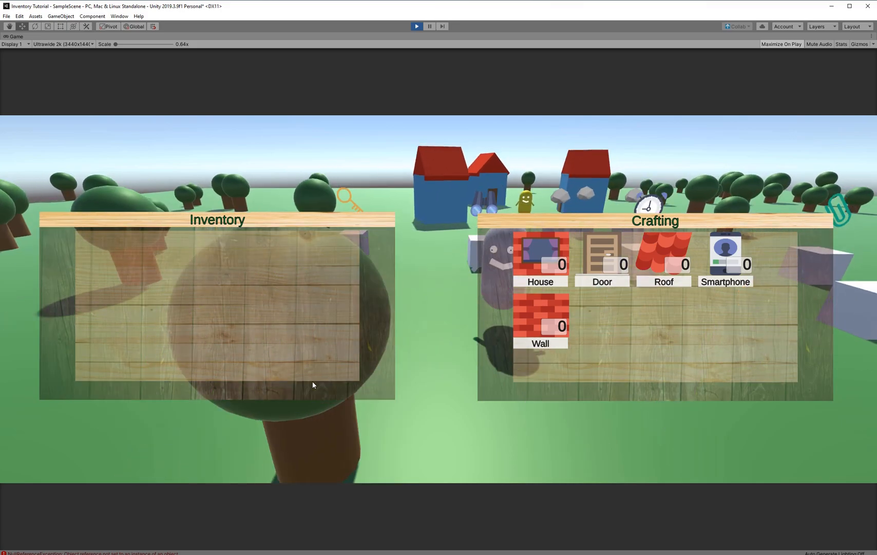
{"action": "key", "text": "s"}
{"action": "key", "text": "s"}
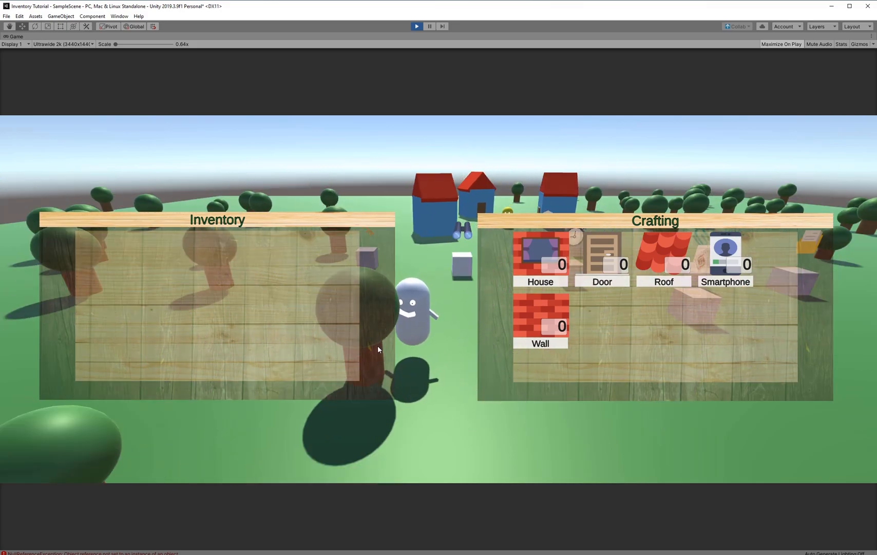
{"action": "key", "text": "a"}
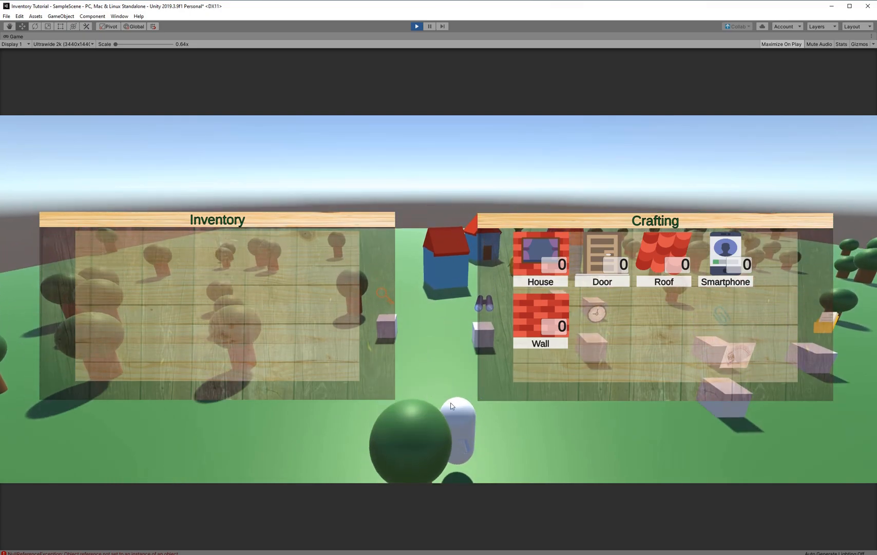
{"action": "key", "text": "w"}
{"action": "scroll", "coordinate": [426, 382], "scroll_direction": "down", "scroll_amount": 3}
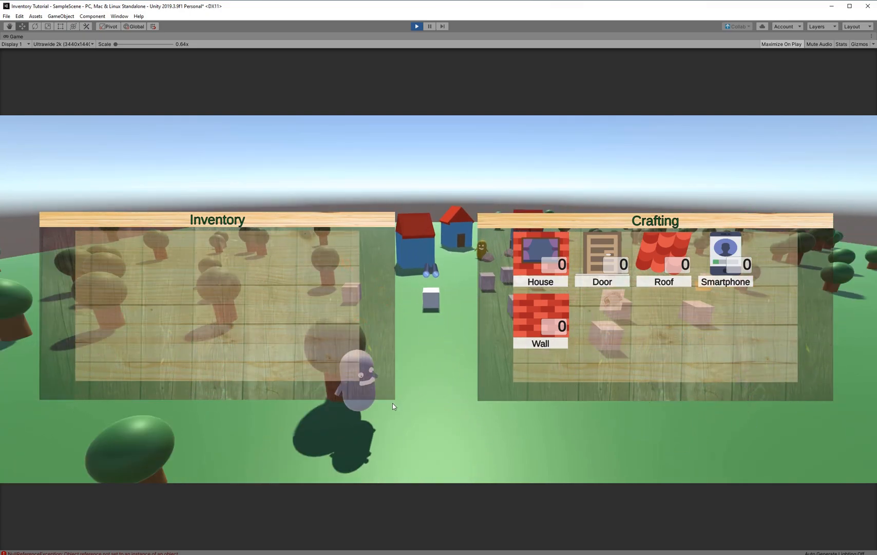
{"action": "right_click_drag", "start_coordinate": [393, 403], "coordinate": [458, 416]}
{"action": "left_click", "coordinate": [416, 26]}
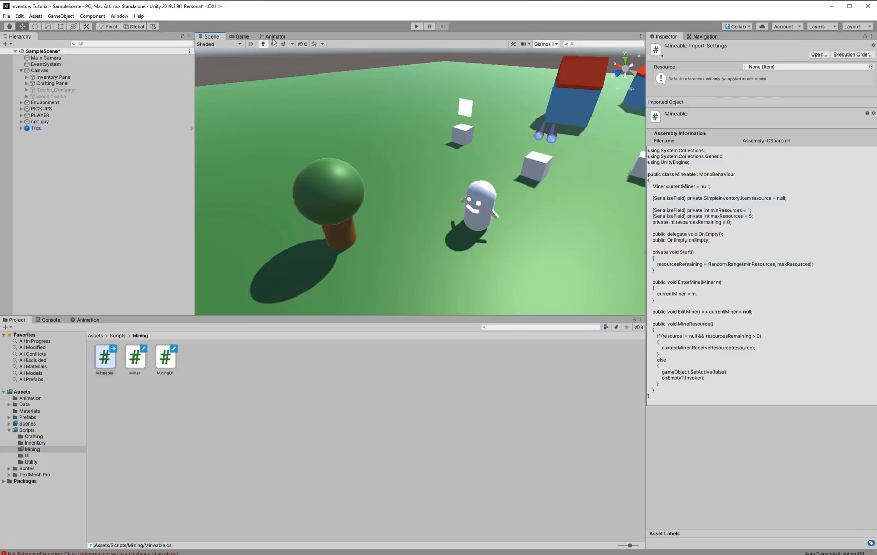
Run the scene in the Game view with PLAYER selected, inspect its components while moving it to the tree, and stop play mode
{"action": "left_click", "coordinate": [242, 36]}
{"action": "left_click", "coordinate": [416, 26]}
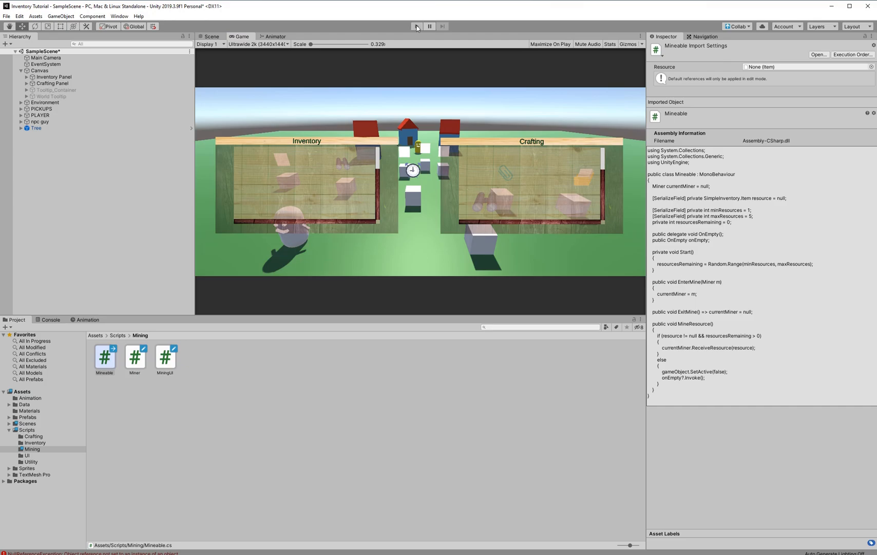
{"action": "left_click", "coordinate": [58, 115]}
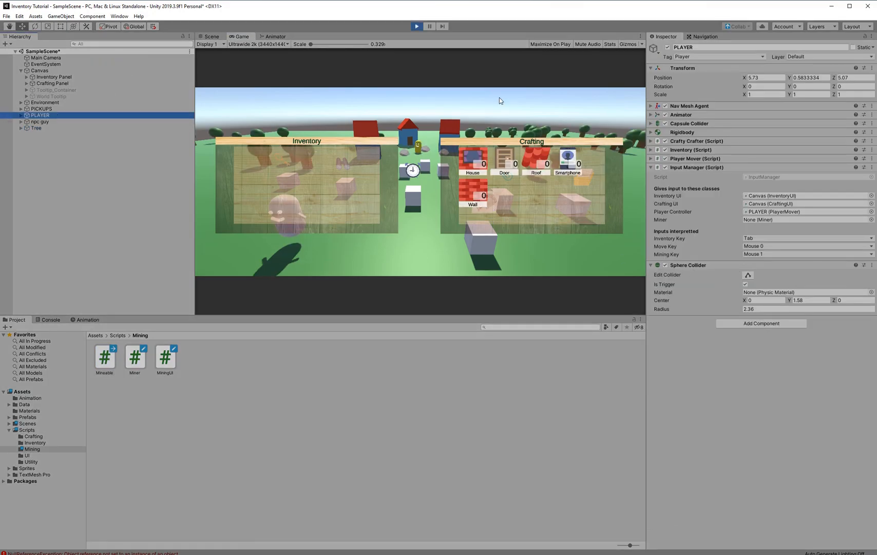
{"action": "left_click", "coordinate": [303, 225]}
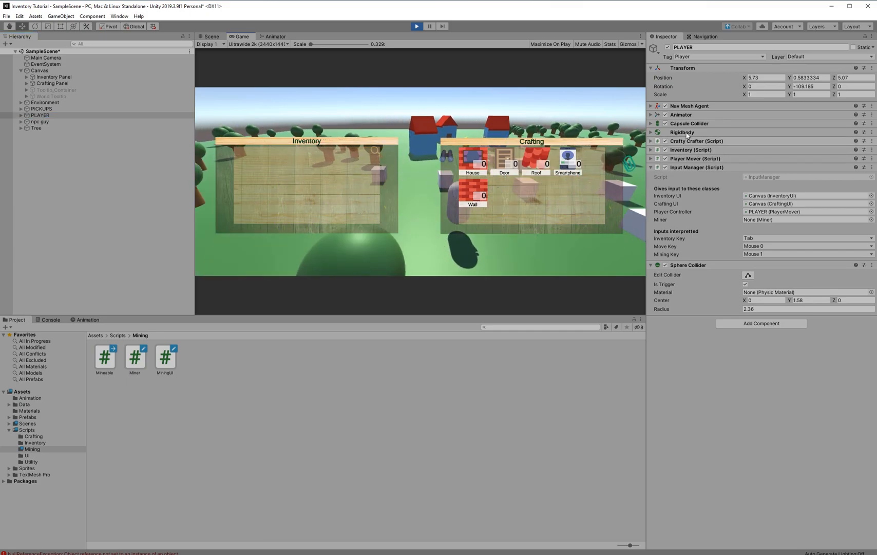
{"action": "left_click", "coordinate": [750, 324]}
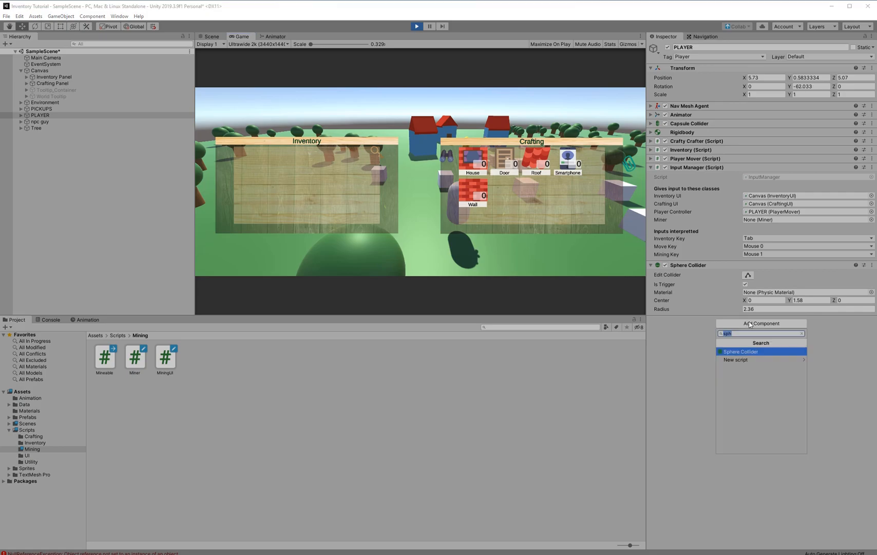
{"action": "left_click", "coordinate": [423, 30]}
{"action": "left_click", "coordinate": [417, 27]}
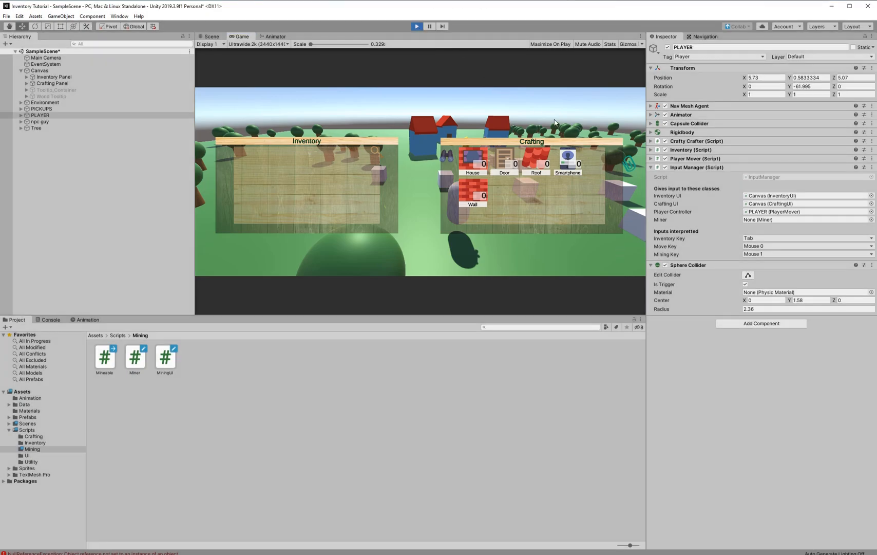
Add the existing Miner script component to PLAYER and assign PLAYER's Inventory component to its Inventory reference
{"action": "left_click", "coordinate": [748, 324]}
{"action": "type", "text": "miner"}
{"action": "key", "text": "Down"}
{"action": "key", "text": "Return"}
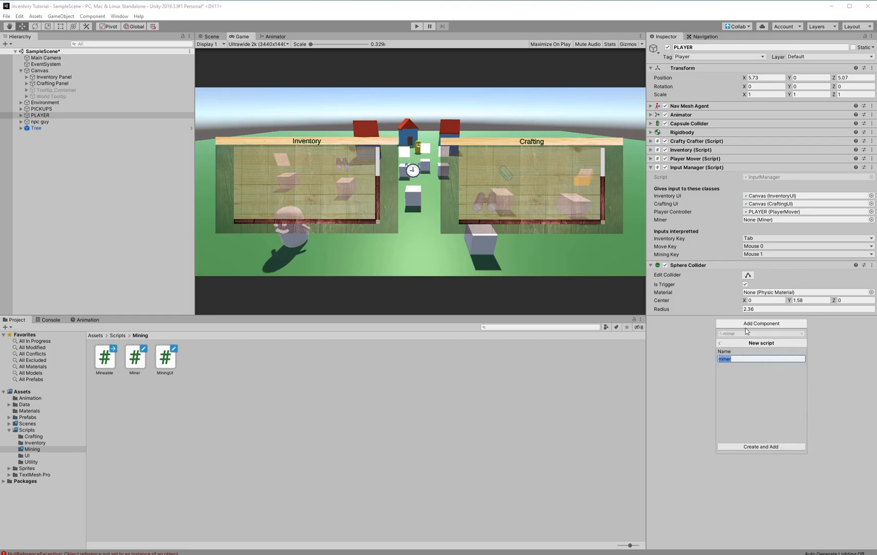
{"action": "left_click", "coordinate": [719, 343]}
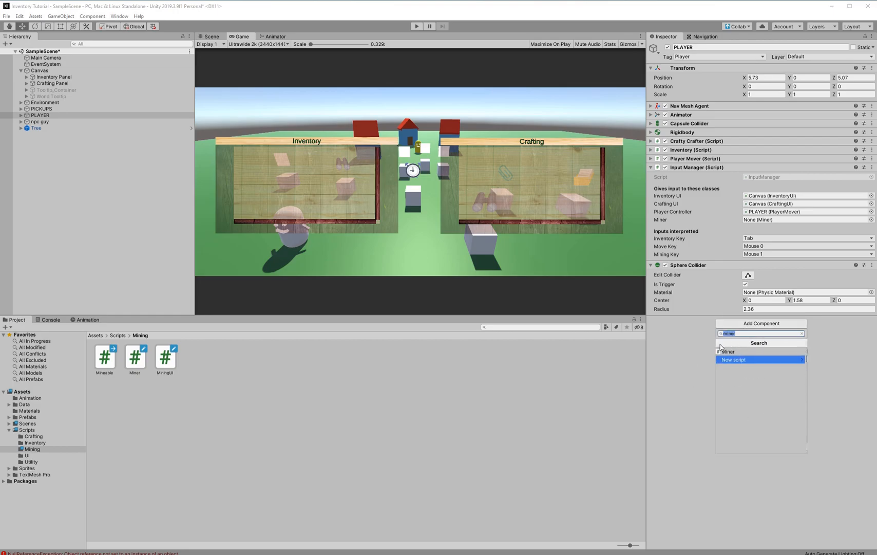
{"action": "left_click", "coordinate": [739, 353]}
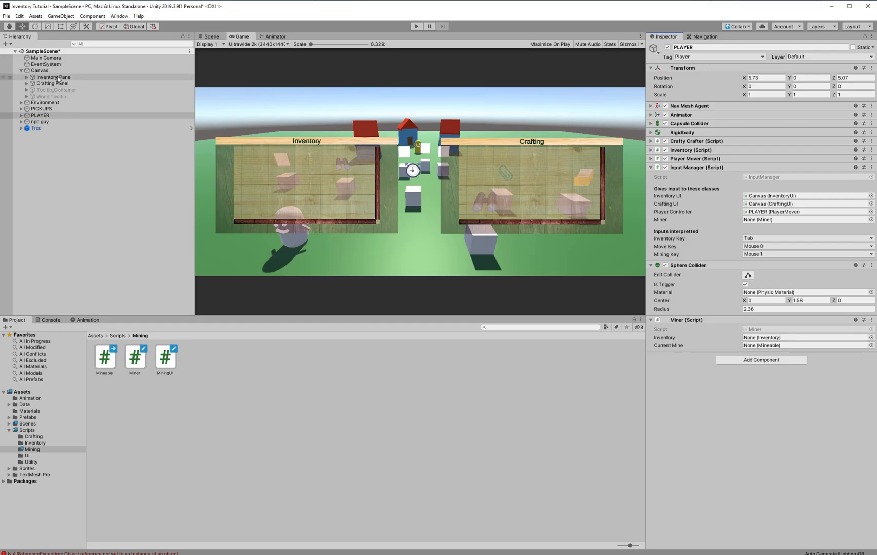
{"action": "left_click_drag", "start_coordinate": [691, 150], "coordinate": [770, 335]}
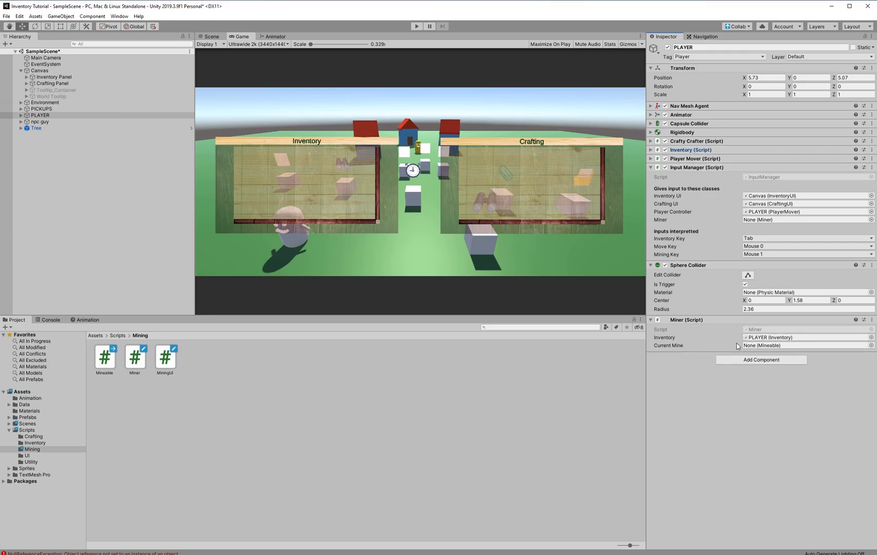
Play-test mining at the tree, assigning the player's Miner script to the Input Manager's Miner reference during play, and stop the game
{"action": "left_click", "coordinate": [415, 28]}
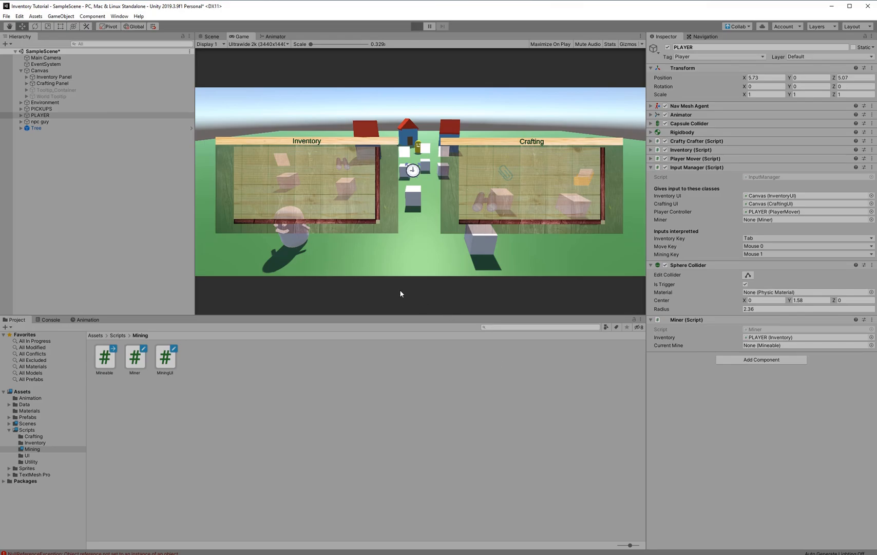
{"action": "middle_click_drag", "start_coordinate": [292, 220], "coordinate": [419, 249]}
{"action": "left_click", "coordinate": [420, 249]}
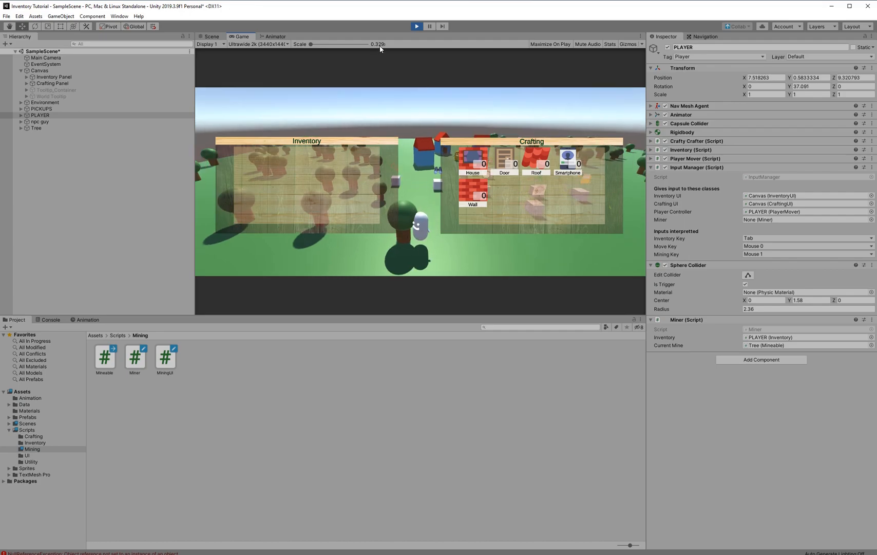
{"action": "left_click_drag", "start_coordinate": [722, 319], "coordinate": [754, 218]}
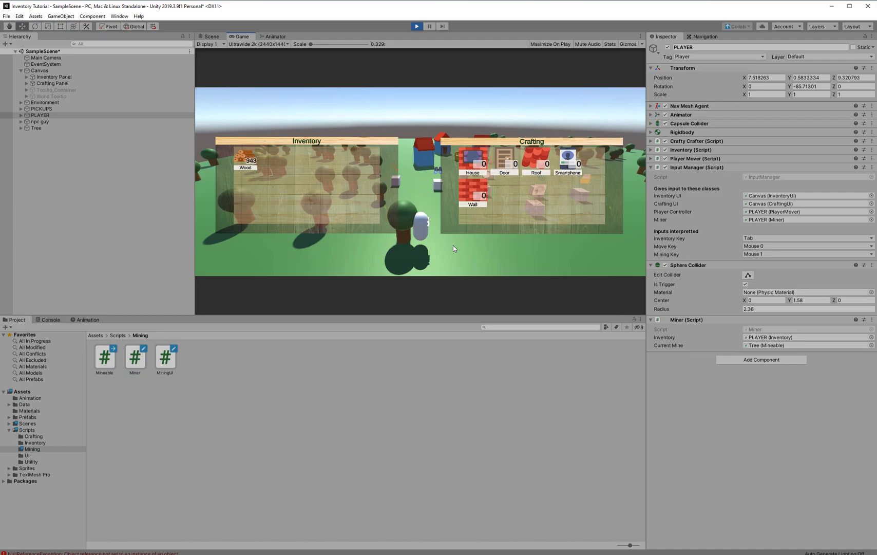
{"action": "left_click", "coordinate": [419, 29]}
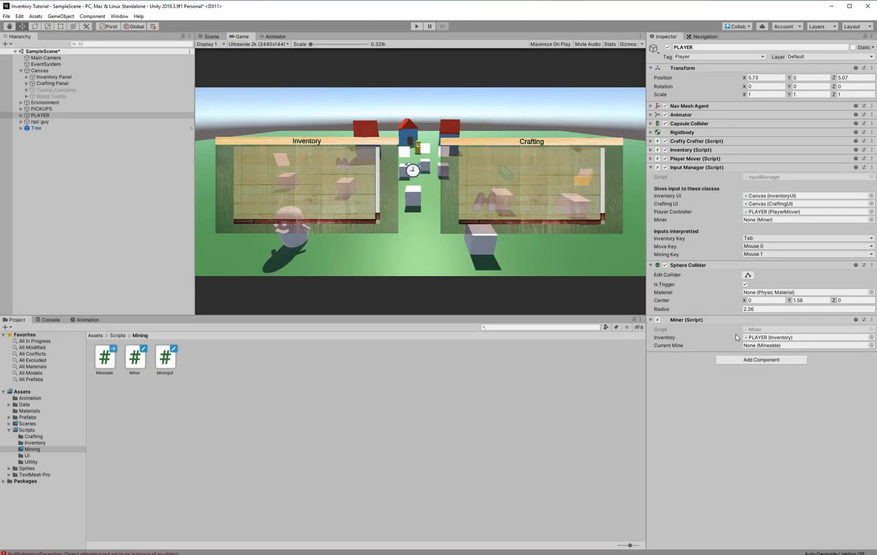
Assign the PLAYER's Miner script to the Input Manager's Miner reference, and inspect the logged errors
{"action": "left_click_drag", "start_coordinate": [695, 321], "coordinate": [755, 221]}
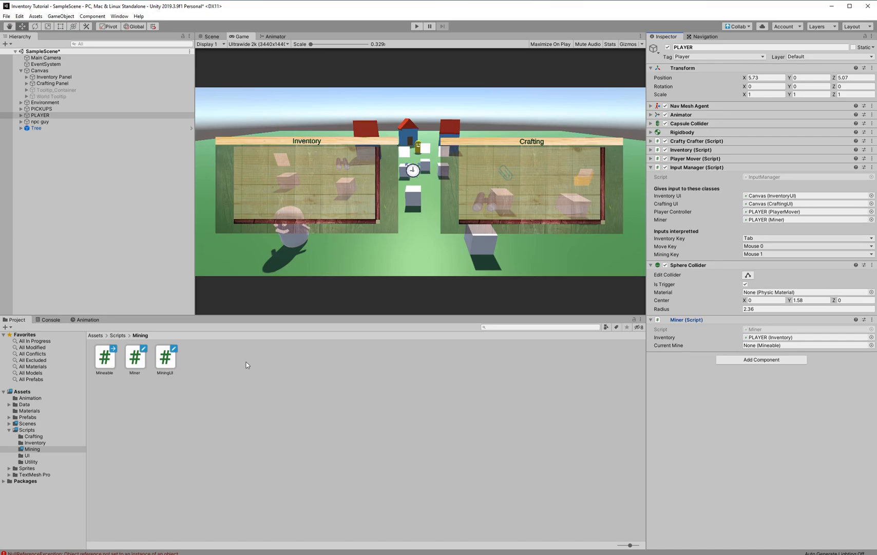
{"action": "left_click", "coordinate": [212, 486]}
{"action": "left_click", "coordinate": [50, 320]}
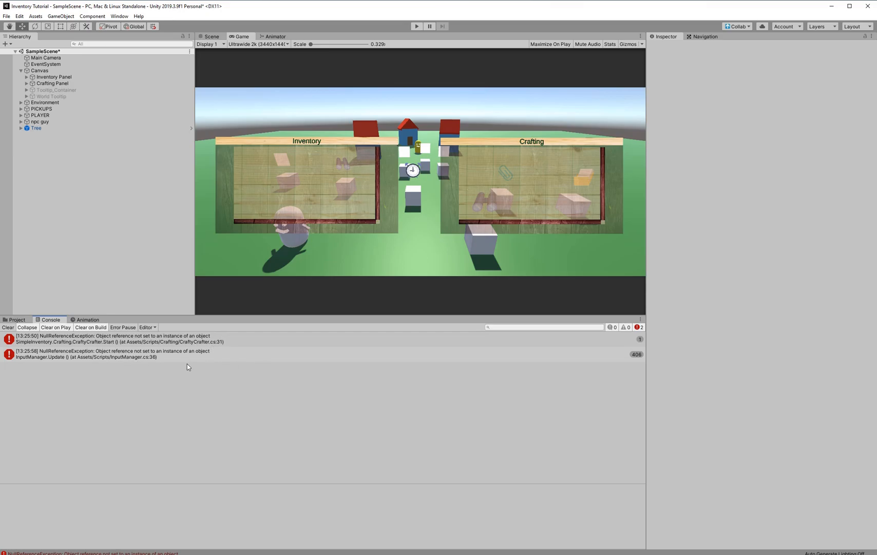
{"action": "left_click", "coordinate": [146, 354]}
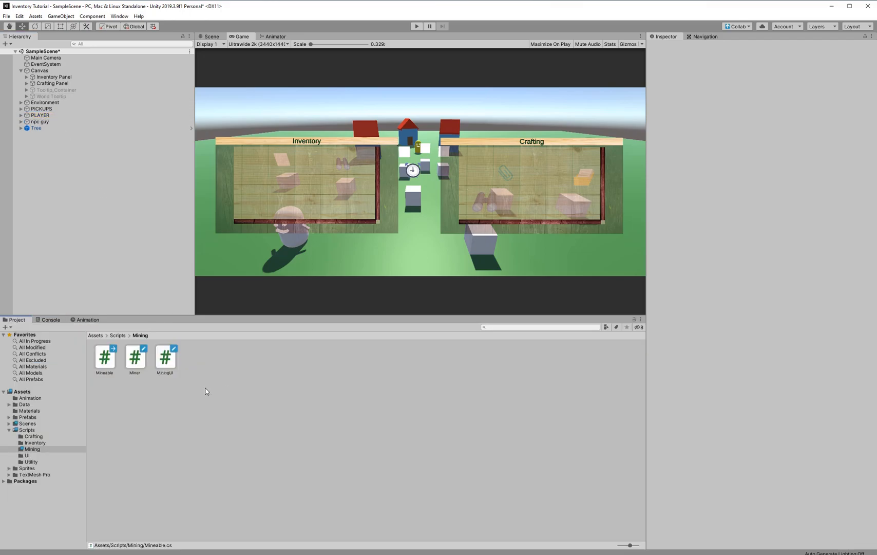
Open the Mineable script and add "resourcesRemaining--;" below the ReceiveResource call in MineResource
{"action": "double_click", "coordinate": [113, 362]}
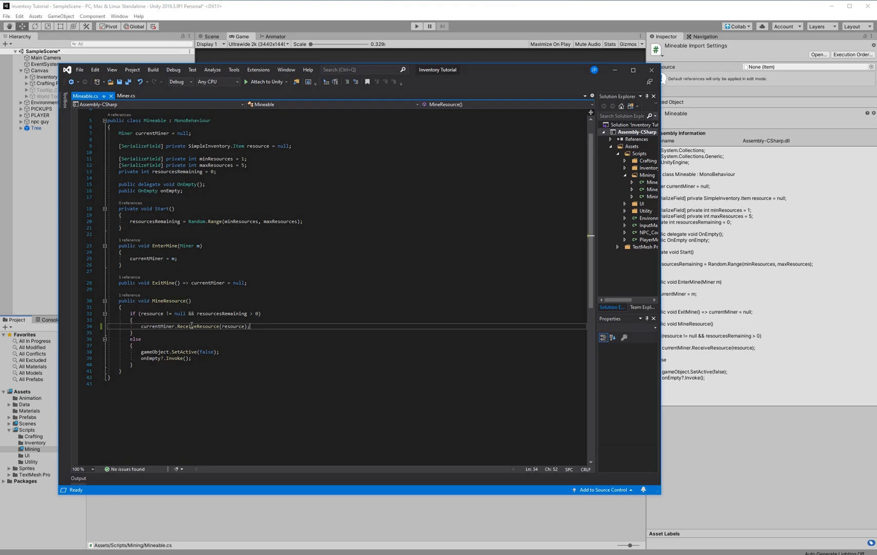
{"action": "key", "text": "Return"}
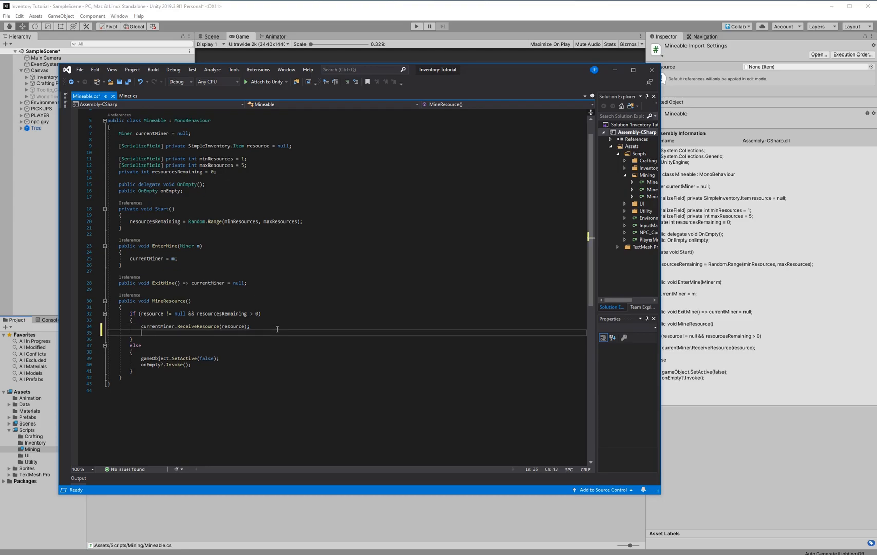
{"action": "type", "text": "r"}
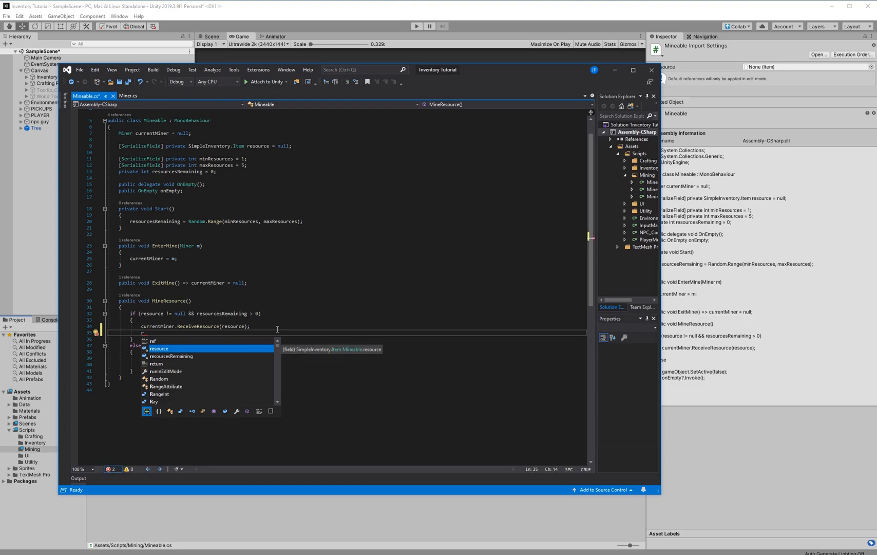
{"action": "key", "text": "Down"}
{"action": "key", "text": "Tab"}
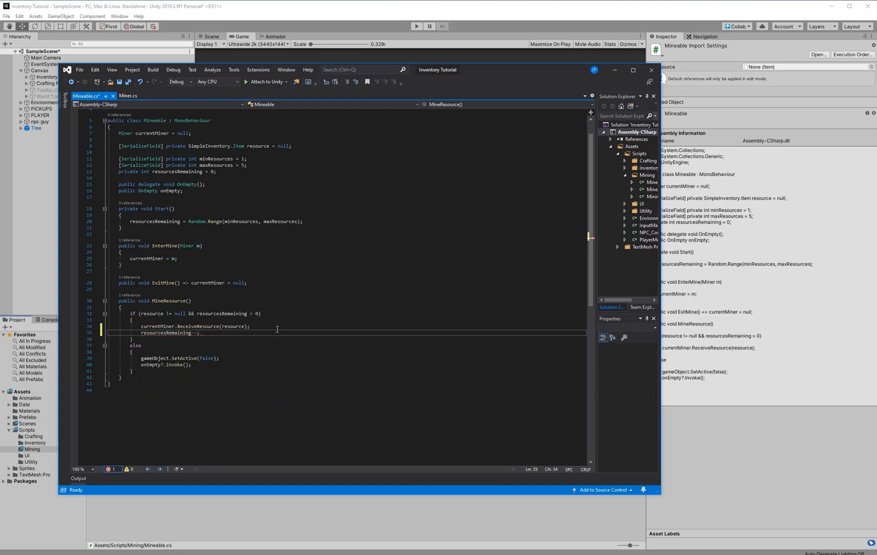
{"action": "left_click", "coordinate": [243, 320]}
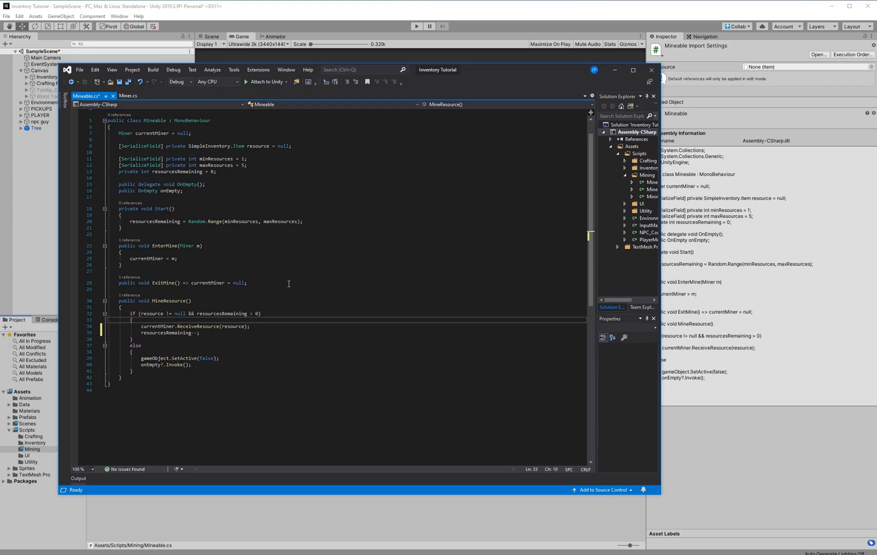
Declare "[SerializeField] private float miningTime = 1.0f;" in its own group below the resourcesRemaining field
{"action": "left_click", "coordinate": [292, 147]}
{"action": "left_click", "coordinate": [288, 158]}
{"action": "key", "text": "Down"}
{"action": "key", "text": "Down"}
{"action": "key", "text": "Return"}
{"action": "key", "text": "Return"}
{"action": "type", "text": "[serializeField] floa"}
{"action": "key", "text": "BackSpace"}
{"action": "key", "text": "BackSpace"}
{"action": "key", "text": "BackSpace"}
{"action": "key", "text": "BackSpace"}
{"action": "type", "text": "pri"}
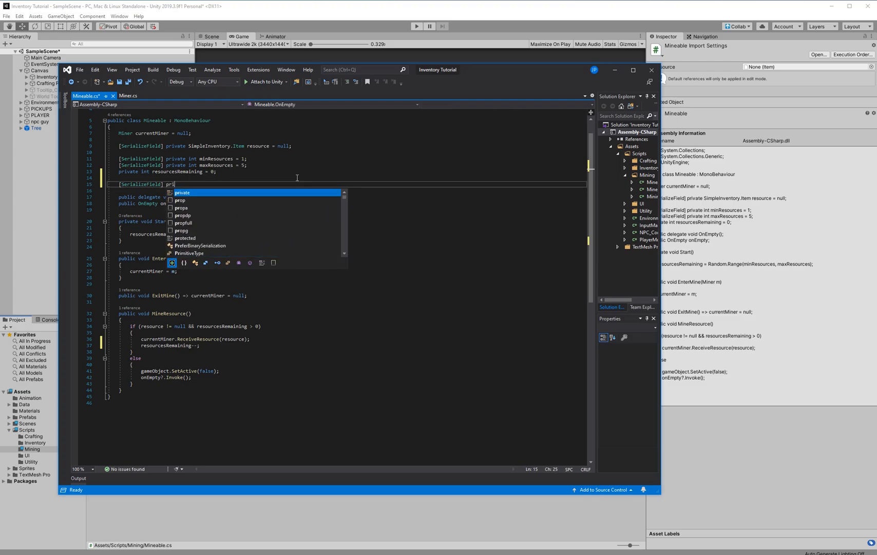
{"action": "type", "text": "vate float mining"}
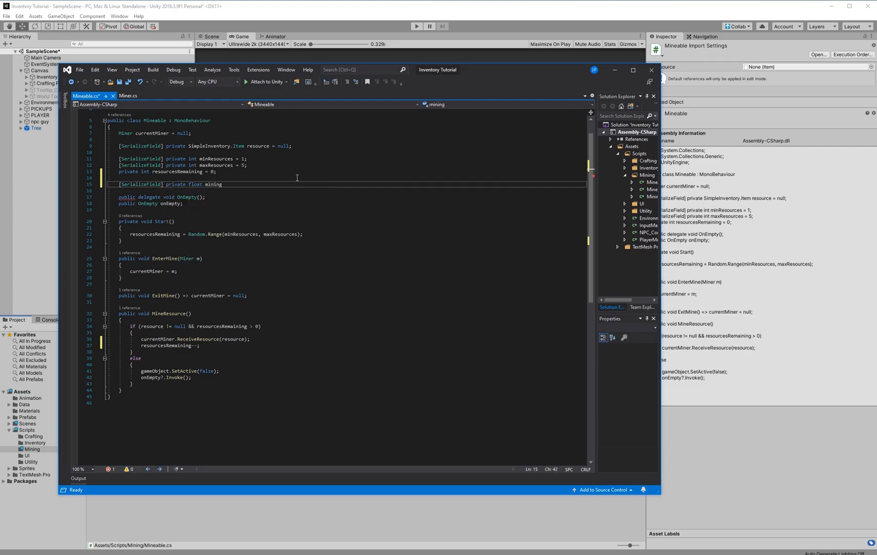
{"action": "type", "text": "Time = 1.0f;"}
Add the public getter "public float MiningTime => miningTime;" below the miningTime field
{"action": "key", "text": "Return"}
{"action": "type", "text": "pu"}
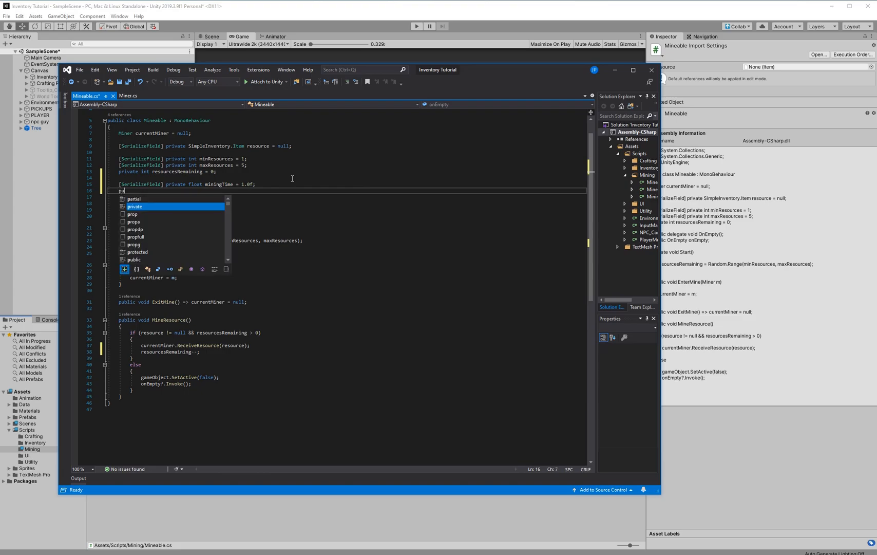
{"action": "type", "text": "blic float "}
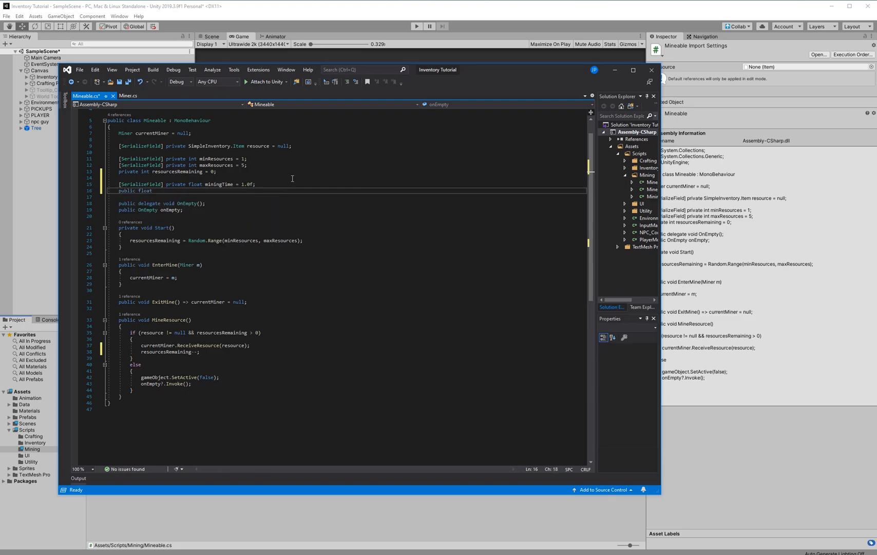
{"action": "type", "text": "MiningTime => miningTime;"}
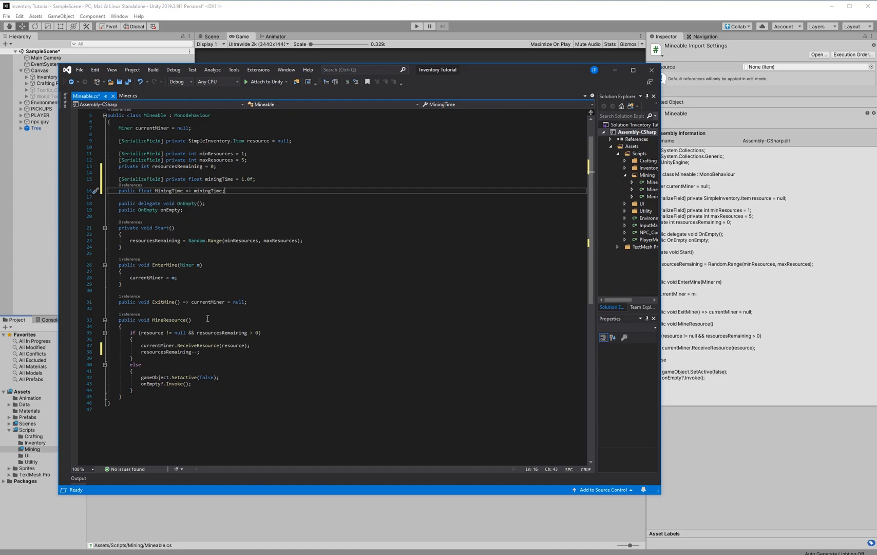
Declare "private float countdown = 0f;" directly below the miningTime field
{"action": "left_click", "coordinate": [259, 178]}
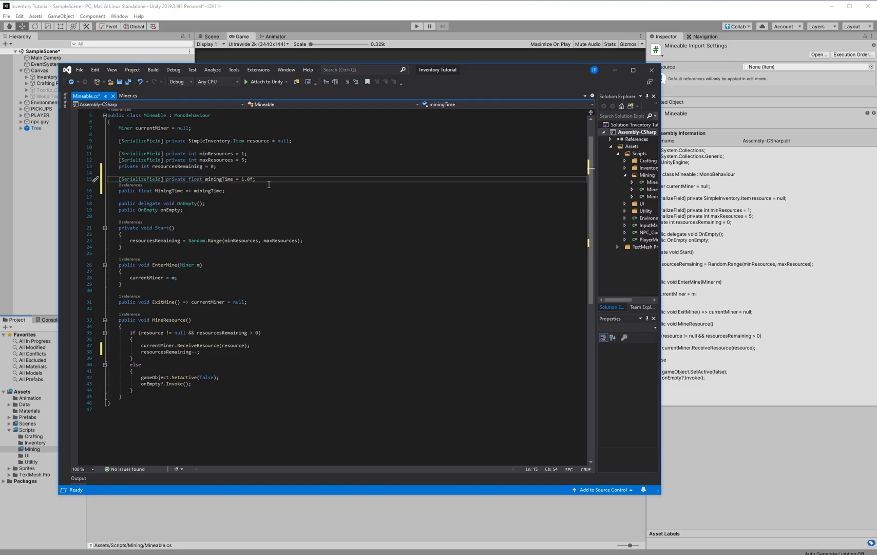
{"action": "key", "text": "Return"}
{"action": "type", "text": "private gfl"}
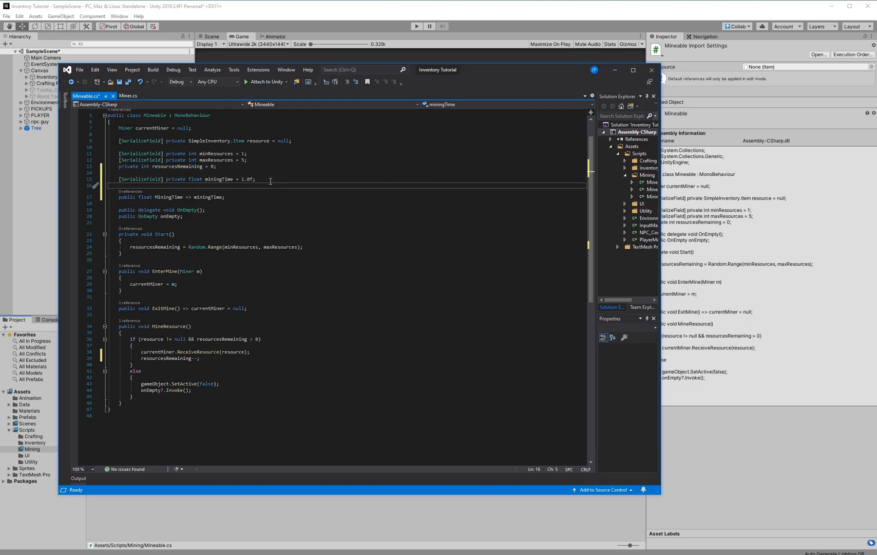
{"action": "key", "text": "BackSpace"}
{"action": "key", "text": "BackSpace"}
{"action": "key", "text": "BackSpace"}
{"action": "type", "text": "float countdown = 0"}
{"action": "type", "text": ";"}
{"action": "left_click", "coordinate": [195, 185]}
{"action": "type", "text": "f"}
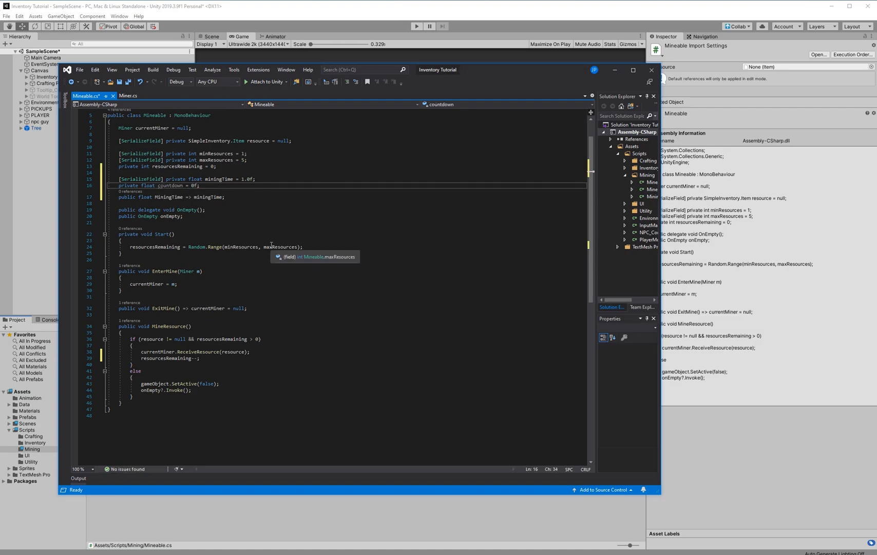
{"action": "left_click", "coordinate": [399, 236]}
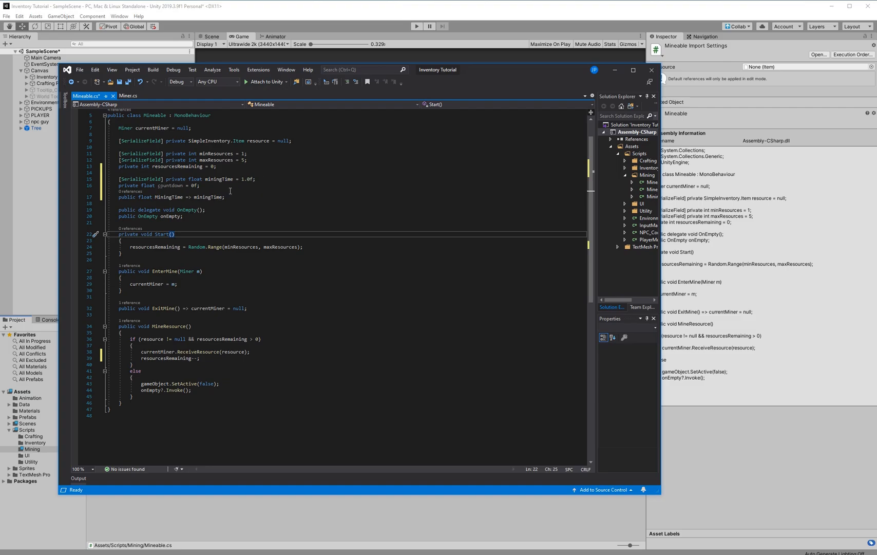
Insert a "return;" statement directly under the resource check at the start of MineResource
{"action": "left_click", "coordinate": [290, 327]}
{"action": "left_click", "coordinate": [294, 333]}
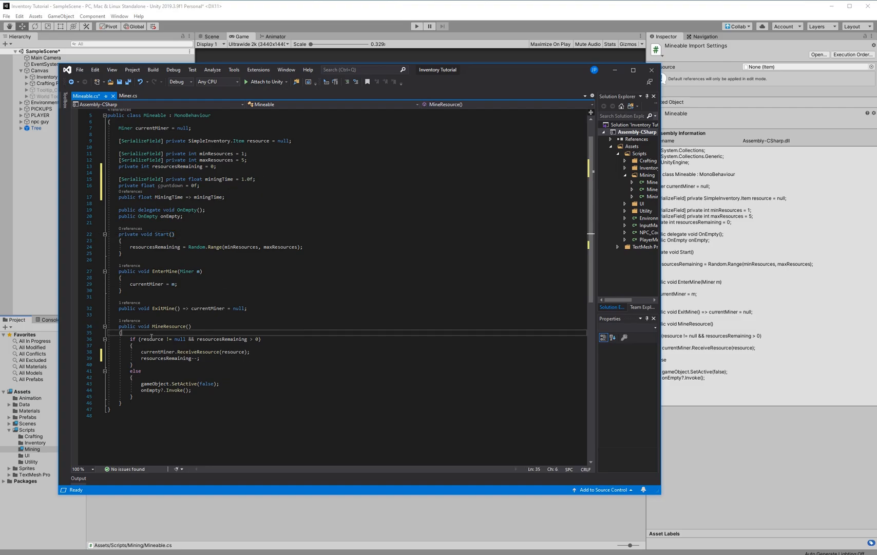
{"action": "left_click", "coordinate": [292, 327]}
{"action": "left_click", "coordinate": [292, 332]}
{"action": "left_click", "coordinate": [260, 339]}
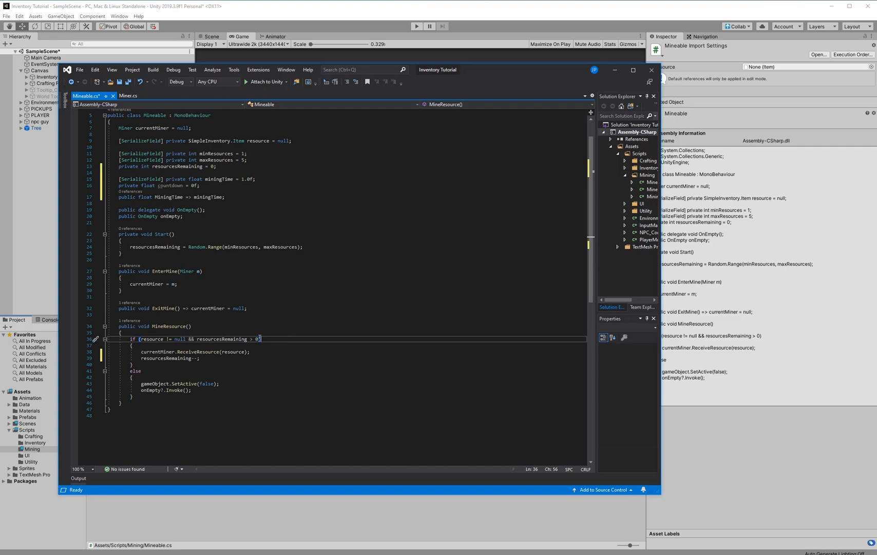
{"action": "type", "text": ")"}
{"action": "key", "text": "Return"}
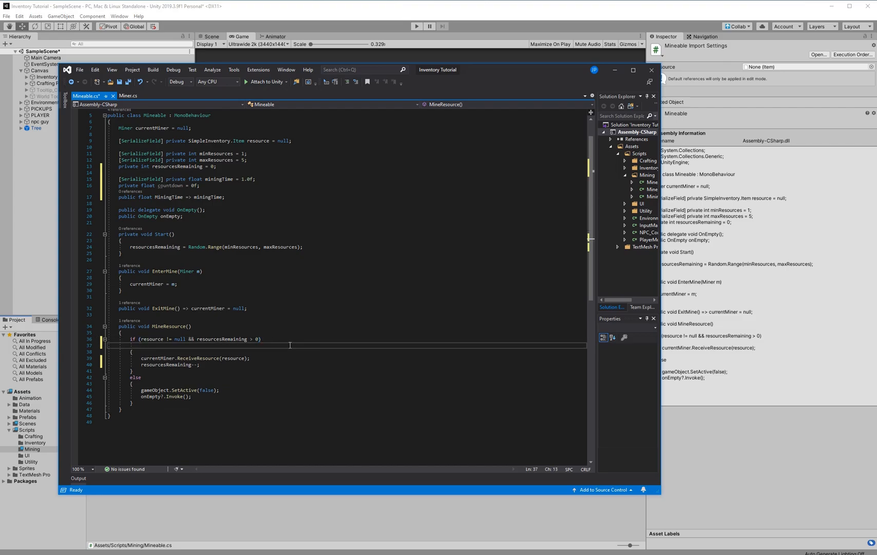
{"action": "type", "text": "return;"}
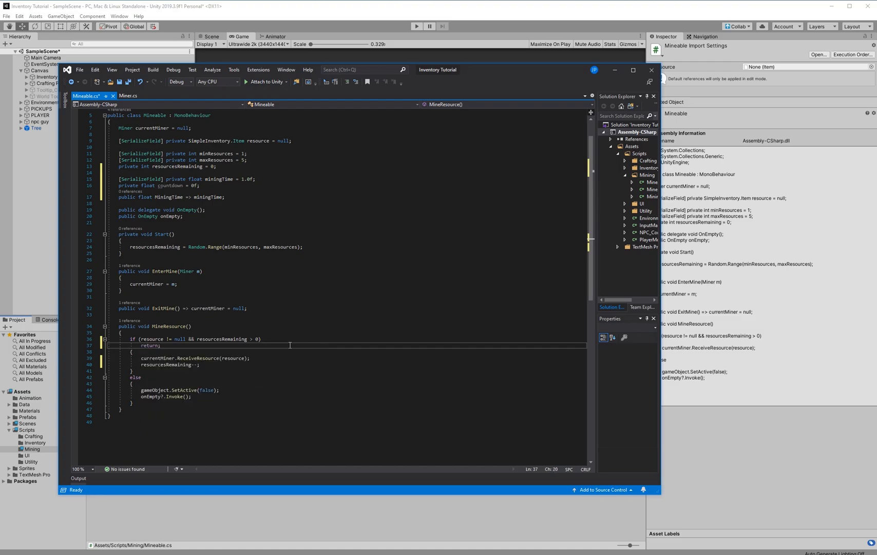
Add the condition "else if (countdown >= miningTime)" above the block that gives the miner the resource
{"action": "key", "text": "Return"}
{"action": "type", "text": "else"}
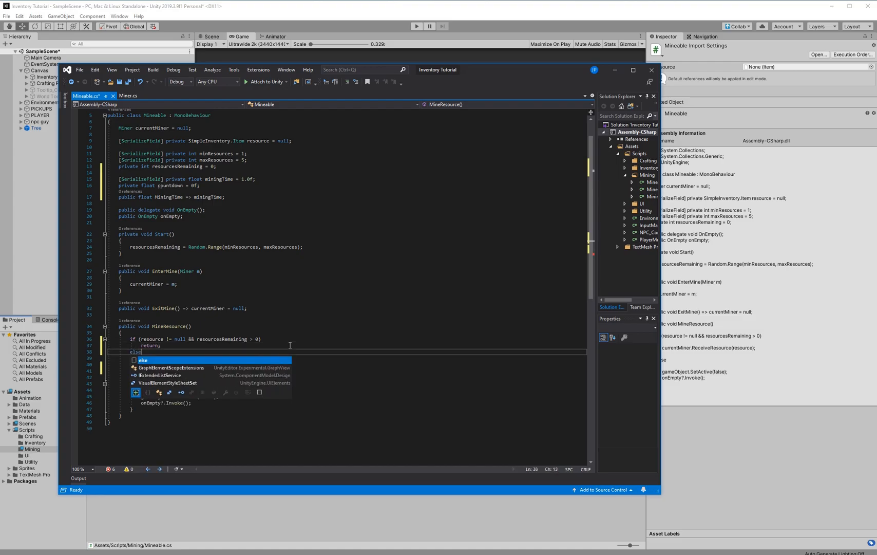
{"action": "type", "text": " if (countdown >="}
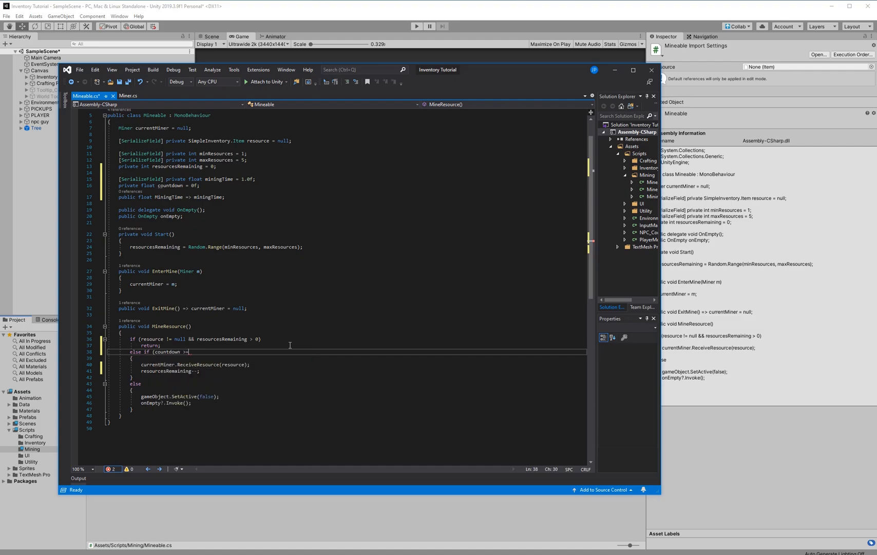
{"action": "key", "text": "BackSpace"}
{"action": "type", "text": "miningTime)"}
{"action": "key", "text": "Return"}
{"action": "key", "text": "BackSpace"}
{"action": "key", "text": "BackSpace"}
{"action": "key", "text": "BackSpace"}
{"action": "key", "text": "BackSpace"}
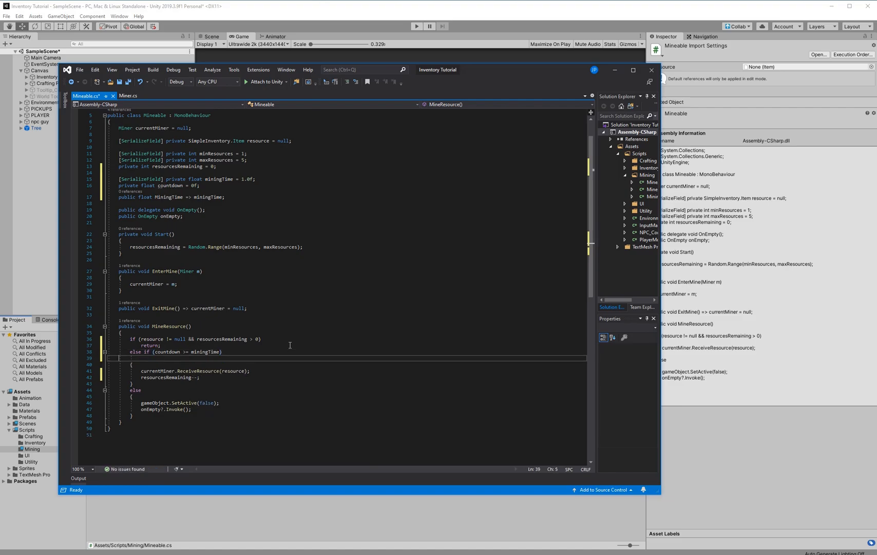
Insert "countdown += Time.deltaTime;" on its own line between the return statement and the mining time condition
{"action": "key", "text": "Up"}
{"action": "key", "text": "Return"}
{"action": "key", "text": "Return"}
{"action": "key", "text": "Return"}
{"action": "key", "text": "Up"}
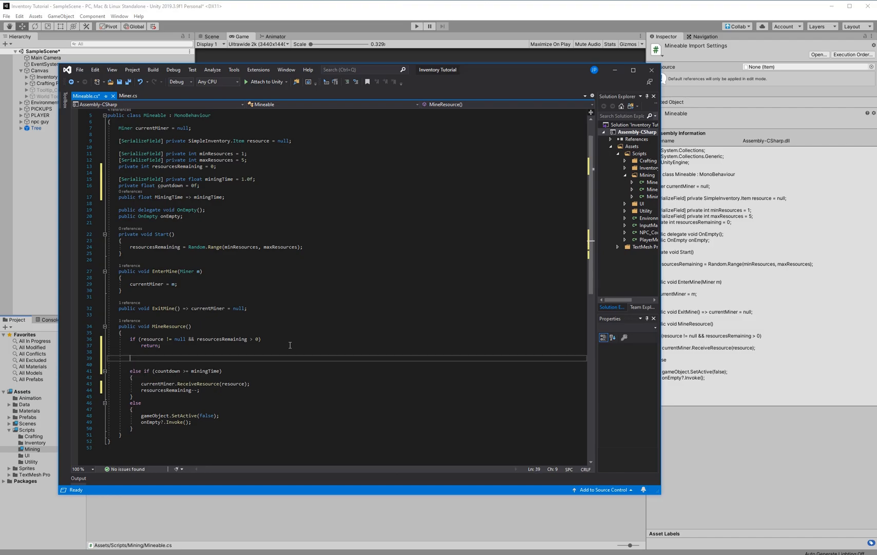
{"action": "type", "text": "countdown += Time.deltaTime "}
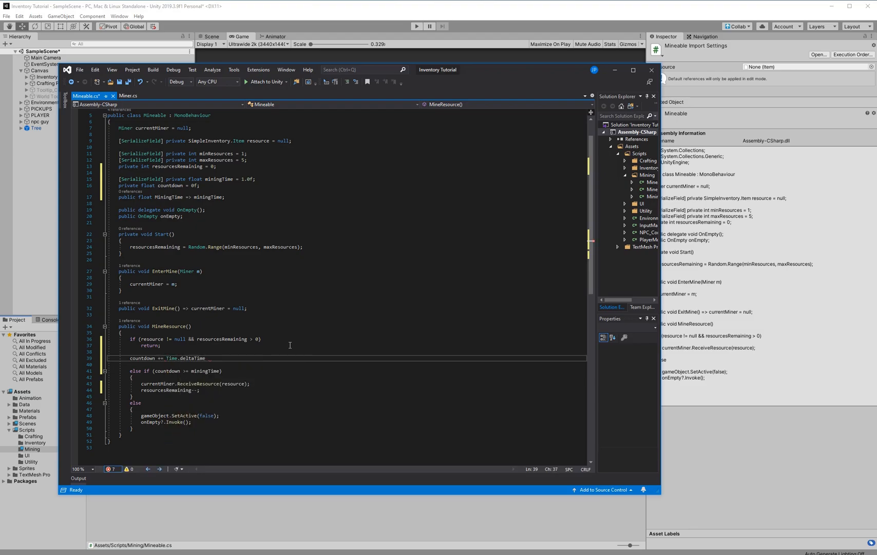
{"action": "type", "text": ";"}
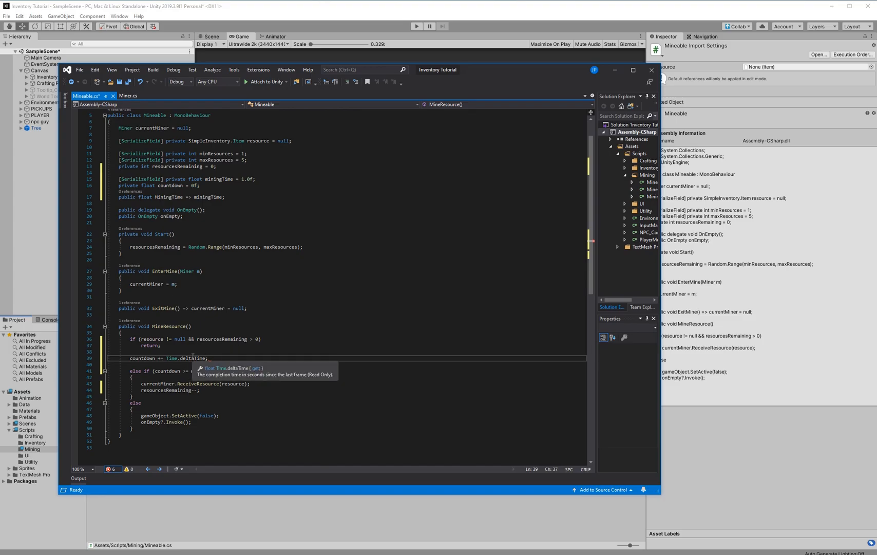
Turn the mining time condition from an else-if into a standalone if statement
{"action": "left_click", "coordinate": [220, 416]}
{"action": "left_click", "coordinate": [218, 359]}
{"action": "left_click", "coordinate": [138, 371]}
{"action": "double_click", "coordinate": [140, 371]}
{"action": "key", "text": "Delete"}
{"action": "key", "text": "Delete"}
{"action": "left_click", "coordinate": [250, 361]}
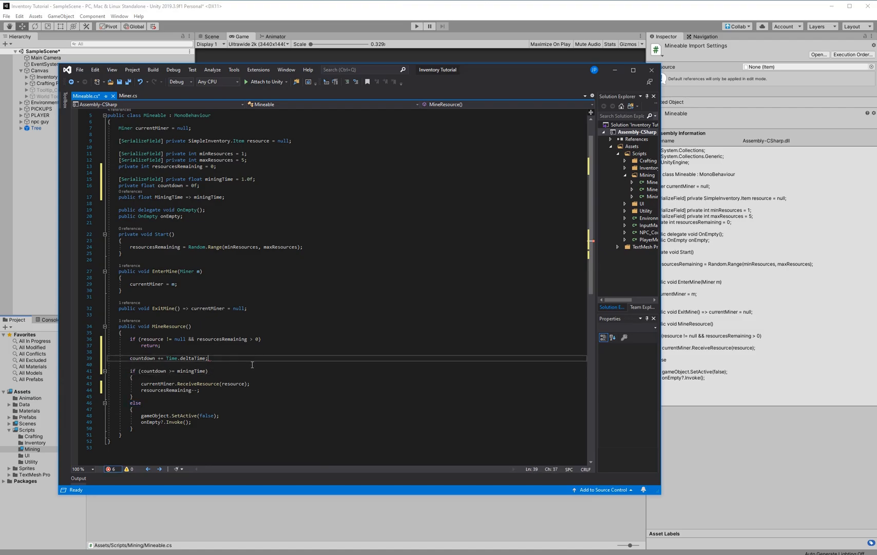
Add "countdown = 0;" at the start of the mining time block, followed by a blank line
{"action": "left_click", "coordinate": [258, 389]}
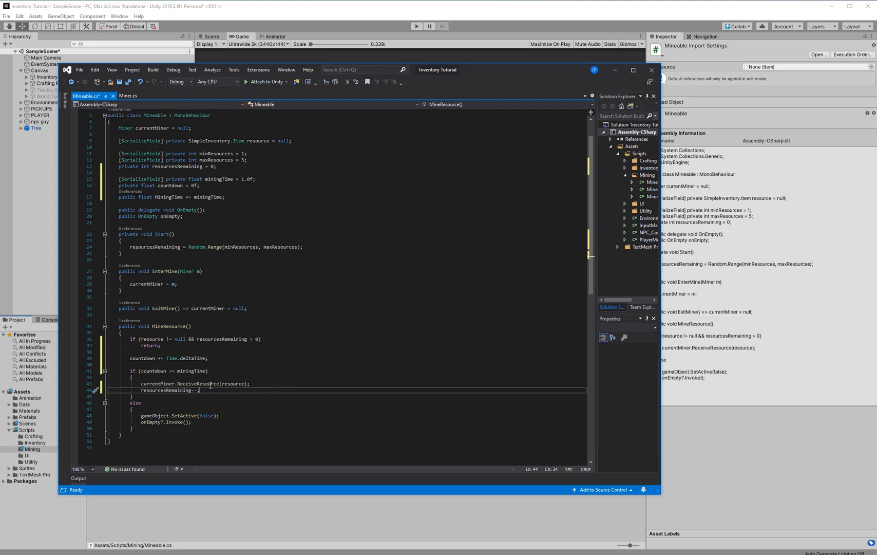
{"action": "left_click", "coordinate": [261, 384]}
{"action": "left_click", "coordinate": [262, 379]}
{"action": "key", "text": "Return"}
{"action": "type", "text": "countdown = 0;"}
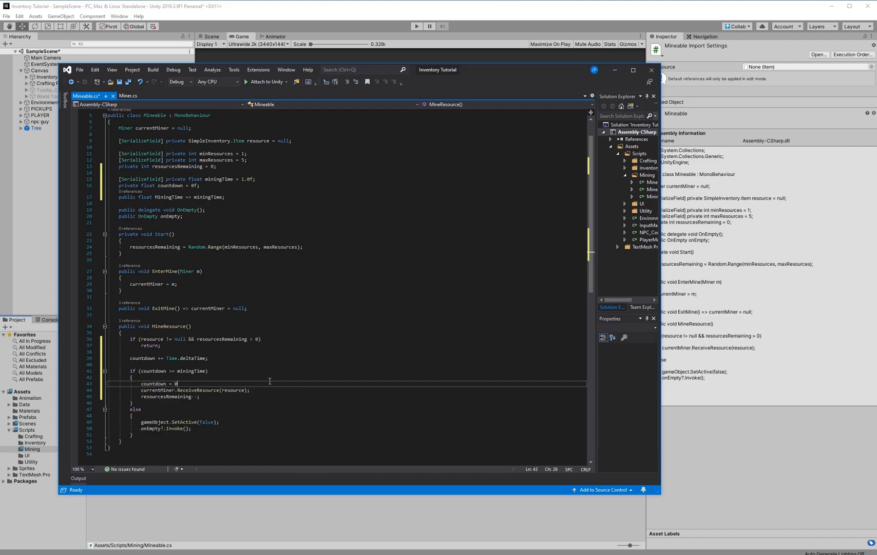
{"action": "key", "text": "Return"}
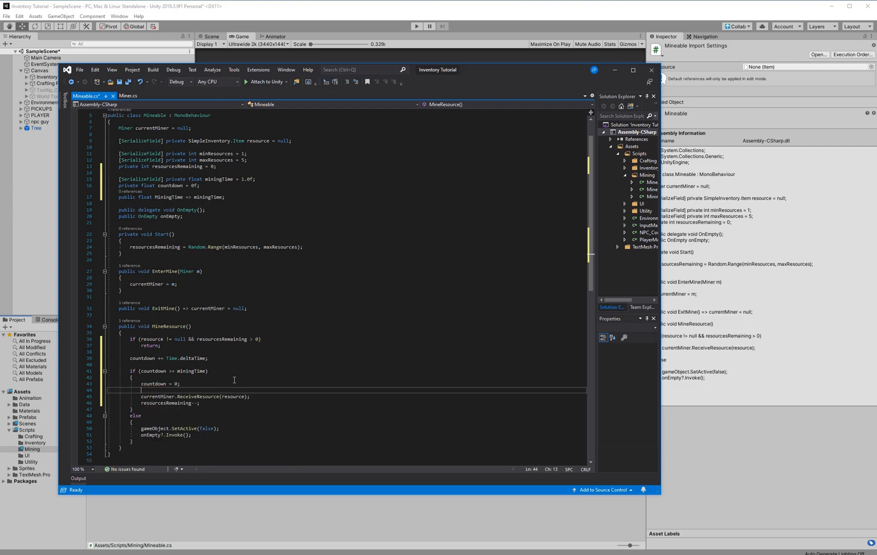
Replace the else above the gameObject.SetActive(false) block with a separate "if (resourcesRemaining == 0)" condition
{"action": "scroll", "coordinate": [217, 382], "scroll_direction": "down", "scroll_amount": 1}
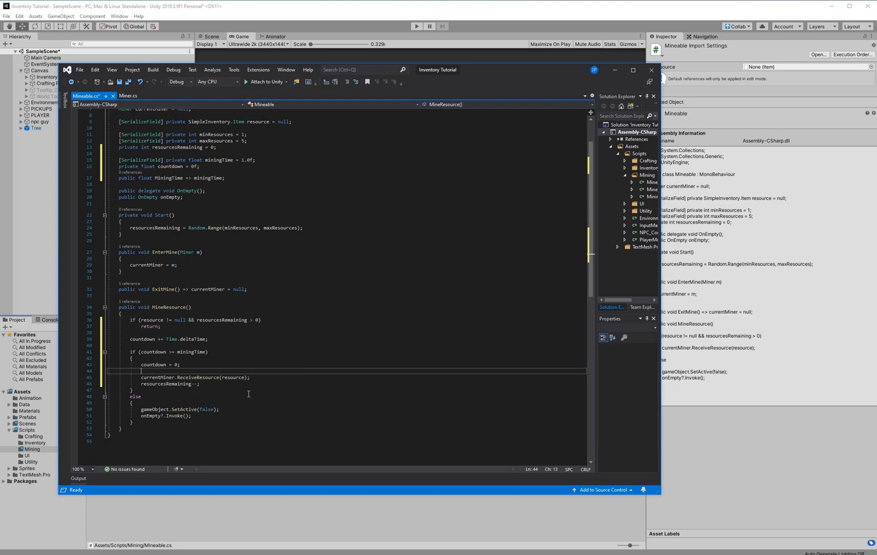
{"action": "left_click", "coordinate": [198, 397]}
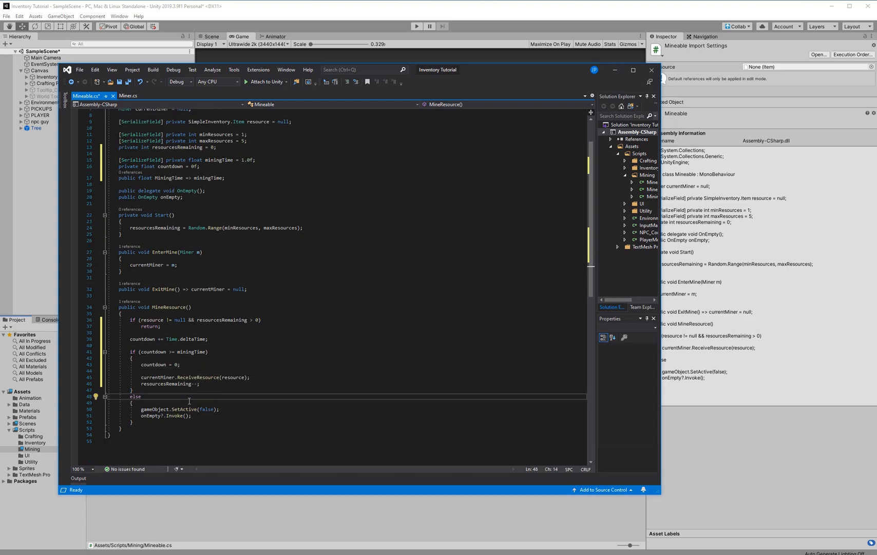
{"action": "double_click", "coordinate": [136, 397]}
{"action": "key", "text": "Return"}
{"action": "type", "text": "if (resourc"}
{"action": "key", "text": "BackSpace"}
{"action": "key", "text": "BackSpace"}
{"action": "key", "text": "BackSpace"}
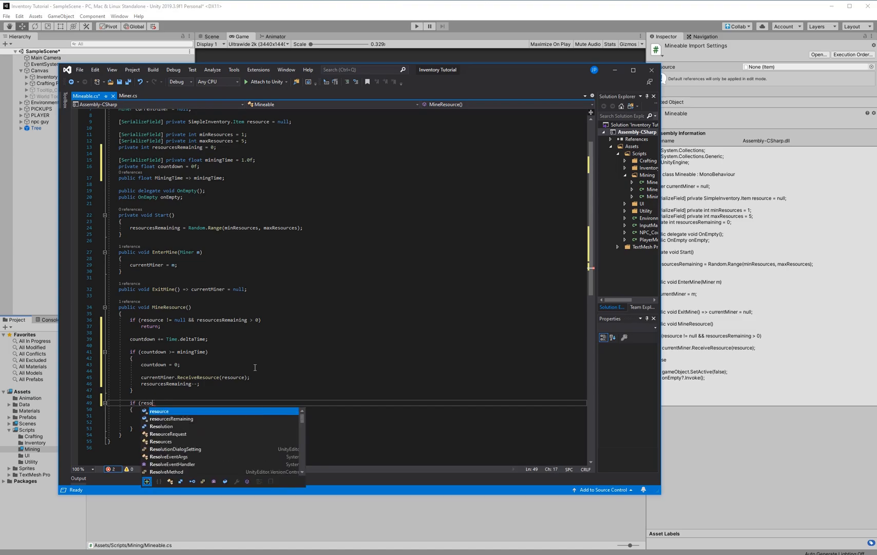
{"action": "type", "text": "urcesRemaining == 0)"}
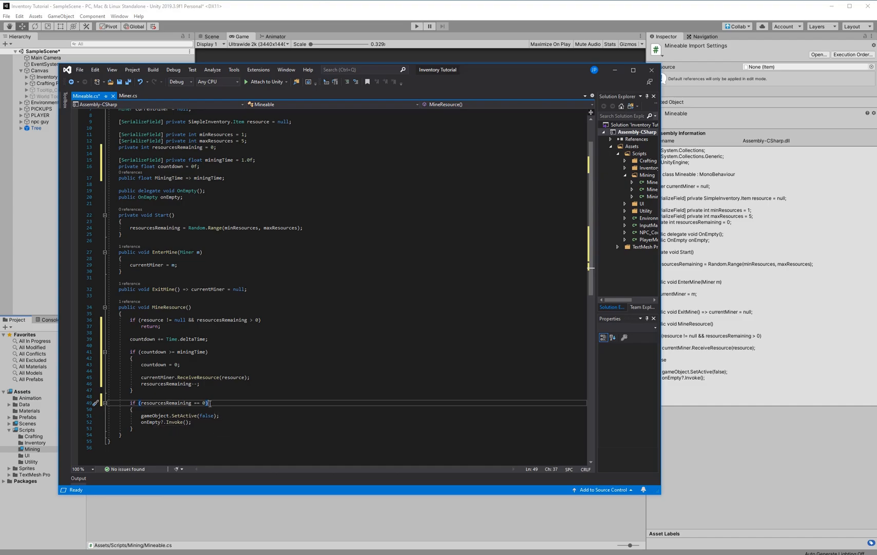
{"action": "left_click", "coordinate": [234, 370]}
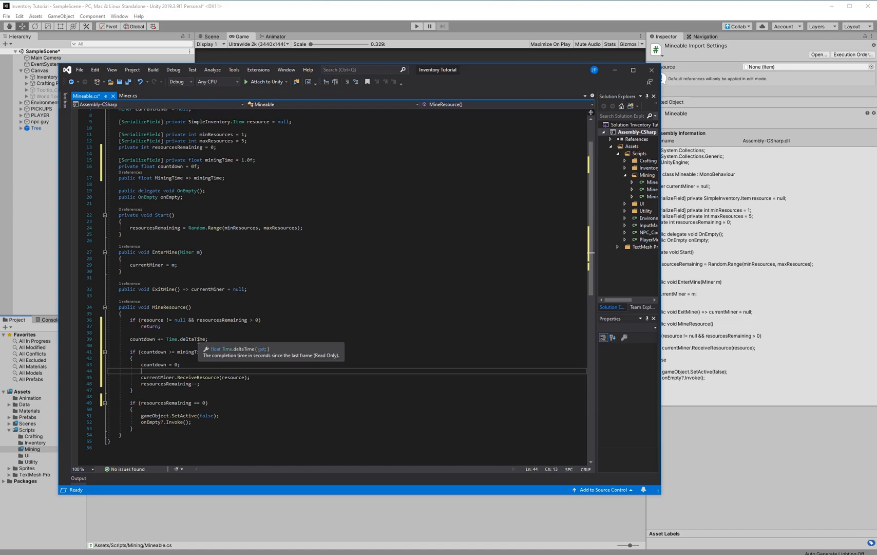
In the Miner script, add "[SerializeField] private float miningSpeed = 2.0f;" below the currentMine field
{"action": "left_click", "coordinate": [120, 98]}
{"action": "scroll", "coordinate": [223, 181], "scroll_direction": "up", "scroll_amount": 4}
{"action": "scroll", "coordinate": [222, 181], "scroll_direction": "up", "scroll_amount": 6}
{"action": "left_click", "coordinate": [291, 182]}
{"action": "key", "text": "Return"}
{"action": "type", "text": "[SerializeField"}
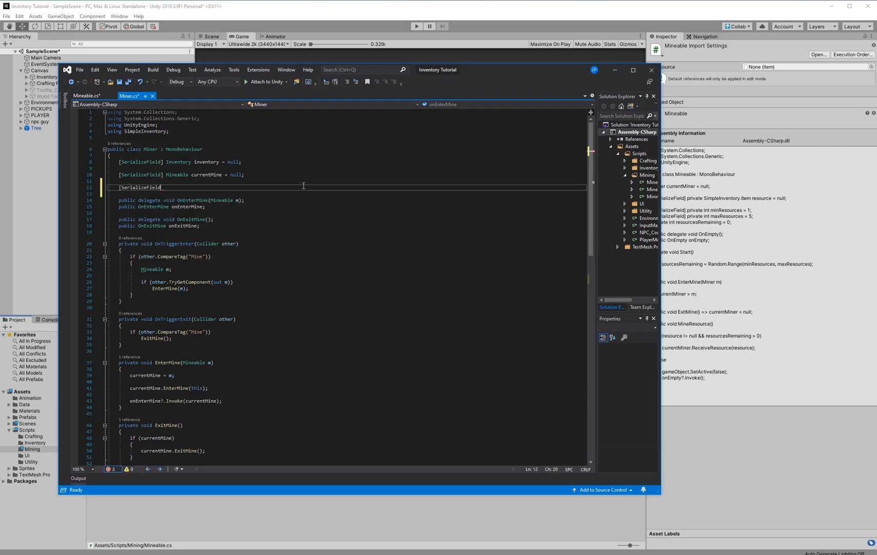
{"action": "type", "text": "] priv"}
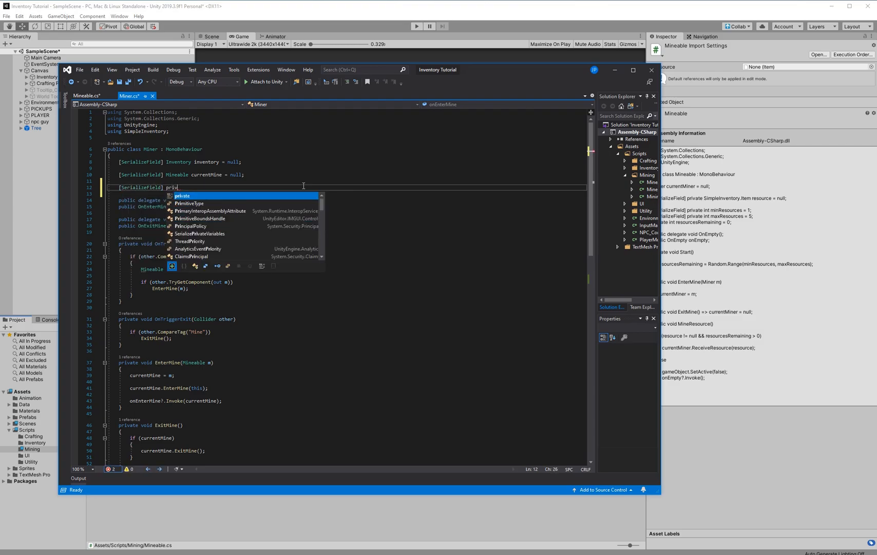
{"action": "type", "text": "ate float"}
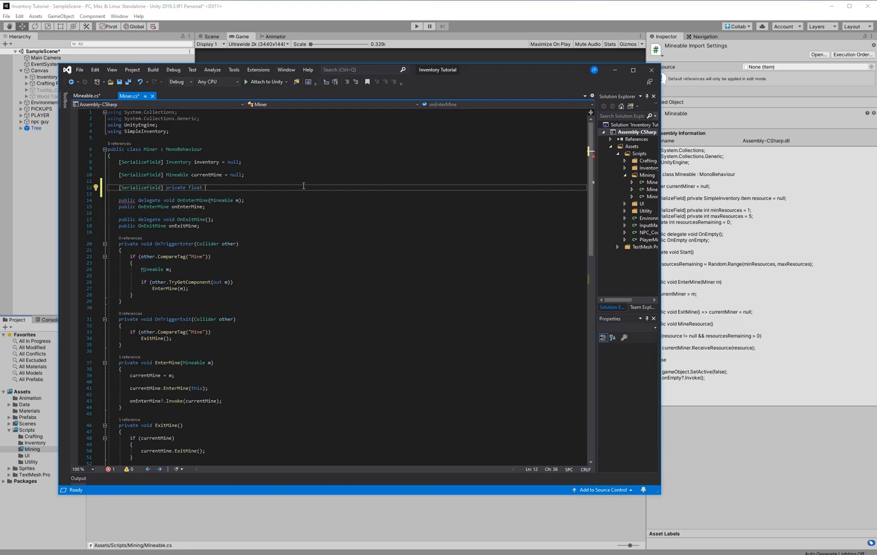
{"action": "type", "text": "miningspeed = 2.0f;"}
Add the public getter "public float MiningSpeed => miningSpeed;" under the miningSpeed field and save the Miner script
{"action": "key", "text": "Return"}
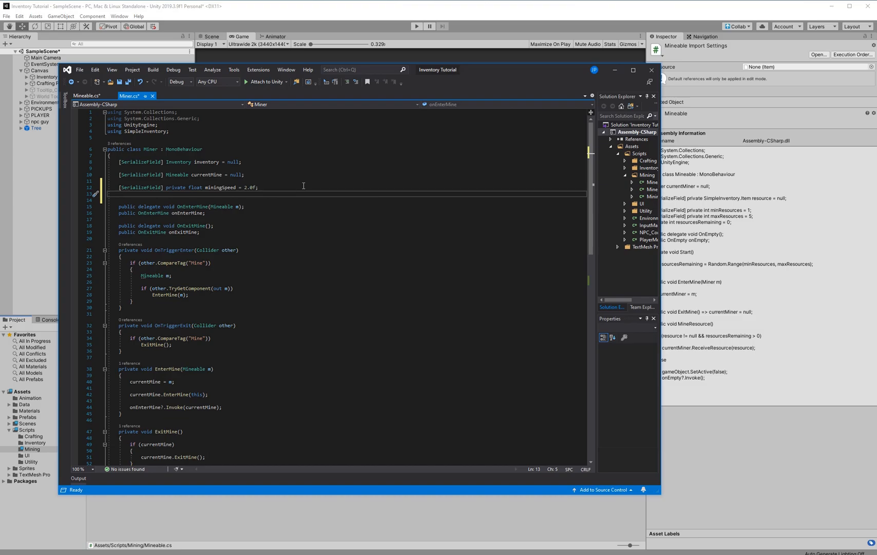
{"action": "type", "text": "public float MiningSpeed ="}
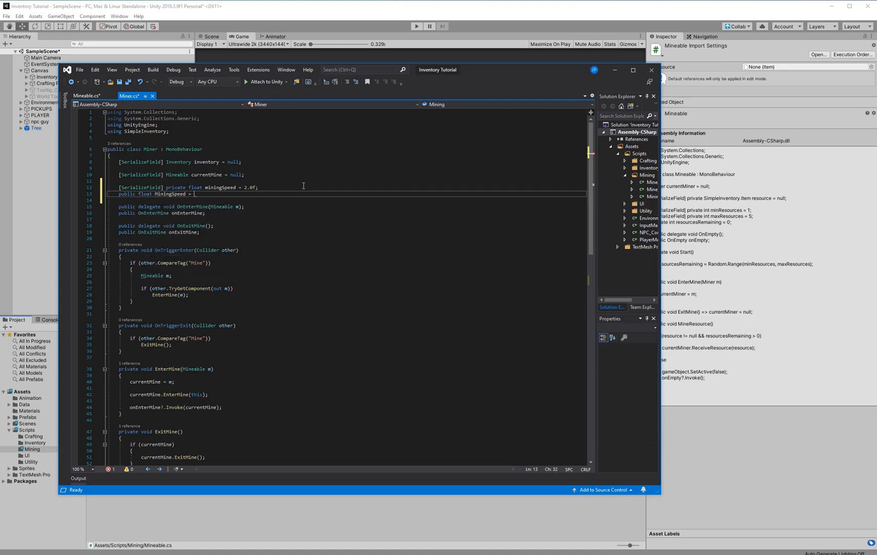
{"action": "type", "text": "> mineable;"}
{"action": "key", "text": "BackSpace"}
{"action": "key", "text": "BackSpace"}
{"action": "key", "text": "BackSpace"}
{"action": "key", "text": "BackSpace"}
{"action": "key", "text": "BackSpace"}
{"action": "key", "text": "BackSpace"}
{"action": "key", "text": "BackSpace"}
{"action": "type", "text": "miningSpeed;"}
{"action": "key", "text": "ctrl+s"}
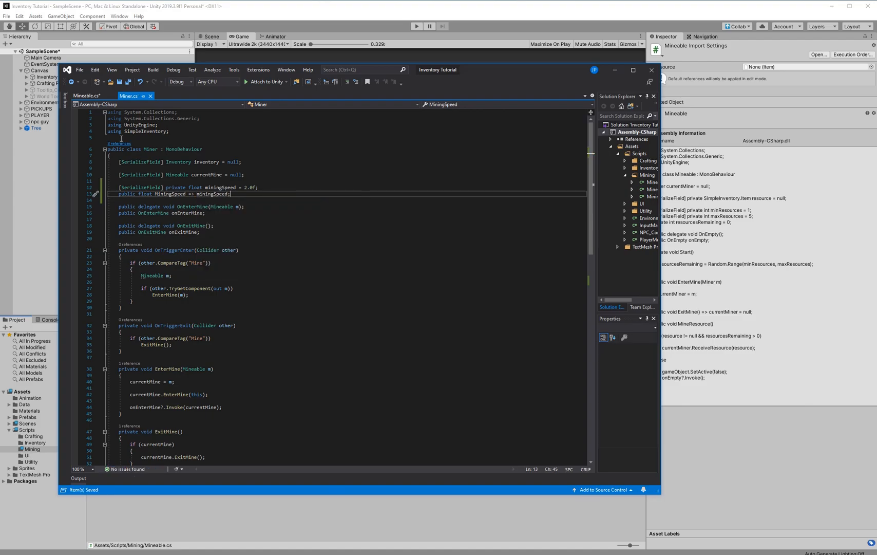
In the Mineable script, multiply Time.deltaTime by currentMiner.MiningSpeed in the countdown increment and save the file
{"action": "left_click", "coordinate": [84, 96]}
{"action": "left_click", "coordinate": [265, 364]}
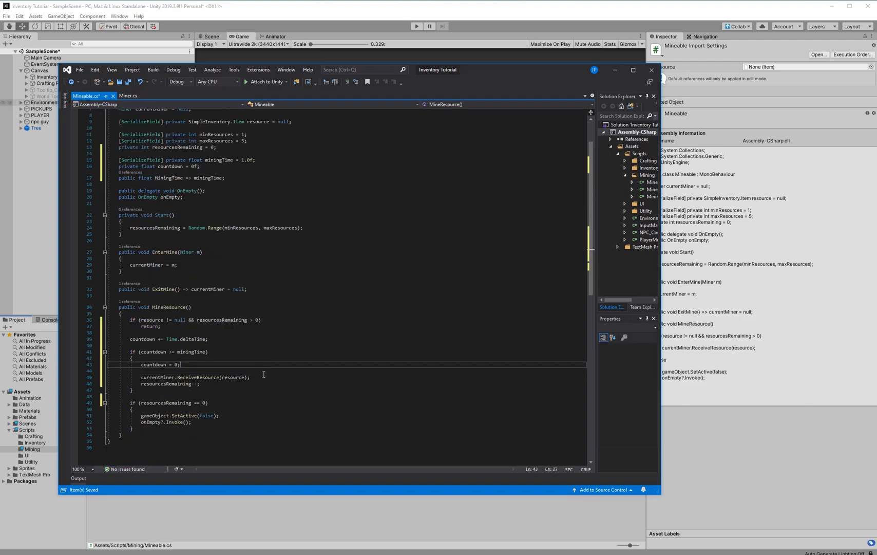
{"action": "left_click", "coordinate": [209, 340]}
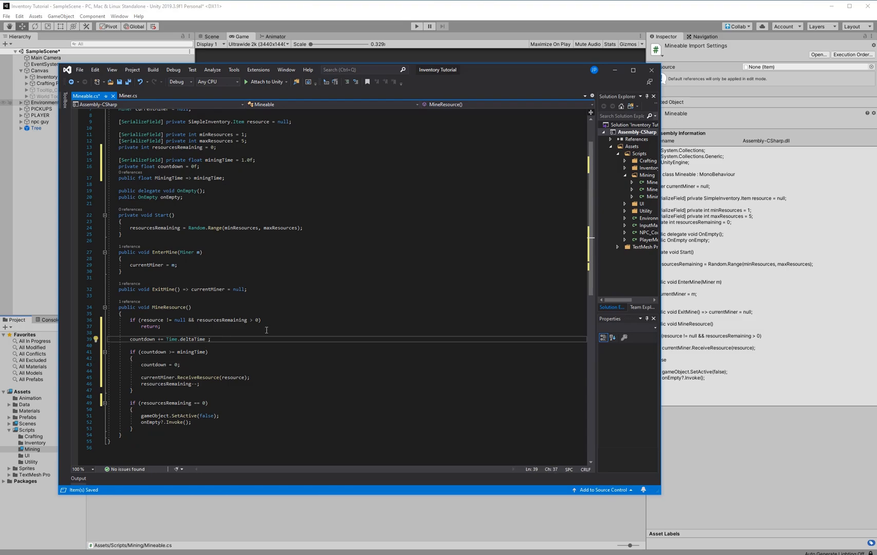
{"action": "type", "text": "* miner"}
{"action": "key", "text": "Down"}
{"action": "key", "text": "Down"}
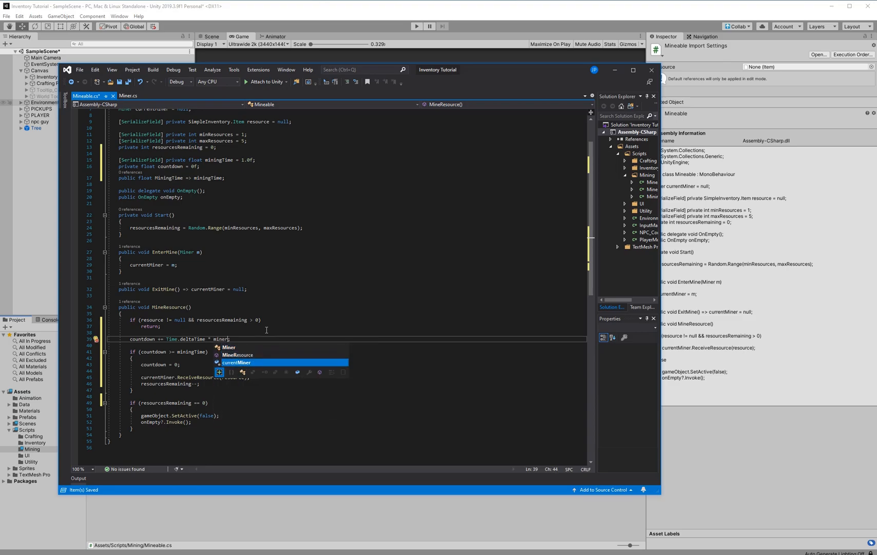
{"action": "type", "text": "."}
{"action": "type", "text": ";"}
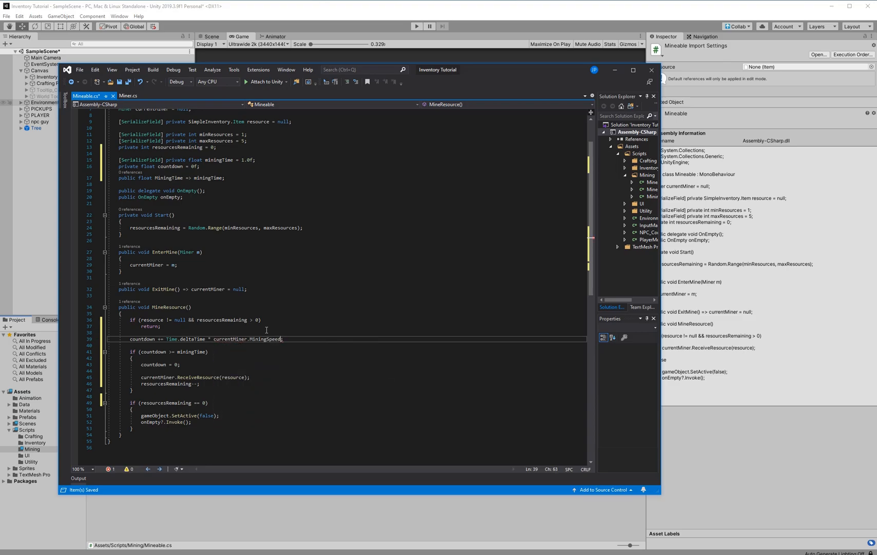
{"action": "key", "text": "Down"}
{"action": "key", "text": "Down"}
{"action": "key", "text": "Down"}
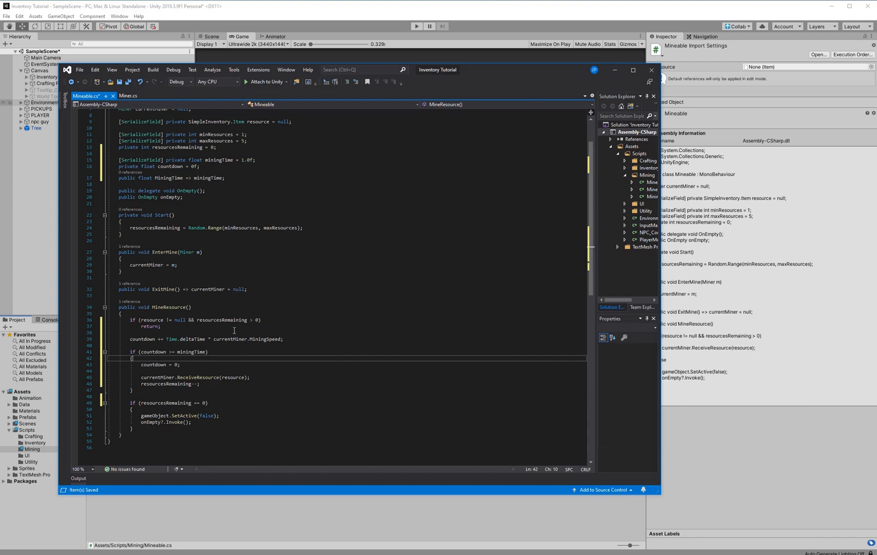
{"action": "key", "text": "ctrl+s"}
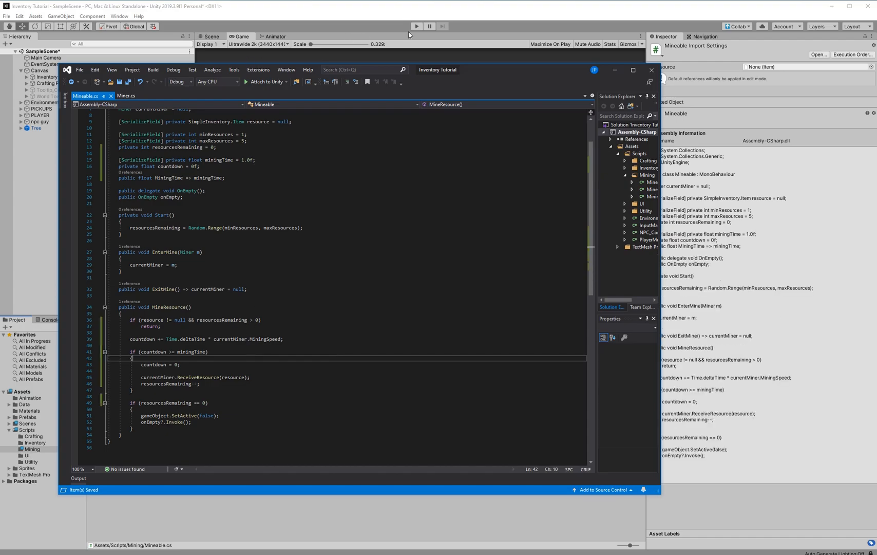
Switch to Unity, run the game, move the player to the tree and check the PLAYER's Miner component
{"action": "left_click", "coordinate": [419, 24]}
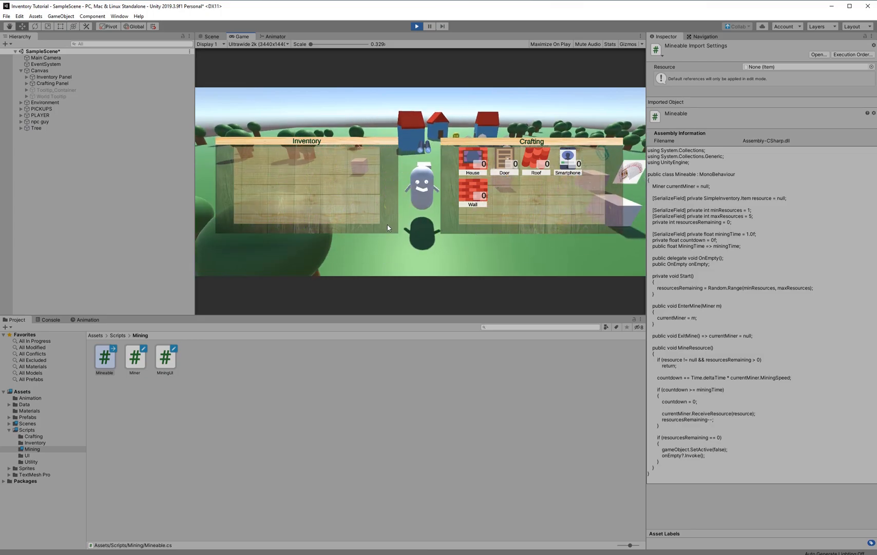
{"action": "left_click", "coordinate": [416, 249]}
{"action": "key", "text": "i"}
{"action": "key", "text": "i"}
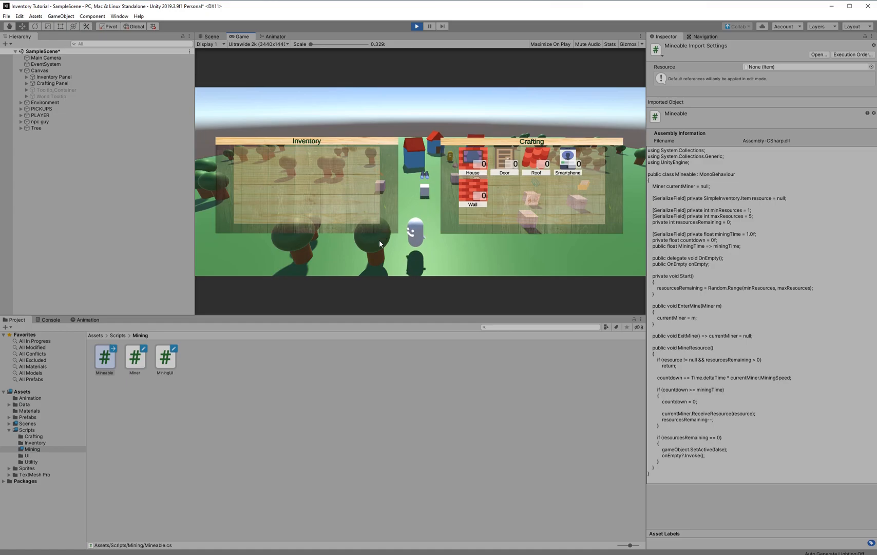
{"action": "key", "text": "a"}
{"action": "key", "text": "s"}
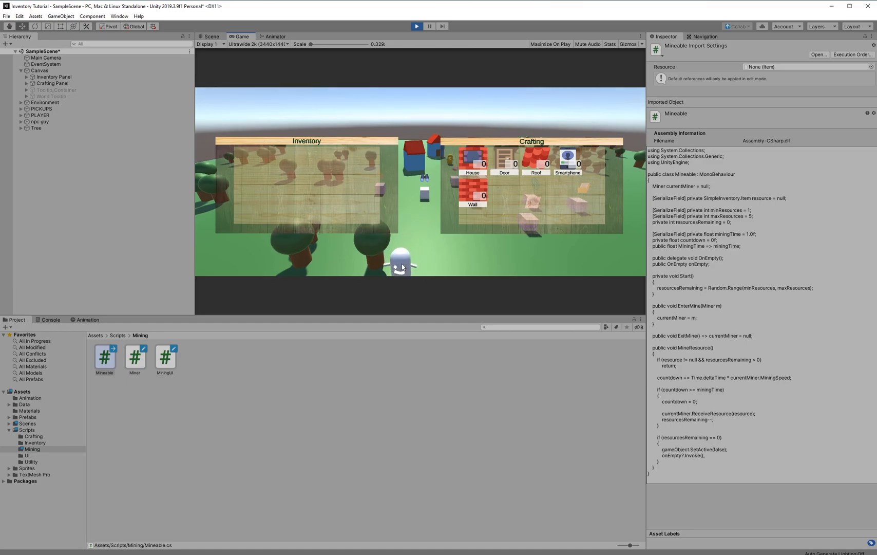
{"action": "key", "text": "s"}
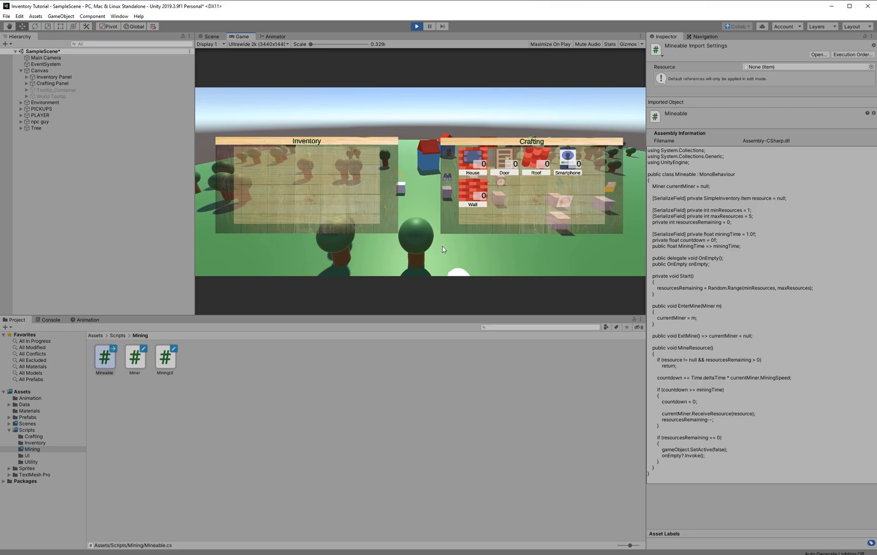
{"action": "key", "text": "a"}
{"action": "key", "text": "w"}
{"action": "key", "text": "w"}
{"action": "key", "text": "s"}
{"action": "left_click", "coordinate": [40, 116]}
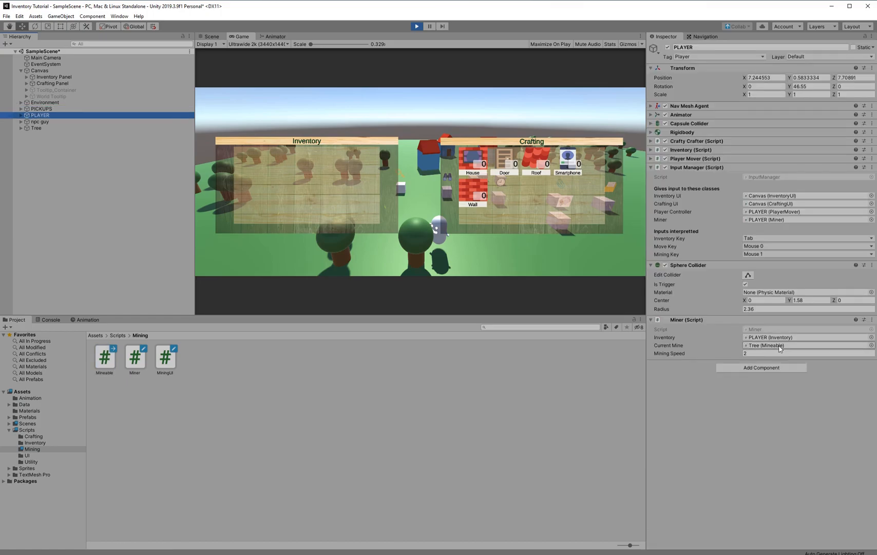
{"action": "left_click", "coordinate": [422, 236]}
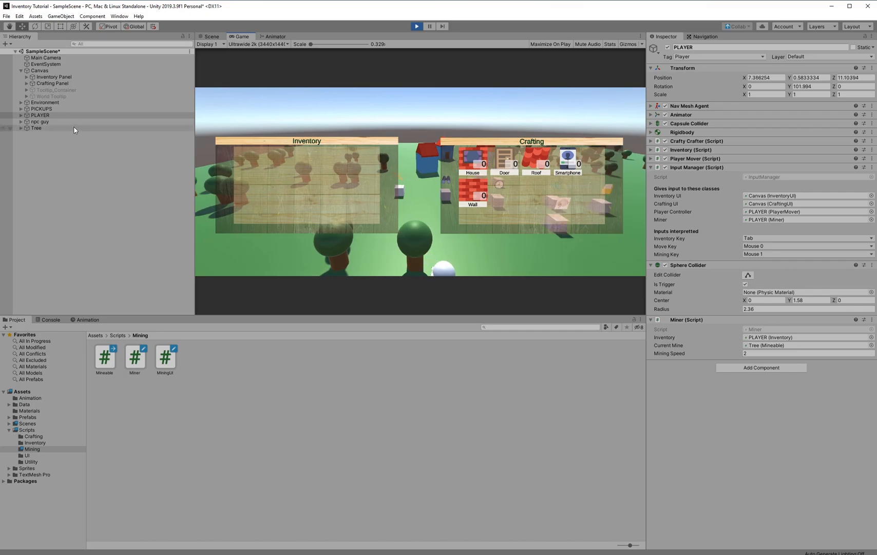
Select the Tree object and switch the Inspector to Debug mode to expose its private Mineable fields
{"action": "left_click", "coordinate": [97, 129]}
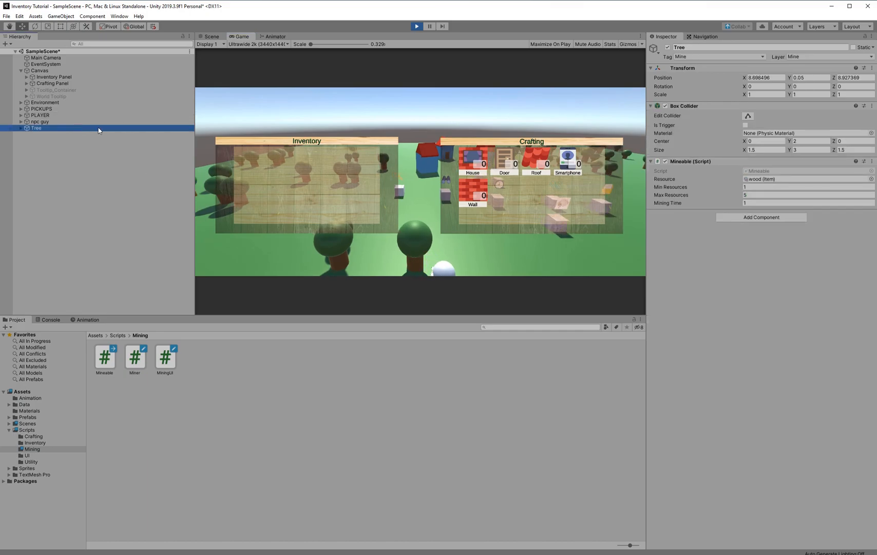
{"action": "left_click", "coordinate": [793, 179]}
{"action": "left_click", "coordinate": [872, 36]}
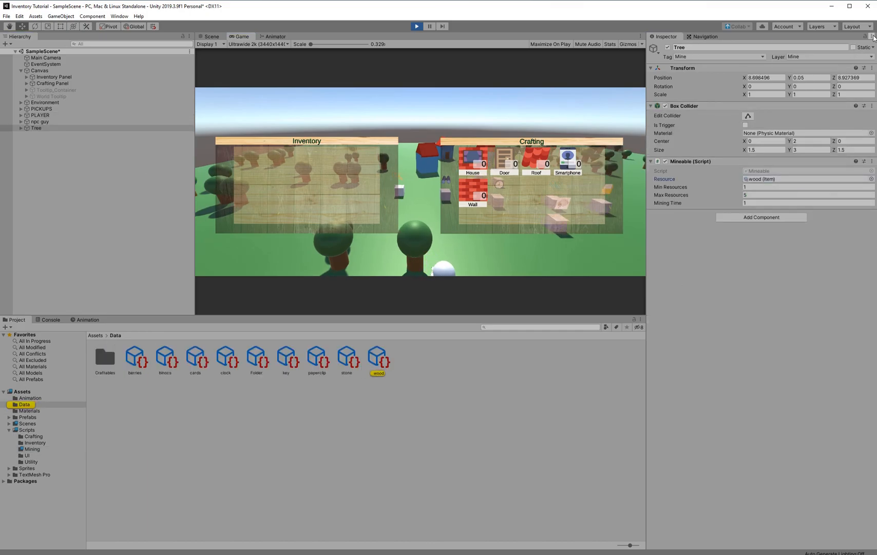
{"action": "left_click", "coordinate": [791, 52]}
{"action": "left_click", "coordinate": [762, 314]}
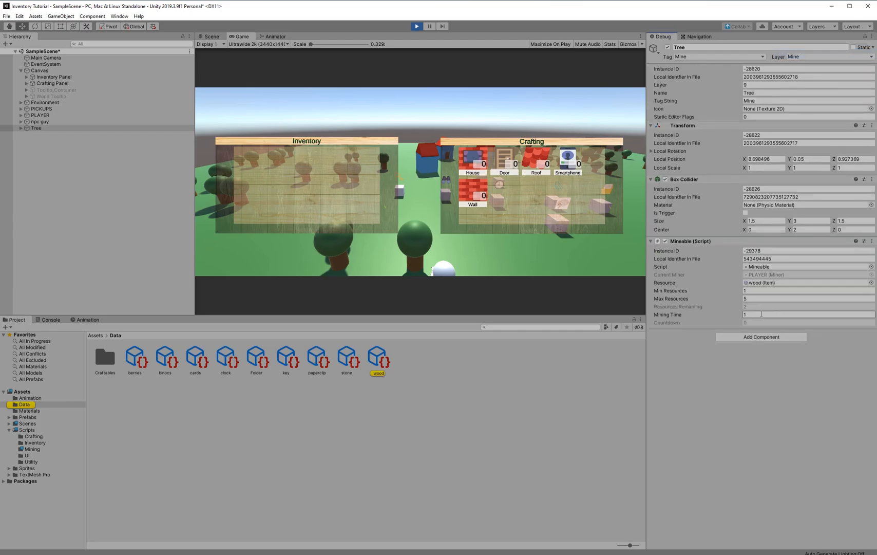
Test mining by moving the player around the tree while watching its Mineable values, and stop the game
{"action": "left_click", "coordinate": [397, 251]}
{"action": "key", "text": "s"}
{"action": "key", "text": "w"}
{"action": "key", "text": "w"}
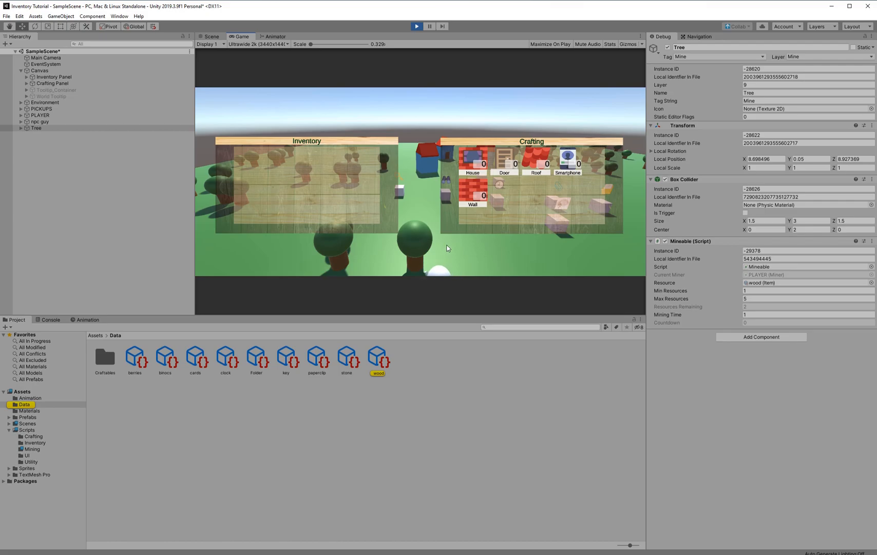
{"action": "key", "text": "s"}
{"action": "key", "text": "w"}
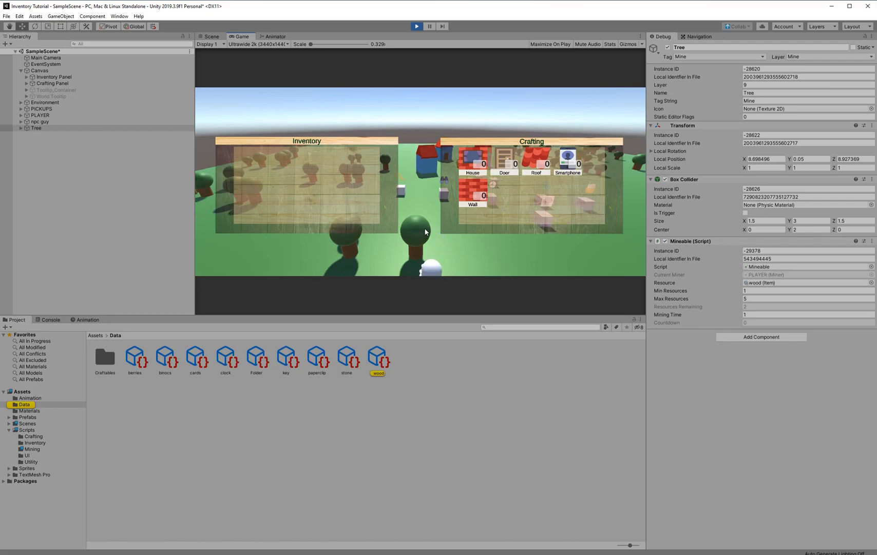
{"action": "key", "text": "w"}
{"action": "key", "text": "s"}
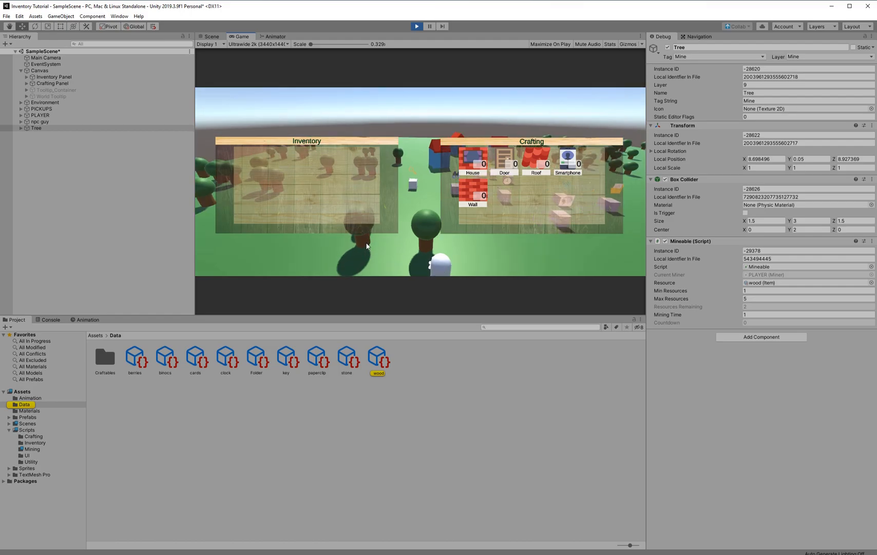
{"action": "key", "text": "d"}
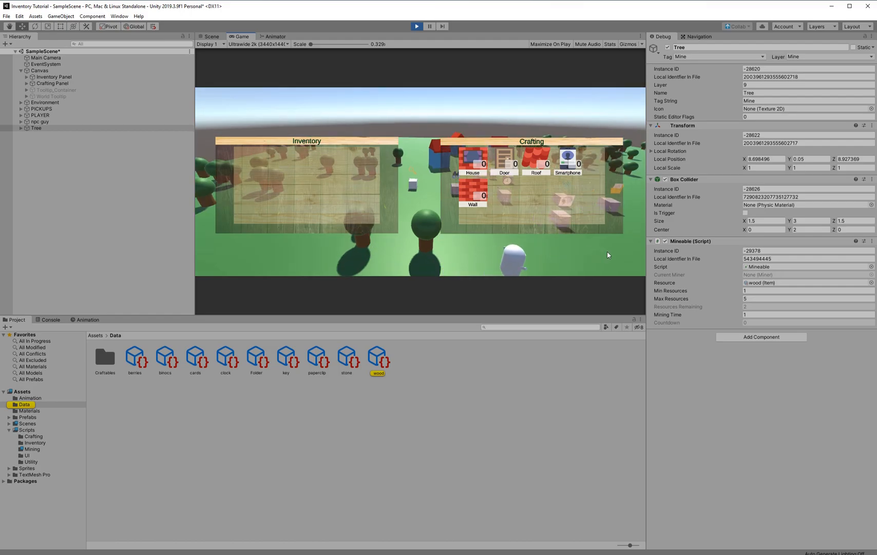
{"action": "left_click", "coordinate": [446, 244]}
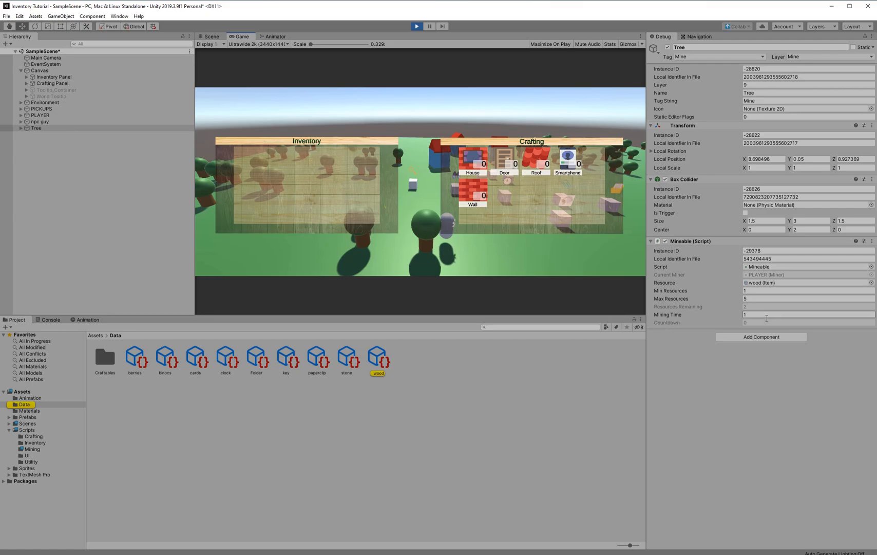
{"action": "left_click", "coordinate": [417, 26]}
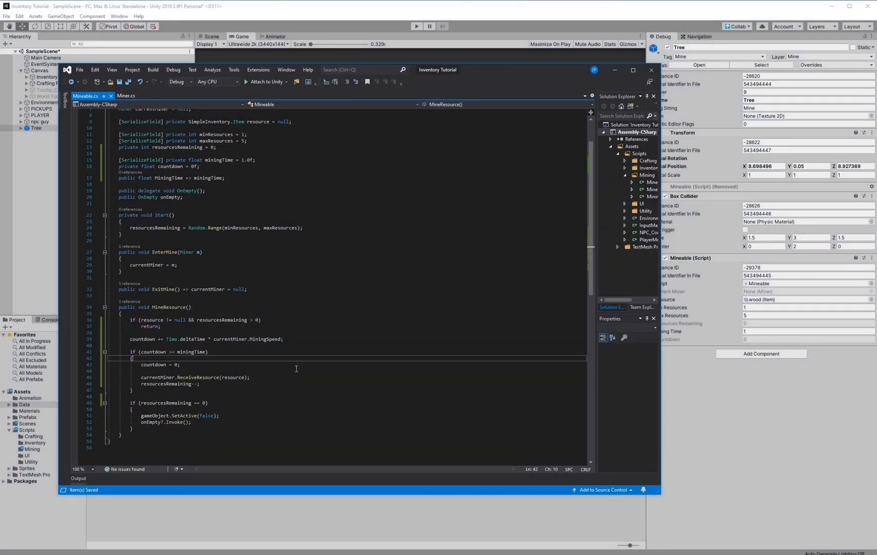
In MineResource's first if condition, change the resource check to resource == null and replace the && operator with ||
{"action": "left_click", "coordinate": [297, 380]}
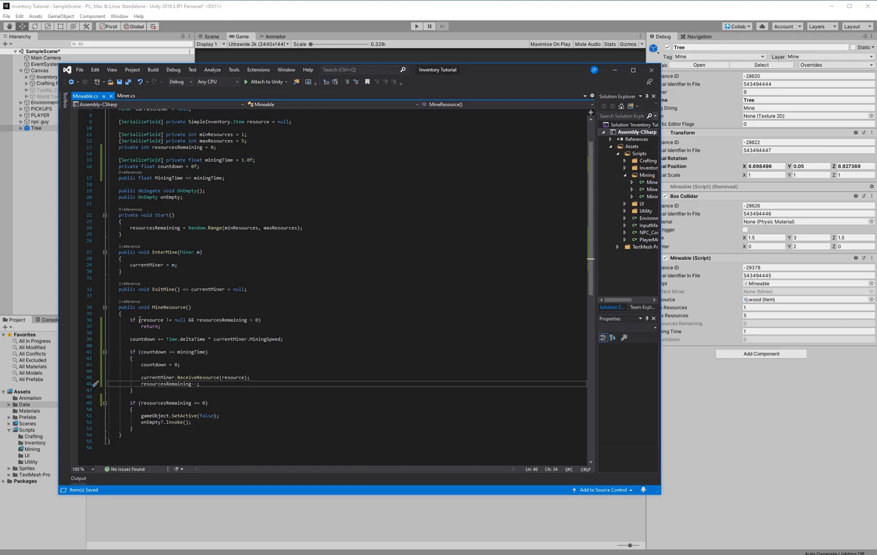
{"action": "left_click", "coordinate": [251, 319]}
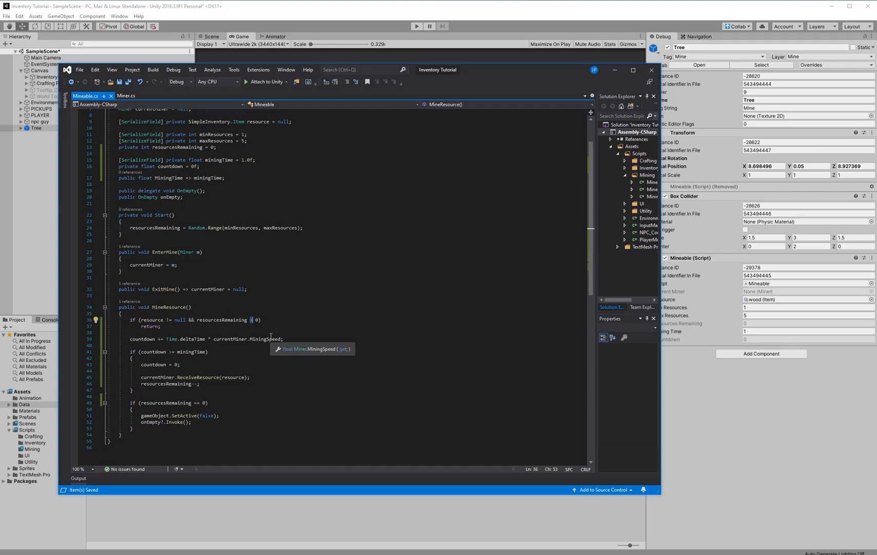
{"action": "double_click", "coordinate": [191, 320]}
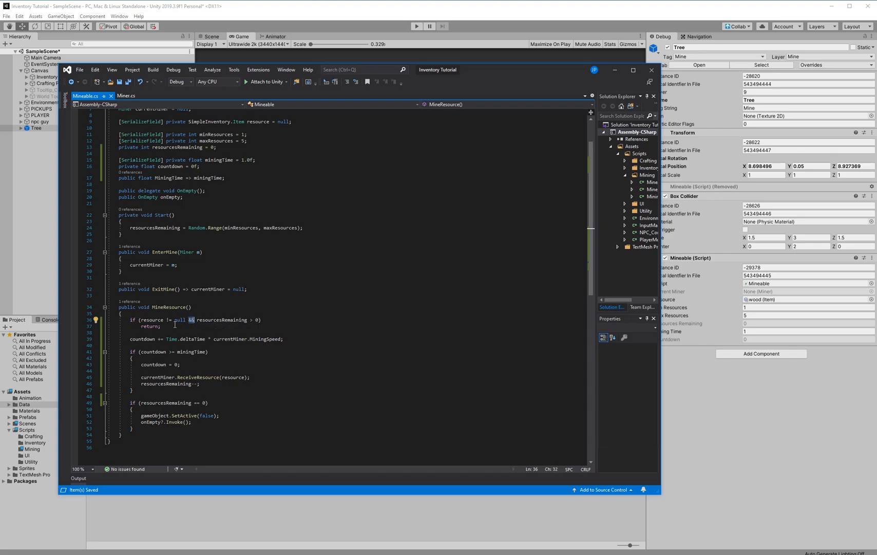
{"action": "left_click", "coordinate": [169, 319]}
{"action": "key", "text": "BackSpace"}
{"action": "type", "text": "="}
{"action": "left_click", "coordinate": [196, 319]}
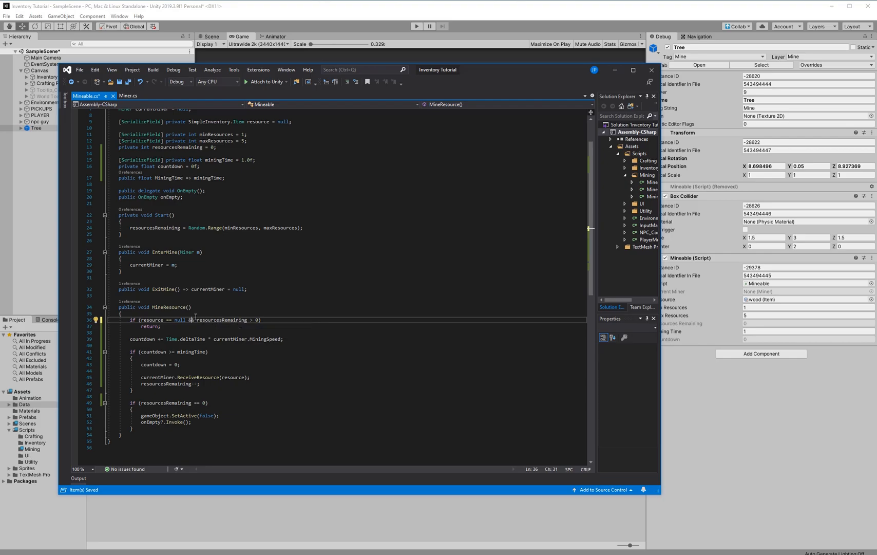
{"action": "key", "text": "Delete"}
{"action": "key", "text": "BackSpace"}
{"action": "type", "text": "||"}
Change the resourcesRemaining comparison in the same condition to == 0 and save the Mineable script
{"action": "left_click_drag", "start_coordinate": [253, 320], "coordinate": [250, 320]}
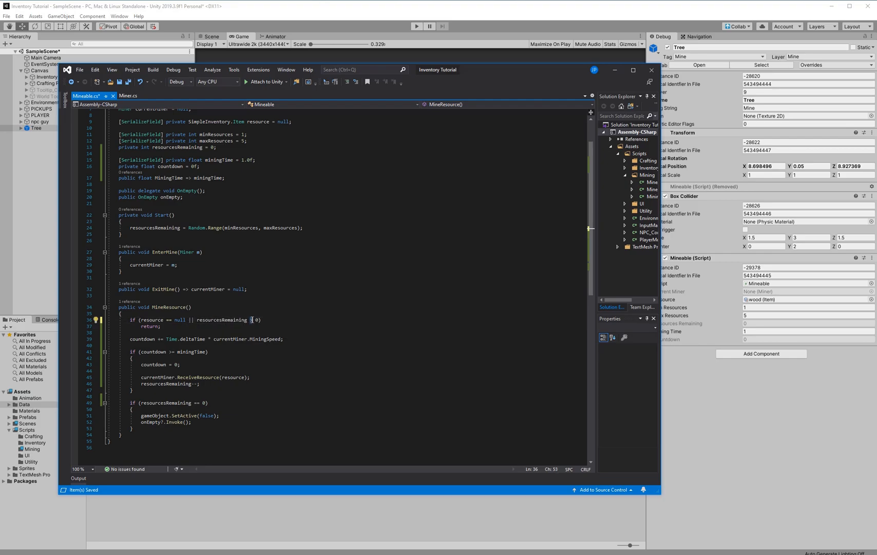
{"action": "type", "text": "=="}
{"action": "left_click", "coordinate": [315, 319]}
{"action": "key", "text": "ctrl+s"}
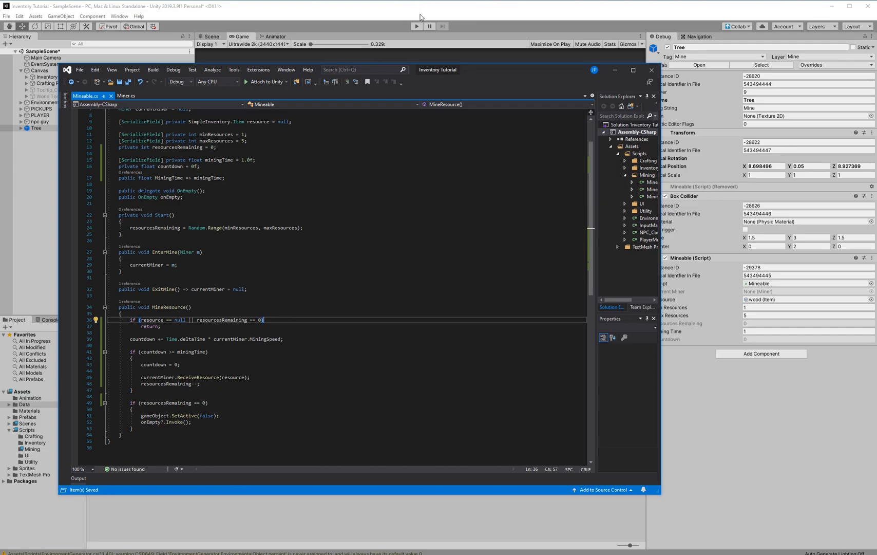
Switch to Unity, run the game and send the player to mine the Tree while watching its Mineable values
{"action": "left_click", "coordinate": [412, 30]}
{"action": "left_click", "coordinate": [412, 29]}
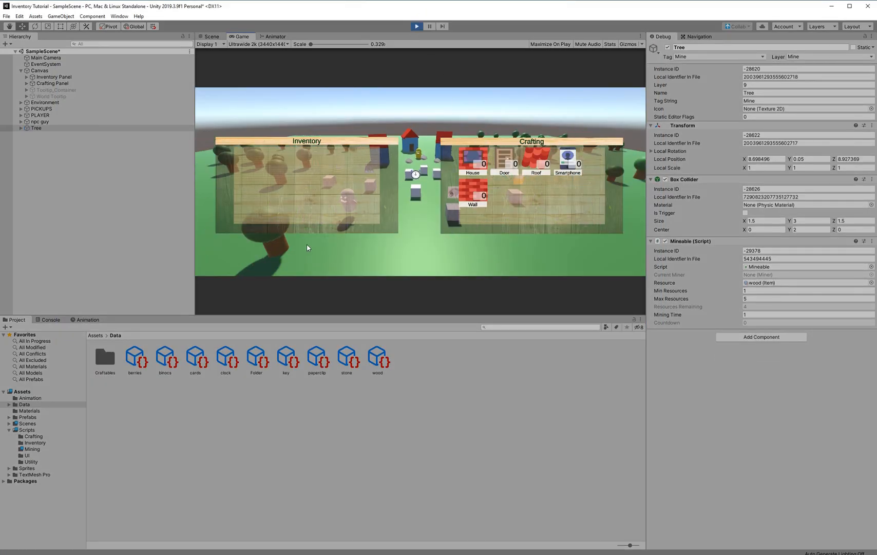
{"action": "left_click", "coordinate": [359, 248]}
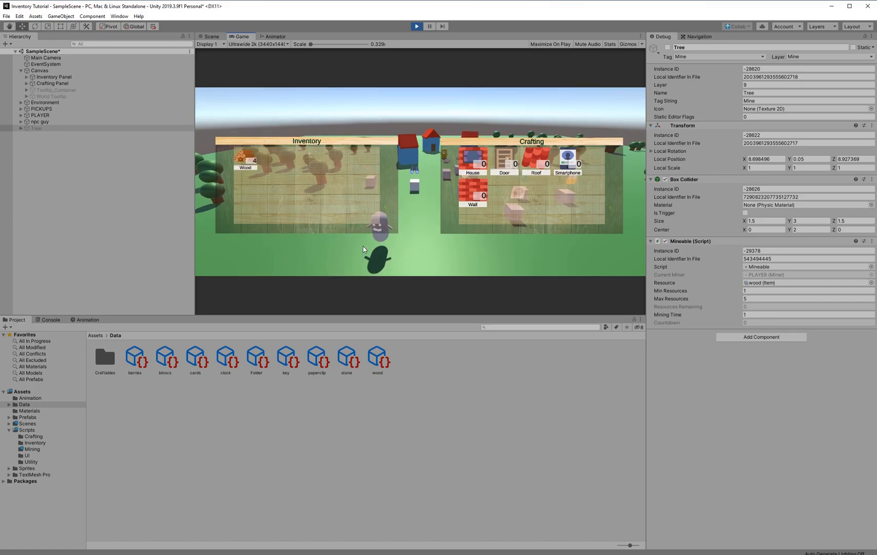
Test mining on an environment tree near the pickups, collect the key, and stop the game
{"action": "key", "text": "w"}
{"action": "key", "text": "a"}
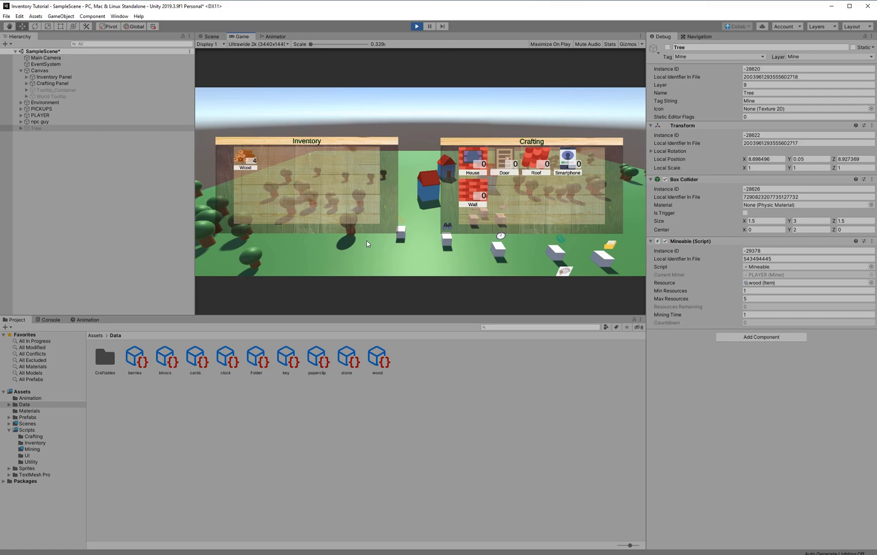
{"action": "middle_click_drag", "start_coordinate": [367, 244], "coordinate": [410, 289]}
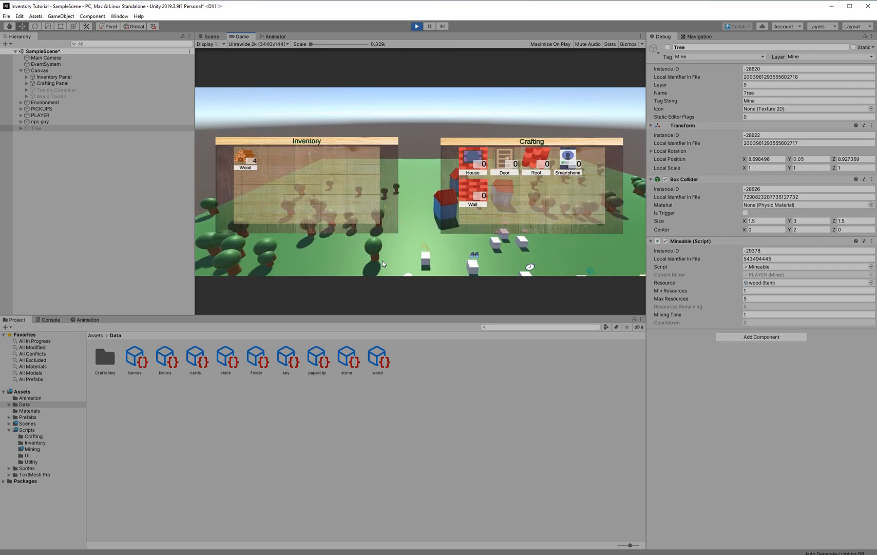
{"action": "scroll", "coordinate": [383, 263], "scroll_direction": "down", "scroll_amount": 2}
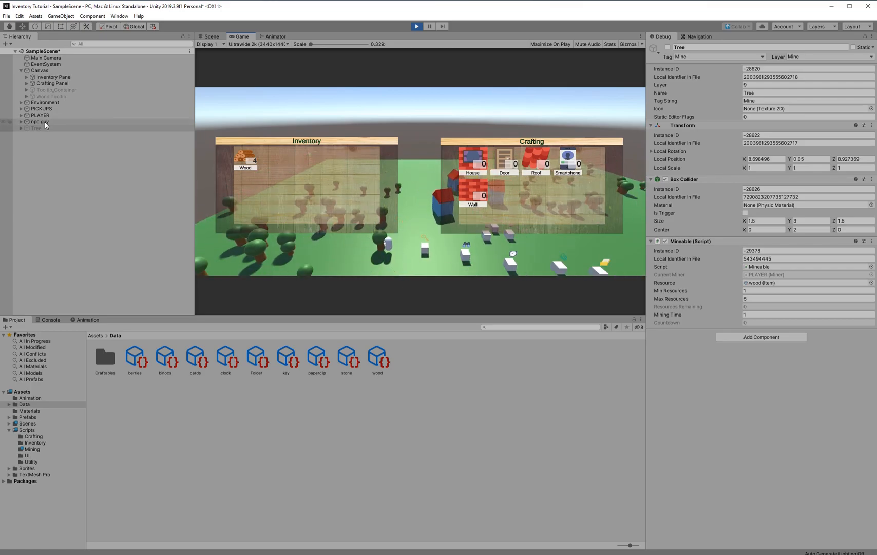
{"action": "left_click", "coordinate": [379, 244]}
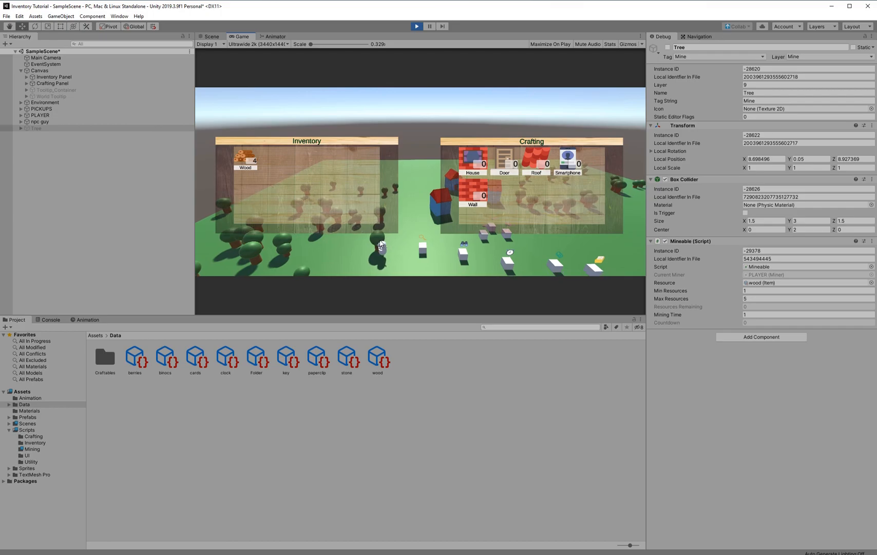
{"action": "left_click", "coordinate": [406, 252]}
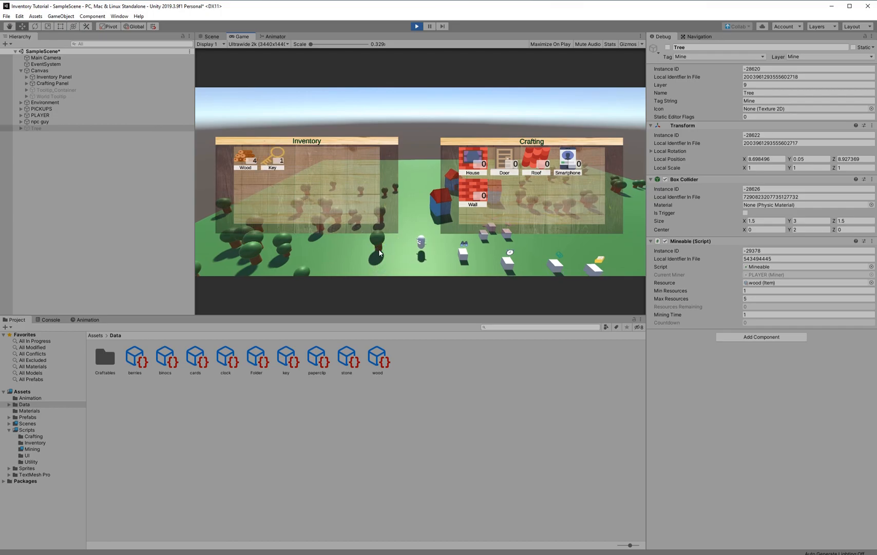
{"action": "left_click", "coordinate": [392, 250]}
{"action": "left_click", "coordinate": [413, 28]}
In the Prefabs folder, select the Tree prefab and assign the wood item as its Mineable Resource
{"action": "left_click", "coordinate": [48, 423]}
{"action": "left_click", "coordinate": [31, 411]}
{"action": "left_click", "coordinate": [28, 417]}
{"action": "left_click", "coordinate": [196, 357]}
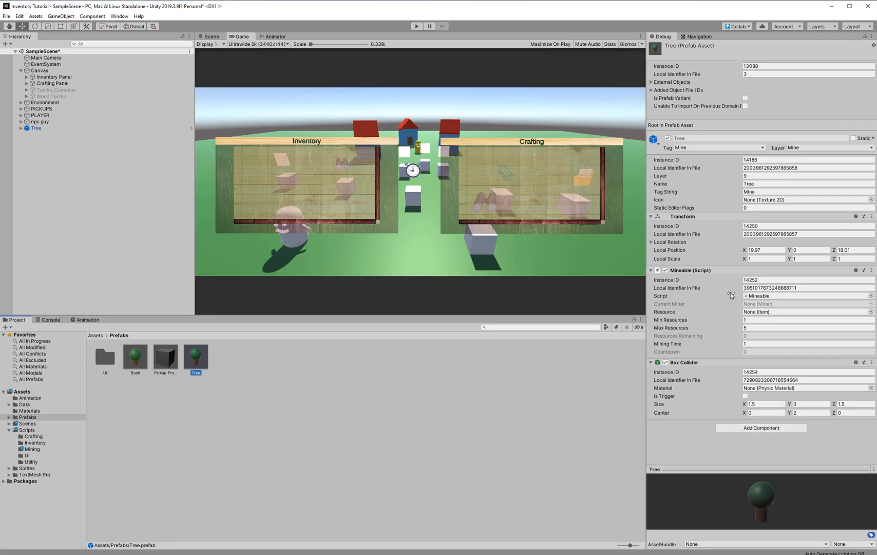
{"action": "left_click", "coordinate": [871, 313]}
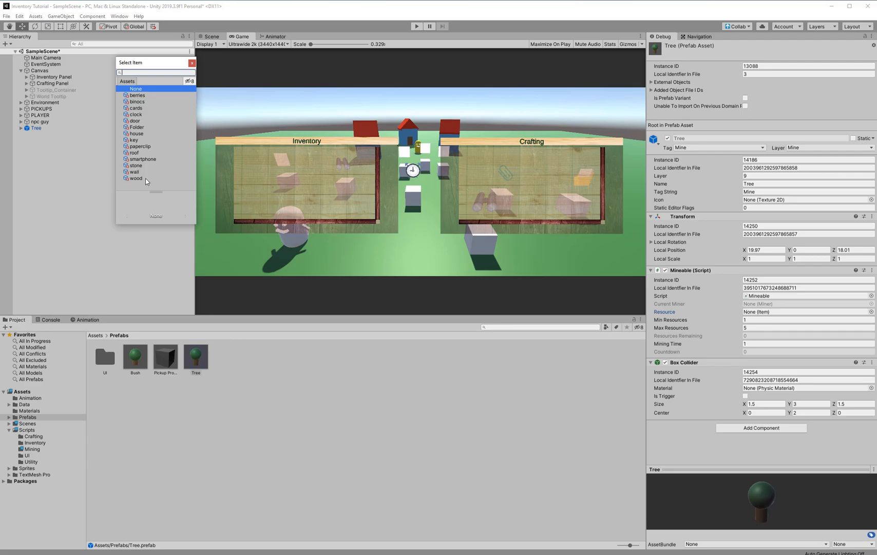
Select the Bush prefab and assign the berries item as its Mineable Resource
{"action": "left_click", "coordinate": [135, 358]}
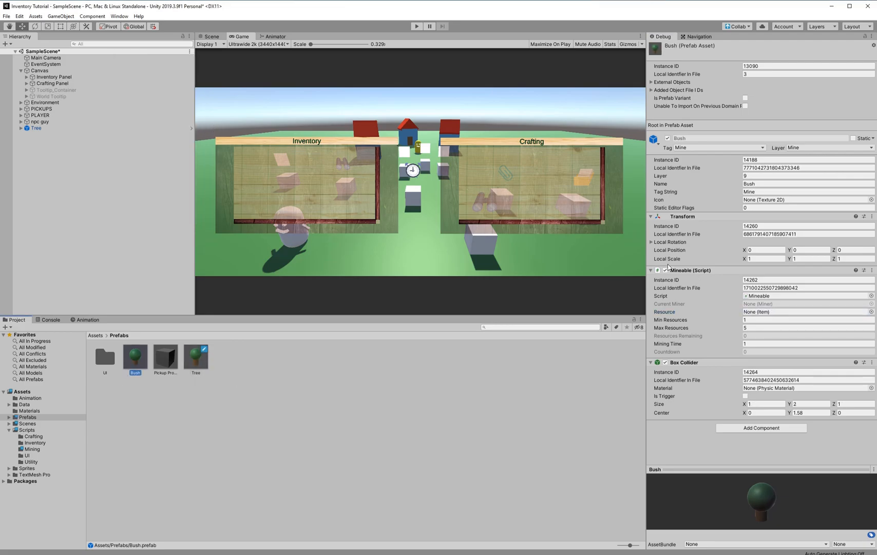
{"action": "left_click", "coordinate": [872, 311]}
{"action": "double_click", "coordinate": [157, 97]}
Run the game, test mining wood and berries from the environment trees and bushes, and stop the game
{"action": "left_click", "coordinate": [421, 30]}
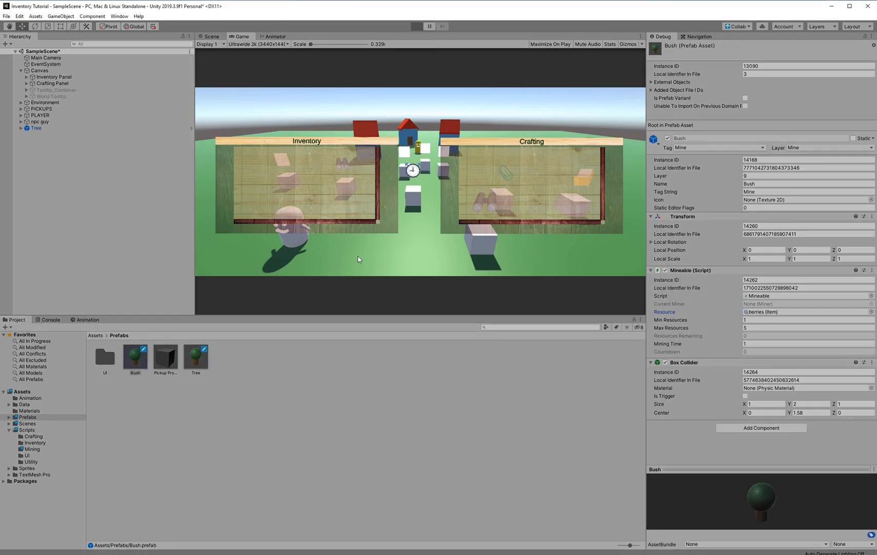
{"action": "middle_click_drag", "start_coordinate": [396, 242], "coordinate": [459, 271]}
{"action": "left_click", "coordinate": [396, 249]}
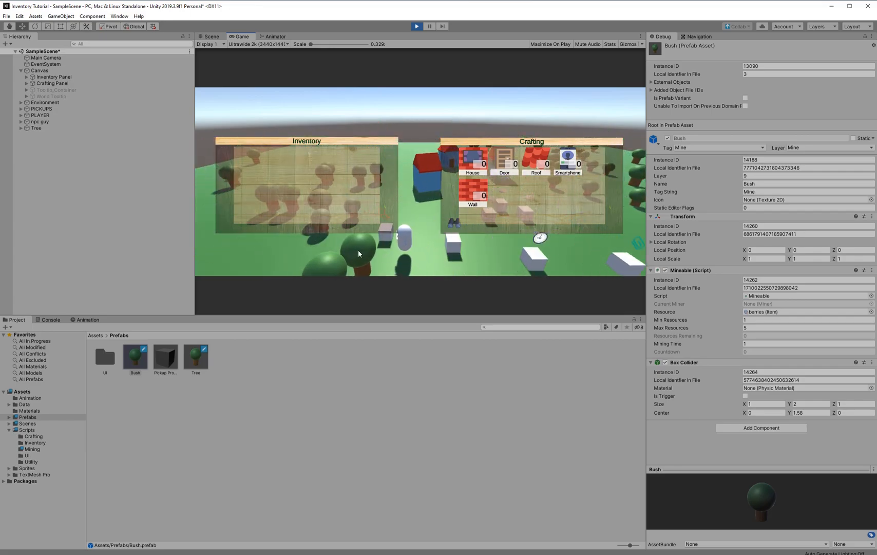
{"action": "left_click", "coordinate": [384, 248]}
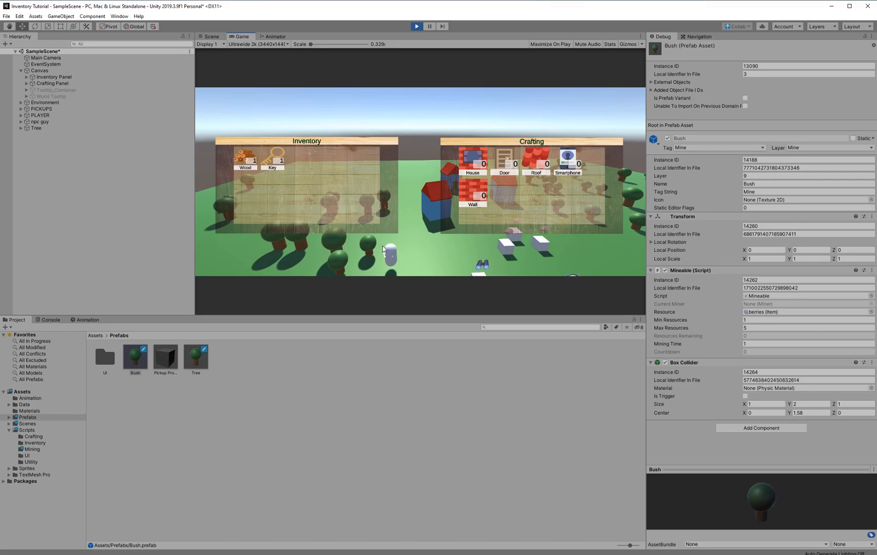
{"action": "left_click", "coordinate": [345, 268]}
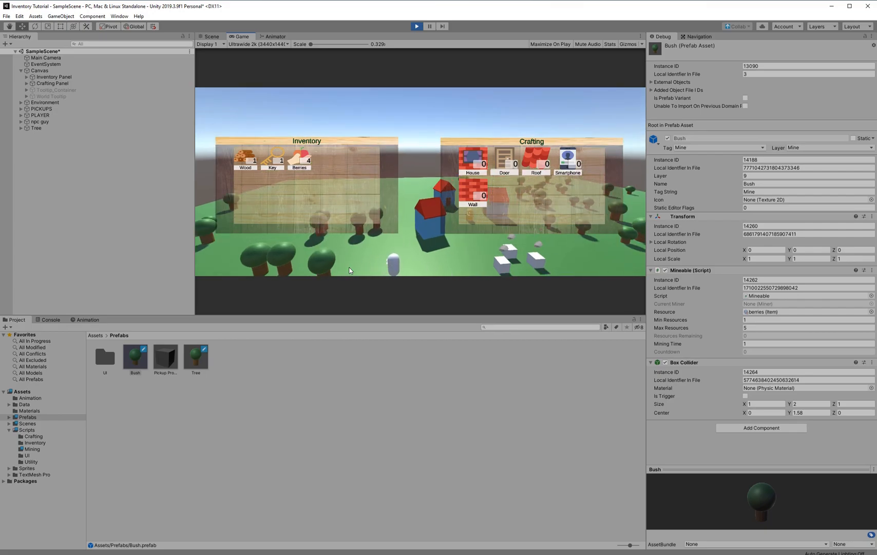
{"action": "left_click", "coordinate": [352, 255]}
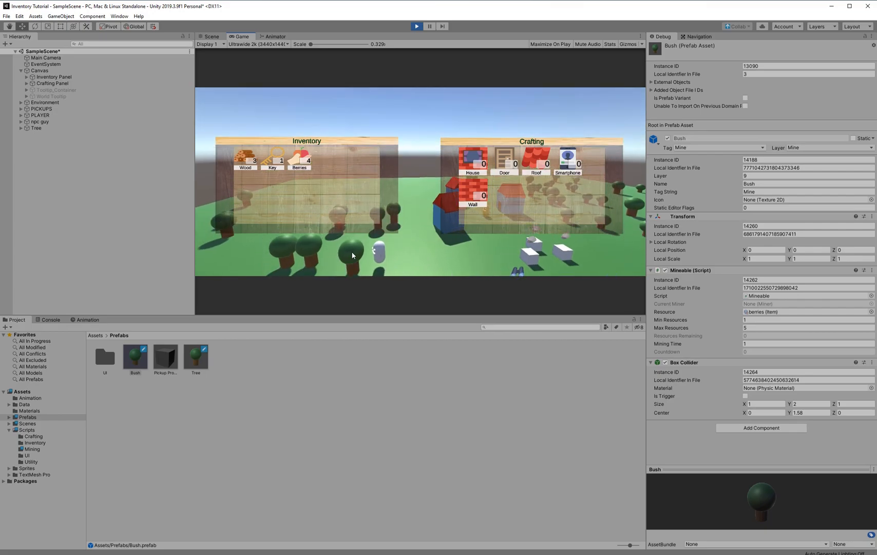
{"action": "left_click", "coordinate": [416, 27]}
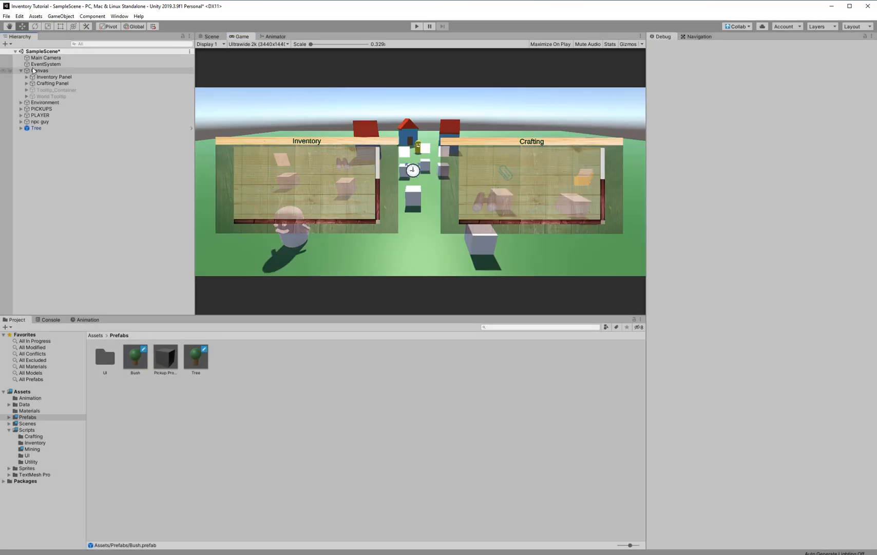
Create an empty child object under Canvas and return the Inspector to Normal mode
{"action": "right_click", "coordinate": [77, 71]}
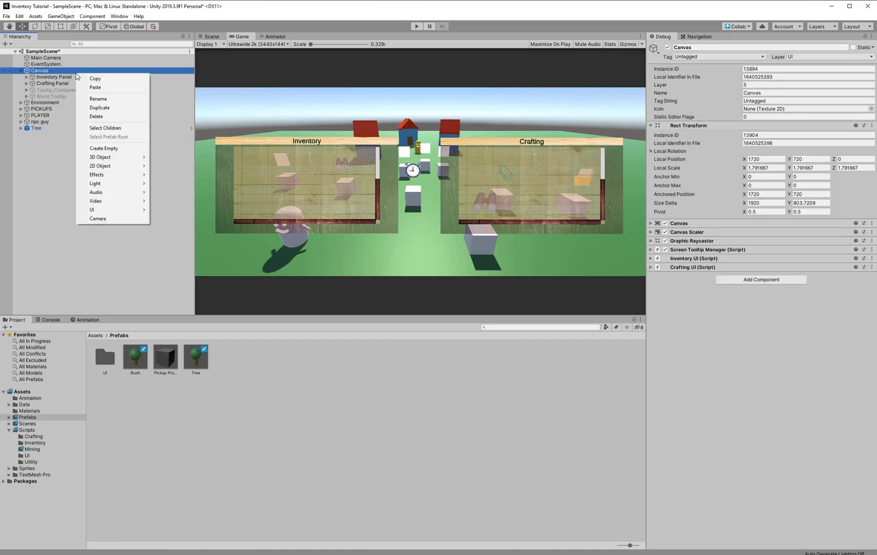
{"action": "left_click", "coordinate": [103, 148]}
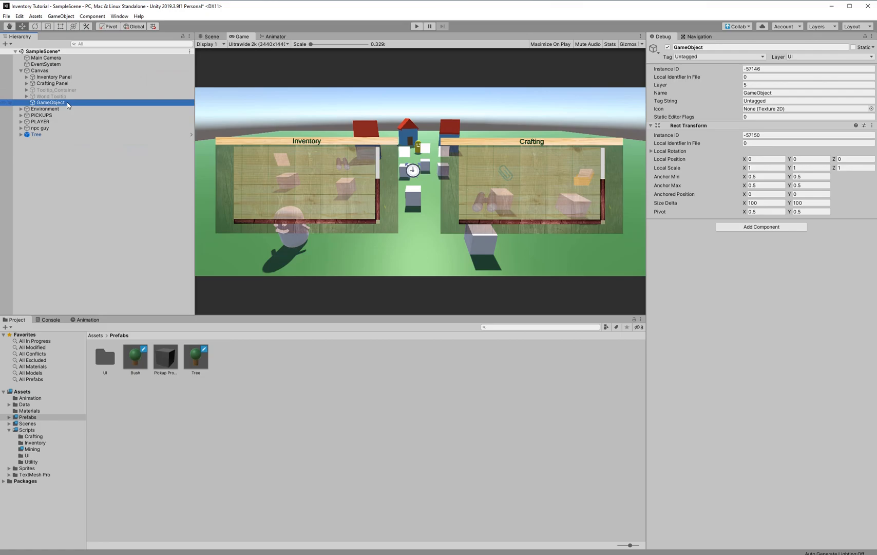
{"action": "left_click", "coordinate": [872, 37]}
{"action": "left_click", "coordinate": [840, 54]}
{"action": "left_click", "coordinate": [872, 37]}
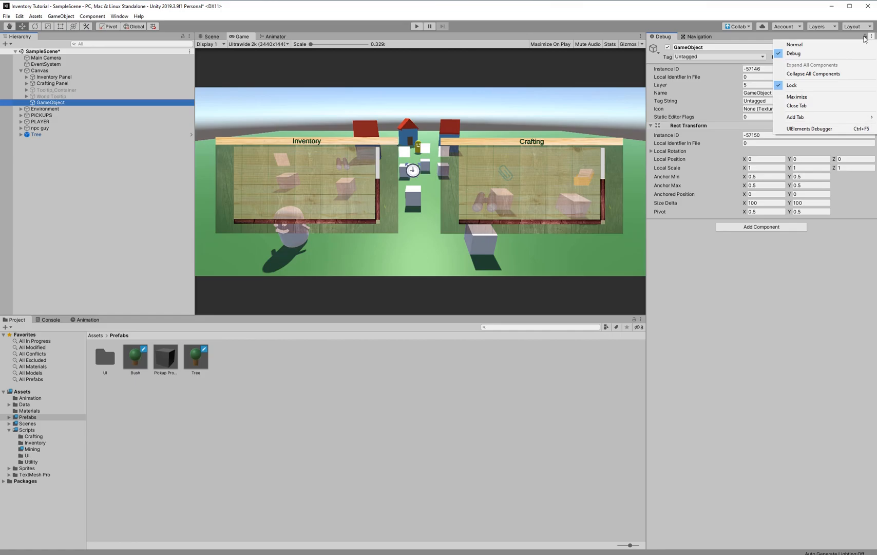
{"action": "left_click", "coordinate": [850, 45]}
Reset the new object's Rect Transform and set its anchors to stretch both horizontally and vertically
{"action": "right_click", "coordinate": [718, 69]}
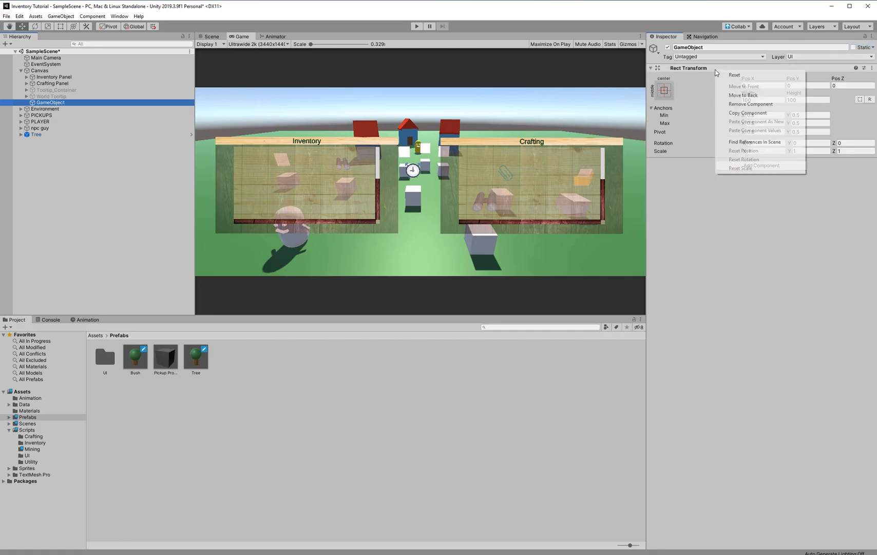
{"action": "left_click", "coordinate": [733, 76]}
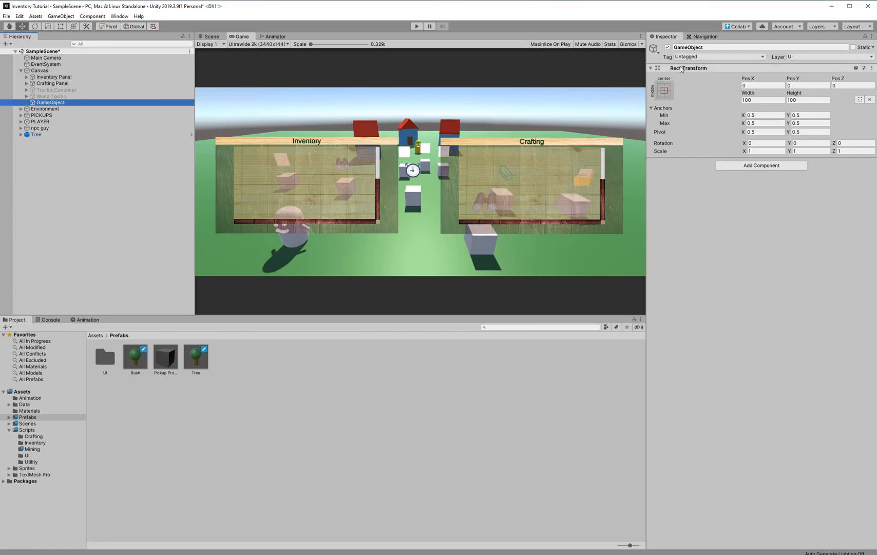
{"action": "left_click", "coordinate": [666, 92]}
{"action": "left_click", "coordinate": [758, 233]}
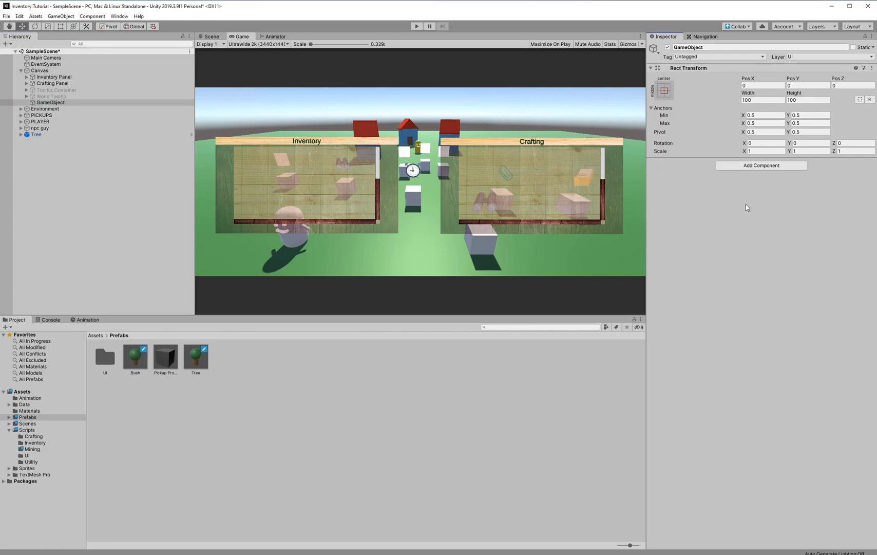
{"action": "left_click", "coordinate": [665, 92]}
{"action": "key", "text": "alt"}
{"action": "left_click", "coordinate": [666, 93]}
{"action": "left_click", "coordinate": [749, 212]}
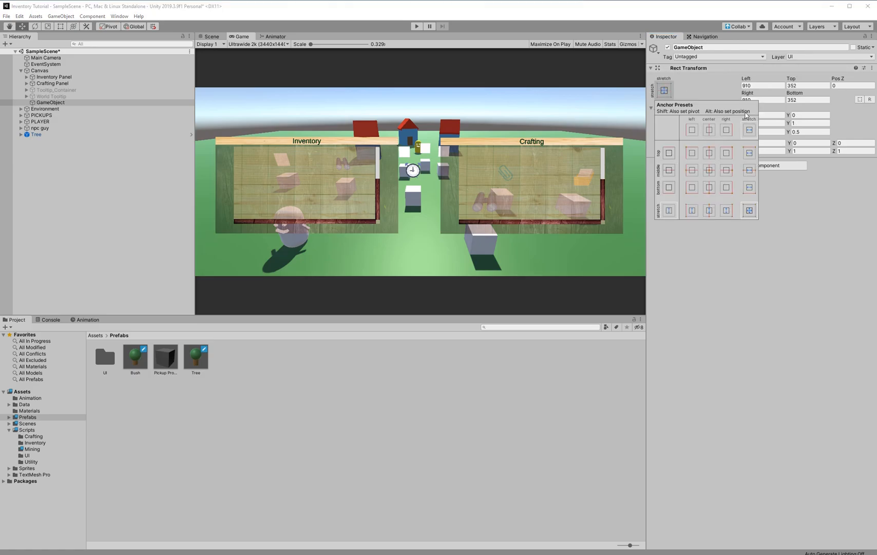
Set the new object's Left, Right, Bottom and Top offsets to 0 so it fills the Canvas
{"action": "left_click", "coordinate": [757, 86]}
{"action": "left_click", "coordinate": [763, 101]}
{"action": "type", "text": "0"}
{"action": "left_click", "coordinate": [799, 101]}
{"action": "type", "text": "0"}
{"action": "left_click", "coordinate": [801, 87]}
{"action": "type", "text": "0"}
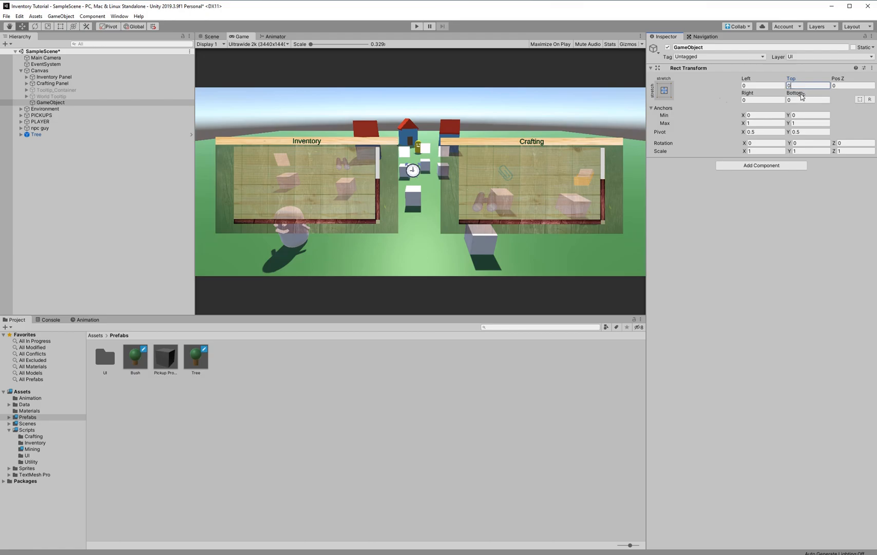
Switch to the Scene view and frame the new object to check its extents against the Canvas panels
{"action": "left_click", "coordinate": [212, 37]}
{"action": "left_click", "coordinate": [215, 44]}
{"action": "left_click", "coordinate": [252, 45]}
{"action": "left_click", "coordinate": [252, 45]}
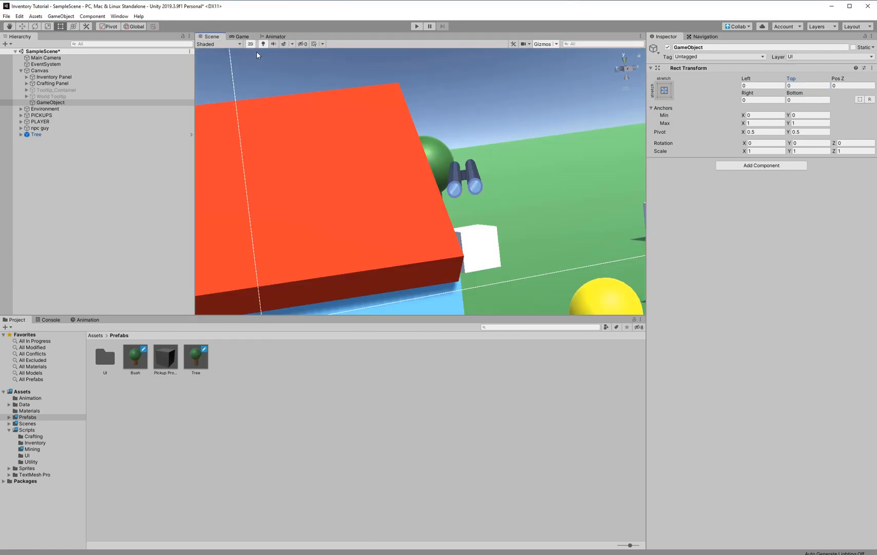
{"action": "double_click", "coordinate": [50, 102]}
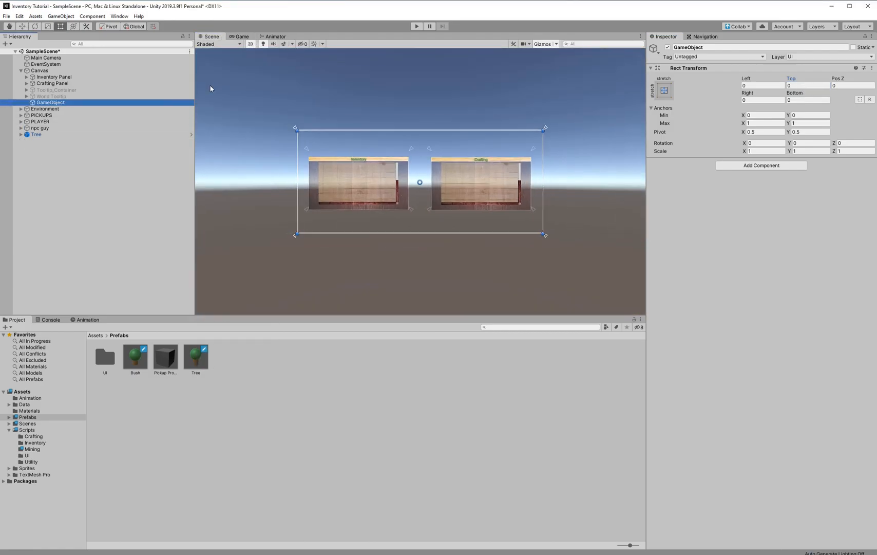
{"action": "scroll", "coordinate": [436, 114], "scroll_direction": "up", "scroll_amount": 3}
{"action": "mouse_move", "coordinate": [436, 114]}
{"action": "middle_mouse_down"}
{"action": "mouse_move", "coordinate": [375, 134]}
{"action": "mouse_move", "coordinate": [425, 115]}
{"action": "middle_mouse_up"}
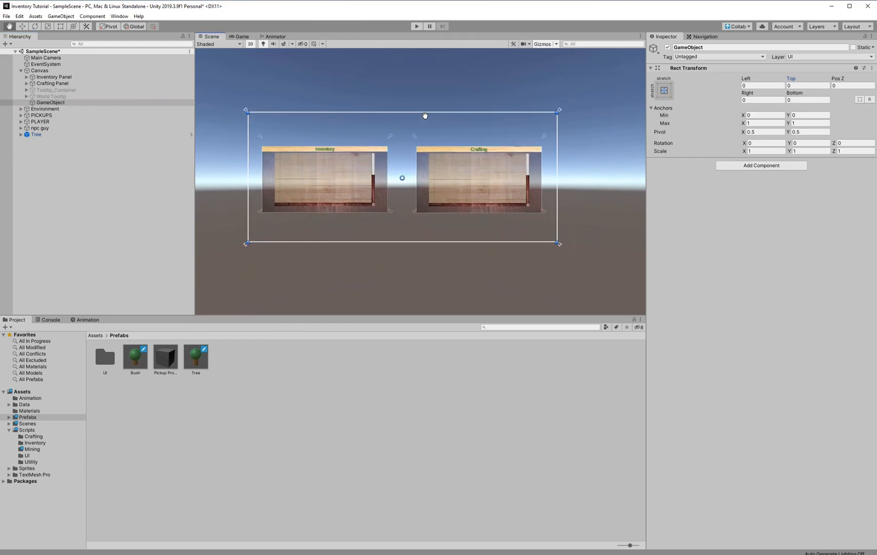
Rename the new empty Canvas object as Mining Container and place it directly below Crafting Panel in the hierarchy
{"action": "left_click", "coordinate": [67, 102]}
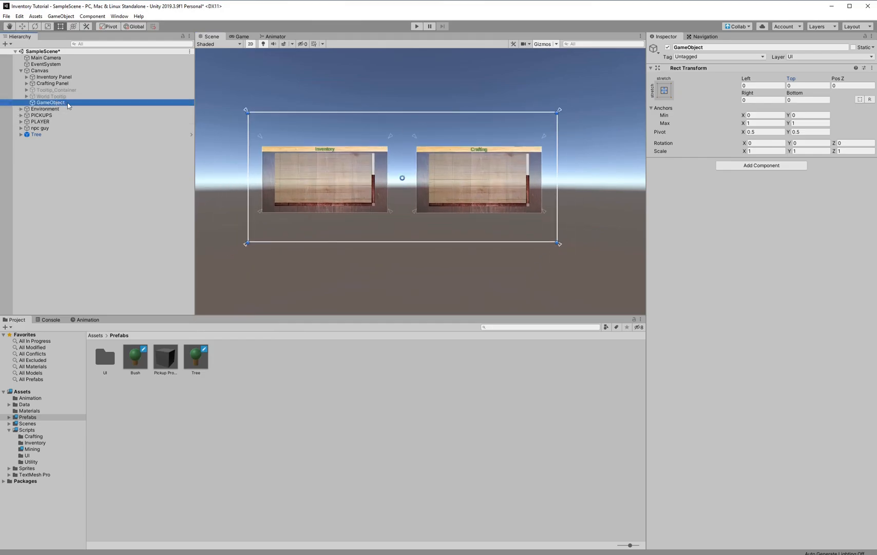
{"action": "key", "text": "F2"}
{"action": "type", "text": "Mining Cont"}
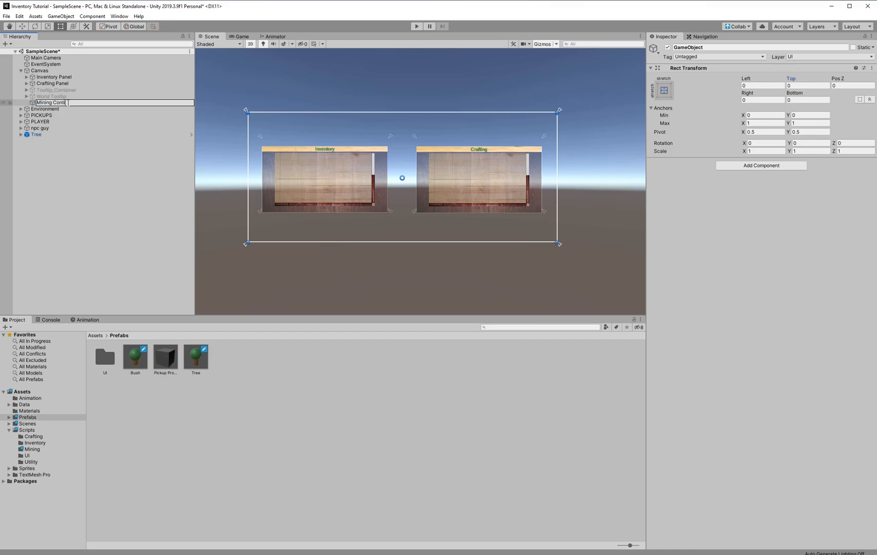
{"action": "type", "text": "ainer"}
{"action": "key", "text": "Return"}
{"action": "left_click_drag", "start_coordinate": [68, 103], "coordinate": [70, 87]}
Add a UI Image as a child of Mining Container
{"action": "right_click", "coordinate": [71, 90]}
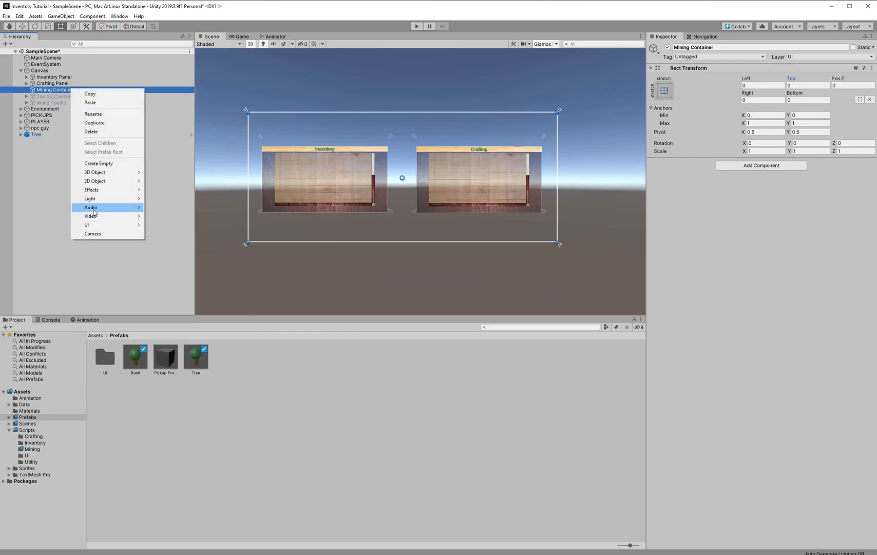
{"action": "mouse_move", "coordinate": [103, 226]}
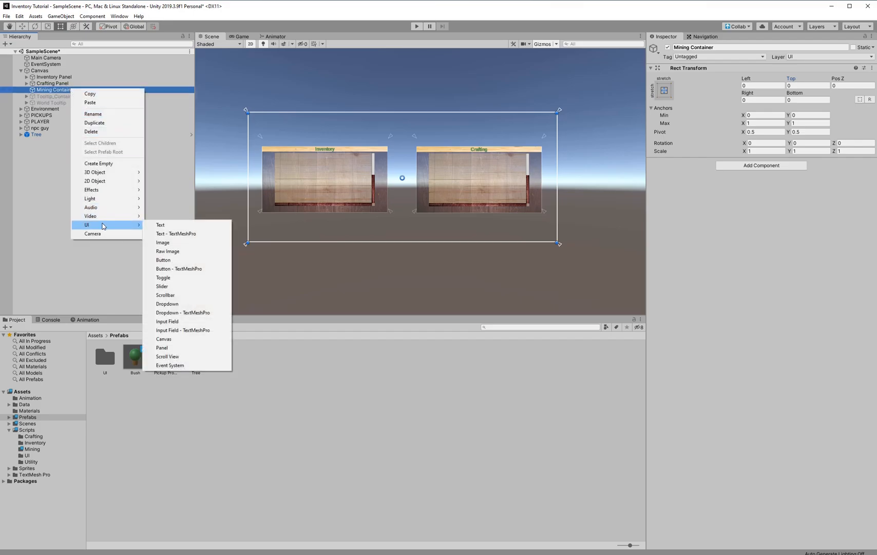
{"action": "left_click", "coordinate": [168, 243]}
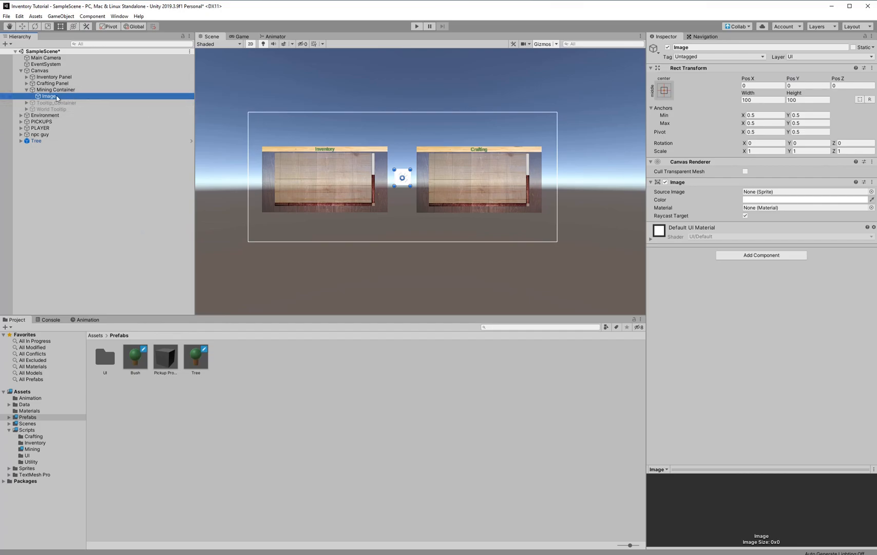
{"action": "scroll", "coordinate": [448, 201], "scroll_direction": "up", "scroll_amount": 6}
{"action": "middle_click_drag", "start_coordinate": [427, 193], "coordinate": [457, 210]}
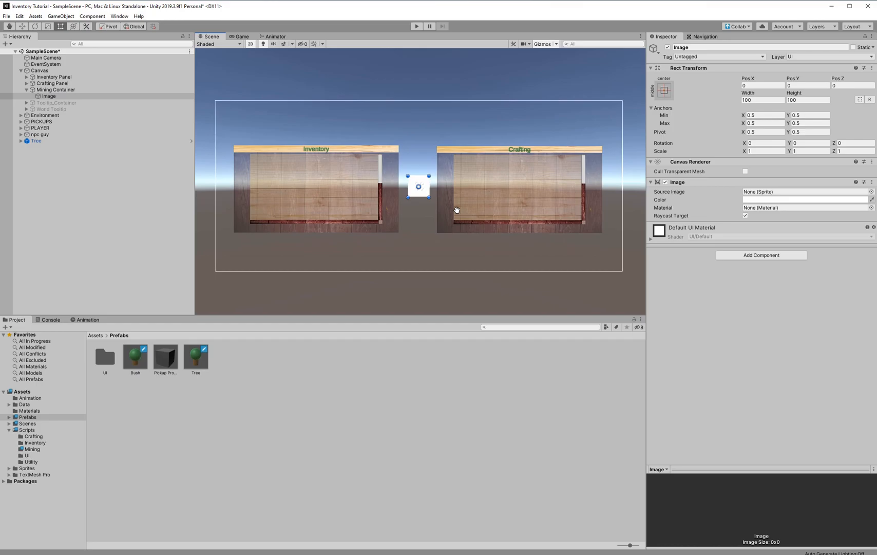
Move the new image straight down to about Pos Y -262 and pull its anchors in tightly around it
{"action": "left_click", "coordinate": [50, 405]}
{"action": "left_click", "coordinate": [165, 366]}
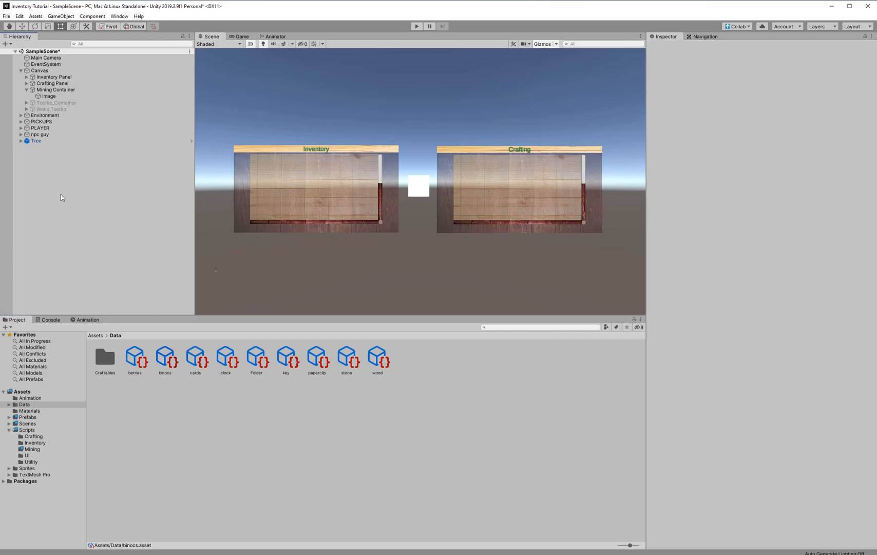
{"action": "left_click", "coordinate": [54, 96]}
{"action": "left_click_drag", "start_coordinate": [425, 189], "coordinate": [423, 249]}
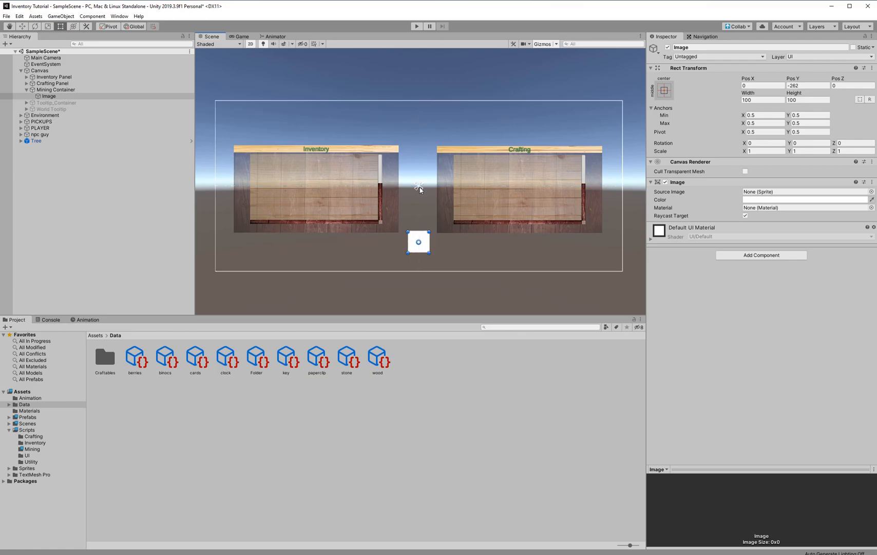
{"action": "left_click_drag", "start_coordinate": [419, 188], "coordinate": [435, 254]}
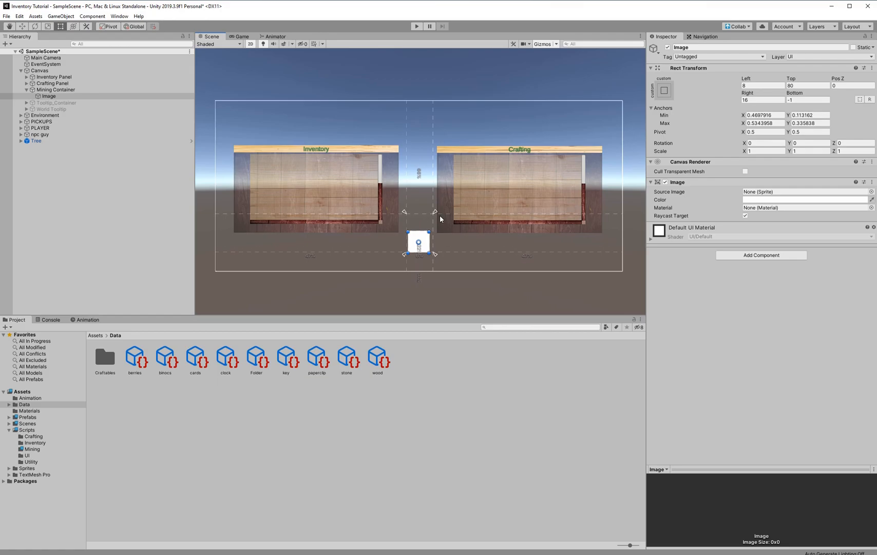
{"action": "left_click_drag", "start_coordinate": [435, 214], "coordinate": [433, 227]}
Set the image's anchors to minimum X 0.47, Y 0.11 and maximum X 0.52, Y 0.24
{"action": "left_click_drag", "start_coordinate": [755, 115], "coordinate": [785, 116]}
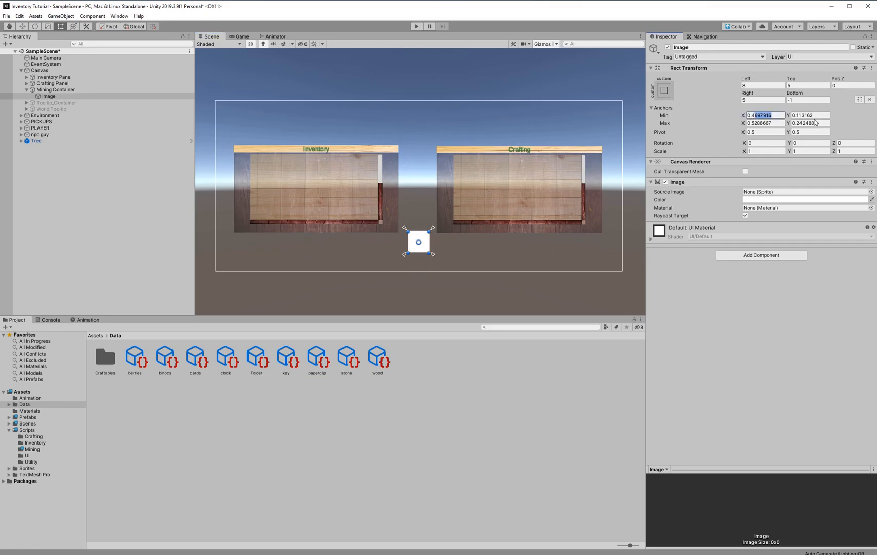
{"action": "type", "text": "7"}
{"action": "left_click_drag", "start_coordinate": [756, 123], "coordinate": [786, 124]}
{"action": "type", "text": "3"}
{"action": "key", "text": "BackSpace"}
{"action": "type", "text": "2"}
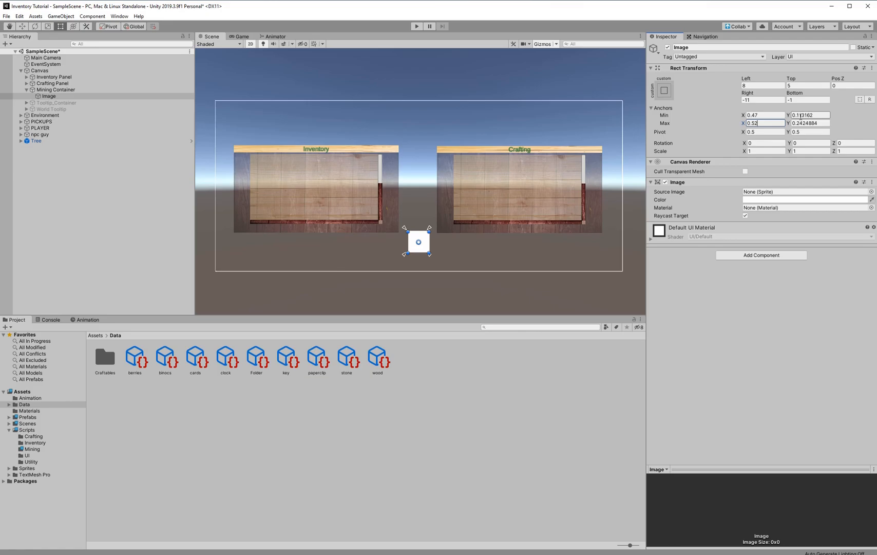
{"action": "left_click", "coordinate": [800, 123]}
{"action": "left_click_drag", "start_coordinate": [800, 124], "coordinate": [847, 136]}
{"action": "type", "text": "4"}
{"action": "left_click_drag", "start_coordinate": [800, 115], "coordinate": [832, 121]}
{"action": "type", "text": "1"}
Set the image's Left, Right, Top and Bottom offsets to 0 so it fills its anchors
{"action": "left_click", "coordinate": [775, 102]}
{"action": "type", "text": "0"}
{"action": "left_click", "coordinate": [772, 86]}
{"action": "type", "text": "0"}
{"action": "left_click", "coordinate": [809, 87]}
{"action": "type", "text": "0"}
{"action": "left_click", "coordinate": [808, 101]}
{"action": "type", "text": "0"}
Rename the image under Mining Container as ResourceImage
{"action": "left_click", "coordinate": [133, 198]}
{"action": "left_click", "coordinate": [70, 97]}
{"action": "left_click", "coordinate": [71, 96]}
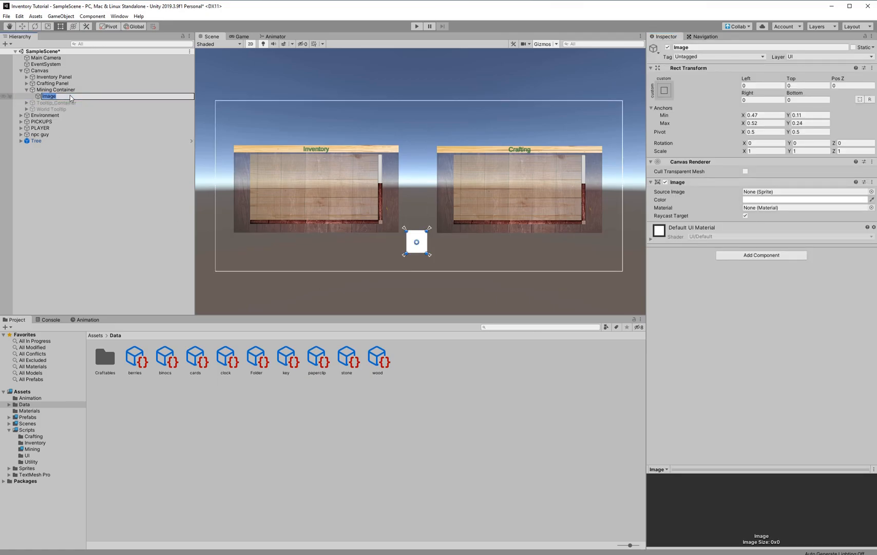
{"action": "type", "text": "Ico"}
{"action": "type", "text": "e"}
{"action": "key", "text": "Return"}
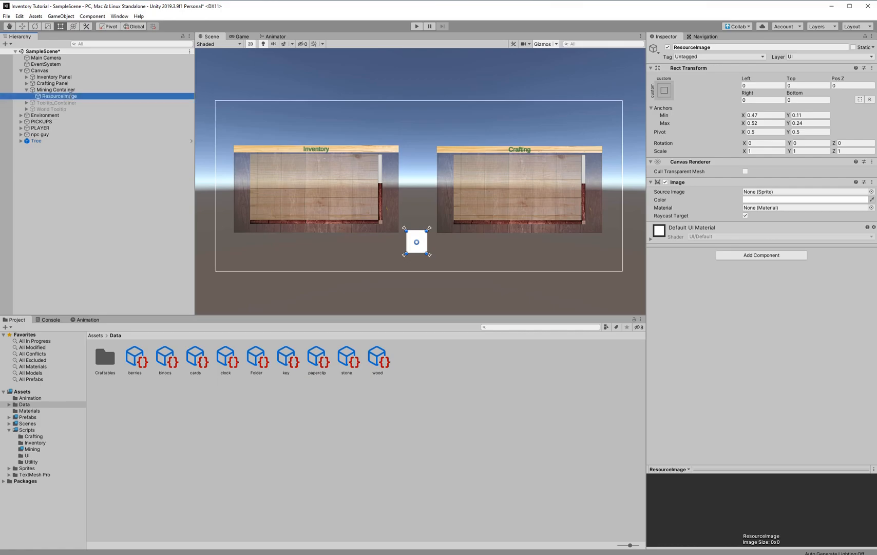
Add a second UI Image under Mining Container, anchored to stretch along the bottom with its anchor maximum Y raised to 0.11
{"action": "right_click", "coordinate": [78, 89]}
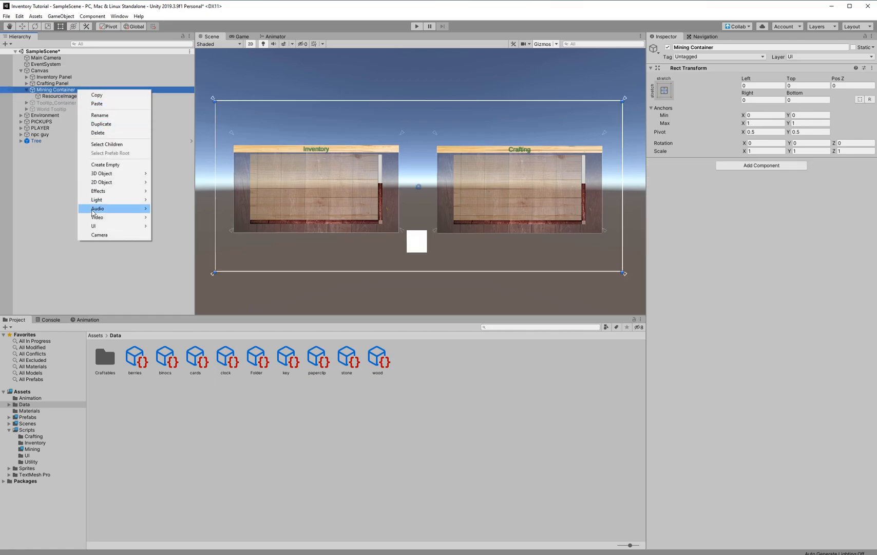
{"action": "mouse_move", "coordinate": [106, 229]}
{"action": "left_click", "coordinate": [175, 243]}
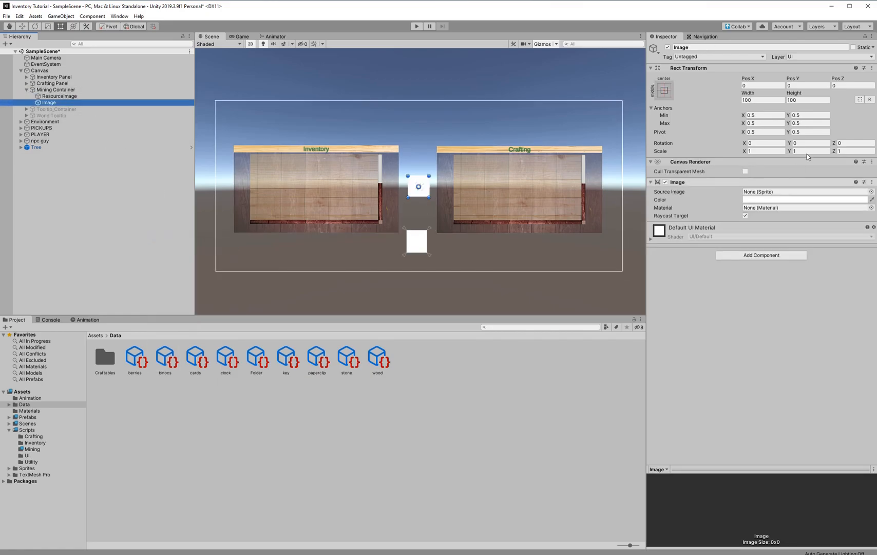
{"action": "left_click", "coordinate": [663, 90]}
{"action": "left_click", "coordinate": [749, 187]}
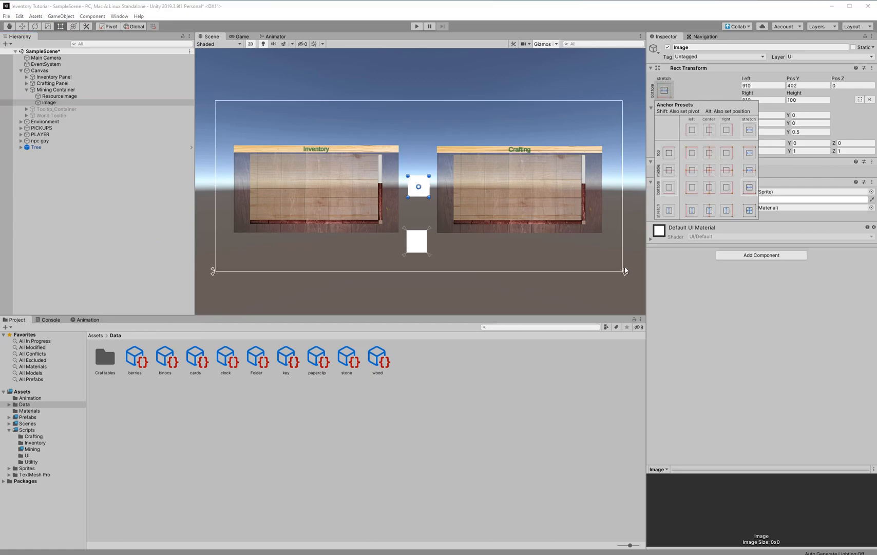
{"action": "left_click", "coordinate": [625, 266]}
{"action": "left_click_drag", "start_coordinate": [625, 271], "coordinate": [625, 255]}
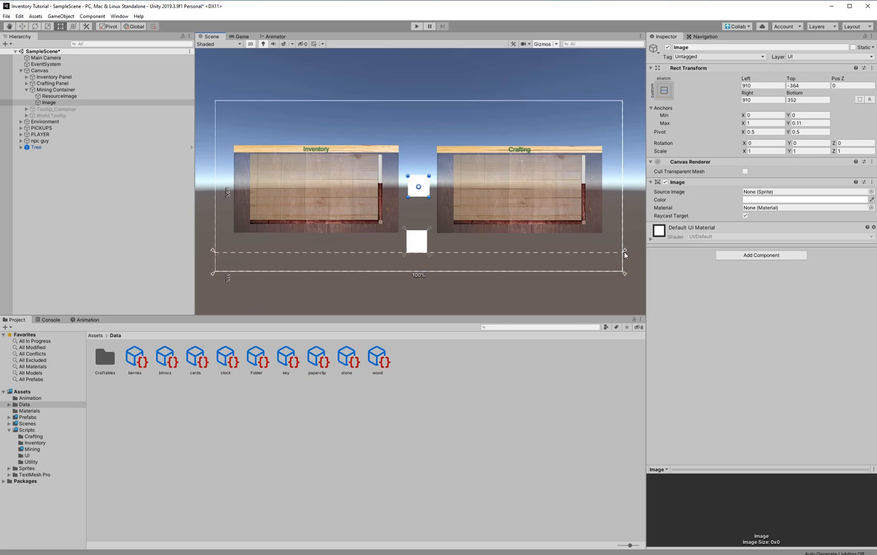
Set the second image's Left and Right offsets to 50 and its Top and Bottom offsets to 25
{"action": "left_click", "coordinate": [757, 86]}
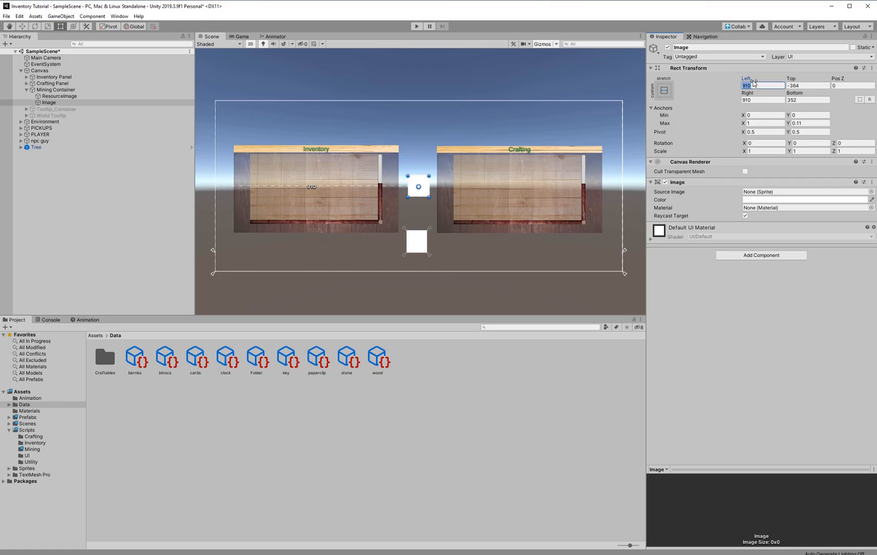
{"action": "type", "text": "50"}
{"action": "key", "text": "Tab"}
{"action": "key", "text": "Tab"}
{"action": "key", "text": "Tab"}
{"action": "key", "text": "Tab"}
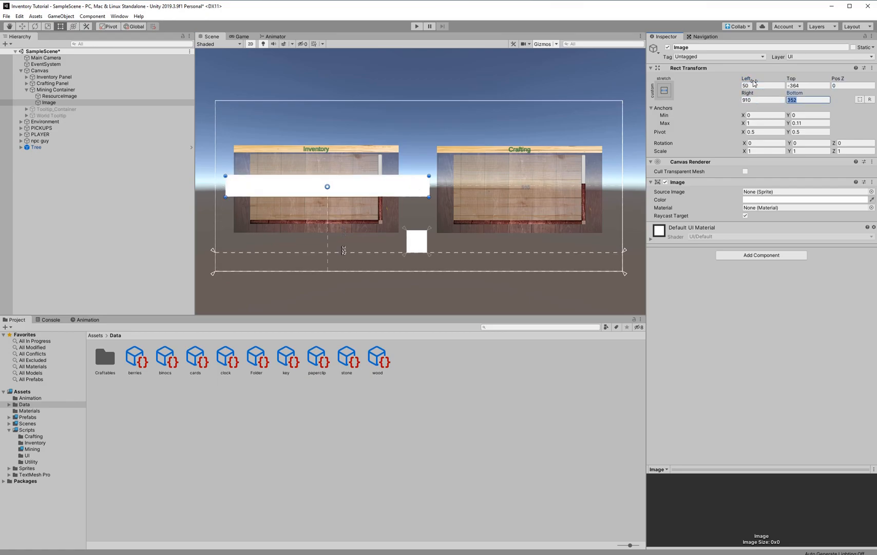
{"action": "left_click", "coordinate": [764, 100]}
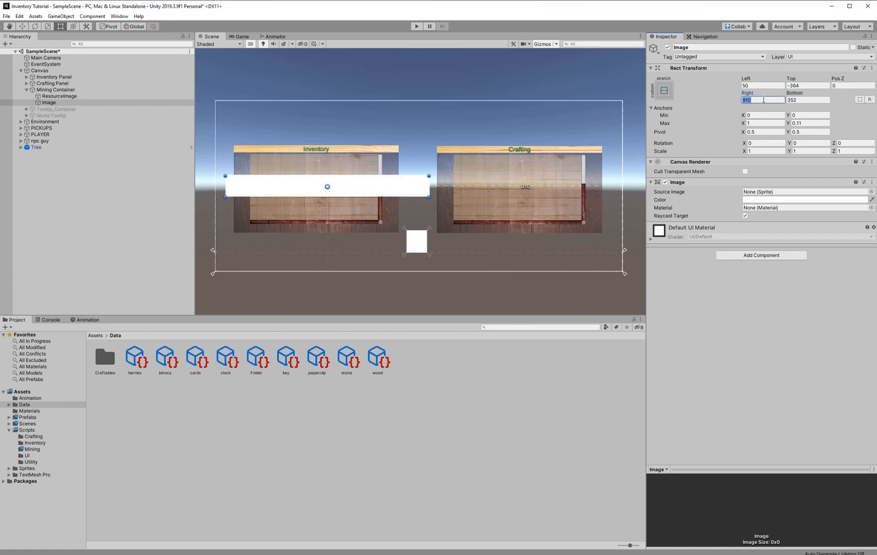
{"action": "type", "text": "50"}
{"action": "left_click", "coordinate": [811, 86]}
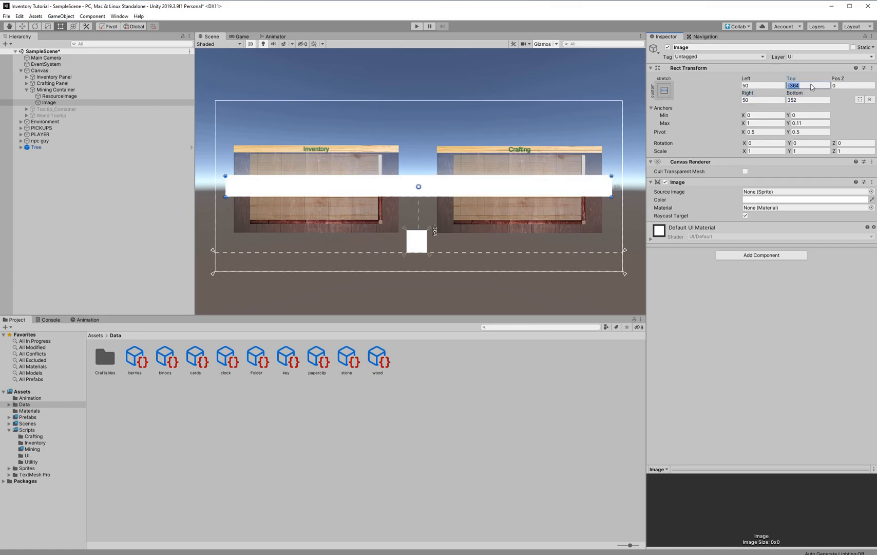
{"action": "type", "text": "25"}
{"action": "left_click", "coordinate": [806, 101]}
{"action": "type", "text": "25"}
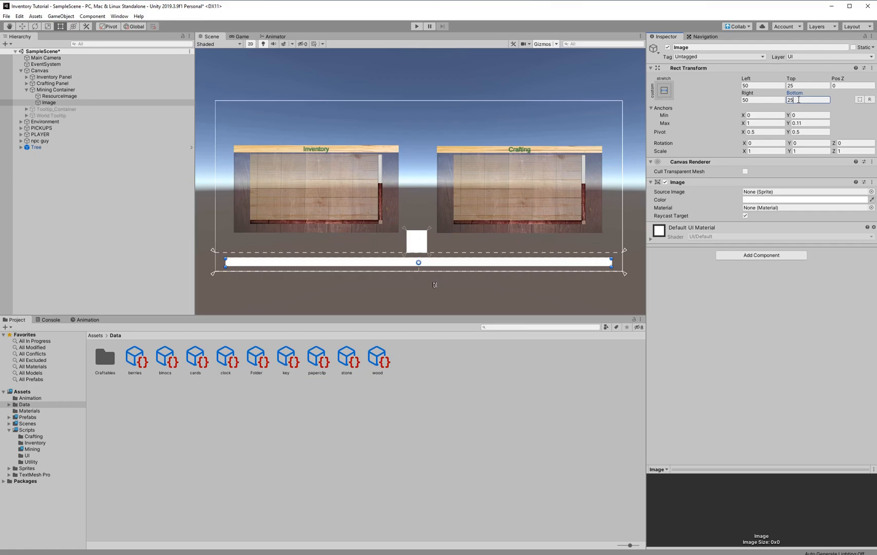
Shorten the bar image by setting its Left and Right offsets to 200
{"action": "left_click", "coordinate": [764, 100]}
{"action": "type", "text": "7"}
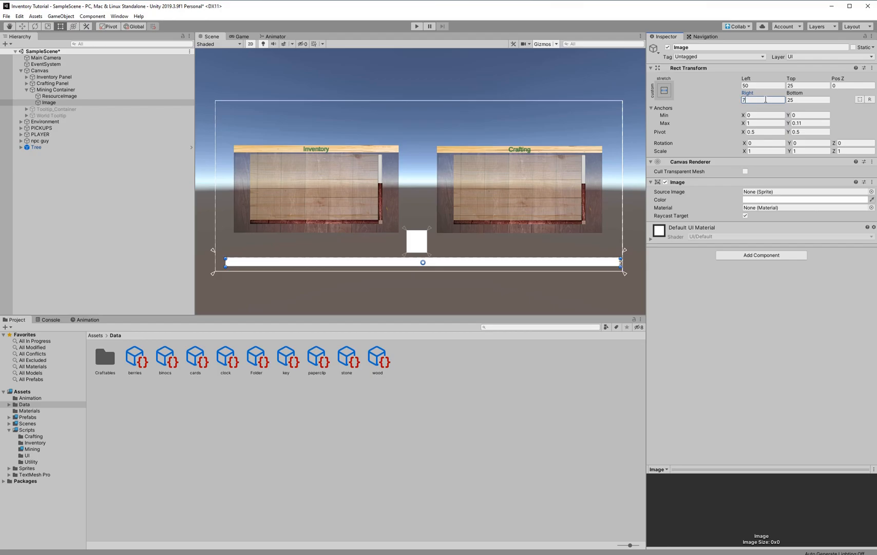
{"action": "type", "text": "5100"}
{"action": "left_click", "coordinate": [760, 84]}
{"action": "type", "text": "10"}
{"action": "left_click_drag", "start_coordinate": [747, 86], "coordinate": [734, 101]}
{"action": "type", "text": "2"}
{"action": "type", "text": "2"}
{"action": "type", "text": "00"}
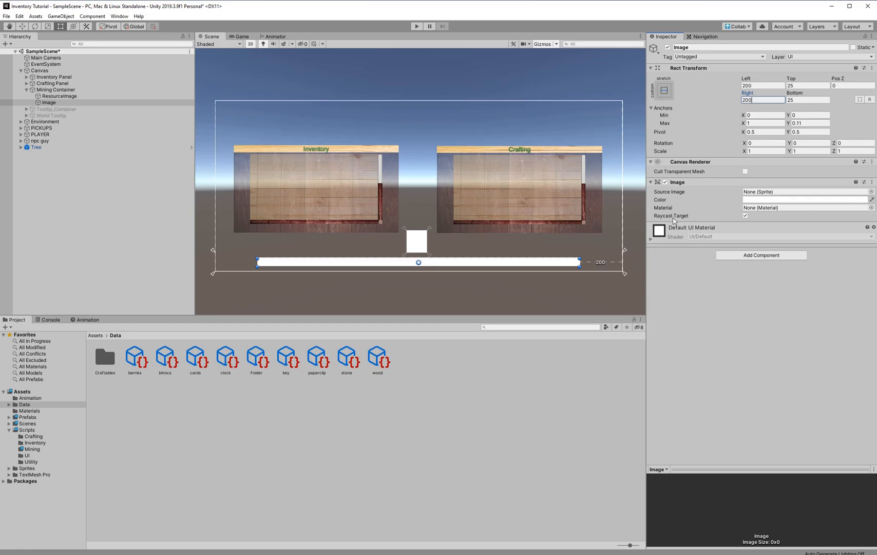
Rename the bar image as BGImage
{"action": "left_click", "coordinate": [49, 102]}
{"action": "left_click", "coordinate": [49, 103]}
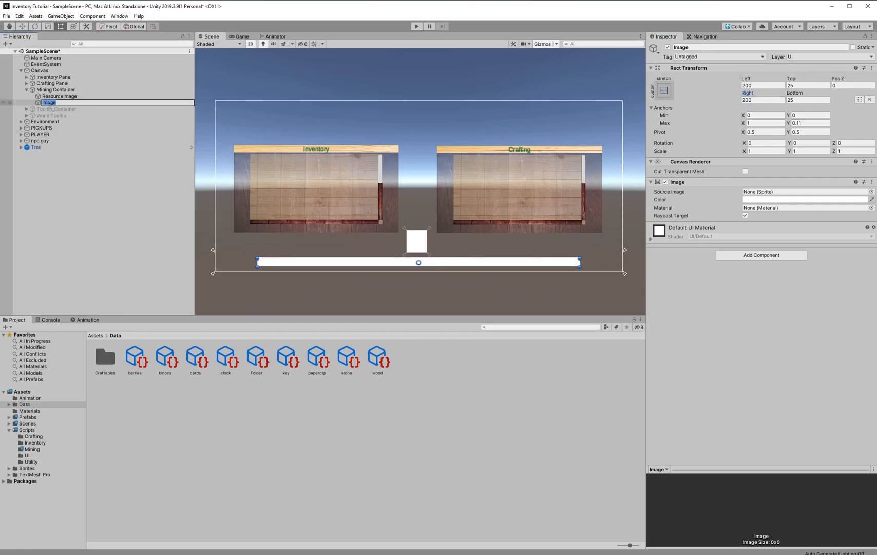
{"action": "type", "text": "BGImage"}
{"action": "key", "text": "Return"}
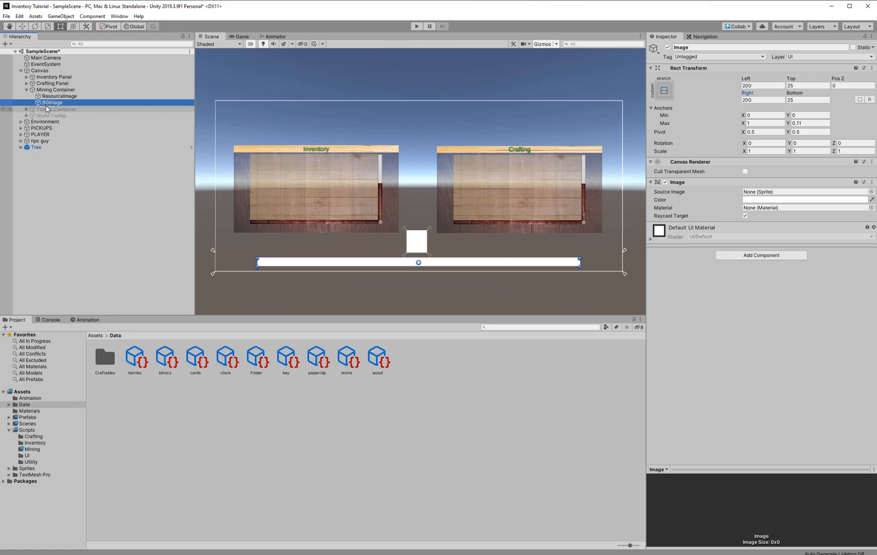
Add a UI Image as a child of BGImage and set its anchors to stretch both horizontally and vertically
{"action": "right_click", "coordinate": [72, 103]}
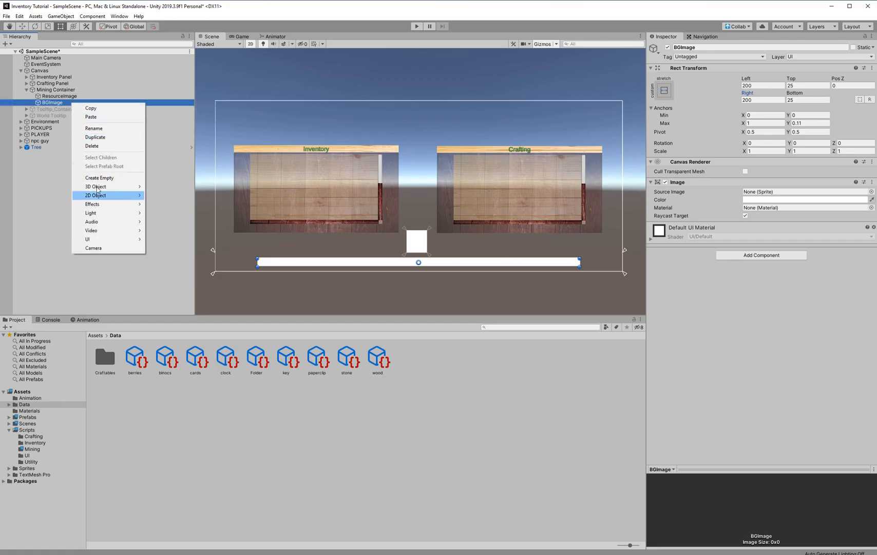
{"action": "mouse_move", "coordinate": [110, 244]}
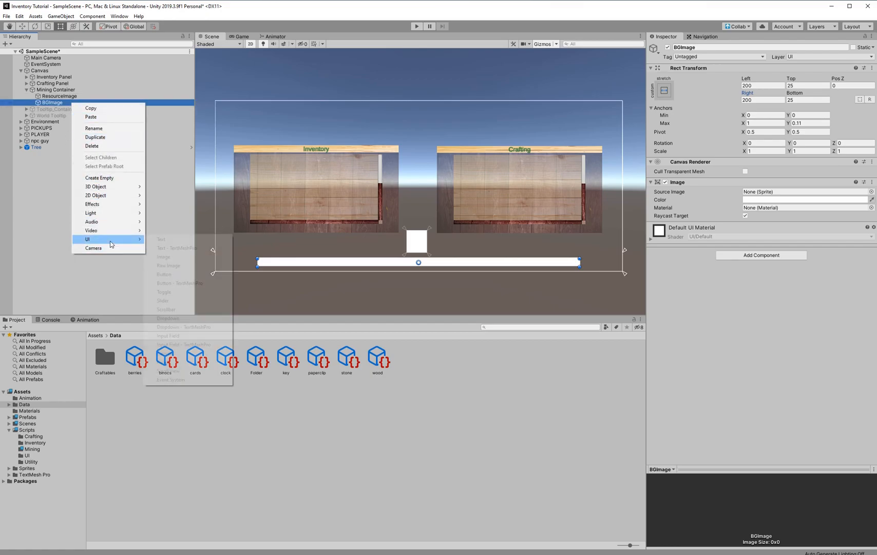
{"action": "left_click", "coordinate": [166, 256]}
{"action": "left_click", "coordinate": [664, 90]}
{"action": "left_click", "coordinate": [750, 211]}
Set the child image's Left, Right, Top and Bottom offsets to 0 so it fills BGImage
{"action": "left_click", "coordinate": [751, 85]}
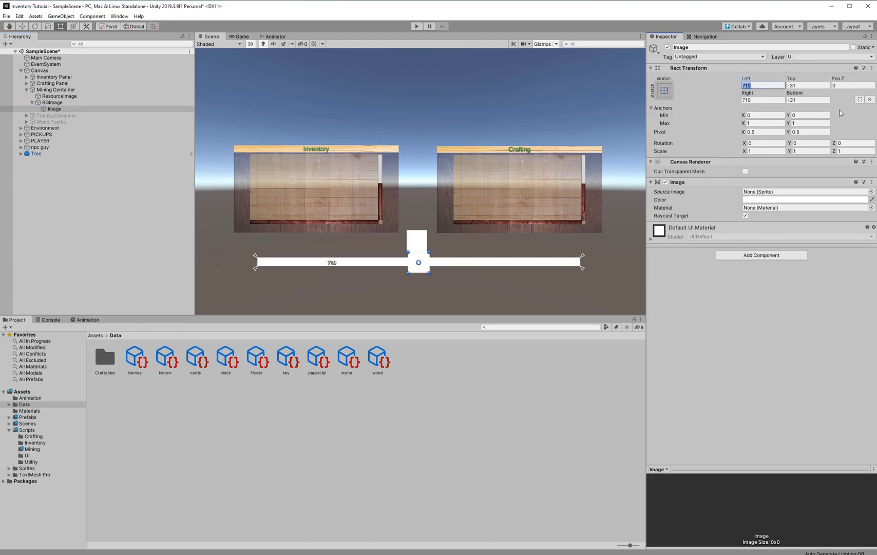
{"action": "type", "text": "0"}
{"action": "left_click", "coordinate": [765, 100]}
{"action": "type", "text": "0"}
{"action": "left_click", "coordinate": [801, 85]}
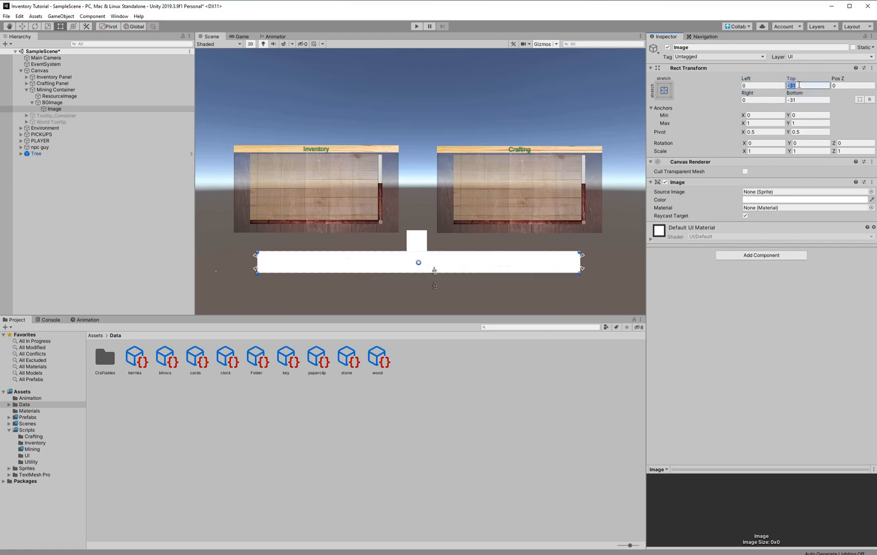
{"action": "type", "text": "0"}
{"action": "left_click", "coordinate": [802, 101]}
{"action": "type", "text": "0"}
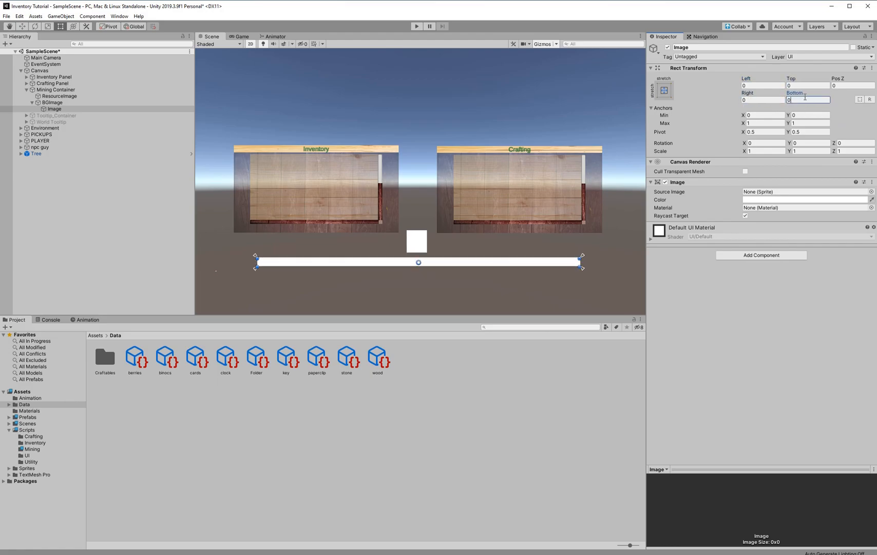
Inset the child image within BGImage by setting its Left, Right, Bottom and Top offsets to 5
{"action": "left_click", "coordinate": [763, 85]}
{"action": "type", "text": "5"}
{"action": "left_click", "coordinate": [763, 99]}
{"action": "type", "text": "5"}
{"action": "left_click", "coordinate": [799, 100]}
{"action": "type", "text": "5"}
{"action": "left_click", "coordinate": [806, 85]}
{"action": "type", "text": "5"}
Rename the child image of BGImage as FillBarImage
{"action": "left_click", "coordinate": [70, 110]}
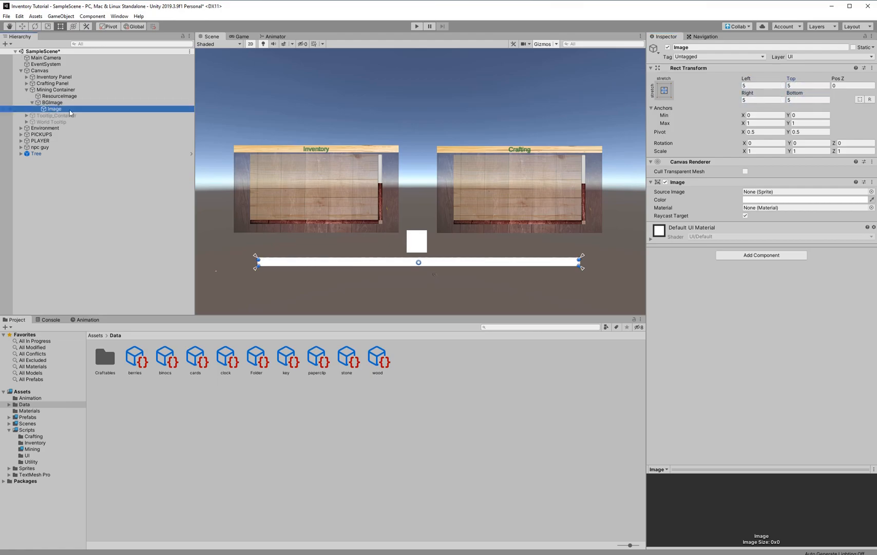
{"action": "key", "text": "F2"}
{"action": "key", "text": "Home"}
{"action": "type", "text": "Fi"}
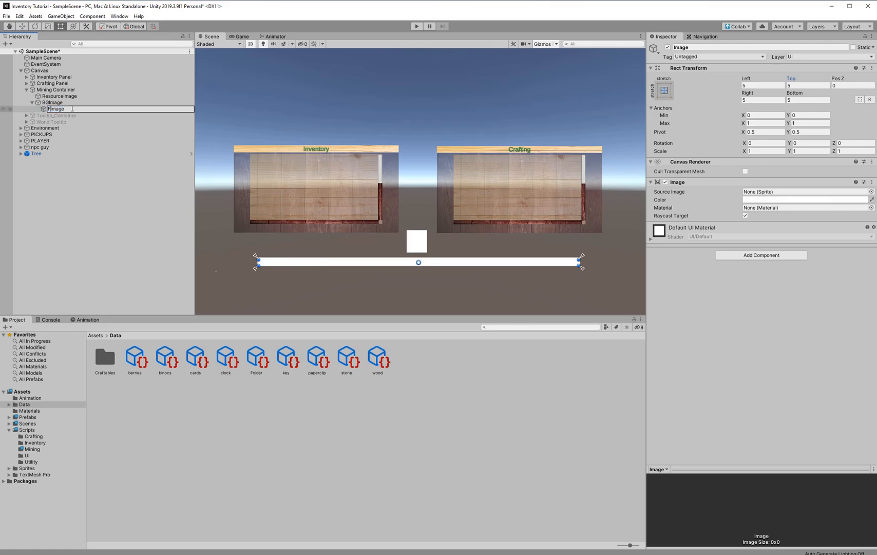
{"action": "type", "text": "llBar"}
{"action": "key", "text": "Return"}
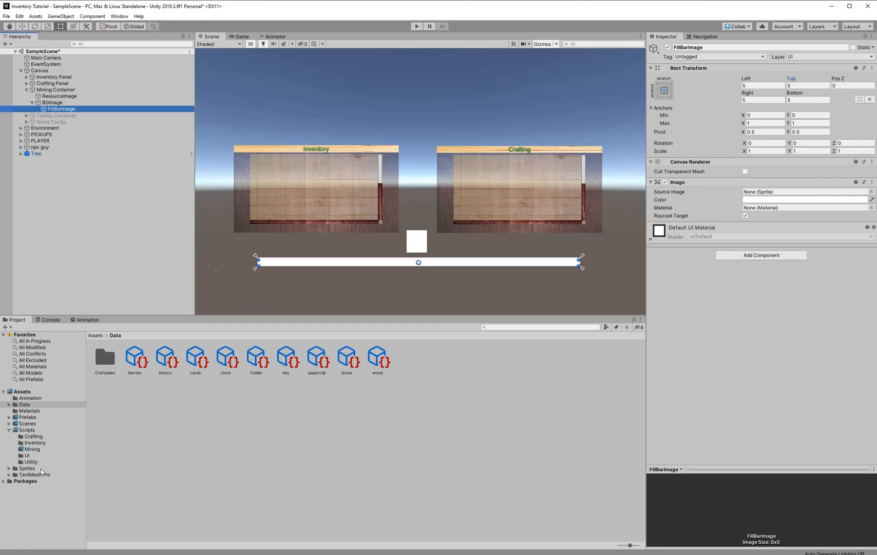
Assign the Bright-wood-texture-Stock-Photo sprite to FillBarImage and make it a Filled image with the Horizontal fill method
{"action": "left_click", "coordinate": [27, 468]}
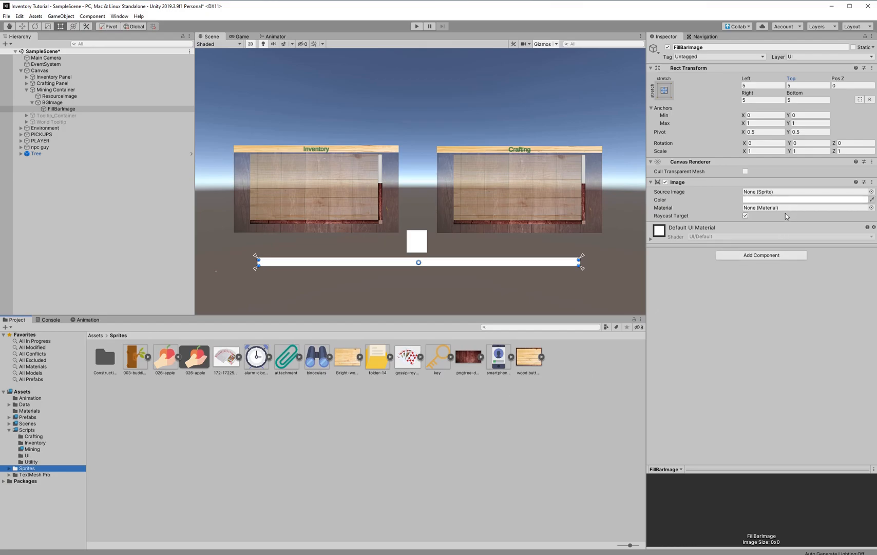
{"action": "left_click_drag", "start_coordinate": [346, 366], "coordinate": [754, 194]}
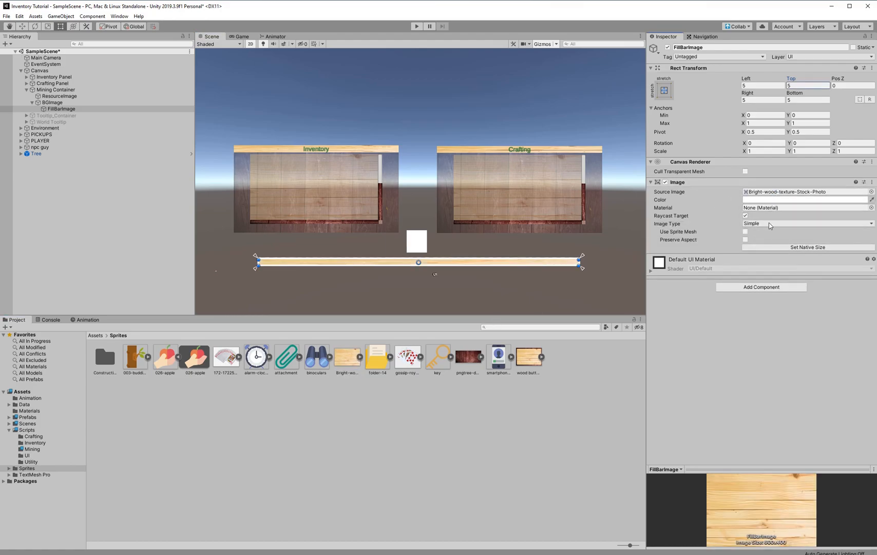
{"action": "left_click", "coordinate": [770, 225]}
{"action": "left_click", "coordinate": [771, 258]}
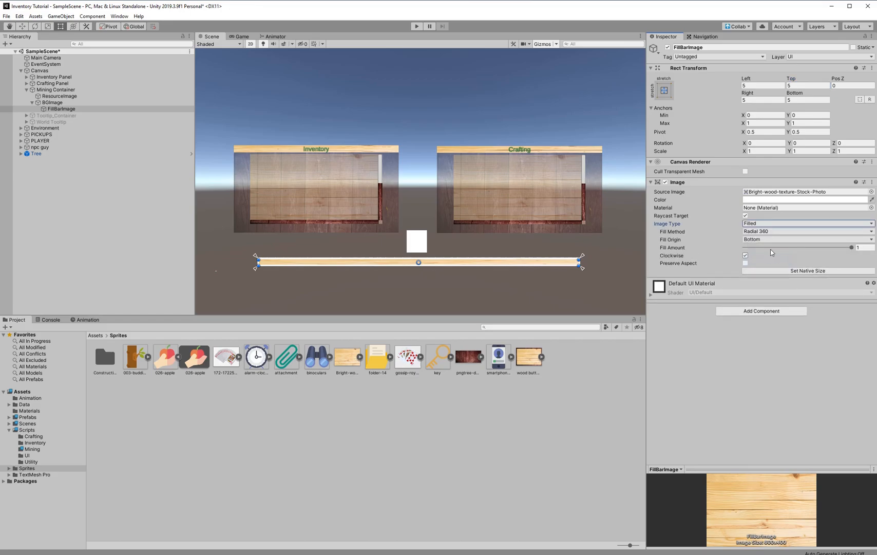
{"action": "left_click", "coordinate": [768, 232]}
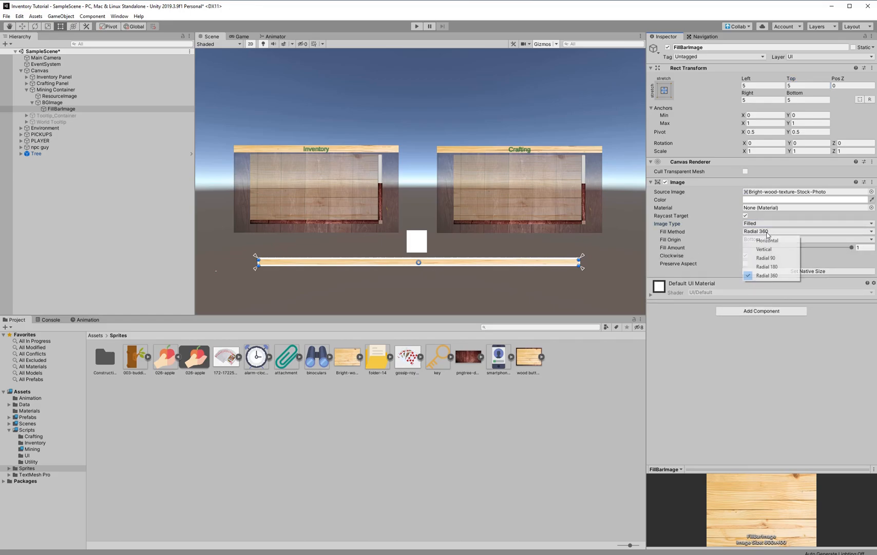
{"action": "left_click", "coordinate": [767, 240]}
Test FillBarImage's fill amount with Right and Left fill origins, leaving the origin at Left and the amount at about 0.654
{"action": "left_click_drag", "start_coordinate": [762, 248], "coordinate": [872, 260]}
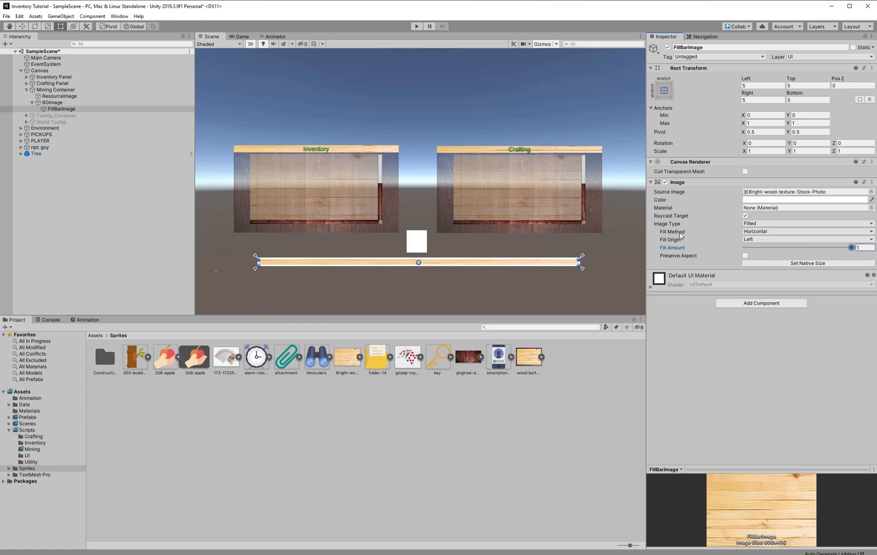
{"action": "left_click", "coordinate": [754, 239]}
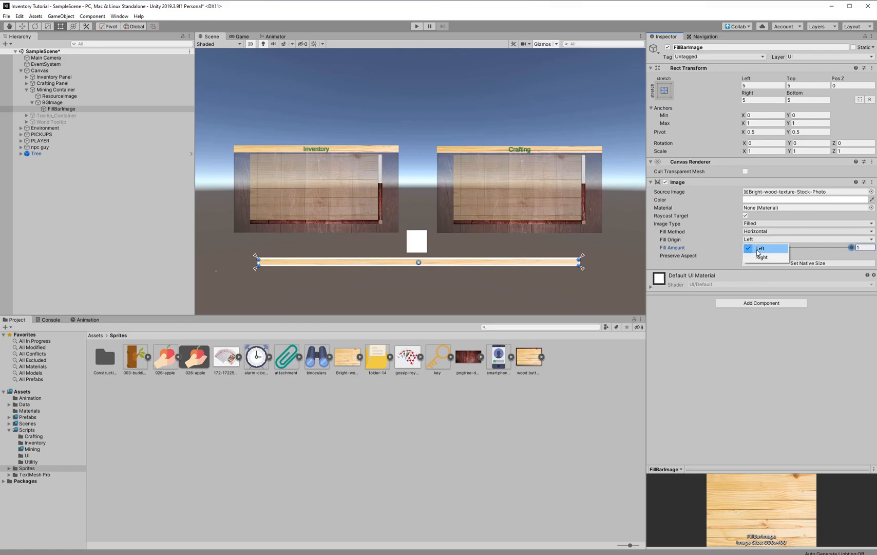
{"action": "left_click", "coordinate": [755, 256]}
{"action": "left_click", "coordinate": [754, 248]}
{"action": "left_click_drag", "start_coordinate": [754, 250], "coordinate": [815, 254]}
{"action": "left_click", "coordinate": [751, 240]}
{"action": "left_click", "coordinate": [753, 248]}
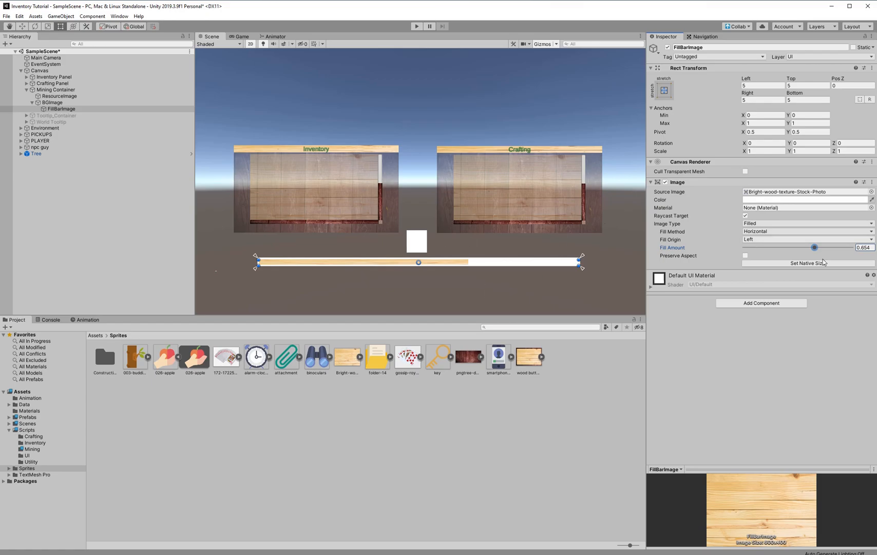
Assign the pngtree dark antique wood background sprite as BGImage's source image
{"action": "left_click", "coordinate": [95, 103]}
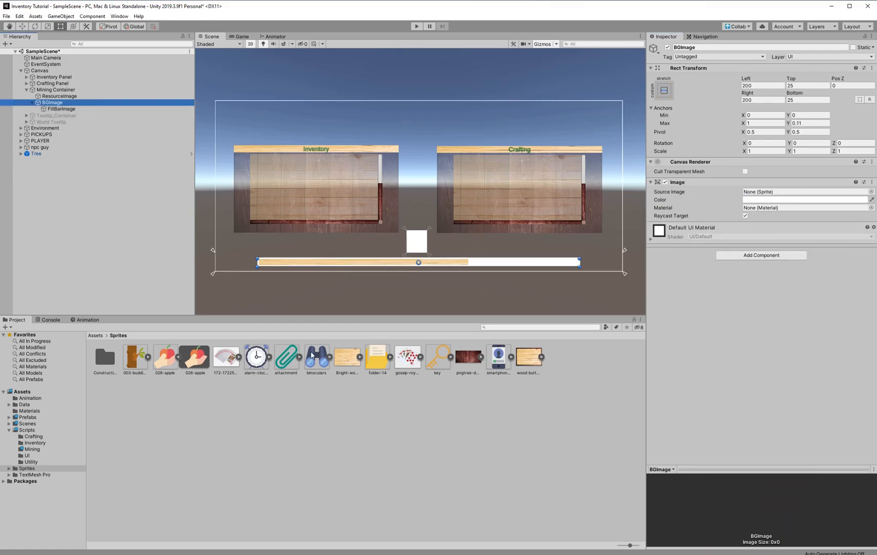
{"action": "left_click_drag", "start_coordinate": [464, 364], "coordinate": [812, 194]}
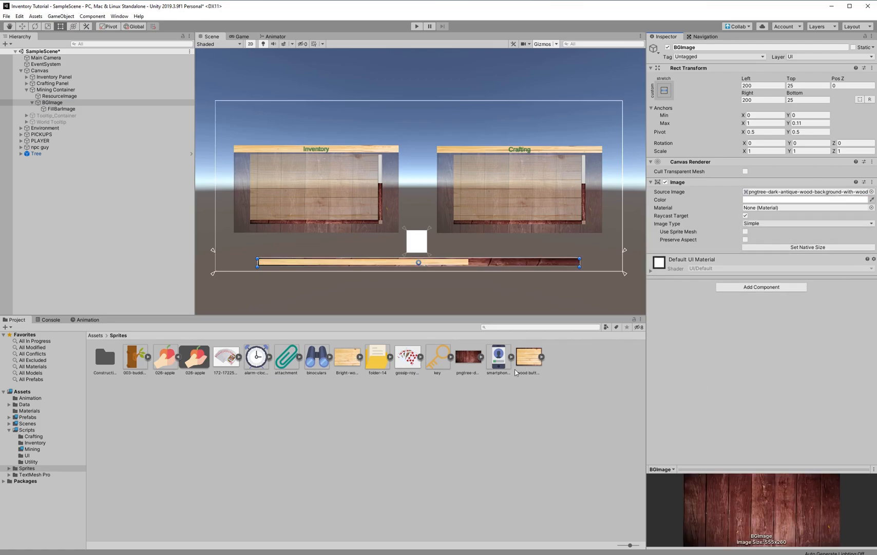
{"action": "left_click", "coordinate": [462, 361]}
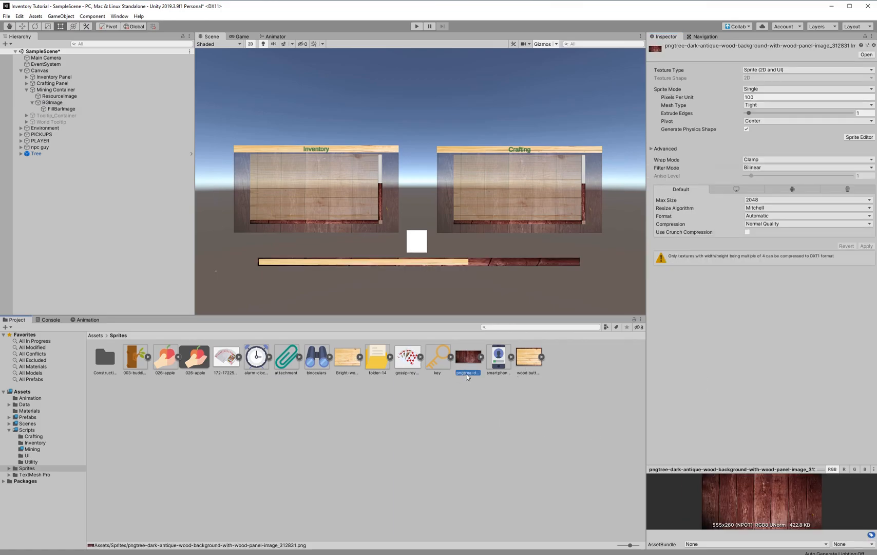
{"action": "left_click", "coordinate": [482, 394]}
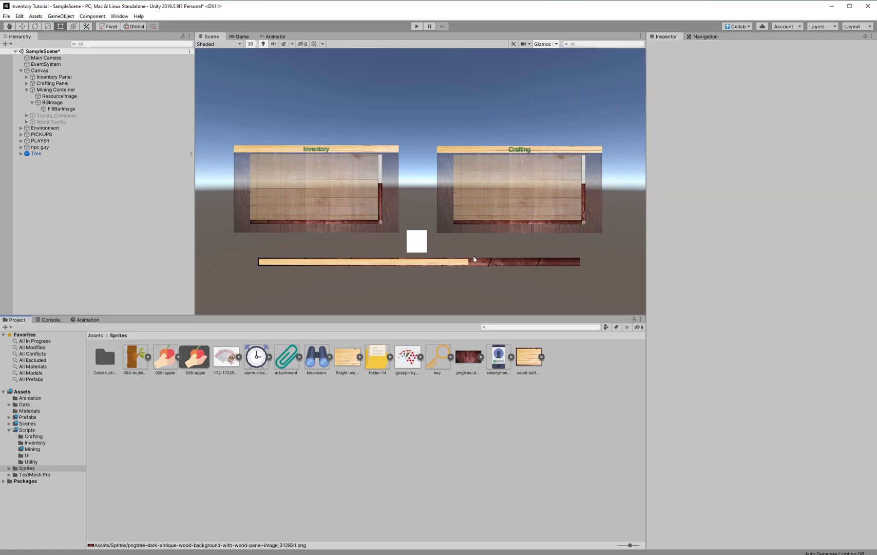
{"action": "left_click", "coordinate": [61, 96]}
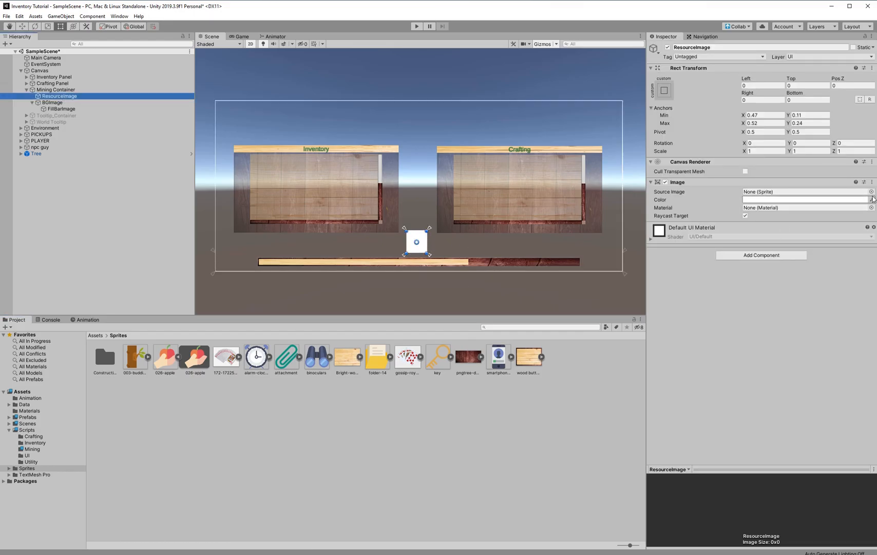
{"action": "left_click", "coordinate": [872, 192]}
{"action": "scroll", "coordinate": [138, 118], "scroll_direction": "down", "scroll_amount": 2}
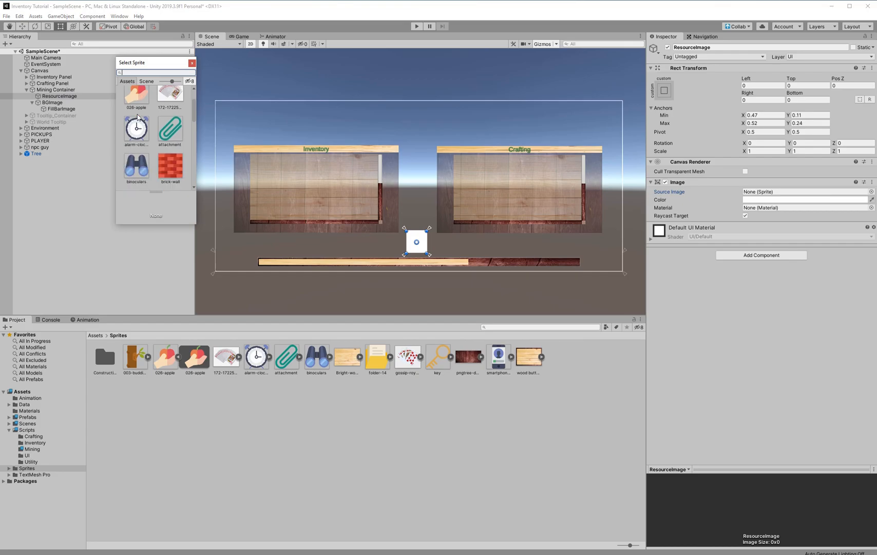
{"action": "left_click", "coordinate": [132, 140]}
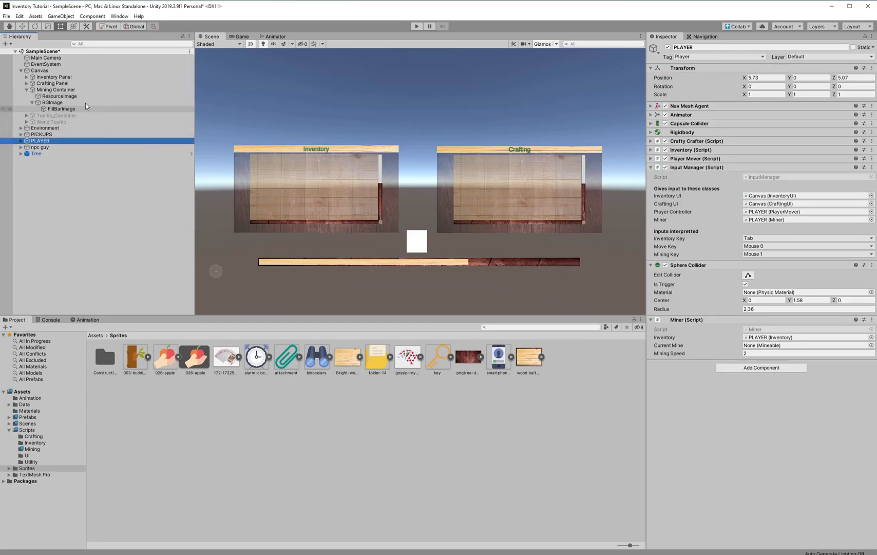
Assign the 026-apple sprite as ResourceImage's source image and enable Preserve Aspect
{"action": "left_click", "coordinate": [67, 96]}
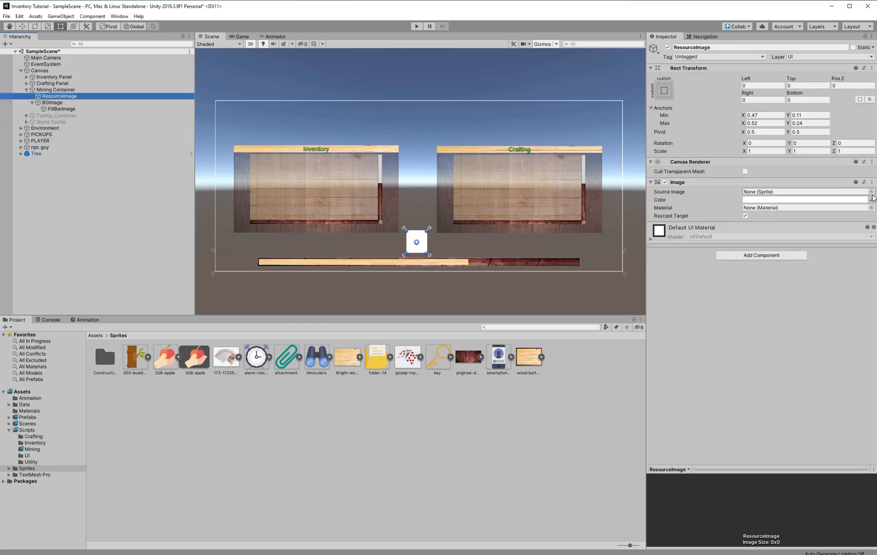
{"action": "left_click", "coordinate": [871, 192]}
{"action": "left_click", "coordinate": [142, 144]}
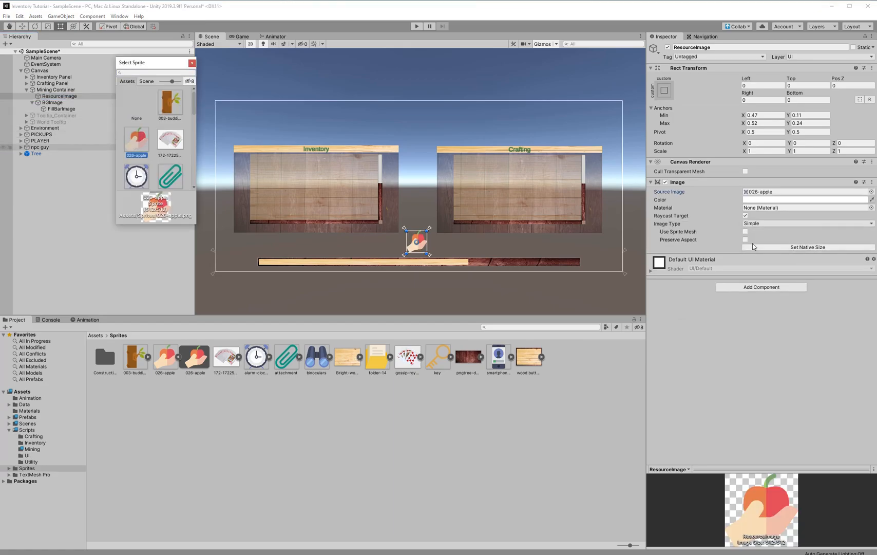
{"action": "left_click", "coordinate": [745, 239]}
{"action": "left_click", "coordinate": [746, 240]}
Toggle Preserve Aspect off and back on for ResourceImage to compare the apple's proportions
{"action": "scroll", "coordinate": [461, 249], "scroll_direction": "up", "scroll_amount": 4}
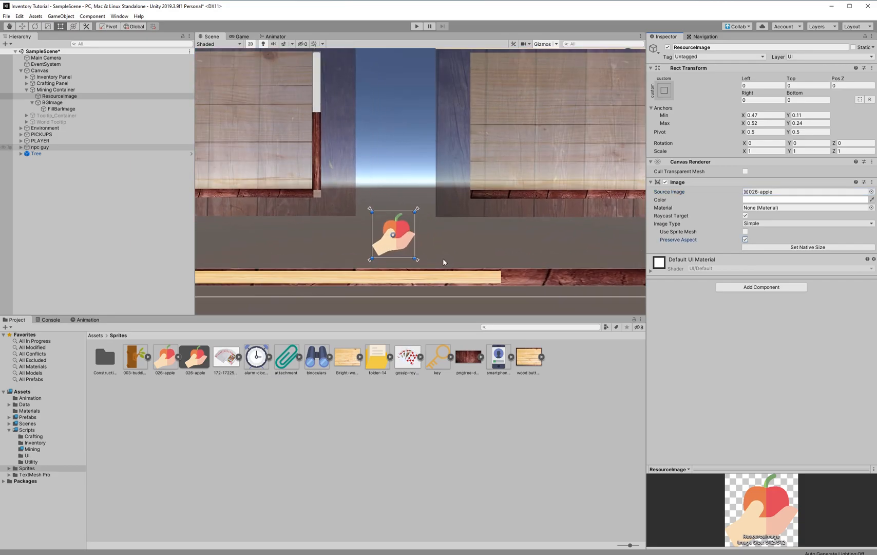
{"action": "scroll", "coordinate": [443, 258], "scroll_direction": "down", "scroll_amount": 2}
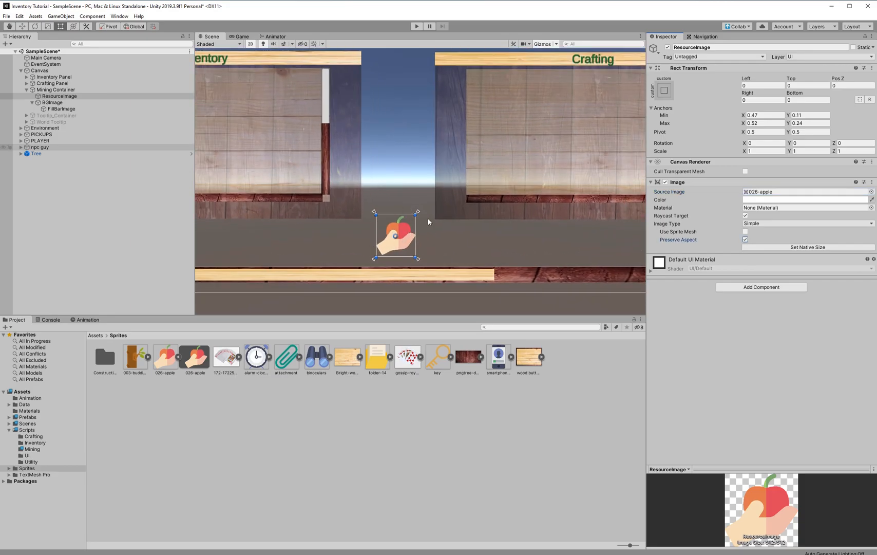
{"action": "scroll", "coordinate": [430, 252], "scroll_direction": "down", "scroll_amount": 4}
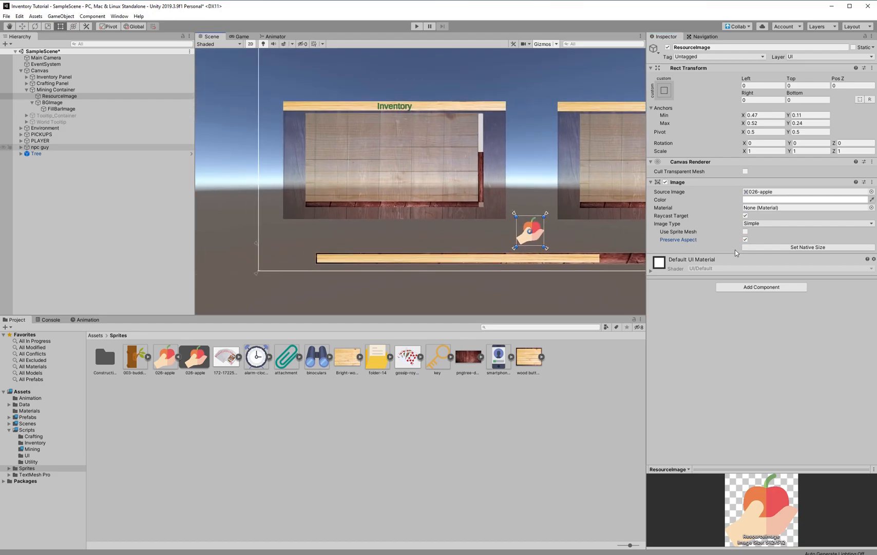
{"action": "key", "text": "f"}
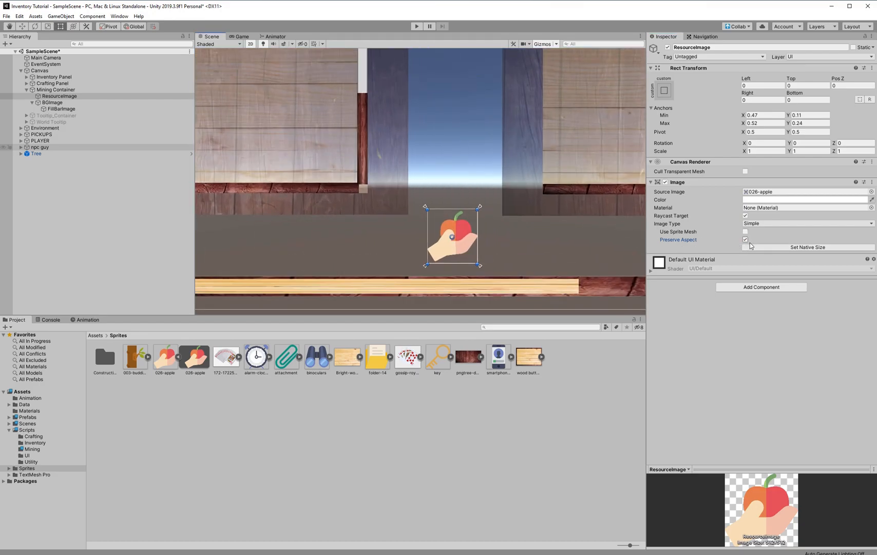
{"action": "left_click", "coordinate": [746, 240]}
{"action": "left_click", "coordinate": [746, 241]}
{"action": "left_click", "coordinate": [18, 247]}
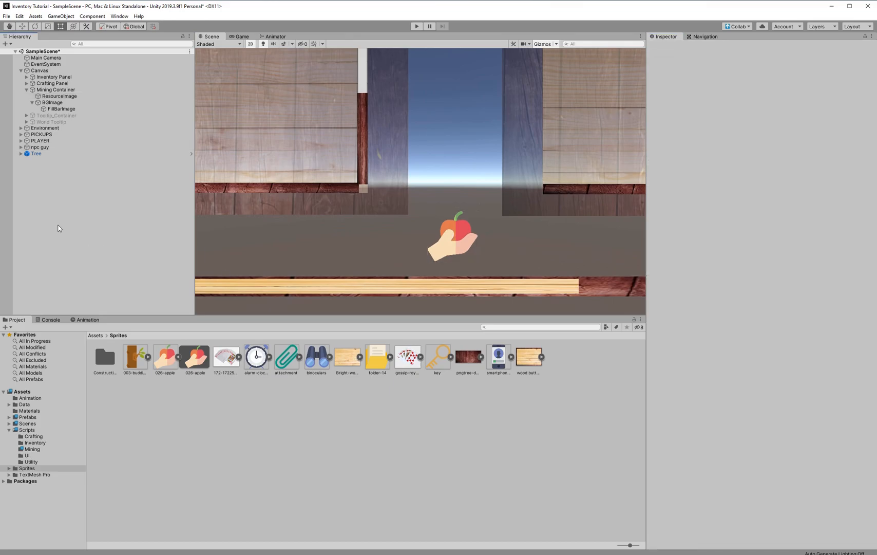
{"action": "scroll", "coordinate": [524, 126], "scroll_direction": "down", "scroll_amount": 5}
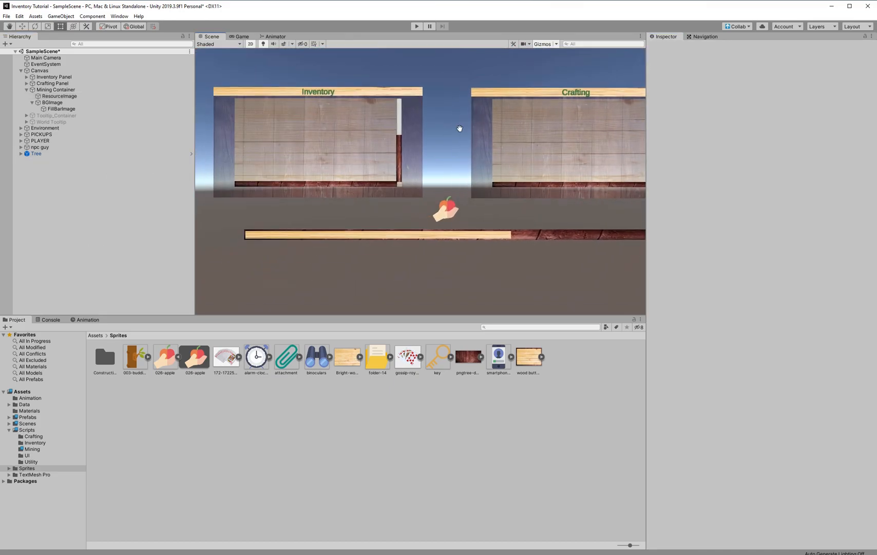
Open the MiningUI script from the Mining scripts folder in Visual Studio and add a using directive for UnityEngine.UI
{"action": "left_click", "coordinate": [38, 448]}
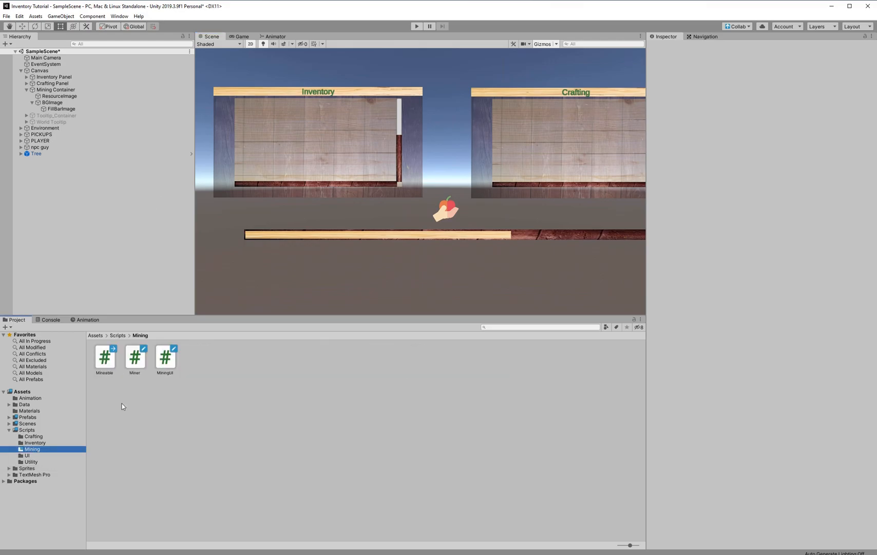
{"action": "double_click", "coordinate": [157, 358]}
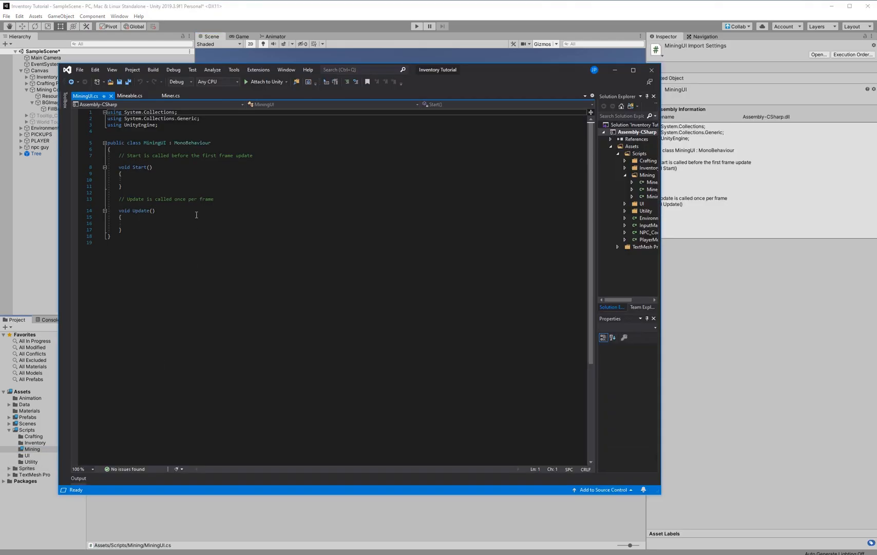
{"action": "left_click", "coordinate": [241, 132]}
{"action": "left_click_drag", "start_coordinate": [169, 126], "coordinate": [105, 127]}
{"action": "key", "text": "ctrl+c"}
{"action": "left_click", "coordinate": [138, 136]}
{"action": "key", "text": "ctrl+v"}
{"action": "key", "text": "Left"}
{"action": "type", "text": "UI"}
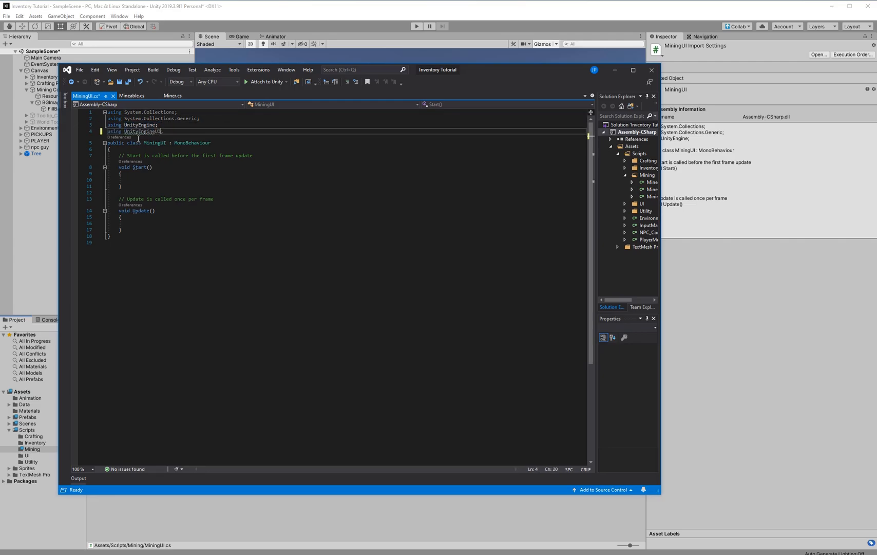
{"action": "key", "text": "End"}
{"action": "key", "text": "Return"}
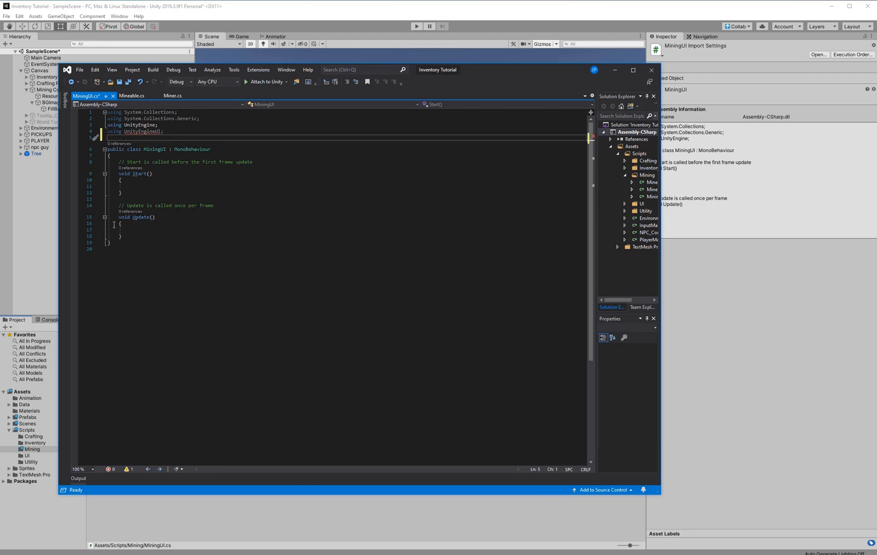
Replace the comment above Start in the MiningUI class with the field "[SerializeField] Miner miner = null;"
{"action": "left_click_drag", "start_coordinate": [280, 163], "coordinate": [117, 161]}
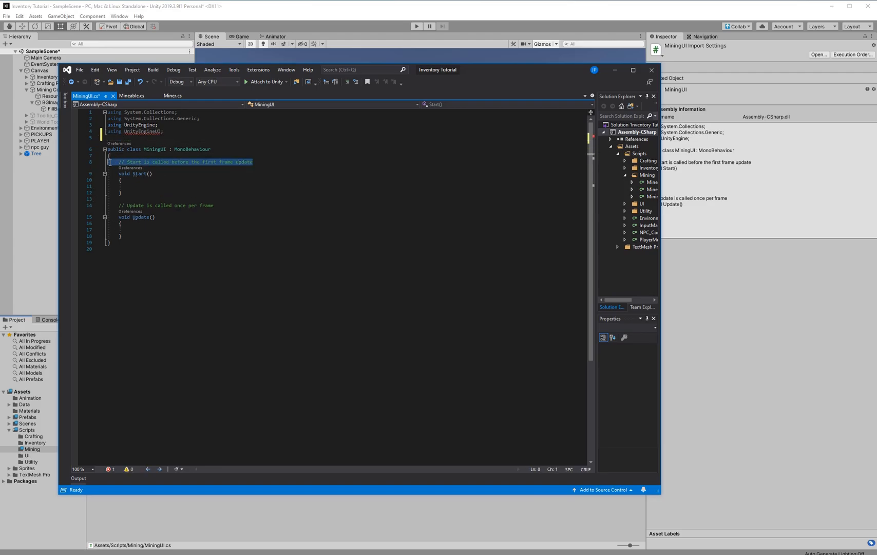
{"action": "key", "text": "Return"}
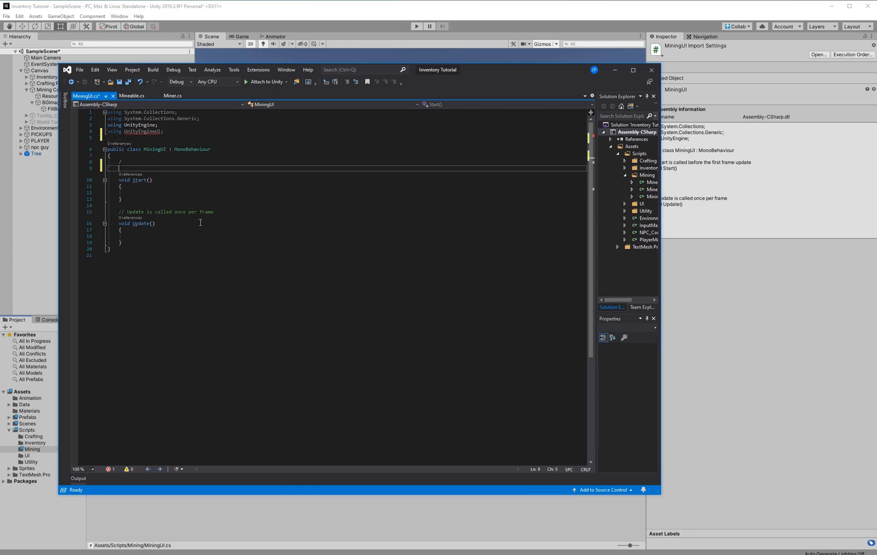
{"action": "left_click", "coordinate": [134, 163]}
{"action": "type", "text": "[SerializeField"}
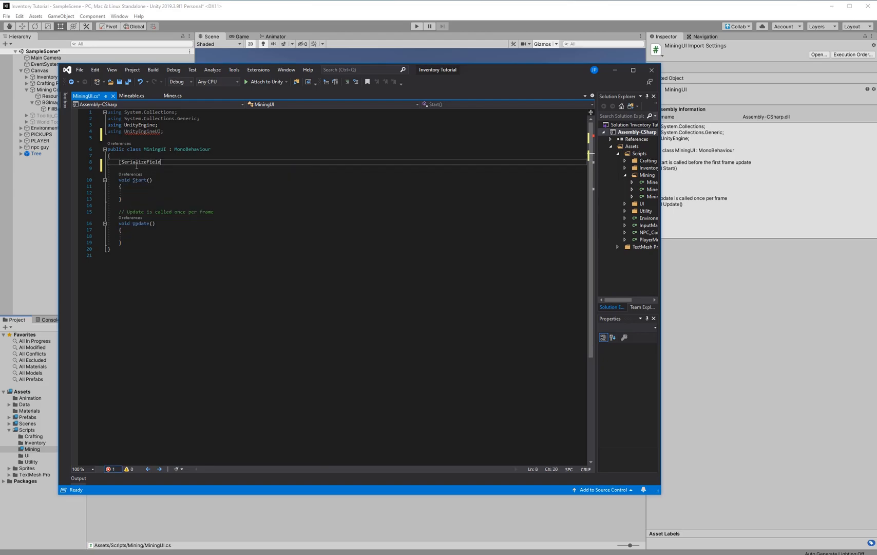
{"action": "type", "text": "] Miner miner = null;"}
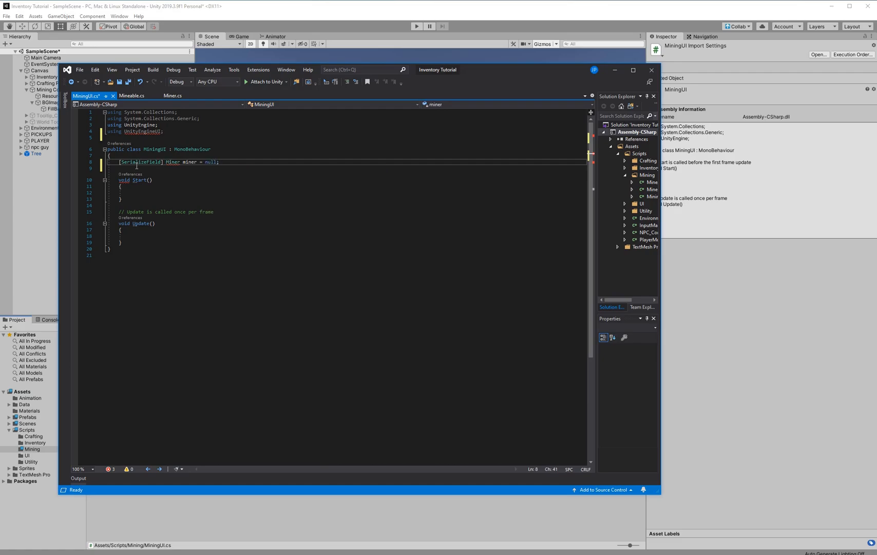
{"action": "left_click", "coordinate": [136, 166]}
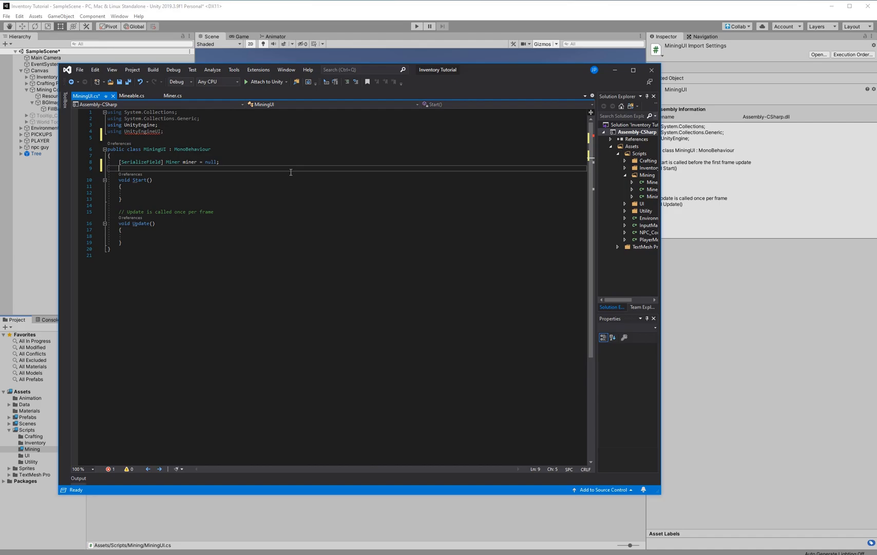
Below the miner field, after a blank line, add "[SerializeField] private Image resourceImage = null;"
{"action": "key", "text": "Return"}
{"action": "type", "text": "[SerializeField] privaet imag"}
{"action": "key", "text": "BackSpace"}
{"action": "key", "text": "BackSpace"}
{"action": "key", "text": "BackSpace"}
{"action": "key", "text": "BackSpace"}
{"action": "key", "text": "BackSpace"}
{"action": "key", "text": "BackSpace"}
{"action": "key", "text": "BackSpace"}
{"action": "type", "text": "te Image resourceImage = null;"}
Add serialized private Image fields backgroundImage and fillbarImage, both initialised to null, and leave a blank line before Start
{"action": "key", "text": "Return"}
{"action": "type", "text": "[SerializeField] private Image"}
{"action": "type", "text": "backgroundImage = null;"}
{"action": "key", "text": "Return"}
{"action": "type", "text": "[SerializeField] private Image"}
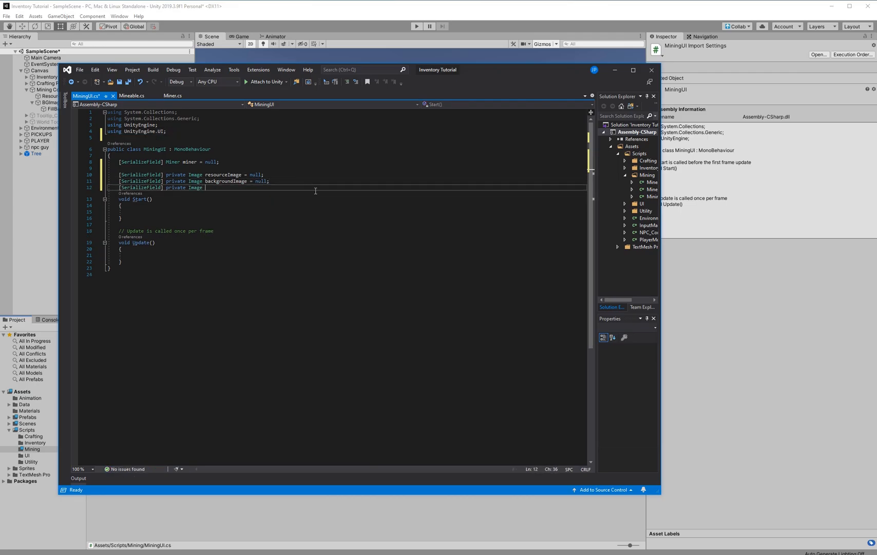
{"action": "type", "text": "fillbarImage = null;"}
{"action": "left_click", "coordinate": [264, 213]}
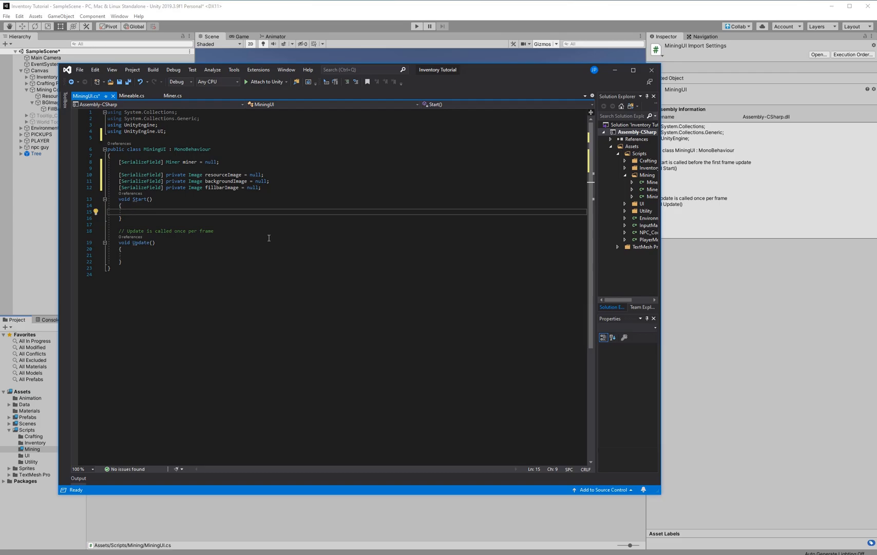
{"action": "left_click", "coordinate": [325, 193]}
{"action": "key", "text": "Return"}
{"action": "left_click", "coordinate": [308, 225]}
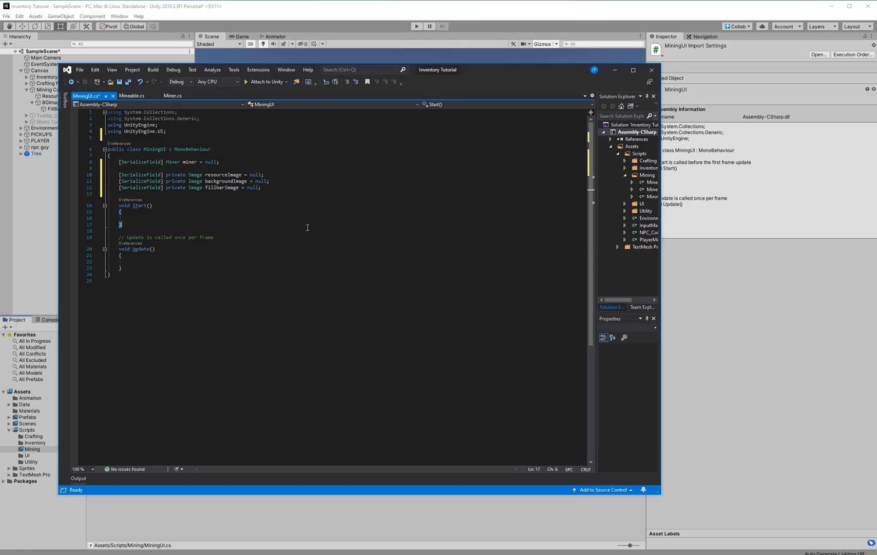
{"action": "left_click", "coordinate": [328, 217]}
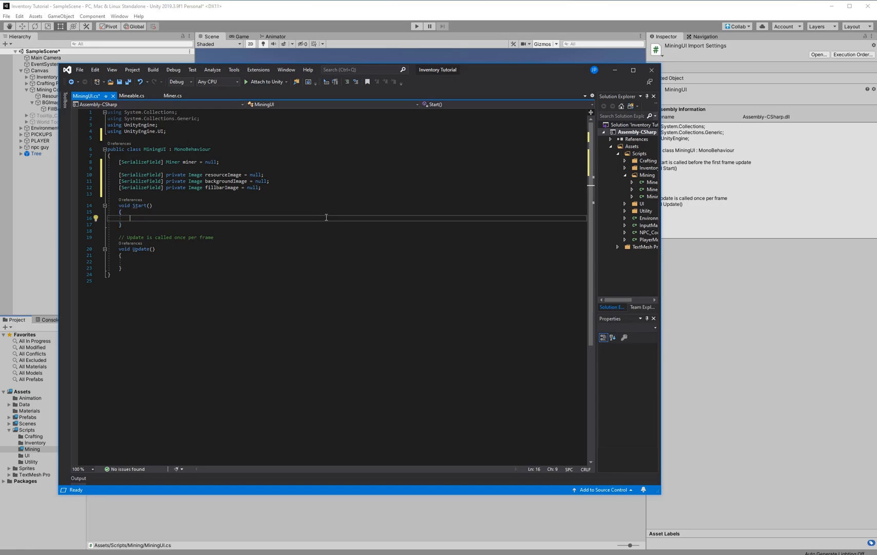
Turn the Start method of the MiningUI class into "public void InitializeUI()"
{"action": "left_click", "coordinate": [119, 205]}
{"action": "type", "text": "public"}
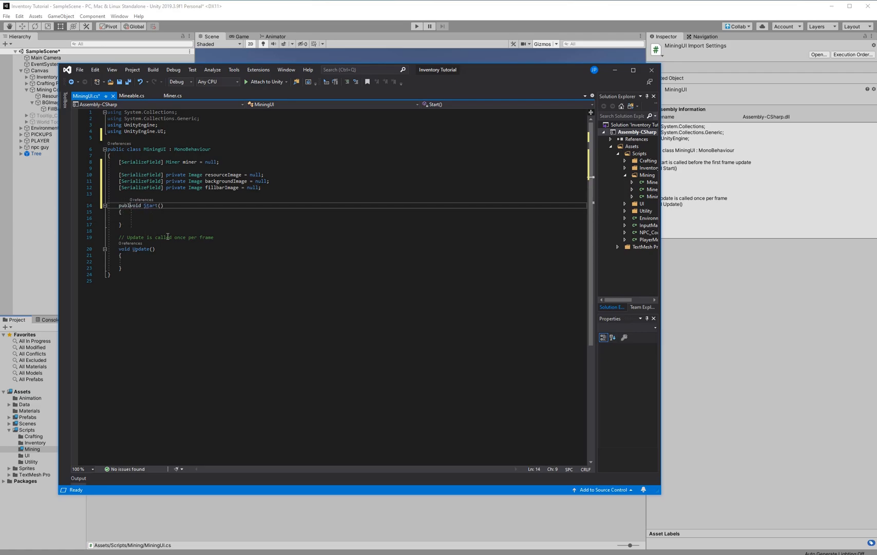
{"action": "key", "text": "End"}
{"action": "key", "text": "Delete"}
{"action": "key", "text": "ctrl+z"}
{"action": "key", "text": "Left"}
{"action": "key", "text": "Left"}
{"action": "key", "text": "Left"}
{"action": "type", "text": "tialzie"}
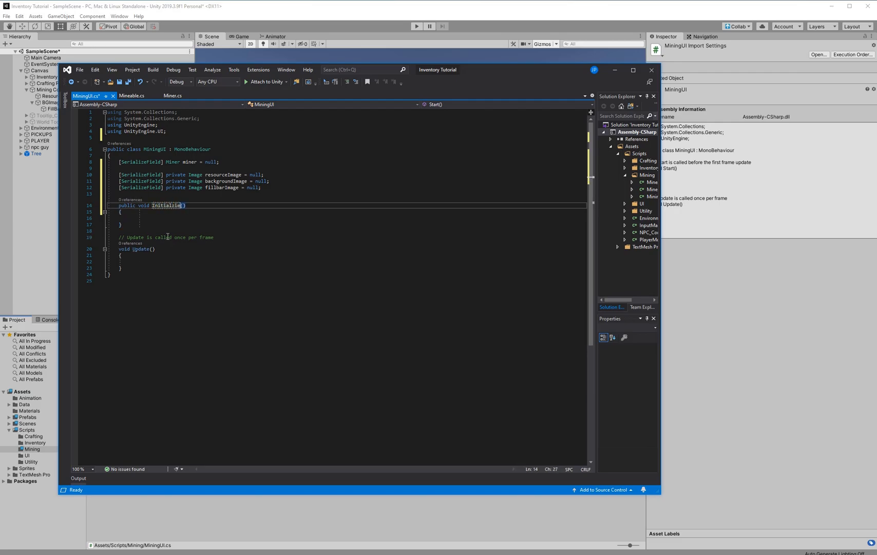
{"action": "type", "text": "UI"}
Check the mine event declarations in the Miner script and start the statement "miner.onEnterMine +=" inside InitializeUI in MiningUI
{"action": "left_click", "coordinate": [174, 95]}
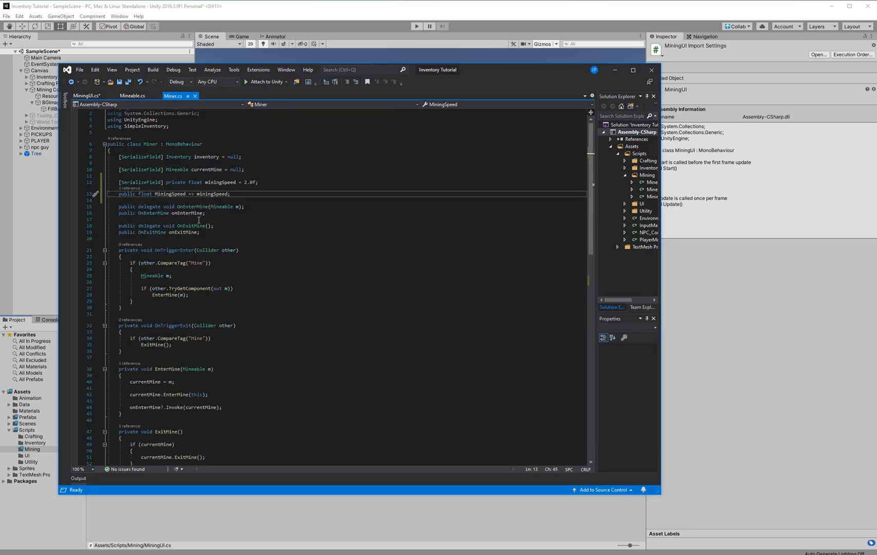
{"action": "key", "text": "ctrl+Tab"}
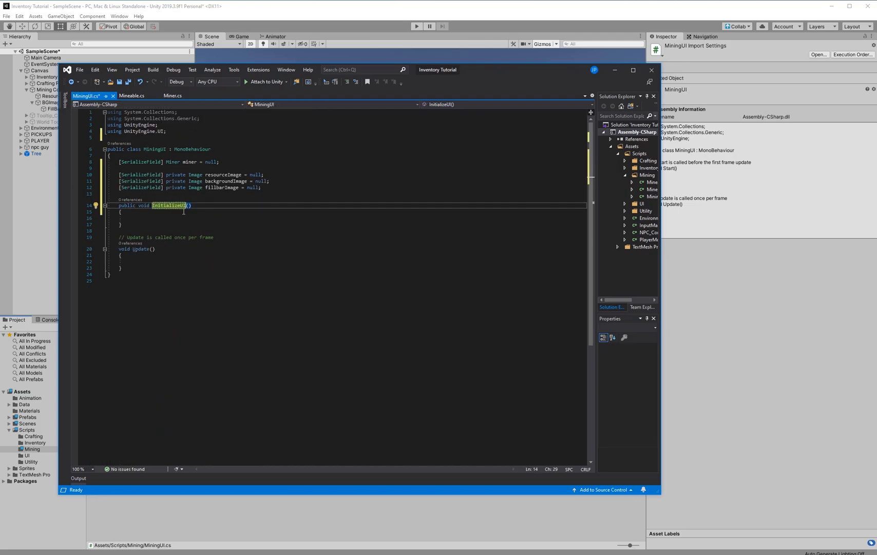
{"action": "left_click", "coordinate": [192, 219]}
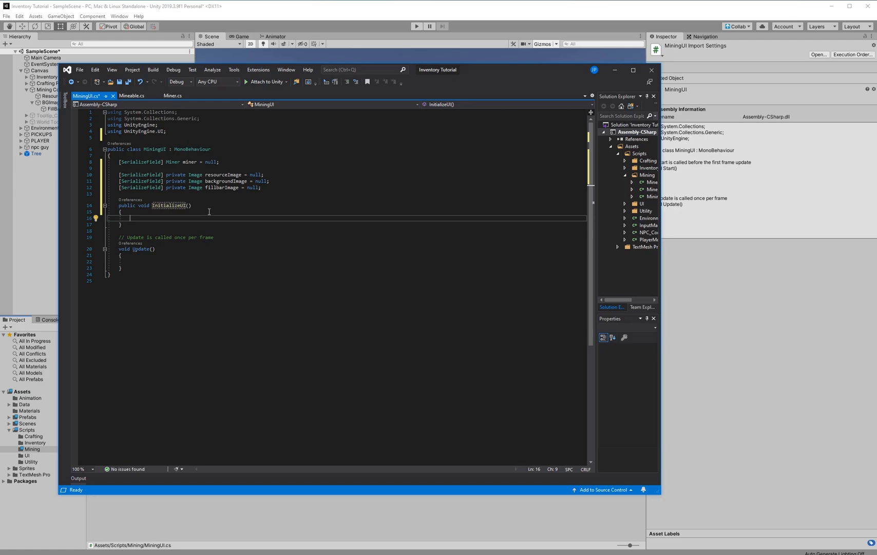
{"action": "type", "text": "miner."}
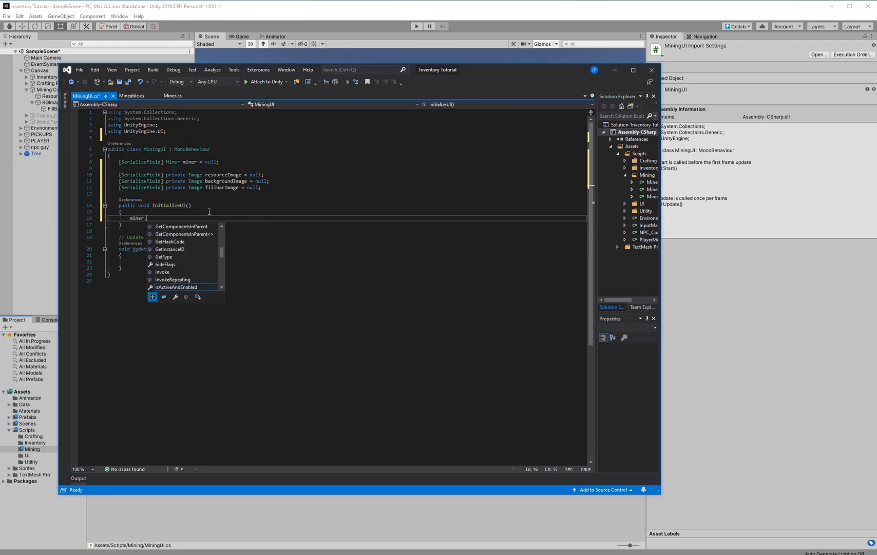
{"action": "type", "text": "onEnterMine +"}
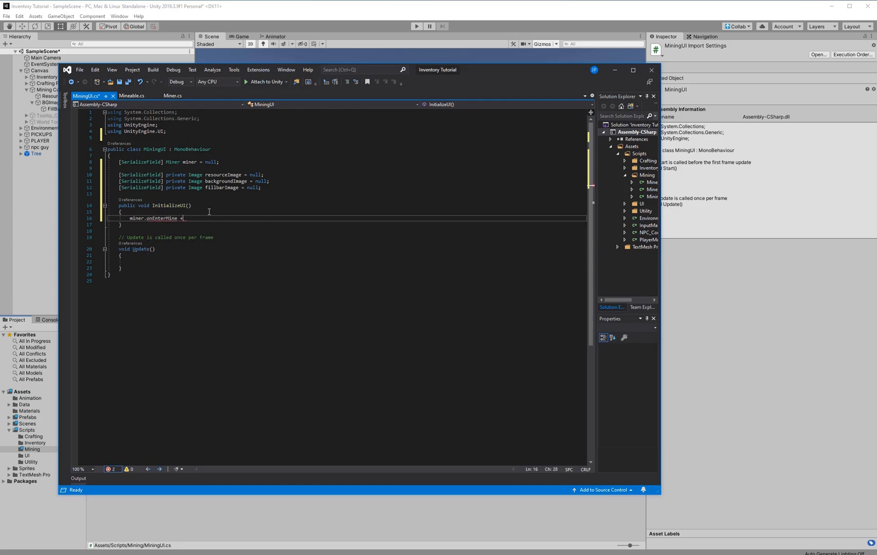
Below the Update method, add the empty method "private void UpdateUI(Mineable mine) { }"
{"action": "left_click", "coordinate": [163, 281]}
{"action": "left_click", "coordinate": [177, 273]}
{"action": "left_click", "coordinate": [187, 267]}
{"action": "key", "text": "Return"}
{"action": "key", "text": "Return"}
{"action": "type", "text": "private void Update"}
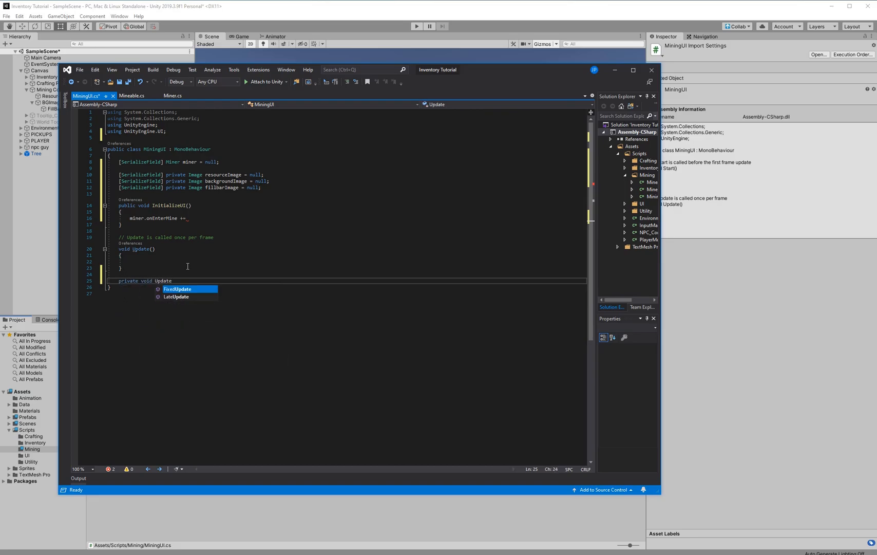
{"action": "type", "text": "UI )"}
{"action": "key", "text": "BackSpace"}
{"action": "type", "text": "("}
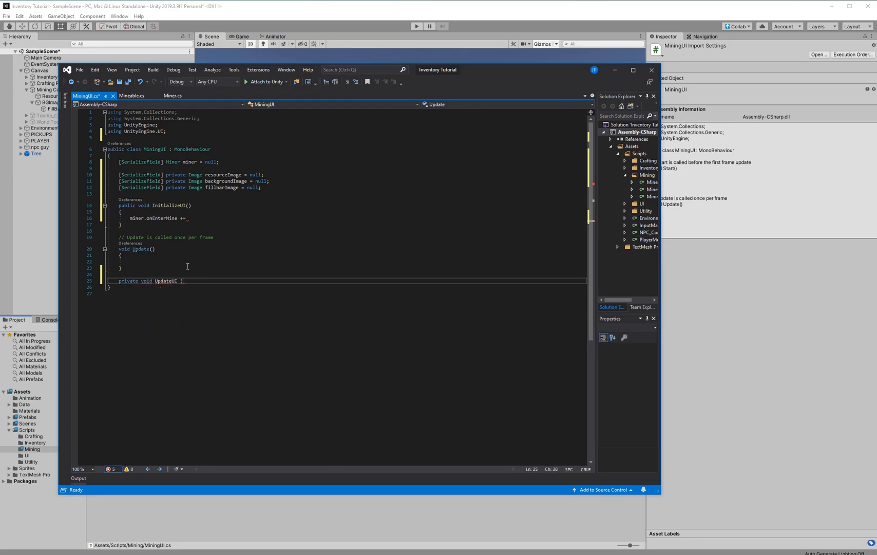
{"action": "type", "text": "Mineable mine) { }"}
After UpdateUI, leave a blank line and add the empty method "private void ExitMine() { }"
{"action": "key", "text": "Return"}
{"action": "key", "text": "Return"}
{"action": "type", "text": "privaet"}
{"action": "key", "text": "BackSpace"}
{"action": "key", "text": "BackSpace"}
{"action": "key", "text": "BackSpace"}
{"action": "key", "text": "BackSpace"}
{"action": "key", "text": "BackSpace"}
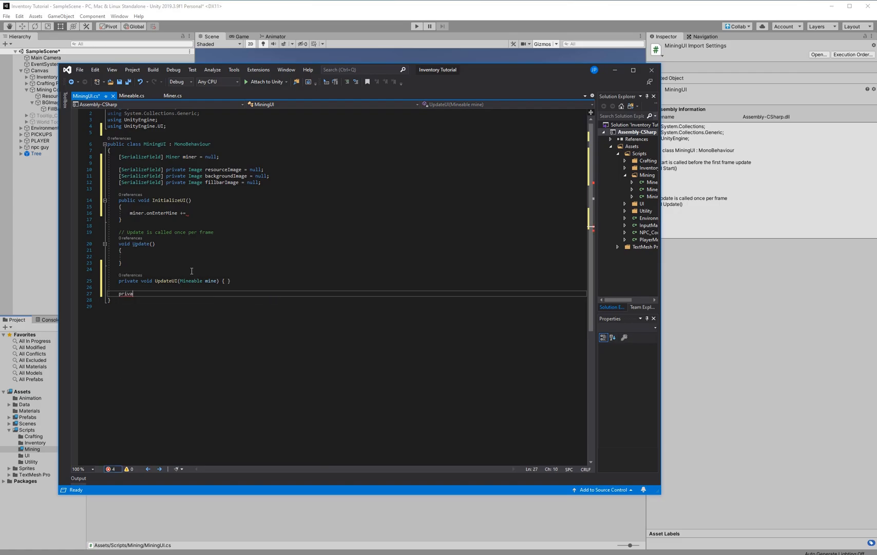
{"action": "type", "text": "vate void ExitMine() { }"}
In InitializeUI, subscribe UpdateUI to miner.onEnterMine and add the line "miner.onExitMine += ExitMine;"
{"action": "left_click", "coordinate": [240, 215]}
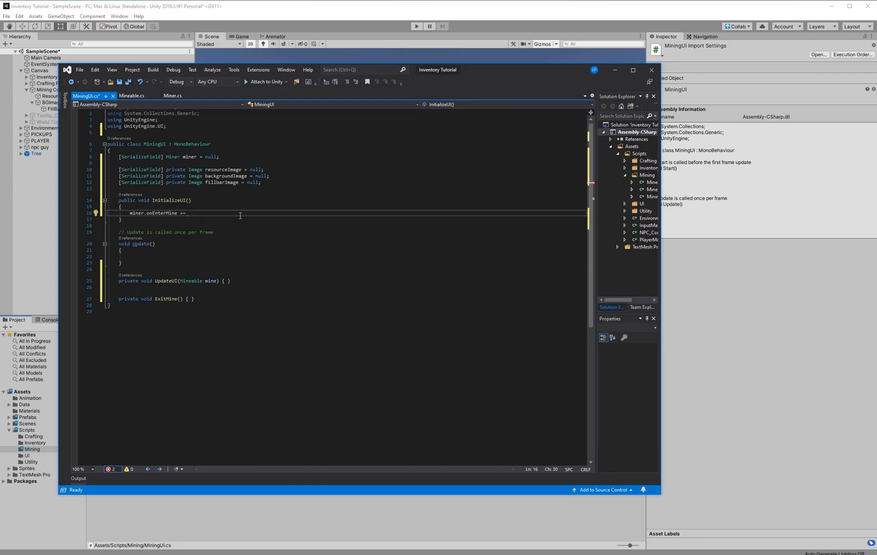
{"action": "type", "text": "upda"}
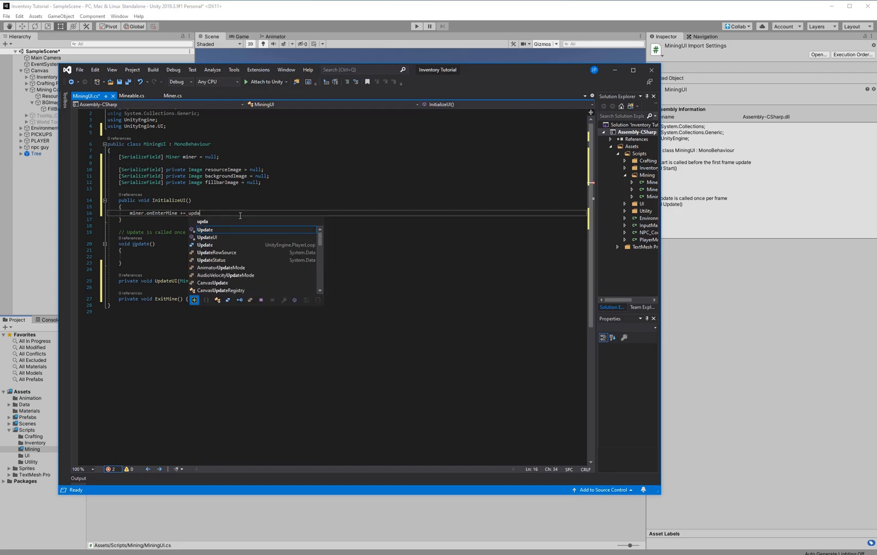
{"action": "key", "text": "Tab"}
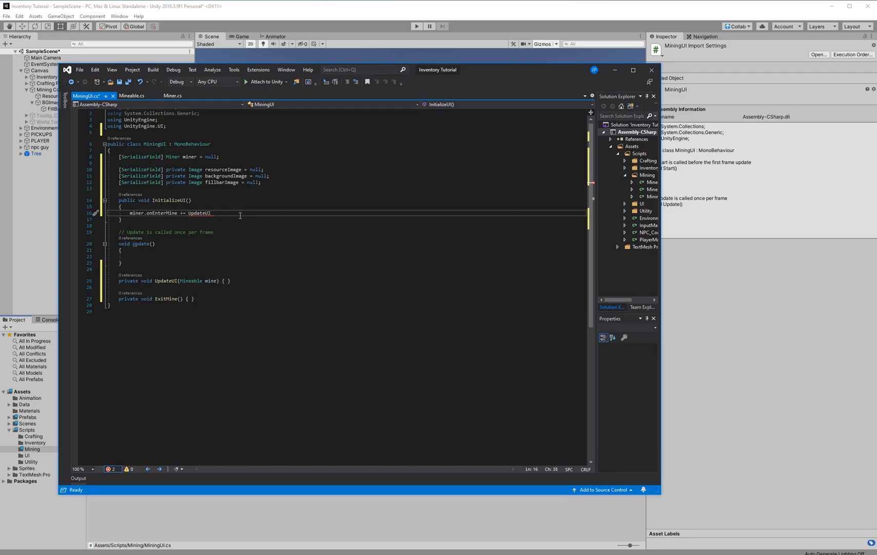
{"action": "type", "text": ";"}
{"action": "key", "text": "Return"}
{"action": "type", "text": "miner.onExitMine "}
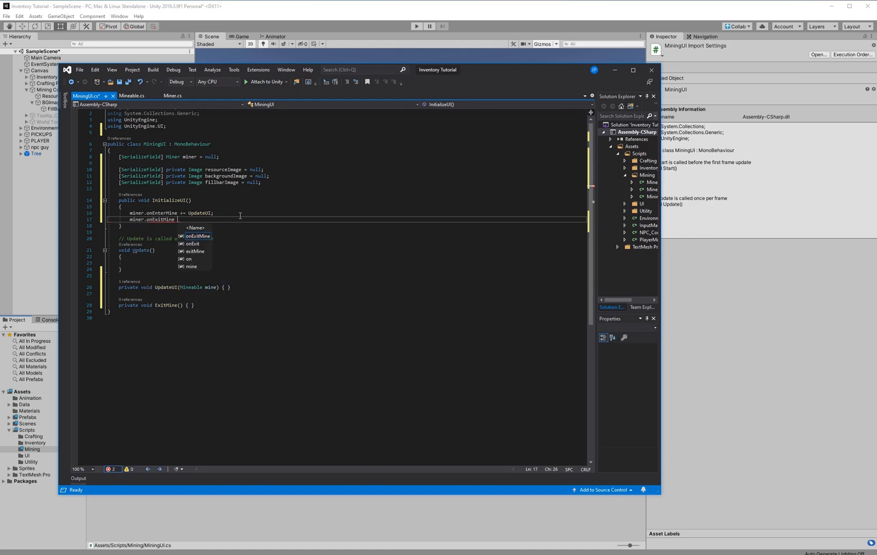
{"action": "type", "text": "+= "}
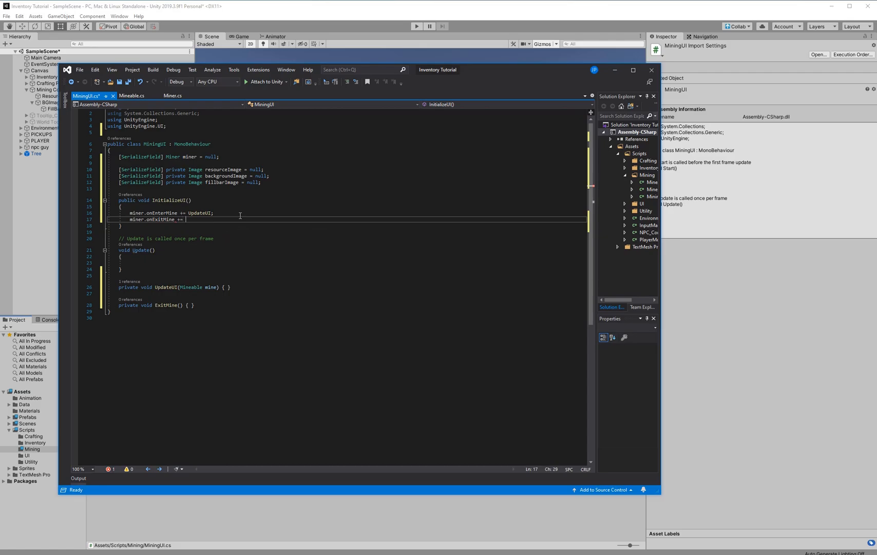
{"action": "type", "text": "exi"}
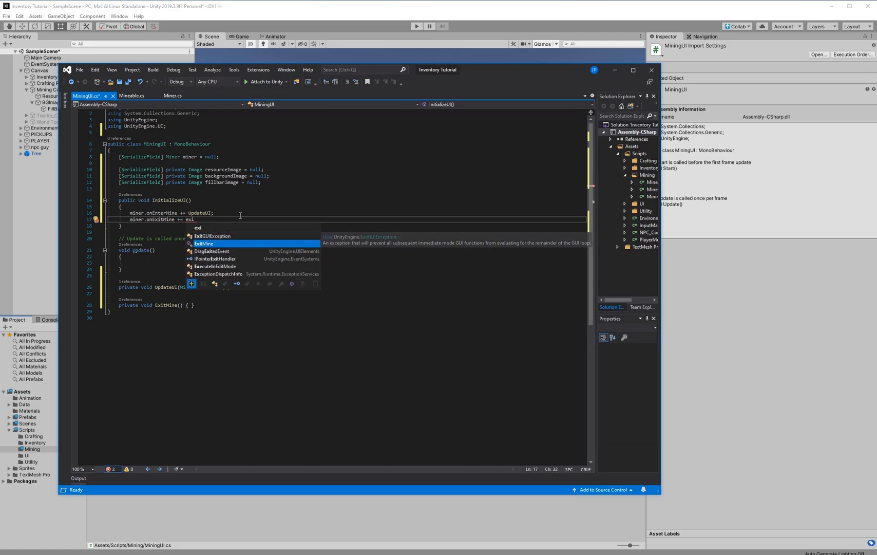
{"action": "key", "text": "Tab"}
Expand the ExitMine body and deactivate the game objects of resourceImage and backgroundImage with gameObject.SetActive(false)
{"action": "left_click", "coordinate": [184, 305]}
{"action": "key", "text": "Return"}
{"action": "key", "text": "Return"}
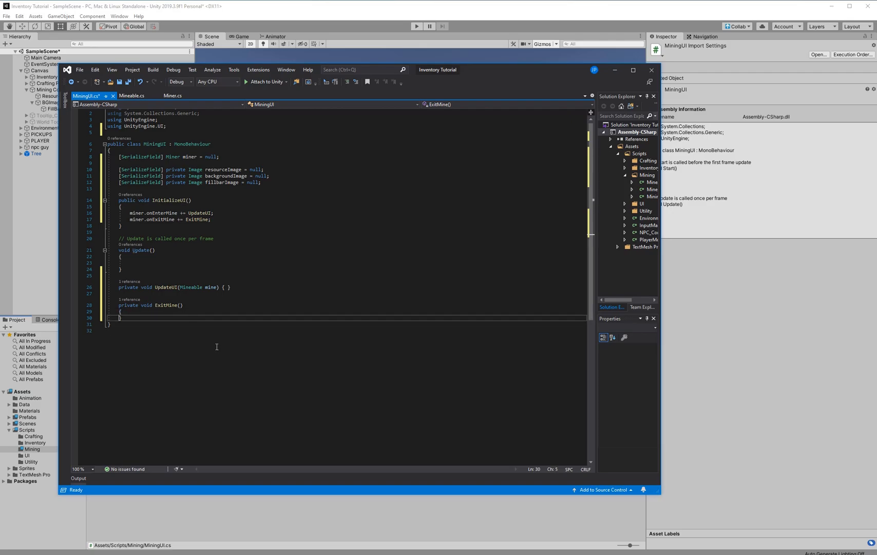
{"action": "left_click", "coordinate": [220, 313]}
{"action": "left_click", "coordinate": [213, 318]}
{"action": "type", "text": "resourceImage.gameObject.SetActive(false);"}
{"action": "key", "text": "Return"}
{"action": "type", "text": "backgroundImage.gameObject"}
{"action": "key", "text": "BackSpace"}
{"action": "type", "text": ".SetActive("}
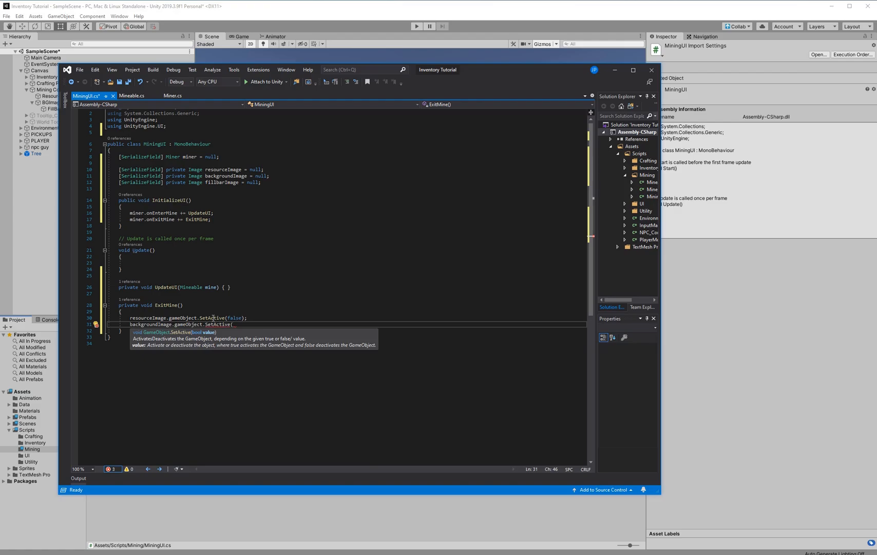
{"action": "type", "text": "fals"}
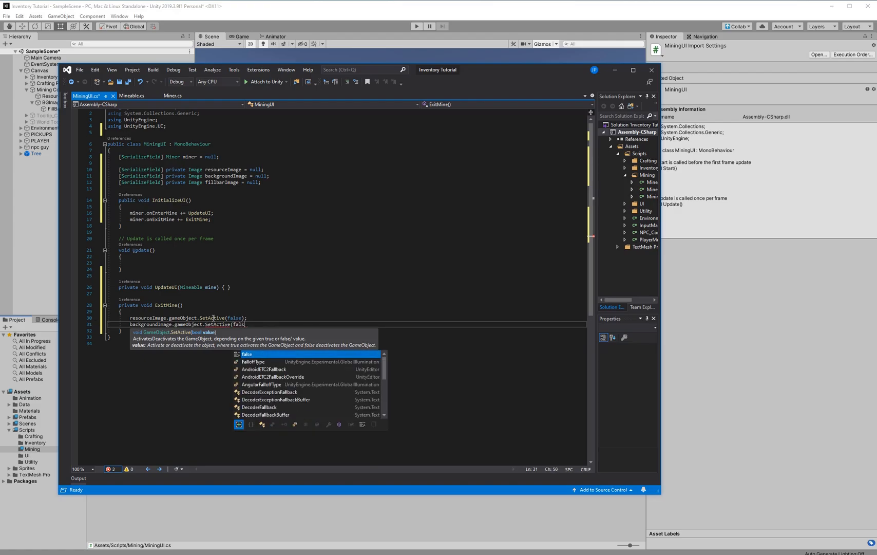
{"action": "type", "text": "e);"}
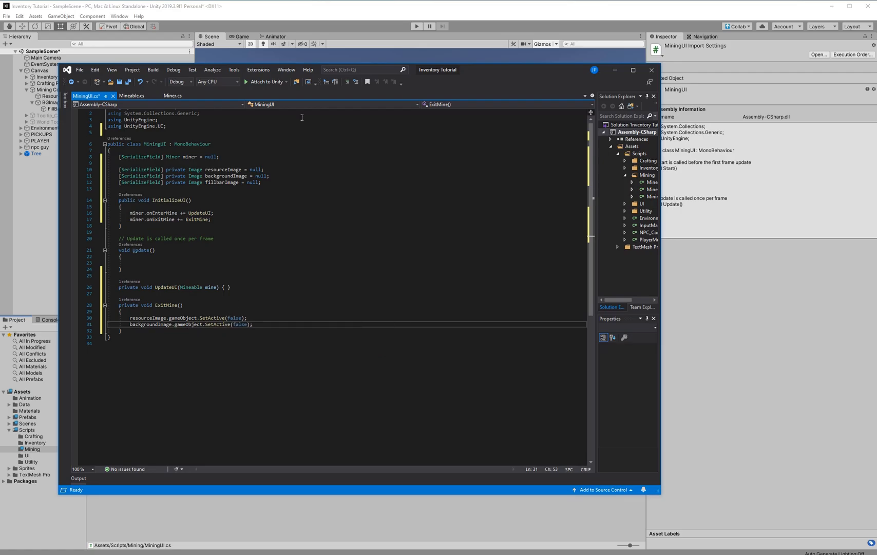
Switch to Unity and attach the MiningUI script to the Mining Container object under the Canvas
{"action": "left_click", "coordinate": [277, 163]}
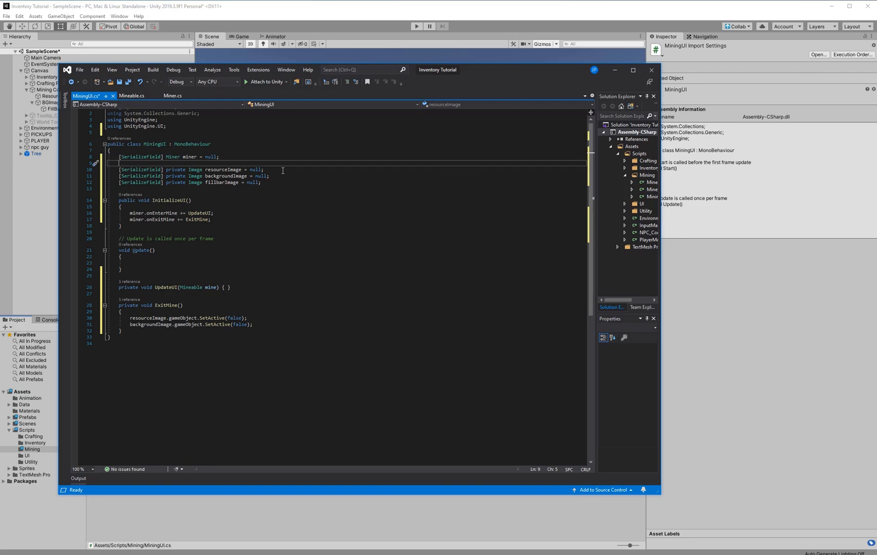
{"action": "left_click", "coordinate": [30, 71]}
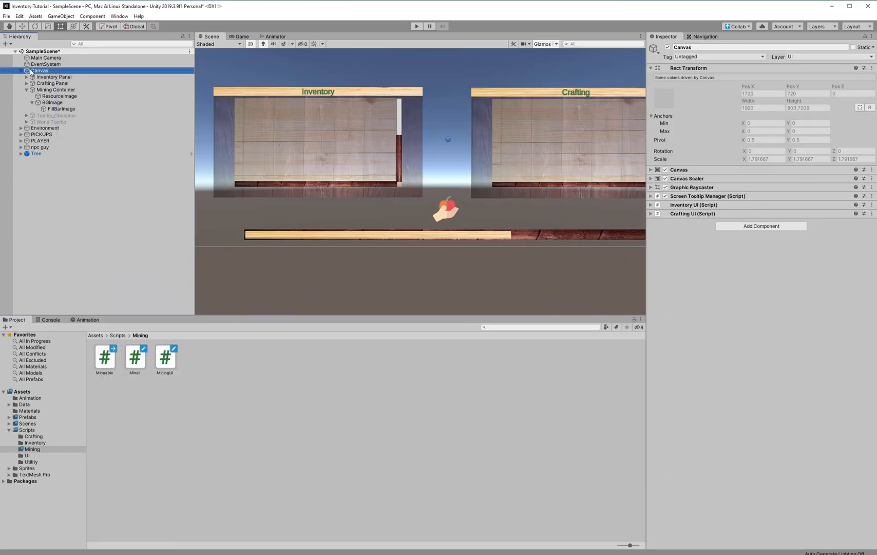
{"action": "left_click", "coordinate": [212, 399]}
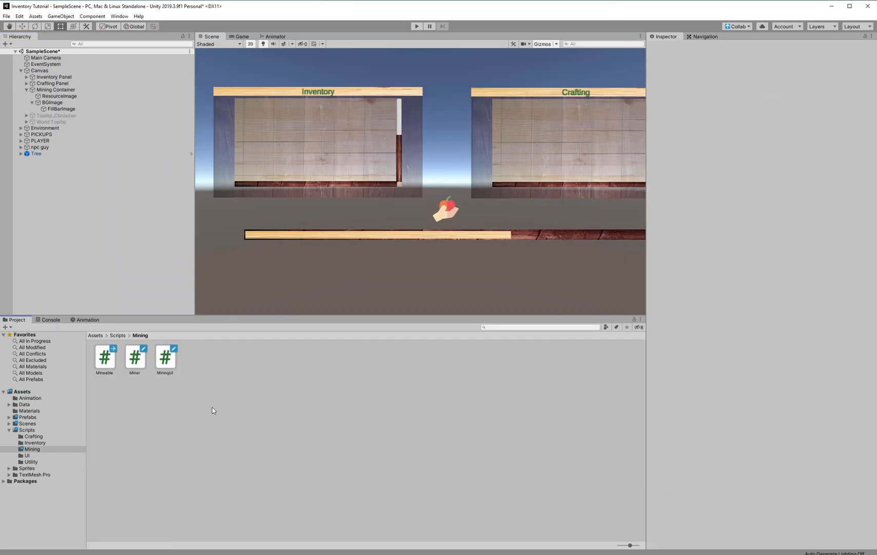
{"action": "left_click", "coordinate": [52, 83]}
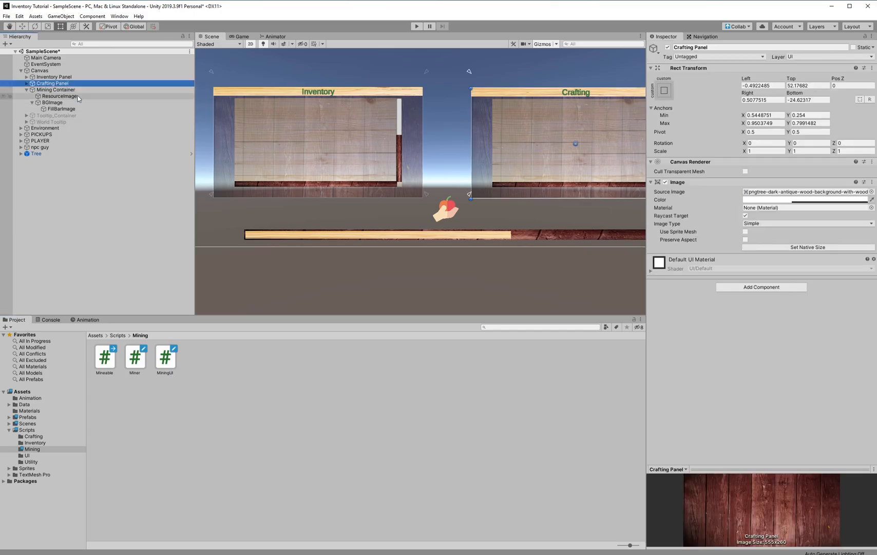
{"action": "left_click", "coordinate": [57, 90]}
{"action": "left_click_drag", "start_coordinate": [165, 363], "coordinate": [746, 334]}
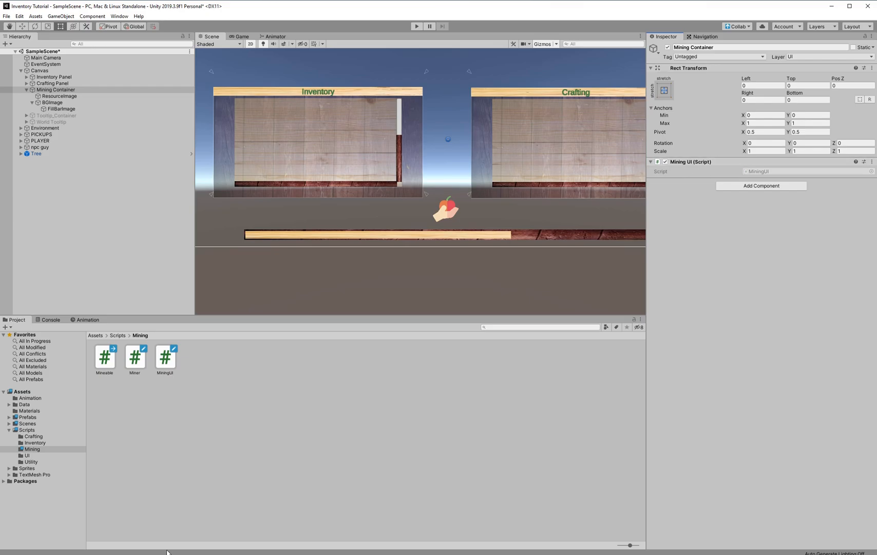
Reopen the MiningUI script in Visual Studio, remove the Update method with its comment, and expand UpdateUI's braces onto separate lines
{"action": "left_click", "coordinate": [199, 390]}
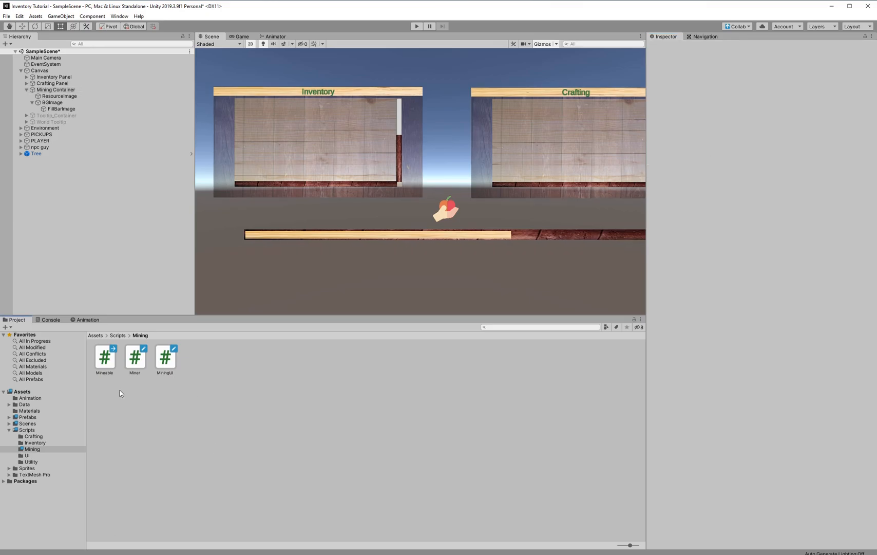
{"action": "double_click", "coordinate": [165, 358]}
{"action": "left_click", "coordinate": [274, 249]}
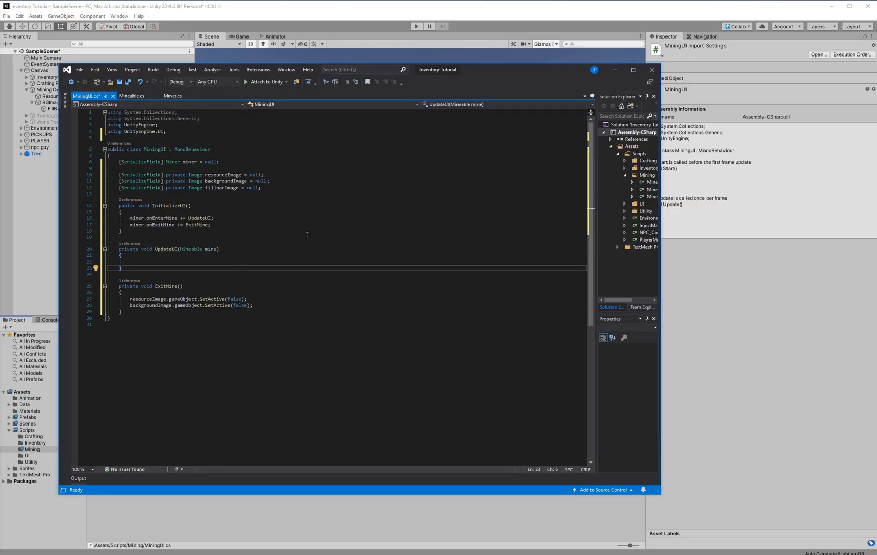
{"action": "left_click", "coordinate": [264, 260]}
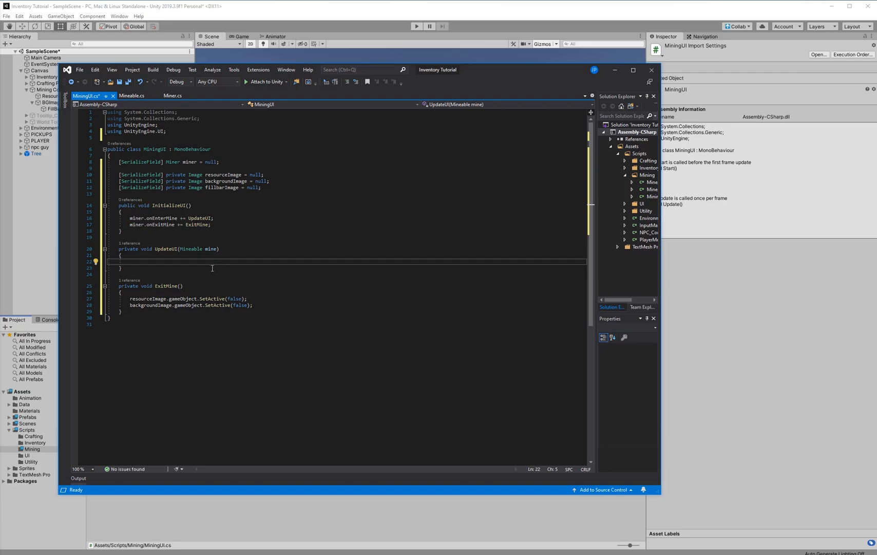
Insert an empty "private void Update()" method between InitializeUI and UpdateUI, separated by blank lines
{"action": "key", "text": "Up"}
{"action": "key", "text": "Up"}
{"action": "key", "text": "Up"}
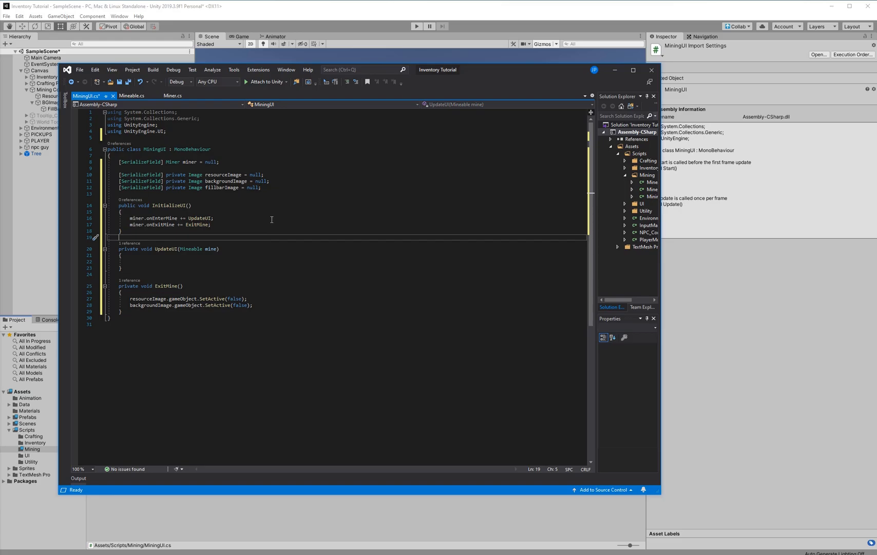
{"action": "key", "text": "Return"}
{"action": "key", "text": "Return"}
{"action": "key", "text": "Up"}
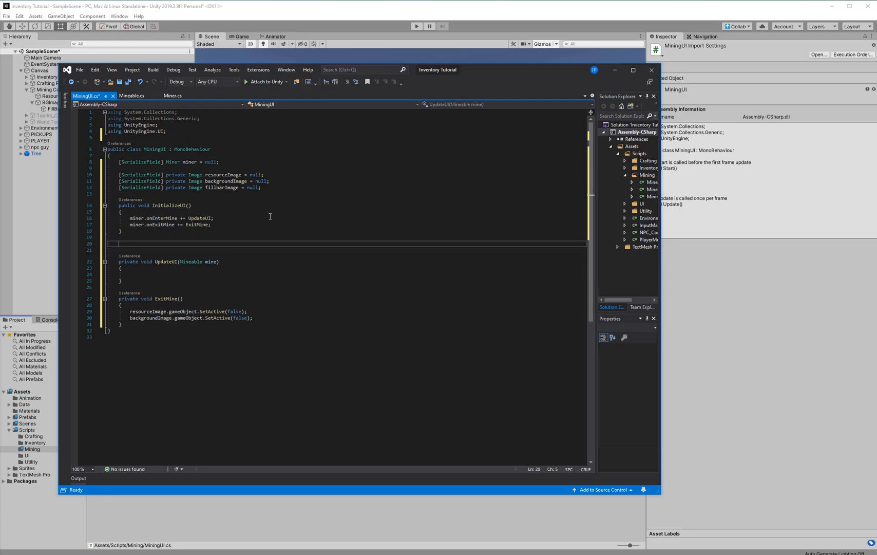
{"action": "type", "text": "void Up"}
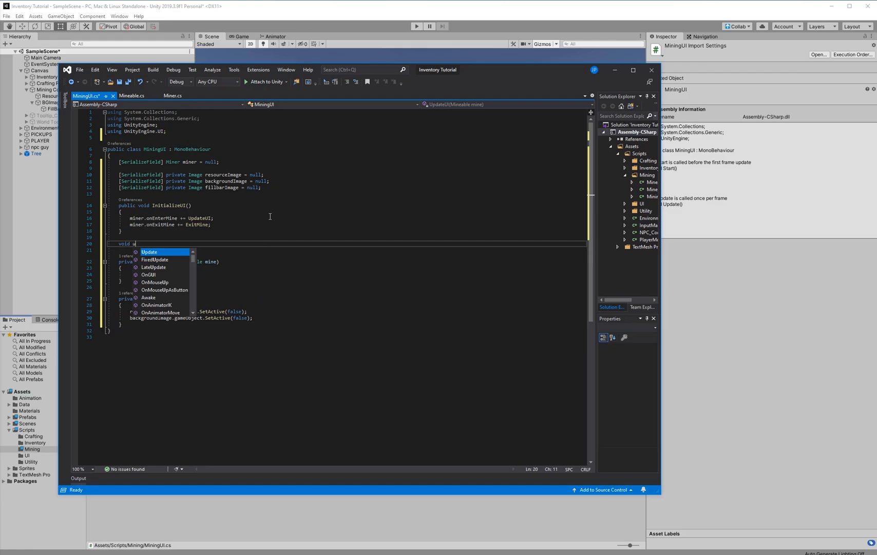
{"action": "key", "text": "Return"}
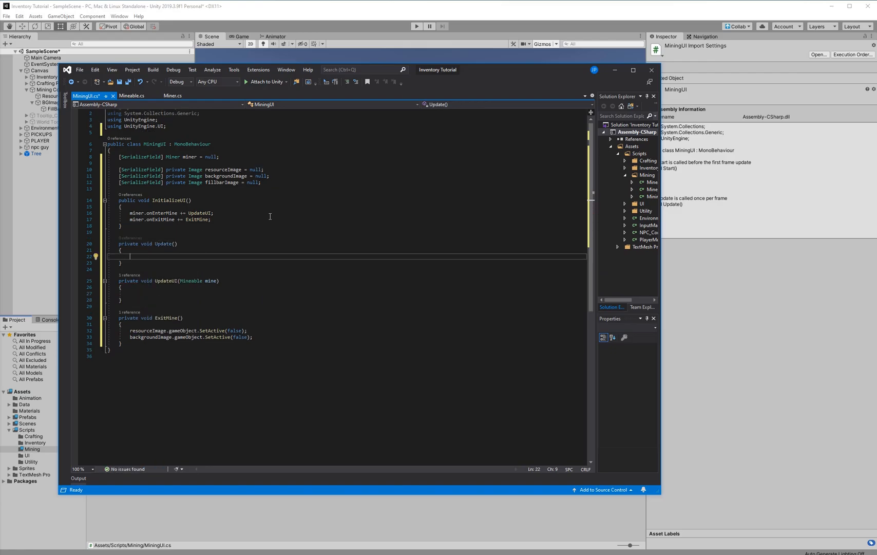
Add the field "private Mineable mine = null;" directly below the serialized miner field
{"action": "left_click", "coordinate": [273, 159]}
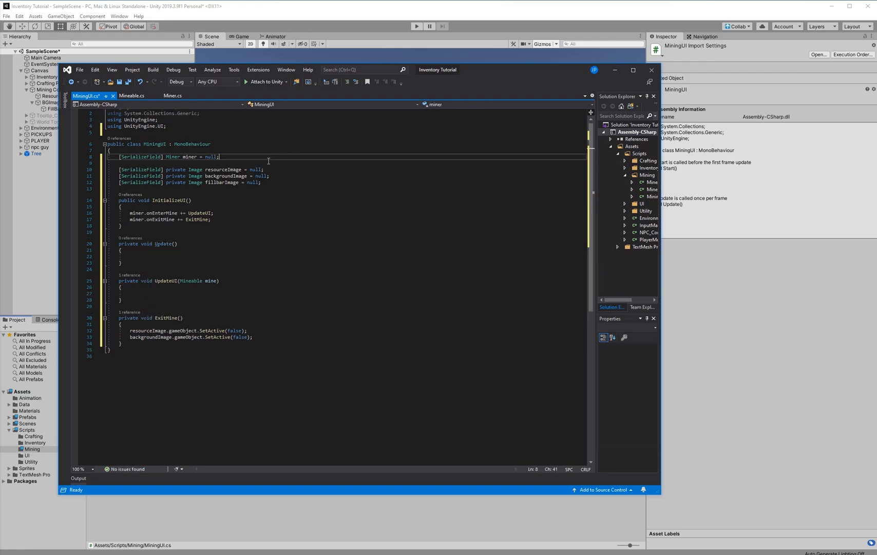
{"action": "key", "text": "Return"}
{"action": "type", "text": "priv"}
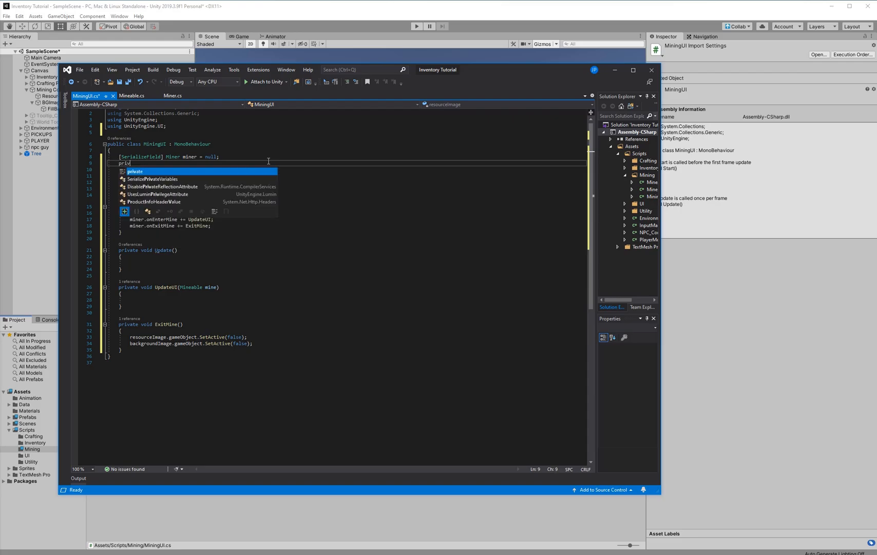
{"action": "type", "text": "ate Mineable mine = null;"}
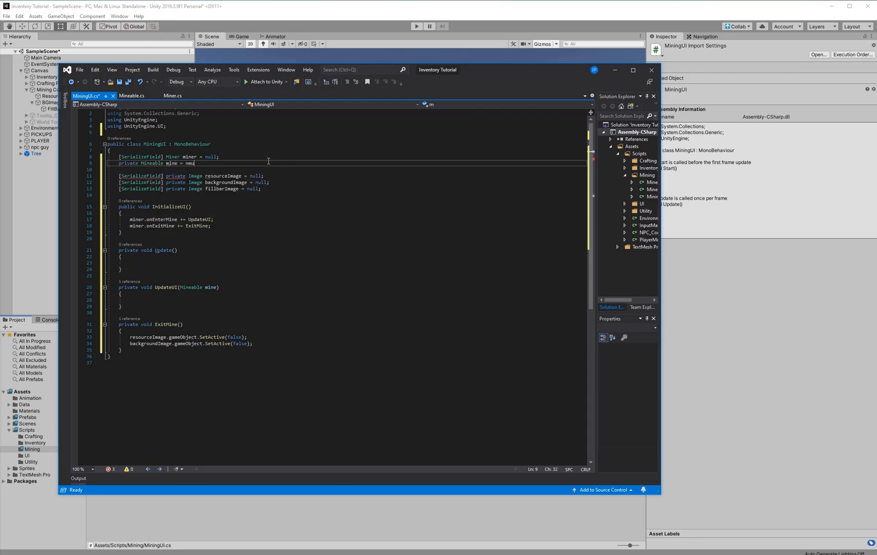
In the Update method, add the guard "if (!mine) return;" and start an UpdateUI call below it after a blank line
{"action": "left_click", "coordinate": [237, 262]}
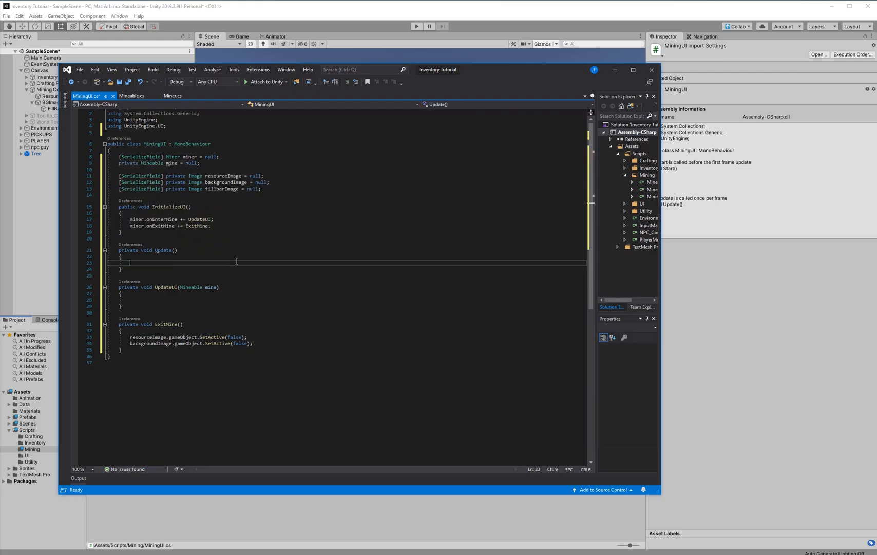
{"action": "type", "text": "if (!mine)"}
{"action": "key", "text": "Return"}
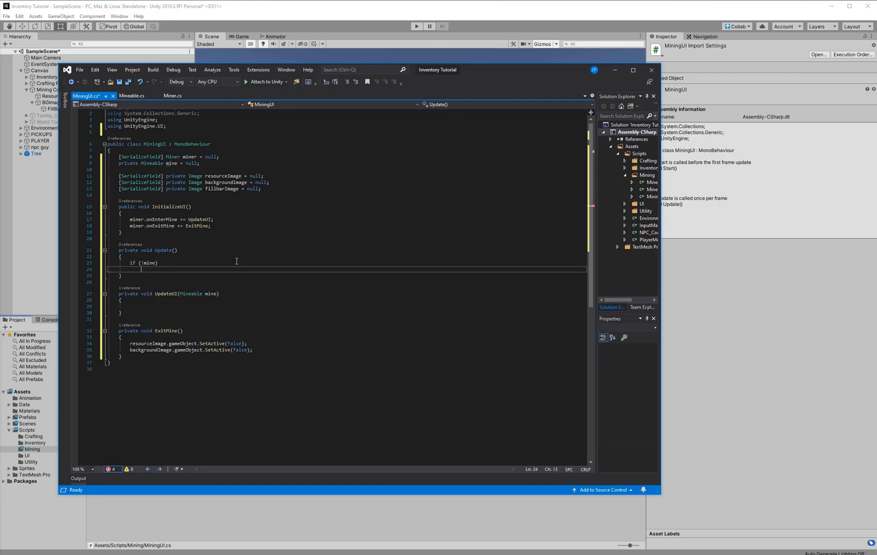
{"action": "type", "text": "return;"}
{"action": "key", "text": "Return"}
{"action": "key", "text": "Return"}
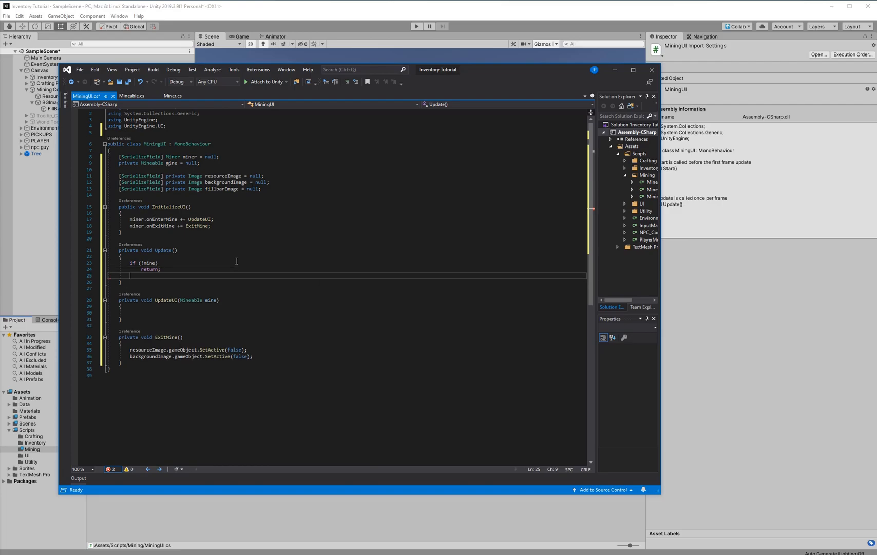
{"action": "type", "text": "update"}
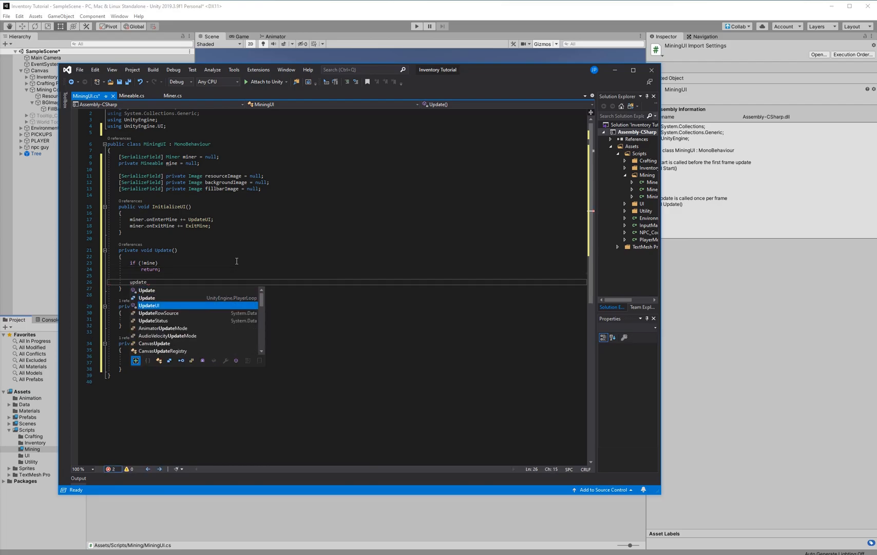
{"action": "key", "text": "Tab"}
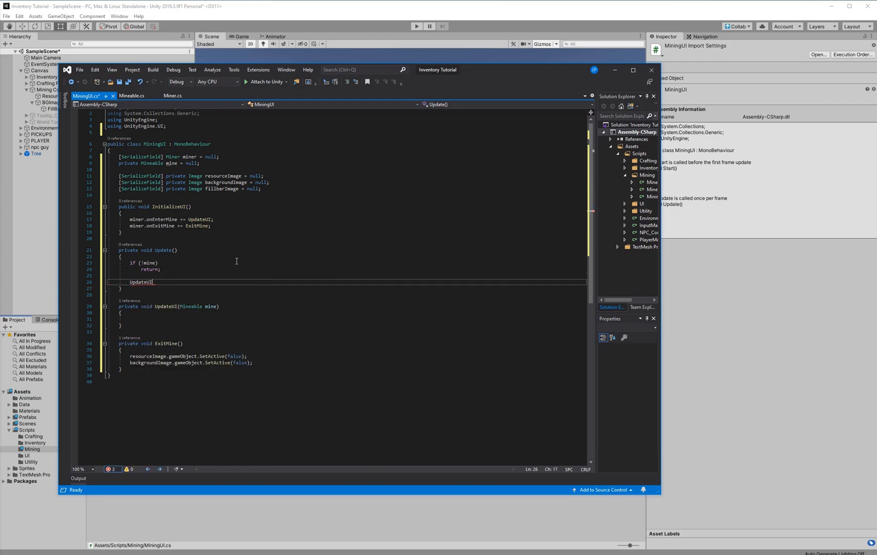
Replace the Mineable parameter in UpdateUI's declaration with "float mineProgress"
{"action": "double_click", "coordinate": [193, 306]}
{"action": "key", "text": "Delete"}
{"action": "key", "text": "Delete"}
{"action": "key", "text": "Delete"}
{"action": "key", "text": "Delete"}
{"action": "key", "text": "Delete"}
{"action": "key", "text": "Delete"}
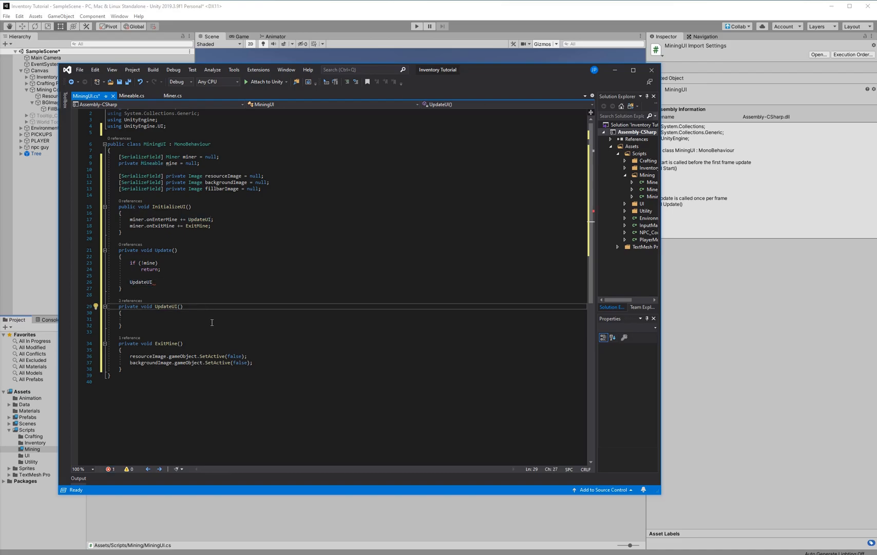
{"action": "type", "text": "float mineProgrr"}
{"action": "key", "text": "BackSpace"}
{"action": "type", "text": "ess"}
Open the argument of the UpdateUI call inside Update with "mine.", leaving the member name blank
{"action": "key", "text": "Up"}
{"action": "key", "text": "Up"}
{"action": "key", "text": "Up"}
{"action": "type", "text": "("}
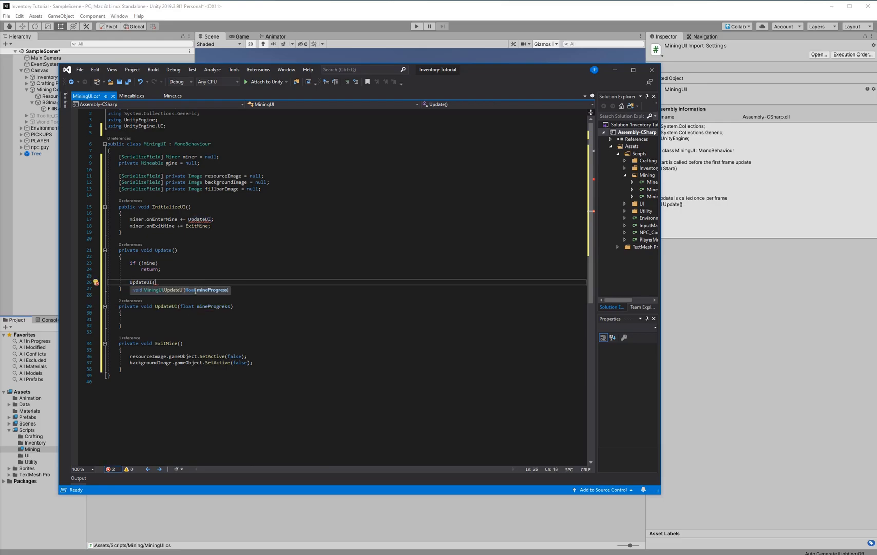
{"action": "type", "text": "mine."}
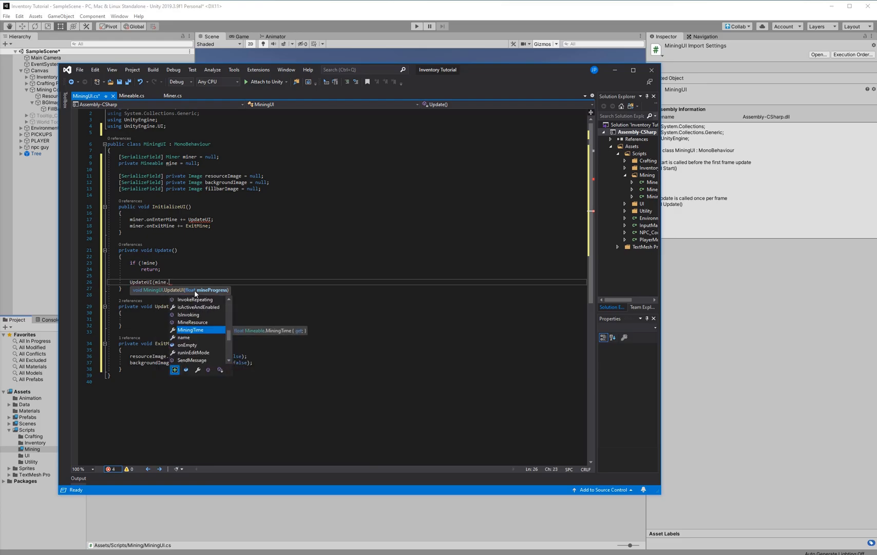
{"action": "type", "text": "cu"}
{"action": "key", "text": "BackSpace"}
{"action": "key", "text": "BackSpace"}
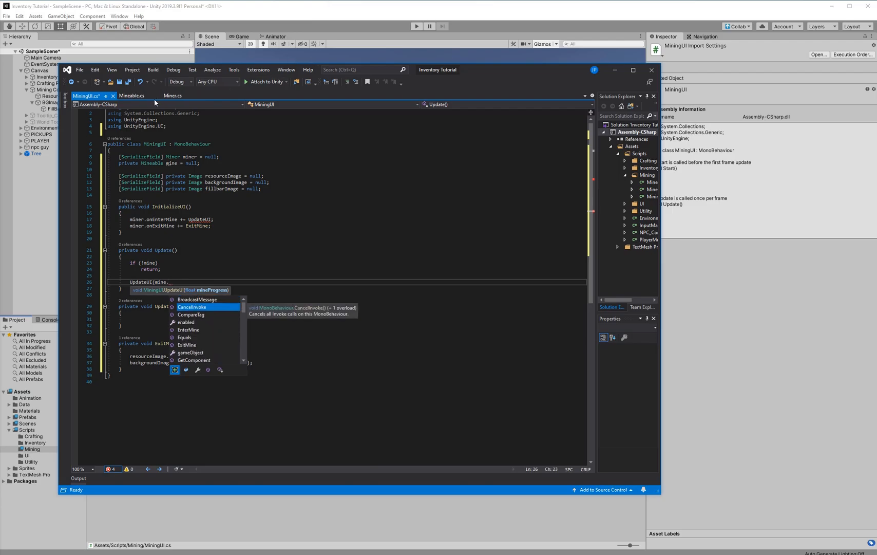
In Mineable.cs, change the public MiningTime property to "public float Countdown => countdown;"
{"action": "left_click", "coordinate": [136, 98]}
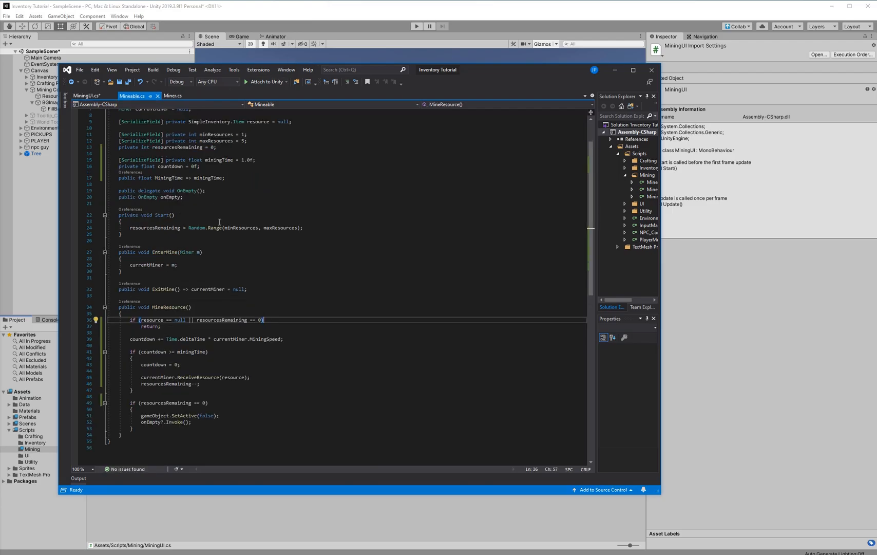
{"action": "left_click", "coordinate": [171, 177]}
{"action": "key", "text": "ctrl+BackSpace"}
{"action": "type", "text": "Counting"}
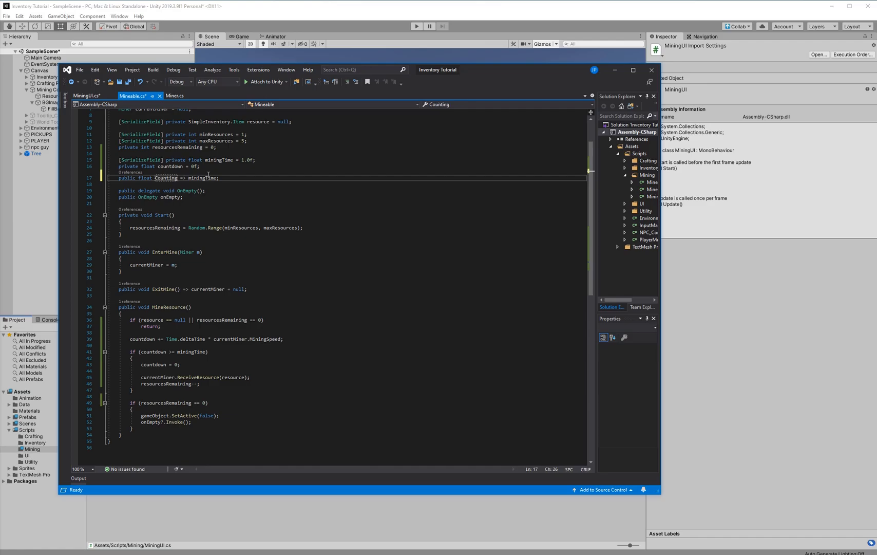
{"action": "key", "text": "BackSpace"}
{"action": "key", "text": "BackSpace"}
{"action": "key", "text": "BackSpace"}
{"action": "type", "text": "down"}
{"action": "key", "text": "End"}
{"action": "key", "text": "BackSpace"}
{"action": "key", "text": "BackSpace"}
{"action": "key", "text": "BackSpace"}
{"action": "key", "text": "BackSpace"}
{"action": "key", "text": "BackSpace"}
{"action": "key", "text": "BackSpace"}
{"action": "key", "text": "BackSpace"}
{"action": "key", "text": "BackSpace"}
{"action": "key", "text": "BackSpace"}
{"action": "key", "text": "BackSpace"}
{"action": "type", "text": "countdown"}
Return to MiningUI.cs and complete the call in Update as "UpdateUI(mine.Countdown);"
{"action": "key", "text": "ctrl+Tab"}
{"action": "type", "text": "Countdown);"}
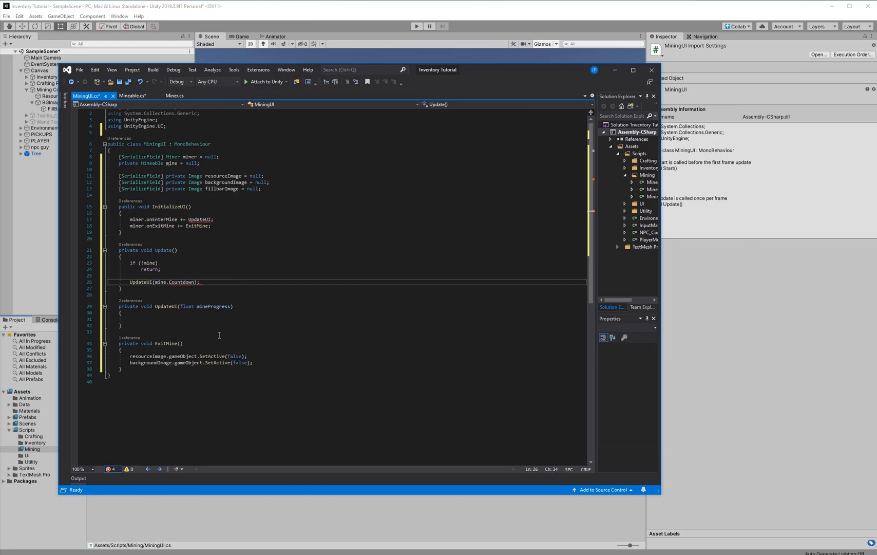
{"action": "left_click", "coordinate": [219, 219]}
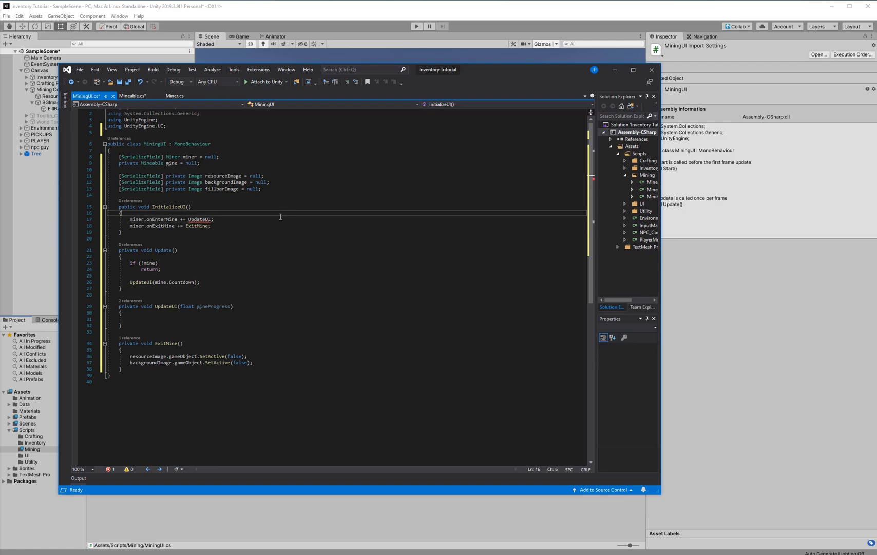
{"action": "left_click", "coordinate": [242, 232]}
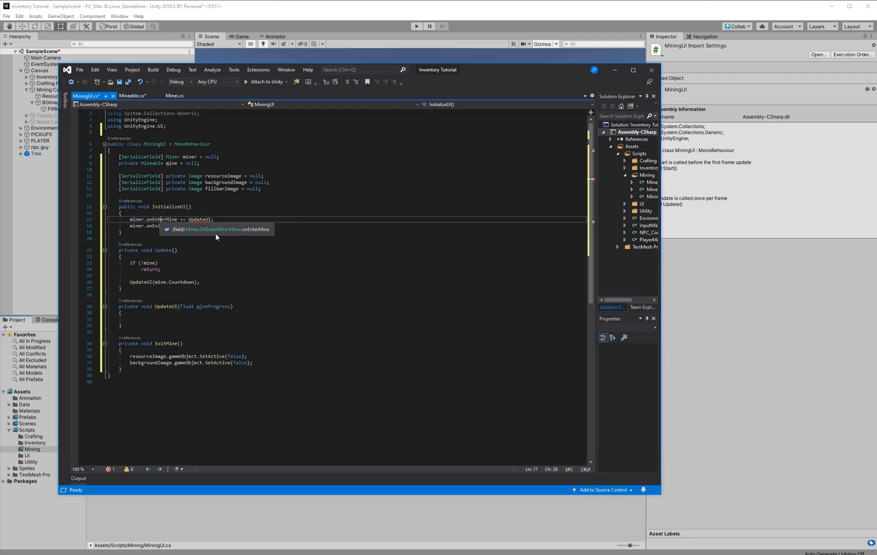
{"action": "left_click", "coordinate": [217, 241]}
Add the method "private void SetMine(Mineable m) => mine = m;" between Update and UpdateUI, separated by blank lines
{"action": "left_click", "coordinate": [239, 295]}
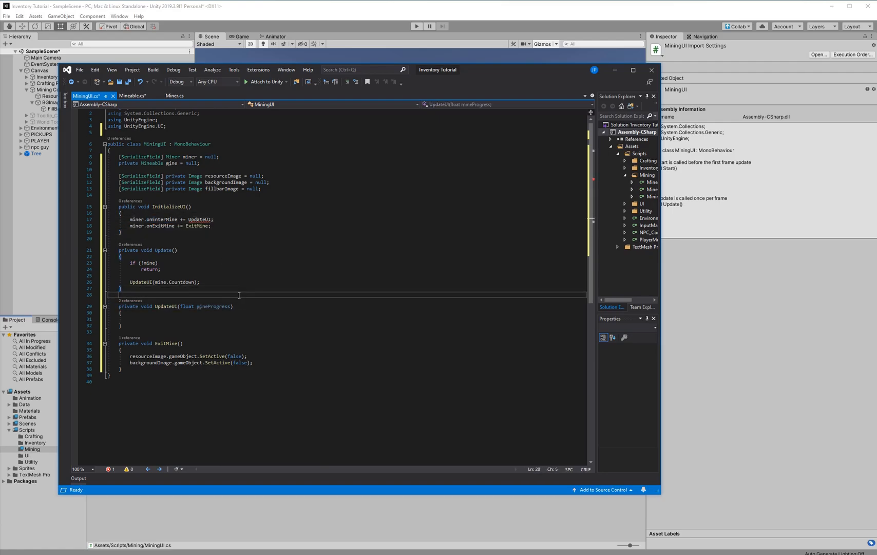
{"action": "key", "text": "Return"}
{"action": "key", "text": "Return"}
{"action": "key", "text": "Up"}
{"action": "type", "text": "privaet vo"}
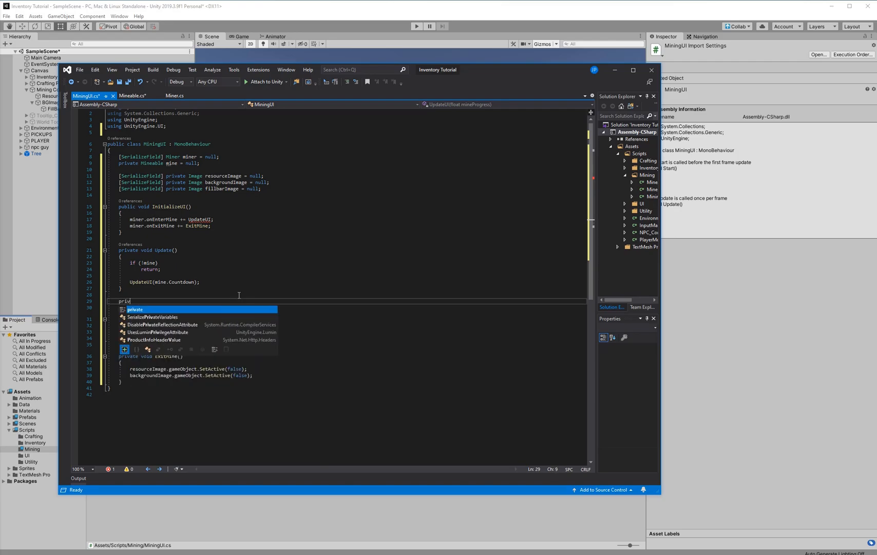
{"action": "key", "text": "BackSpace"}
{"action": "key", "text": "BackSpace"}
{"action": "key", "text": "BackSpace"}
{"action": "key", "text": "BackSpace"}
{"action": "key", "text": "BackSpace"}
{"action": "key", "text": "BackSpace"}
{"action": "type", "text": "ate"}
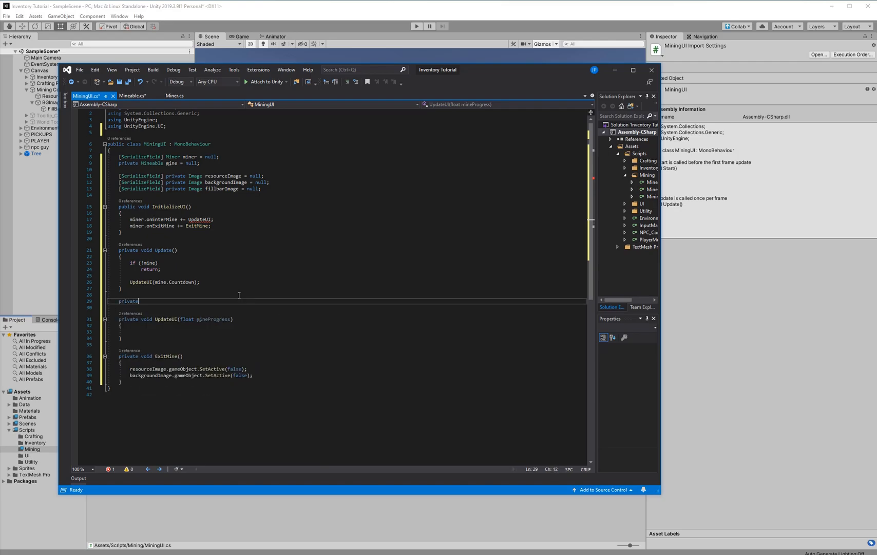
{"action": "type", "text": " void SetMi"}
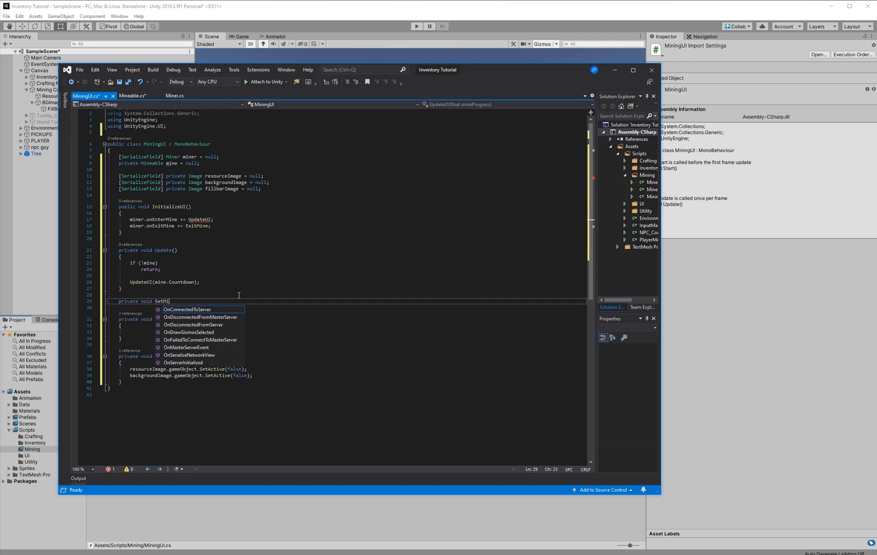
{"action": "type", "text": "ne (Mineable m0"}
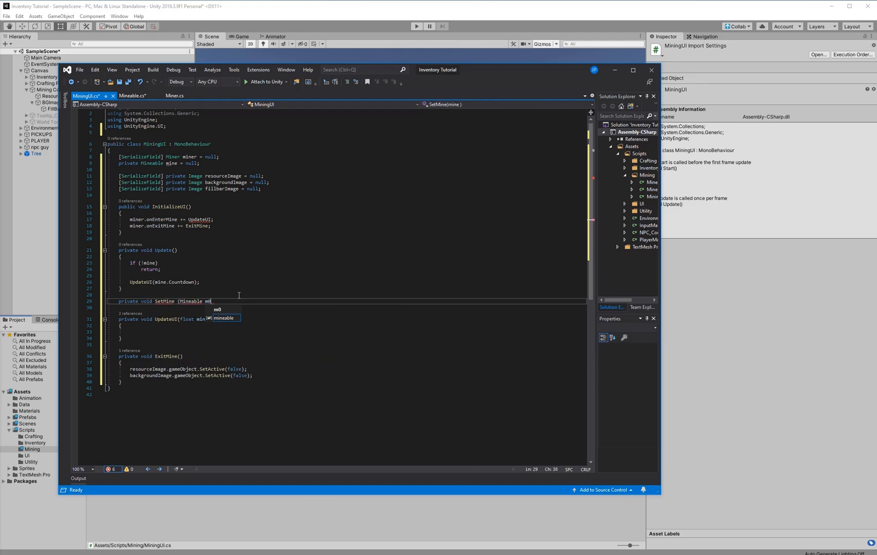
{"action": "key", "text": "BackSpace"}
{"action": "type", "text": ") => min"}
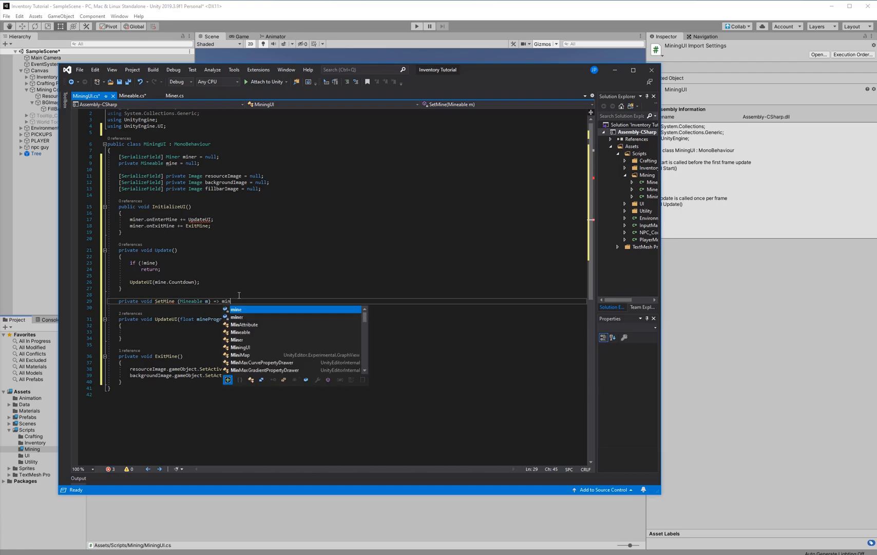
{"action": "type", "text": "e = m;"}
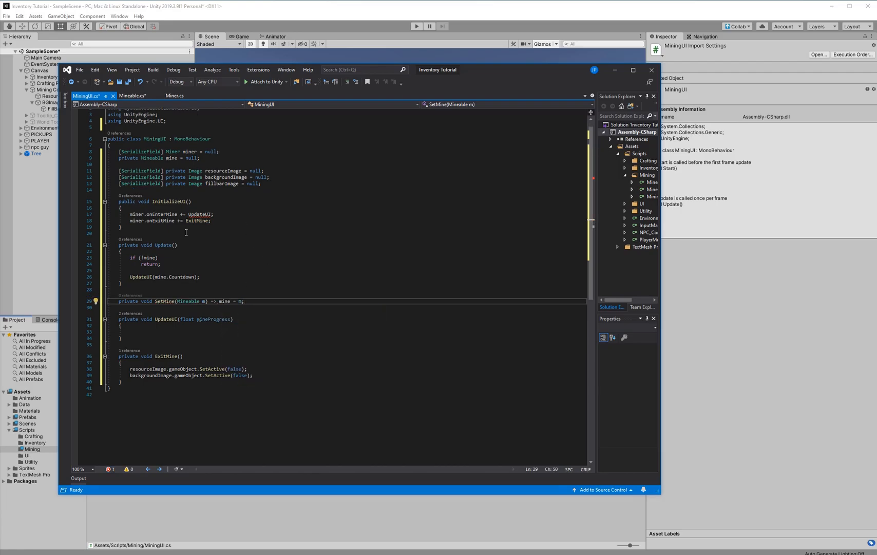
In InitializeUI, subscribe SetMine instead of UpdateUI to miner.onEnterMine
{"action": "double_click", "coordinate": [164, 301]}
{"action": "key", "text": "ctrl+c"}
{"action": "double_click", "coordinate": [200, 214]}
{"action": "key", "text": "ctrl+v"}
{"action": "left_click", "coordinate": [251, 258]}
{"action": "left_click", "coordinate": [251, 331]}
{"action": "left_click", "coordinate": [221, 221]}
{"action": "left_click", "coordinate": [231, 213]}
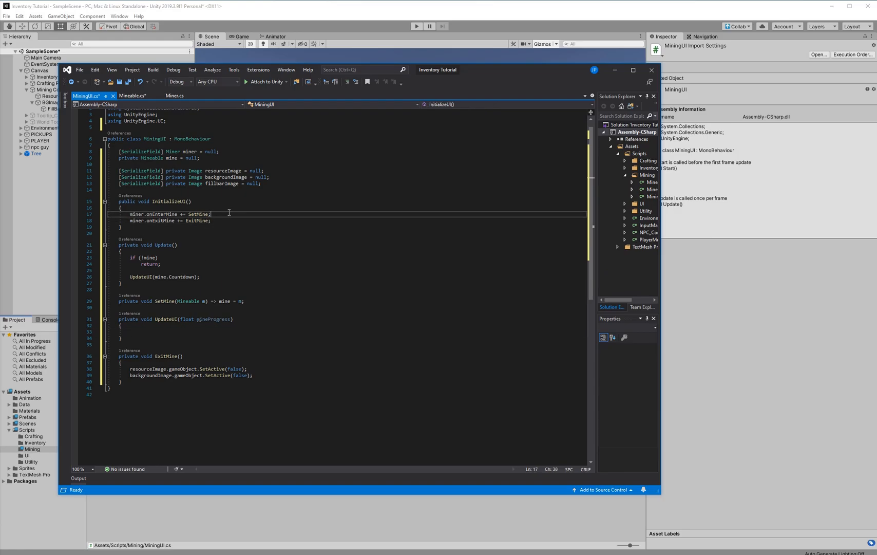
In UpdateUI, call gameObject.SetActive(mineProgress > 0) for both resourceImage and backgroundImage
{"action": "left_click", "coordinate": [219, 332]}
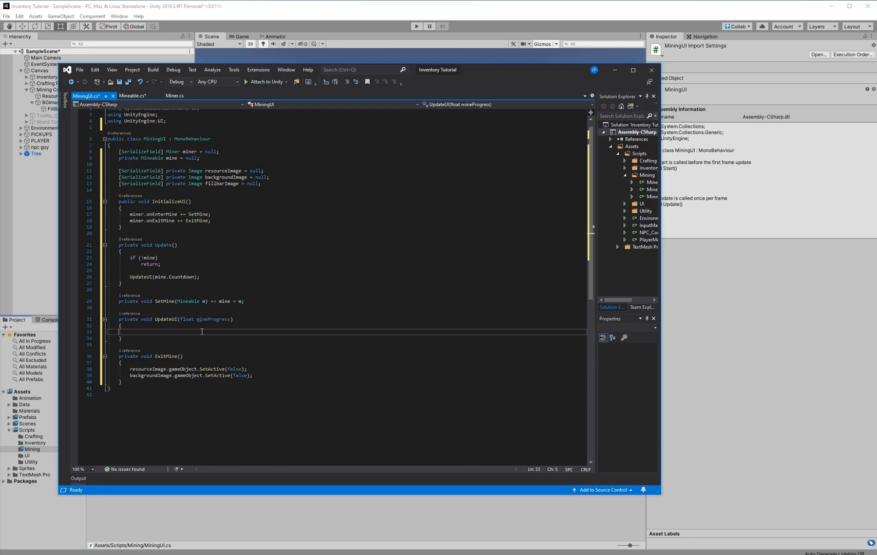
{"action": "key", "text": "Tab"}
{"action": "type", "text": "resourceImage."}
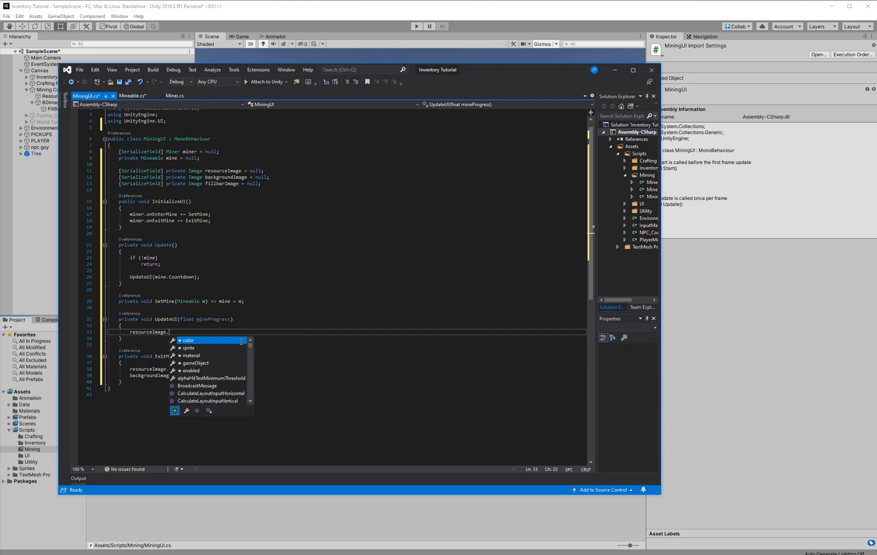
{"action": "type", "text": "gameObject.SetActive"}
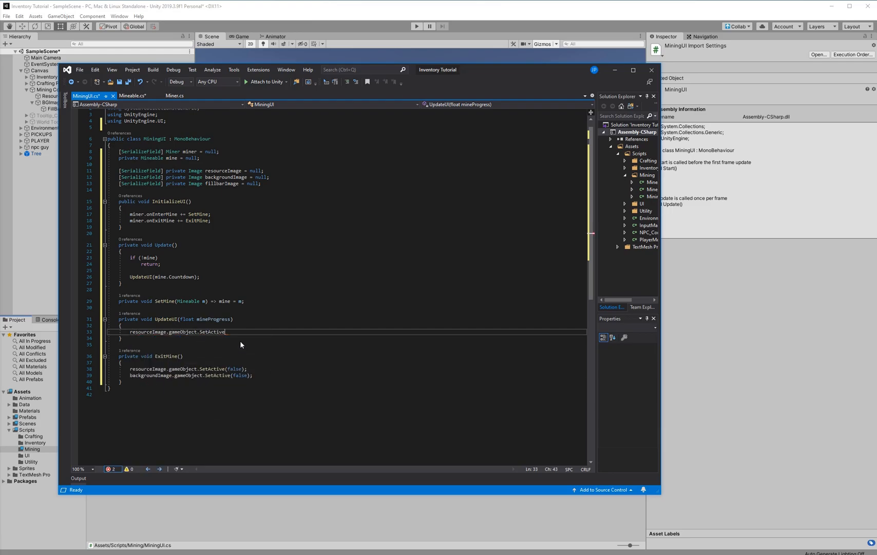
{"action": "type", "text": "(mineProgress > 0);"}
{"action": "key", "text": "Return"}
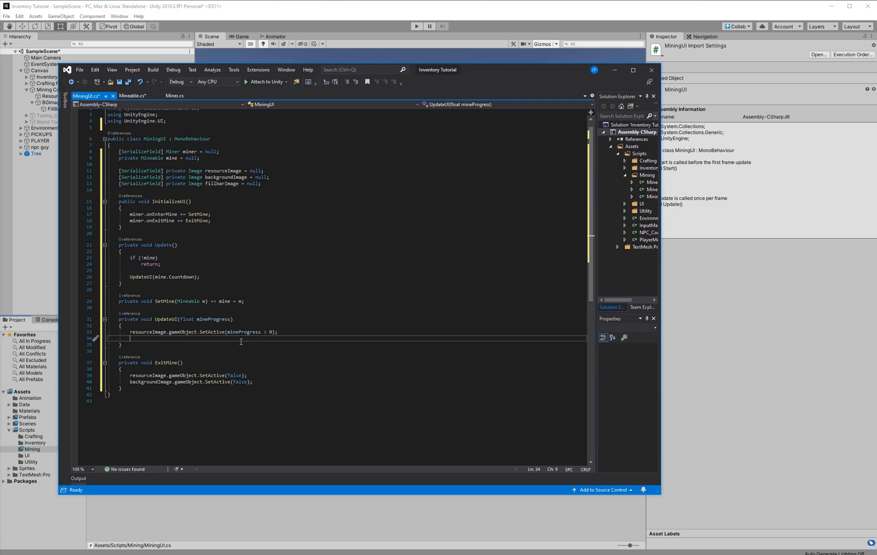
{"action": "type", "text": "backgroundImage.gameObject.SetActive(m"}
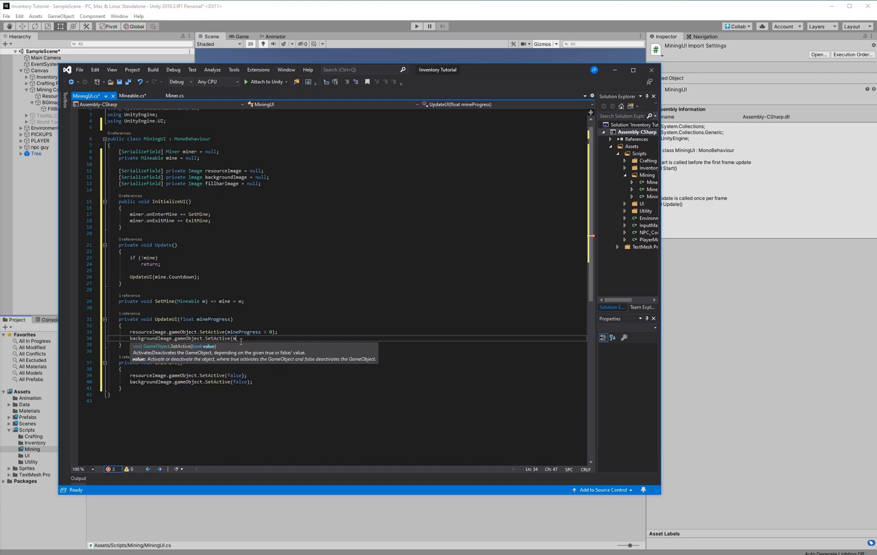
{"action": "type", "text": "ineProgress > 0);"}
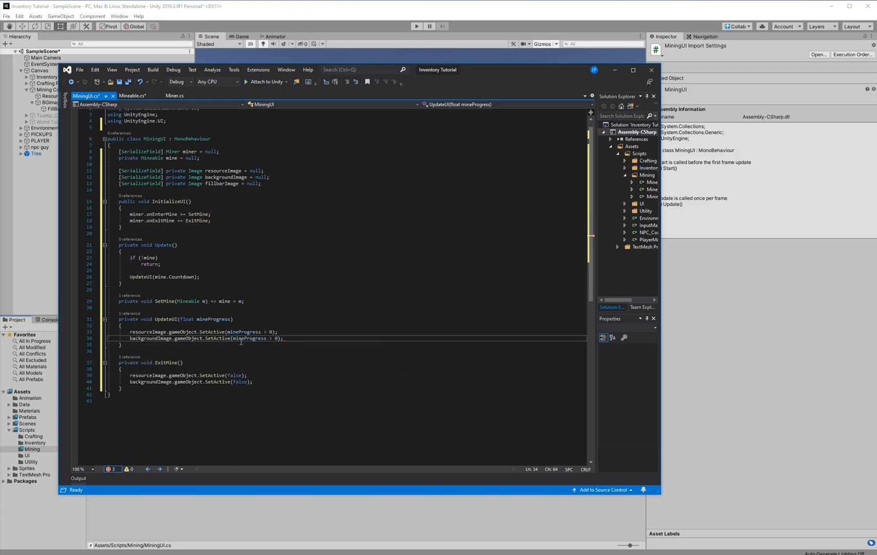
After a blank line in UpdateUI, add "fillbarImage.fillAmount = mineProgress;"
{"action": "key", "text": "Return"}
{"action": "key", "text": "Return"}
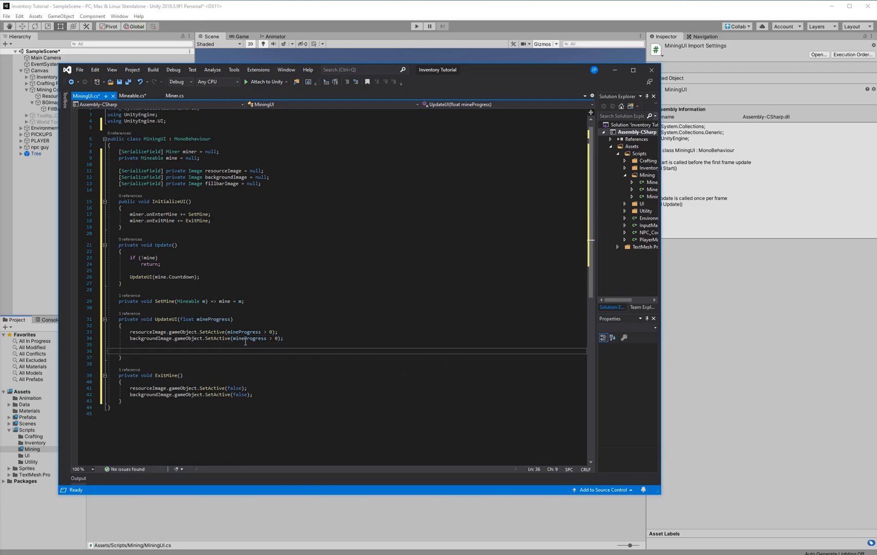
{"action": "type", "text": "fillbarImage."}
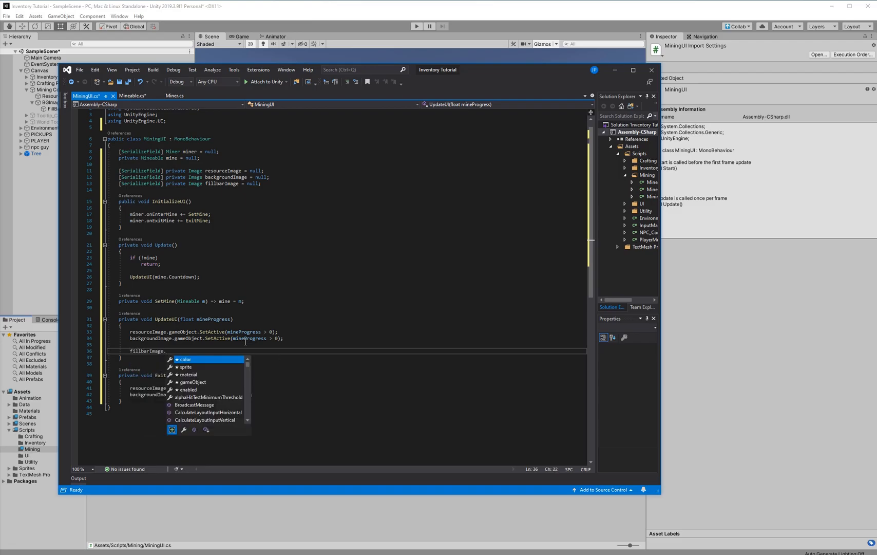
{"action": "type", "text": "val"}
{"action": "key", "text": "BackSpace"}
{"action": "key", "text": "BackSpace"}
{"action": "key", "text": "BackSpace"}
{"action": "key", "text": "BackSpace"}
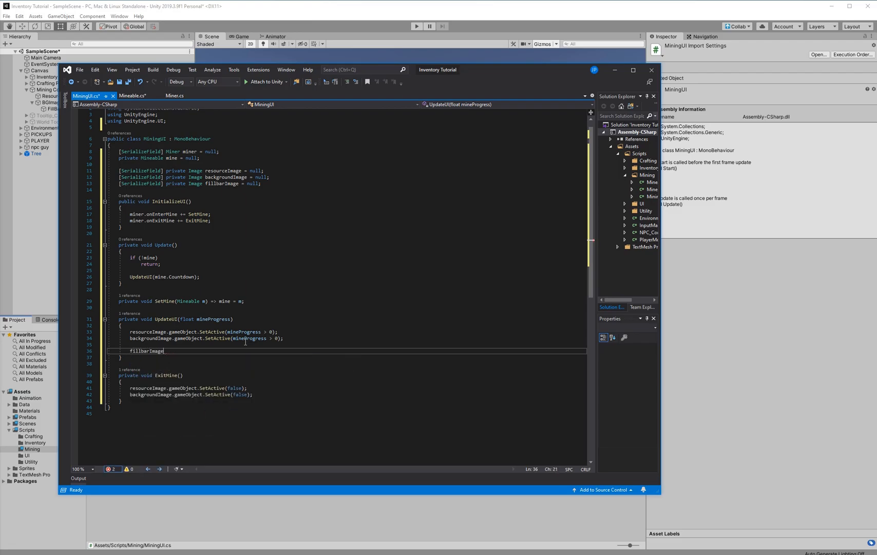
{"action": "type", "text": ".fill"}
{"action": "key", "text": "Tab"}
{"action": "type", "text": "= mine"}
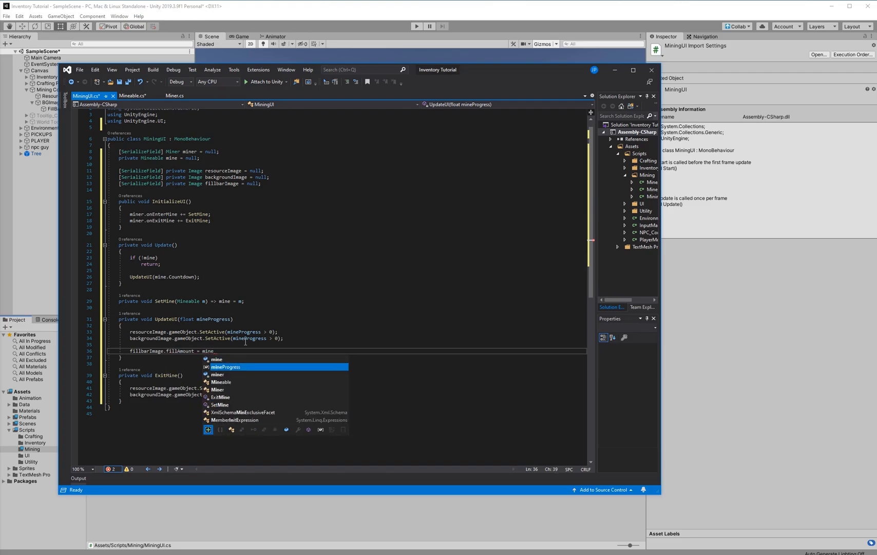
{"action": "key", "text": "Tab"}
{"action": "type", "text": ";"}
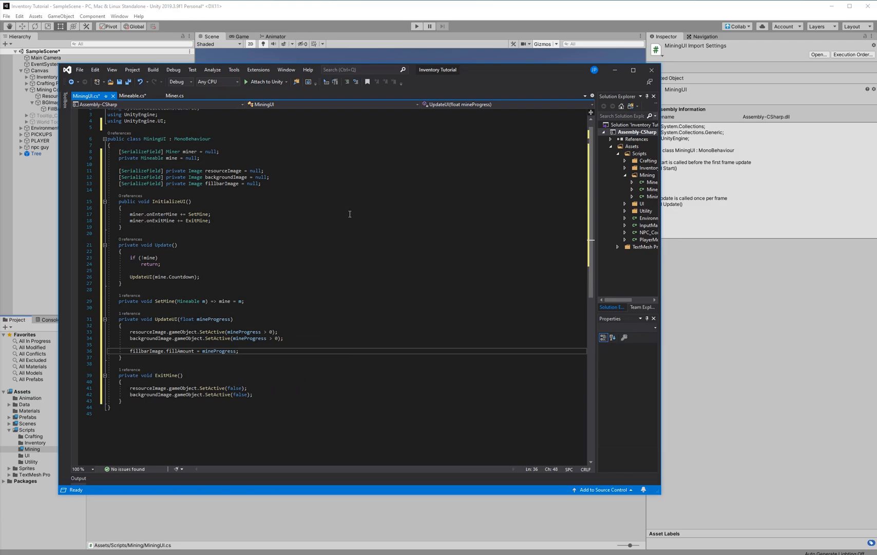
In the Mineable script, rename the Countdown property to MiningProgress across all references and save all files
{"action": "left_click", "coordinate": [133, 96]}
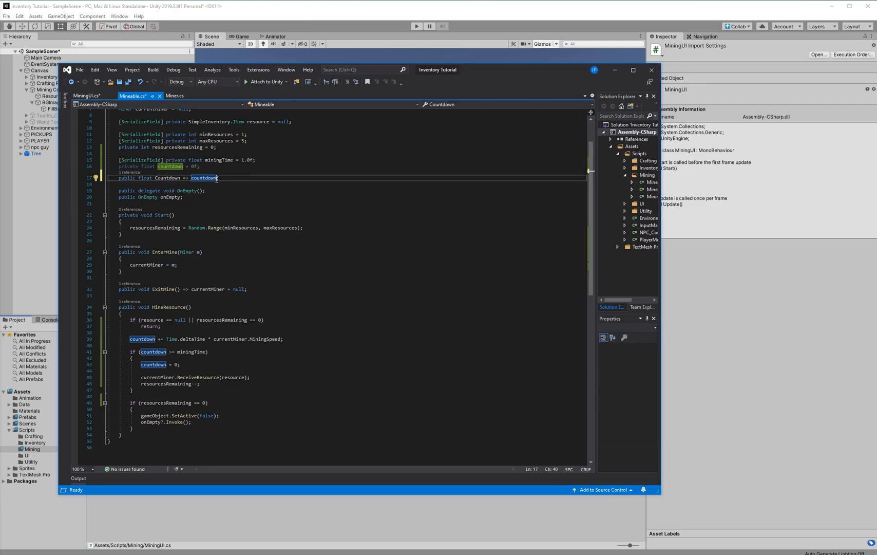
{"action": "double_click", "coordinate": [168, 178]}
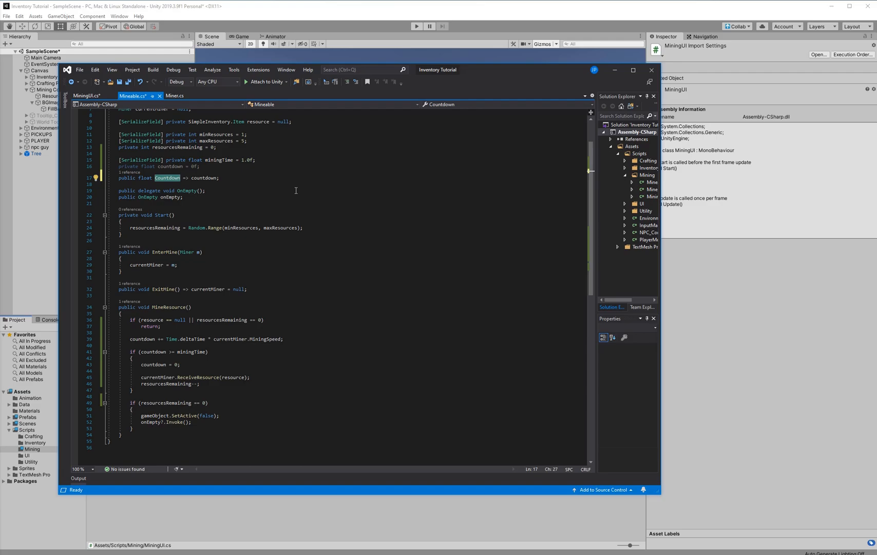
{"action": "key", "text": "ctrl+r"}
{"action": "key", "text": "ctrl+r"}
{"action": "type", "text": "MiningProgress"}
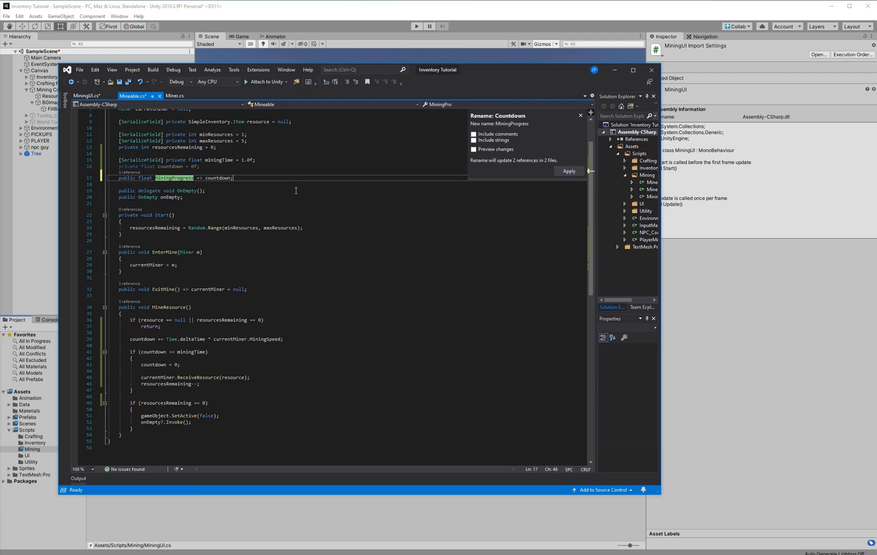
{"action": "key", "text": "Return"}
{"action": "key", "text": "ctrl+shift+s"}
Make MiningProgress return countdown / miningTime and save the Mineable script
{"action": "type", "text": "/"}
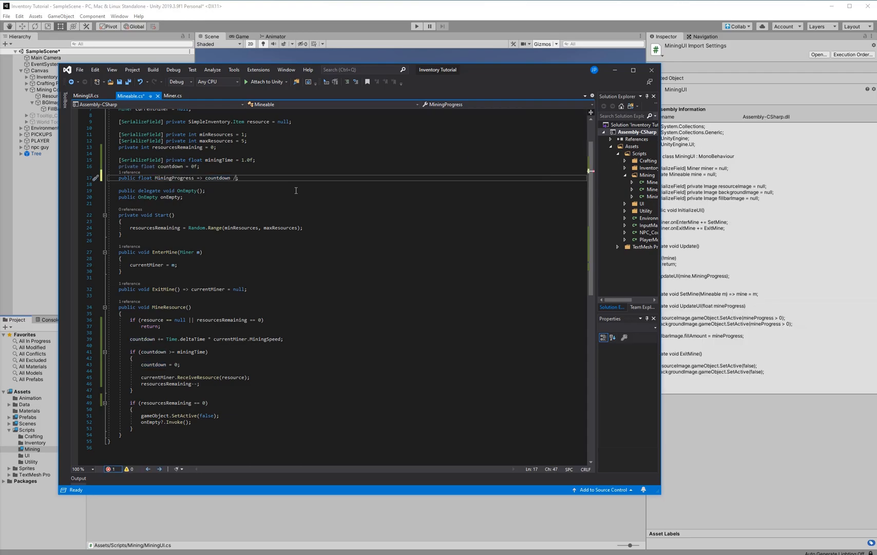
{"action": "type", "text": " miningTime"}
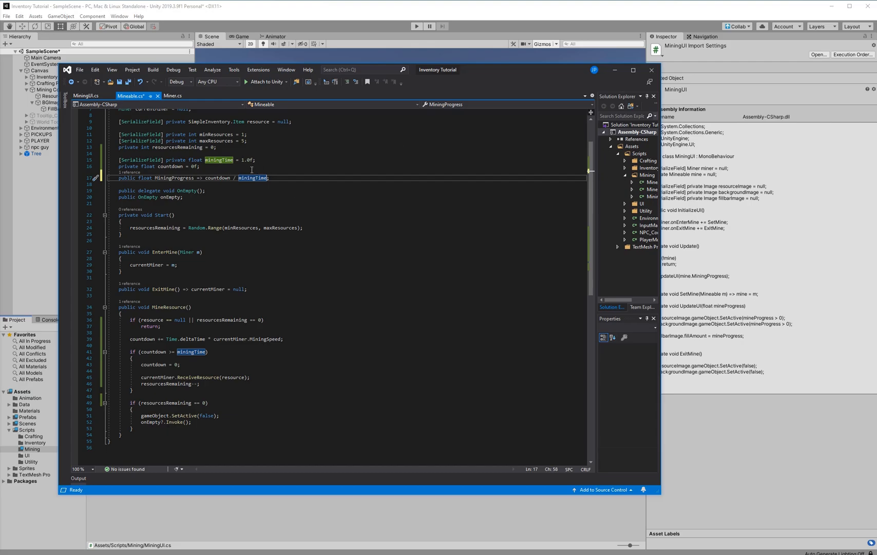
{"action": "key", "text": "ctrl+s"}
In Unity, assign PLAYER, ResourceImage, BGImage and FillBarImage to the matching Mining UI fields of Mining Container, and save the scene
{"action": "left_click", "coordinate": [47, 112]}
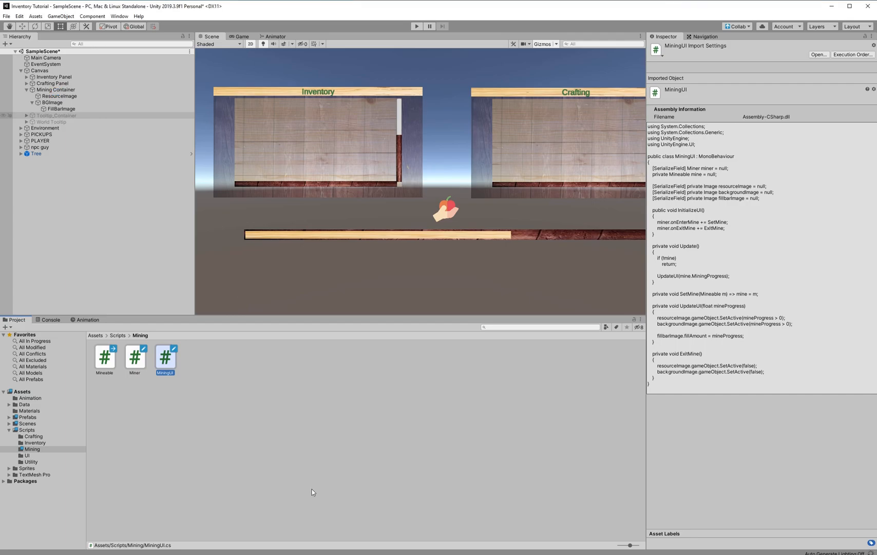
{"action": "left_click", "coordinate": [56, 90]}
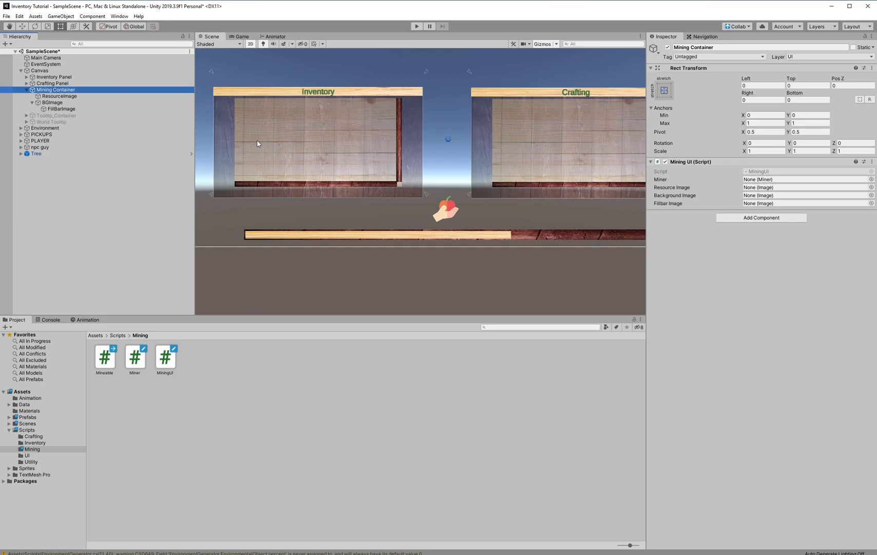
{"action": "left_click", "coordinate": [50, 135]}
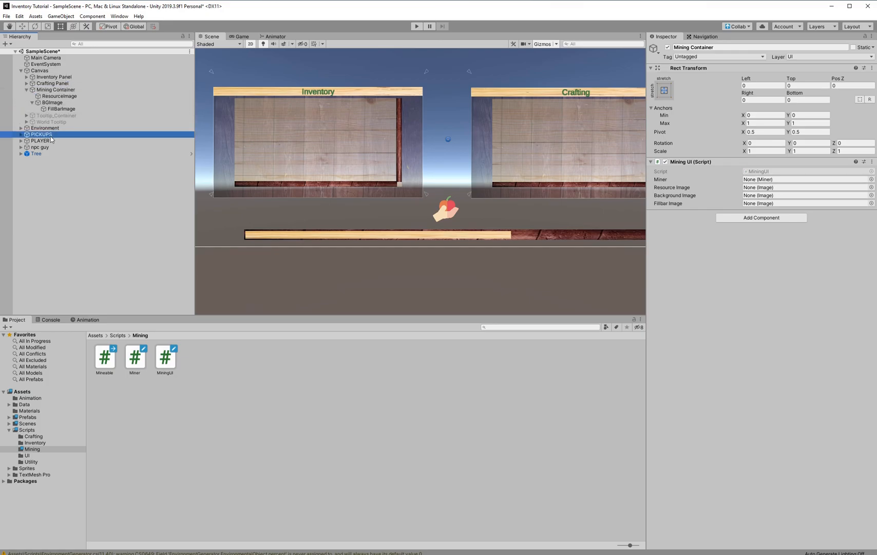
{"action": "left_click", "coordinate": [56, 90]}
{"action": "left_click_drag", "start_coordinate": [41, 141], "coordinate": [802, 180]}
{"action": "left_click_drag", "start_coordinate": [58, 96], "coordinate": [771, 187]}
{"action": "left_click_drag", "start_coordinate": [80, 103], "coordinate": [740, 204]}
{"action": "left_click", "coordinate": [7, 16]}
{"action": "left_click", "coordinate": [20, 56]}
Playtest the scene by moving the player around and mining a tree to check the mining UI, and stop the game
{"action": "left_click", "coordinate": [419, 28]}
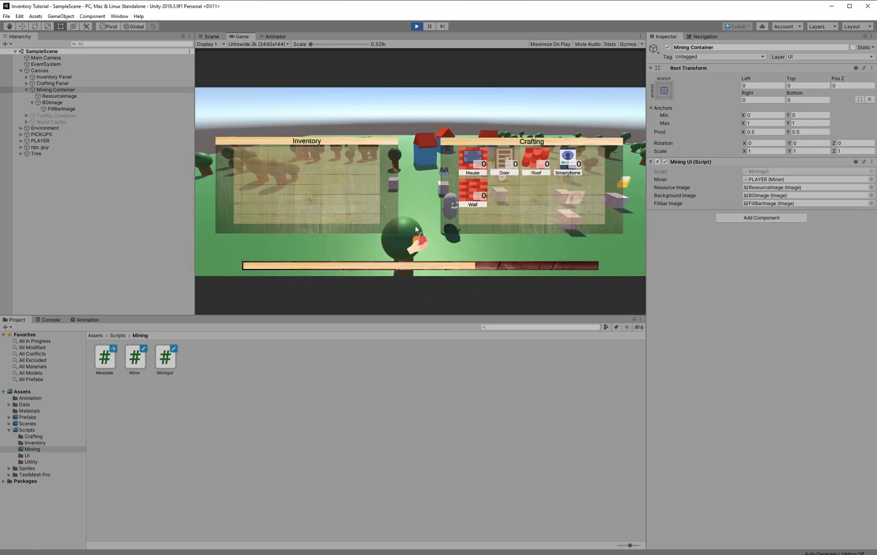
{"action": "left_click", "coordinate": [425, 217]}
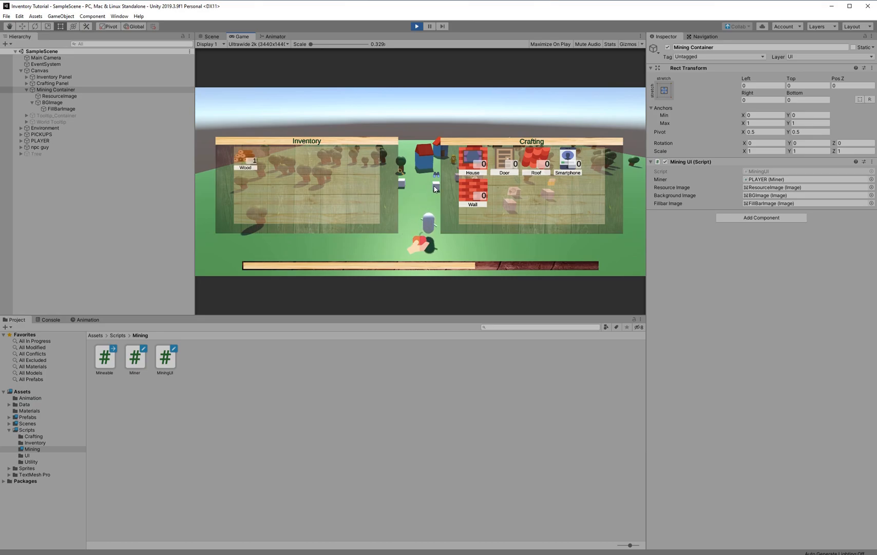
{"action": "key", "text": "w"}
{"action": "key", "text": "d"}
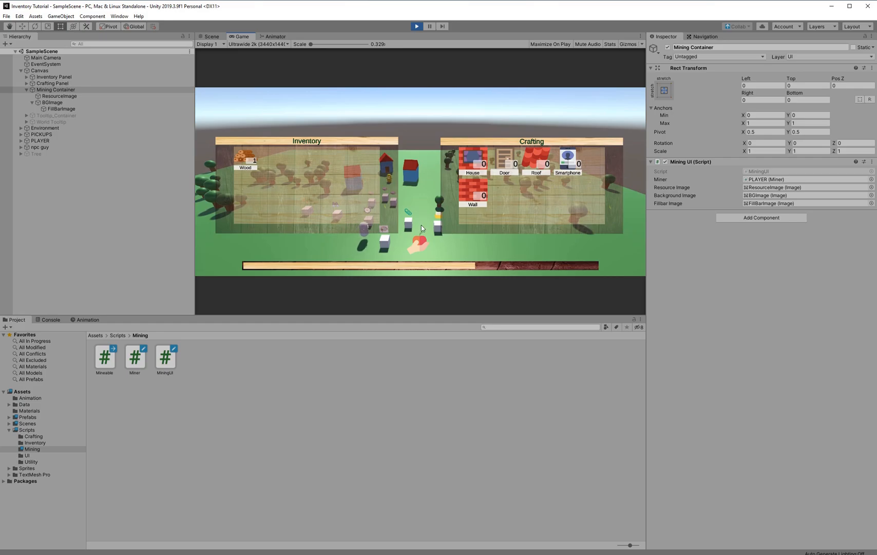
{"action": "left_click", "coordinate": [400, 245]}
{"action": "left_click", "coordinate": [422, 215]}
{"action": "key", "text": "w"}
{"action": "key", "text": "d"}
{"action": "left_click", "coordinate": [431, 220]}
{"action": "scroll", "coordinate": [430, 220], "scroll_direction": "up", "scroll_amount": 1}
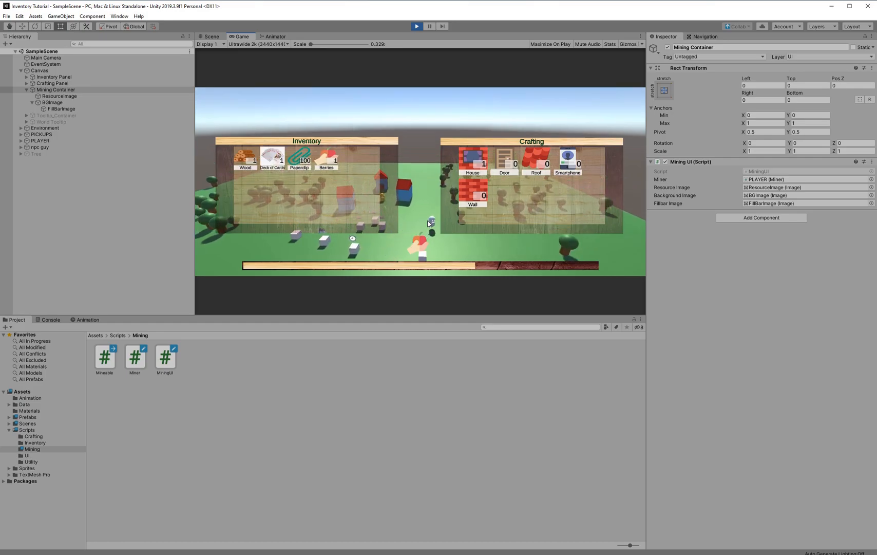
{"action": "left_click", "coordinate": [416, 26]}
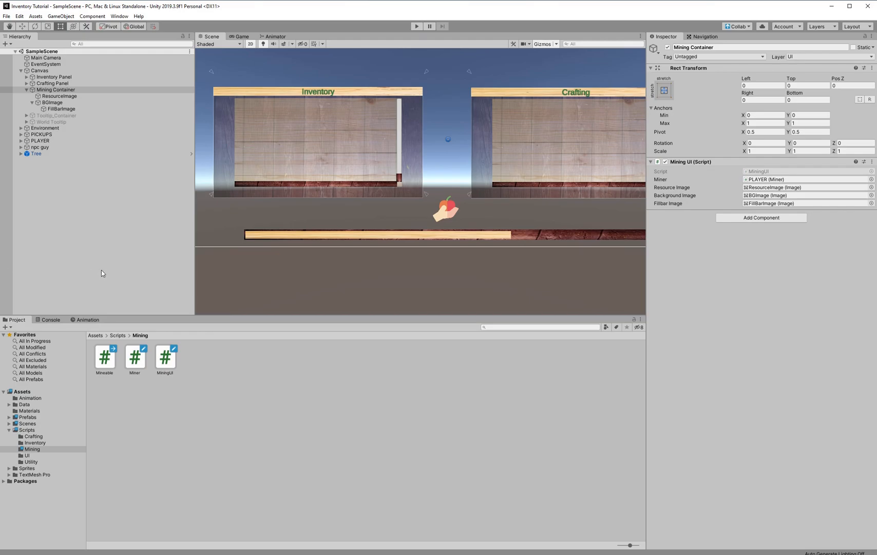
In Visual Studio, add the field "[SerializeField] MiningUI mineUI = null;" below currentMine in the Miner script
{"action": "double_click", "coordinate": [165, 358]}
{"action": "left_click", "coordinate": [260, 246]}
{"action": "left_click", "coordinate": [257, 220]}
{"action": "left_click", "coordinate": [261, 201]}
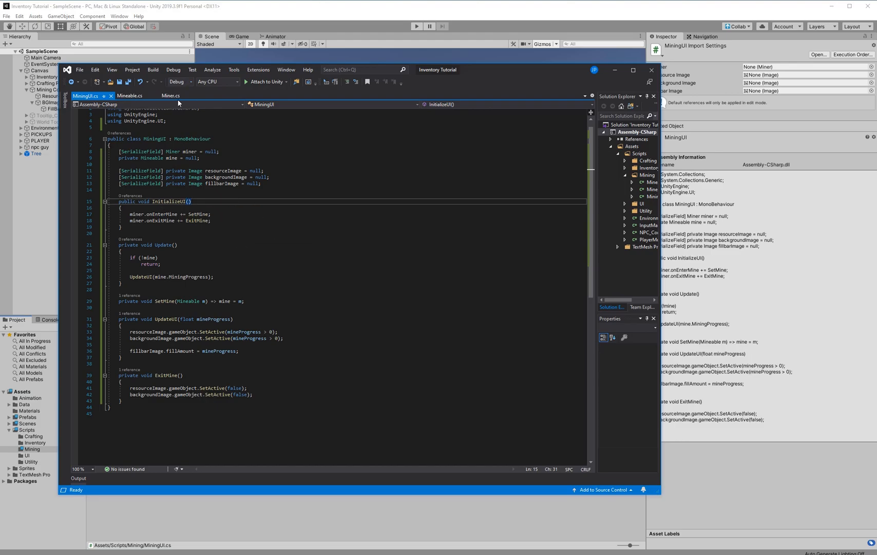
{"action": "left_click", "coordinate": [172, 95]}
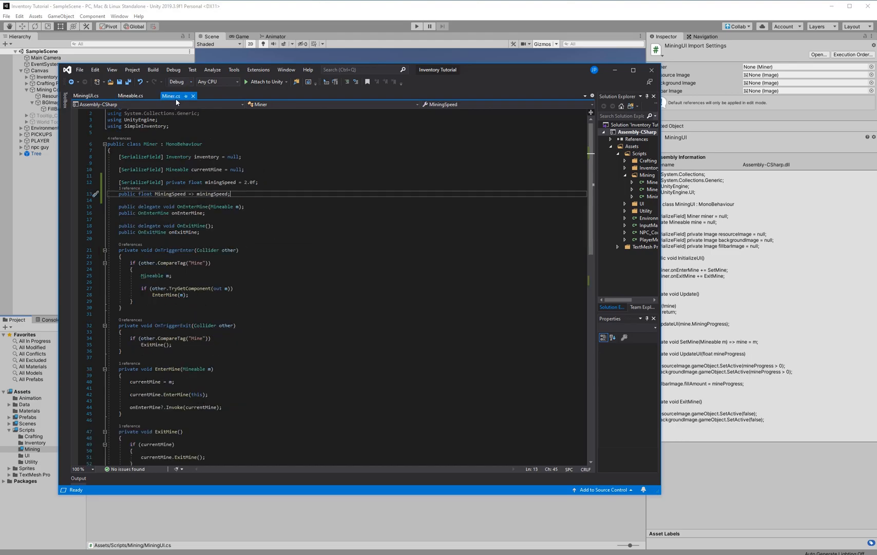
{"action": "left_click", "coordinate": [279, 169]}
{"action": "key", "text": "Return"}
{"action": "type", "text": "[SerializeField] "}
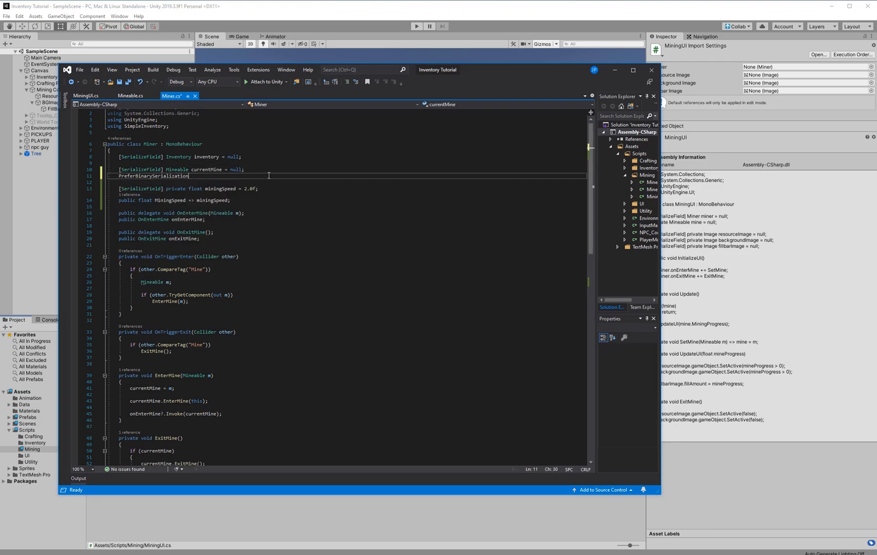
{"action": "type", "text": "MiningUI mineUI = null;"}
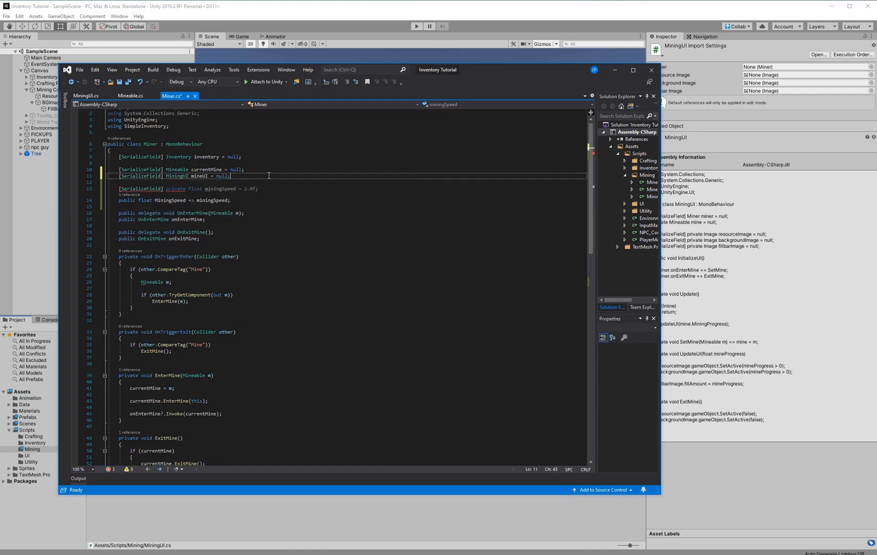
Add a private void Start() method above OnTriggerEnter that calls mineUI.InitializeUI(), and save the Miner script
{"action": "left_click", "coordinate": [253, 245]}
{"action": "key", "text": "Return"}
{"action": "key", "text": "Return"}
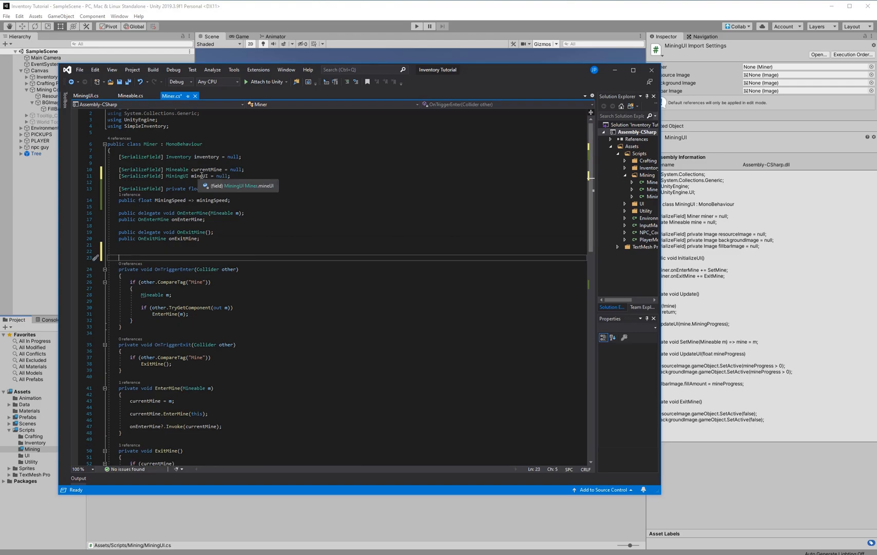
{"action": "key", "text": "Up"}
{"action": "type", "text": "star"}
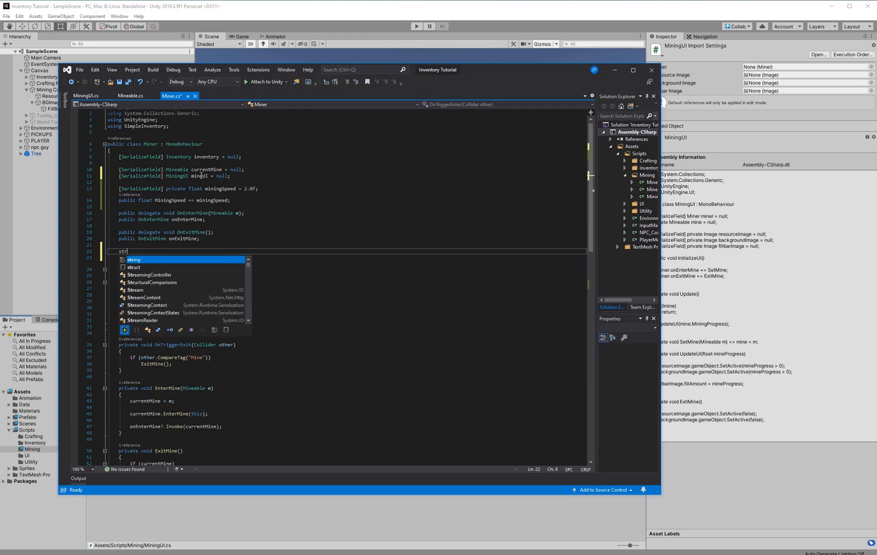
{"action": "key", "text": "Tab"}
{"action": "type", "text": "mineUI.InitializeUI"}
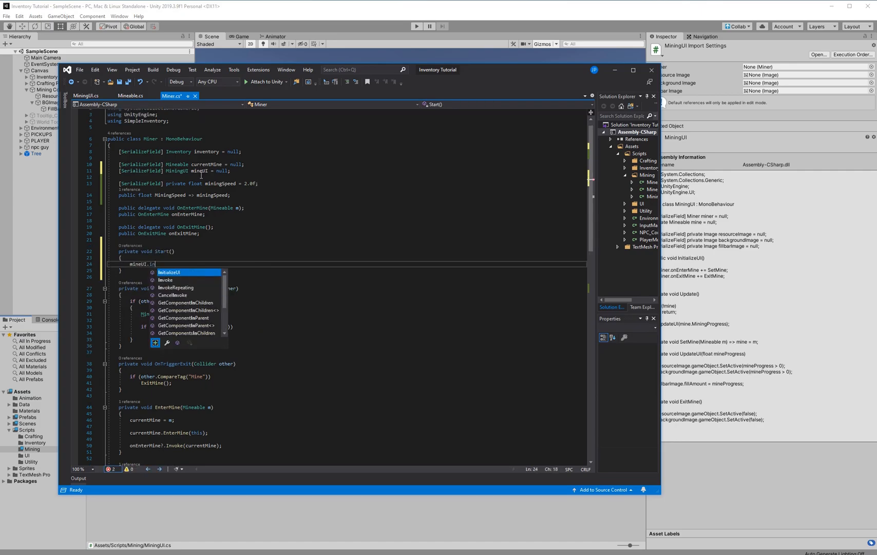
{"action": "type", "text": "();"}
{"action": "key", "text": "ctrl+s"}
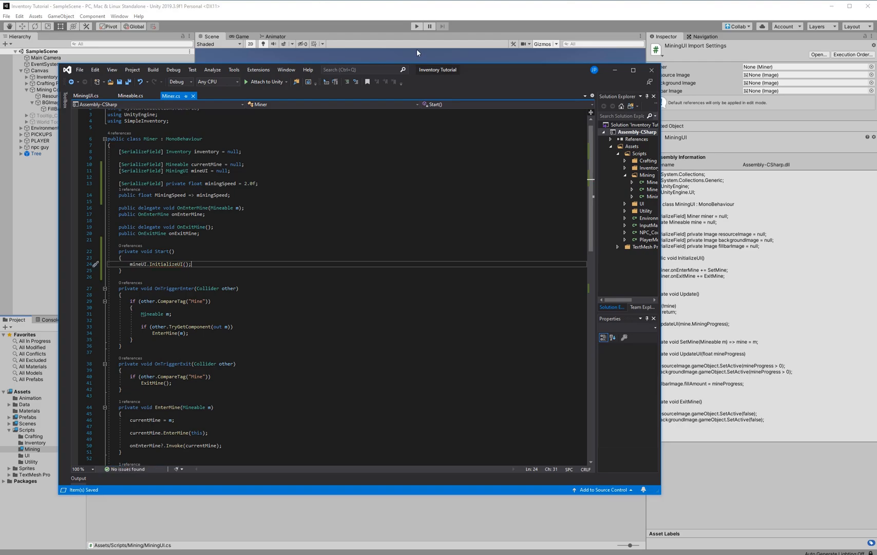
Run the game in Unity, walk the player to a tree and mine it to test the mining UI
{"action": "left_click", "coordinate": [414, 32]}
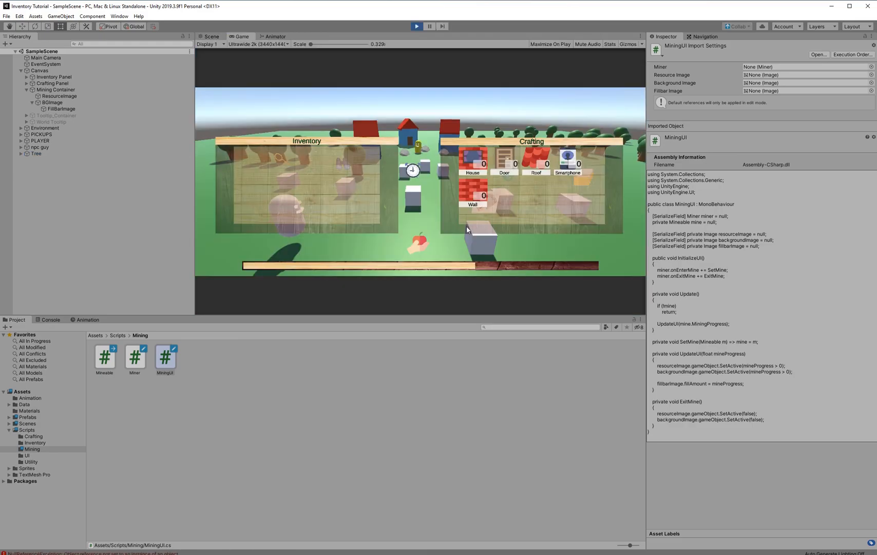
{"action": "key", "text": "a"}
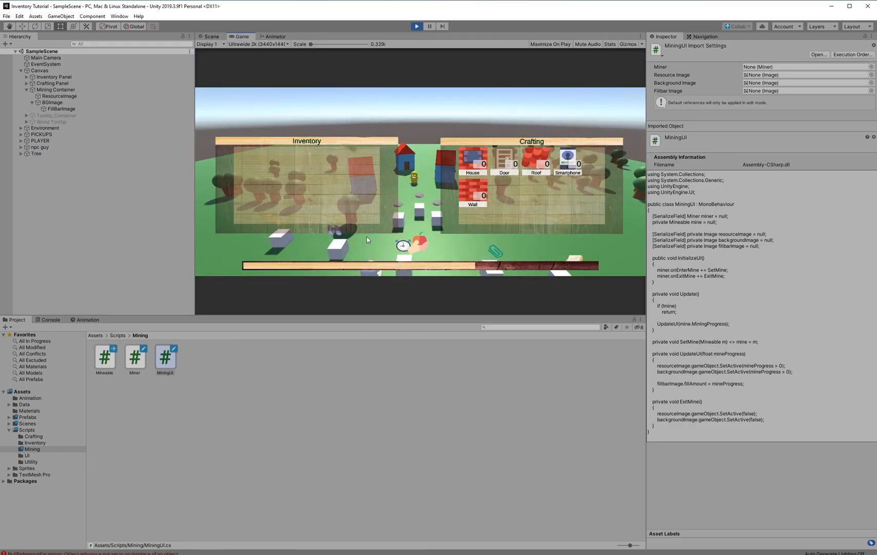
{"action": "key", "text": "w"}
{"action": "key", "text": "a"}
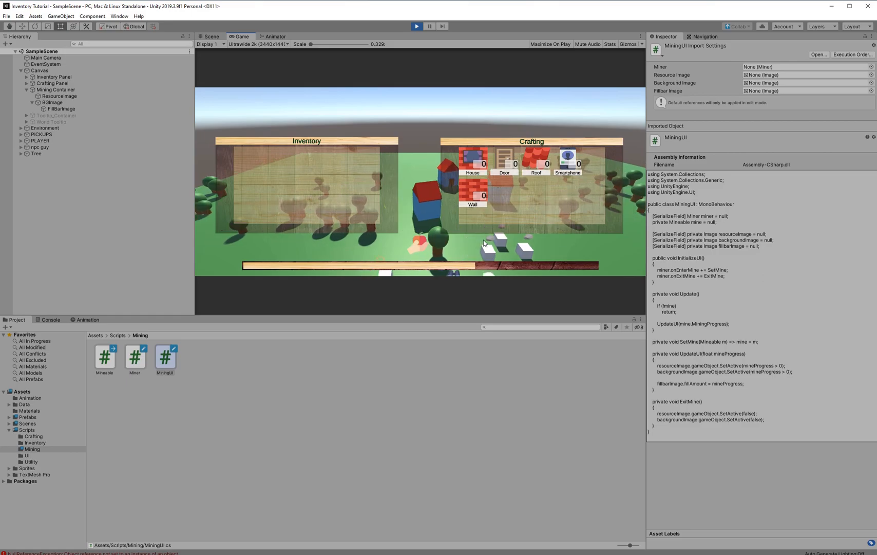
{"action": "left_click", "coordinate": [449, 244]}
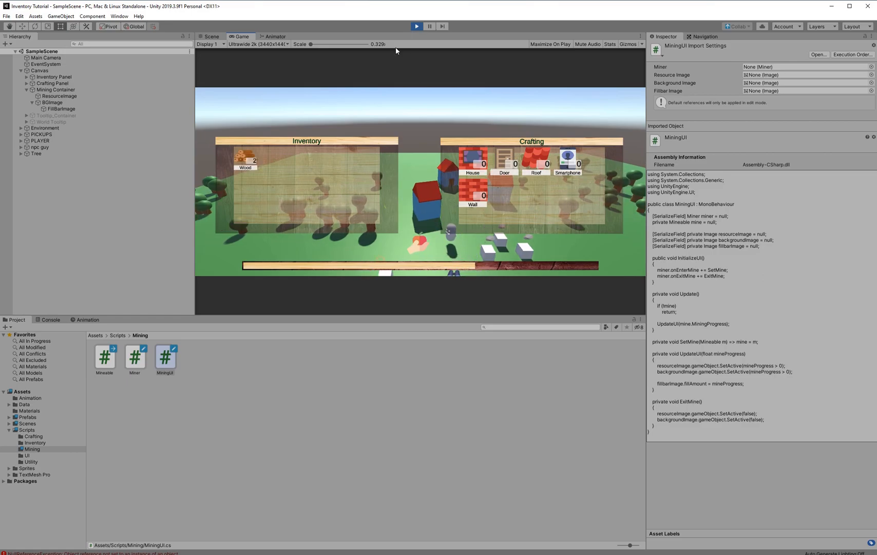
Inspect the NullReferenceException in the console, view its source line in the Miner script, and return to Unity
{"action": "left_click", "coordinate": [48, 319]}
{"action": "left_click", "coordinate": [175, 341]}
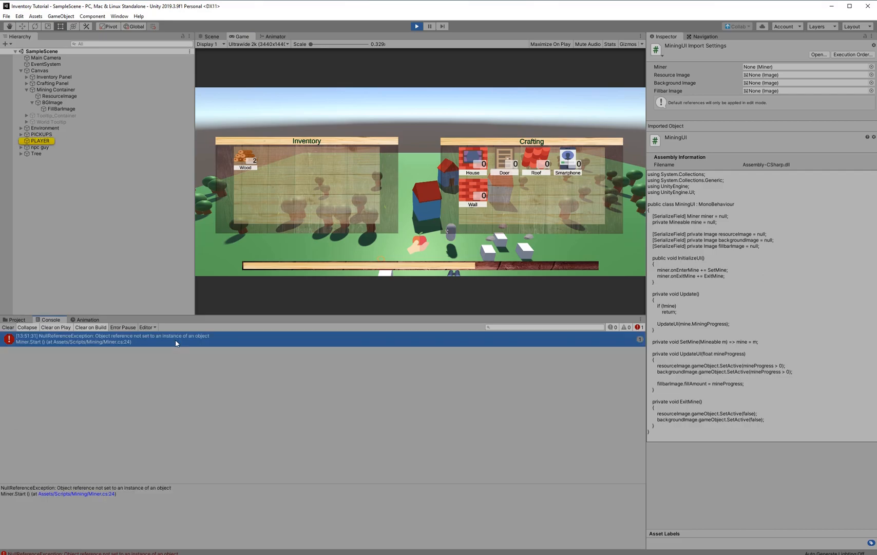
{"action": "double_click", "coordinate": [176, 341]}
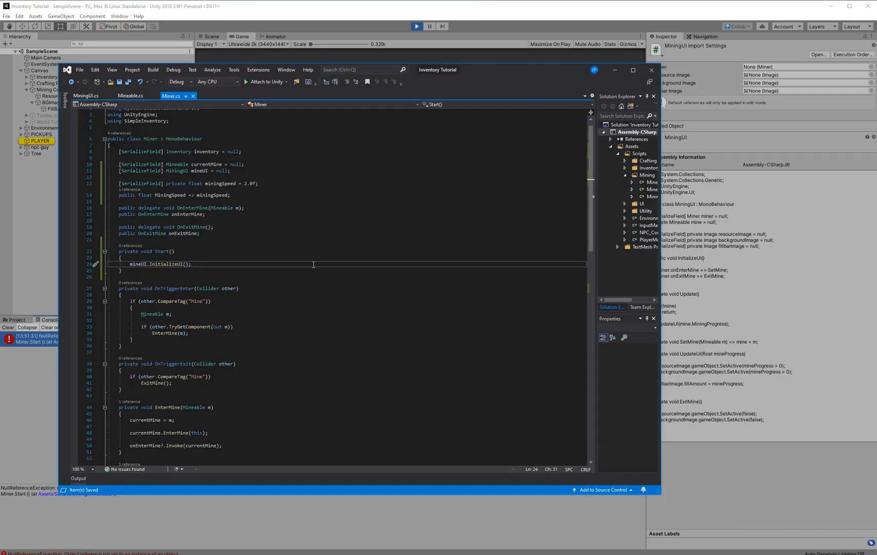
{"action": "left_click", "coordinate": [391, 36]}
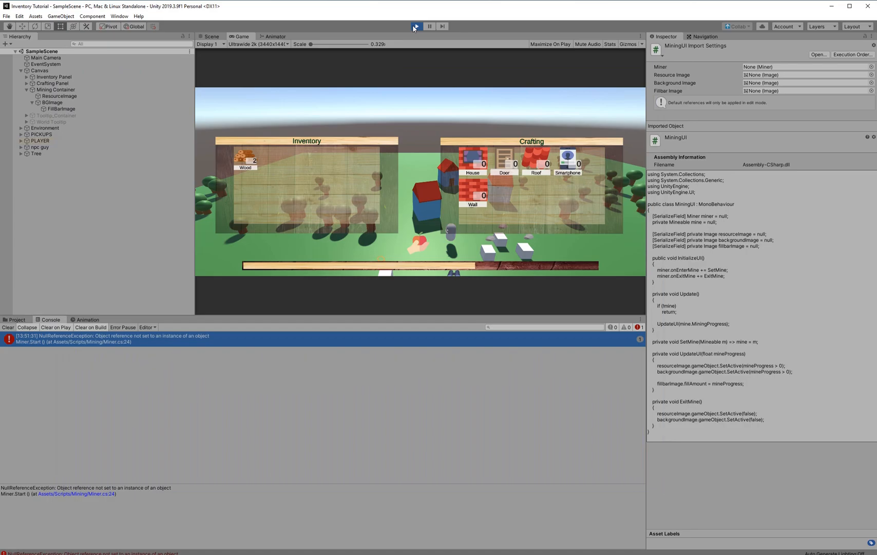
Stop play mode and assign Mining Container to the Mine UI field of PLAYER's Miner component
{"action": "left_click", "coordinate": [107, 140]}
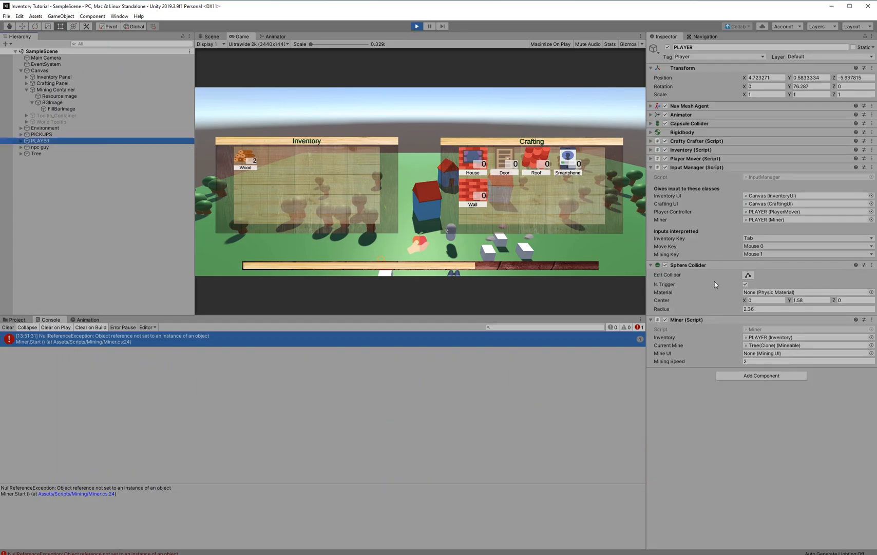
{"action": "left_click_drag", "start_coordinate": [112, 90], "coordinate": [766, 350]}
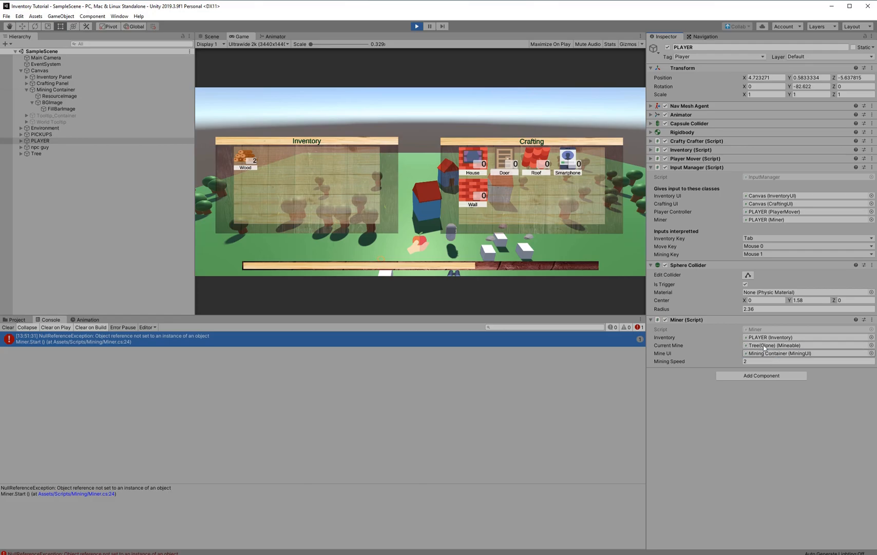
{"action": "left_click", "coordinate": [417, 27]}
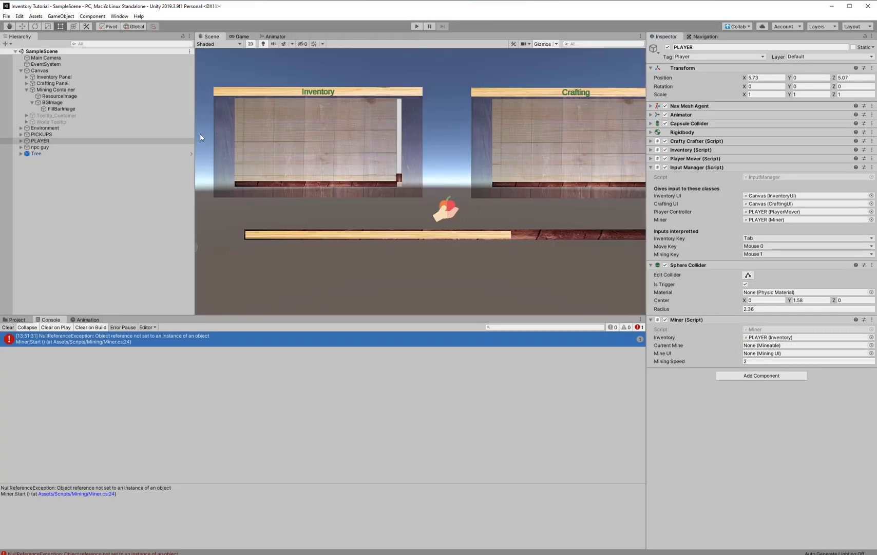
{"action": "left_click_drag", "start_coordinate": [77, 90], "coordinate": [779, 358]}
Rerun the game and mine the tree next to the player to check the resource image and fill bar
{"action": "left_click", "coordinate": [417, 27]}
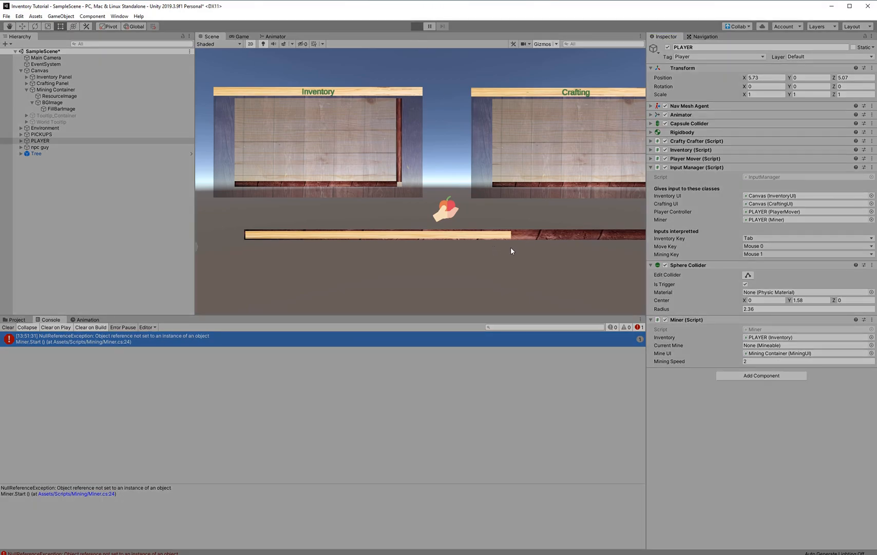
{"action": "key", "text": "ctrl+p"}
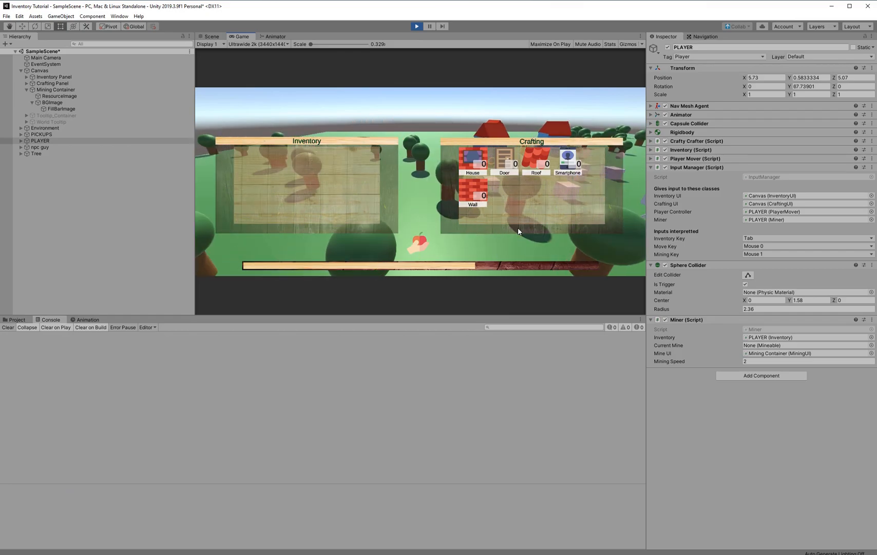
{"action": "right_click", "coordinate": [420, 218]}
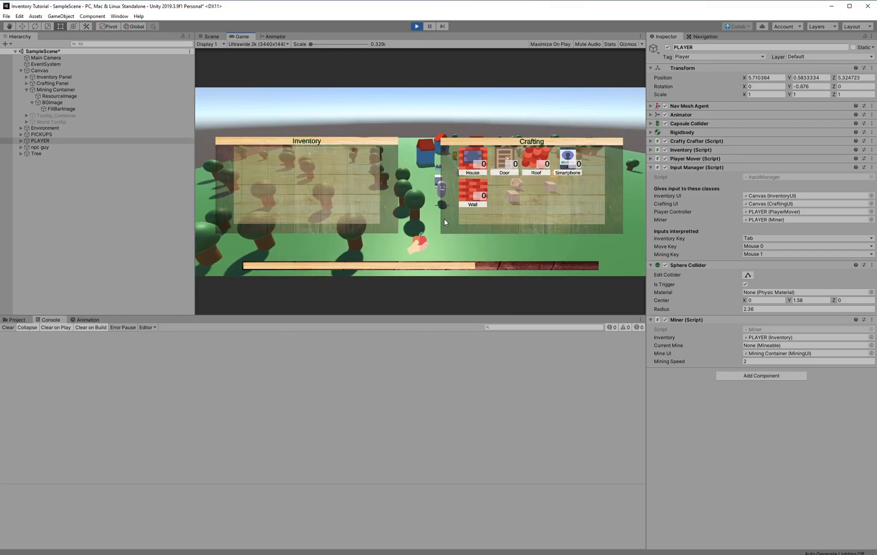
{"action": "right_click", "coordinate": [419, 200]}
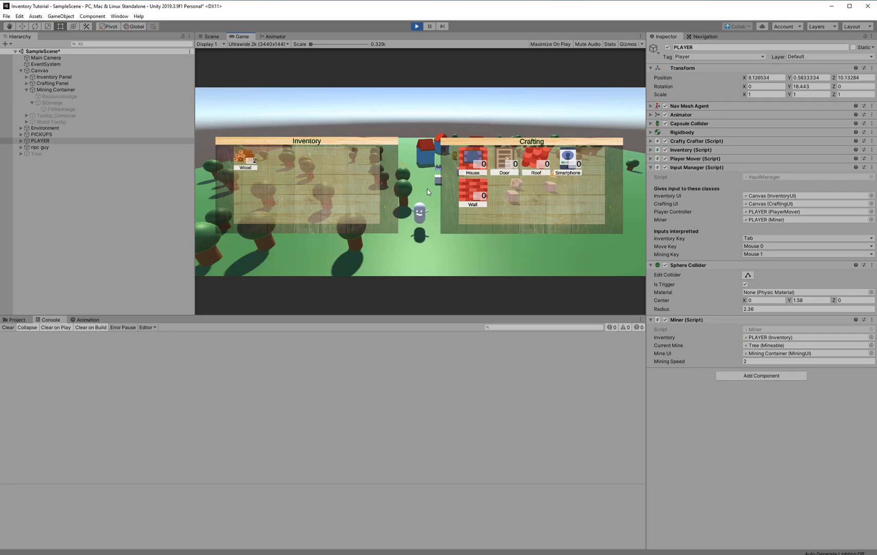
Mine more trees at different spots with the player to check the mining UI, and end play mode
{"action": "right_click", "coordinate": [407, 183]}
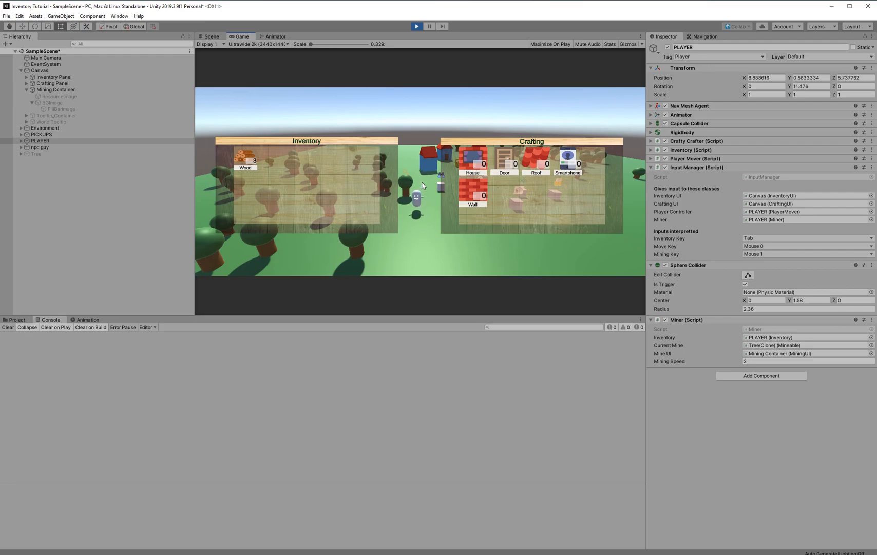
{"action": "left_click", "coordinate": [380, 260]}
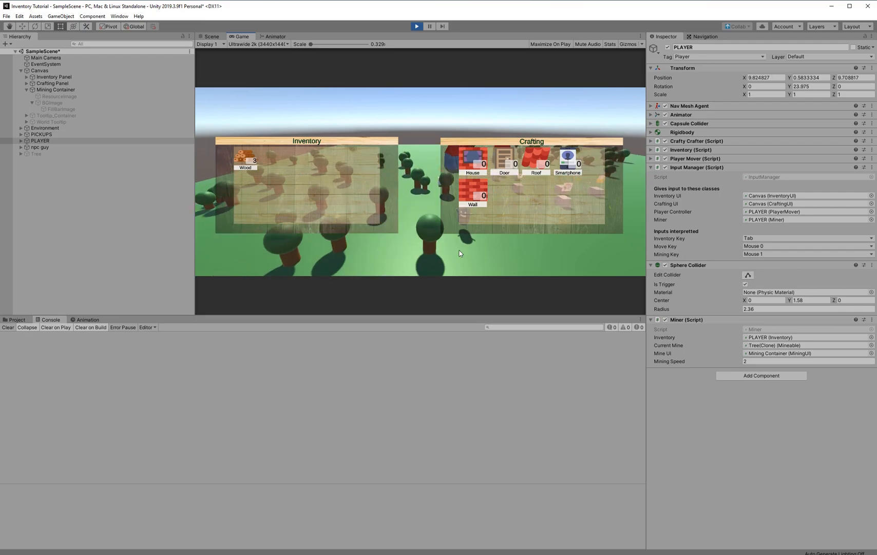
{"action": "right_click", "coordinate": [442, 243]}
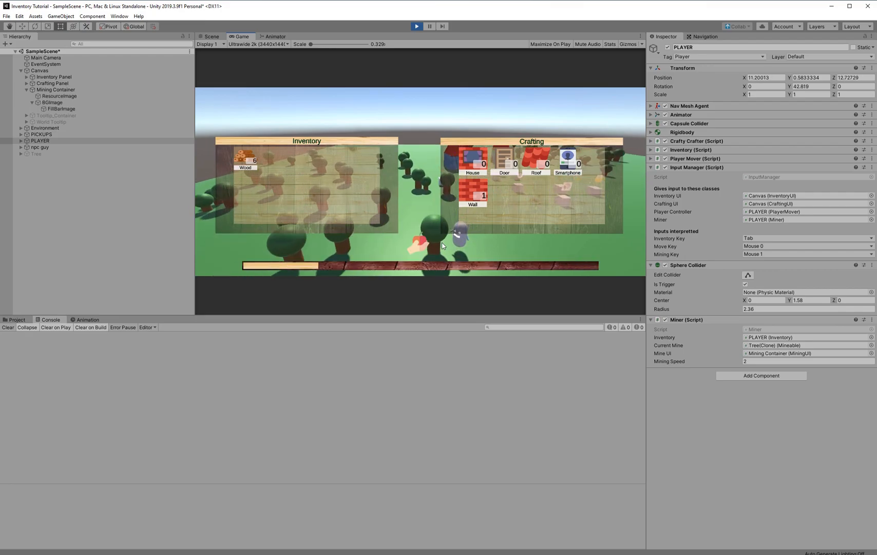
{"action": "left_click", "coordinate": [417, 26]}
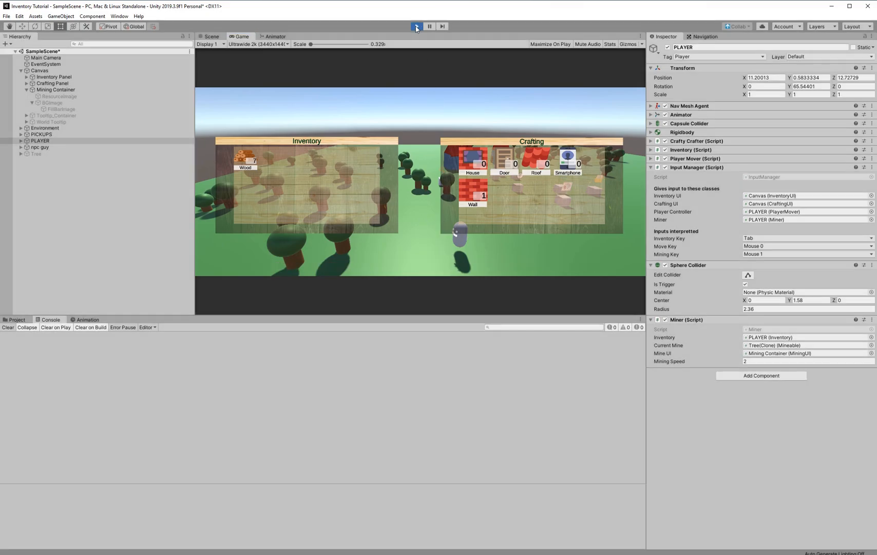
Open the MiningUI script from the project's Mining scripts folder in Visual Studio
{"action": "left_click", "coordinate": [30, 326]}
{"action": "left_click", "coordinate": [21, 326]}
{"action": "left_click", "coordinate": [16, 320]}
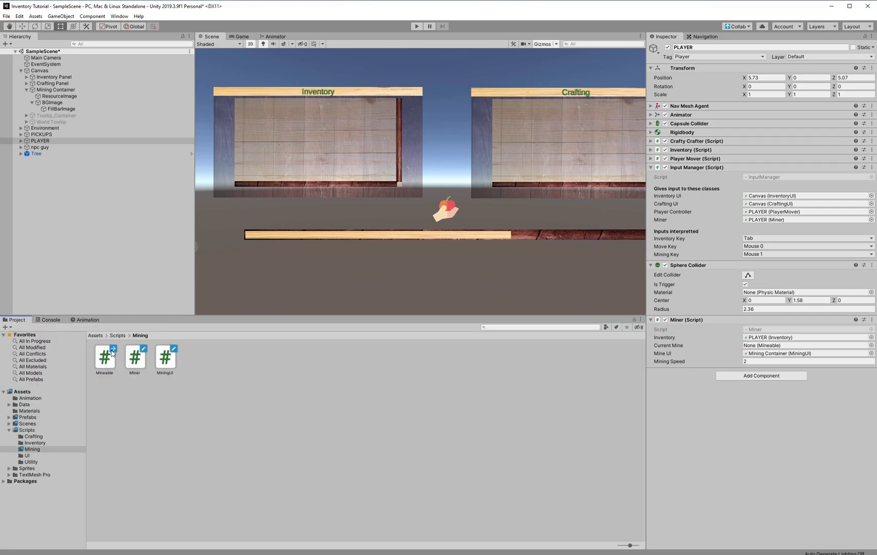
{"action": "double_click", "coordinate": [165, 359]}
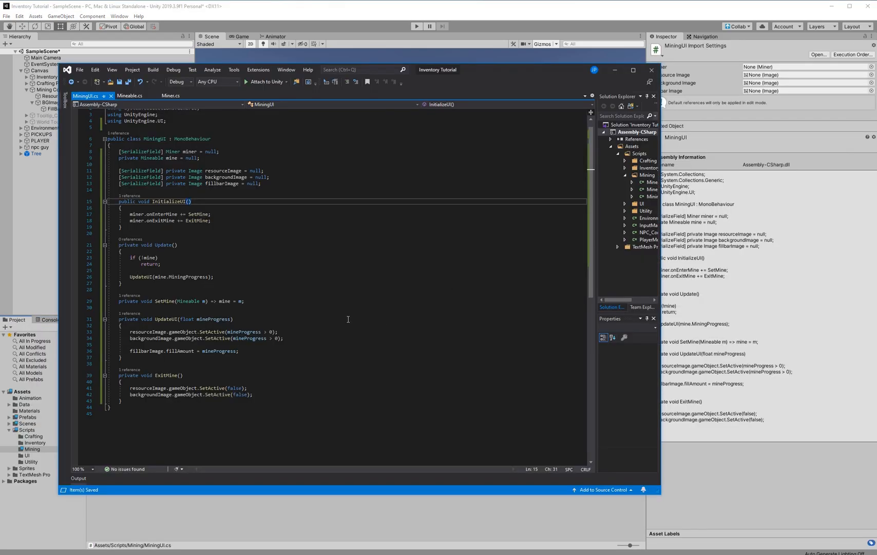
Convert the SetMine method from an expression body to a braced block containing mine = m;
{"action": "left_click", "coordinate": [215, 299]}
{"action": "left_click_drag", "start_coordinate": [219, 300], "coordinate": [208, 300]}
{"action": "type", "text": "{"}
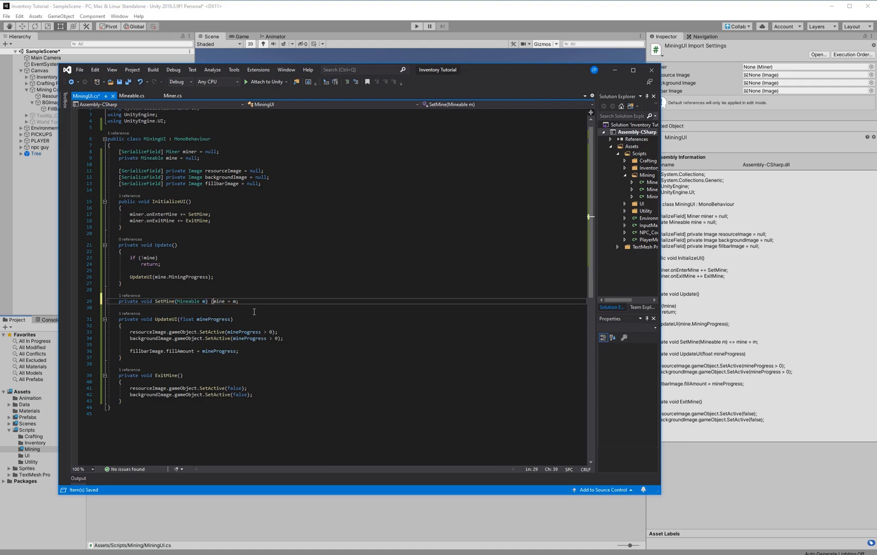
{"action": "key", "text": "Return"}
{"action": "left_click", "coordinate": [216, 303]}
{"action": "key", "text": "Return"}
{"action": "left_click", "coordinate": [159, 314]}
{"action": "key", "text": "Return"}
Add a line below mine = m; in SetMine that assigns resourceImage.sprite from a member of m
{"action": "key", "text": "Return"}
{"action": "key", "text": "Up"}
{"action": "key", "text": "Tab"}
{"action": "key", "text": "Tab"}
{"action": "key", "text": "BackSpace"}
{"action": "key", "text": "BackSpace"}
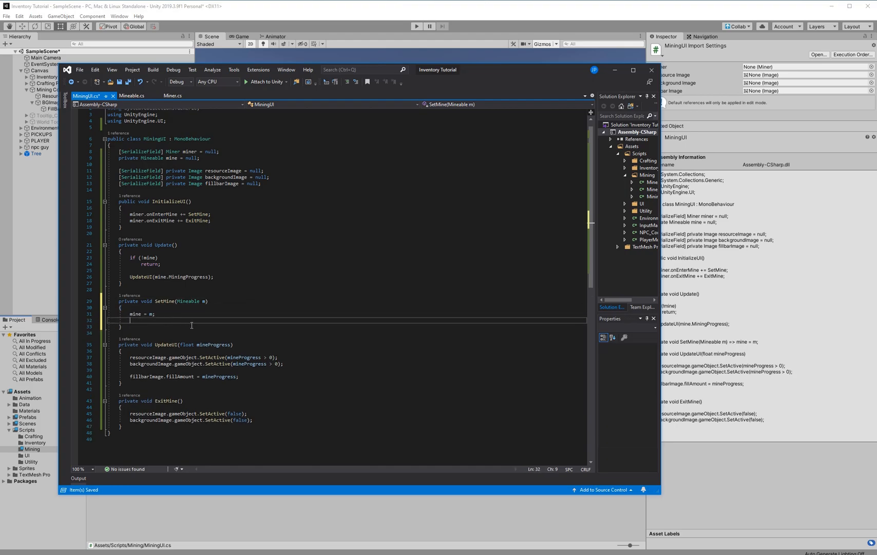
{"action": "type", "text": "resourceImage.sprite = m."}
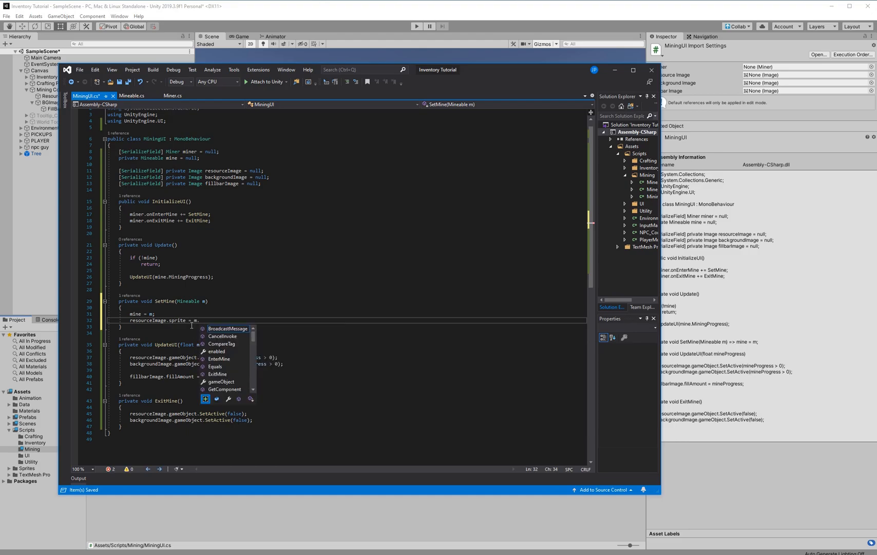
In Mineable.cs, add the property public SimpleInventory.Item Resource => resource; below the countdown field and save the script
{"action": "type", "text": "re"}
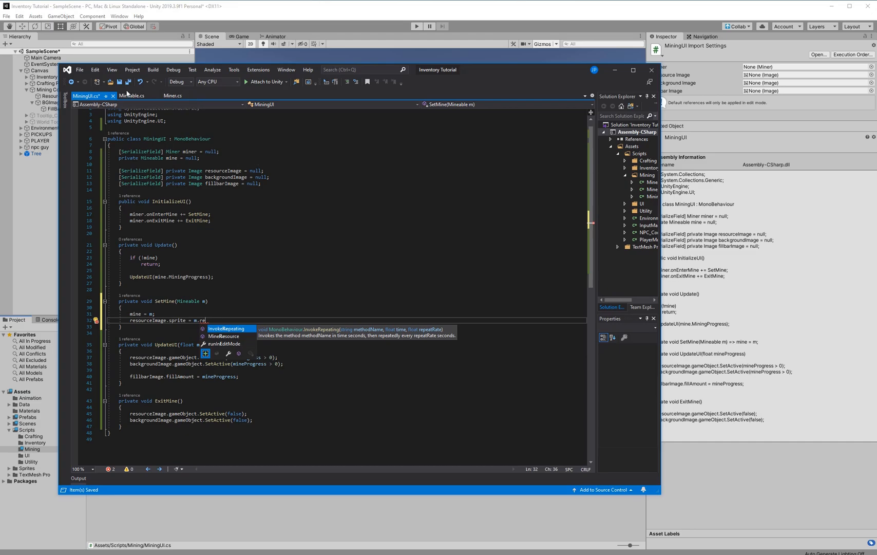
{"action": "left_click", "coordinate": [132, 95]}
{"action": "left_click", "coordinate": [321, 175]}
{"action": "left_click", "coordinate": [304, 213]}
{"action": "left_click", "coordinate": [310, 222]}
{"action": "left_click", "coordinate": [332, 210]}
{"action": "key", "text": "Return"}
{"action": "key", "text": "Return"}
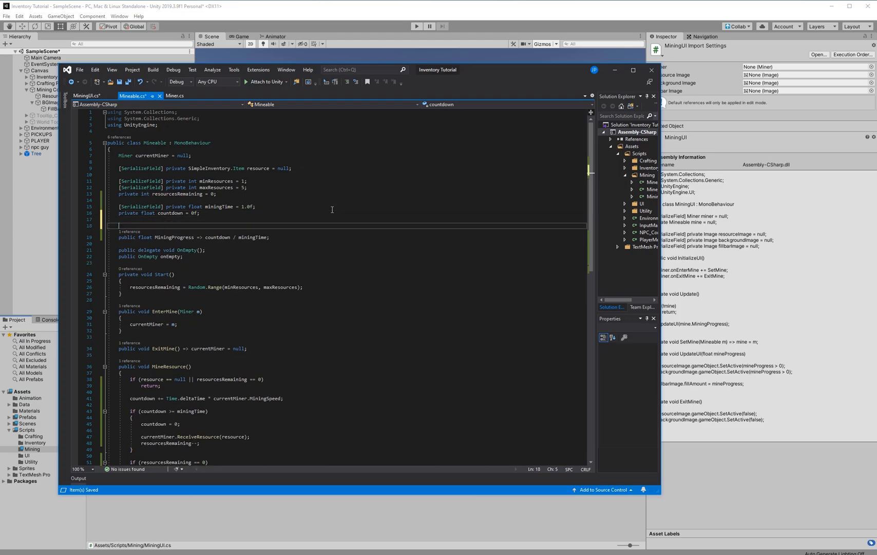
{"action": "type", "text": "public SimpleInventory"}
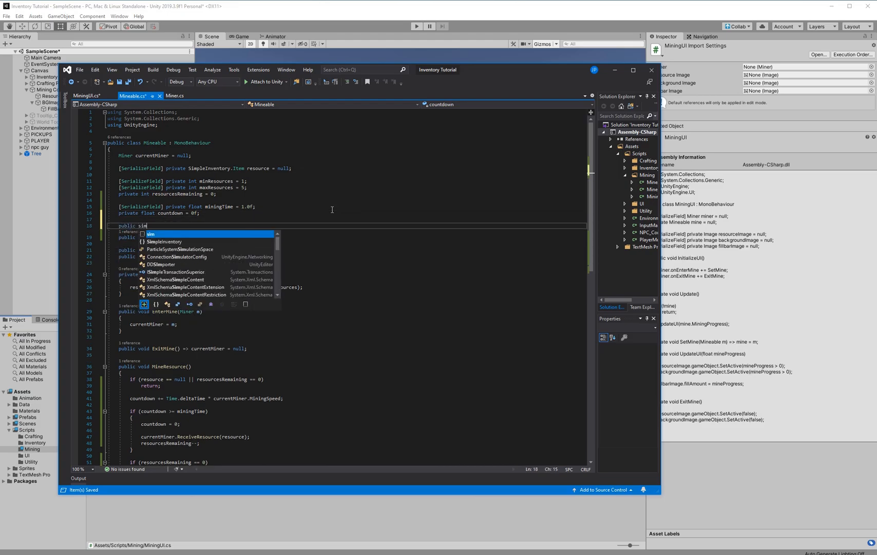
{"action": "type", "text": "."}
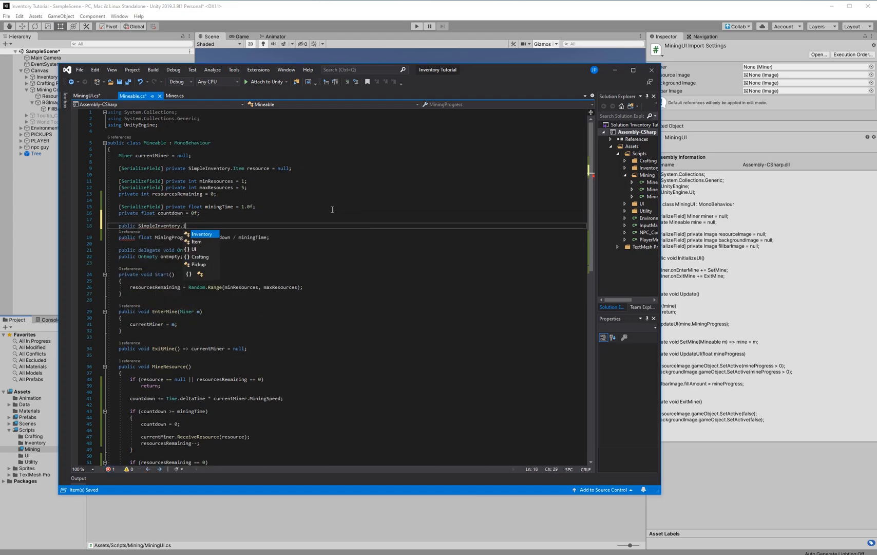
{"action": "type", "text": "Item "}
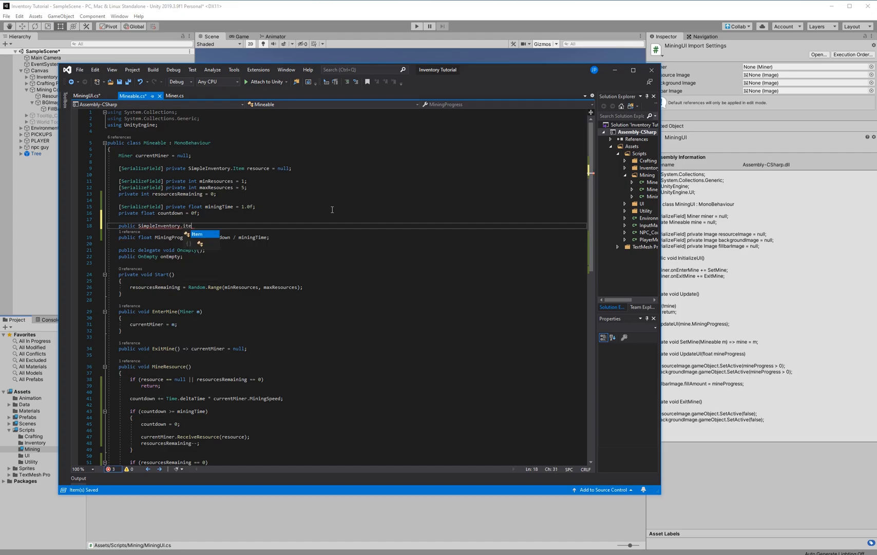
{"action": "type", "text": "Reso"}
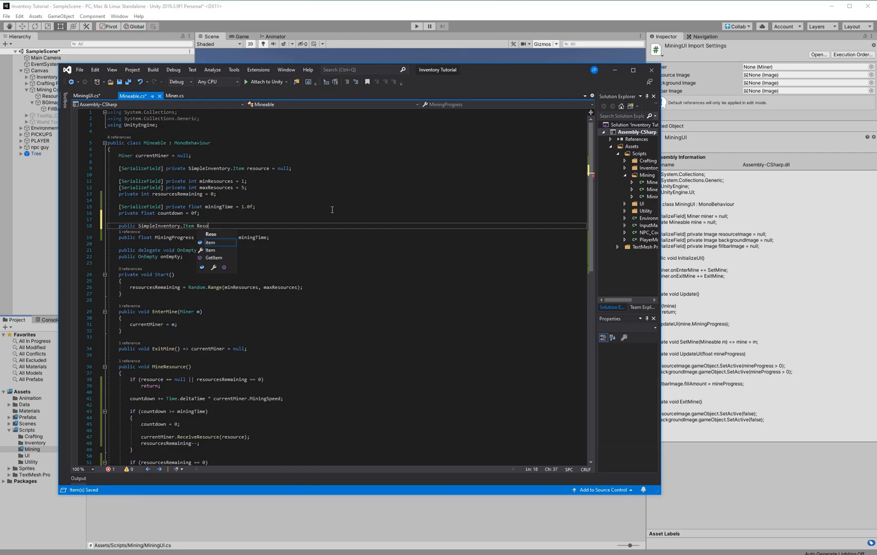
{"action": "type", "text": "urce => "}
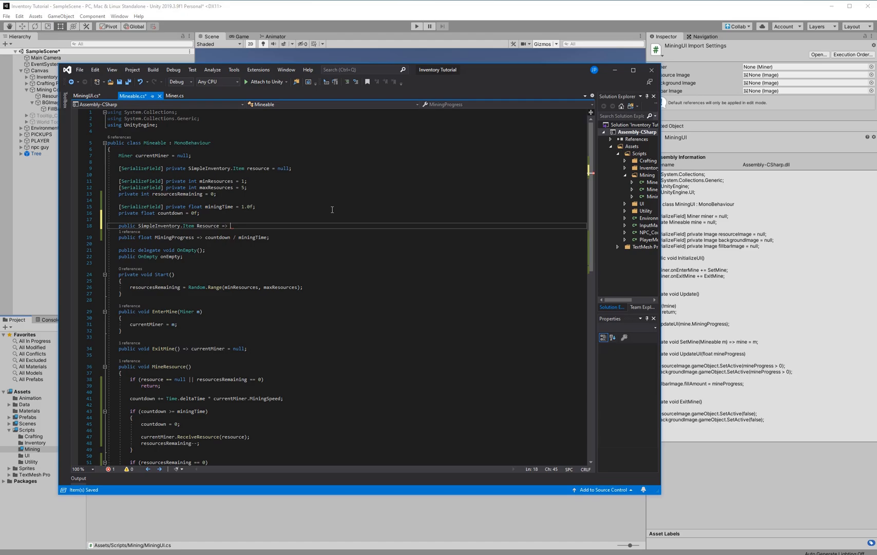
{"action": "type", "text": "reou"}
{"action": "key", "text": "BackSpace"}
{"action": "type", "text": "source;"}
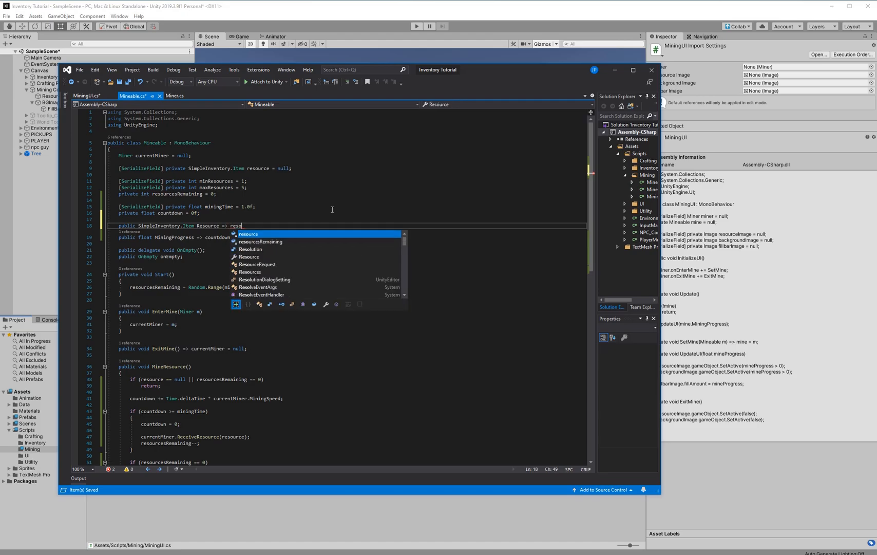
{"action": "key", "text": "ctrl+s"}
In MiningUI.cs, complete the sprite assignment in SetMine as resourceImage.sprite = m.Resource.Icon; and save the script
{"action": "key", "text": "ctrl+Tab"}
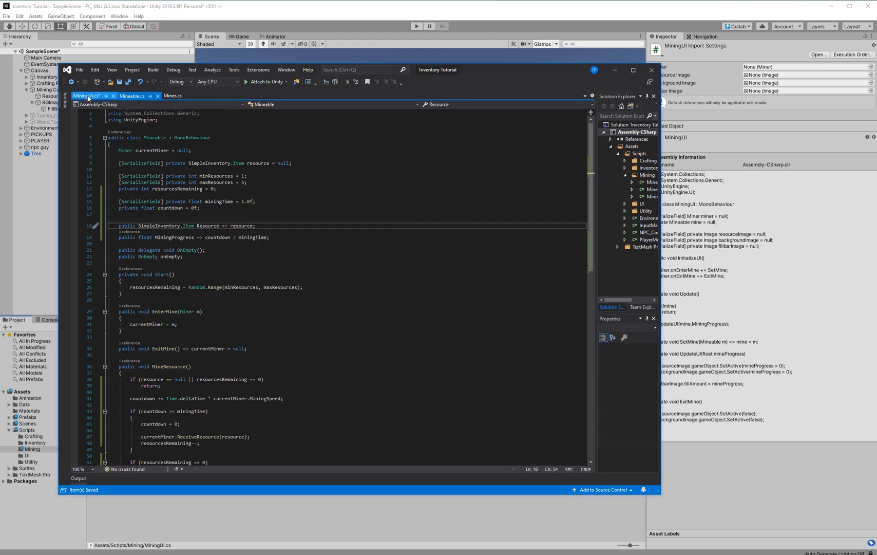
{"action": "type", "text": "source."}
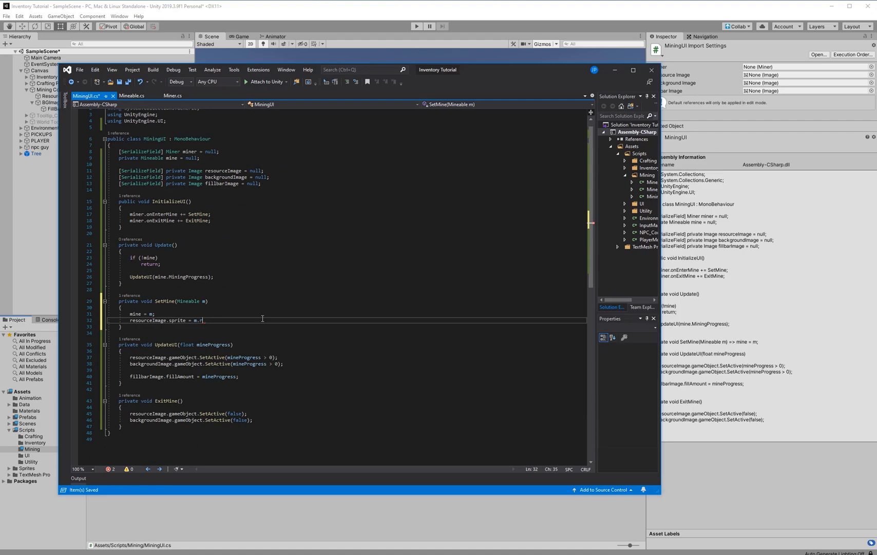
{"action": "type", "text": "Icon;"}
{"action": "key", "text": "ctrl+s"}
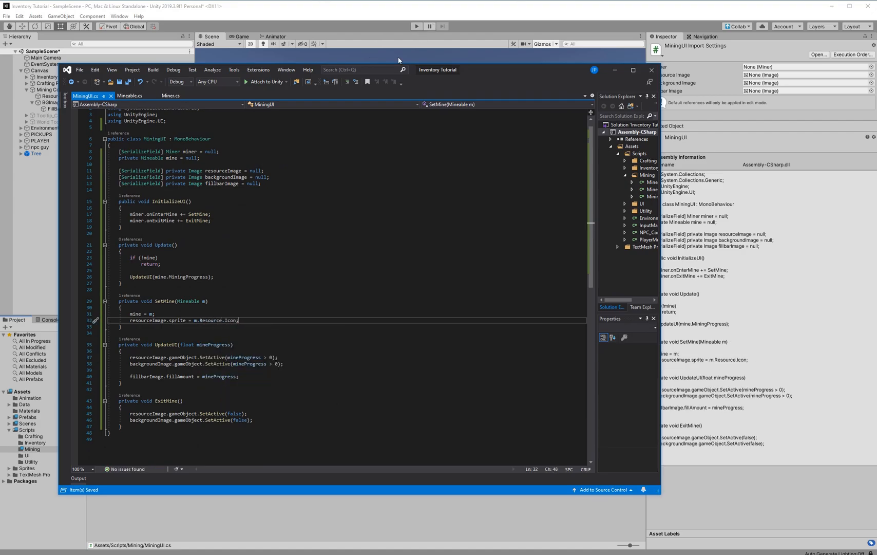
At the start of InitializeUI, call gameObject.SetActive(false) on resourceImage and backgroundImage, and save the script
{"action": "left_click", "coordinate": [283, 209]}
{"action": "key", "text": "Return"}
{"action": "key", "text": "Return"}
{"action": "key", "text": "Up"}
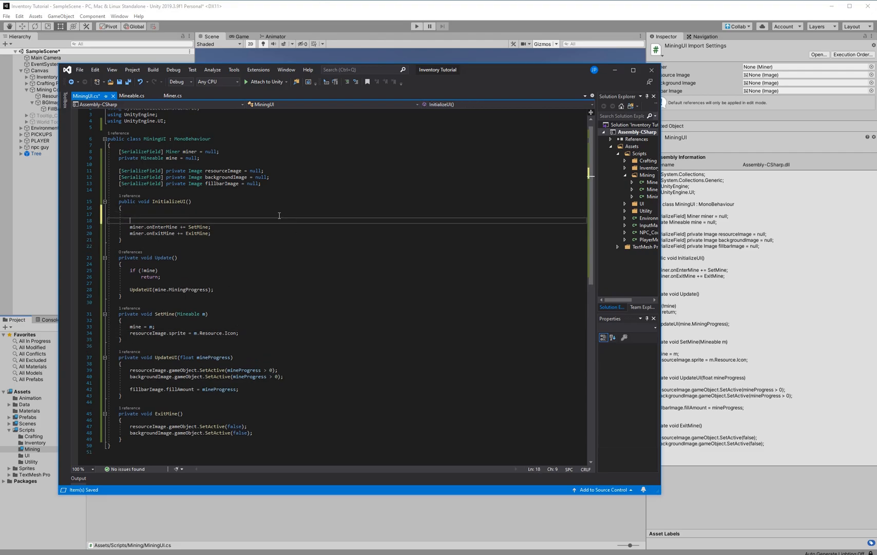
{"action": "type", "text": "reso"}
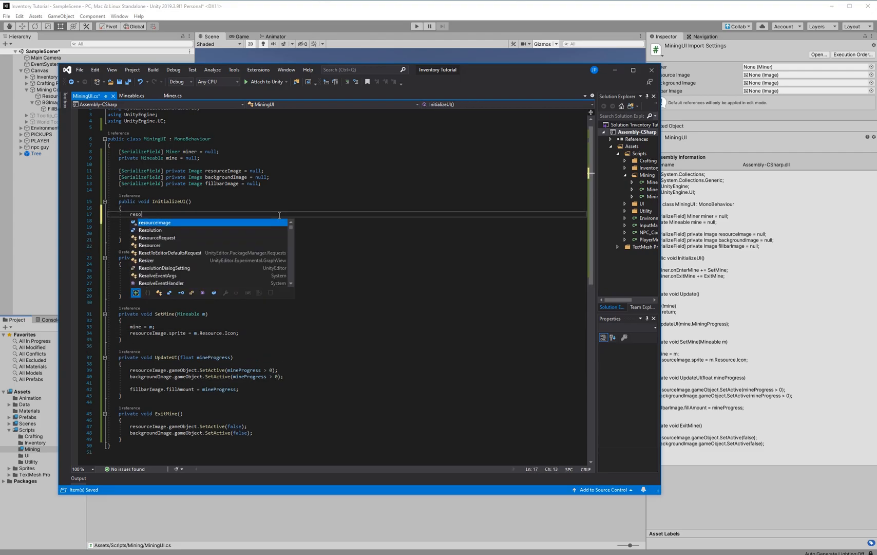
{"action": "type", "text": "urceImage.gameObject.SetActive(false)"}
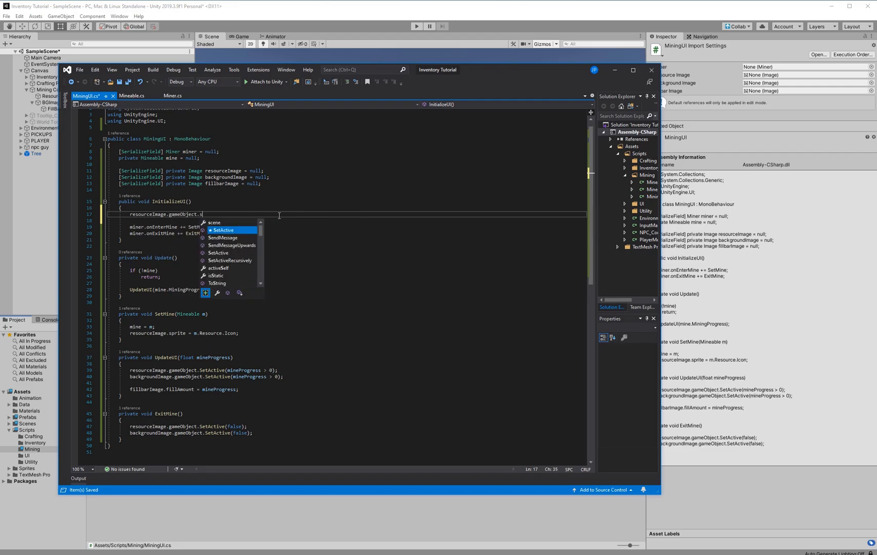
{"action": "type", "text": ";"}
{"action": "key", "text": "Return"}
{"action": "type", "text": "back"}
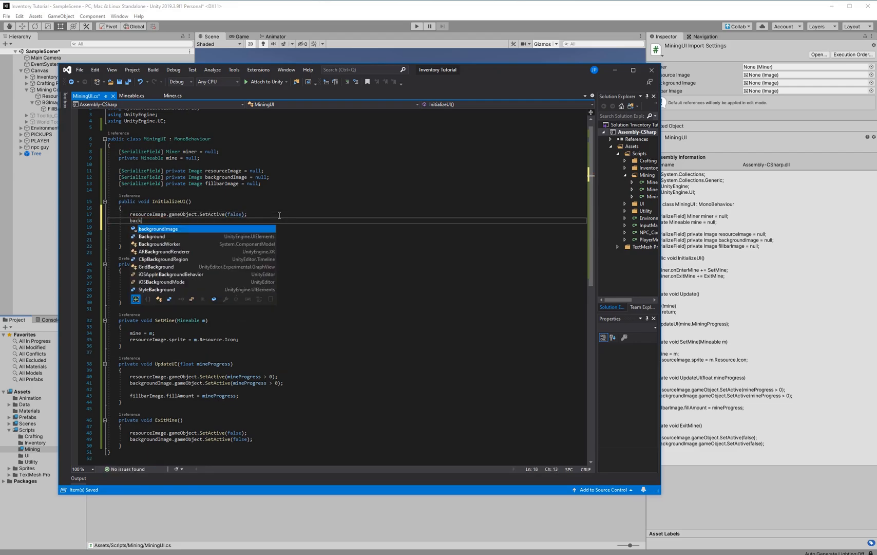
{"action": "type", "text": "groundImage.gameObject.setActive(false);"}
{"action": "key", "text": "ctrl+s"}
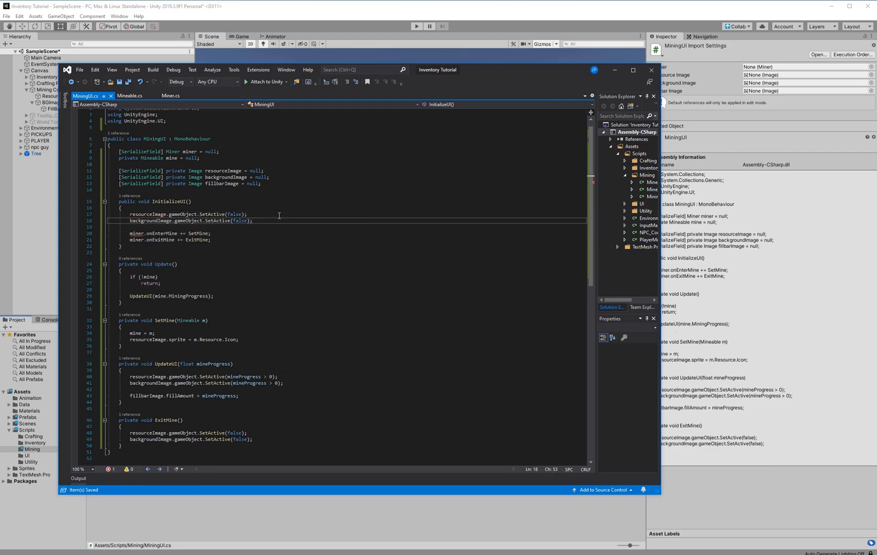
Switch to Unity, run the game and mine trees to test the mining progress UI
{"action": "left_click", "coordinate": [416, 27]}
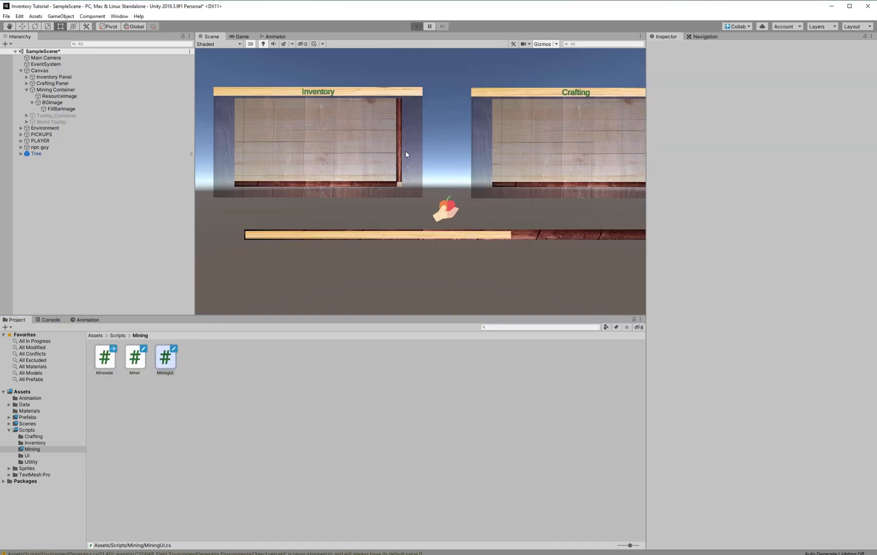
{"action": "left_click", "coordinate": [417, 27]}
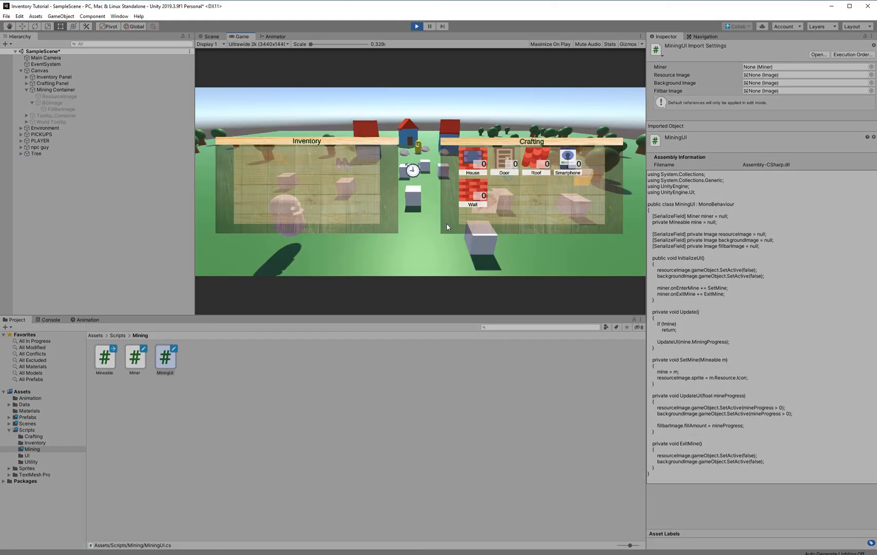
{"action": "left_click", "coordinate": [381, 250]}
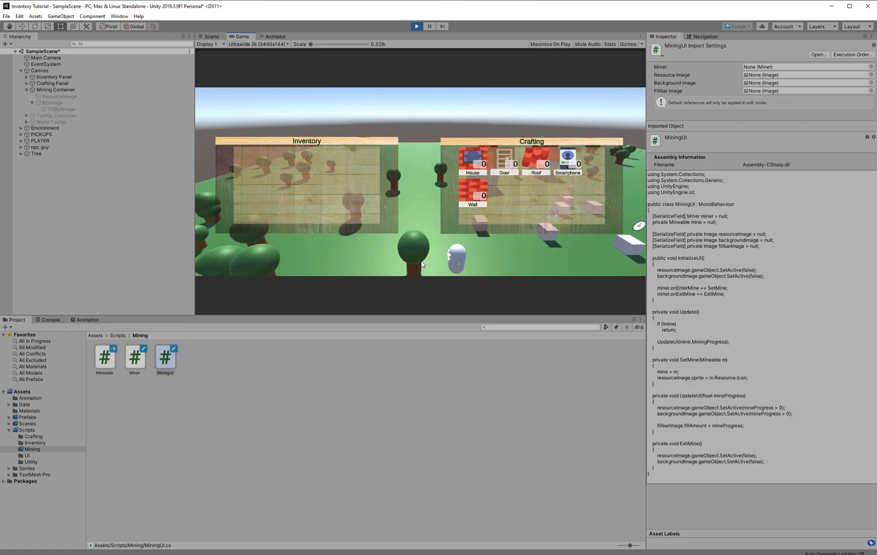
{"action": "left_click", "coordinate": [354, 257]}
{"action": "right_click_drag", "start_coordinate": [399, 213], "coordinate": [436, 215]}
{"action": "left_click", "coordinate": [434, 260]}
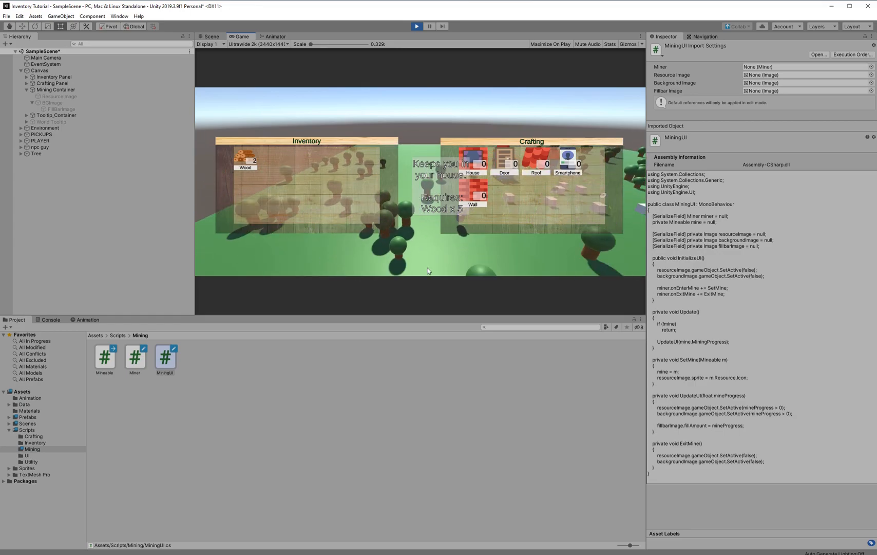
{"action": "left_click", "coordinate": [395, 249]}
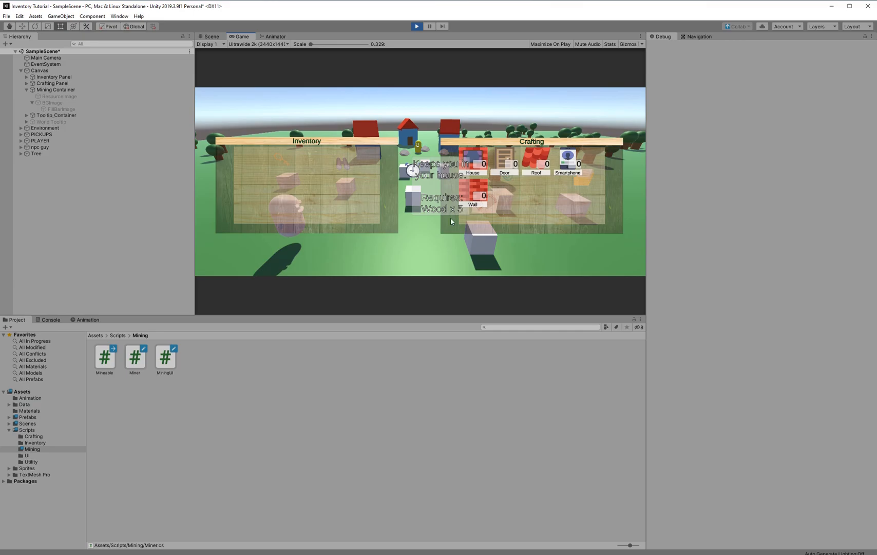
Mine a tree in the running game, walk away before mining finishes, and stop play mode
{"action": "left_click_drag", "start_coordinate": [230, 254], "coordinate": [429, 275]}
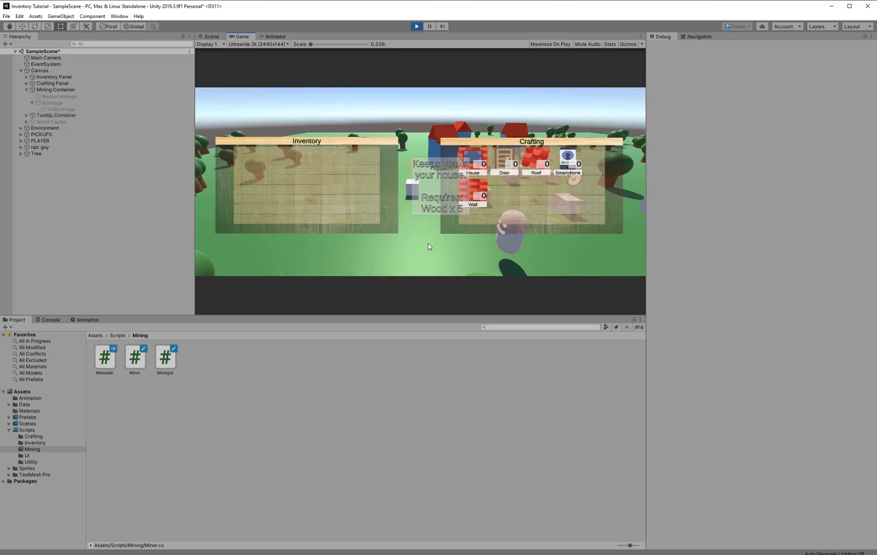
{"action": "left_click", "coordinate": [367, 269]}
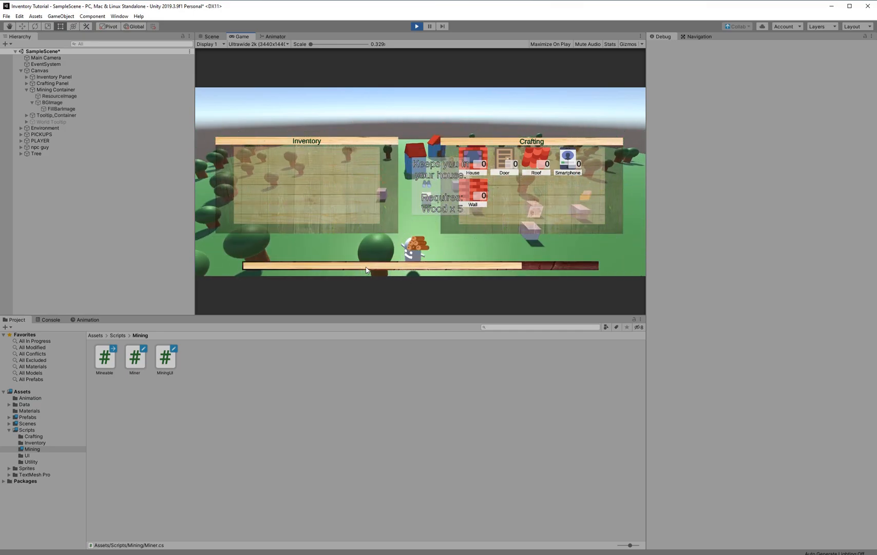
{"action": "left_click", "coordinate": [580, 245]}
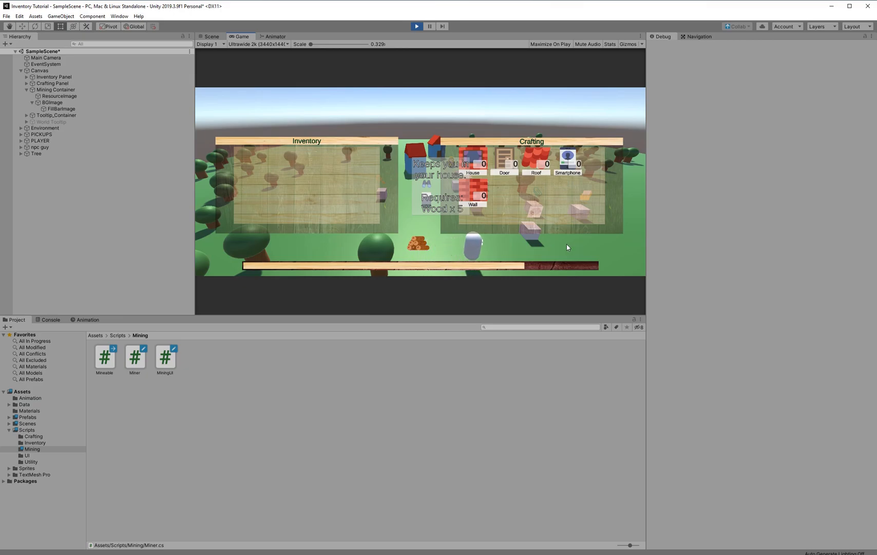
{"action": "left_click_drag", "start_coordinate": [567, 250], "coordinate": [430, 186]}
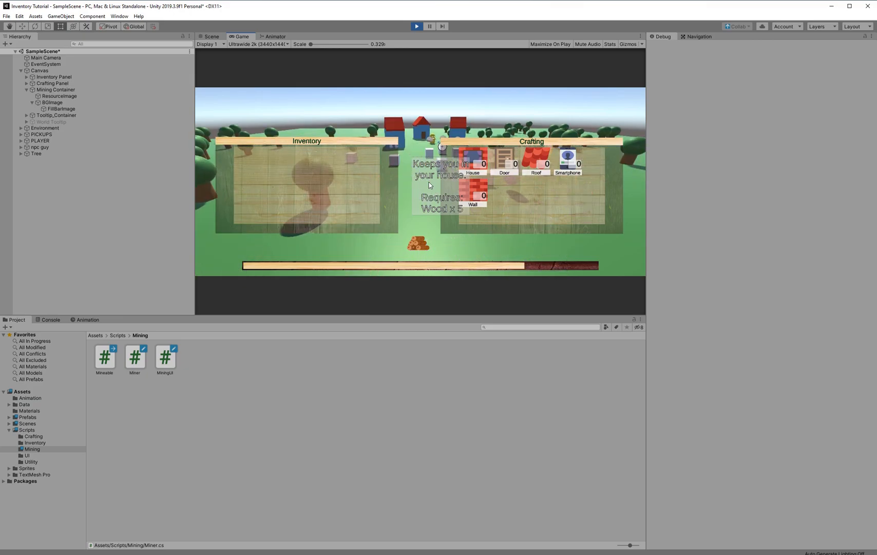
{"action": "left_click", "coordinate": [417, 27]}
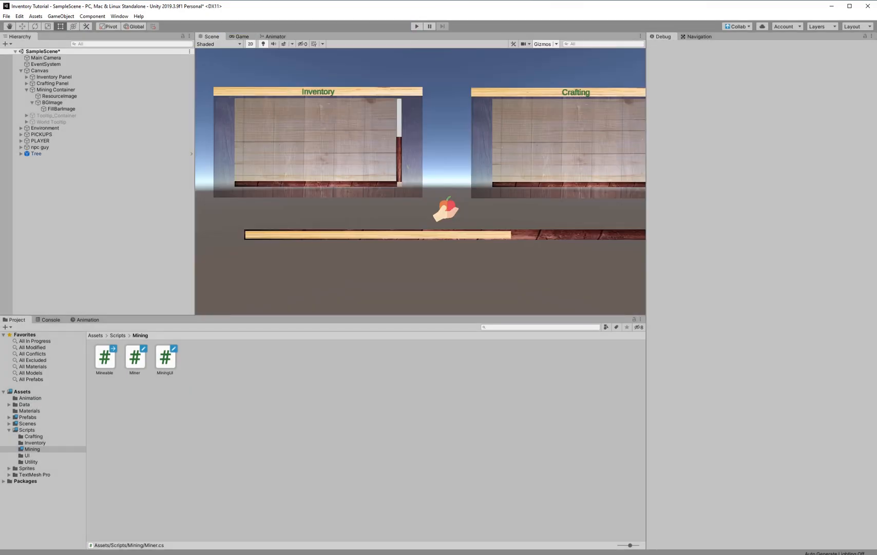
Open the MiningUI script in Visual Studio and add mine = null; at the start of the ExitMine method
{"action": "double_click", "coordinate": [165, 357]}
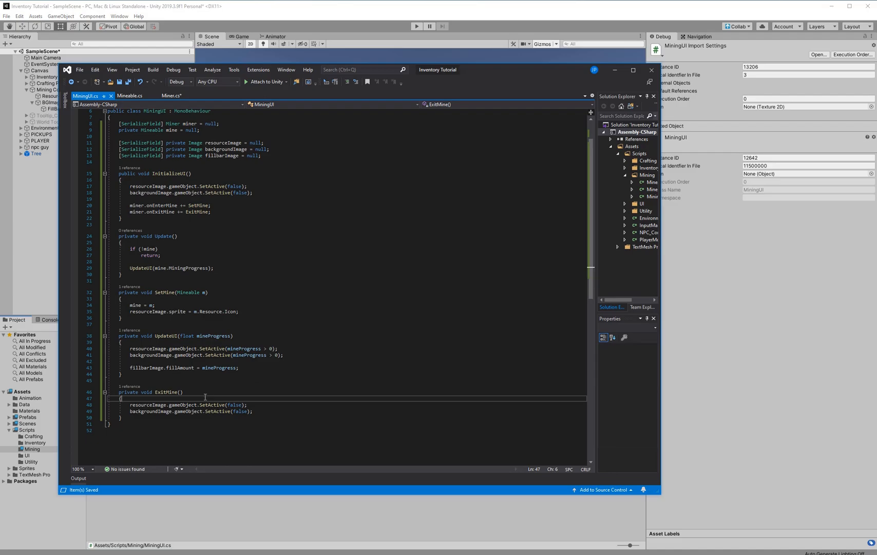
{"action": "key", "text": "Return"}
{"action": "key", "text": "Return"}
{"action": "key", "text": "Up"}
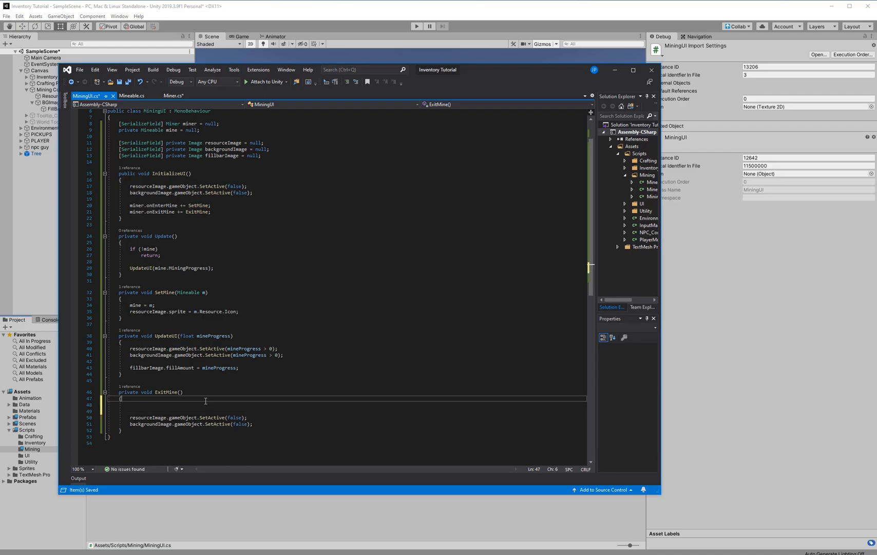
{"action": "type", "text": "curre"}
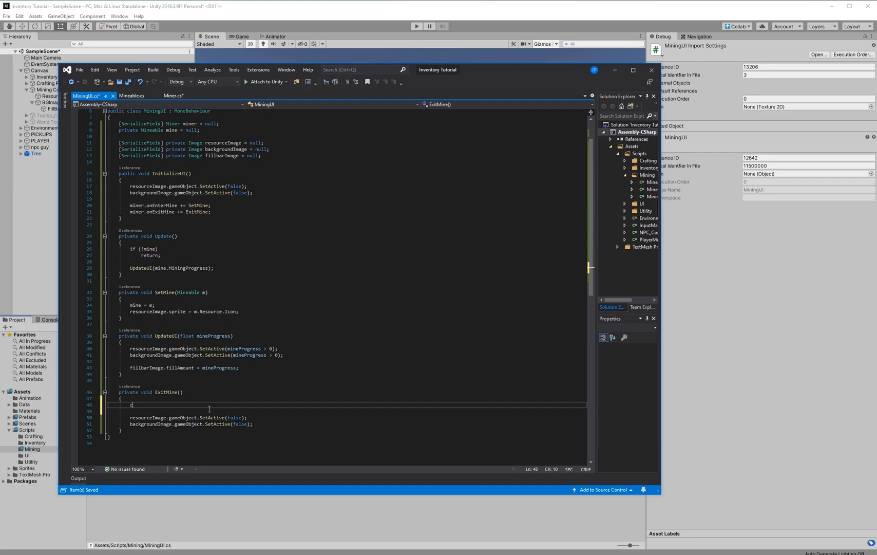
{"action": "key", "text": "BackSpace"}
{"action": "key", "text": "BackSpace"}
{"action": "key", "text": "BackSpace"}
{"action": "key", "text": "BackSpace"}
{"action": "key", "text": "BackSpace"}
{"action": "type", "text": "mine "}
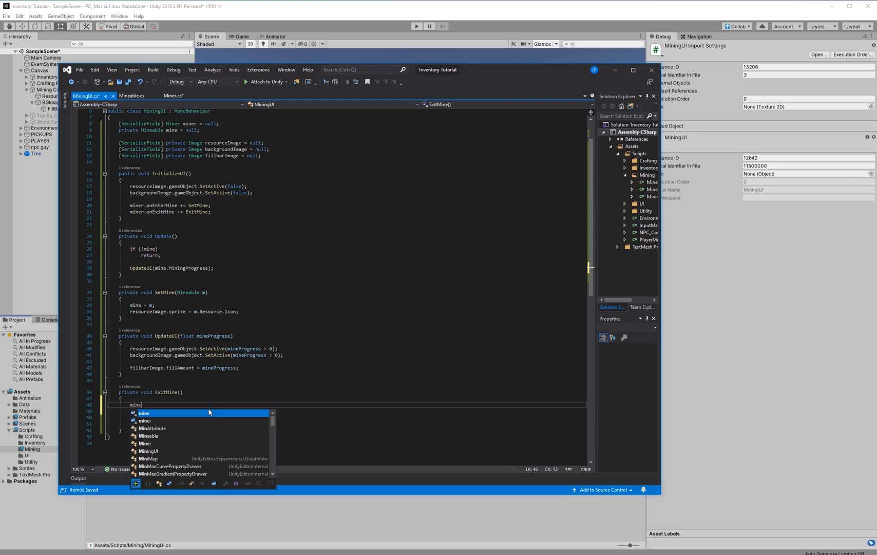
{"action": "type", "text": "= null;"}
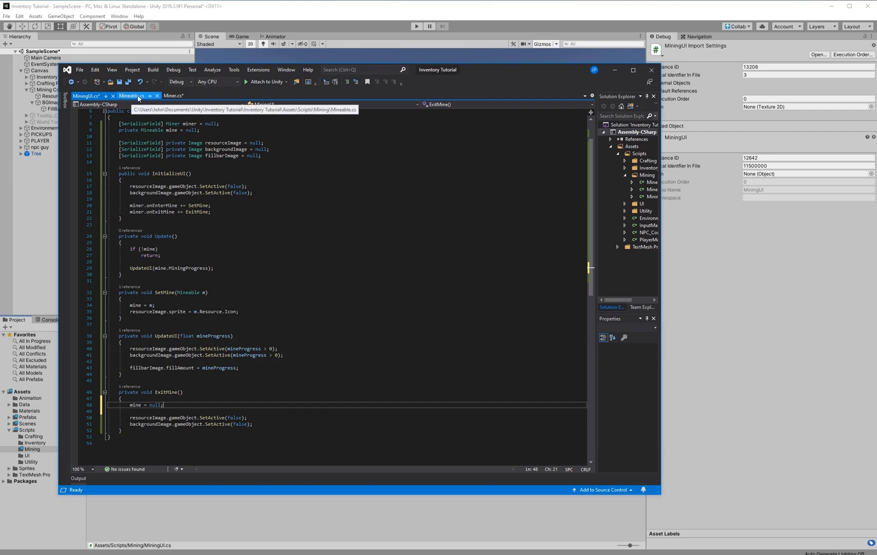
Save Miner.cs and MiningUI.cs, switch to Unity and run the game
{"action": "left_click", "coordinate": [163, 96]}
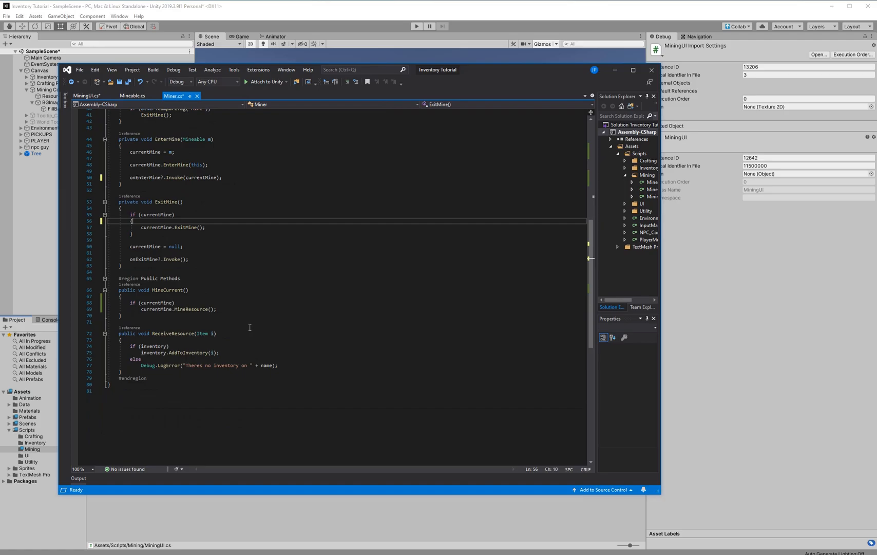
{"action": "scroll", "coordinate": [250, 327], "scroll_direction": "up", "scroll_amount": 1}
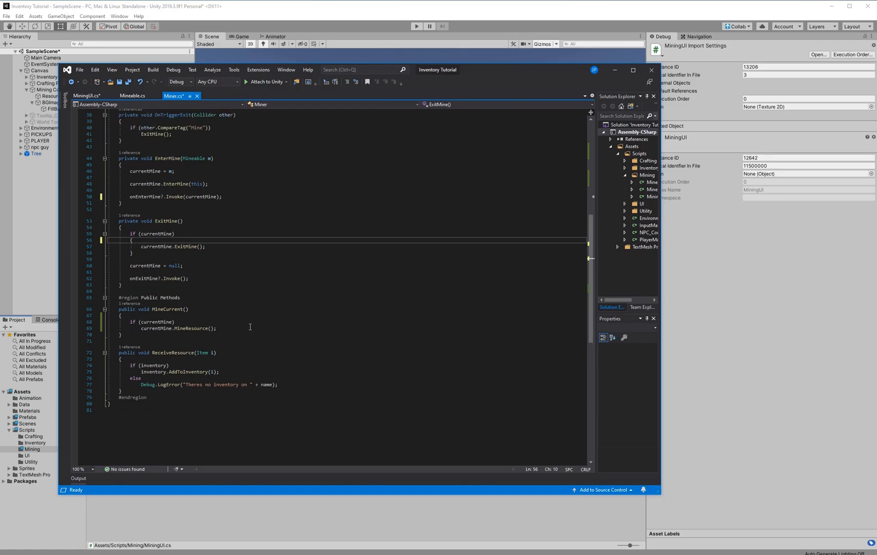
{"action": "key", "text": "ctrl+s"}
{"action": "left_click", "coordinate": [84, 96]}
{"action": "key", "text": "ctrl+s"}
{"action": "left_click", "coordinate": [153, 519]}
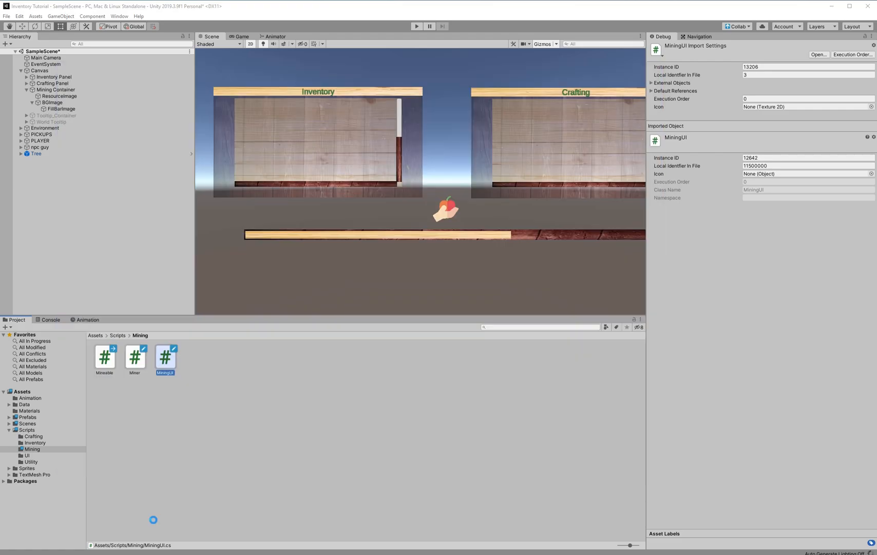
{"action": "left_click", "coordinate": [420, 27]}
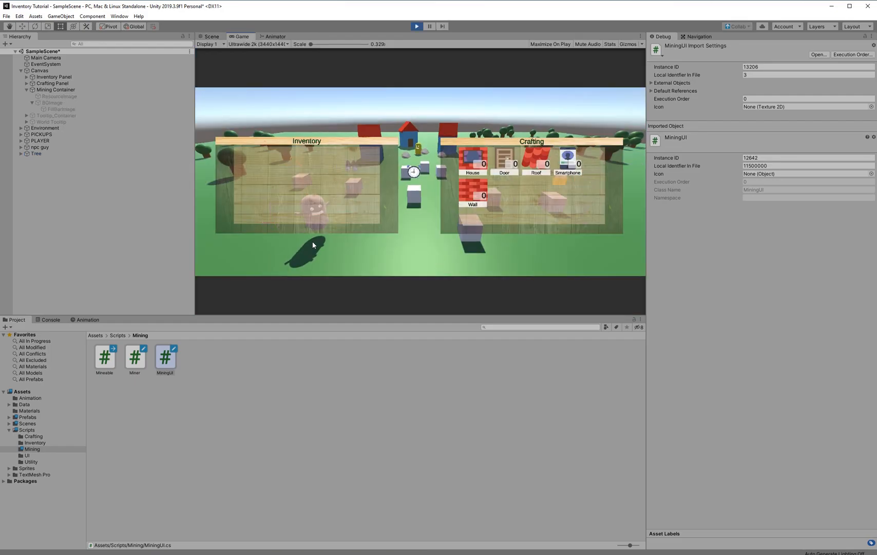
Walk the player to the trees in the running game, mine them to test the progress bar, and stop play mode
{"action": "key", "text": "a"}
{"action": "key", "text": "s"}
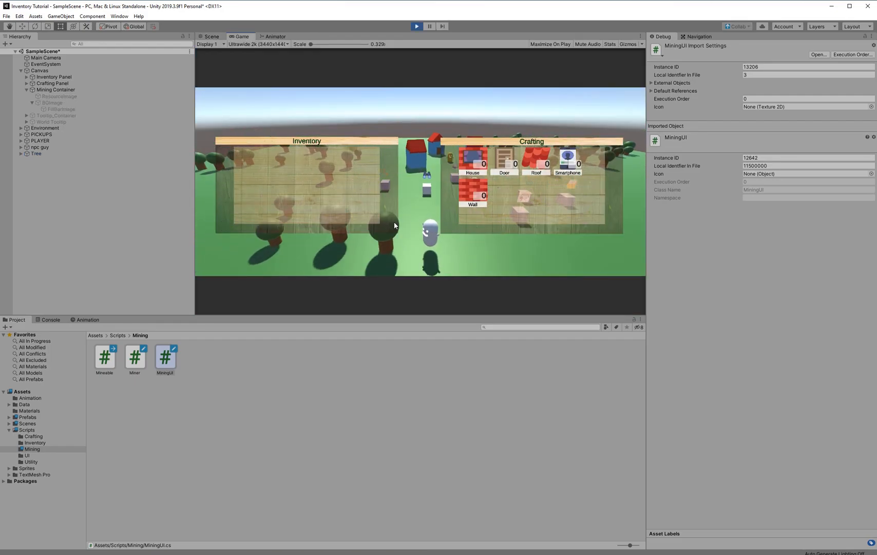
{"action": "left_click", "coordinate": [399, 229]}
{"action": "key", "text": "d"}
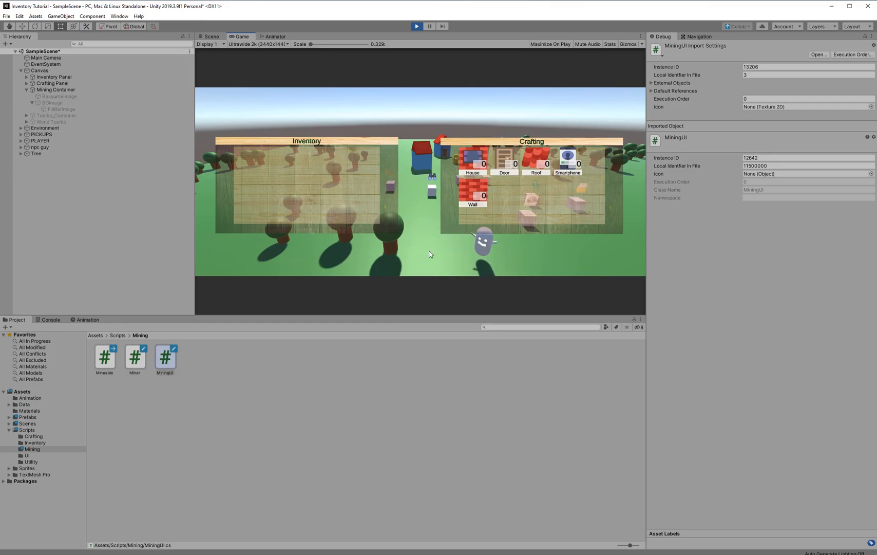
{"action": "key", "text": "a"}
{"action": "left_click", "coordinate": [402, 236]}
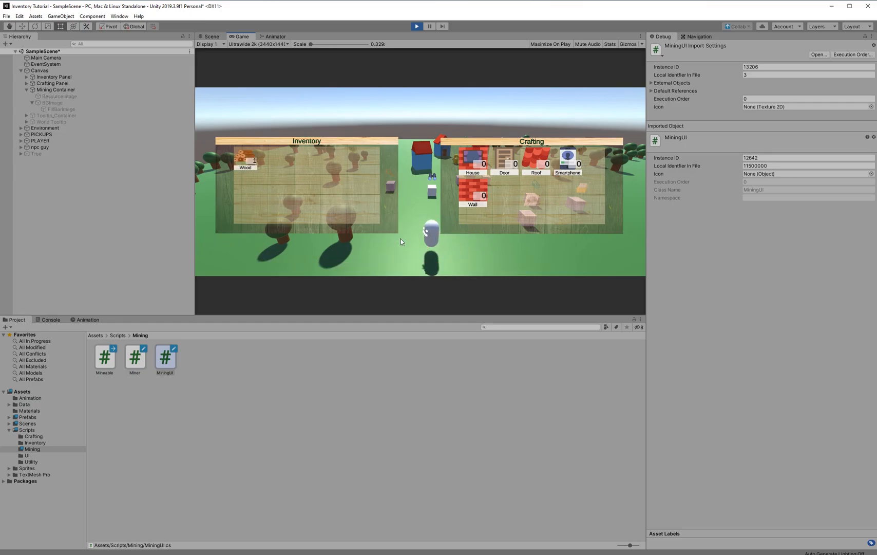
{"action": "key", "text": "a"}
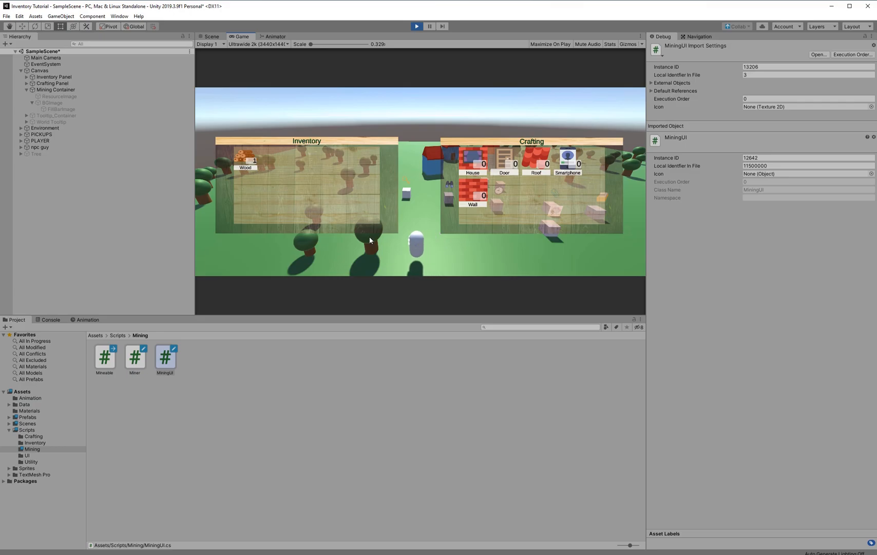
{"action": "left_click", "coordinate": [369, 236]}
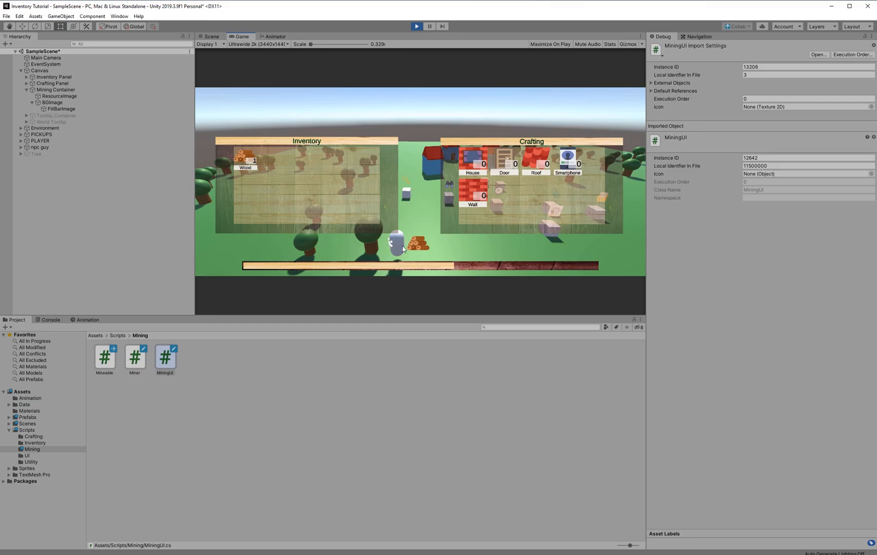
{"action": "left_click", "coordinate": [419, 27]}
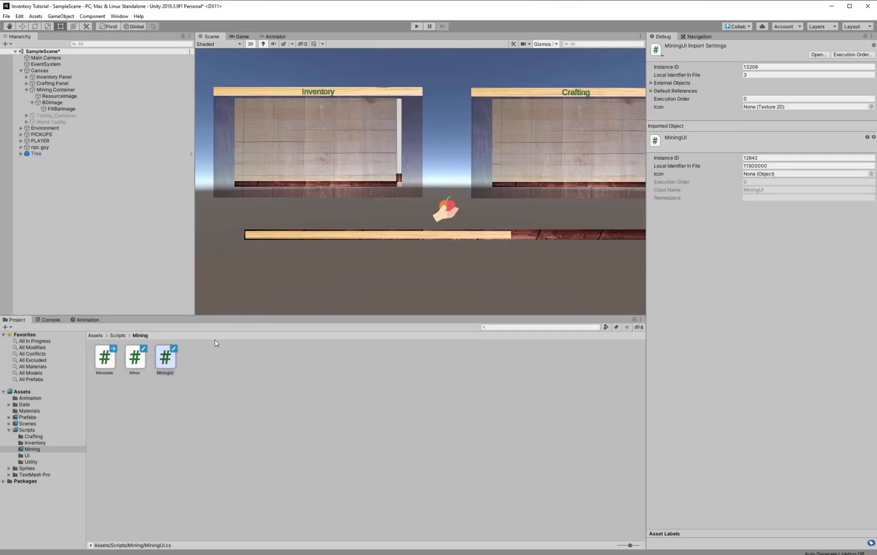
Open the Mineable script in Visual Studio and add an empty private void Update() method below Start
{"action": "left_click", "coordinate": [185, 438]}
{"action": "double_click", "coordinate": [112, 361]}
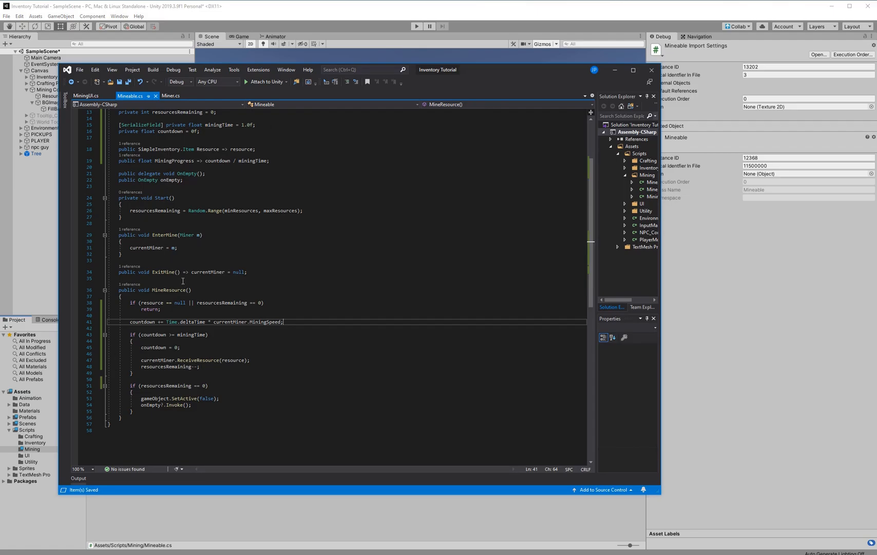
{"action": "scroll", "coordinate": [187, 279], "scroll_direction": "down", "scroll_amount": 1}
{"action": "left_click", "coordinate": [221, 262]}
{"action": "left_click", "coordinate": [261, 204]}
{"action": "key", "text": "Return"}
{"action": "key", "text": "Return"}
{"action": "key", "text": "Up"}
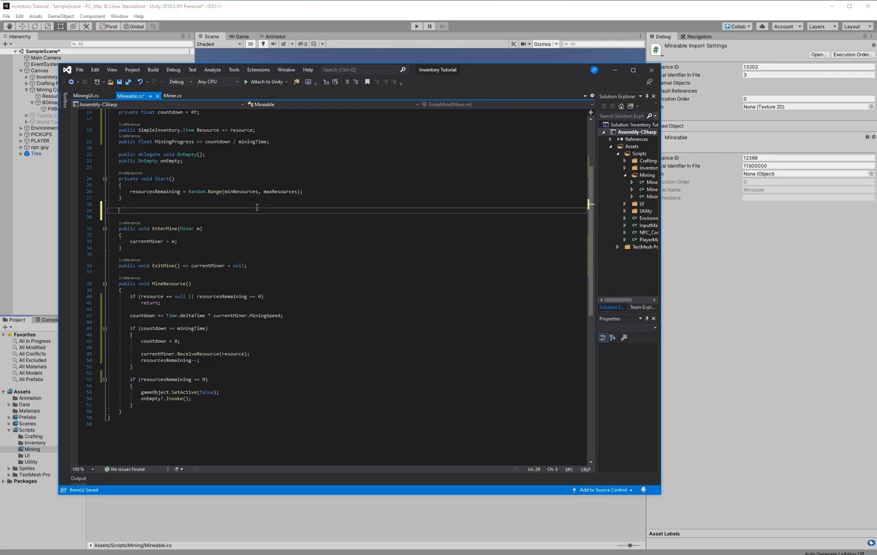
{"action": "type", "text": "private void Upd"}
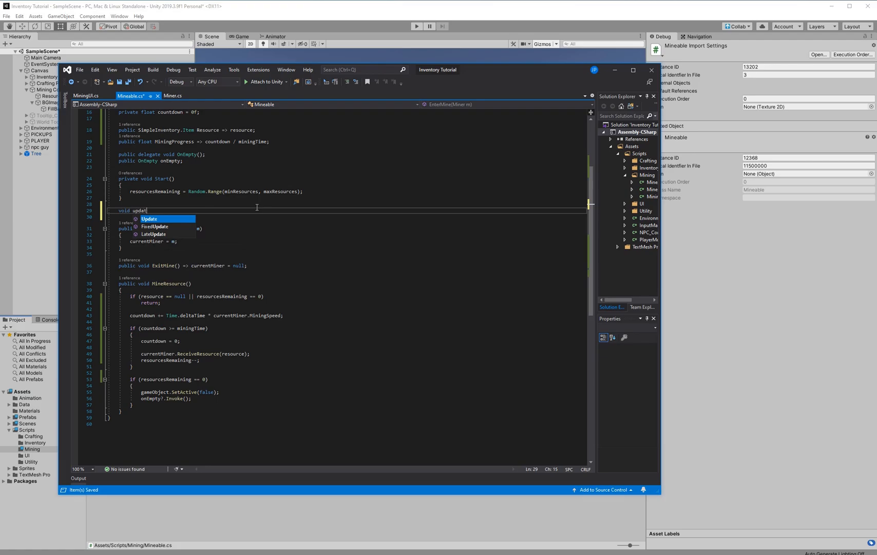
{"action": "key", "text": "Tab"}
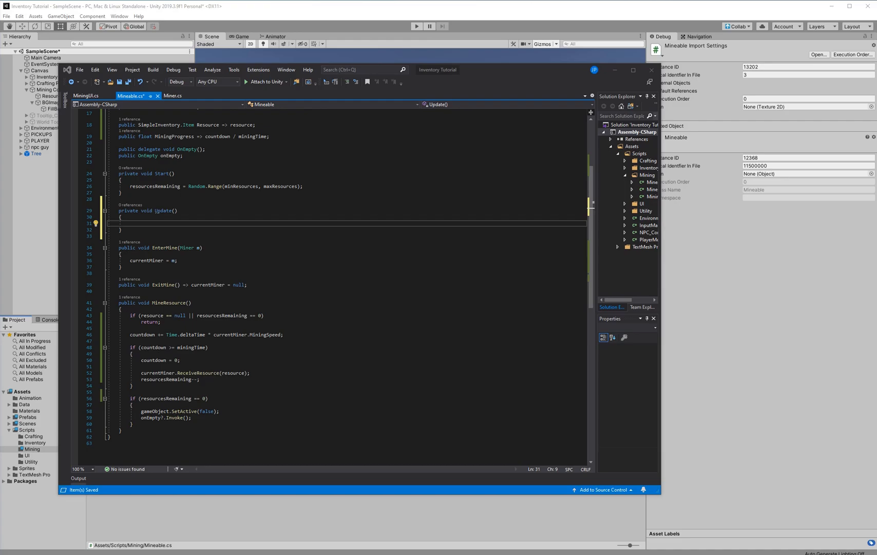
In Update, add if (countdown > 0) with countdown -= Time.deltaTime; as its body
{"action": "left_click", "coordinate": [290, 234]}
{"action": "left_click", "coordinate": [285, 231]}
{"action": "left_click", "coordinate": [279, 222]}
{"action": "scroll", "coordinate": [279, 222], "scroll_direction": "up", "scroll_amount": 4}
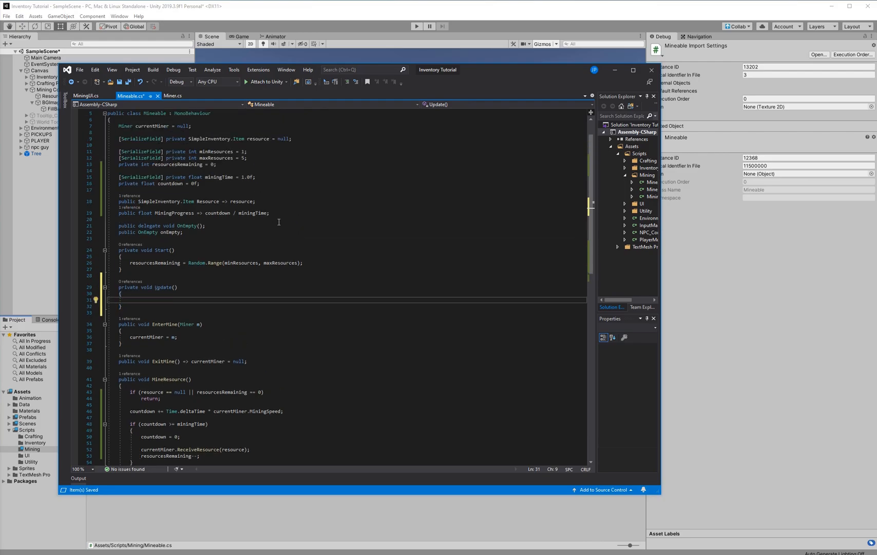
{"action": "scroll", "coordinate": [285, 274], "scroll_direction": "down", "scroll_amount": 3}
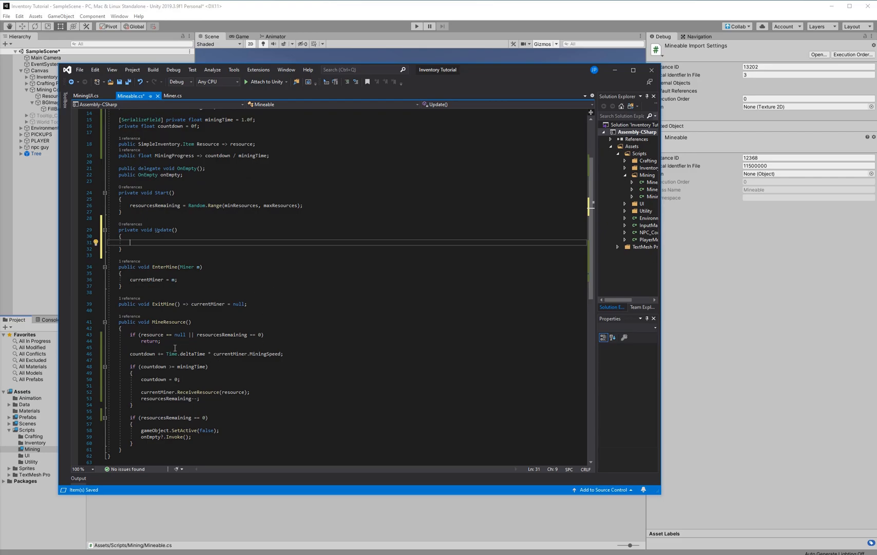
{"action": "type", "text": "if (countdown > 0"}
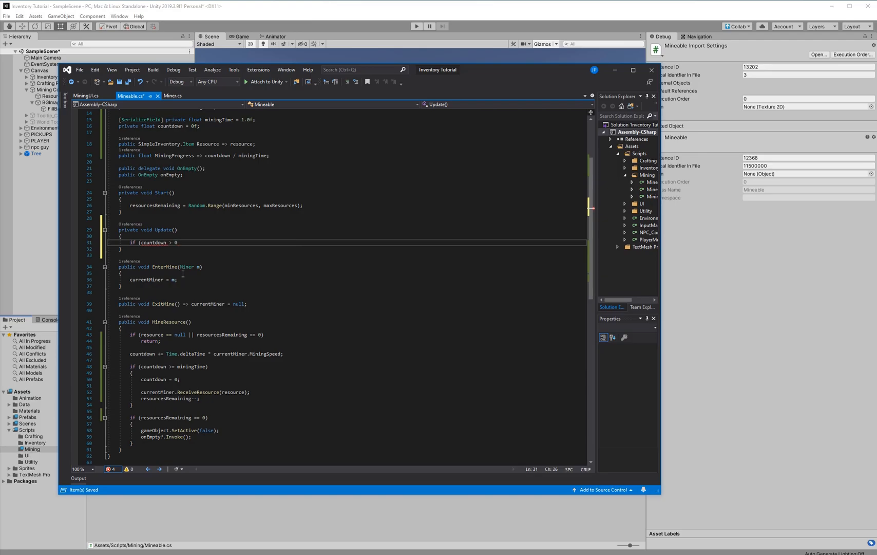
{"action": "type", "text": ")"}
{"action": "key", "text": "Return"}
{"action": "type", "text": "count"}
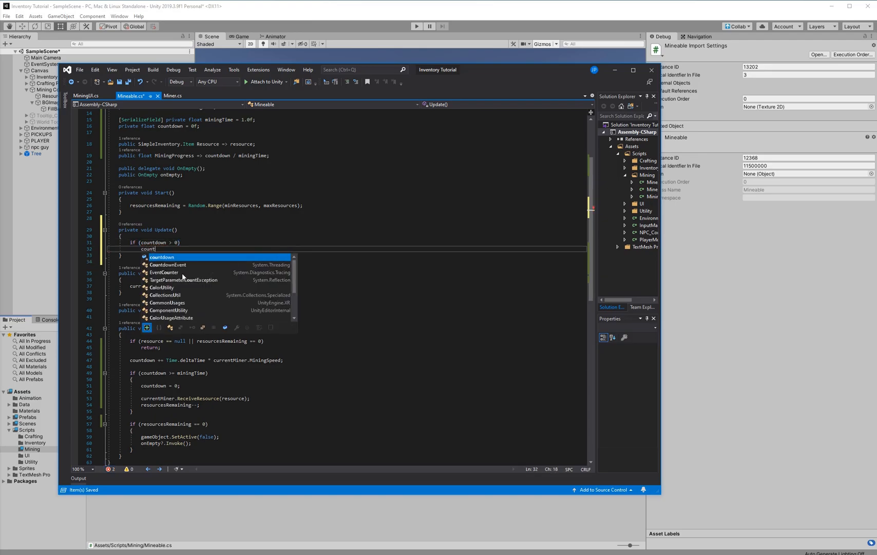
{"action": "type", "text": "down -= Time.deltaTime;"}
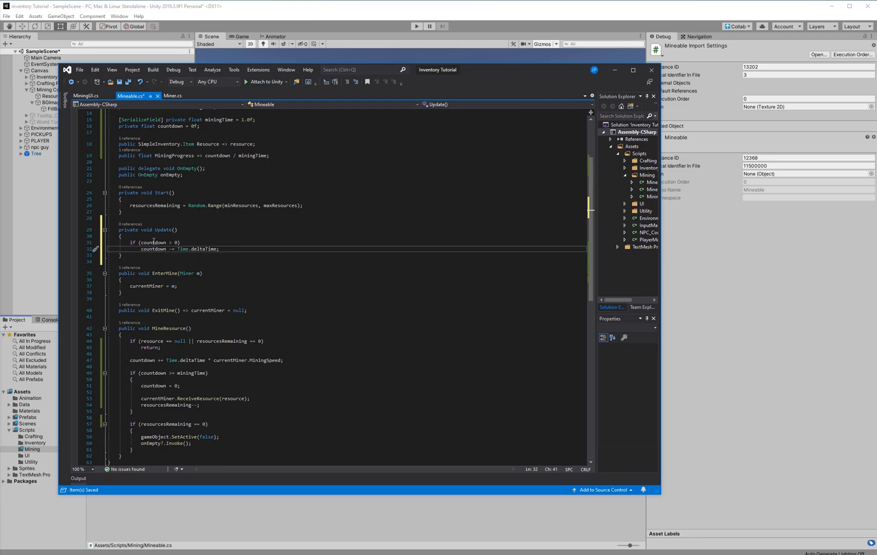
Switch to Unity, run the game, mine a tree to test the countdown decay, and stop play mode
{"action": "left_click", "coordinate": [416, 26]}
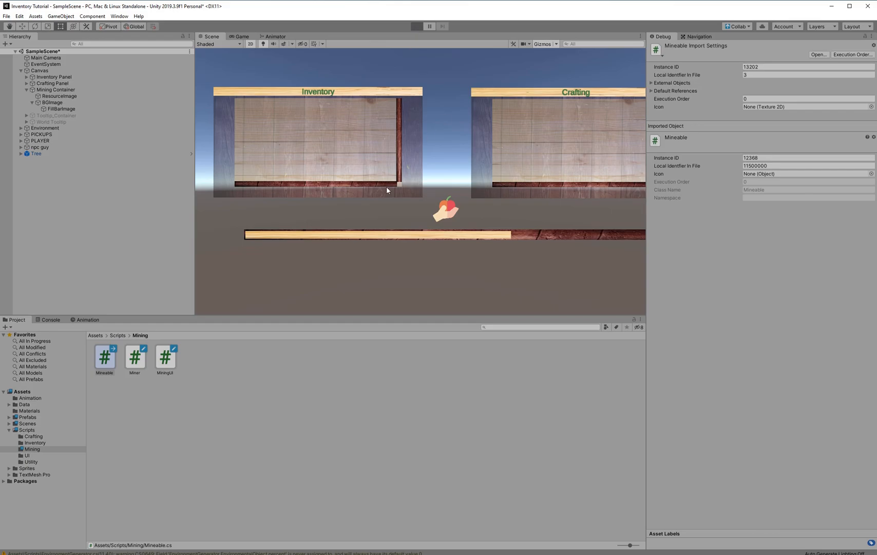
{"action": "key", "text": "w"}
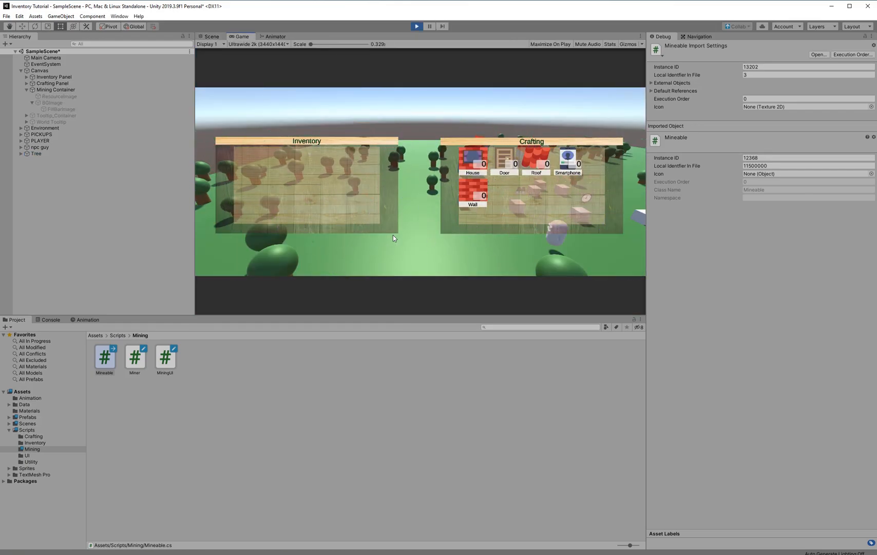
{"action": "key", "text": "d"}
{"action": "left_click", "coordinate": [407, 237]}
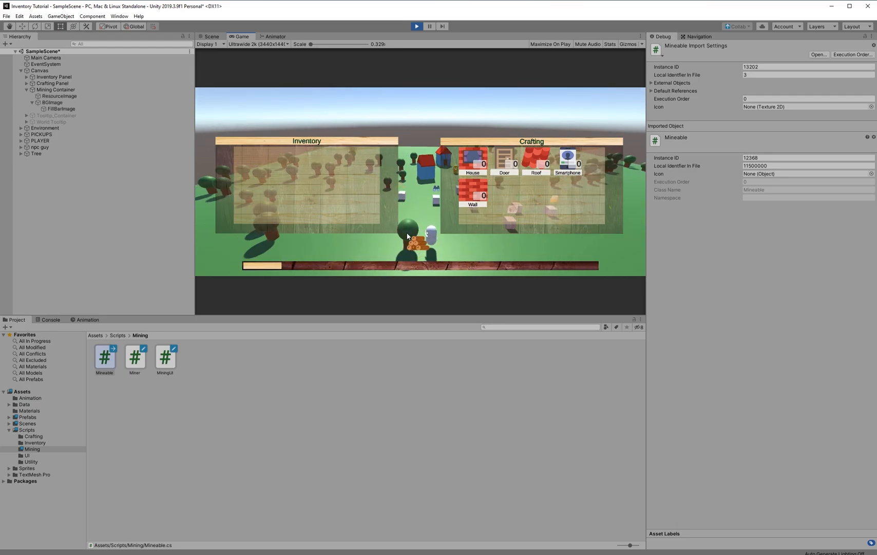
{"action": "left_click", "coordinate": [416, 27]}
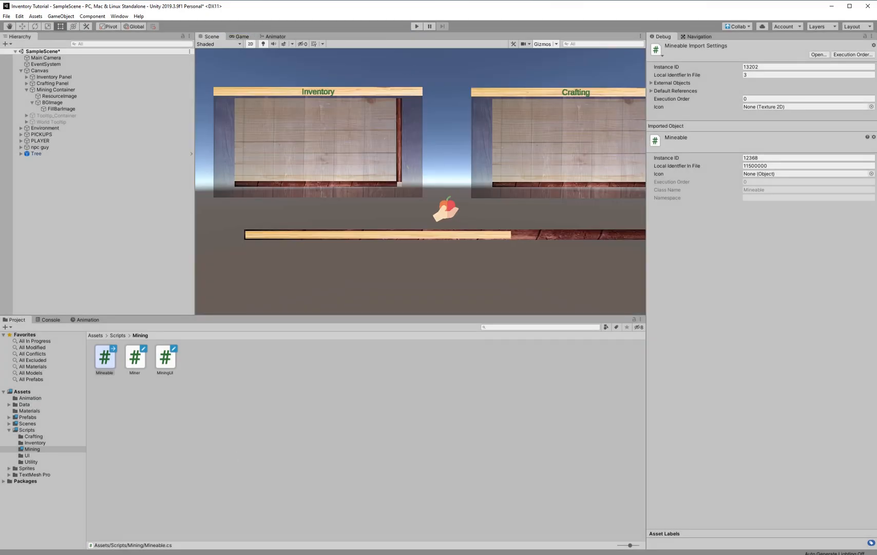
Return to Mineable.cs in Visual Studio and declare private bool beingMined = false; below the resource field
{"action": "left_click", "coordinate": [138, 416]}
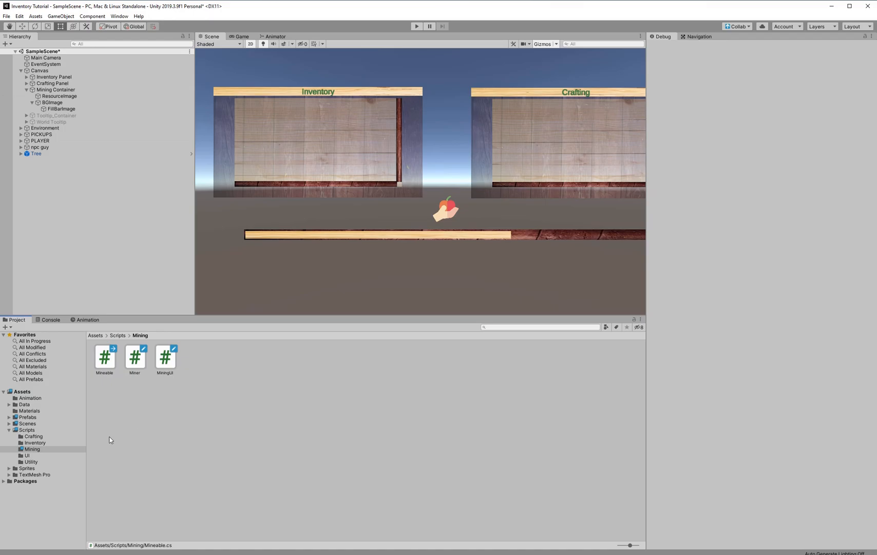
{"action": "left_click", "coordinate": [144, 366]}
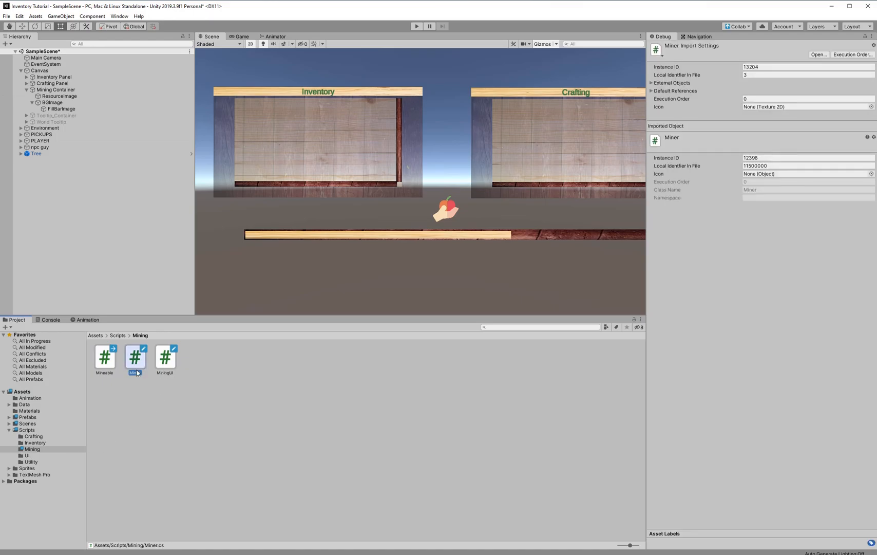
{"action": "double_click", "coordinate": [143, 357]}
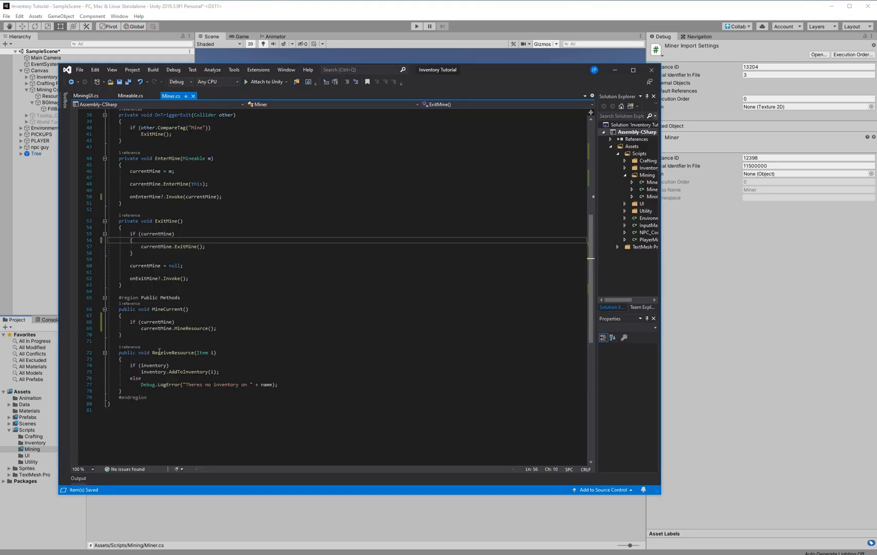
{"action": "left_click", "coordinate": [135, 98]}
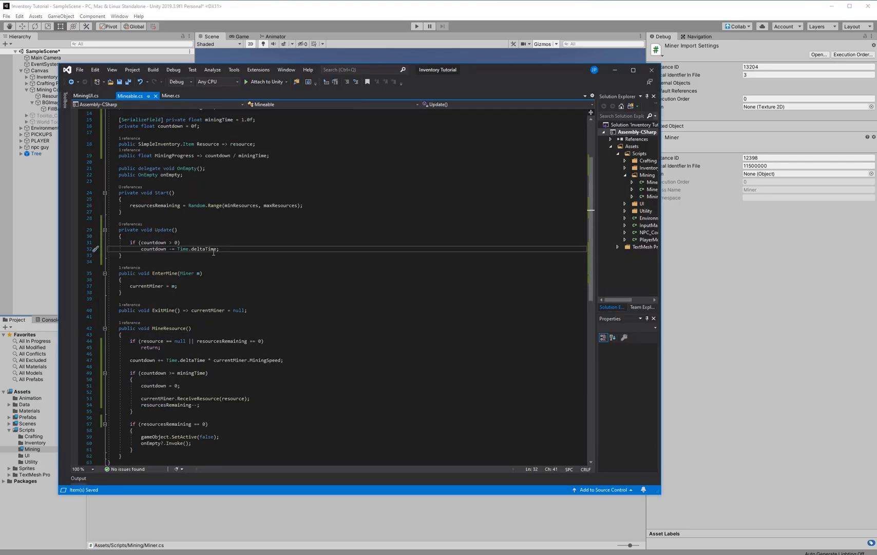
{"action": "scroll", "coordinate": [251, 208], "scroll_direction": "up", "scroll_amount": 4}
{"action": "left_click", "coordinate": [278, 181]}
{"action": "left_click", "coordinate": [284, 174]}
{"action": "key", "text": "Return"}
{"action": "key", "text": "Return"}
{"action": "key", "text": "Up"}
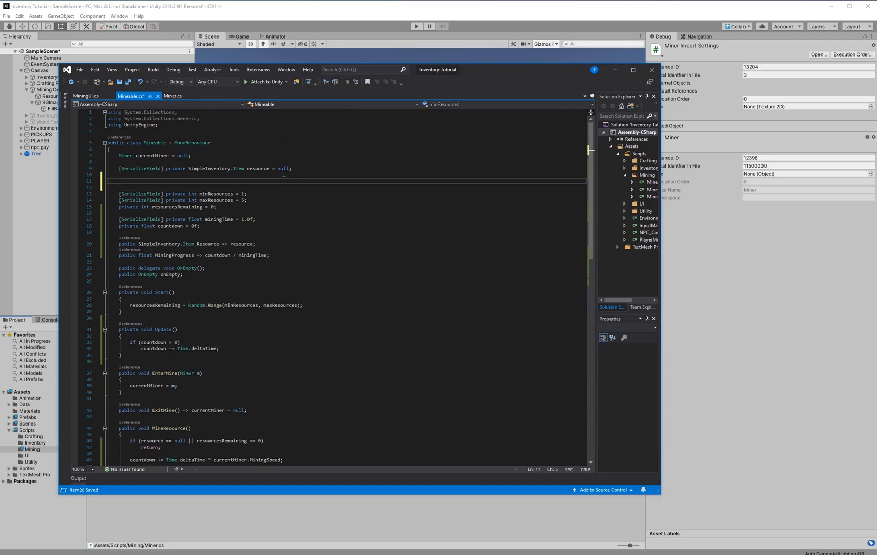
{"action": "type", "text": "private bol "}
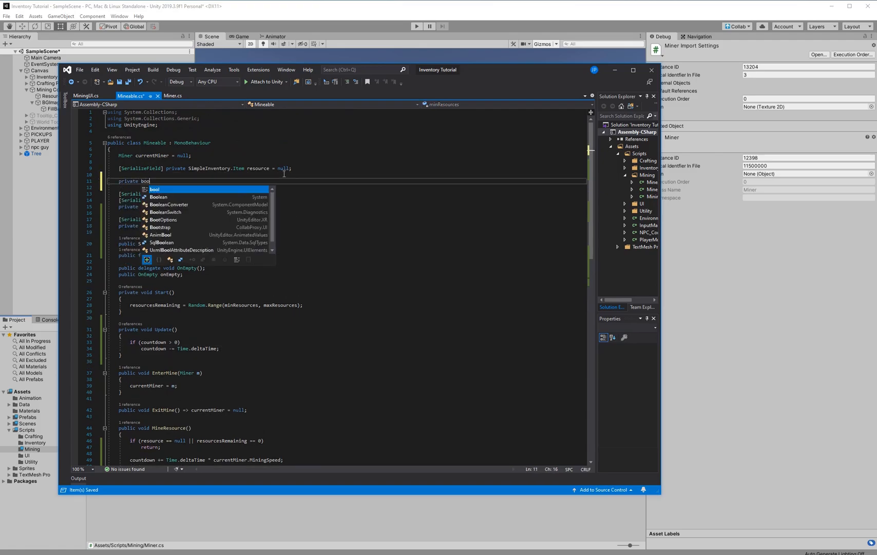
{"action": "type", "text": "ol "}
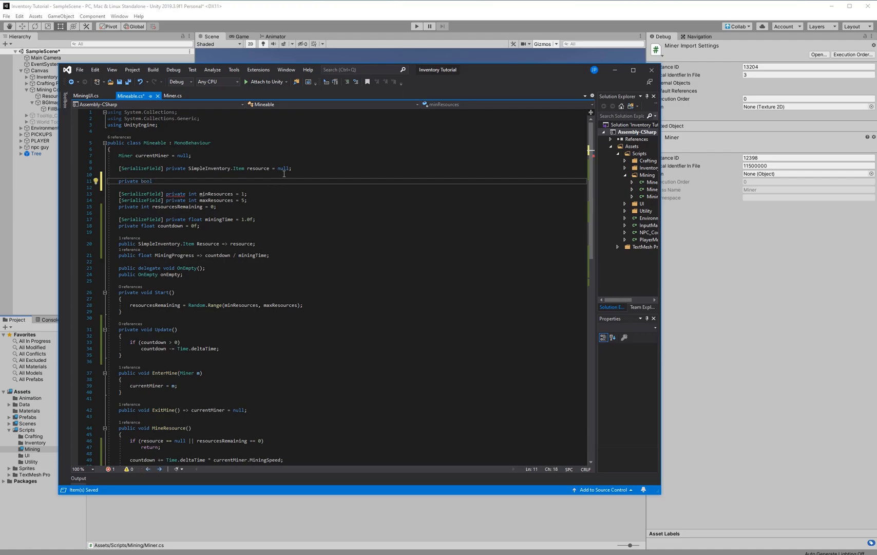
{"action": "type", "text": "beingMined = false;"}
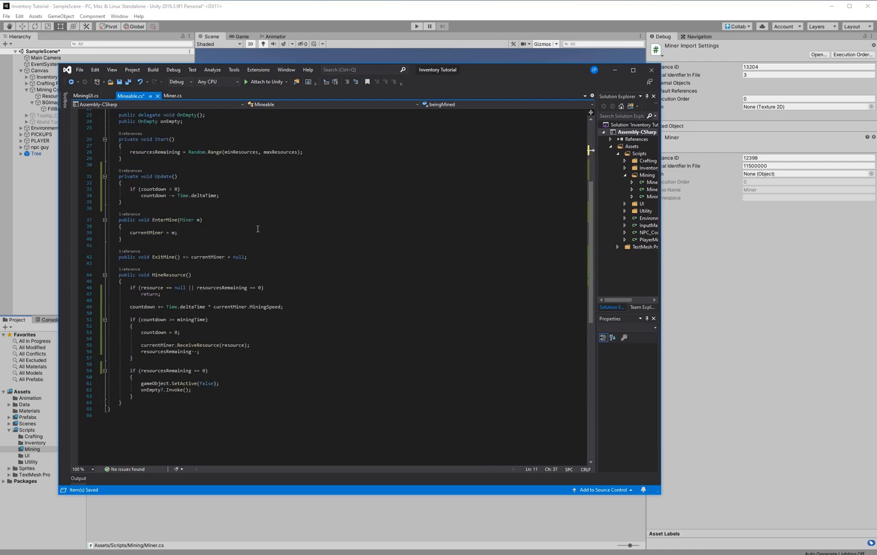
Add beingMined = true; in MineResource, between the early return check and the countdown increment
{"action": "scroll", "coordinate": [282, 389], "scroll_direction": "down", "scroll_amount": 1}
{"action": "left_click", "coordinate": [265, 370]}
{"action": "left_click", "coordinate": [252, 383]}
{"action": "left_click", "coordinate": [251, 376]}
{"action": "key", "text": "Return"}
{"action": "key", "text": "Return"}
{"action": "key", "text": "Up"}
{"action": "type", "text": "beingMined = true;"}
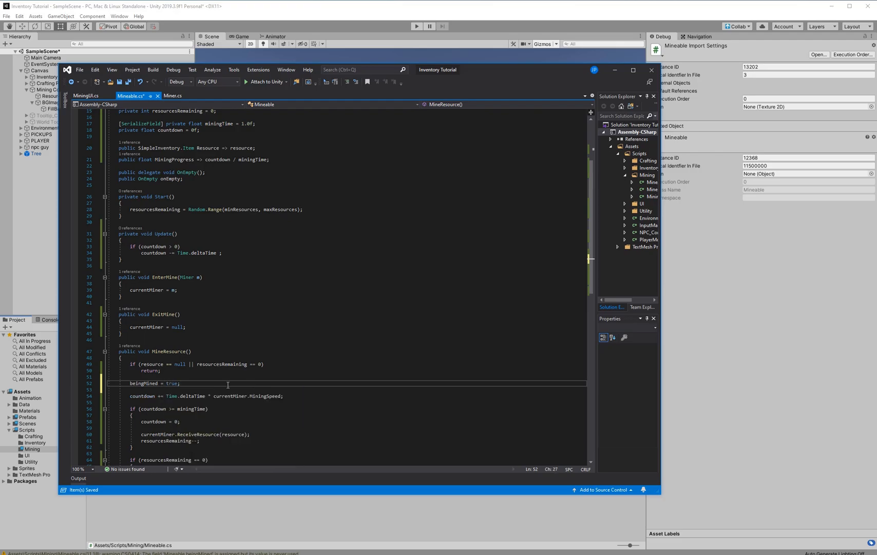
Remove the stray space after Time.deltaTime in Update and add beingMined = false; at the end of the method
{"action": "left_click", "coordinate": [241, 253]}
{"action": "key", "text": "BackSpace"}
{"action": "type", "text": ";"}
{"action": "key", "text": "Return"}
{"action": "key", "text": "Return"}
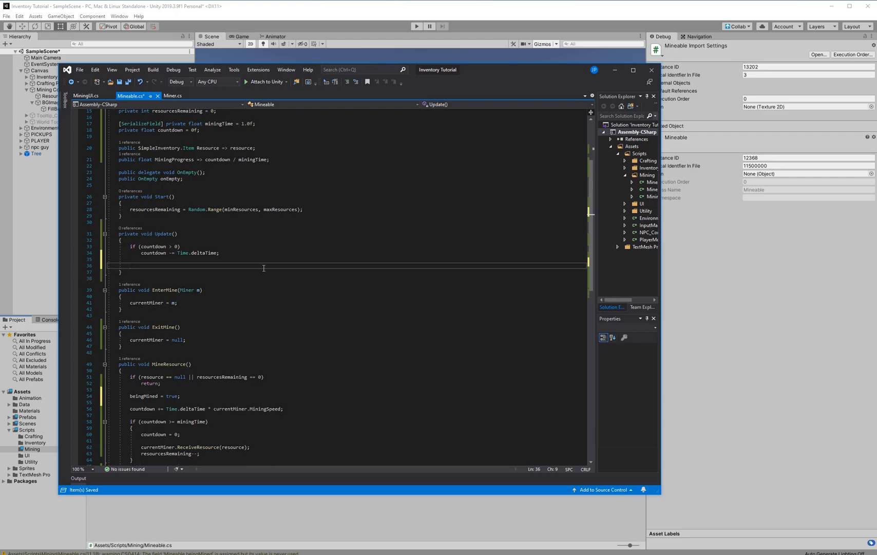
{"action": "type", "text": "beingMined = false;"}
Change the if condition in Update to !beingMined && countdown > 0 and save Mineable.cs
{"action": "left_click", "coordinate": [140, 246]}
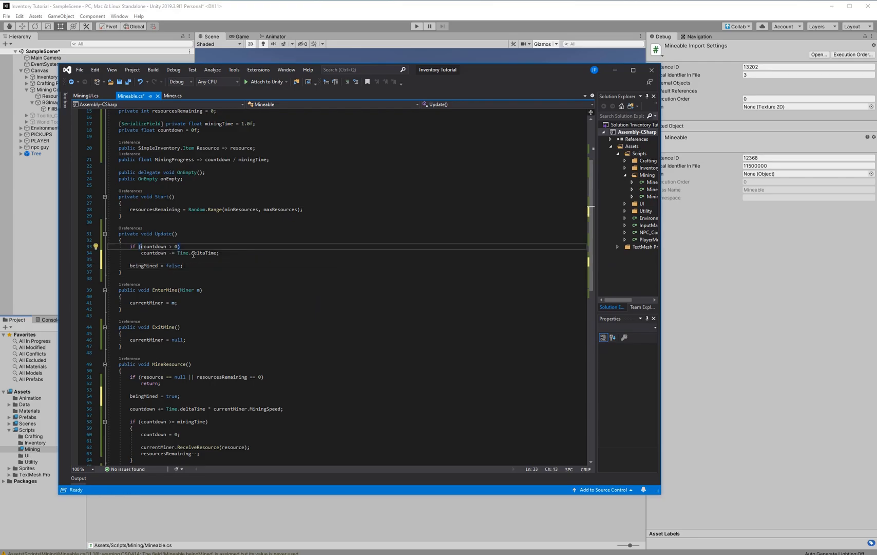
{"action": "type", "text": "!beingMined "}
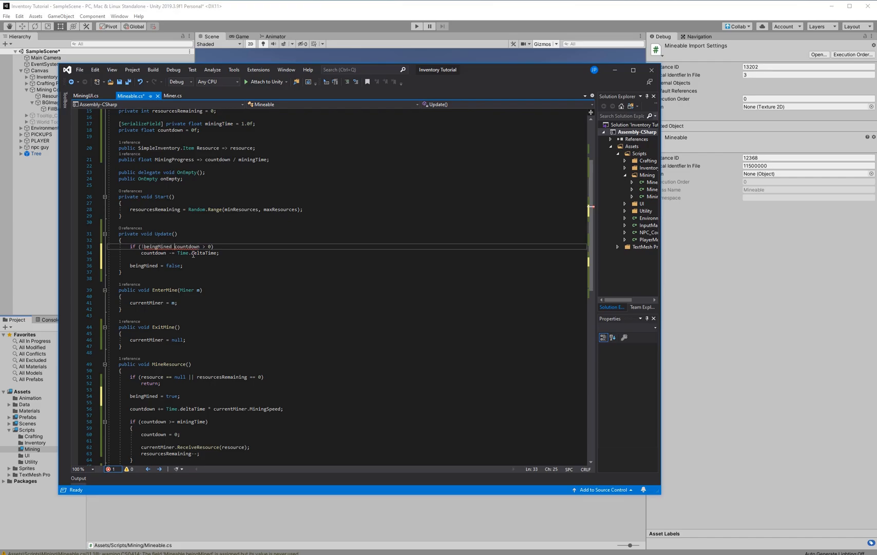
{"action": "type", "text": "&&"}
{"action": "key", "text": "ctrl+s"}
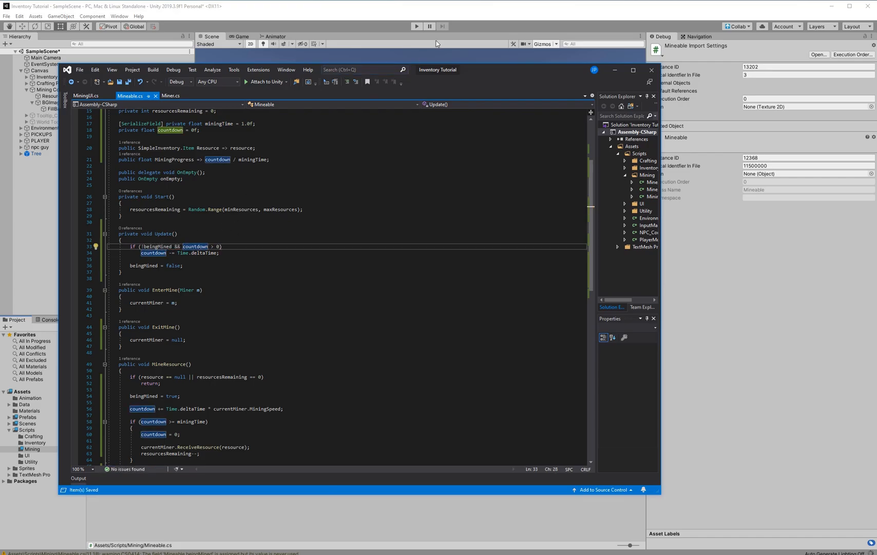
Select the Tree object in Unity to examine its Mineable settings, and return to the Update code in Mineable.cs
{"action": "scroll", "coordinate": [293, 206], "scroll_direction": "up", "scroll_amount": 3}
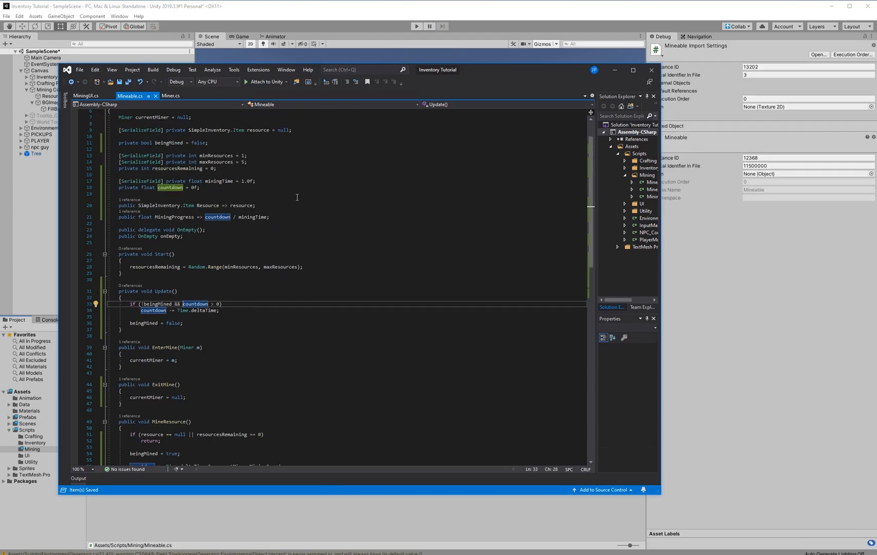
{"action": "left_click", "coordinate": [43, 153]}
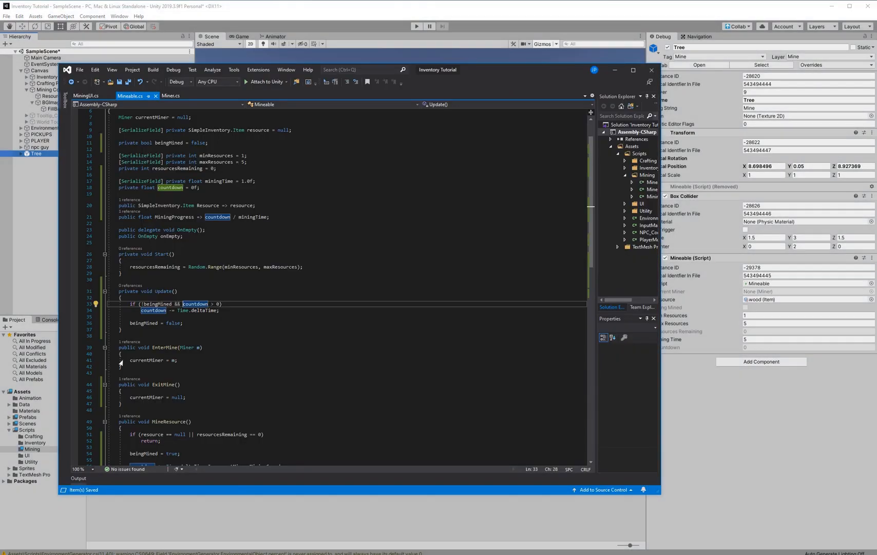
{"action": "left_click", "coordinate": [270, 313]}
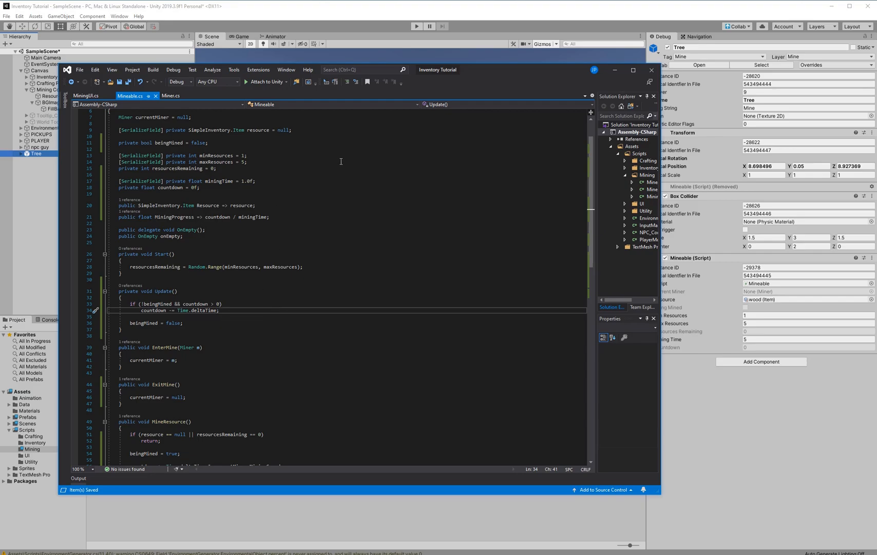
Run the game, close the inventory, mine wood from the tree to examine the progress bar and countdown, and stop play mode
{"action": "left_click", "coordinate": [416, 27]}
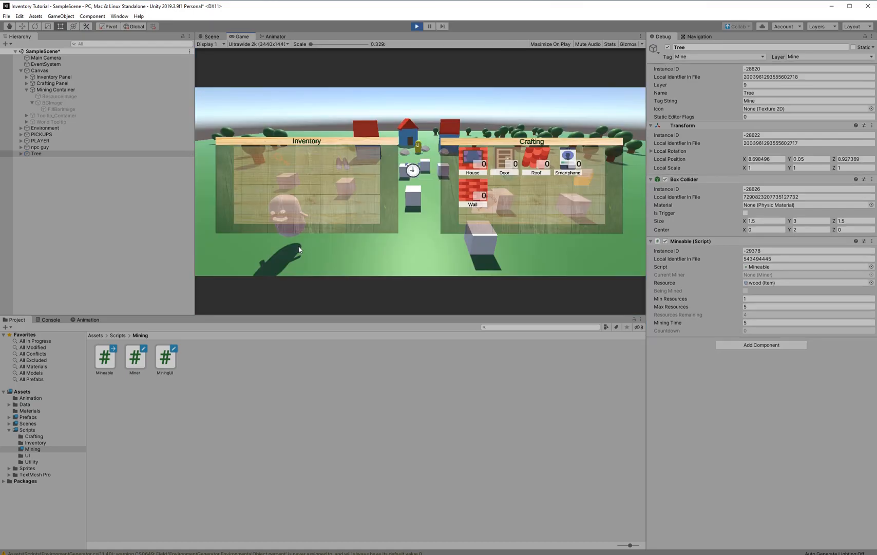
{"action": "key", "text": "i"}
{"action": "left_click", "coordinate": [307, 243]}
{"action": "left_click", "coordinate": [338, 241]}
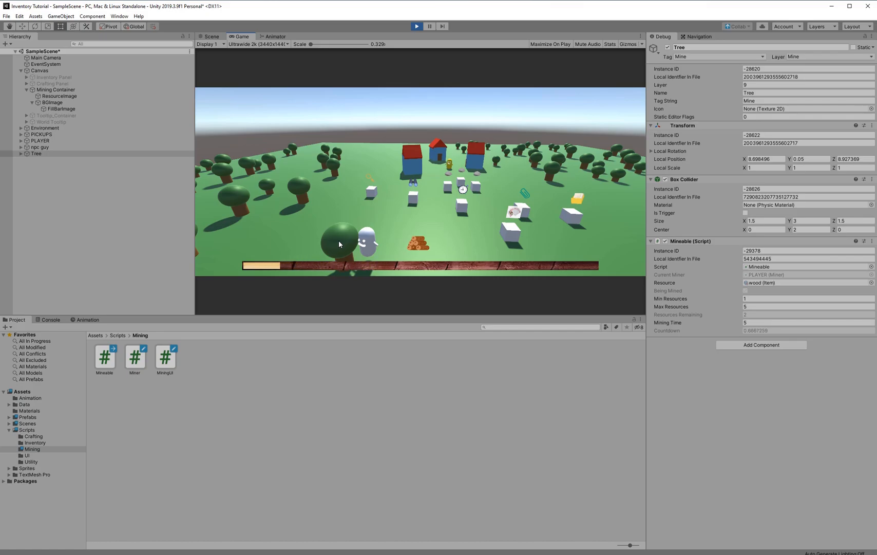
{"action": "left_click", "coordinate": [339, 239]}
{"action": "left_click", "coordinate": [416, 27]}
Try the Update if condition in Mineable.cs without !beingMined &&, leaving only the countdown > 0 check
{"action": "double_click", "coordinate": [132, 369]}
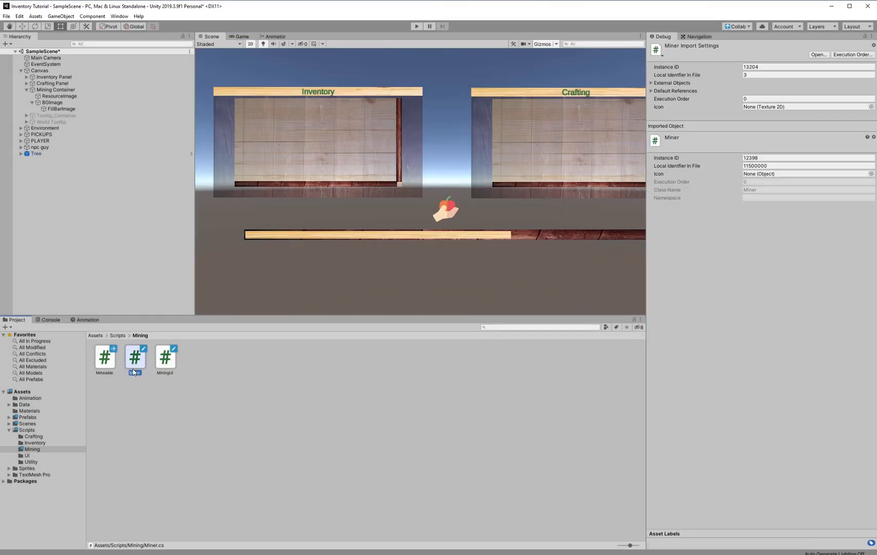
{"action": "left_click", "coordinate": [130, 95]}
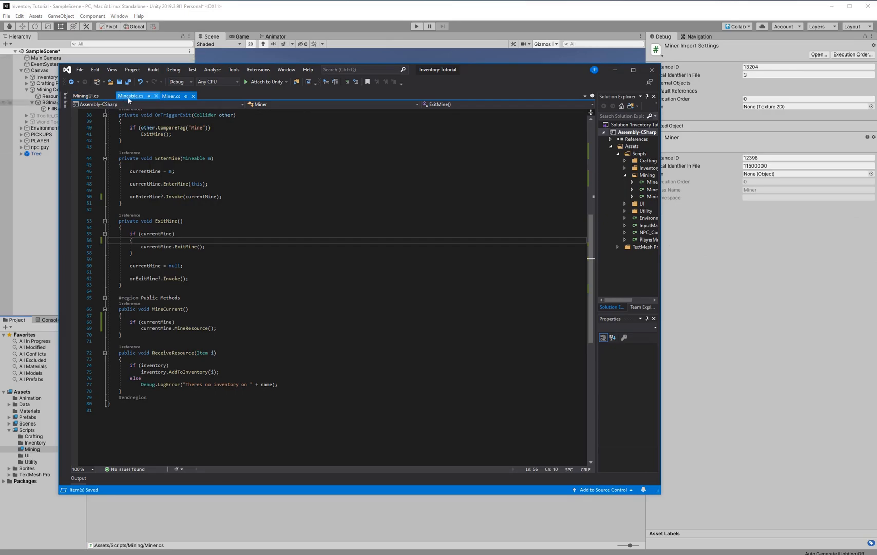
{"action": "left_click", "coordinate": [154, 310]}
{"action": "left_click_drag", "start_coordinate": [179, 304], "coordinate": [140, 304]}
{"action": "key", "text": "BackSpace"}
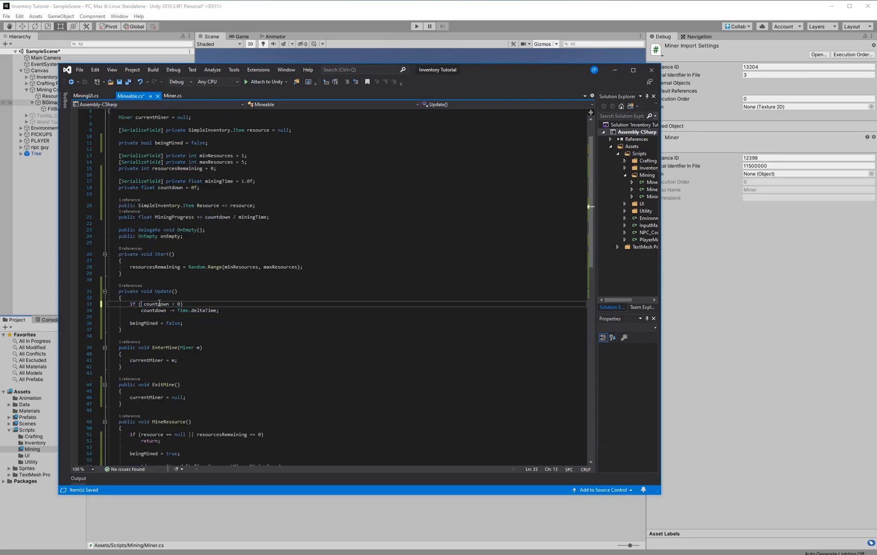
Run the game, move the player next to the tree to test mining with the shortened condition, and stop play mode
{"action": "left_click", "coordinate": [417, 26]}
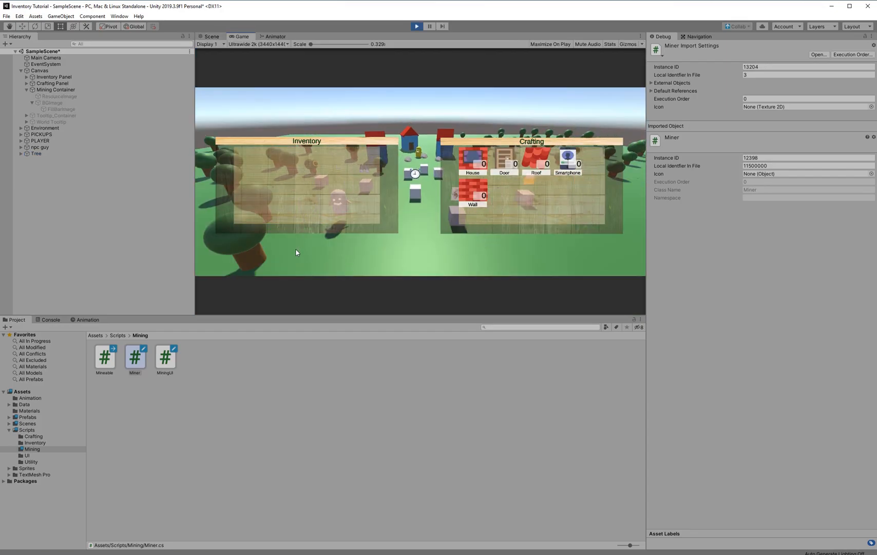
{"action": "key", "text": "i"}
{"action": "left_click", "coordinate": [311, 238]}
{"action": "key", "text": "a"}
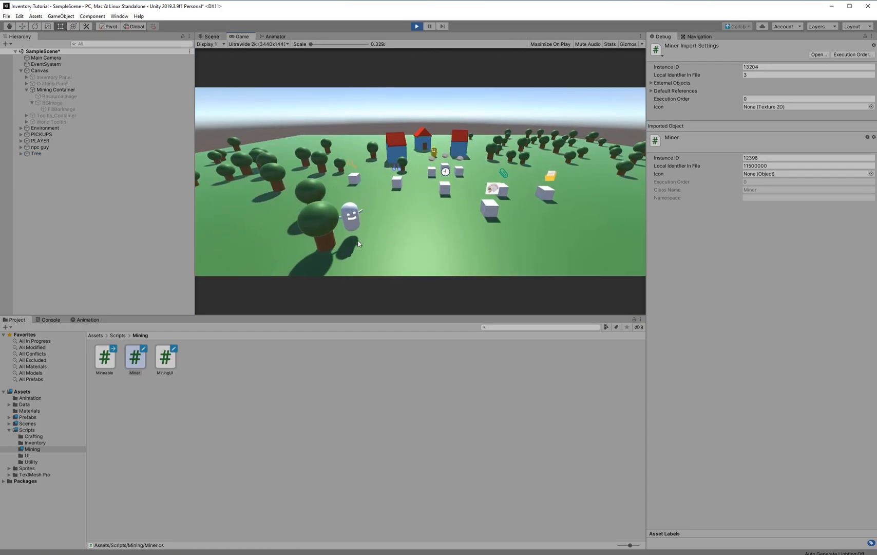
{"action": "left_click", "coordinate": [324, 233]}
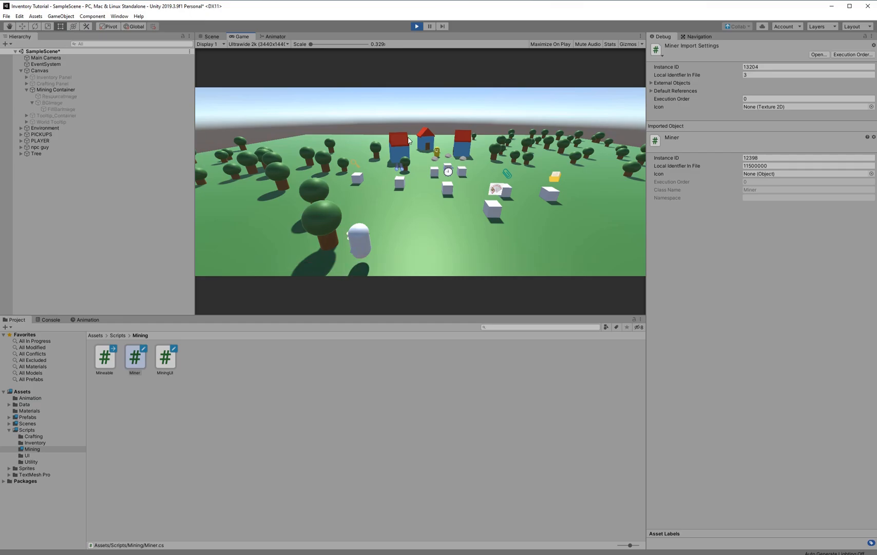
{"action": "left_click", "coordinate": [416, 26]}
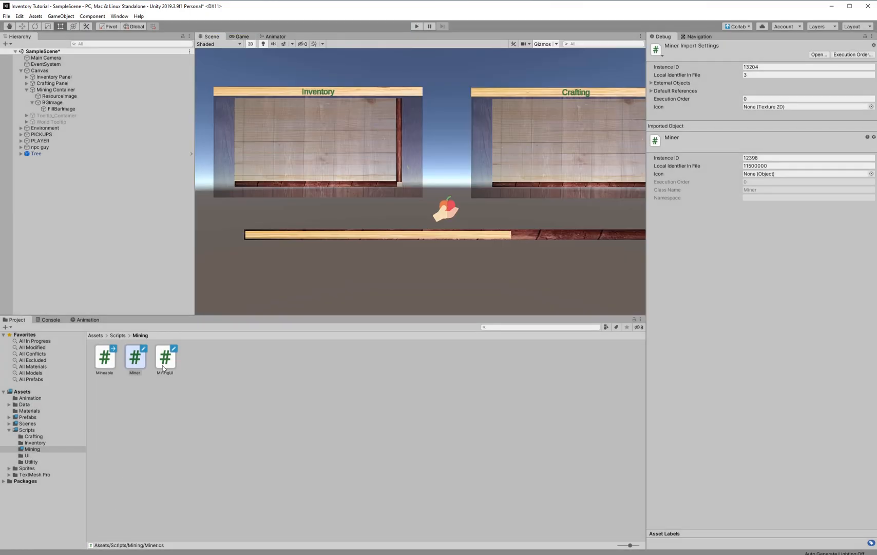
Restore !beingMined && in front of countdown > 0 in Update's if condition and save Mineable.cs
{"action": "double_click", "coordinate": [105, 357]}
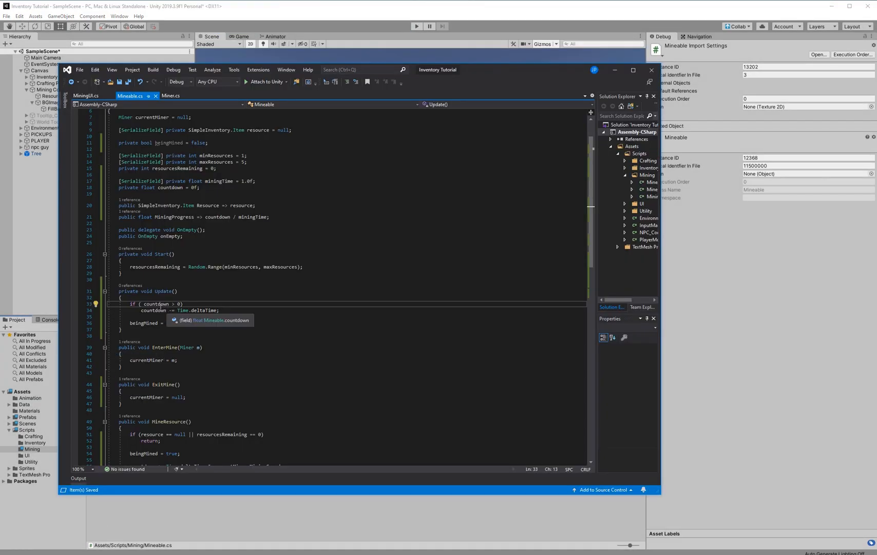
{"action": "type", "text": "!beingMined "}
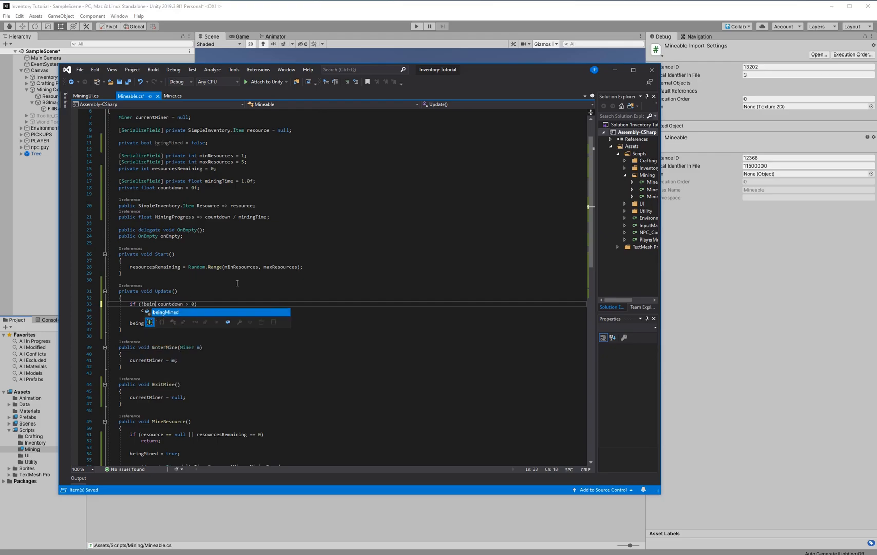
{"action": "type", "text": "&&"}
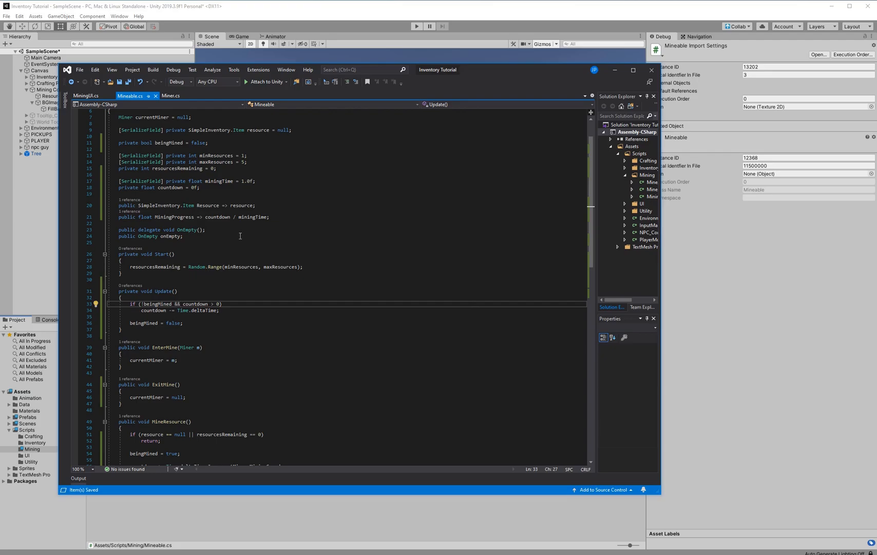
{"action": "scroll", "coordinate": [240, 234], "scroll_direction": "down", "scroll_amount": 3}
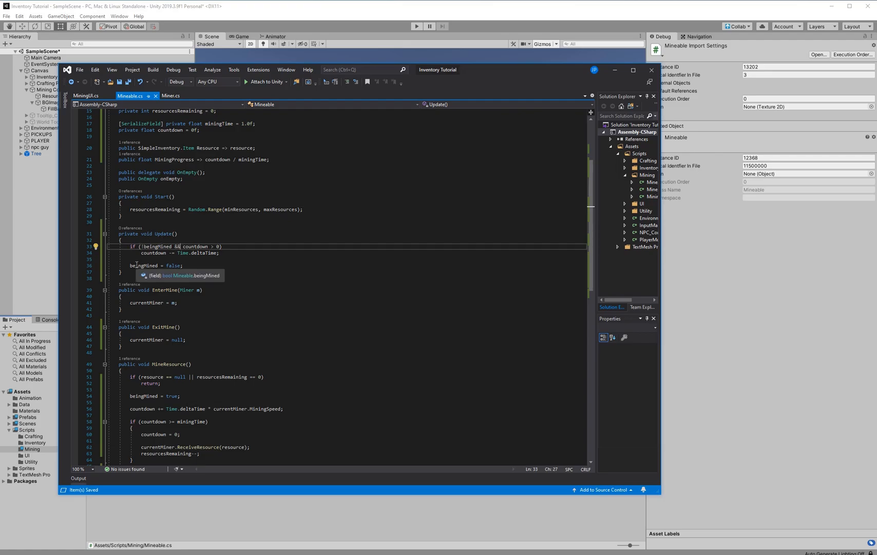
{"action": "left_click", "coordinate": [195, 264]}
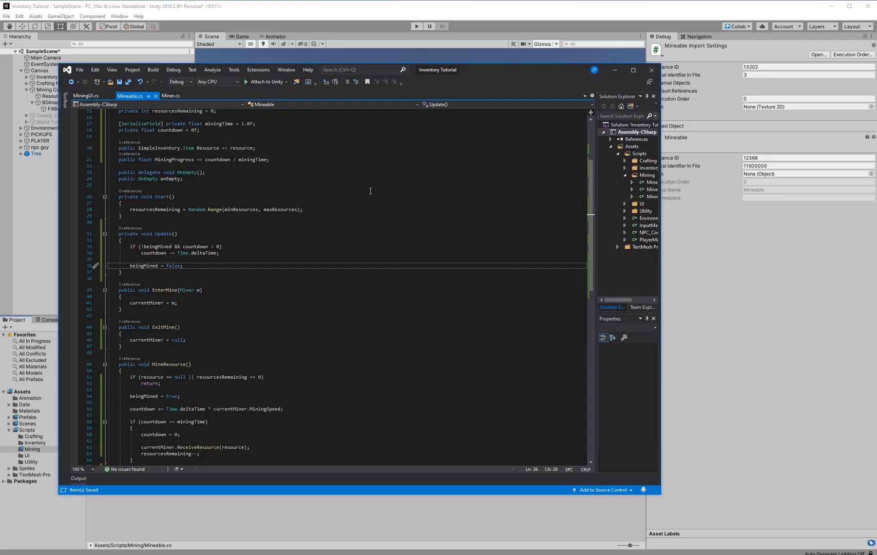
Play the game and mine the tree intermittently while rotating the camera to check how the progress bar fills and decays
{"action": "left_click", "coordinate": [743, 342]}
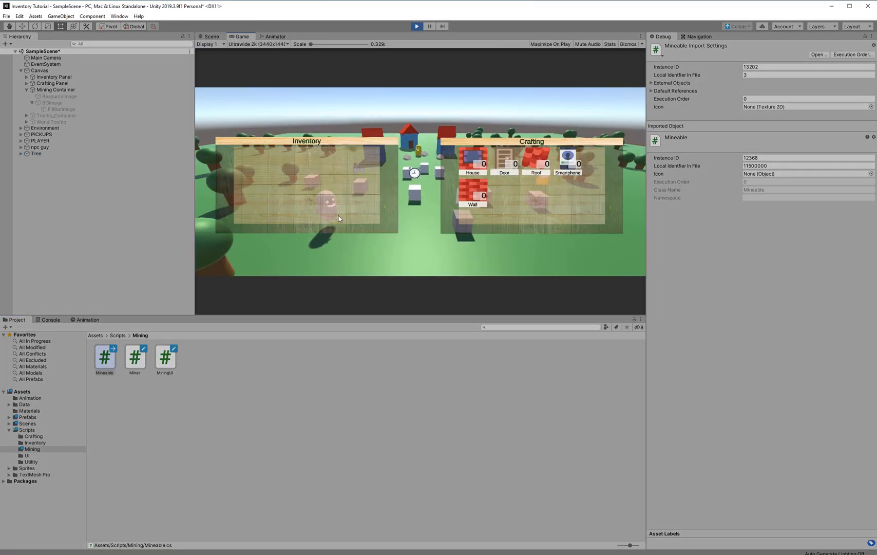
{"action": "key", "text": "i"}
{"action": "scroll", "coordinate": [303, 261], "scroll_direction": "down", "scroll_amount": 4}
{"action": "left_click", "coordinate": [328, 242]}
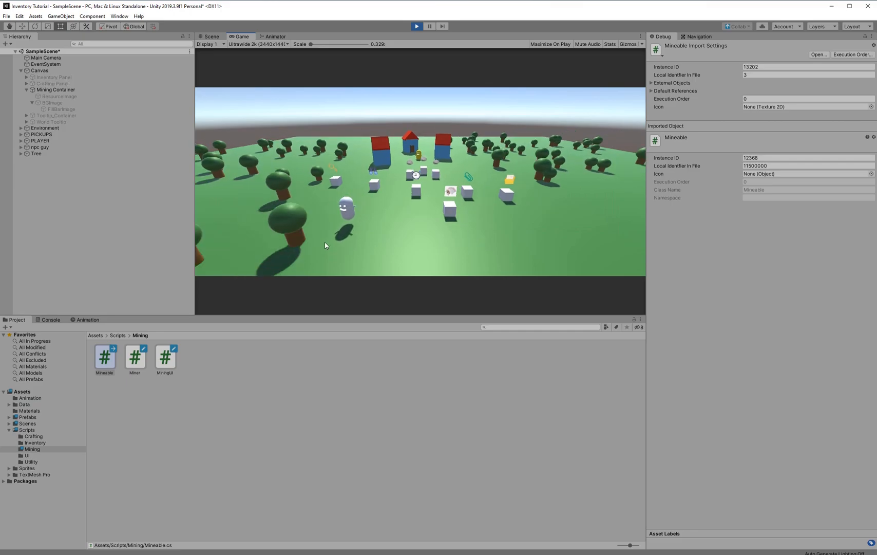
{"action": "key", "text": "s"}
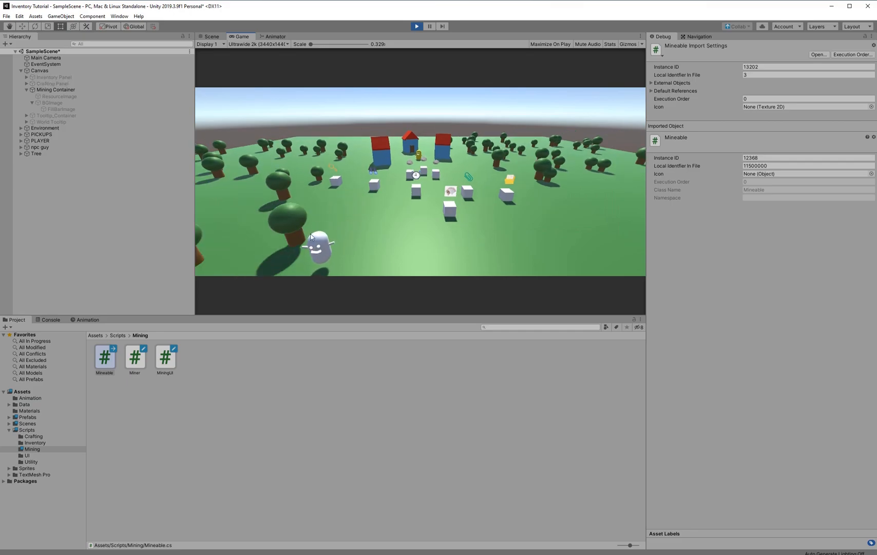
{"action": "left_click", "coordinate": [293, 225]}
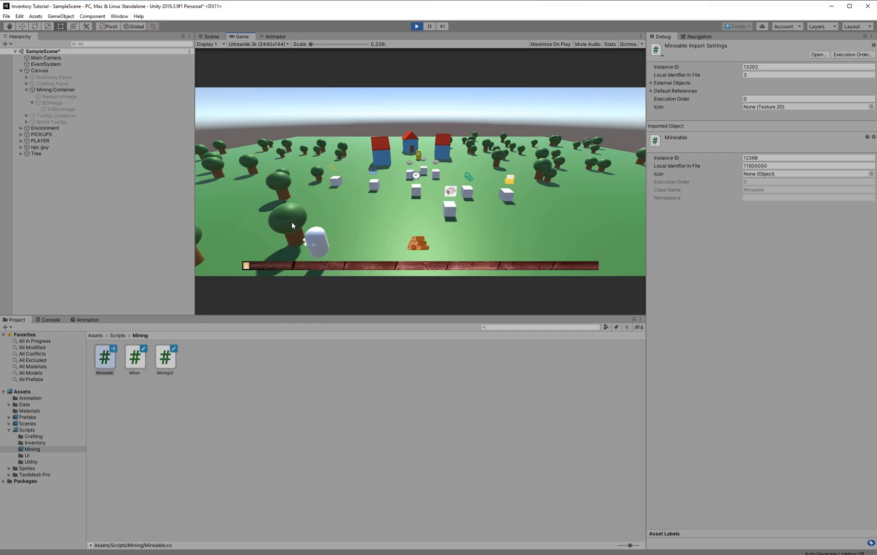
{"action": "scroll", "coordinate": [293, 225], "scroll_direction": "down", "scroll_amount": 1}
{"action": "left_click", "coordinate": [420, 229]}
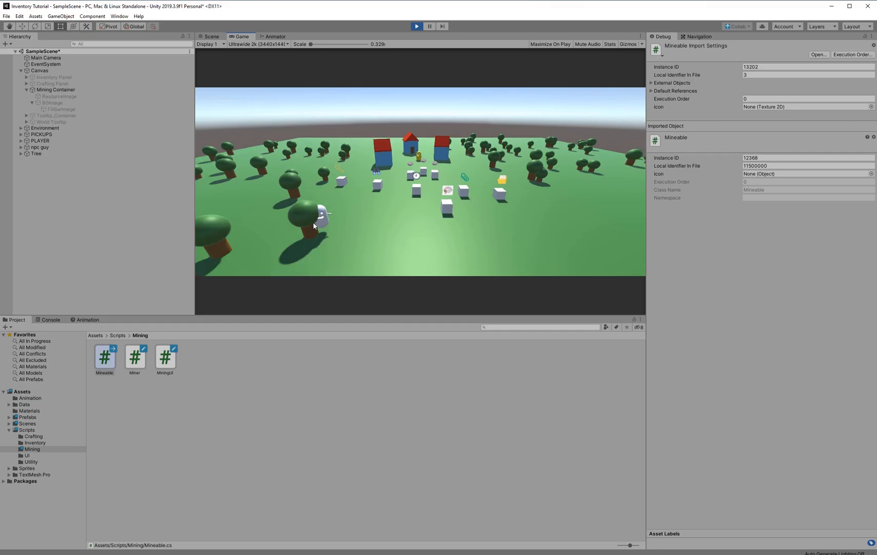
{"action": "key", "text": "e"}
{"action": "key", "text": "e"}
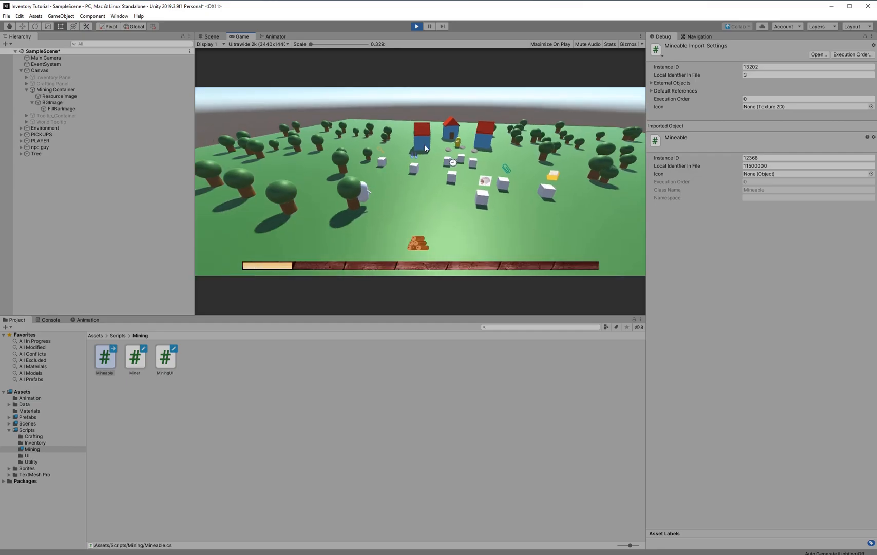
{"action": "right_click_drag", "start_coordinate": [551, 174], "coordinate": [293, 231]}
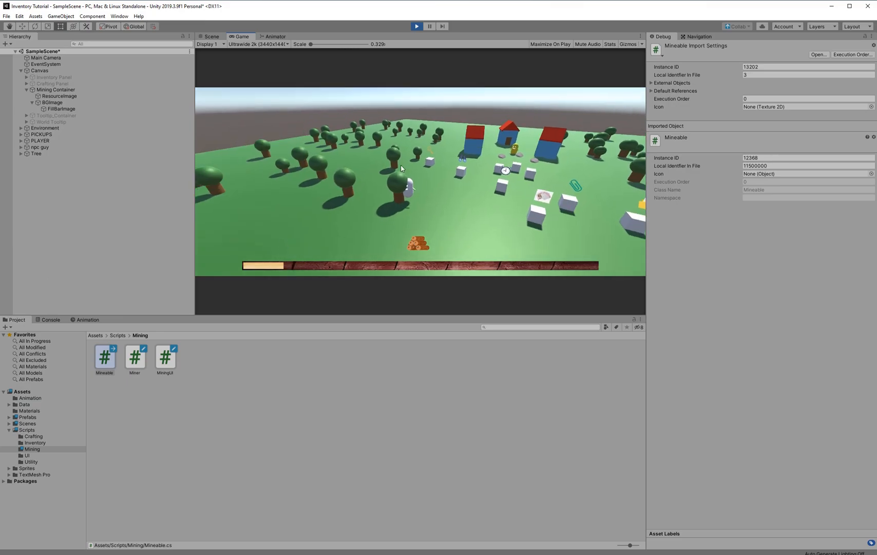
{"action": "key", "text": "e"}
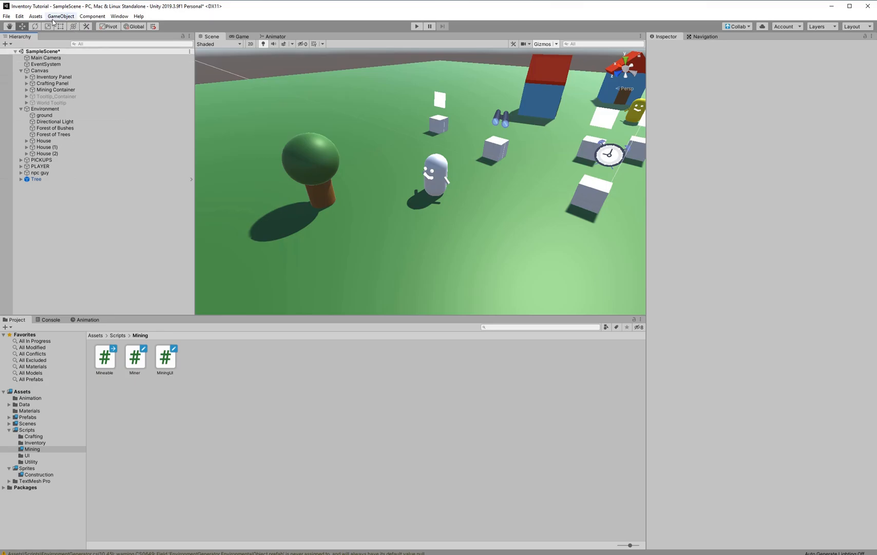
Create a new UI Canvas at the root of the scene and name it World Canvas _Mineable_
{"action": "right_click", "coordinate": [62, 206]}
{"action": "mouse_move", "coordinate": [91, 347]}
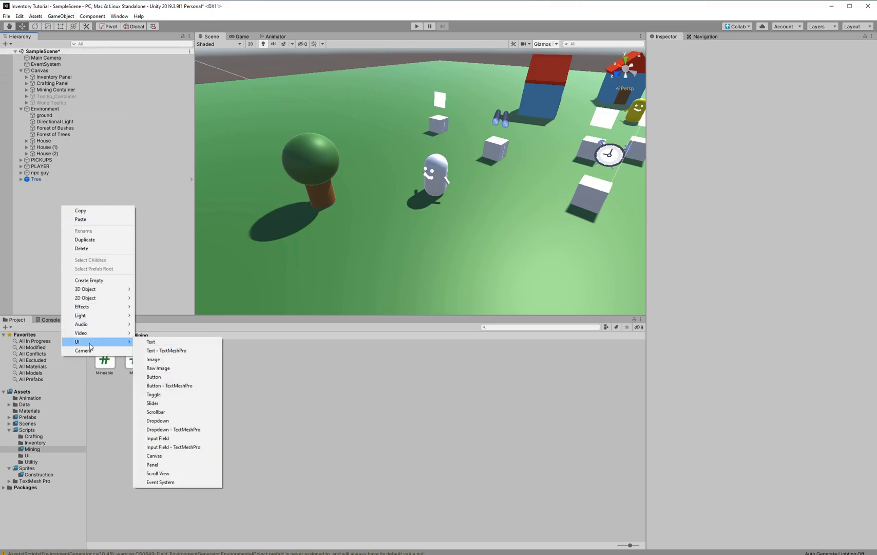
{"action": "left_click", "coordinate": [192, 460]}
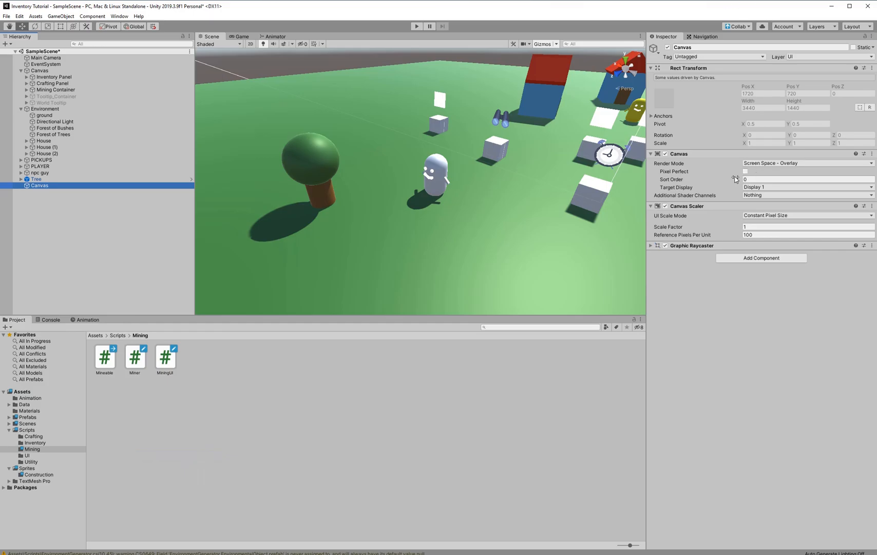
{"action": "left_click", "coordinate": [697, 38]}
{"action": "left_click", "coordinate": [666, 39]}
{"action": "left_click", "coordinate": [700, 47]}
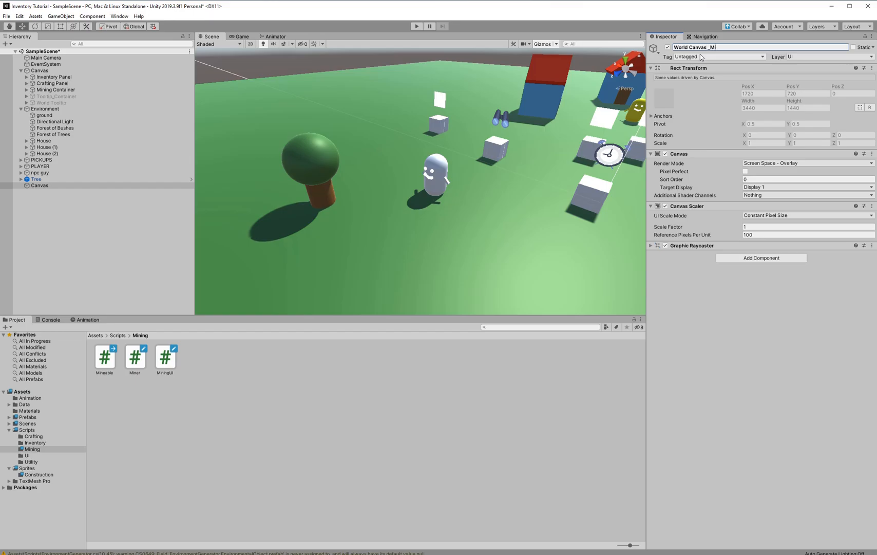
{"action": "type", "text": "_"}
{"action": "key", "text": "Return"}
Set the World Canvas _Mineable_ render mode to World Space and reset its Rect Transform
{"action": "left_click", "coordinate": [773, 163]}
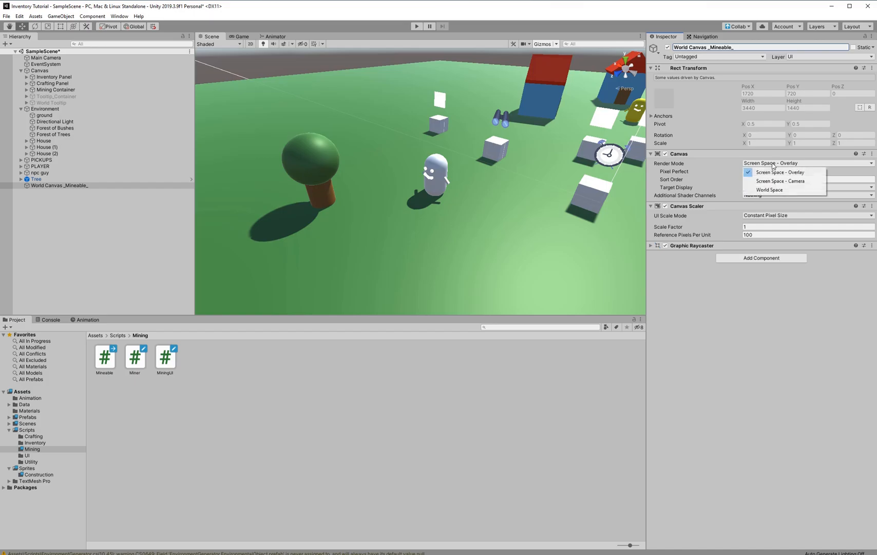
{"action": "left_click", "coordinate": [769, 190]}
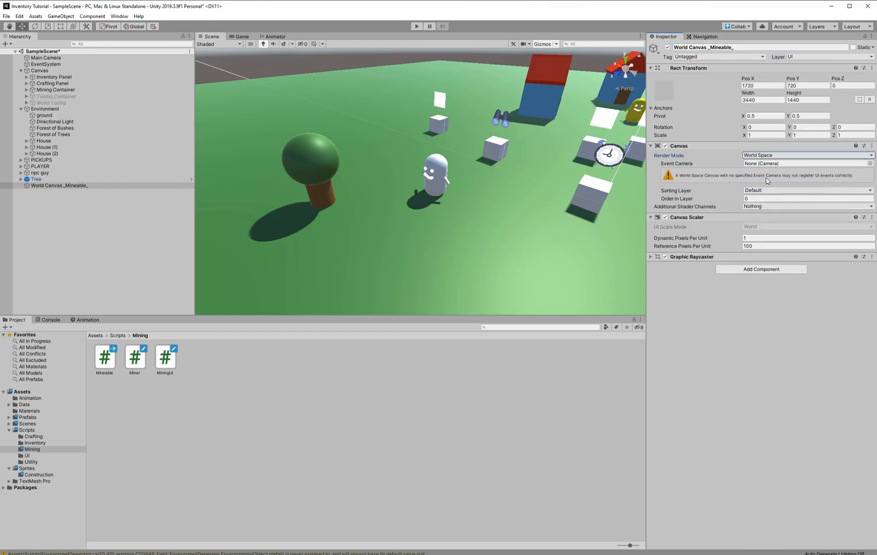
{"action": "right_click", "coordinate": [717, 74]}
{"action": "left_click", "coordinate": [720, 75]}
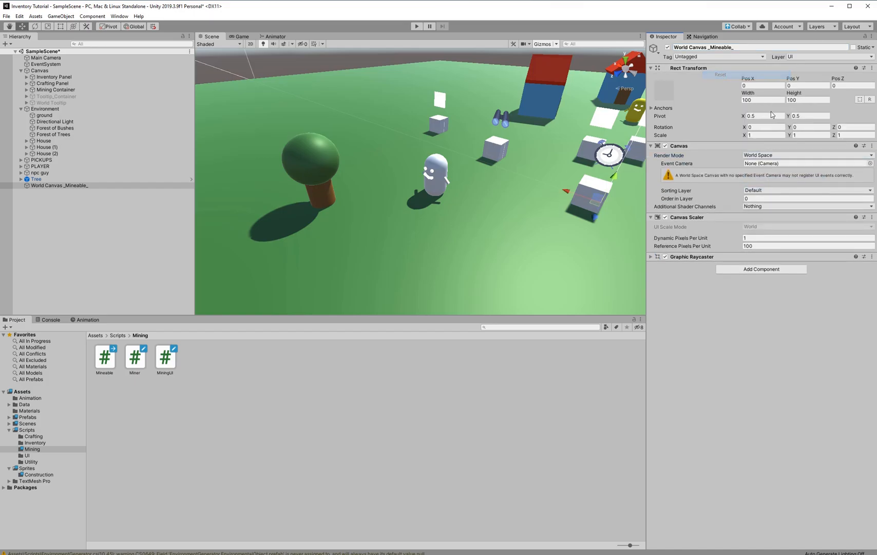
Set the canvas width and height to 3 and move it to the tree at about 8.29, 2.56, 7.94
{"action": "type", "text": "1"}
{"action": "key", "text": "BackSpace"}
{"action": "type", "text": "2"}
{"action": "left_click", "coordinate": [801, 100]}
{"action": "type", "text": "2"}
{"action": "key", "text": "shift+Tab"}
{"action": "type", "text": "3"}
{"action": "key", "text": "Tab"}
{"action": "left_click_drag", "start_coordinate": [596, 199], "coordinate": [343, 143]}
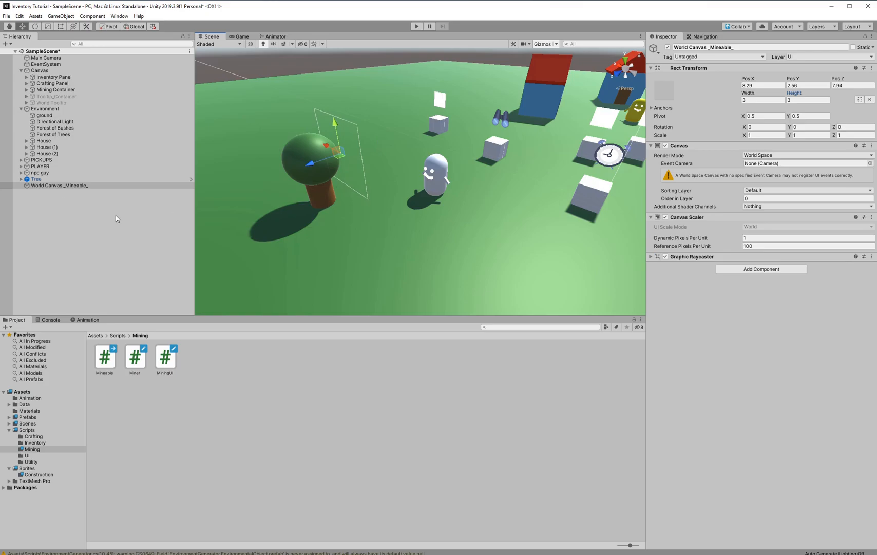
Add a UI Image under World Canvas _Mineable_ and apply the stretch anchor preset in both directions
{"action": "right_click", "coordinate": [66, 180]}
{"action": "right_click", "coordinate": [63, 186]}
{"action": "right_click", "coordinate": [61, 186]}
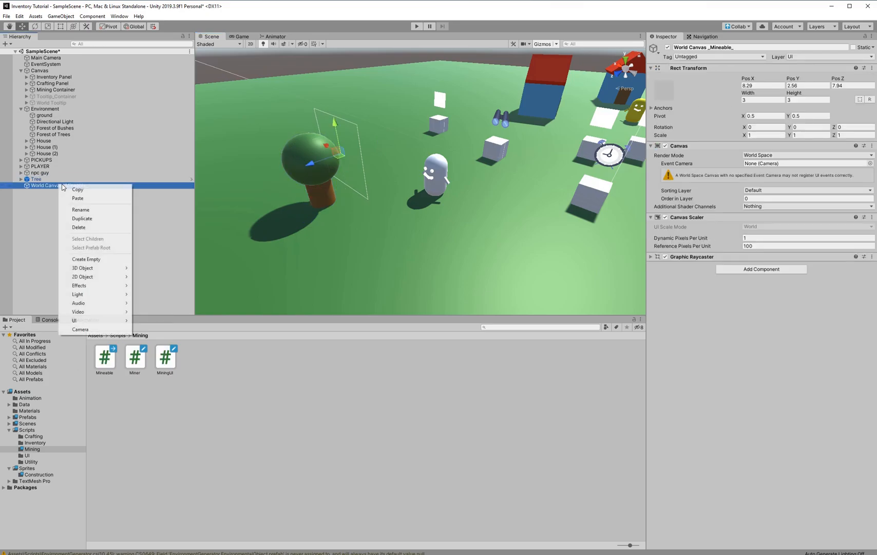
{"action": "mouse_move", "coordinate": [119, 327]}
{"action": "left_click", "coordinate": [150, 338]}
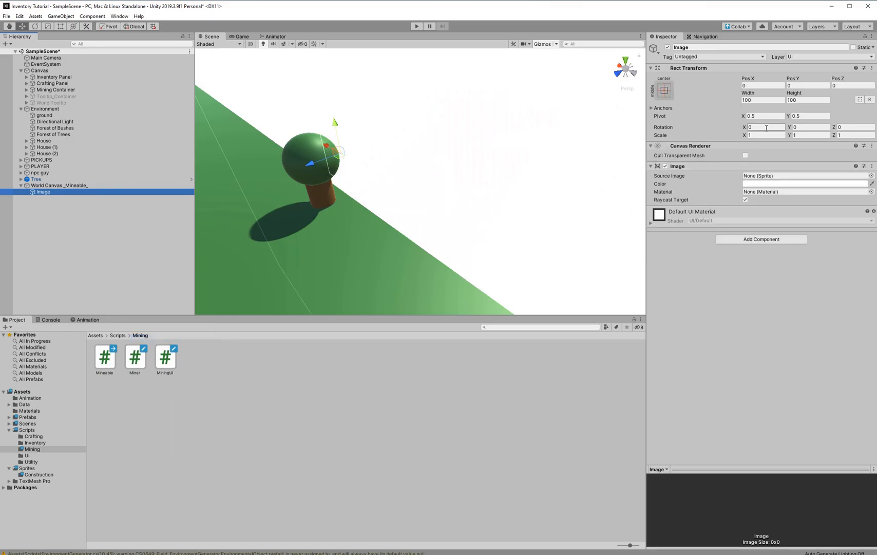
{"action": "left_click", "coordinate": [759, 100]}
{"action": "left_click", "coordinate": [665, 91]}
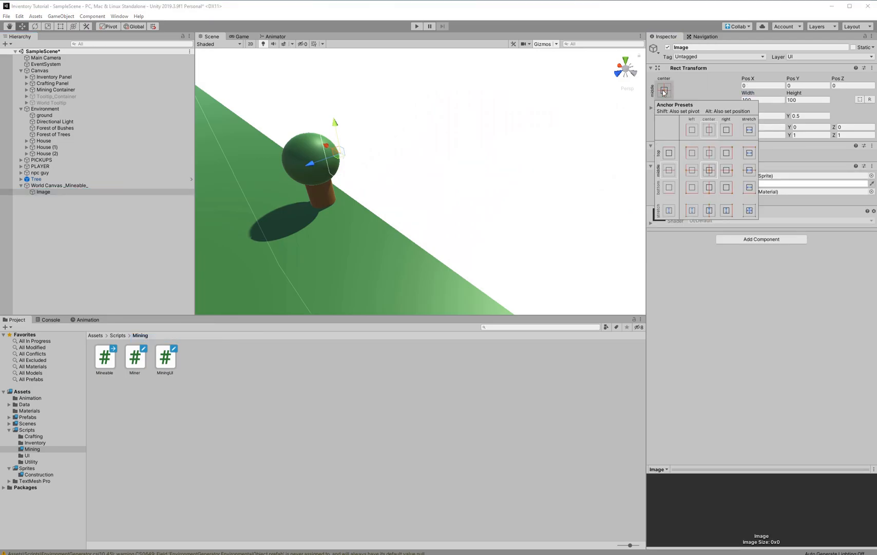
{"action": "left_click", "coordinate": [749, 211]}
Set the image's Left, Top, Right and Bottom offsets to 0 so it fills the canvas
{"action": "left_click", "coordinate": [749, 93]}
{"action": "left_click", "coordinate": [762, 85]}
{"action": "type", "text": "0"}
{"action": "left_click", "coordinate": [766, 99]}
{"action": "double_click", "coordinate": [770, 100]}
{"action": "type", "text": "0"}
{"action": "left_click", "coordinate": [805, 102]}
{"action": "type", "text": "0"}
{"action": "left_click", "coordinate": [802, 85]}
{"action": "type", "text": "0"}
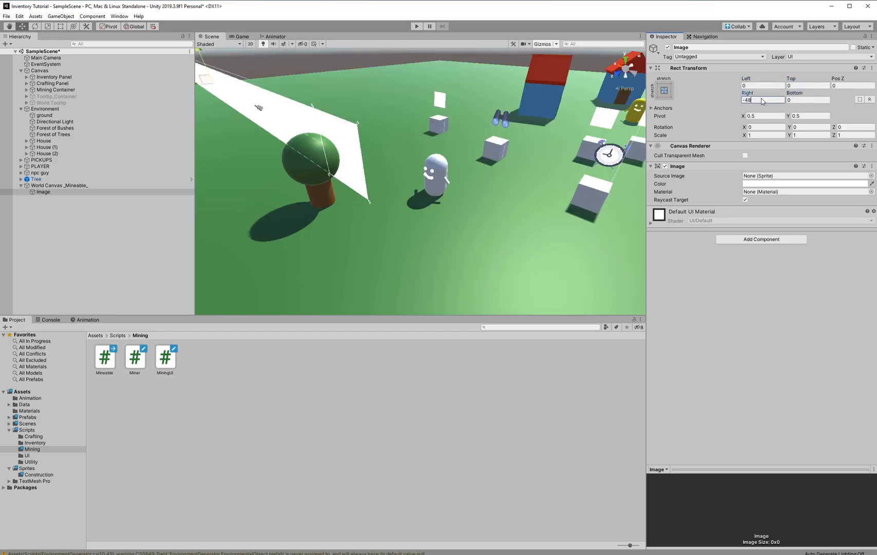
{"action": "left_click", "coordinate": [763, 100]}
{"action": "type", "text": "0"}
Try to move the image freehand upward, about 2.49 units above the canvas centre
{"action": "left_click_drag", "start_coordinate": [341, 158], "coordinate": [338, 74]}
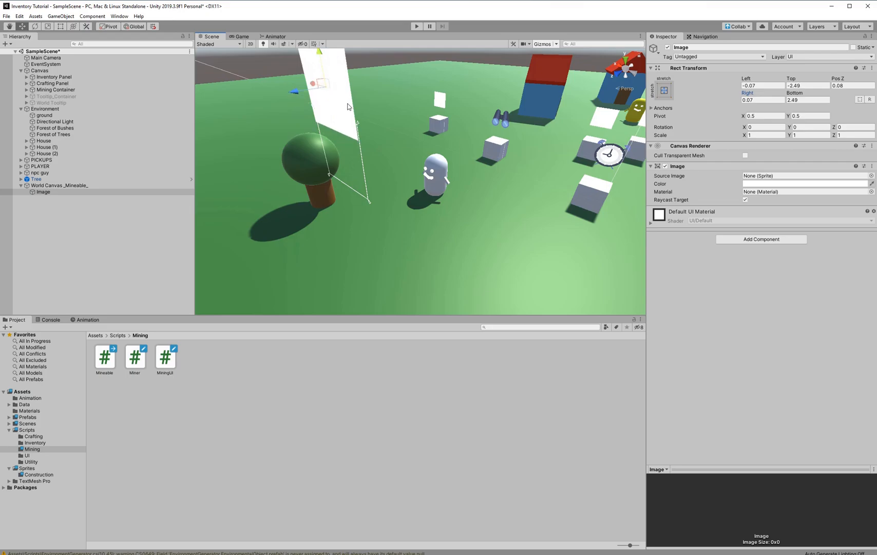
{"action": "key", "text": "f"}
{"action": "left_click_drag", "start_coordinate": [381, 174], "coordinate": [384, 173]}
Reset all four image offsets to 0 and raise the image straight up by about 2.98 units
{"action": "left_click", "coordinate": [766, 85]}
{"action": "type", "text": "0"}
{"action": "left_click", "coordinate": [764, 100]}
{"action": "type", "text": "0"}
{"action": "left_click", "coordinate": [808, 100]}
{"action": "type", "text": "0"}
{"action": "left_click", "coordinate": [809, 86]}
{"action": "type", "text": "0"}
{"action": "left_click_drag", "start_coordinate": [392, 200], "coordinate": [393, 145]}
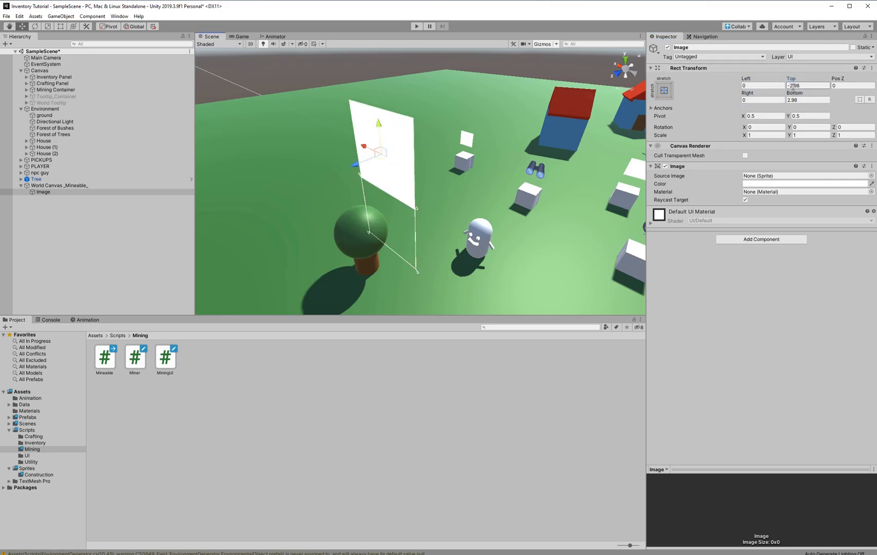
Assign the pngkey.com-olympic-rings-png-856928 sprite from Sprites > Construction as the Source Image of the world canvas image
{"action": "middle_click_drag", "start_coordinate": [432, 155], "coordinate": [430, 94]}
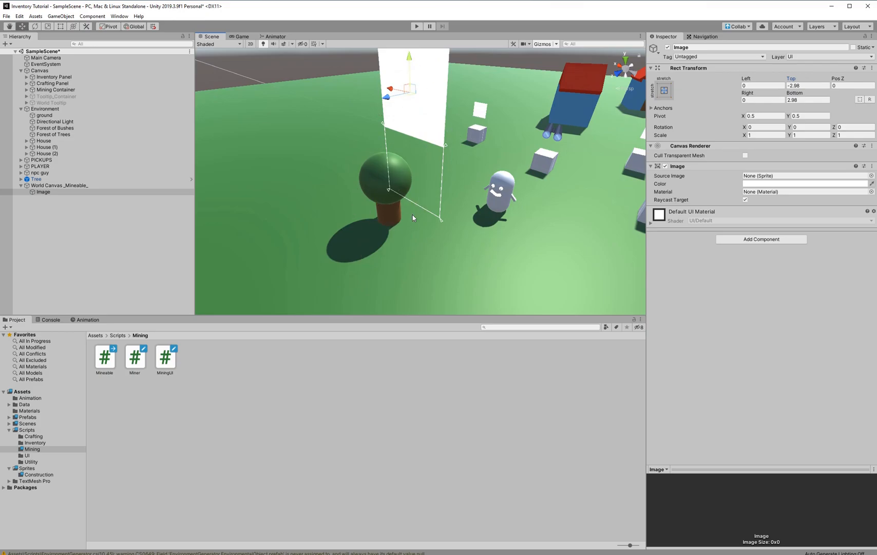
{"action": "middle_click_drag", "start_coordinate": [434, 208], "coordinate": [383, 207]}
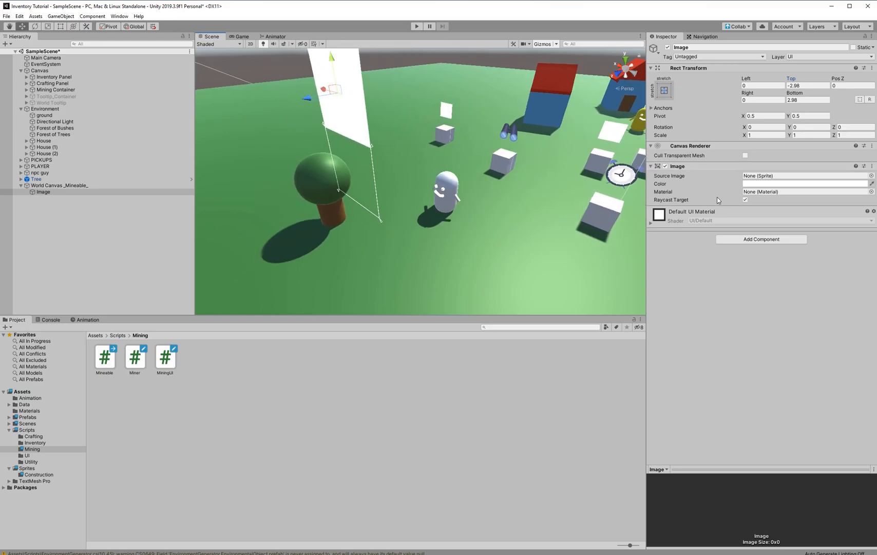
{"action": "left_click", "coordinate": [48, 481]}
{"action": "left_click", "coordinate": [42, 470]}
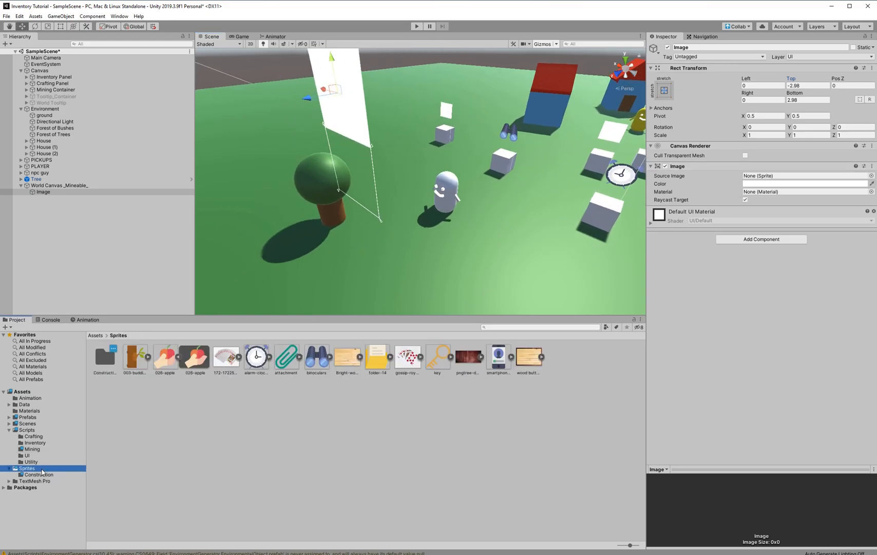
{"action": "double_click", "coordinate": [105, 359]}
{"action": "left_click", "coordinate": [226, 360]}
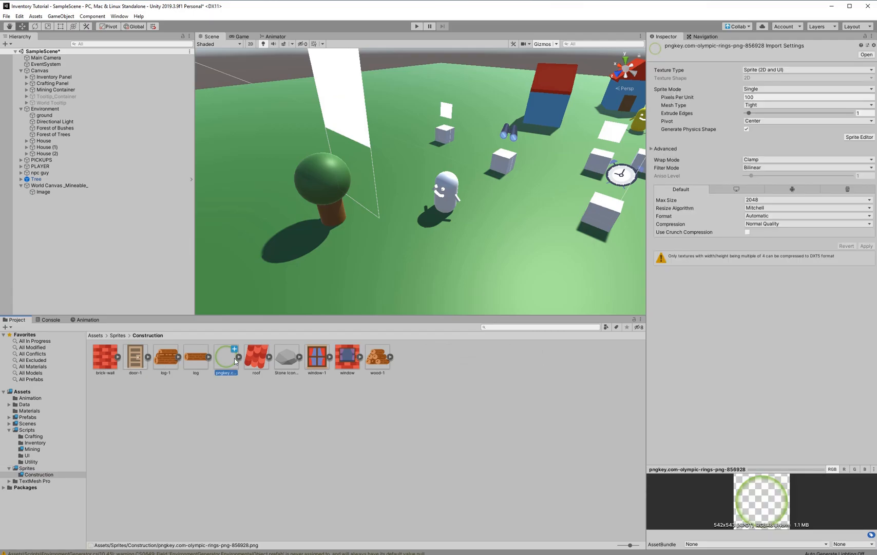
{"action": "left_click", "coordinate": [68, 198]}
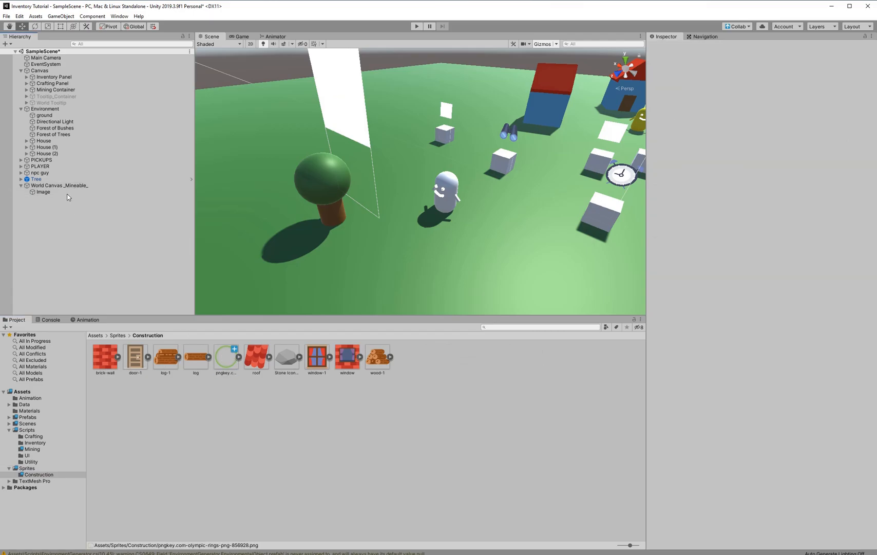
{"action": "left_click", "coordinate": [67, 193]}
{"action": "left_click_drag", "start_coordinate": [226, 359], "coordinate": [764, 175]}
Move World Canvas _Mineable_ horizontally onto the tree, to about X 8.69 and Z 8.31
{"action": "left_click", "coordinate": [69, 225]}
{"action": "left_click", "coordinate": [71, 180]}
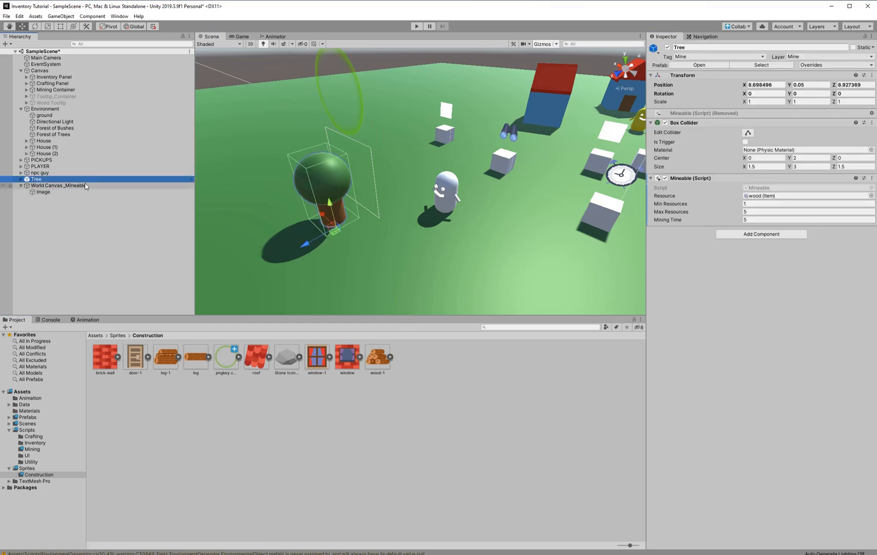
{"action": "left_click", "coordinate": [82, 185]}
{"action": "left_click_drag", "start_coordinate": [361, 181], "coordinate": [318, 197]}
{"action": "right_click_drag", "start_coordinate": [452, 152], "coordinate": [200, 170]}
{"action": "middle_click_drag", "start_coordinate": [637, 185], "coordinate": [407, 137]}
{"action": "scroll", "coordinate": [408, 139], "scroll_direction": "down", "scroll_amount": 5}
{"action": "right_click_drag", "start_coordinate": [413, 165], "coordinate": [378, 143]}
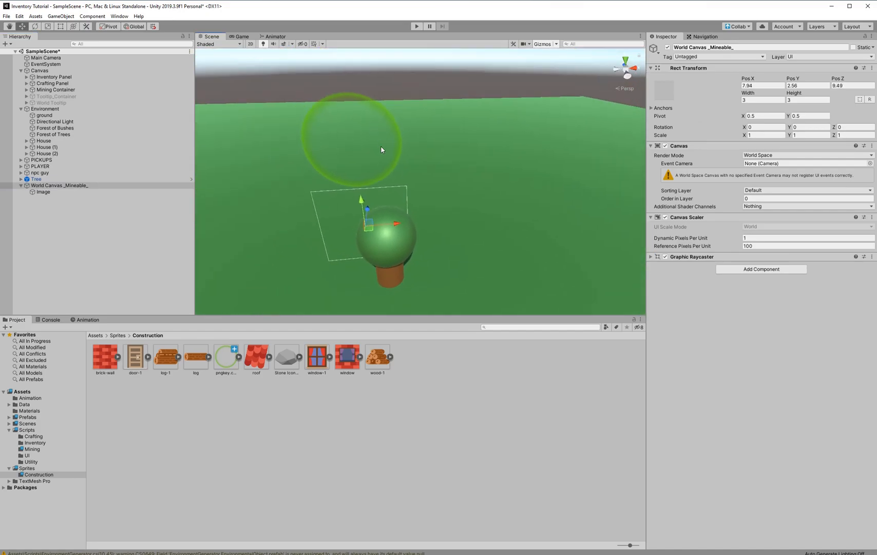
{"action": "left_click_drag", "start_coordinate": [369, 232], "coordinate": [392, 255]}
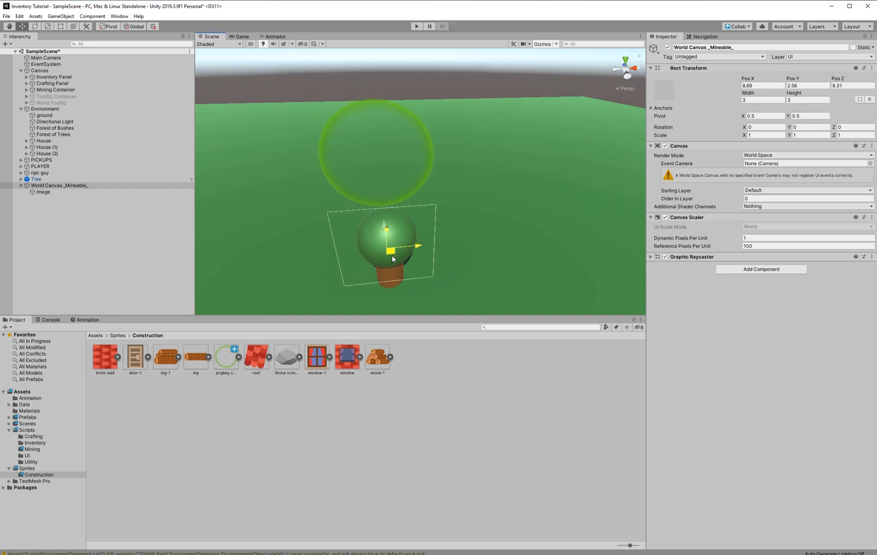
Set the Pos Y of World Canvas _Mineable_ to 0 so it sits at ground level
{"action": "left_click", "coordinate": [95, 192]}
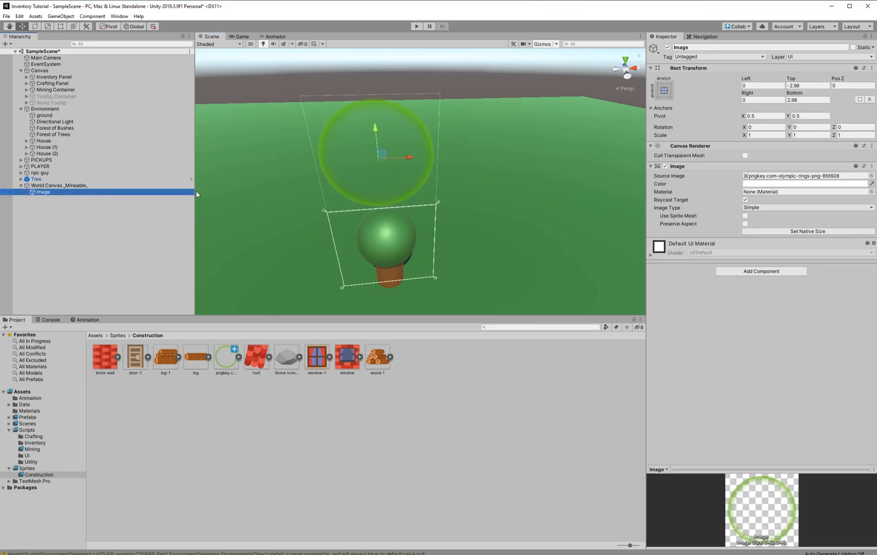
{"action": "left_click", "coordinate": [68, 180]}
{"action": "left_click", "coordinate": [68, 184]}
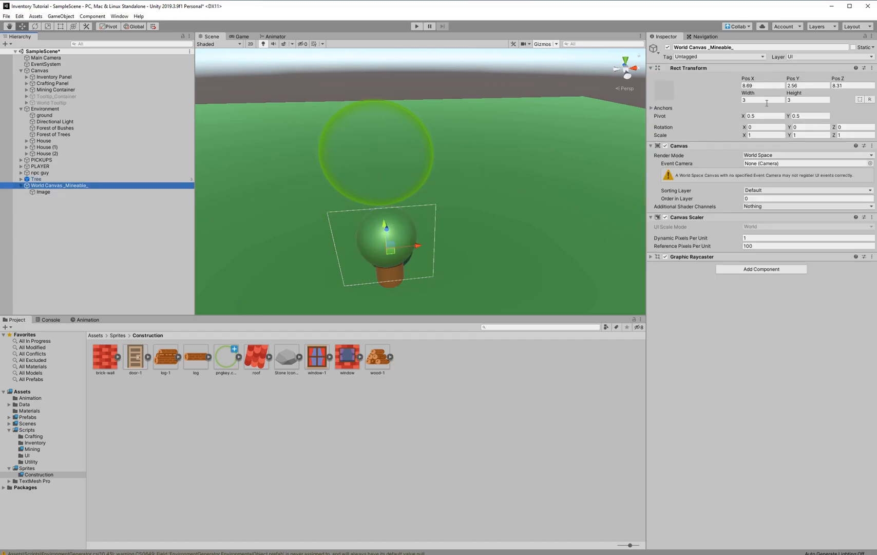
{"action": "left_click", "coordinate": [770, 87]}
{"action": "left_click", "coordinate": [799, 86]}
{"action": "type", "text": "0"}
{"action": "middle_click_drag", "start_coordinate": [447, 235], "coordinate": [458, 176]}
Lower the ring image around the tree, to offsets of about -2.13 for Top and 2.13 for Bottom
{"action": "left_click", "coordinate": [123, 191]}
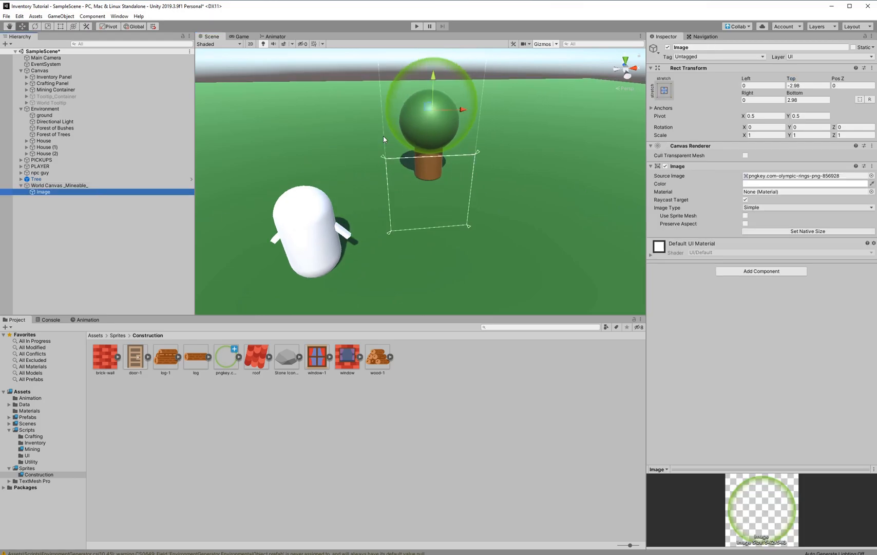
{"action": "left_click_drag", "start_coordinate": [433, 76], "coordinate": [433, 105]}
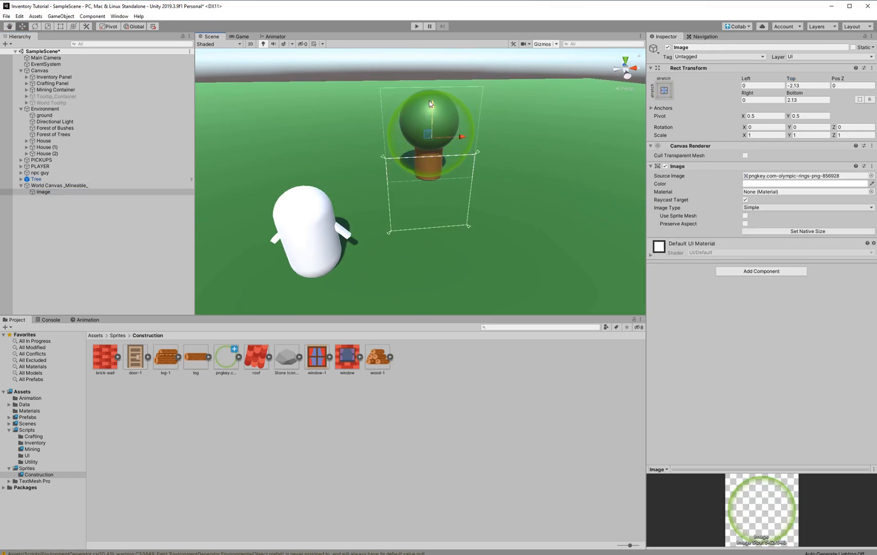
{"action": "left_click", "coordinate": [72, 253]}
{"action": "middle_click_drag", "start_coordinate": [456, 121], "coordinate": [480, 300]}
{"action": "mouse_move", "coordinate": [434, 289]}
{"action": "right_mouse_down"}
{"action": "mouse_move", "coordinate": [455, 245]}
{"action": "mouse_move", "coordinate": [442, 278]}
{"action": "right_mouse_up"}
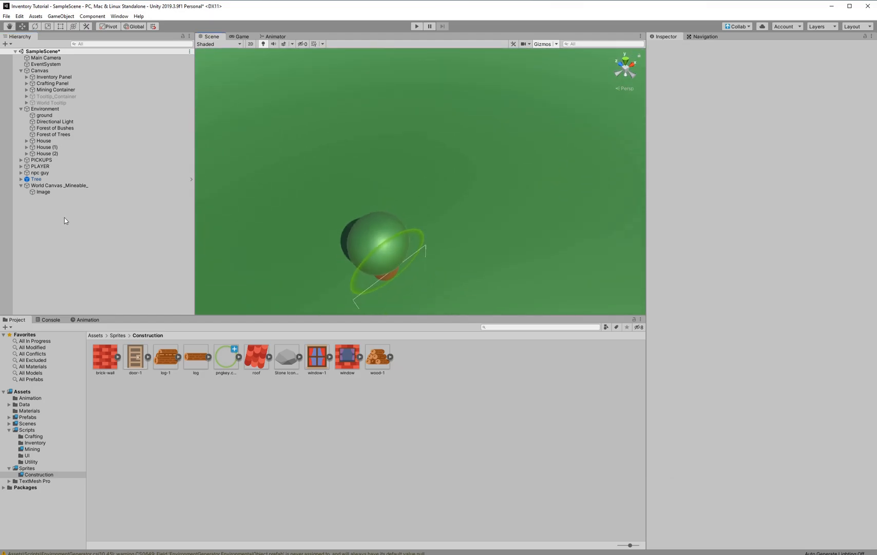
{"action": "left_click", "coordinate": [56, 192]}
{"action": "left_click", "coordinate": [72, 218]}
Collapse the Environment group and open the Mining Container's MiningUI script in Visual Studio
{"action": "left_click", "coordinate": [21, 109]}
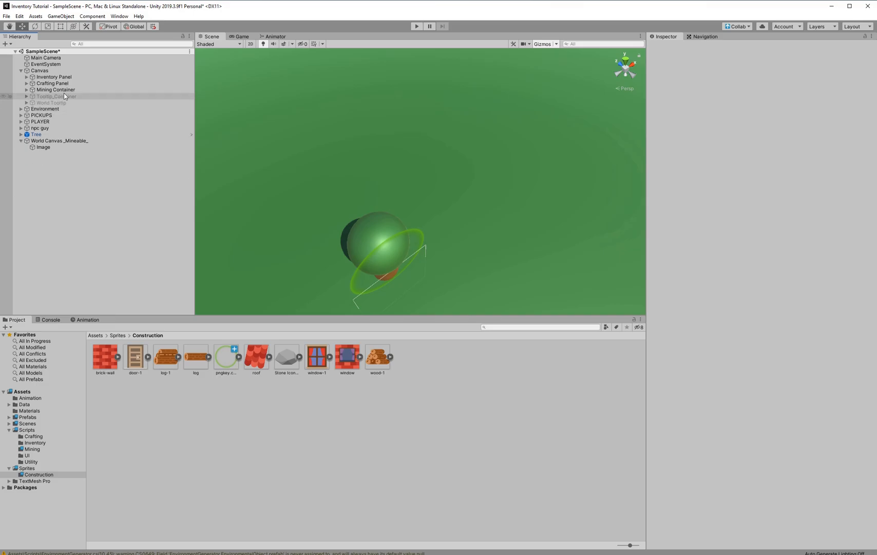
{"action": "left_click", "coordinate": [70, 91]}
{"action": "double_click", "coordinate": [769, 154]}
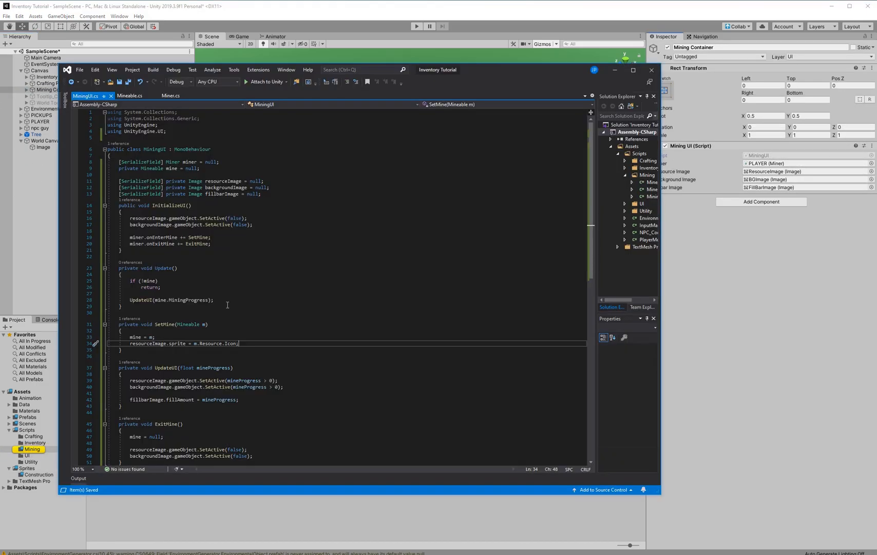
Below the fillbarImage field, add a "World Canvas" header and a serialized private GameObject field worldCanvas initialized to null
{"action": "left_click", "coordinate": [272, 195]}
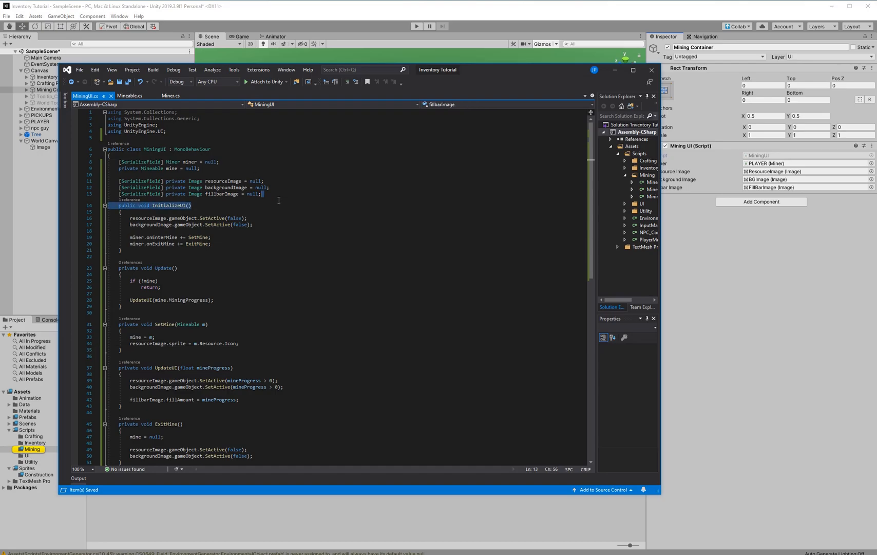
{"action": "key", "text": "Return"}
{"action": "key", "text": "Return"}
{"action": "type", "text": "[Header("}
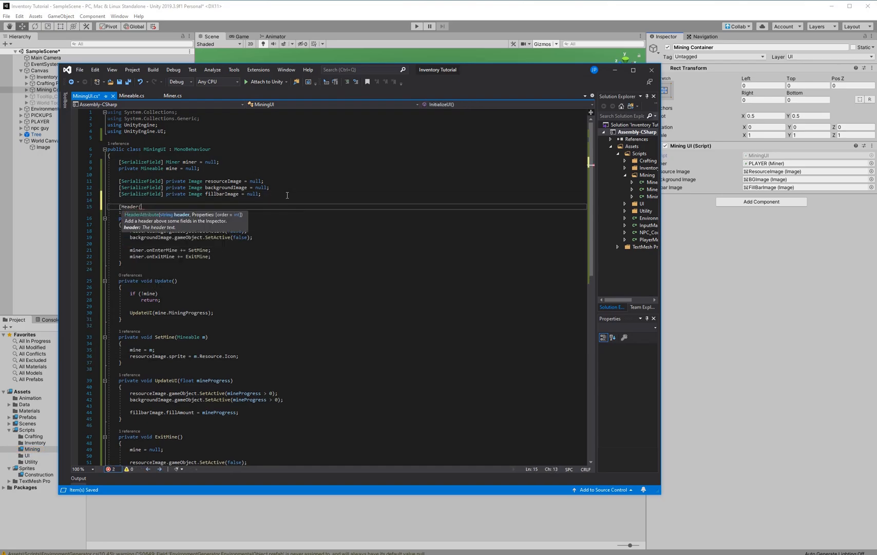
{"action": "type", "text": "\"World Canvas\")"}
{"action": "key", "text": "Return"}
{"action": "type", "text": "[SerializeField] "}
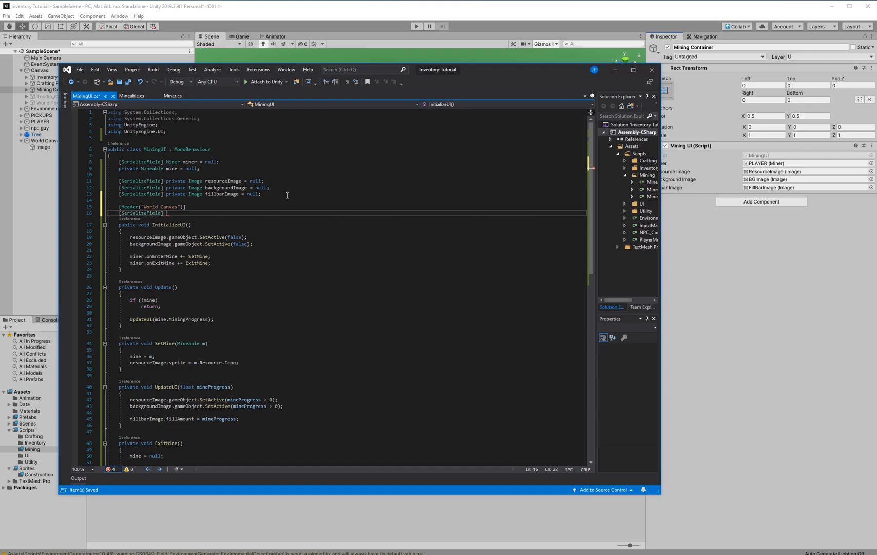
{"action": "type", "text": "private gameObject world"}
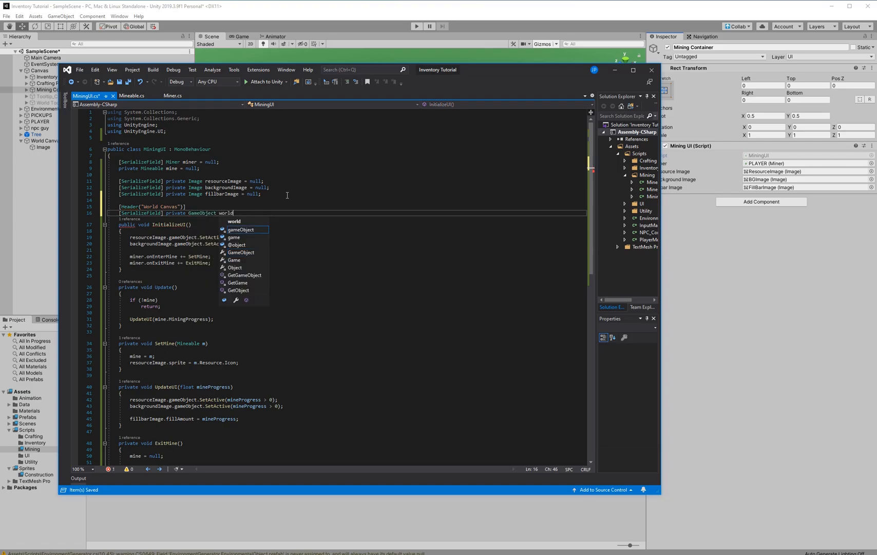
{"action": "type", "text": "Canvas"}
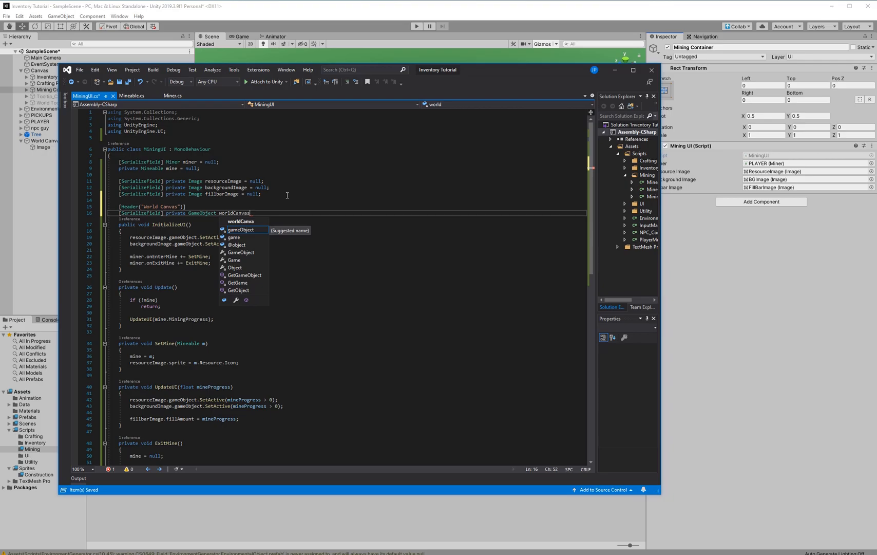
{"action": "type", "text": " = u;"}
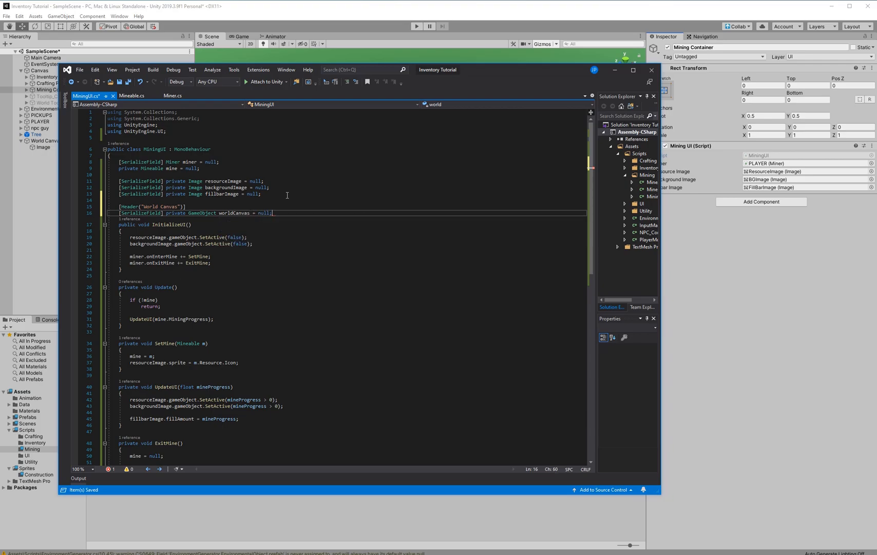
{"action": "key", "text": "Return"}
In SetMine, activate worldCanvas with SetActive(true) and set its transform.position to m.transform.position
{"action": "scroll", "coordinate": [185, 283], "scroll_direction": "down", "scroll_amount": 5}
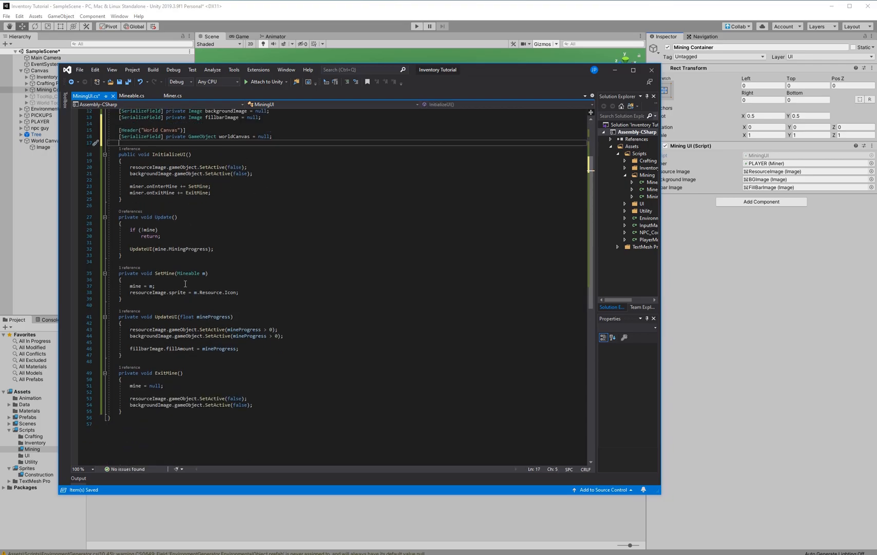
{"action": "left_click", "coordinate": [293, 273]}
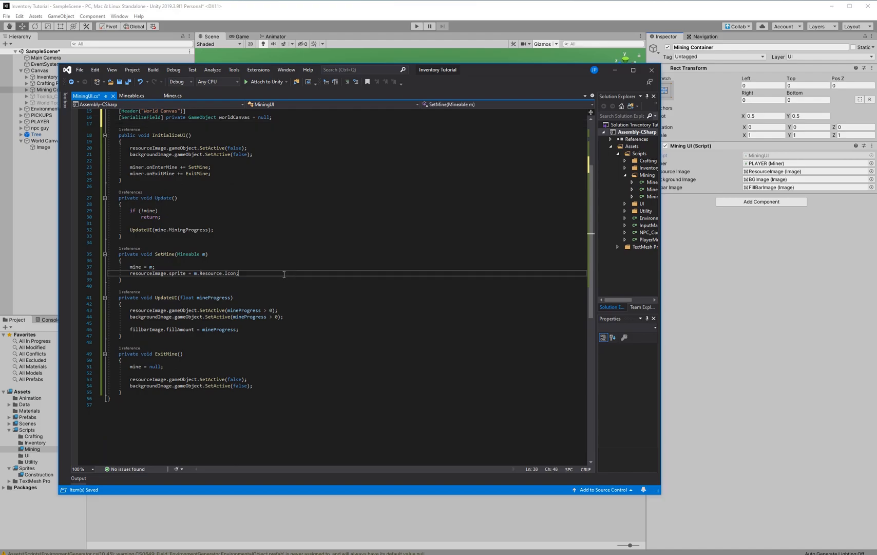
{"action": "scroll", "coordinate": [289, 277], "scroll_direction": "up", "scroll_amount": 3}
{"action": "key", "text": "Return"}
{"action": "key", "text": "Return"}
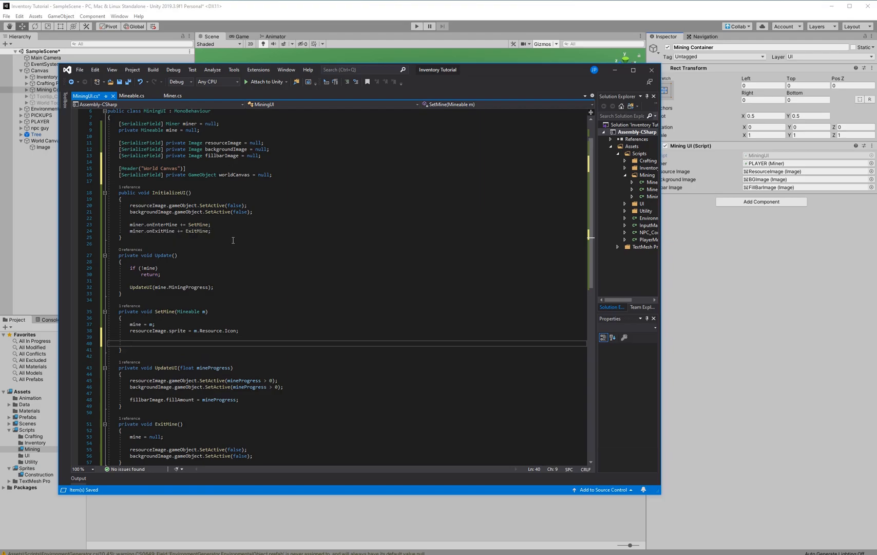
{"action": "type", "text": "worldCanvas.SetActive(true);"}
{"action": "key", "text": "Return"}
{"action": "type", "text": "worldCanvas.transform.position = m.transform.position;"}
{"action": "key", "text": "Return"}
Add the line worldCanvas.transform.LookAt(Camera.main.transform); at the end of SetMine
{"action": "type", "text": "worldCanvas.transform."}
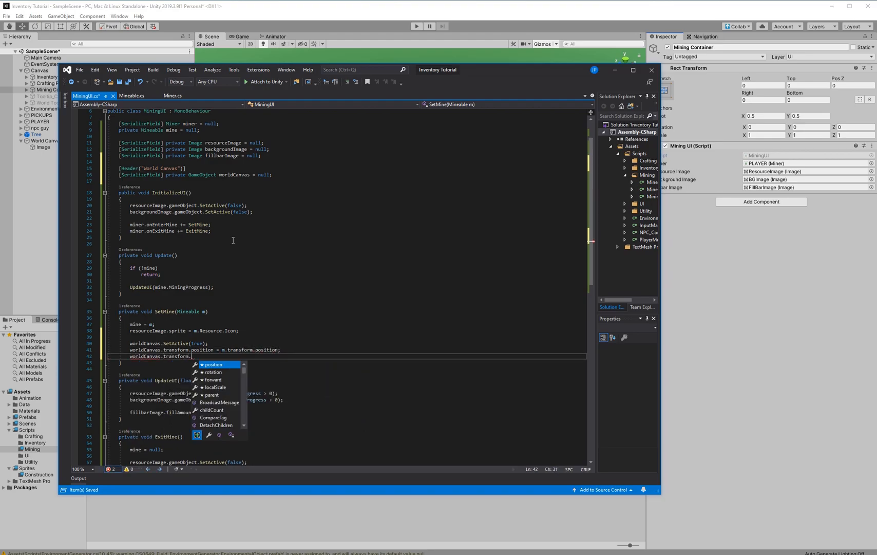
{"action": "type", "text": "l"}
{"action": "key", "text": "BackSpace"}
{"action": "type", "text": "ocalScale"}
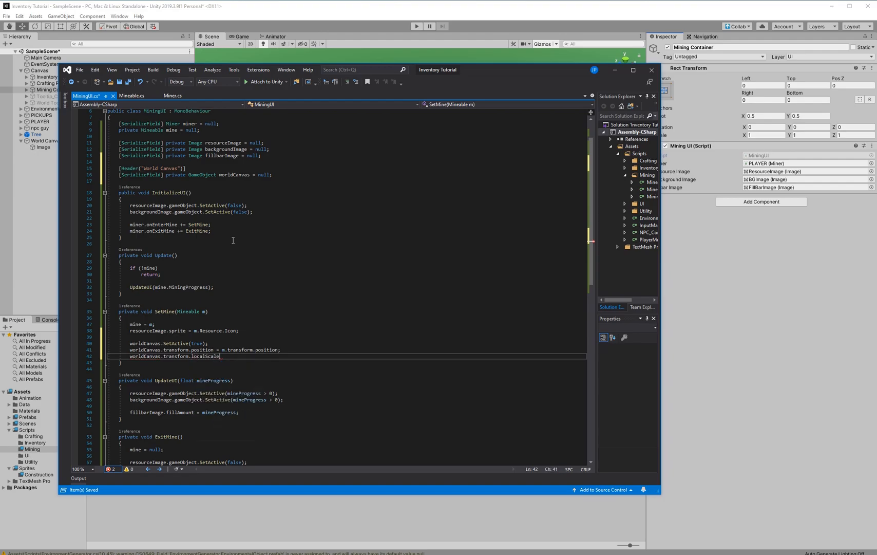
{"action": "key", "text": "BackSpace"}
{"action": "key", "text": "BackSpace"}
{"action": "key", "text": "BackSpace"}
{"action": "key", "text": "BackSpace"}
{"action": "key", "text": "BackSpace"}
{"action": "key", "text": "BackSpace"}
{"action": "key", "text": "BackSpace"}
{"action": "key", "text": "BackSpace"}
{"action": "key", "text": "BackSpace"}
{"action": "type", "text": "LookAt(Cam"}
{"action": "key", "text": "BackSpace"}
{"action": "type", "text": "Camera.main.transform);"}
At the end of ExitMine, add worldCanvas.SetActive(false); after a blank line and save the script
{"action": "scroll", "coordinate": [257, 278], "scroll_direction": "down", "scroll_amount": 5}
{"action": "left_click", "coordinate": [259, 367]}
{"action": "left_click", "coordinate": [259, 371]}
{"action": "left_click", "coordinate": [270, 366]}
{"action": "left_click", "coordinate": [272, 354]}
{"action": "key", "text": "Return"}
{"action": "key", "text": "Return"}
{"action": "key", "text": "Up"}
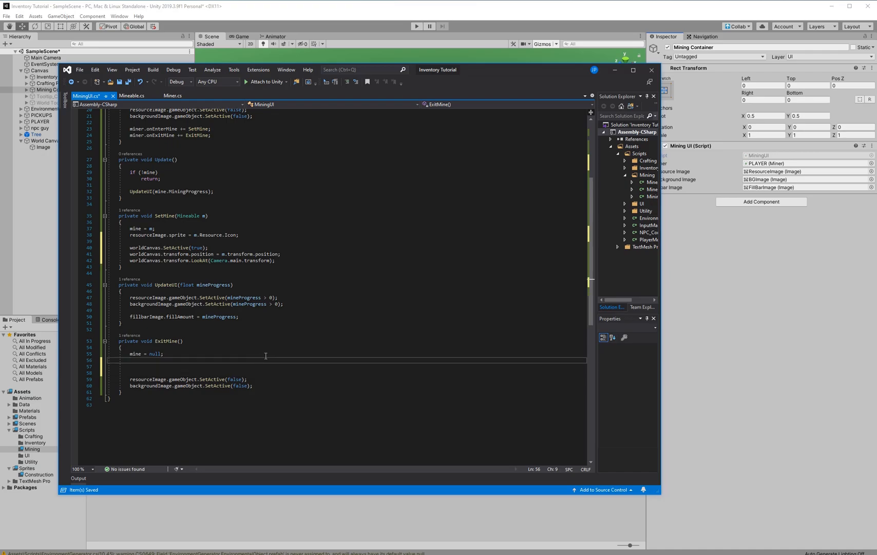
{"action": "left_click_drag", "start_coordinate": [248, 366], "coordinate": [244, 354]}
{"action": "key", "text": "Delete"}
{"action": "key", "text": "Delete"}
{"action": "key", "text": "Return"}
{"action": "left_click", "coordinate": [266, 367]}
{"action": "left_click", "coordinate": [271, 373]}
{"action": "key", "text": "Return"}
{"action": "key", "text": "Return"}
{"action": "type", "text": "w"}
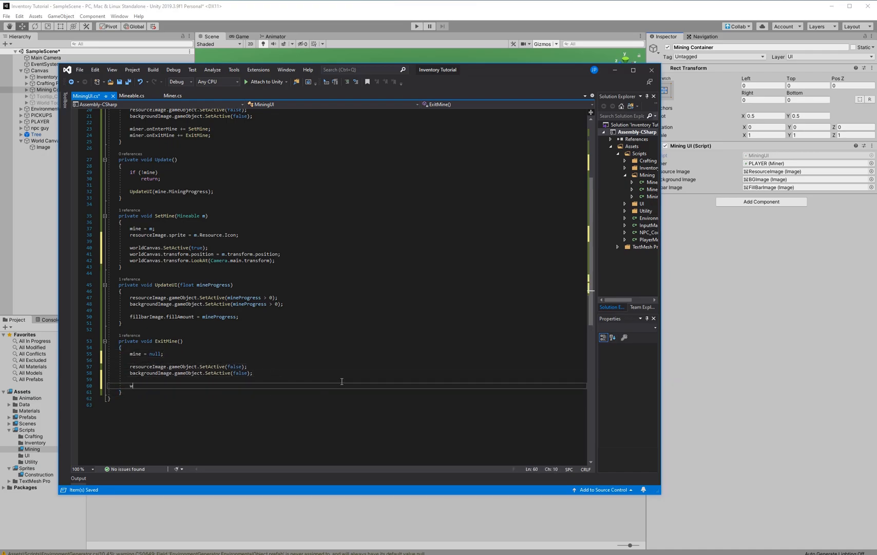
{"action": "type", "text": "orldCanvas.SetActive(false);"}
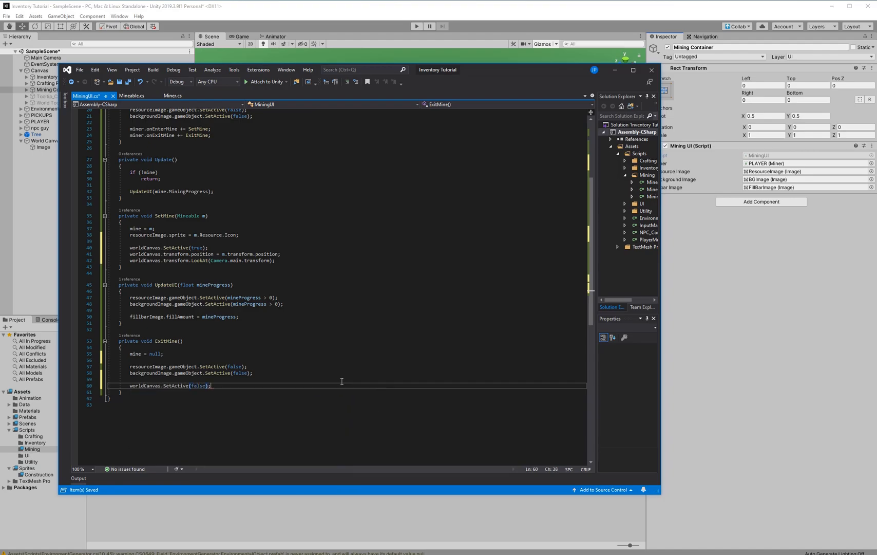
{"action": "key", "text": "ctrl+s"}
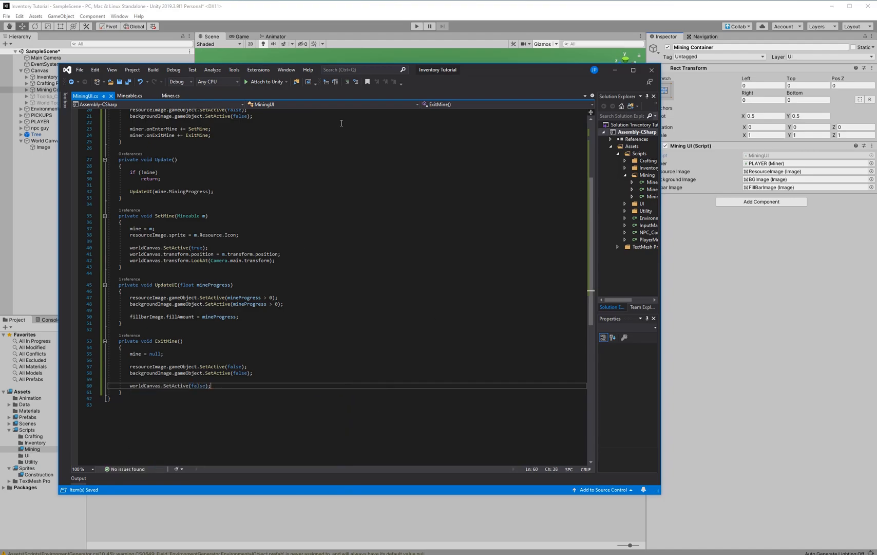
Back in Unity, assign World Canvas _Mineable_ to the World Canvas field of the Mining UI component, keeping Mining Container active
{"action": "left_click", "coordinate": [218, 5]}
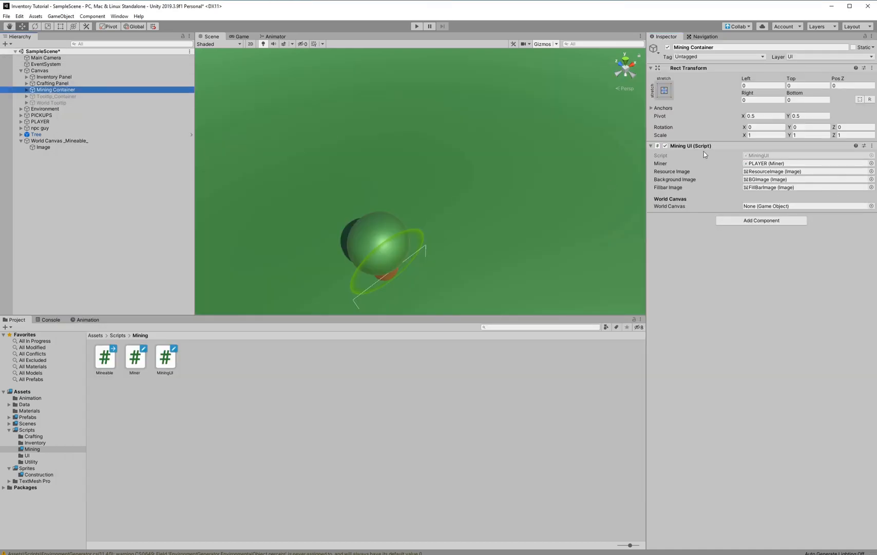
{"action": "left_click_drag", "start_coordinate": [52, 141], "coordinate": [797, 204]}
{"action": "left_click", "coordinate": [668, 48]}
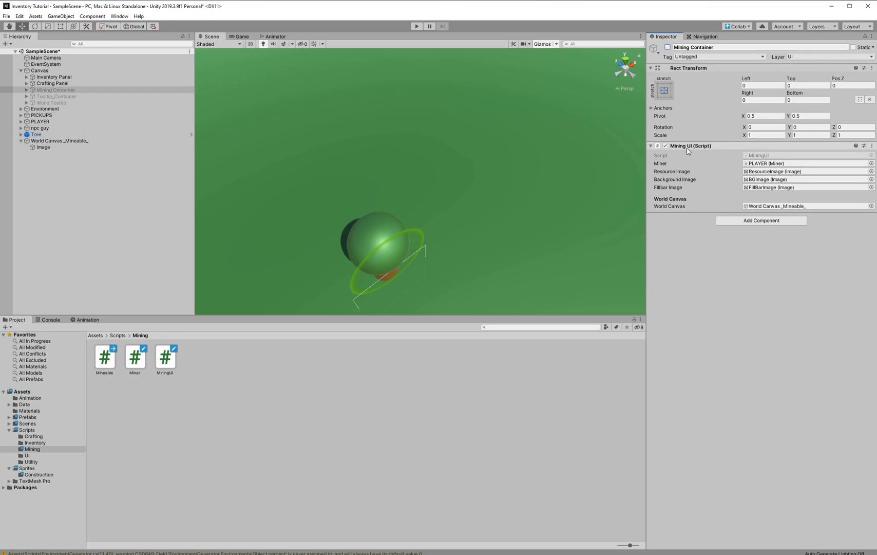
{"action": "left_click", "coordinate": [667, 47]}
Deactivate World Canvas _Mineable_ in the scene and start play mode to test the mining ring
{"action": "left_click", "coordinate": [39, 143]}
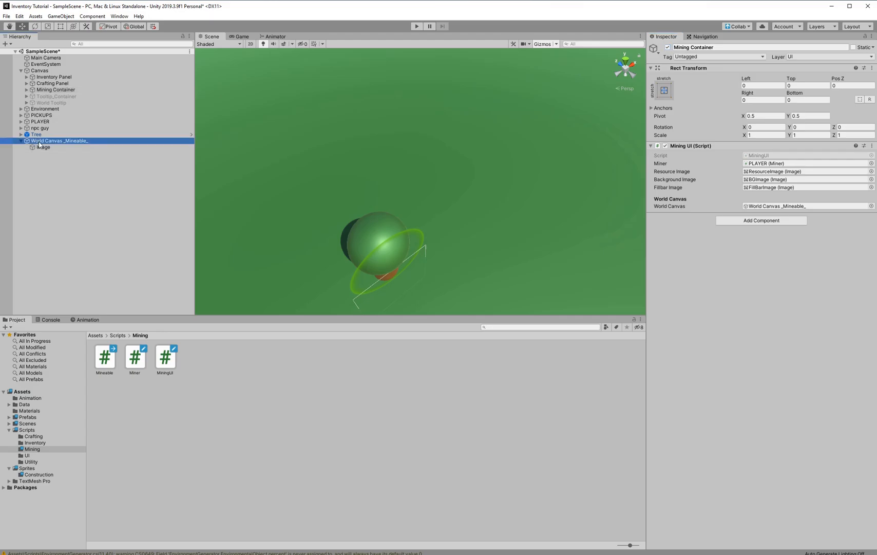
{"action": "left_click", "coordinate": [668, 47]}
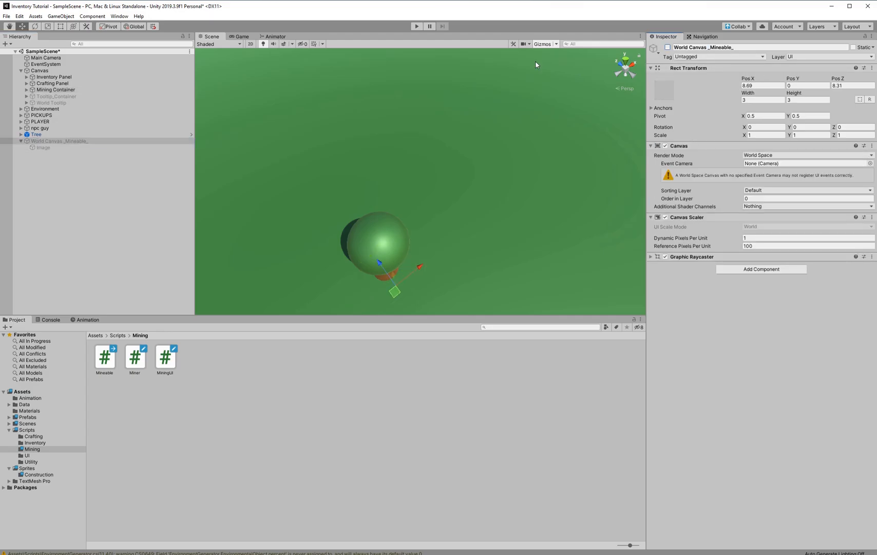
{"action": "left_click", "coordinate": [416, 26]}
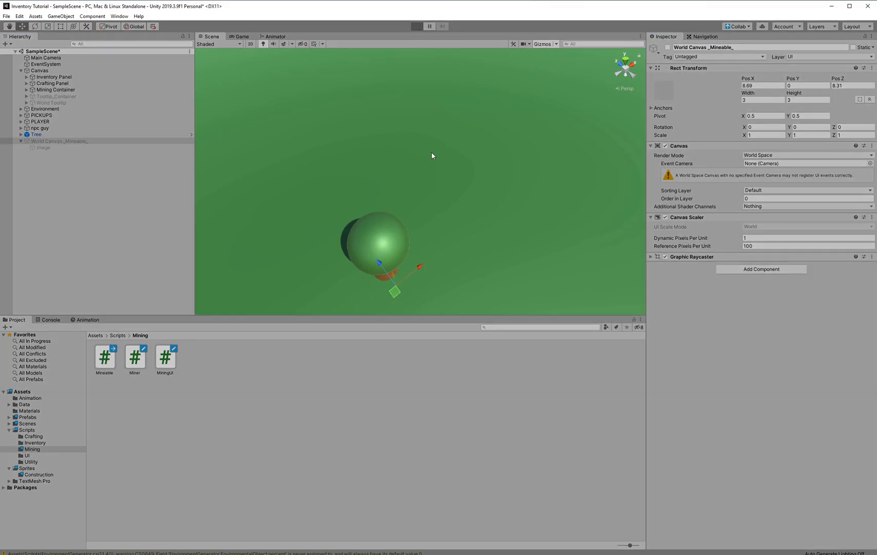
Hide the inventory and crafting panels, mine the ringed tree until it is depleted, and stop play mode
{"action": "key", "text": "i"}
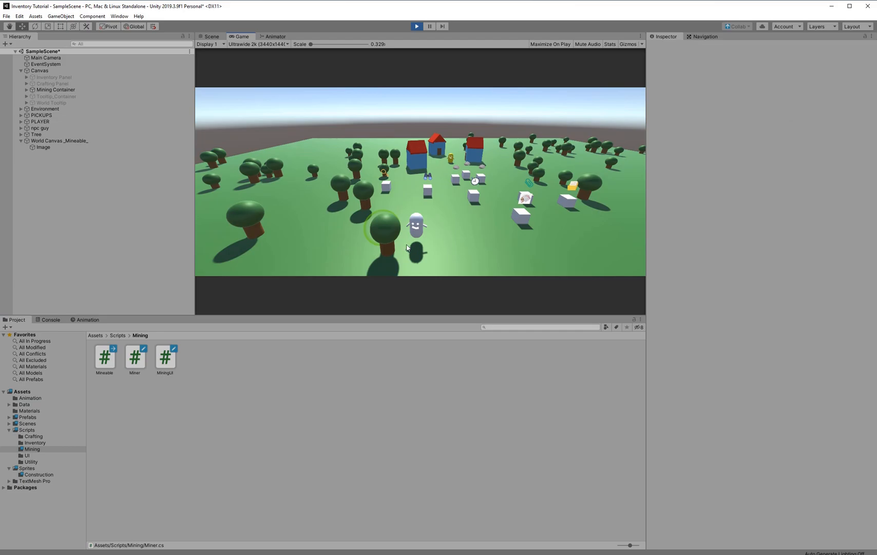
{"action": "left_click", "coordinate": [391, 234]}
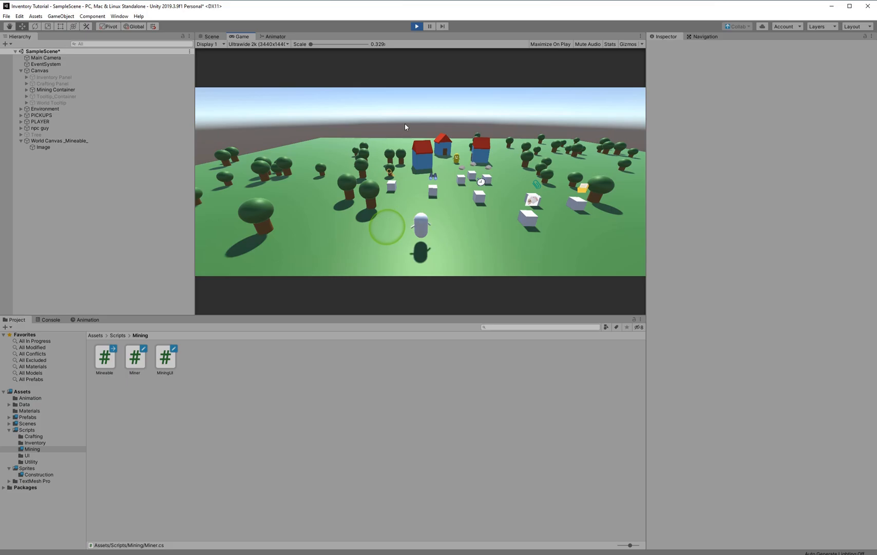
{"action": "left_click", "coordinate": [416, 28]}
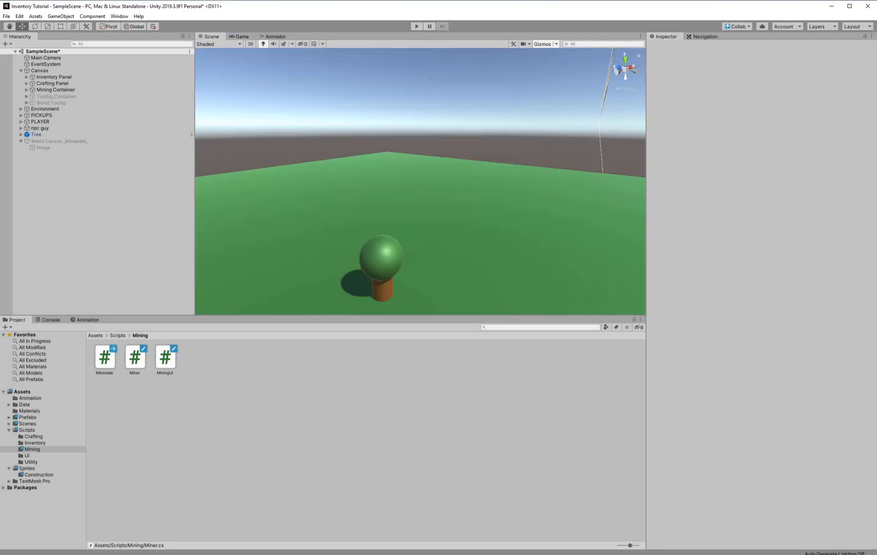
Open the Miner script in Visual Studio and review the resource and depletion code of MineResource in Mineable.cs
{"action": "double_click", "coordinate": [134, 359]}
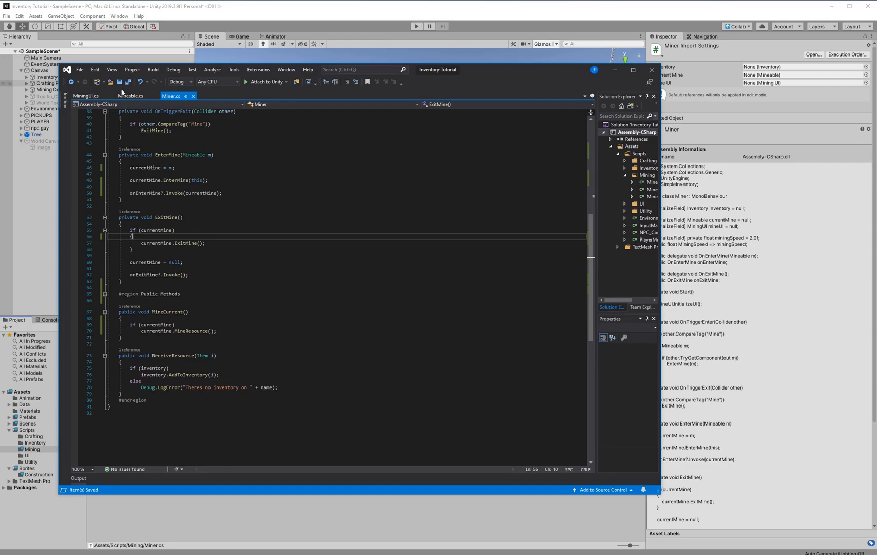
{"action": "left_click", "coordinate": [130, 96]}
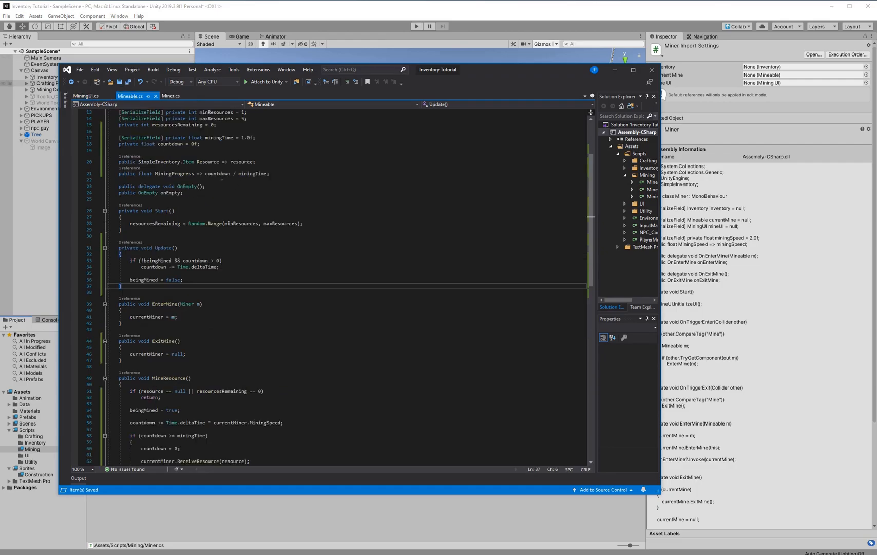
{"action": "scroll", "coordinate": [199, 201], "scroll_direction": "down", "scroll_amount": 4}
{"action": "left_click", "coordinate": [225, 369]}
{"action": "left_click_drag", "start_coordinate": [226, 368], "coordinate": [223, 368]}
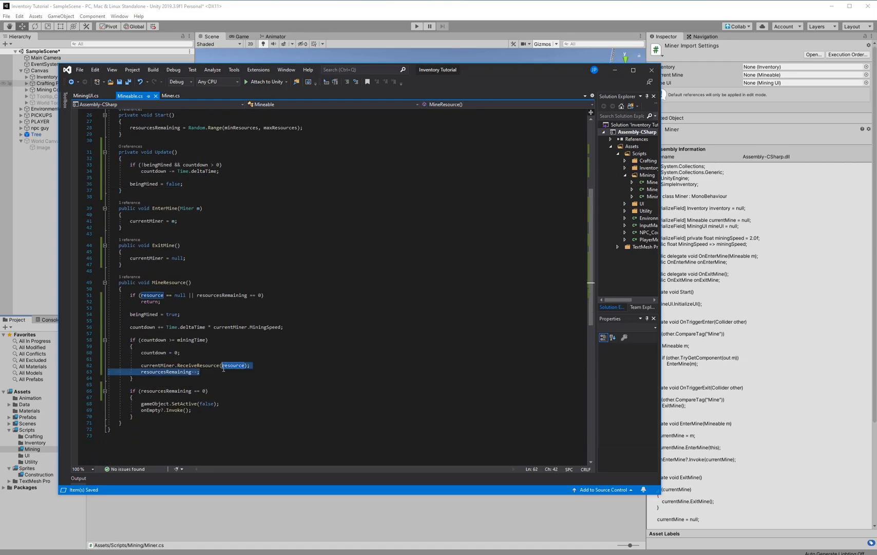
{"action": "left_click", "coordinate": [231, 392]}
{"action": "left_click_drag", "start_coordinate": [193, 423], "coordinate": [124, 385]}
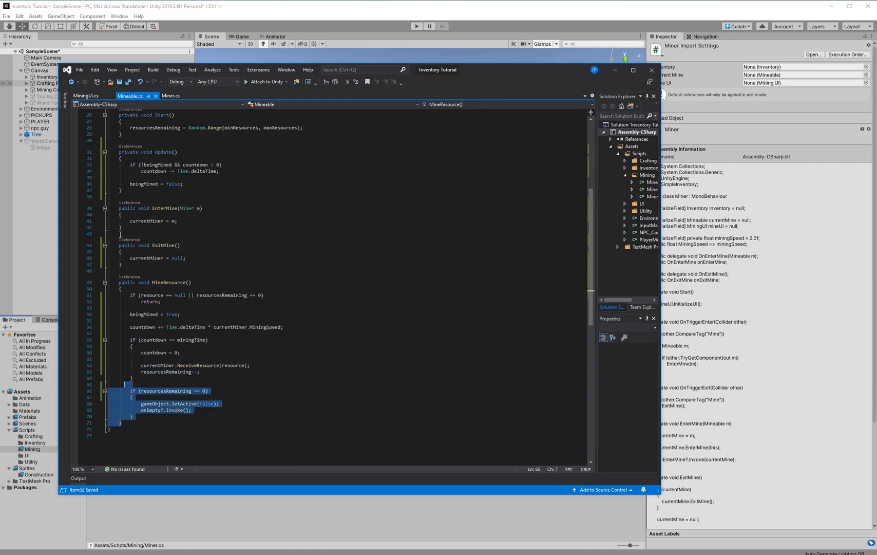
In Miner.cs, add currentMine.onEmpty += ExitMine; on its own line after currentMine.EnterMine(this); in the EnterMine method
{"action": "left_click", "coordinate": [171, 95]}
{"action": "scroll", "coordinate": [256, 211], "scroll_direction": "up", "scroll_amount": 2}
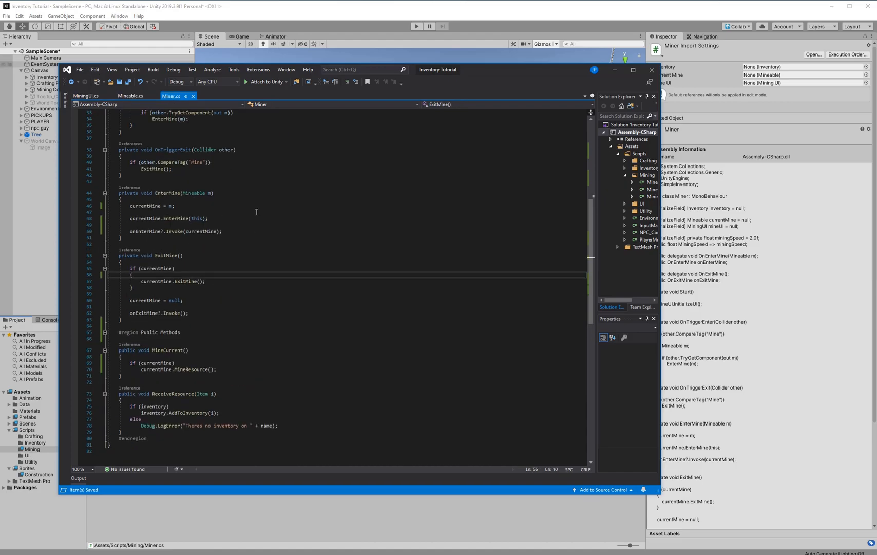
{"action": "left_click", "coordinate": [238, 206]}
{"action": "left_click_drag", "start_coordinate": [238, 214], "coordinate": [241, 216]}
{"action": "double_click", "coordinate": [241, 217]}
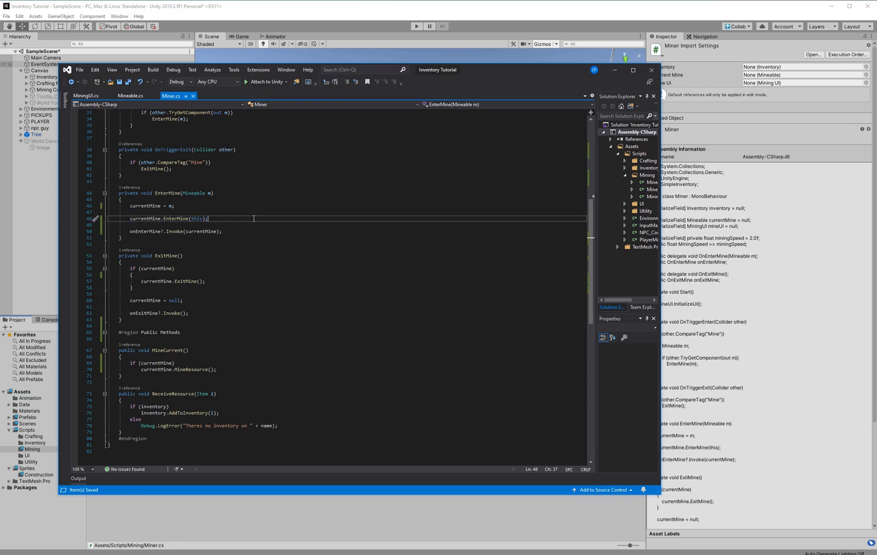
{"action": "key", "text": "Return"}
{"action": "key", "text": "Return"}
{"action": "type", "text": "currentMine.o"}
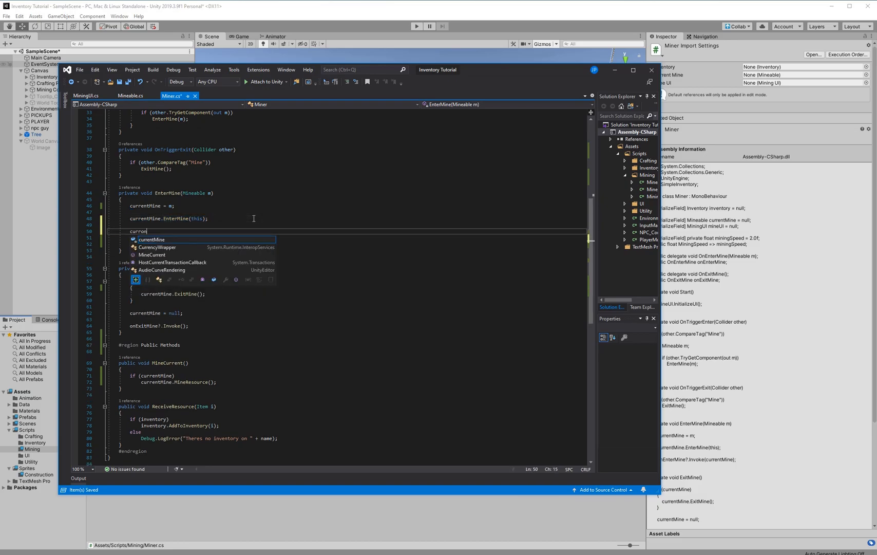
{"action": "type", "text": "nEmpty "}
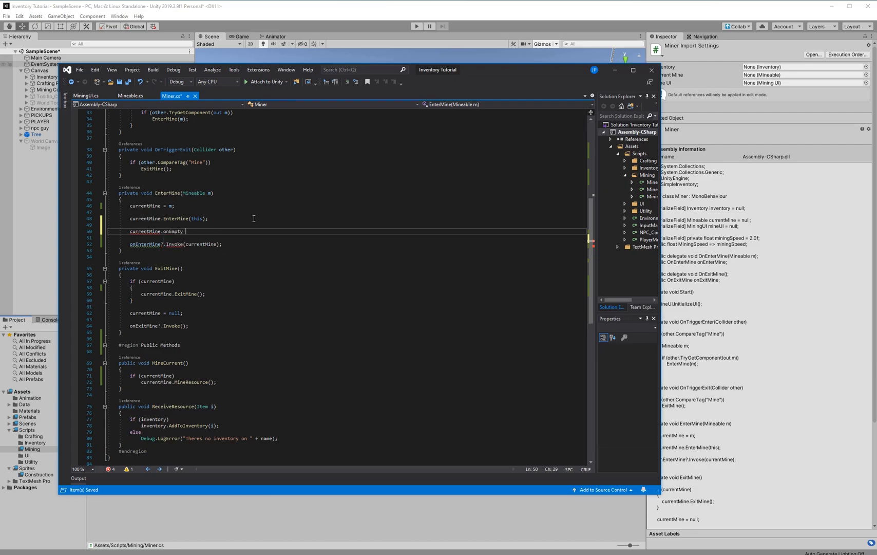
{"action": "type", "text": "+= exit"}
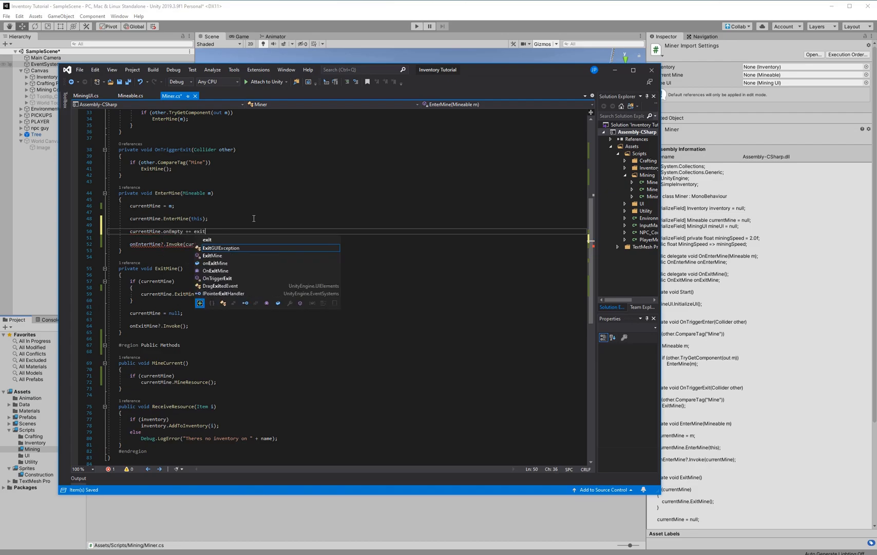
{"action": "key", "text": "Down"}
{"action": "key", "text": "Tab"}
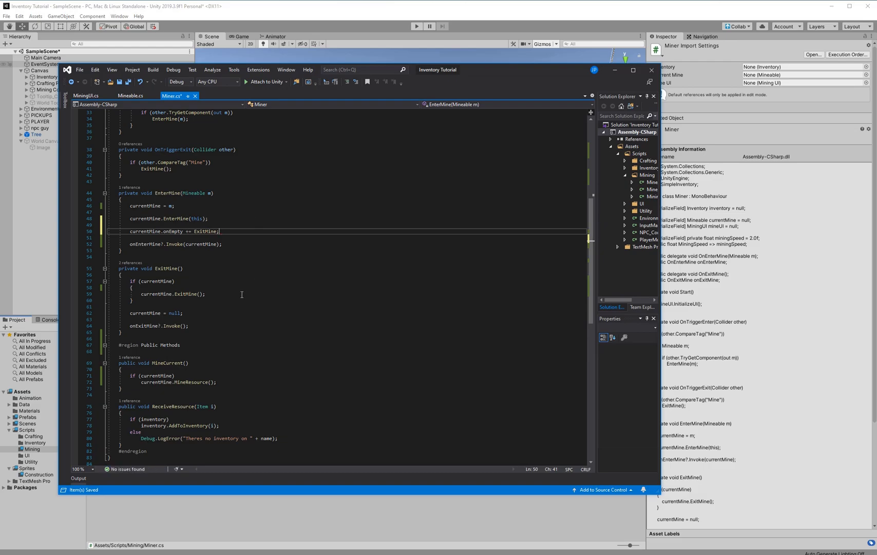
Copy the subscription line into ExitMine's if block above currentMine.ExitMine(), change it to currentMine.onEmpty -= ExitMine; and save the script
{"action": "key", "text": "shift+Home"}
{"action": "key", "text": "ctrl+c"}
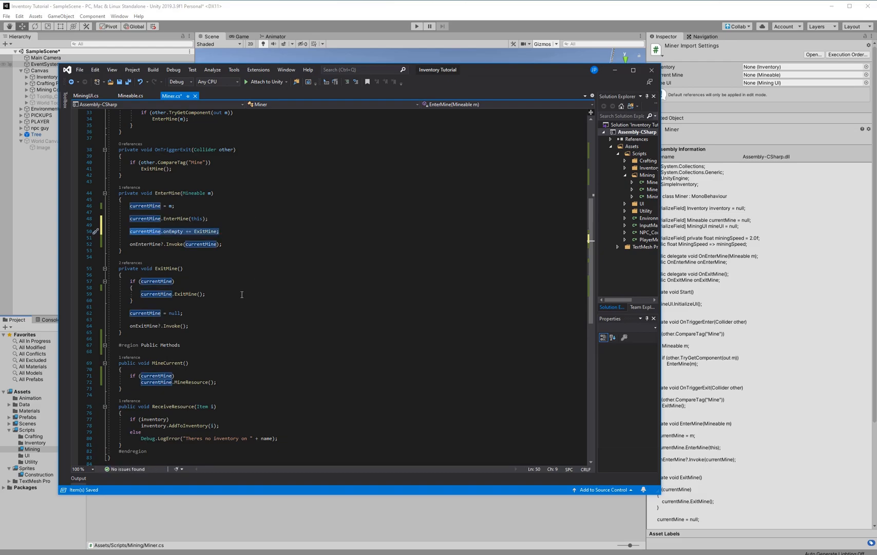
{"action": "left_click", "coordinate": [242, 294]}
{"action": "left_click", "coordinate": [244, 285]}
{"action": "key", "text": "Return"}
{"action": "key", "text": "Return"}
{"action": "key", "text": "Up"}
{"action": "key", "text": "ctrl+v"}
{"action": "key", "text": "Left"}
{"action": "key", "text": "Left"}
{"action": "key", "text": "Left"}
{"action": "key", "text": "Left"}
{"action": "key", "text": "Left"}
{"action": "key", "text": "Left"}
{"action": "key", "text": "Left"}
{"action": "key", "text": "Left"}
{"action": "key", "text": "Left"}
{"action": "key", "text": "Left"}
{"action": "key", "text": "BackSpace"}
{"action": "type", "text": "-"}
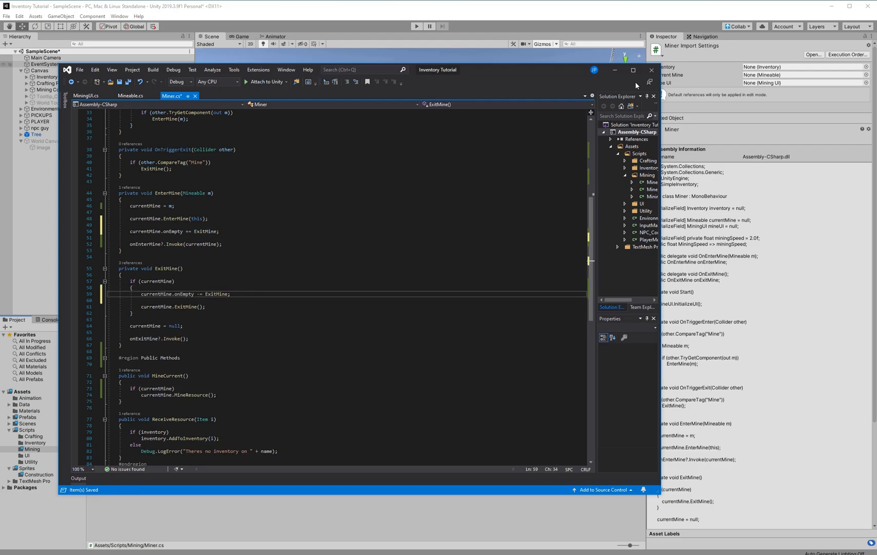
{"action": "key", "text": "ctrl+s"}
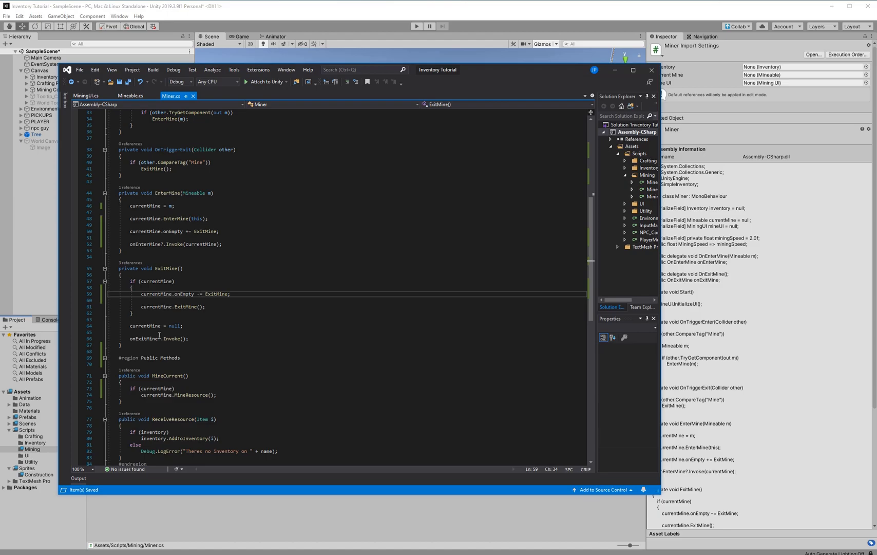
Check MiningUI's ExitMine code, play the scene in Unity with the panels hidden, mine the tree until it is depleted, and stop play mode
{"action": "left_click", "coordinate": [86, 96]}
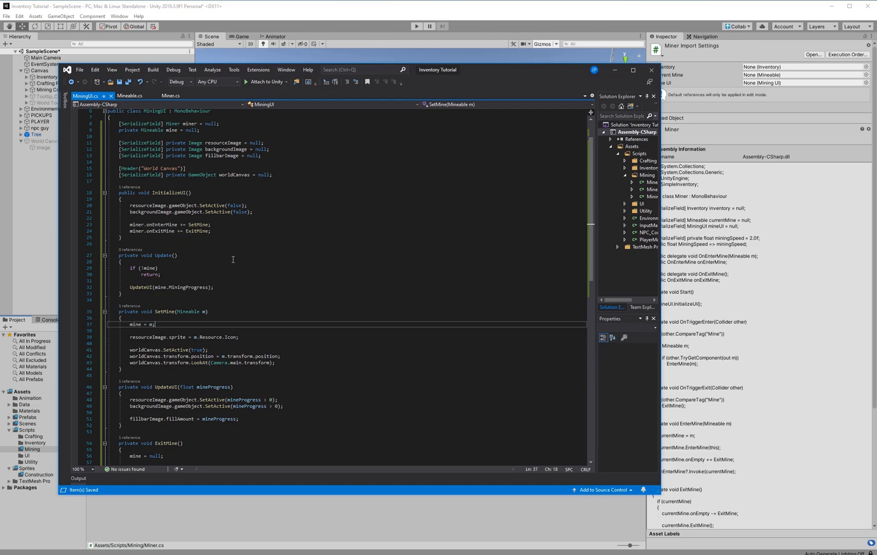
{"action": "scroll", "coordinate": [197, 320], "scroll_direction": "down", "scroll_amount": 4}
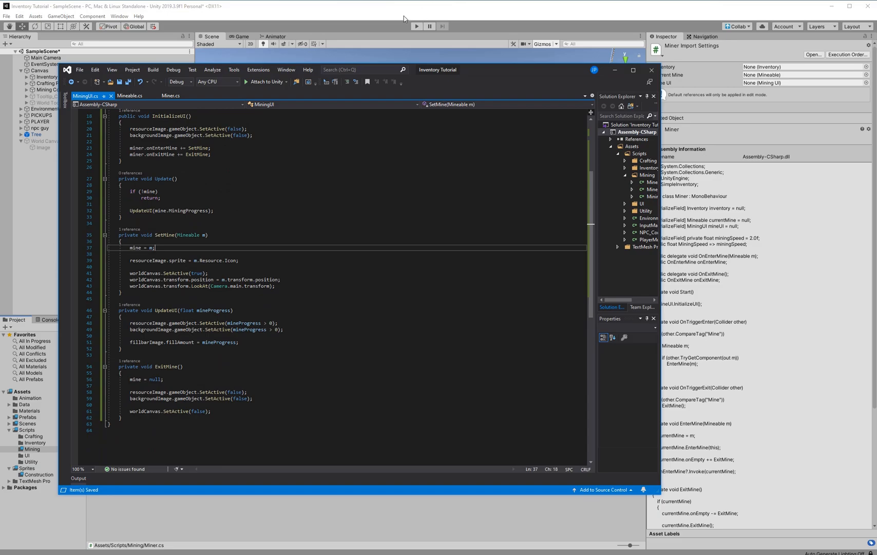
{"action": "left_click", "coordinate": [415, 28]}
{"action": "left_click", "coordinate": [414, 27]}
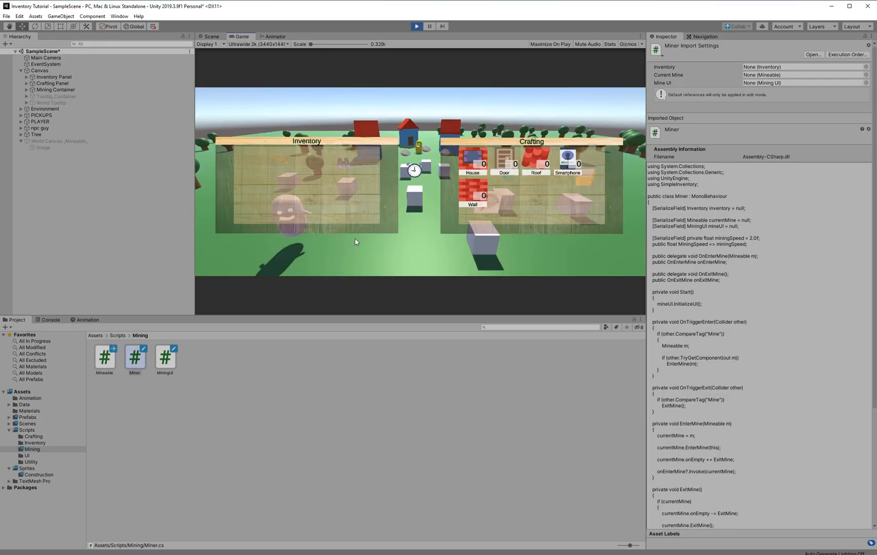
{"action": "key", "text": "i"}
{"action": "scroll", "coordinate": [377, 268], "scroll_direction": "down", "scroll_amount": 3}
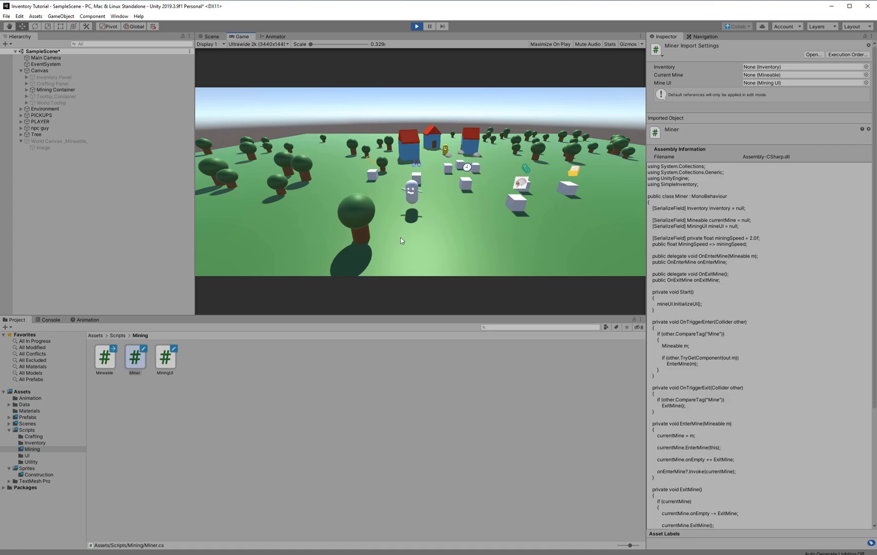
{"action": "left_click", "coordinate": [401, 239]}
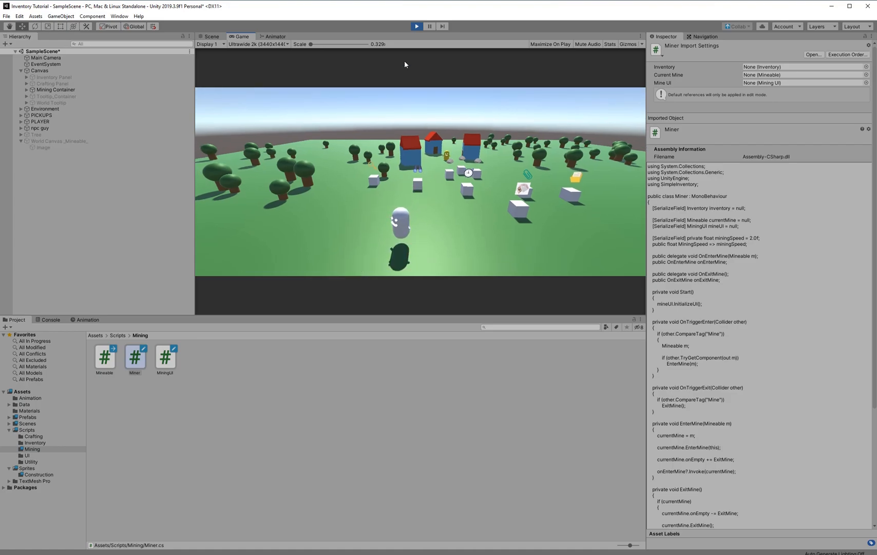
{"action": "left_click", "coordinate": [416, 27]}
Play the scene again with the panels hidden, and mine the tree near the player until it is depleted
{"action": "left_click", "coordinate": [145, 383]}
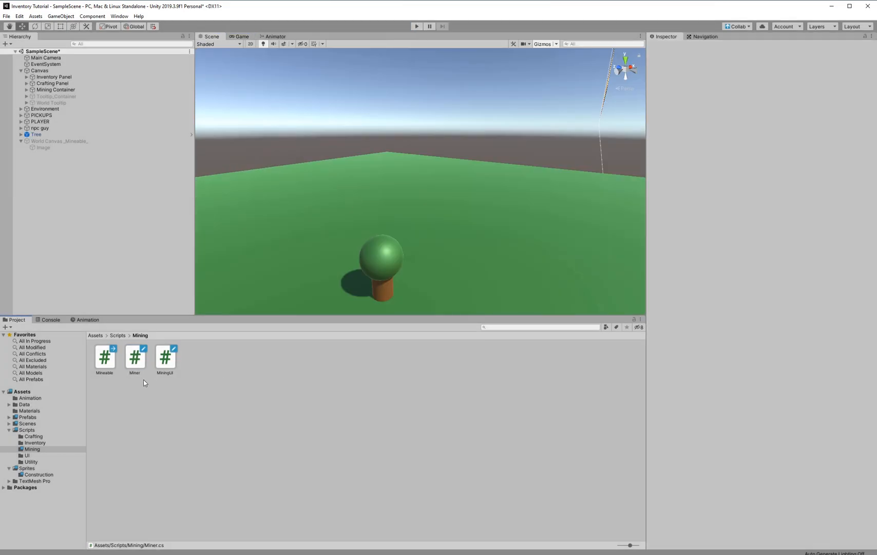
{"action": "left_click", "coordinate": [417, 27]}
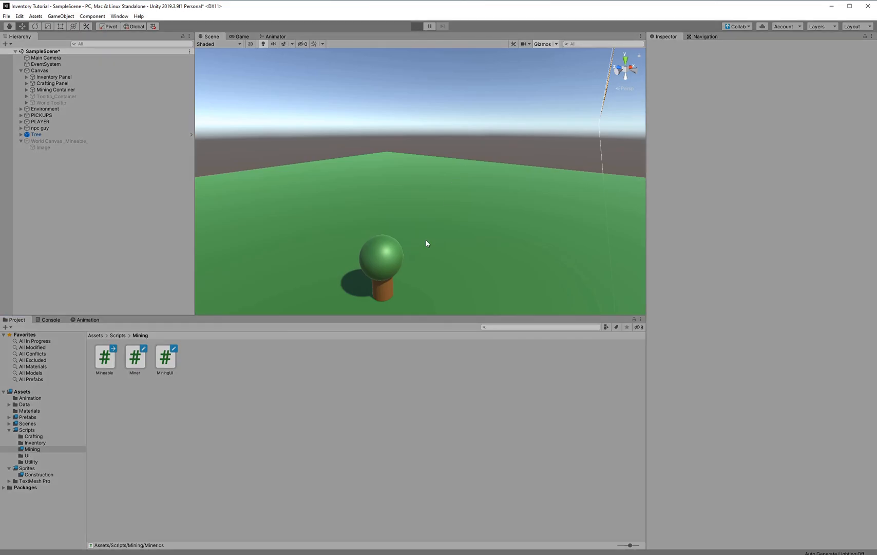
{"action": "key", "text": "i"}
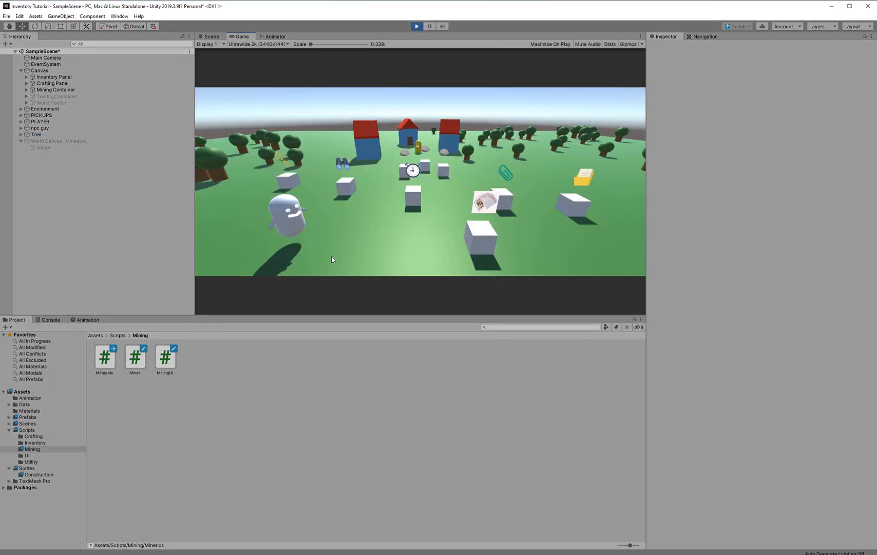
{"action": "scroll", "coordinate": [260, 243], "scroll_direction": "down", "scroll_amount": 5}
{"action": "left_click", "coordinate": [336, 234]}
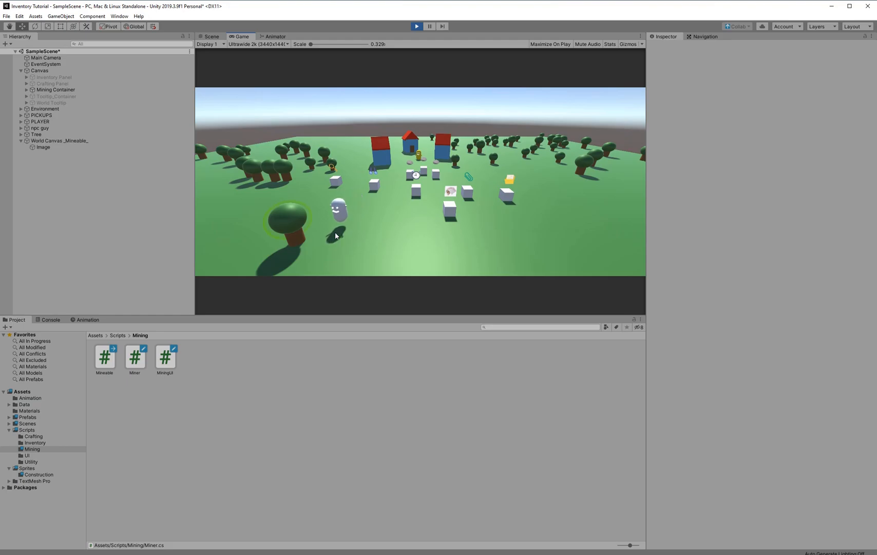
{"action": "left_click", "coordinate": [296, 228]}
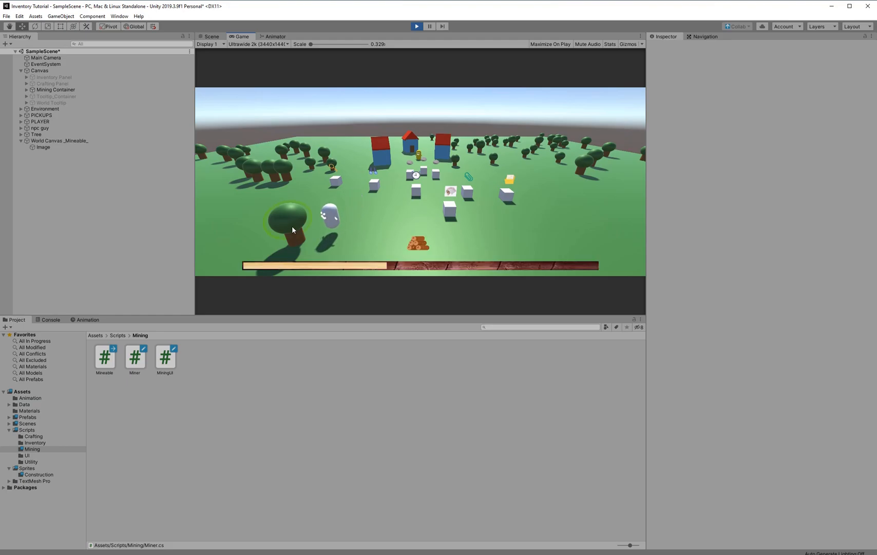
{"action": "left_click", "coordinate": [306, 178]}
{"action": "middle_click_drag", "start_coordinate": [306, 179], "coordinate": [424, 266]}
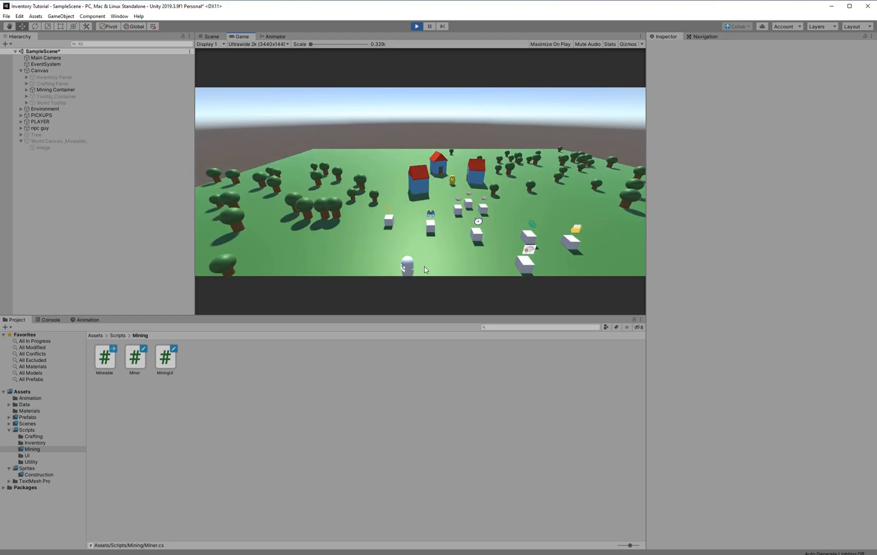
Walk the player over to another tree in the environment to test the mining ring on it
{"action": "left_click", "coordinate": [351, 227]}
{"action": "left_click", "coordinate": [338, 214]}
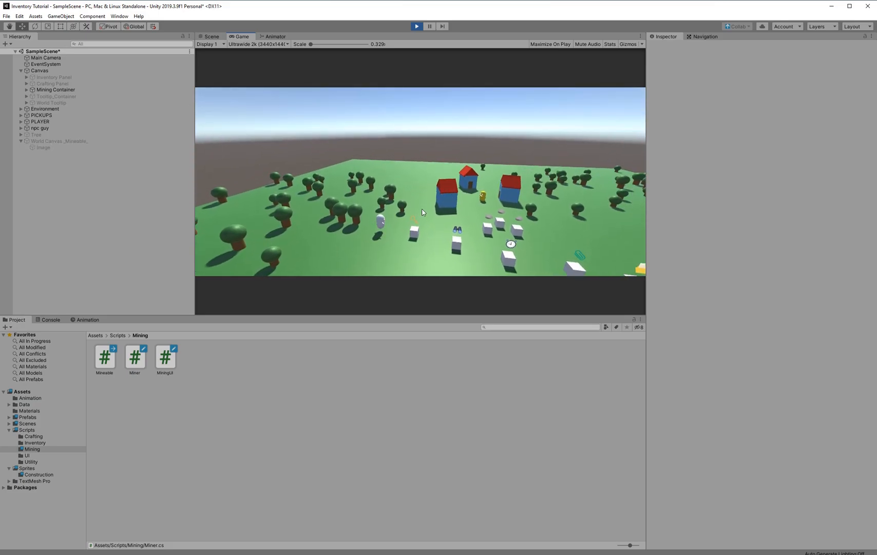
{"action": "left_click", "coordinate": [364, 226]}
{"action": "left_click", "coordinate": [364, 250]}
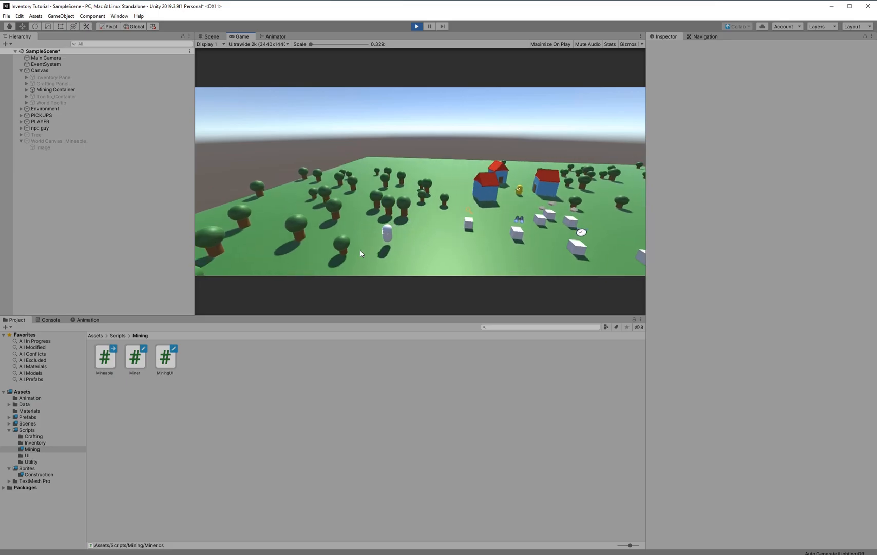
{"action": "left_click", "coordinate": [349, 248]}
{"action": "left_click", "coordinate": [357, 245]}
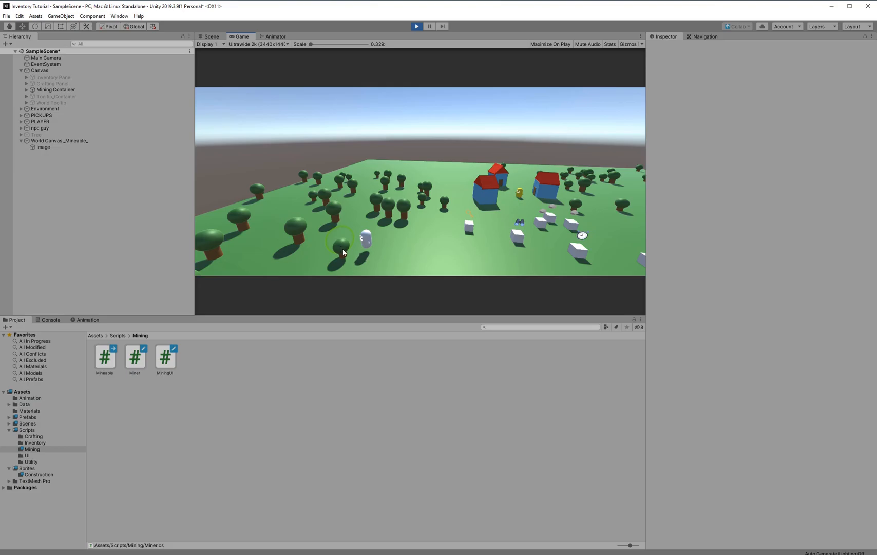
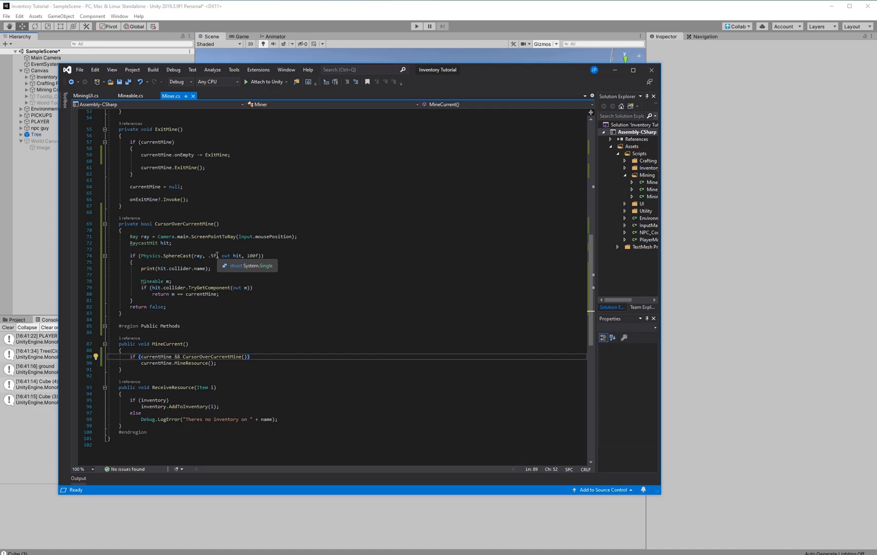
Review the SphereCast arguments in Miner's CursorOverCurrentMine method and its use in MineCurrent
{"action": "left_click_drag", "start_coordinate": [216, 255], "coordinate": [208, 255]}
{"action": "left_click", "coordinate": [274, 256]}
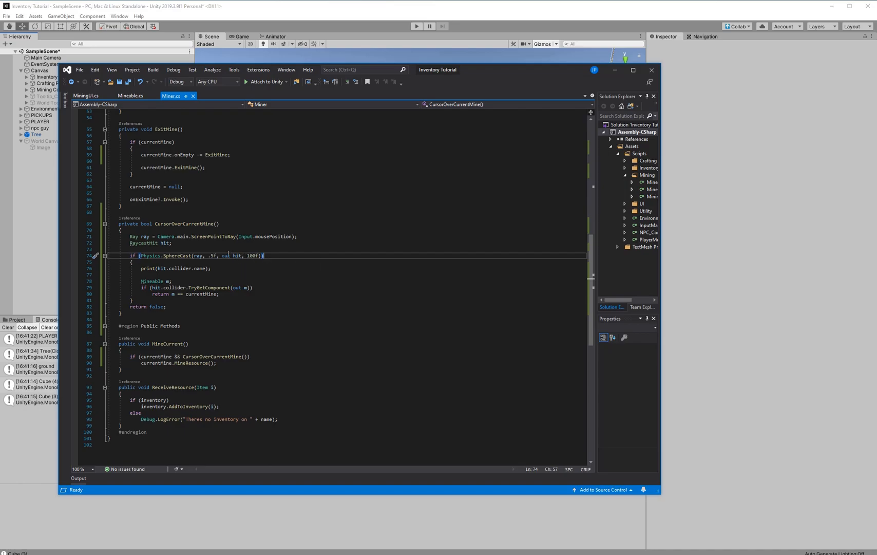
{"action": "mouse_move", "coordinate": [253, 257]}
{"action": "scroll", "coordinate": [175, 277], "scroll_direction": "down", "scroll_amount": 1}
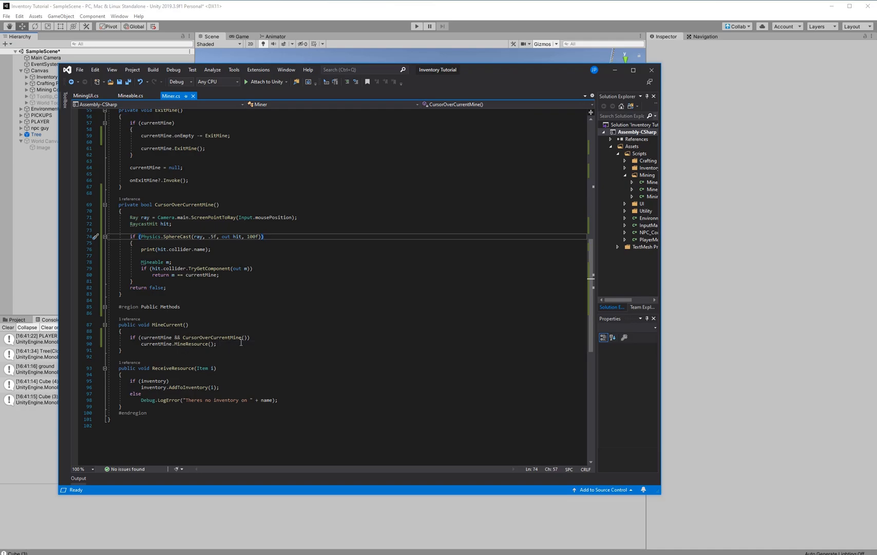
Switch to Unity, select PLAYER, and frame it in the scene to inspect its colliders
{"action": "left_click", "coordinate": [774, 217]}
{"action": "left_click", "coordinate": [92, 122]}
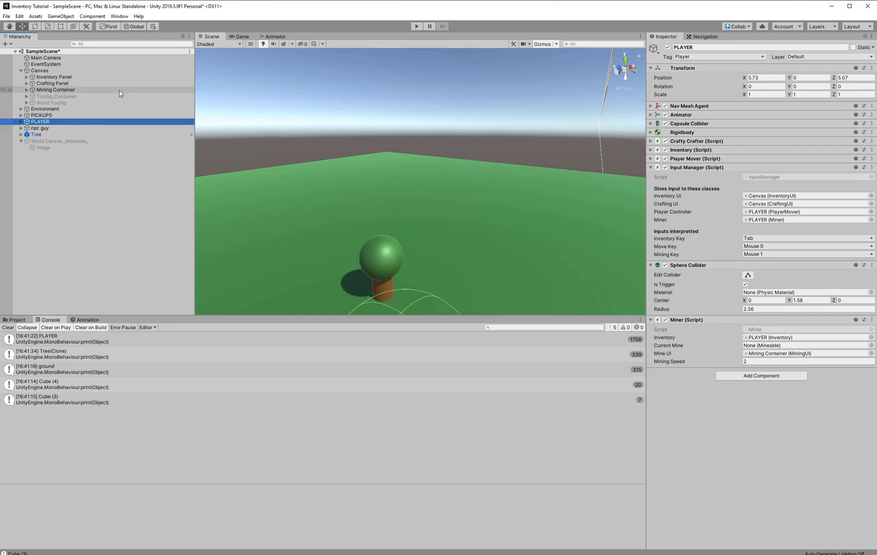
{"action": "left_click", "coordinate": [57, 115]}
{"action": "double_click", "coordinate": [72, 121]}
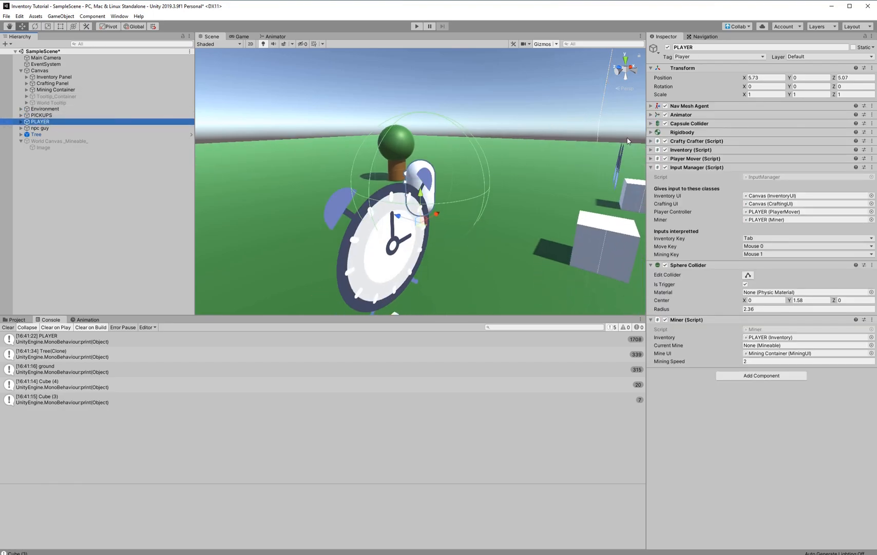
Play the scene with the inventory and crafting panels hidden, and walk the player past the nearby tree to check the mining ring
{"action": "middle_click_drag", "start_coordinate": [623, 139], "coordinate": [577, 200]}
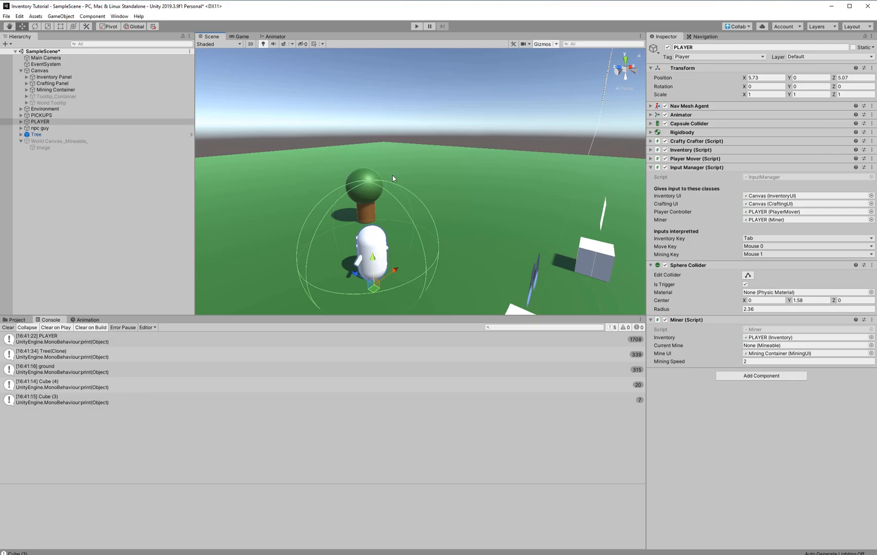
{"action": "scroll", "coordinate": [395, 184], "scroll_direction": "up", "scroll_amount": 3}
{"action": "left_click_drag", "start_coordinate": [405, 188], "coordinate": [401, 87], "text": "alt"}
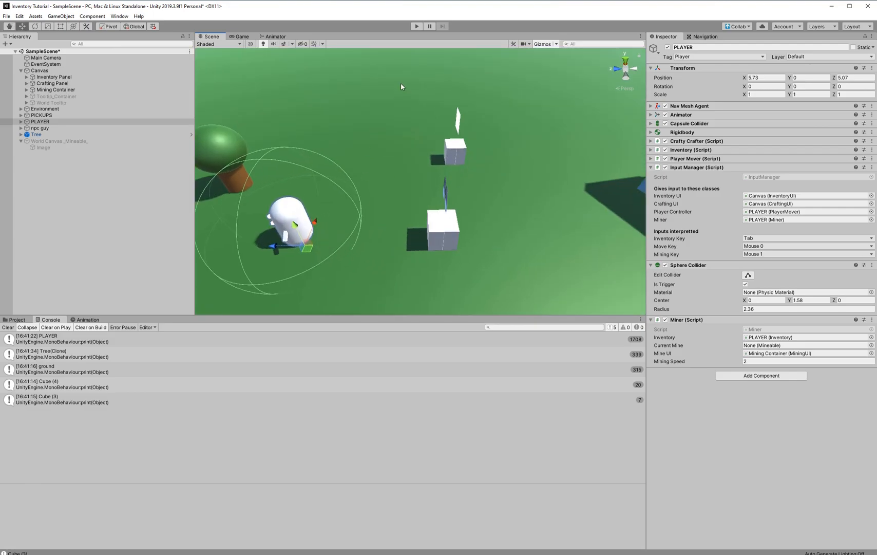
{"action": "left_click", "coordinate": [416, 26]}
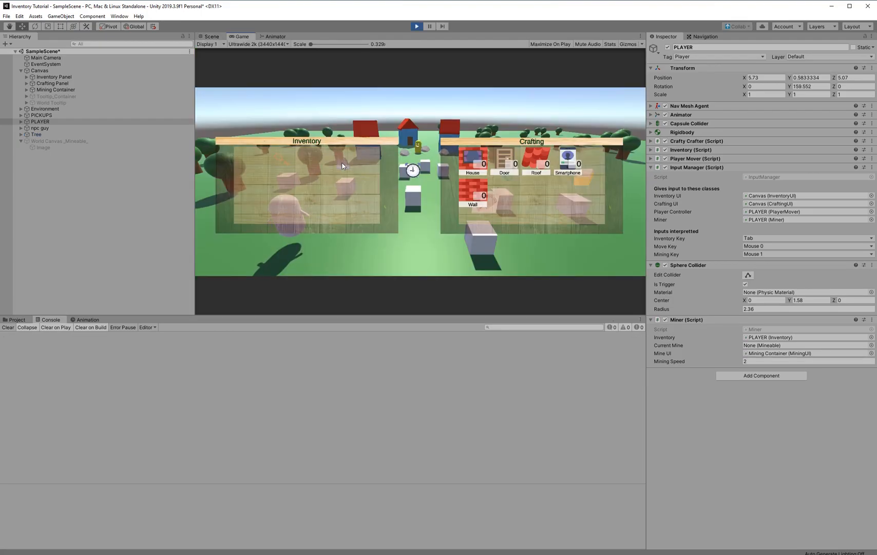
{"action": "key", "text": "Tab"}
{"action": "left_click", "coordinate": [416, 201]}
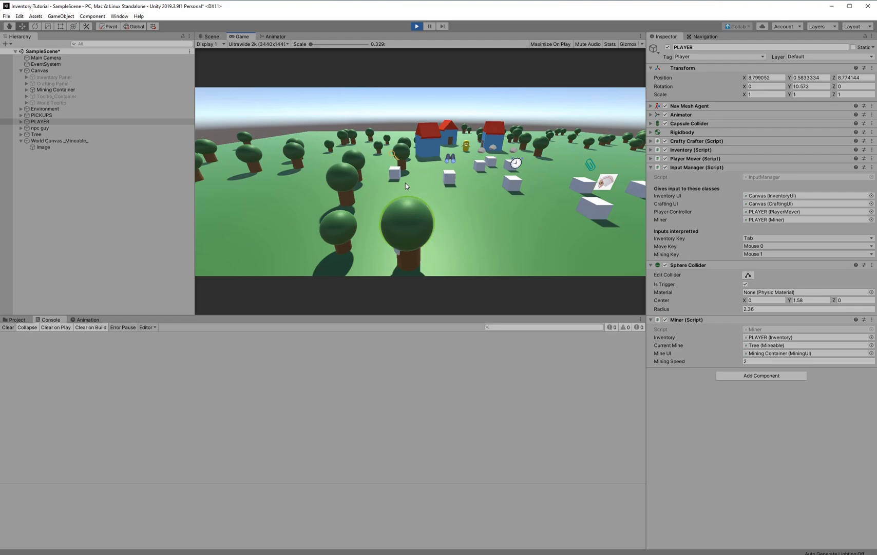
{"action": "middle_click_drag", "start_coordinate": [423, 180], "coordinate": [362, 248]}
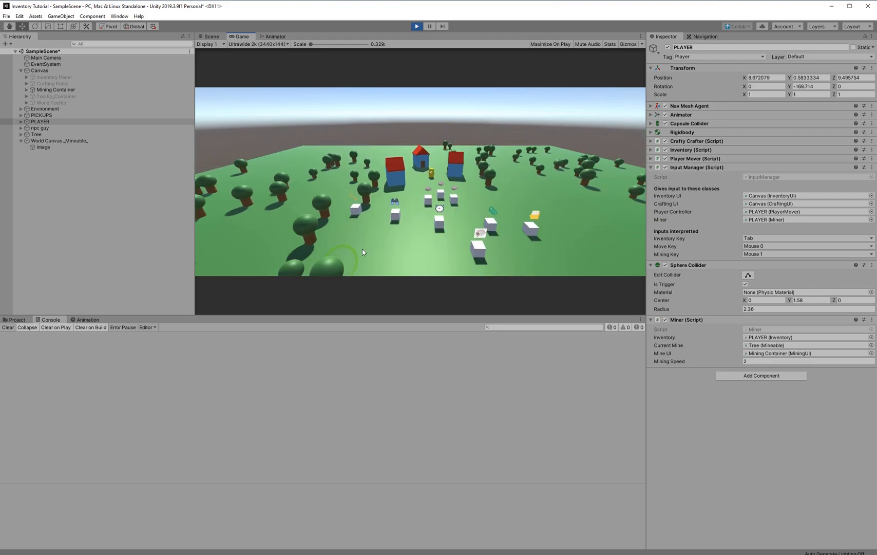
Walk the player back beside the Tree object and mine it until it is depleted
{"action": "left_click", "coordinate": [332, 234]}
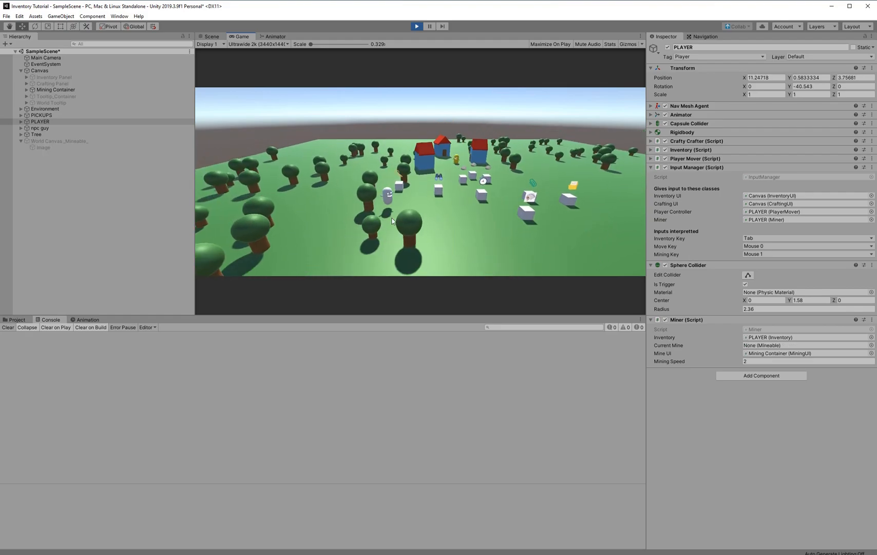
{"action": "left_click", "coordinate": [418, 237]}
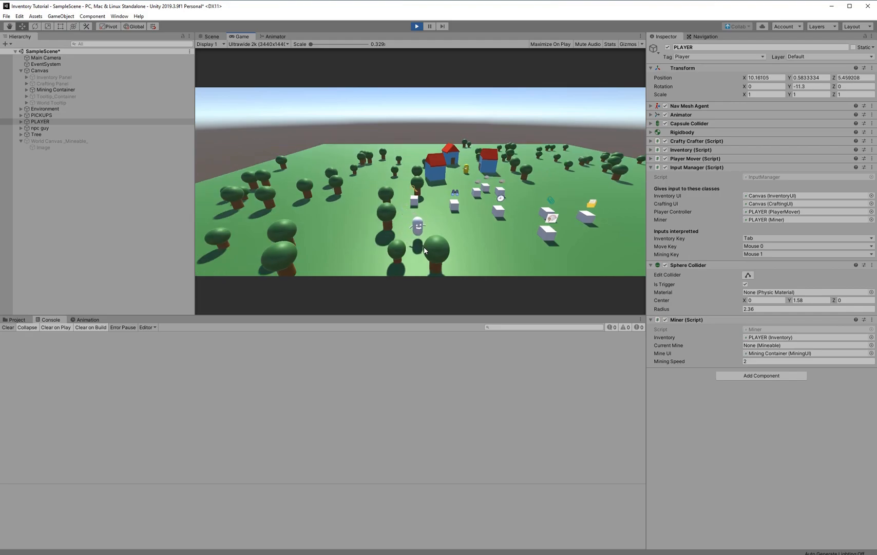
{"action": "left_click", "coordinate": [421, 254]}
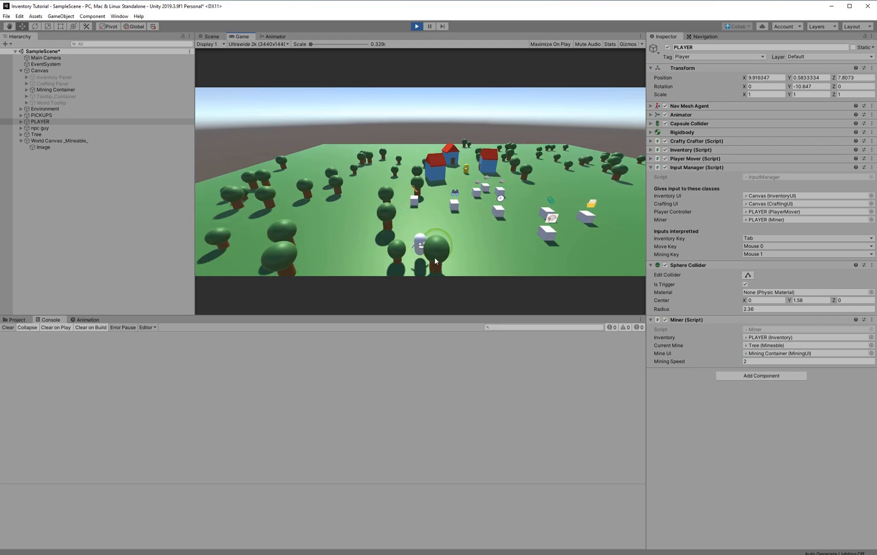
{"action": "right_click", "coordinate": [435, 261]}
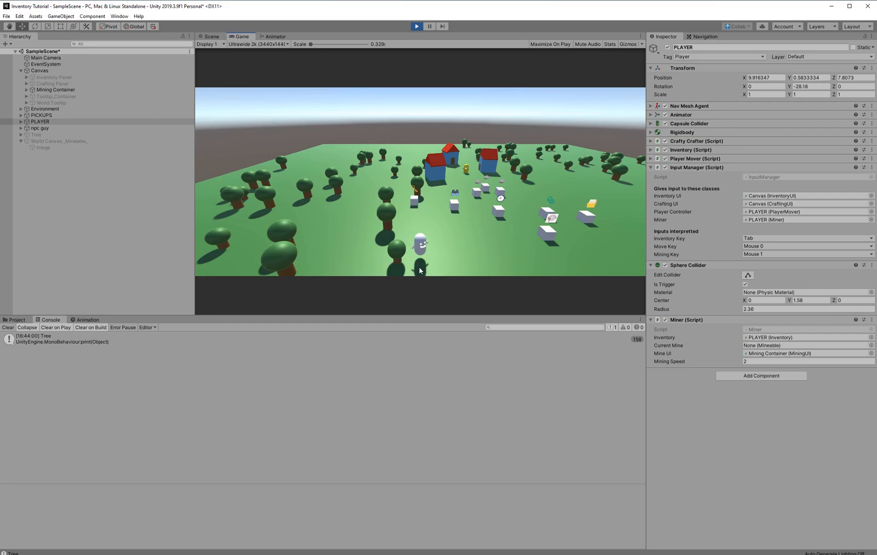
Walk the player to the cluster of trees and try to mine the closest one
{"action": "left_click", "coordinate": [327, 260]}
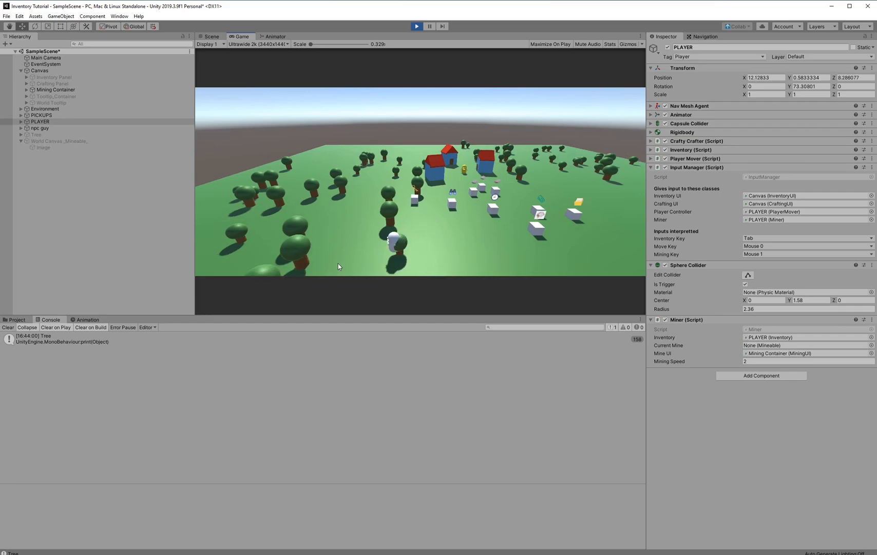
{"action": "left_click", "coordinate": [325, 224]}
{"action": "right_click", "coordinate": [325, 222]}
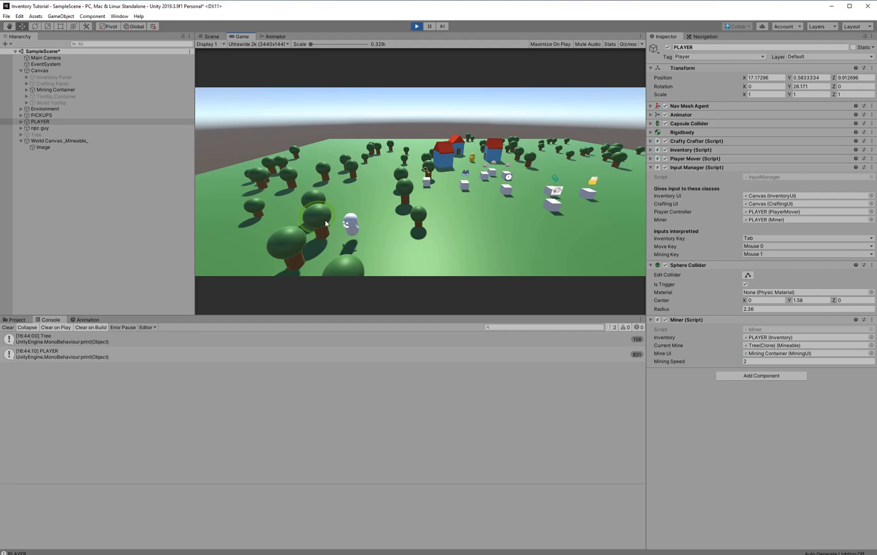
Set PLAYER's layer to Ignore Raycast for this object only, leaving its children out
{"action": "left_click", "coordinate": [212, 36]}
{"action": "key", "text": "f"}
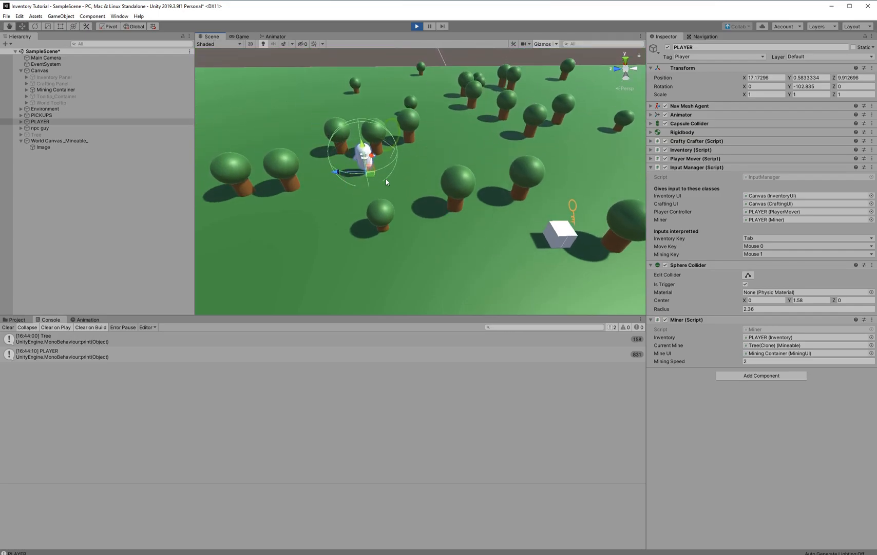
{"action": "left_click", "coordinate": [822, 56]}
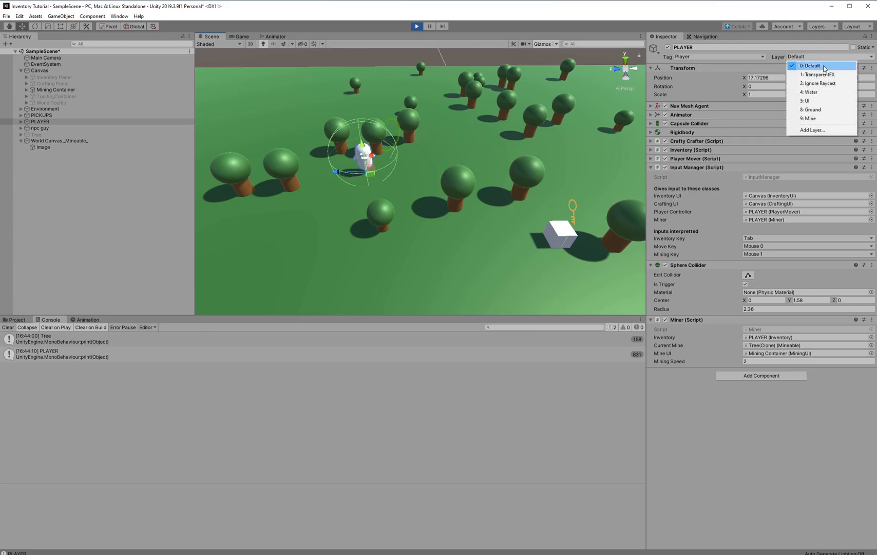
{"action": "left_click", "coordinate": [824, 88]}
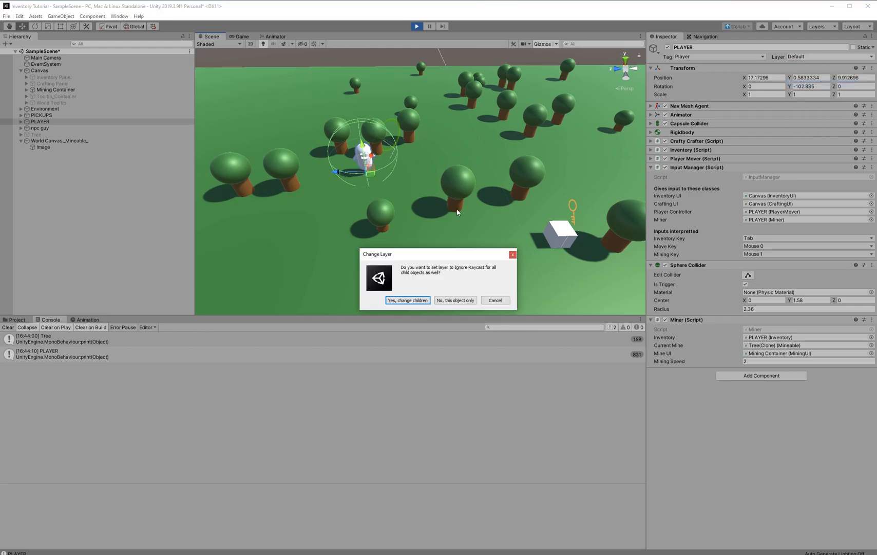
{"action": "left_click", "coordinate": [444, 301]}
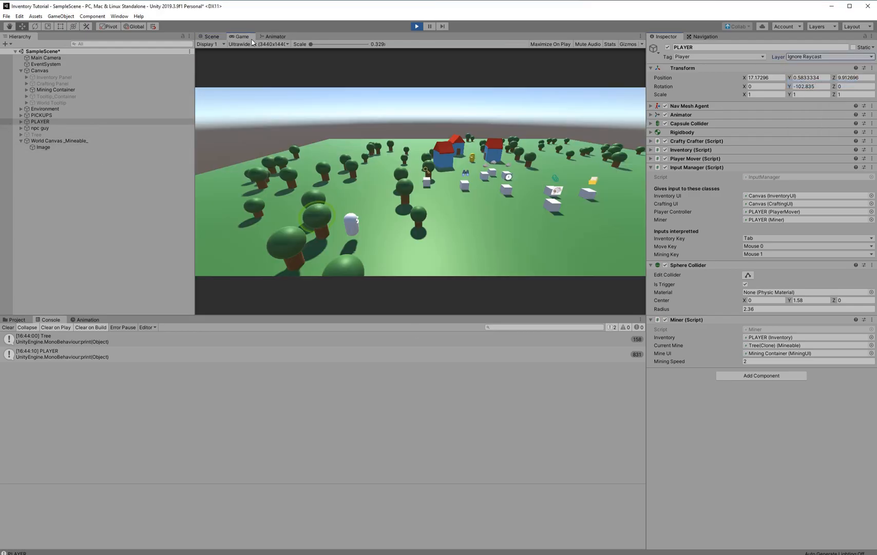
Test mining in the running game on the highlighted tree, and walk over to mine the bush nearby
{"action": "right_click", "coordinate": [322, 224]}
{"action": "left_click", "coordinate": [419, 253]}
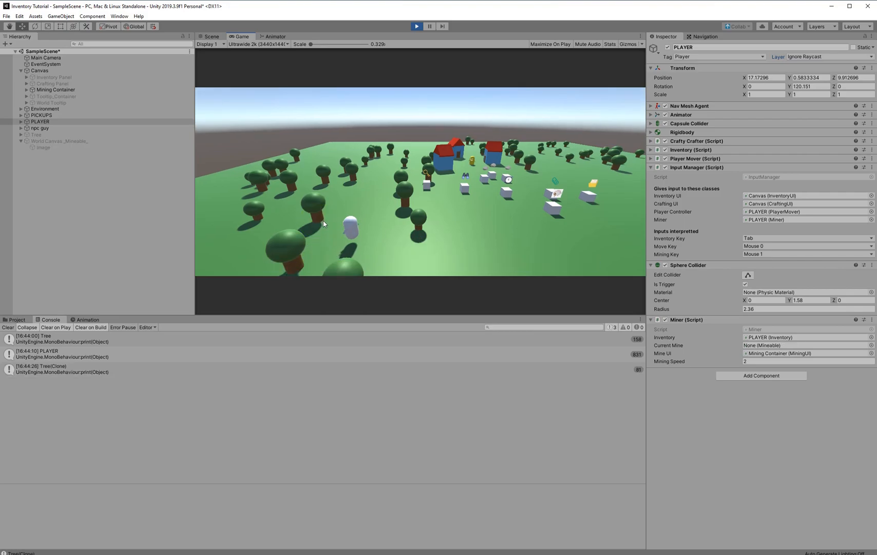
{"action": "right_click", "coordinate": [418, 212]}
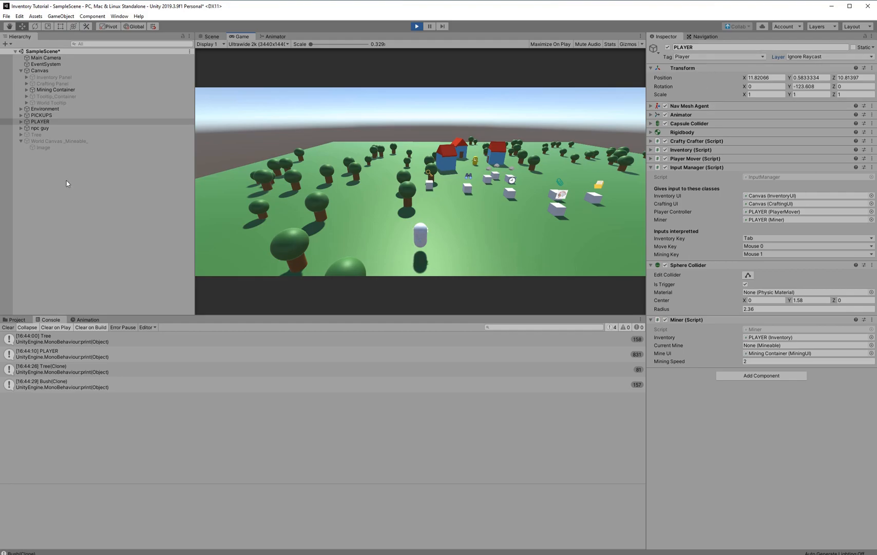
Add a layer named Player as User Layer 10 and assign it to the PLAYER object only, without its children
{"action": "left_click", "coordinate": [799, 58]}
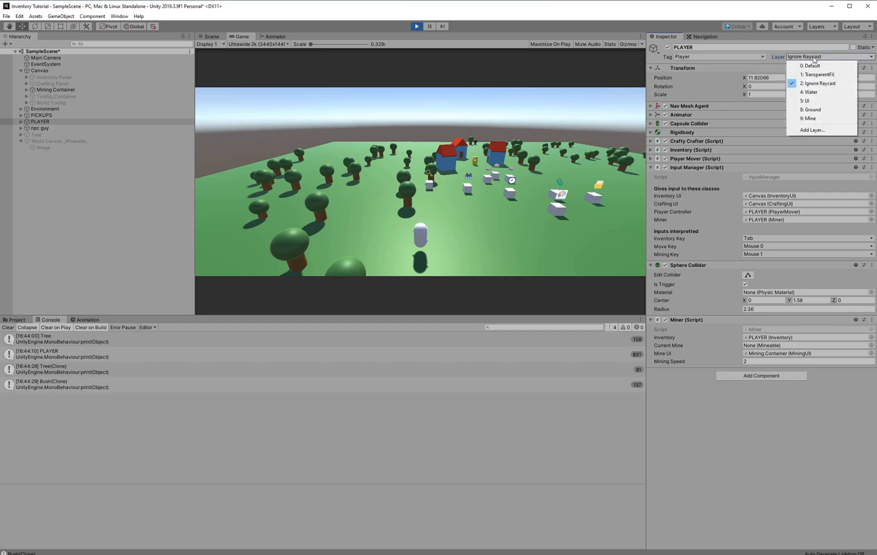
{"action": "left_click", "coordinate": [829, 130]}
{"action": "left_click", "coordinate": [762, 173]}
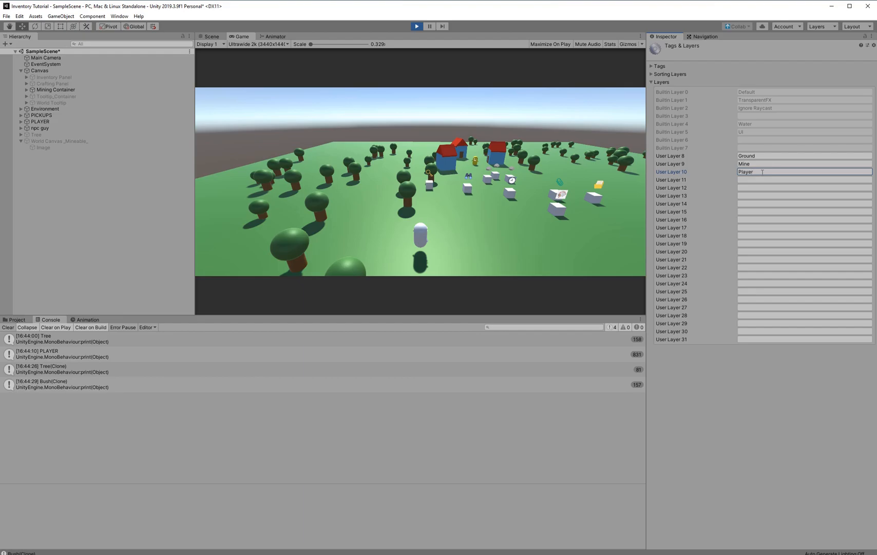
{"action": "left_click", "coordinate": [116, 122]}
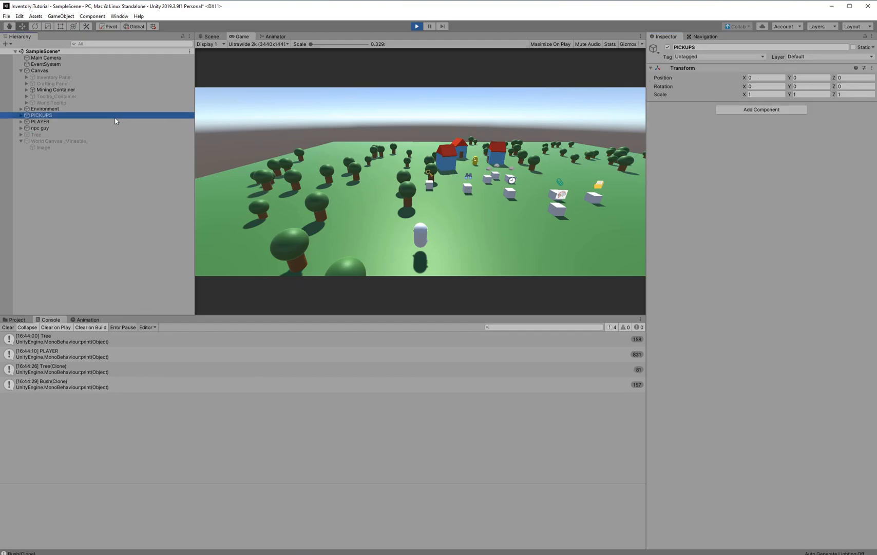
{"action": "left_click", "coordinate": [830, 56]}
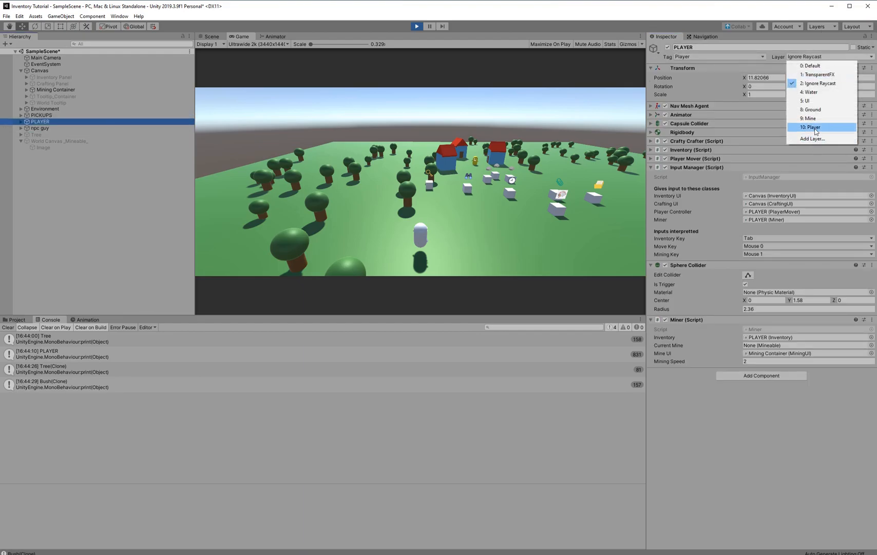
{"action": "left_click", "coordinate": [816, 128]}
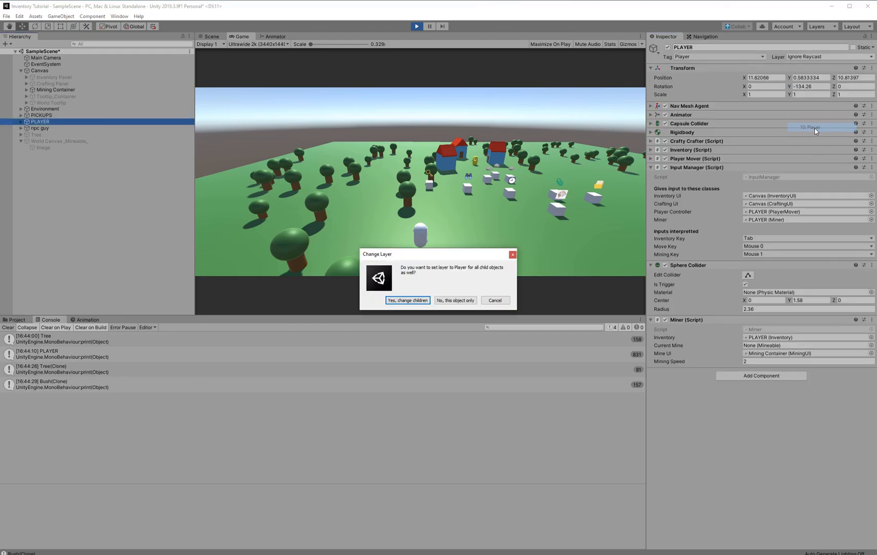
{"action": "left_click", "coordinate": [463, 303]}
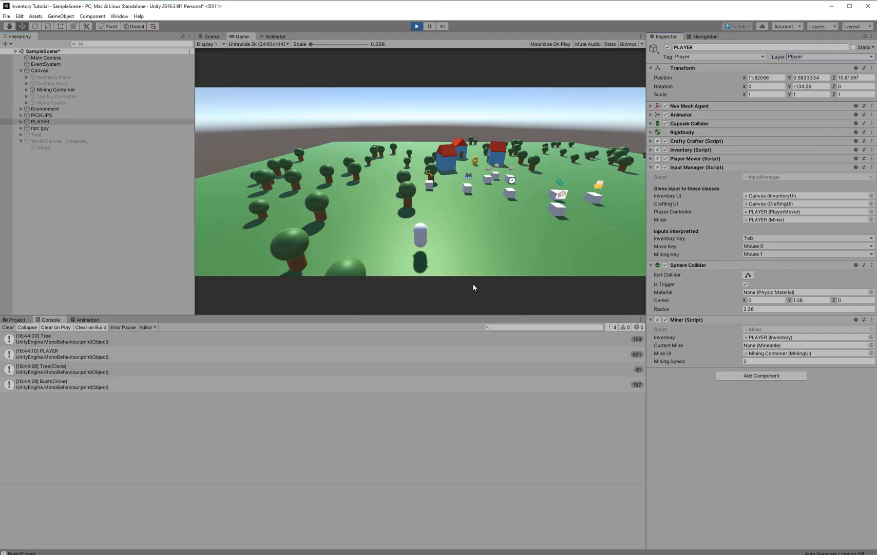
Create an empty GameObject with a reset transform and make it a child of PLAYER
{"action": "left_click", "coordinate": [94, 206]}
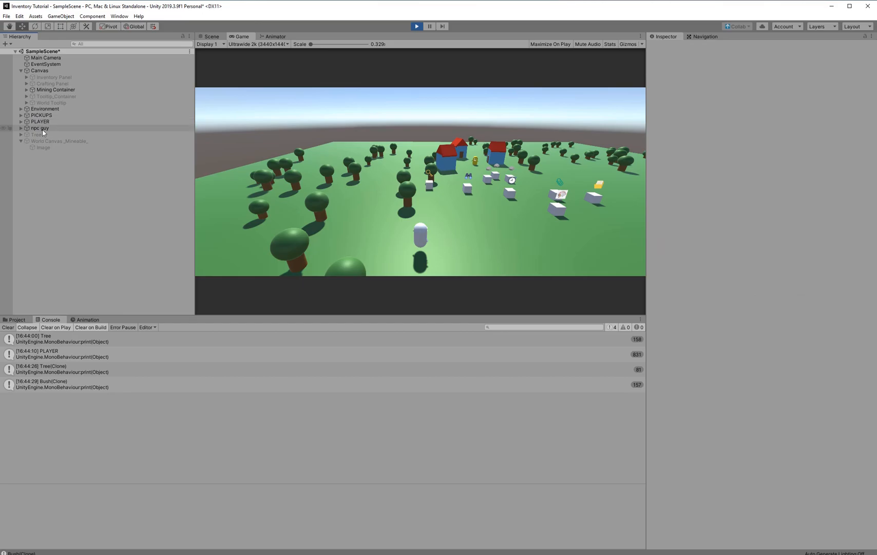
{"action": "right_click", "coordinate": [64, 171]}
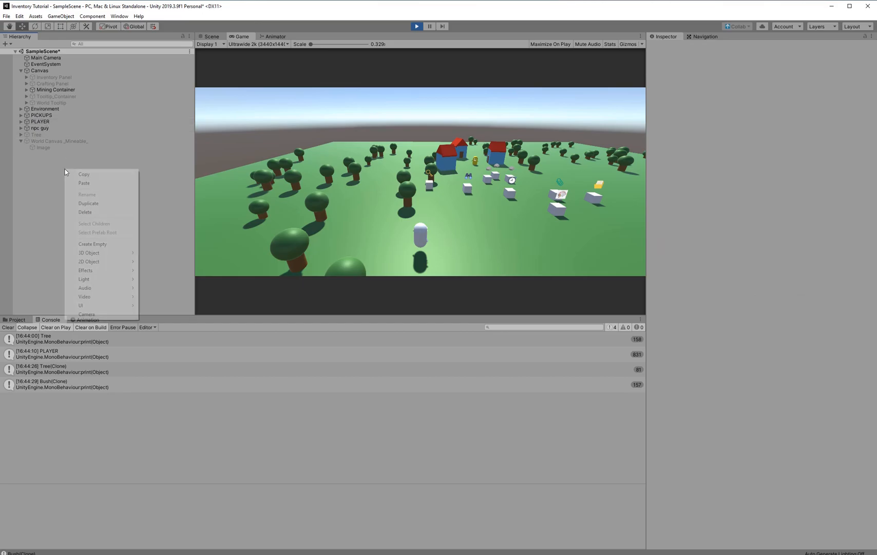
{"action": "left_click", "coordinate": [110, 243]}
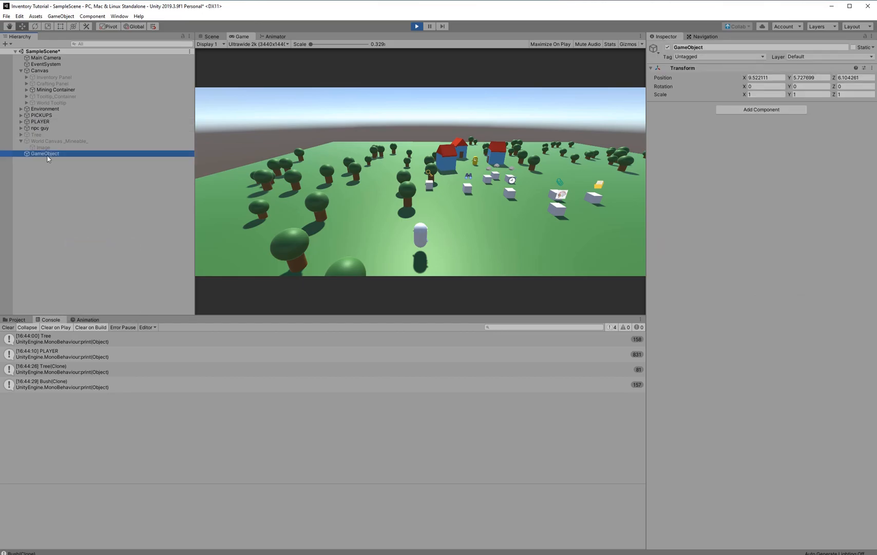
{"action": "right_click", "coordinate": [698, 69]}
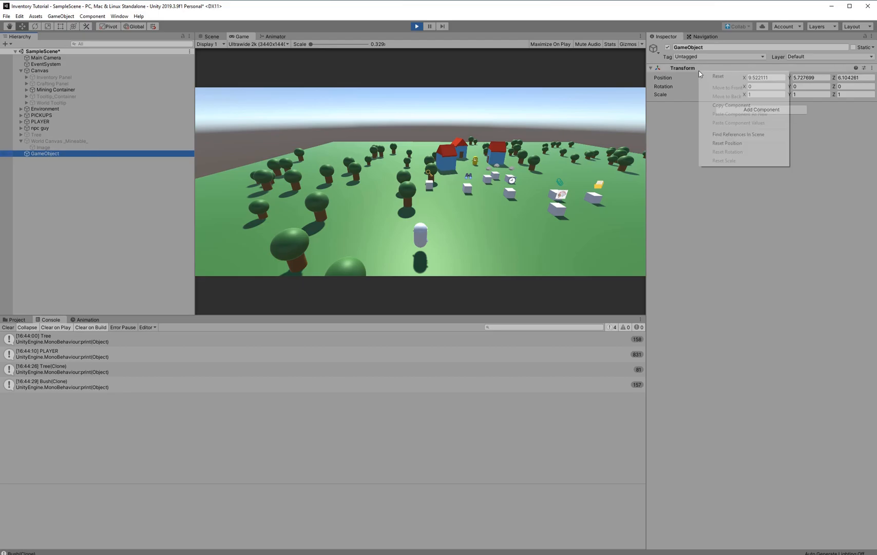
{"action": "left_click", "coordinate": [708, 77]}
{"action": "left_click", "coordinate": [52, 157]}
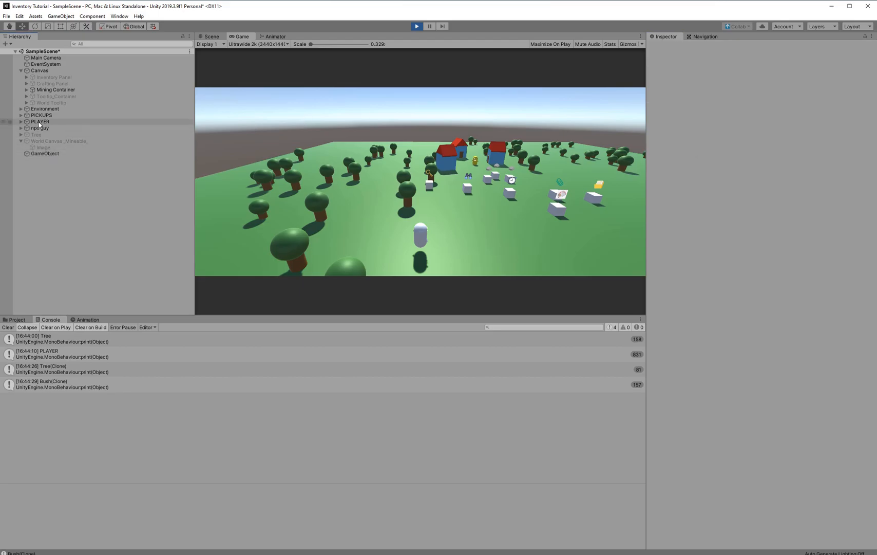
{"action": "left_click", "coordinate": [40, 122]}
{"action": "left_click_drag", "start_coordinate": [53, 156], "coordinate": [41, 121]}
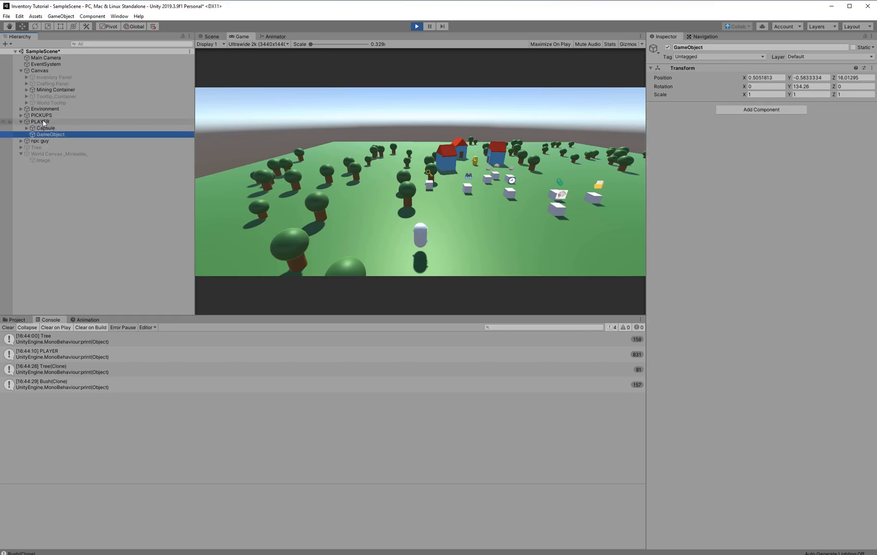
Copy PLAYER's Sphere Collider component and disable the original on PLAYER
{"action": "left_click", "coordinate": [41, 122]}
{"action": "left_click_drag", "start_coordinate": [693, 267], "coordinate": [44, 134]}
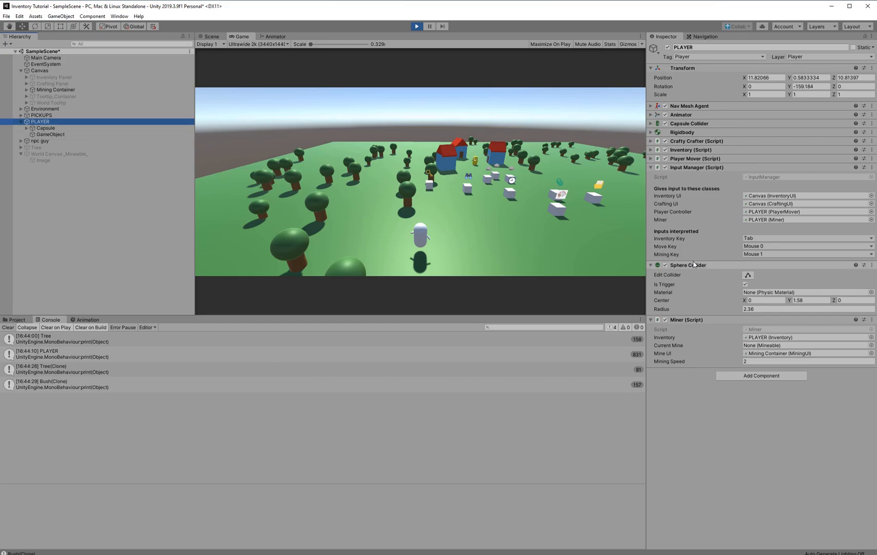
{"action": "right_click", "coordinate": [693, 265]}
{"action": "left_click", "coordinate": [738, 323]}
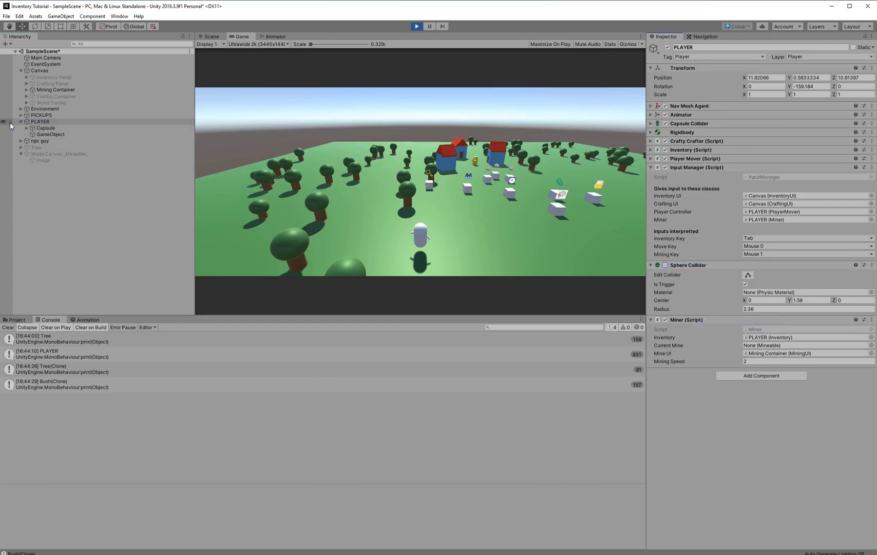
{"action": "left_click", "coordinate": [75, 140]}
Set the layer of PLAYER's child GameObject to Ignore Raycast
{"action": "left_click", "coordinate": [51, 134]}
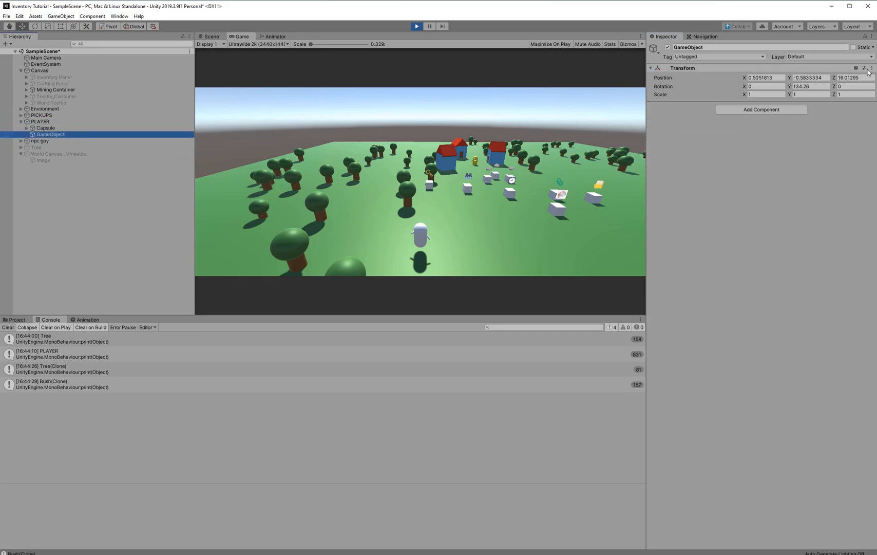
{"action": "left_click", "coordinate": [820, 56]}
{"action": "left_click", "coordinate": [824, 84]}
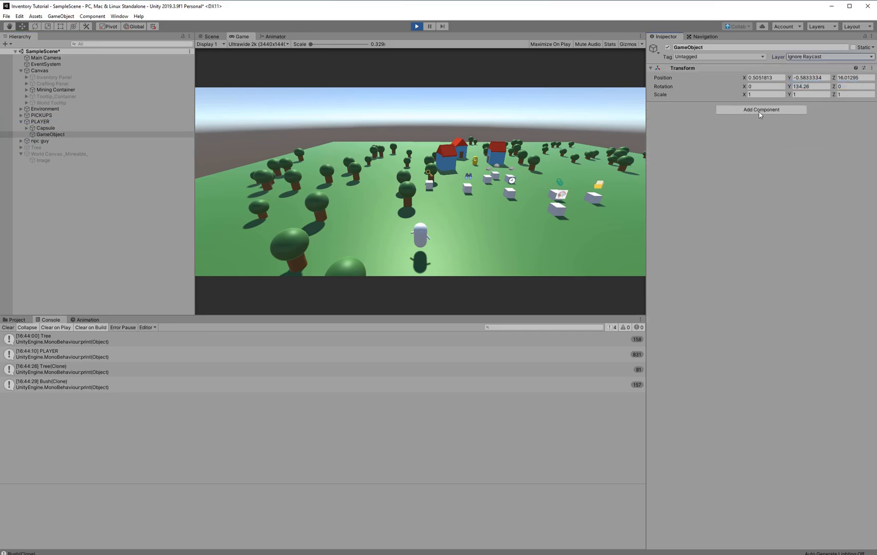
Add a Sphere Collider to PLAYER's child GameObject and paste the copied collider values into it
{"action": "left_click", "coordinate": [762, 111]}
{"action": "type", "text": "sphere"}
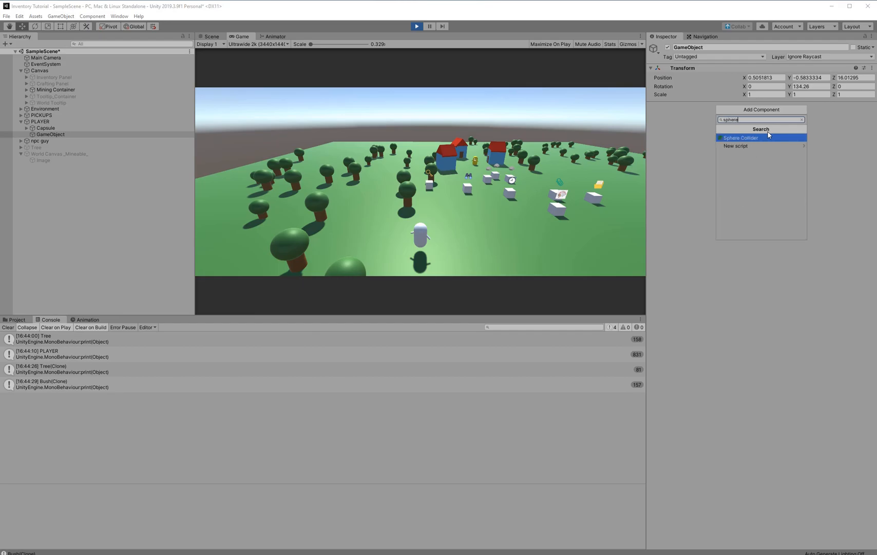
{"action": "left_click", "coordinate": [769, 137]}
{"action": "right_click", "coordinate": [706, 105]}
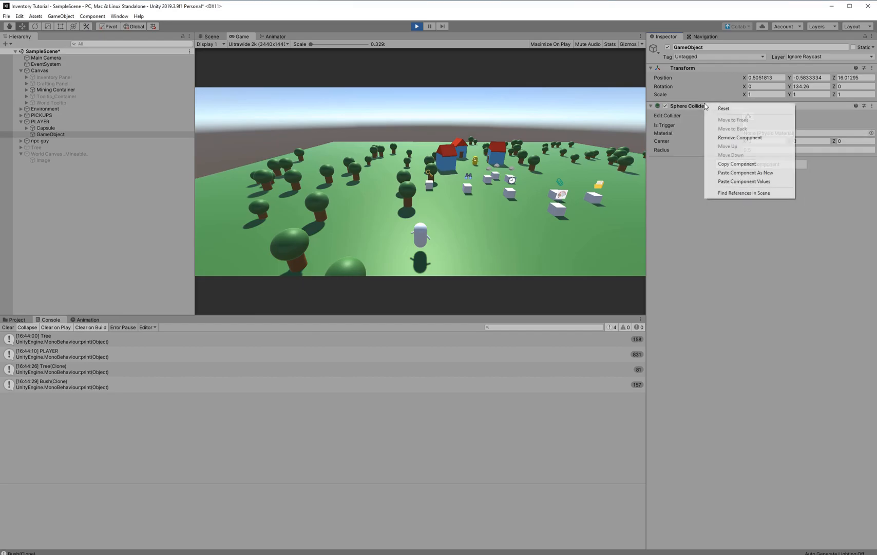
{"action": "left_click", "coordinate": [761, 181]}
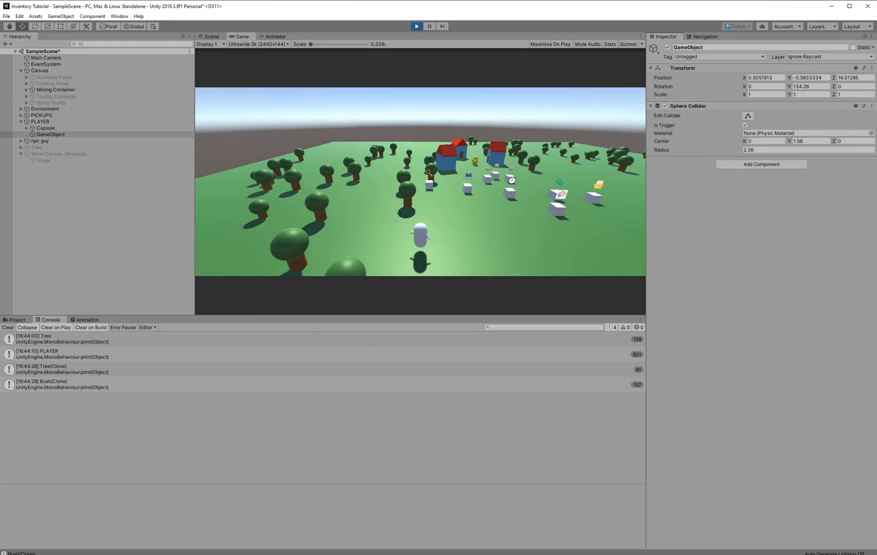
Reset the transform of PLAYER's child GameObject so its collider is centred on the player in the scene
{"action": "left_click", "coordinate": [212, 36]}
{"action": "left_click", "coordinate": [72, 122]}
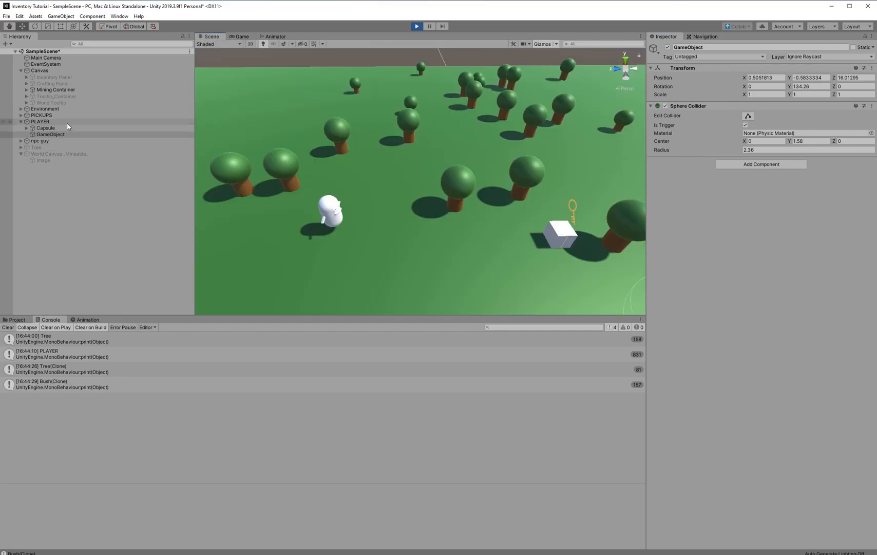
{"action": "left_click", "coordinate": [67, 134]}
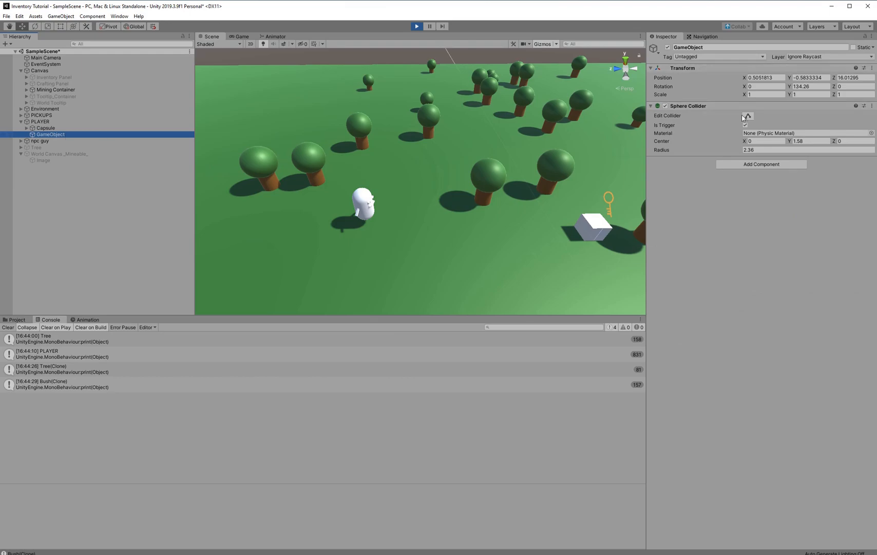
{"action": "scroll", "coordinate": [353, 218], "scroll_direction": "up", "scroll_amount": 5}
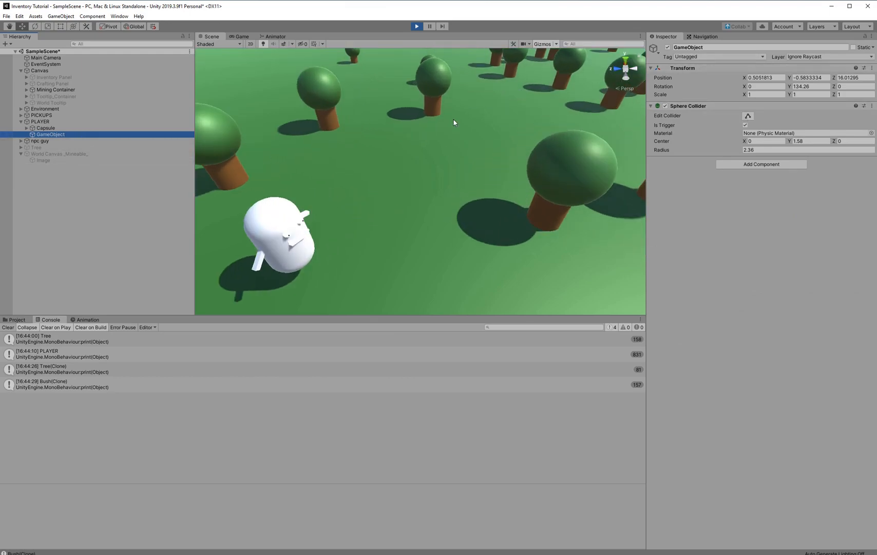
{"action": "right_click", "coordinate": [702, 69]}
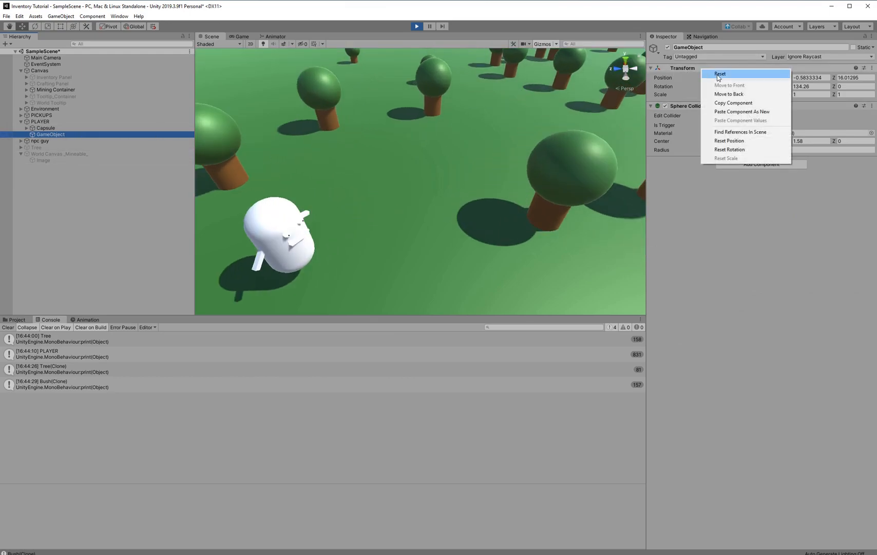
{"action": "left_click", "coordinate": [711, 74]}
{"action": "key", "text": "f"}
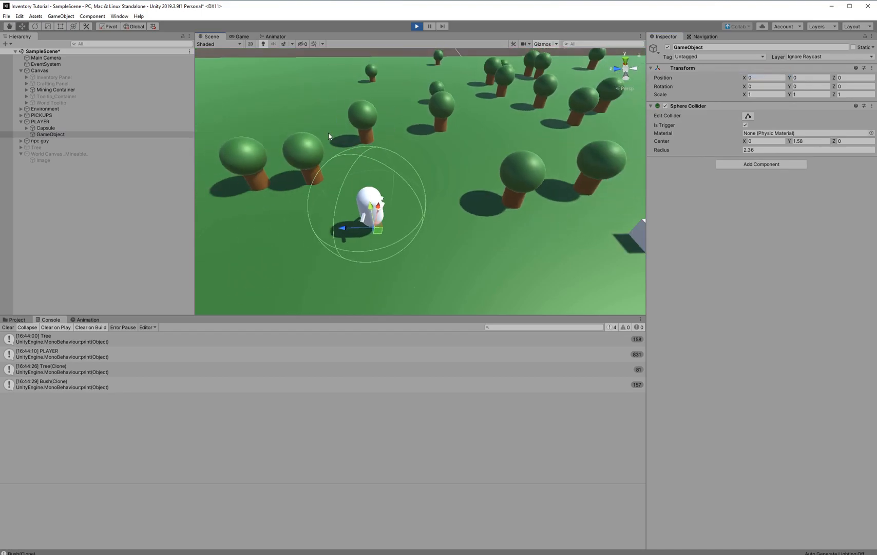
Remove the disabled Sphere Collider component from PLAYER, keeping only the one on its child GameObject
{"action": "left_click", "coordinate": [98, 124]}
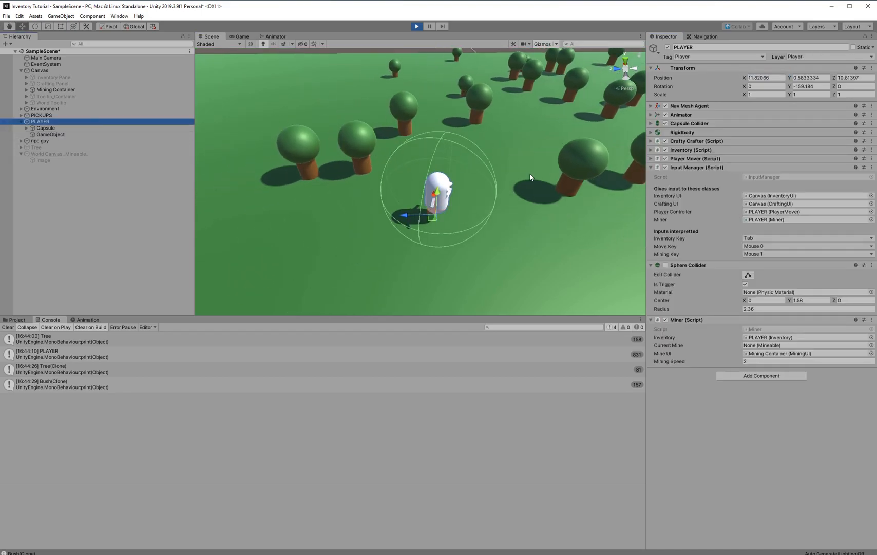
{"action": "right_click", "coordinate": [716, 265]}
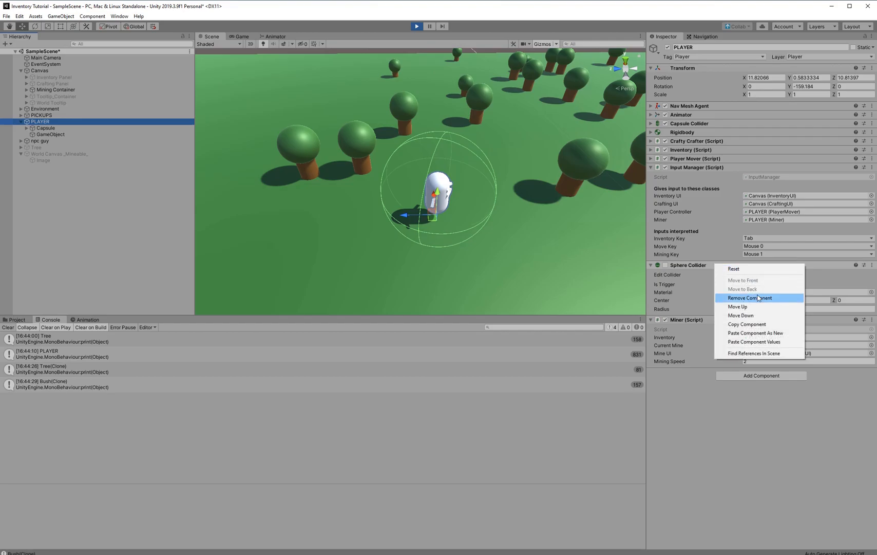
{"action": "left_click", "coordinate": [750, 298]}
{"action": "left_click", "coordinate": [37, 124]}
{"action": "middle_click_drag", "start_coordinate": [611, 210], "coordinate": [464, 237]}
{"action": "left_click", "coordinate": [474, 211]}
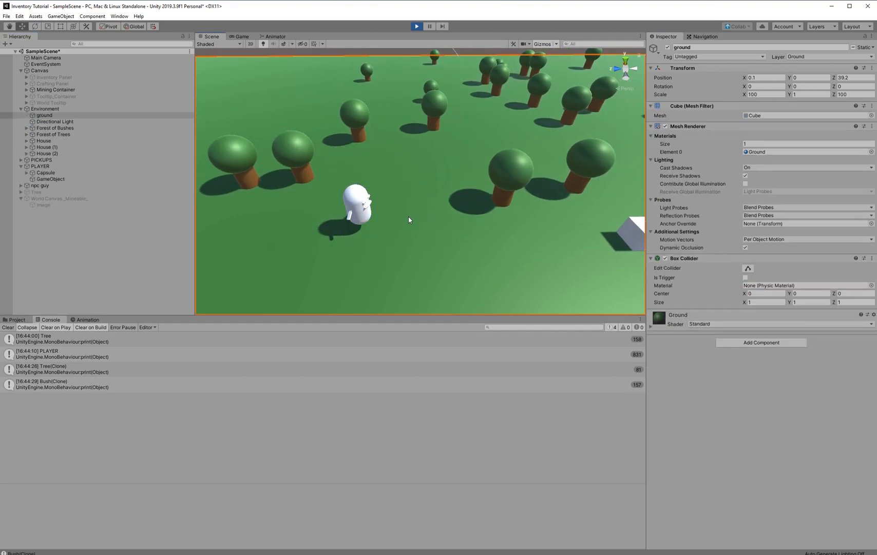
Playtest mining a tree with the player standing beside it, while inspecting Current Mine in PLAYER's Miner component
{"action": "left_click", "coordinate": [240, 37]}
{"action": "key", "text": "w"}
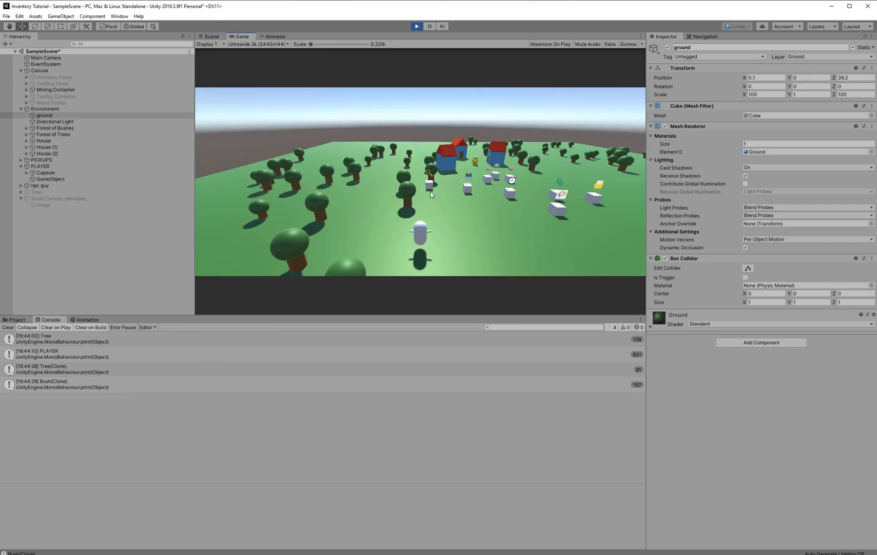
{"action": "scroll", "coordinate": [430, 193], "scroll_direction": "down", "scroll_amount": 3}
{"action": "key", "text": "w"}
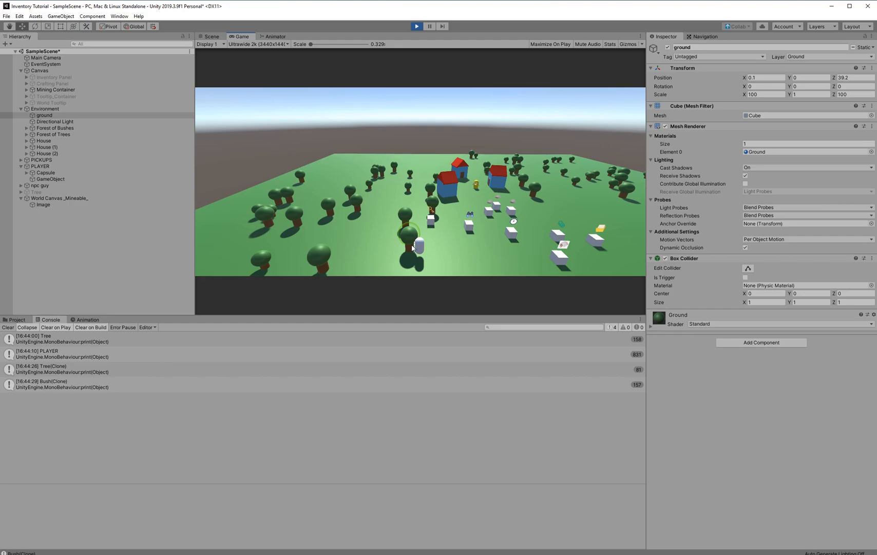
{"action": "left_click", "coordinate": [21, 109]}
{"action": "left_click", "coordinate": [34, 133]}
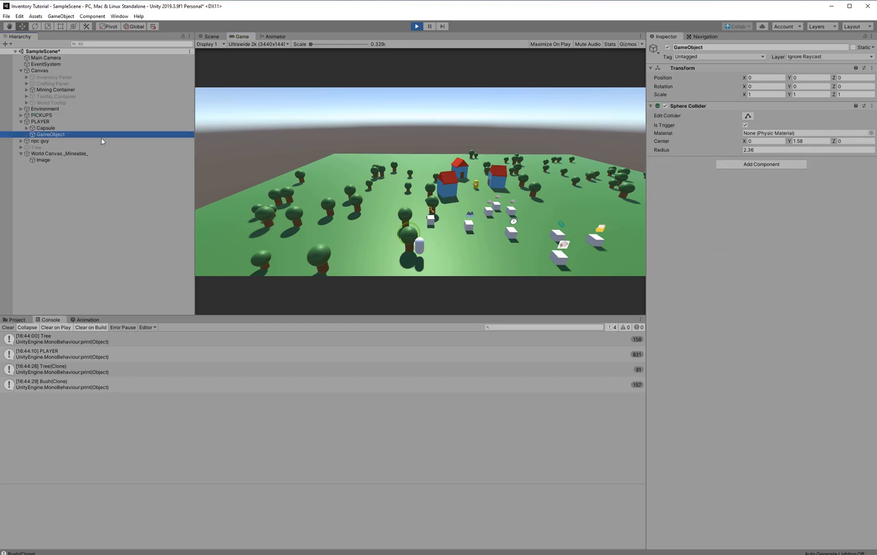
{"action": "left_click", "coordinate": [93, 122]}
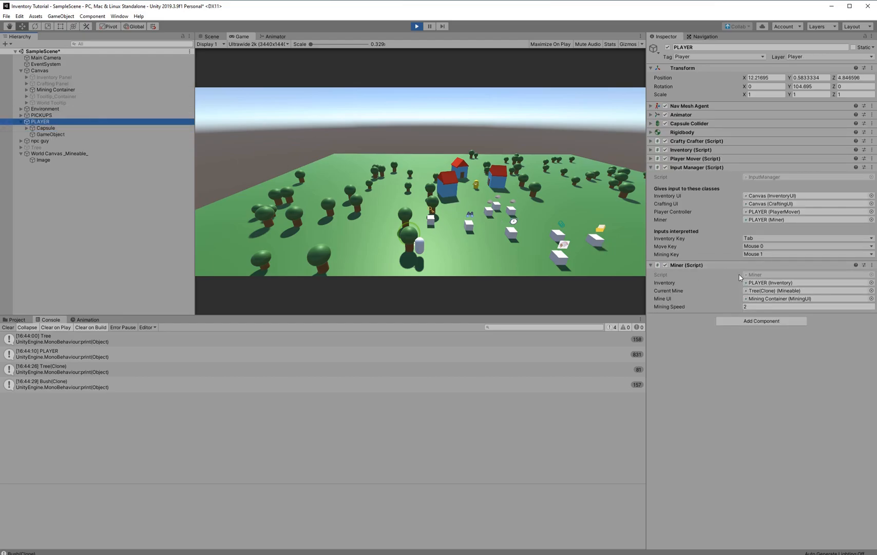
{"action": "right_click", "coordinate": [420, 246]}
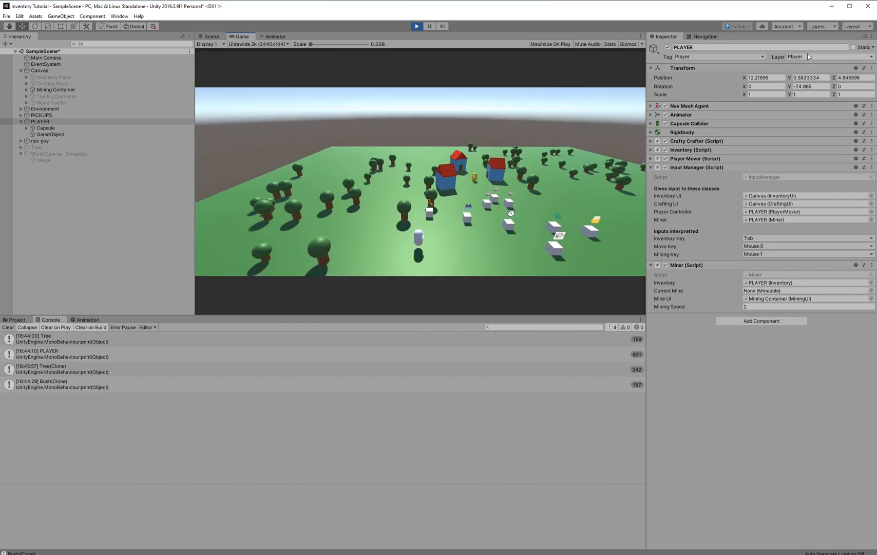
Check the layer assigned to PLAYER and that its child GameObject uses Ignore Raycast
{"action": "left_click", "coordinate": [809, 76]}
{"action": "left_click", "coordinate": [60, 134]}
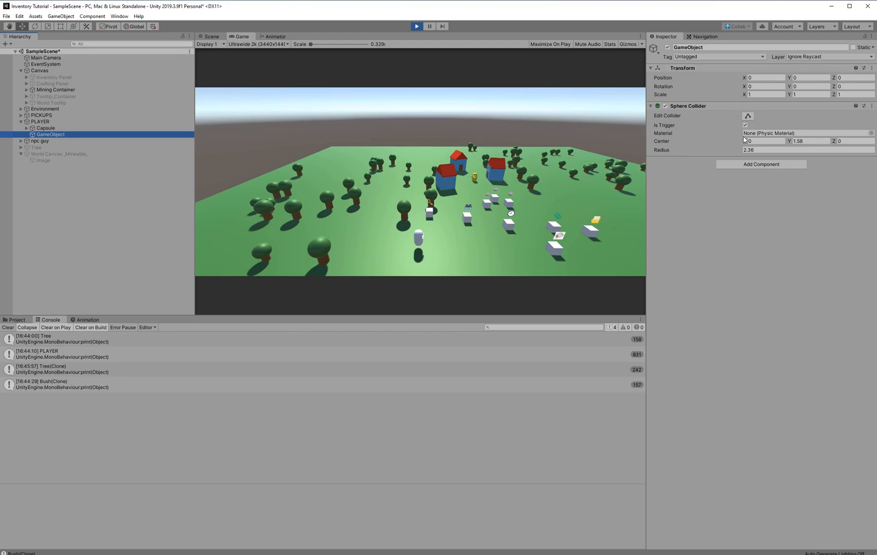
{"action": "left_click", "coordinate": [804, 58]}
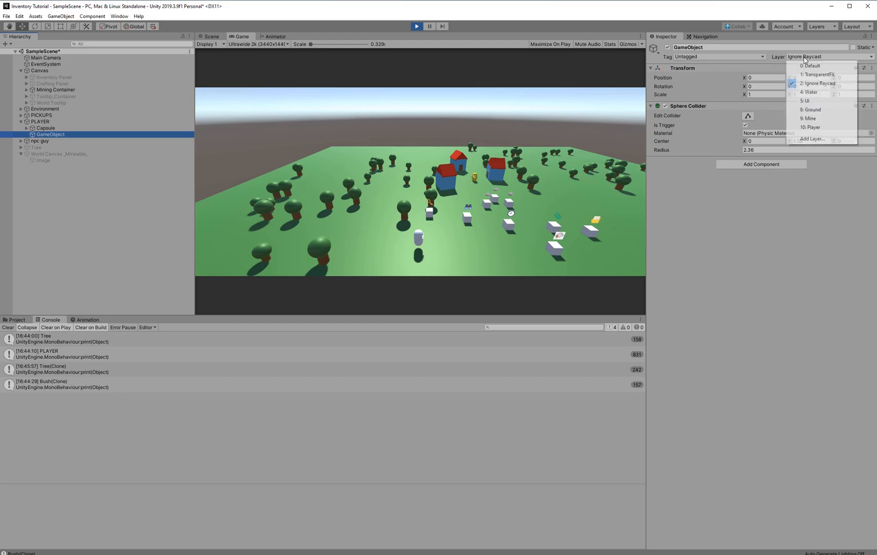
{"action": "left_click", "coordinate": [809, 85]}
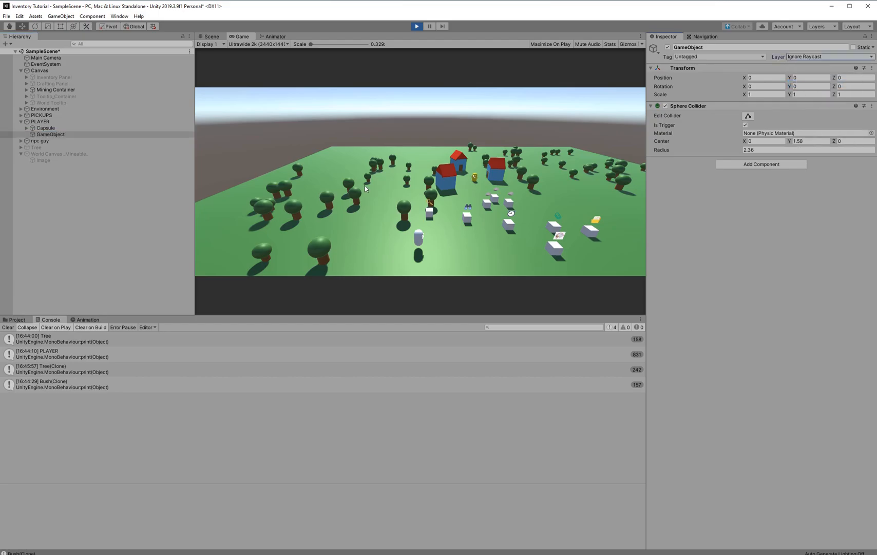
Walk the player around another tree in the running game and check Current Mine in PLAYER's Miner component
{"action": "left_click", "coordinate": [396, 220]}
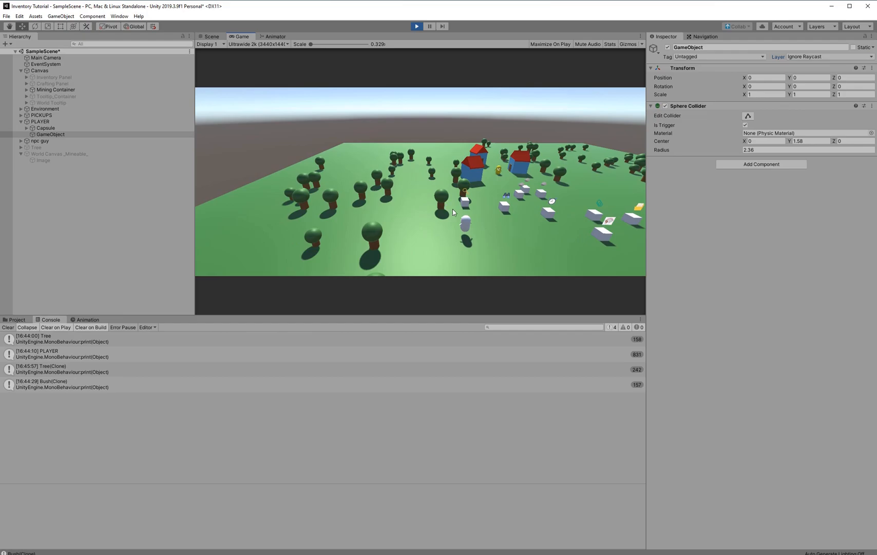
{"action": "left_click", "coordinate": [449, 217]}
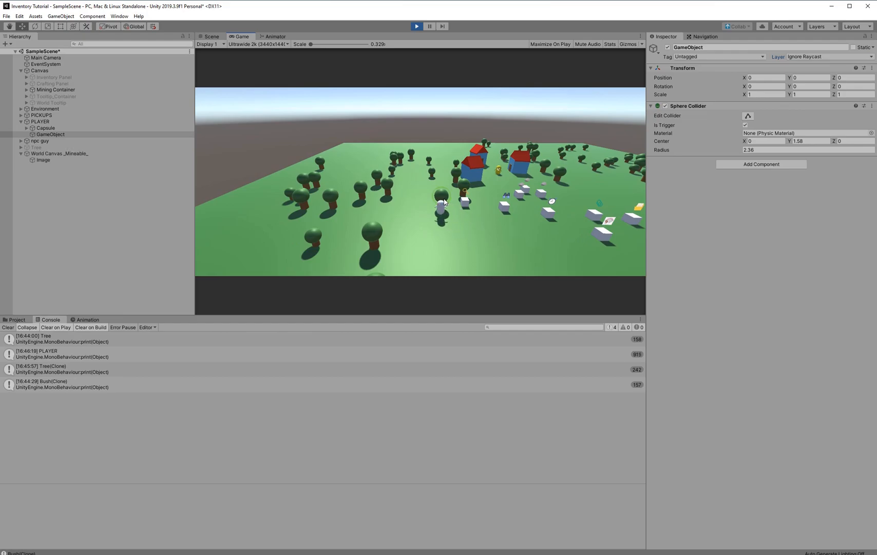
{"action": "left_click", "coordinate": [190, 122]}
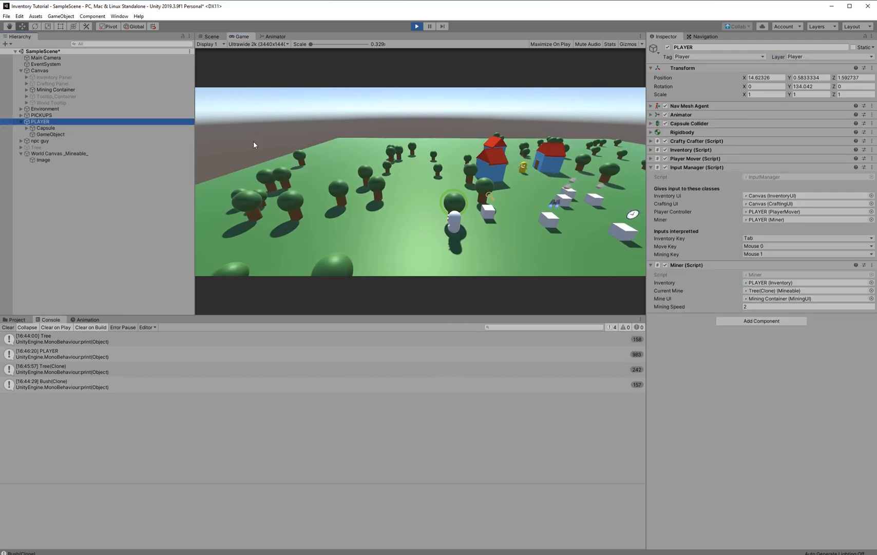
{"action": "left_click", "coordinate": [247, 40]}
{"action": "left_click", "coordinate": [407, 269]}
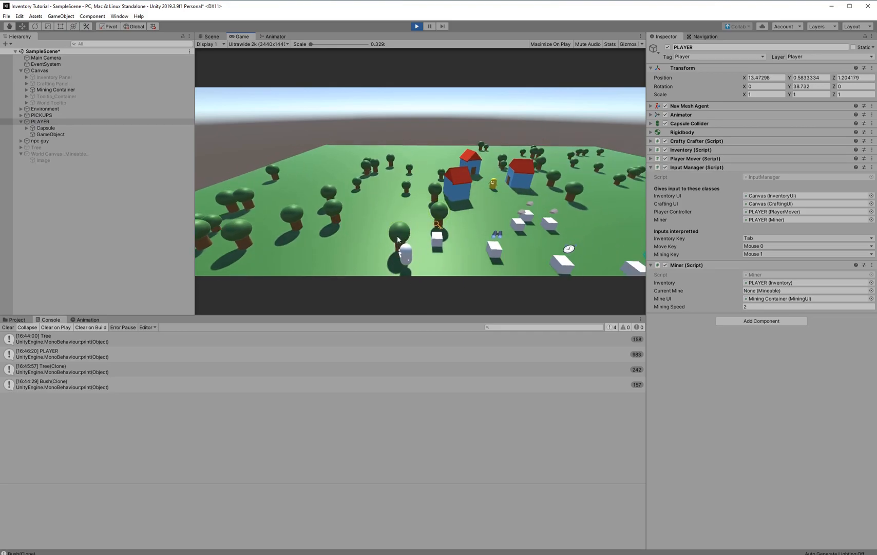
Test cursor-based mining on several nearby trees, walking the player from one tree to the next
{"action": "middle_click_drag", "start_coordinate": [390, 253], "coordinate": [517, 249]}
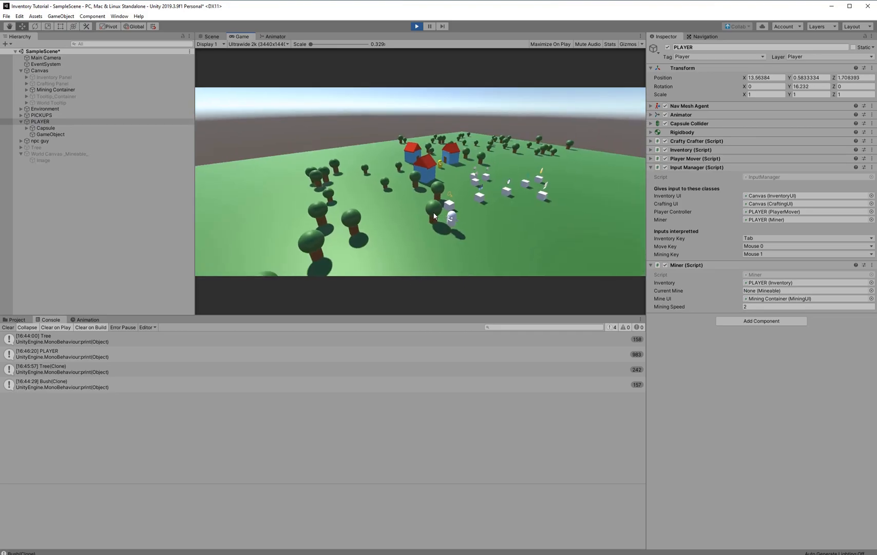
{"action": "left_click", "coordinate": [430, 227]}
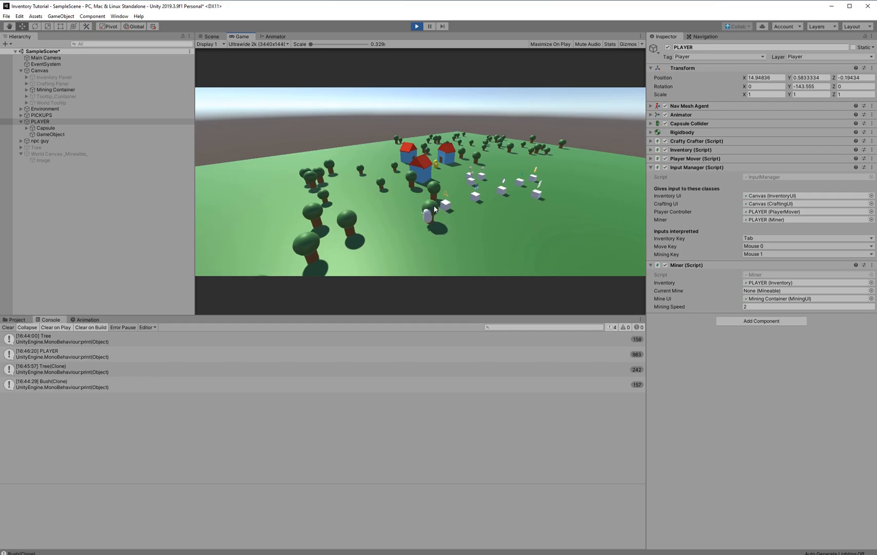
{"action": "right_click", "coordinate": [445, 218]}
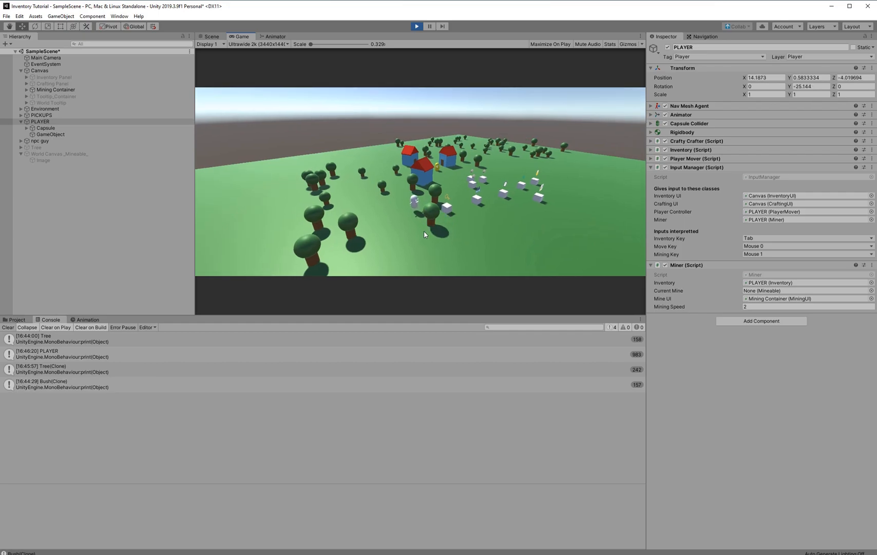
{"action": "left_click", "coordinate": [425, 251]}
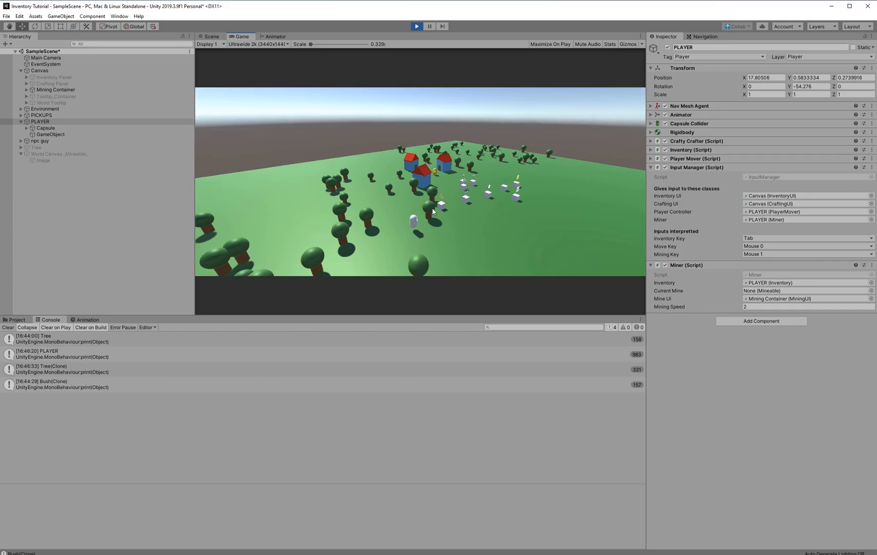
{"action": "right_click", "coordinate": [424, 218]}
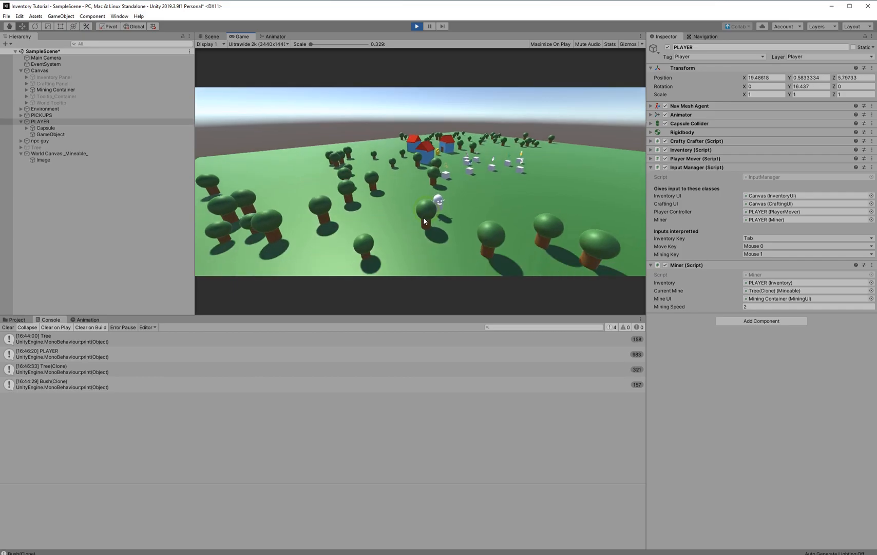
{"action": "left_click", "coordinate": [461, 259]}
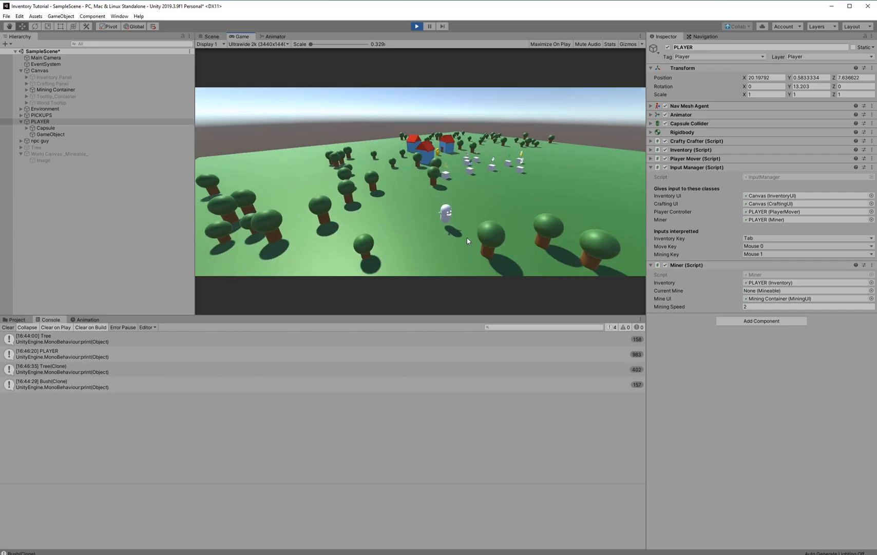
{"action": "right_click", "coordinate": [485, 240]}
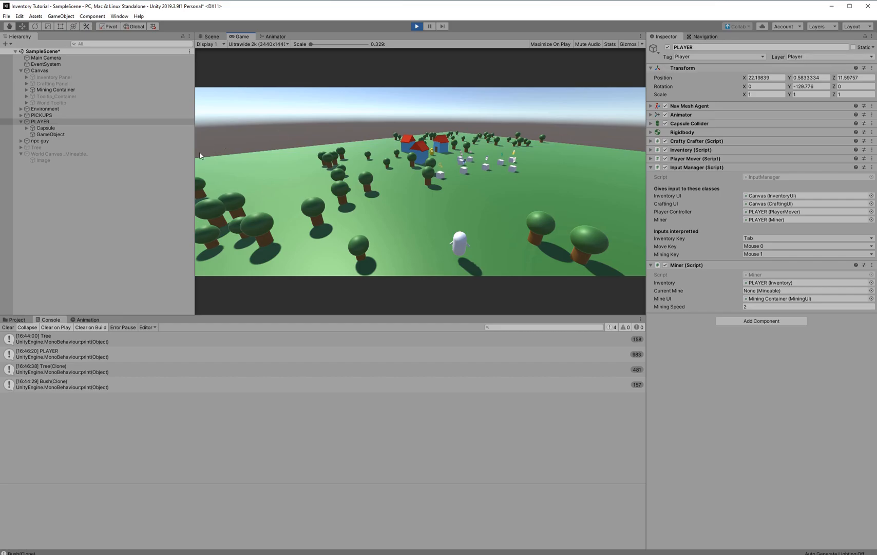
{"action": "left_click", "coordinate": [70, 134]}
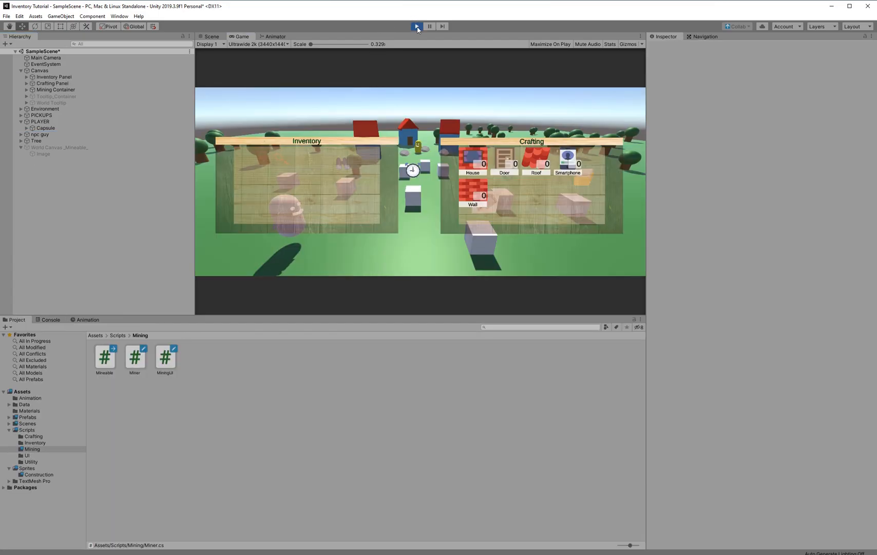
Stop play mode and delete the print(hit.collider.name) line from CursorOverCurrentMine in Miner.cs, saving the script
{"action": "left_click", "coordinate": [416, 27]}
{"action": "double_click", "coordinate": [135, 357]}
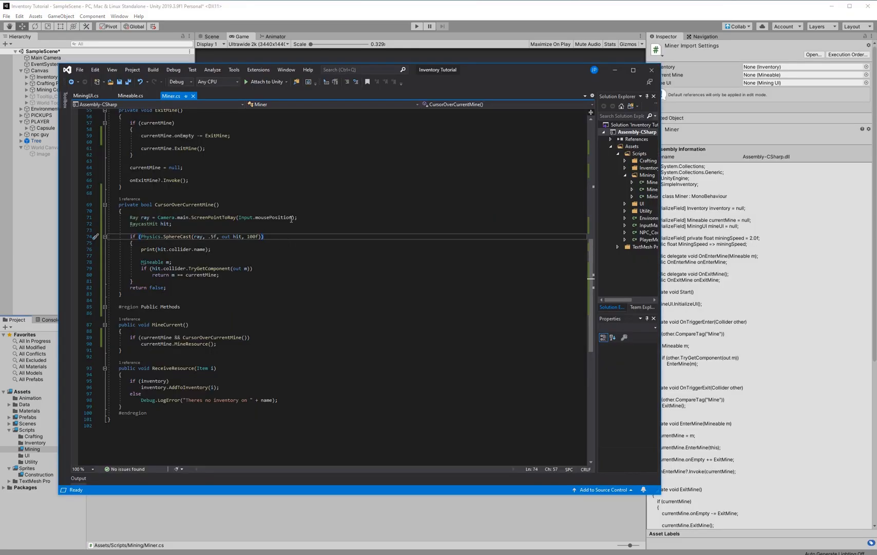
{"action": "left_click_drag", "start_coordinate": [238, 250], "coordinate": [232, 241]}
{"action": "key", "text": "Delete"}
{"action": "key", "text": "Delete"}
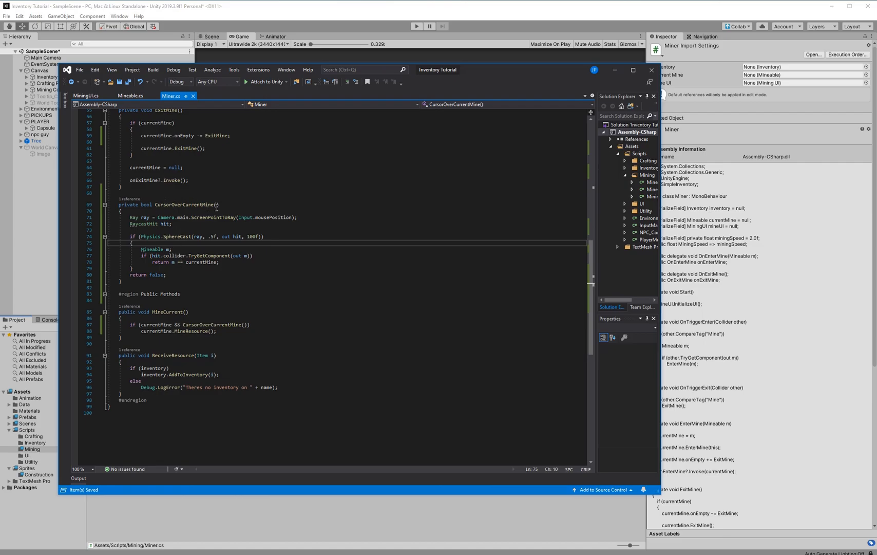
Switch back to Unity and run the game with the updated Miner script
{"action": "left_click", "coordinate": [367, 516]}
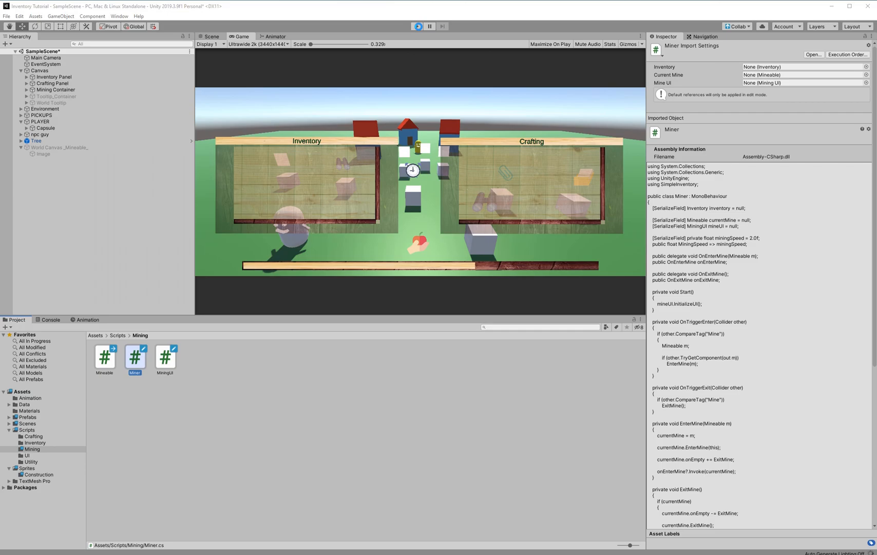
{"action": "left_click", "coordinate": [419, 27]}
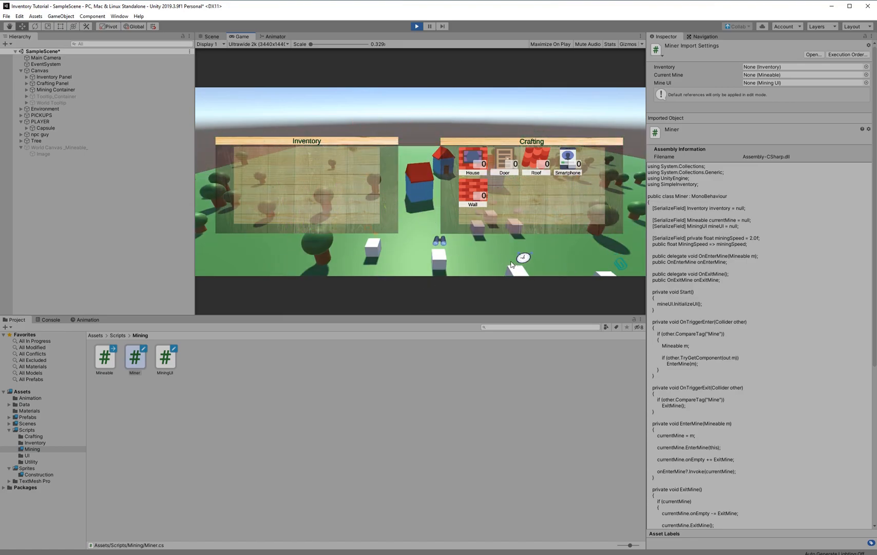
Walk the player past the pickups in the running game, collecting the alarm clocks, binoculars and key on the way to the trees
{"action": "key", "text": "d"}
{"action": "key", "text": "s"}
{"action": "left_click", "coordinate": [501, 232]}
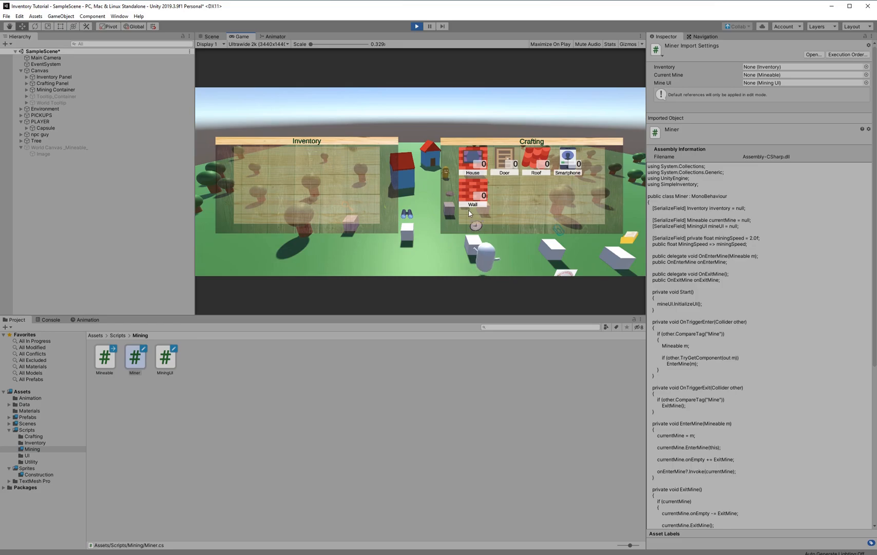
{"action": "left_click", "coordinate": [393, 236]}
{"action": "key", "text": "a"}
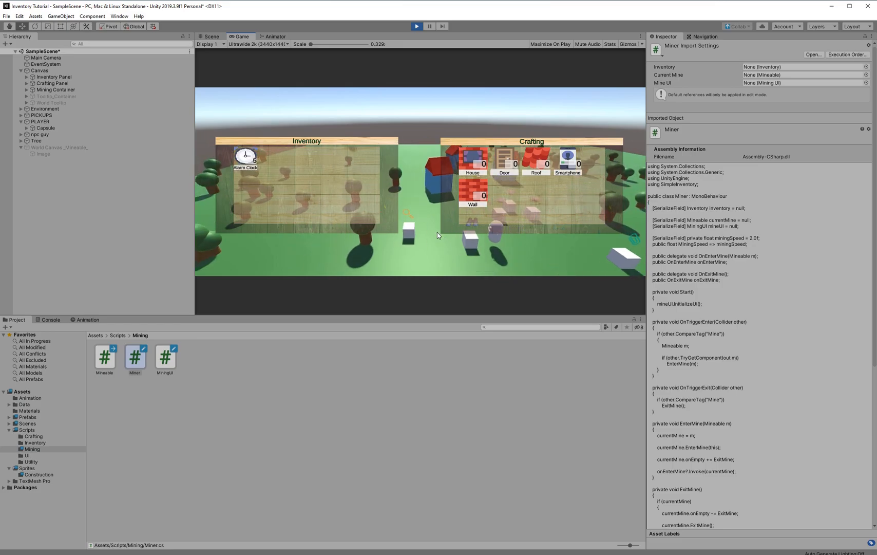
{"action": "middle_click_drag", "start_coordinate": [395, 230], "coordinate": [443, 247]}
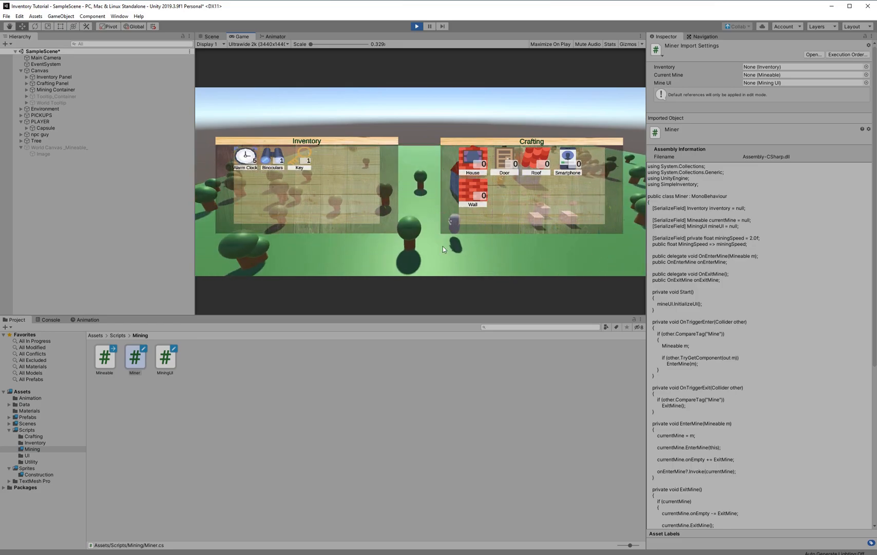
Move the player beside the nearest tree and test cursor-based mining on it from different camera distances and angles
{"action": "left_click", "coordinate": [440, 248]}
{"action": "left_click", "coordinate": [468, 245]}
{"action": "left_click", "coordinate": [439, 241]}
{"action": "scroll", "coordinate": [412, 232], "scroll_direction": "up", "scroll_amount": 1}
{"action": "scroll", "coordinate": [411, 233], "scroll_direction": "up", "scroll_amount": 3}
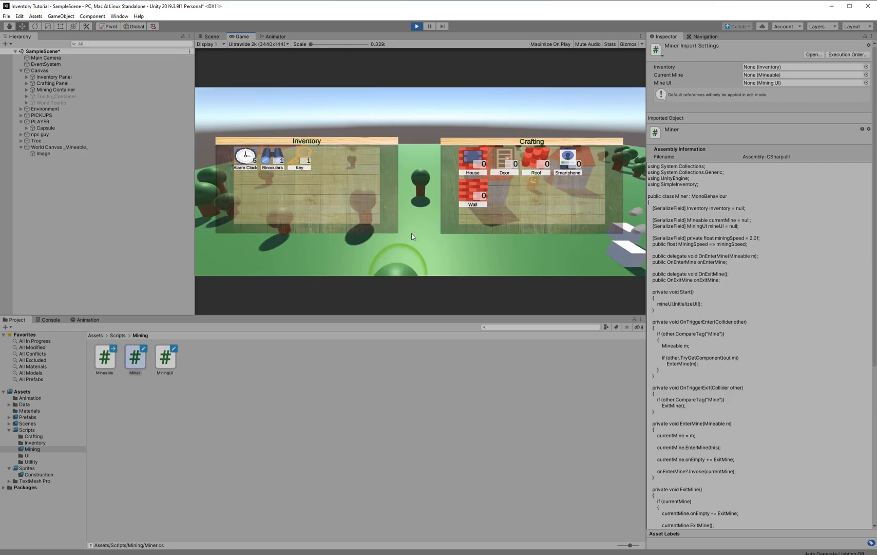
{"action": "scroll", "coordinate": [413, 243], "scroll_direction": "down", "scroll_amount": 3}
{"action": "scroll", "coordinate": [411, 244], "scroll_direction": "up", "scroll_amount": 3}
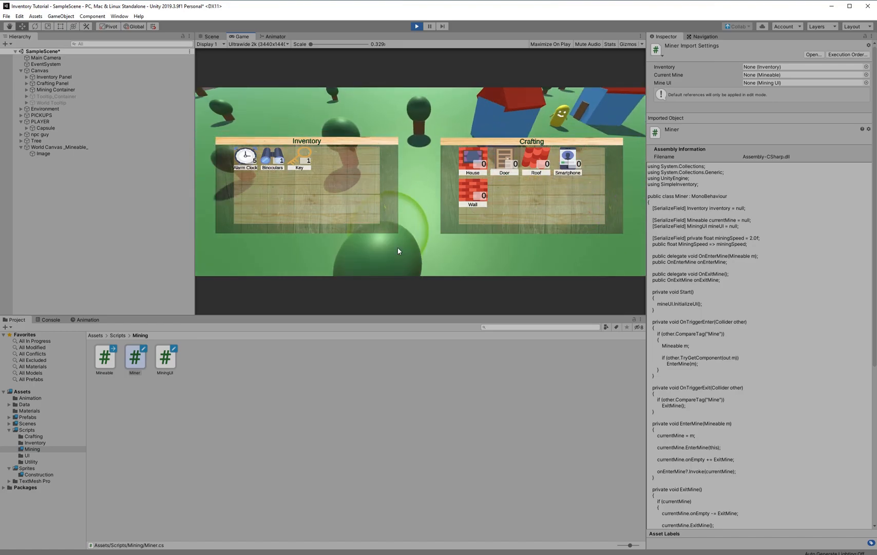
{"action": "scroll", "coordinate": [398, 248], "scroll_direction": "up", "scroll_amount": 3}
{"action": "scroll", "coordinate": [412, 270], "scroll_direction": "down", "scroll_amount": 4}
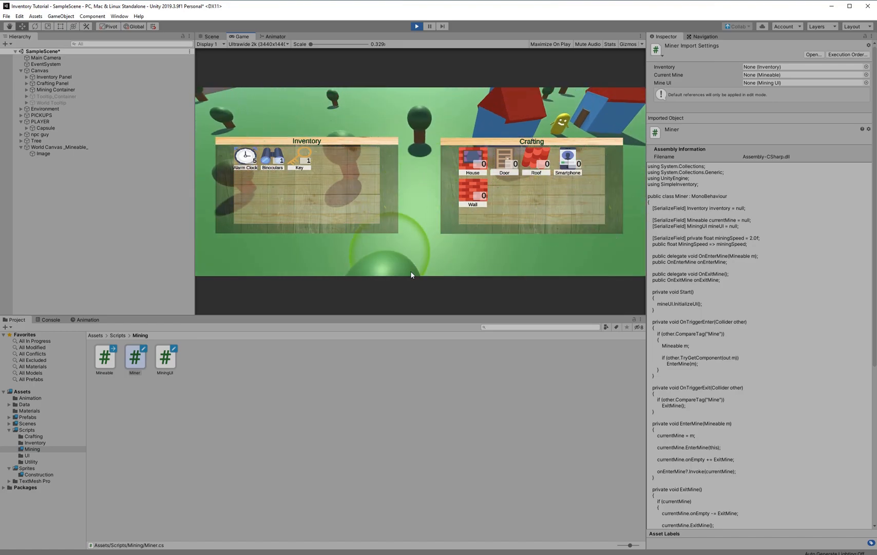
{"action": "scroll", "coordinate": [403, 256], "scroll_direction": "down", "scroll_amount": 3}
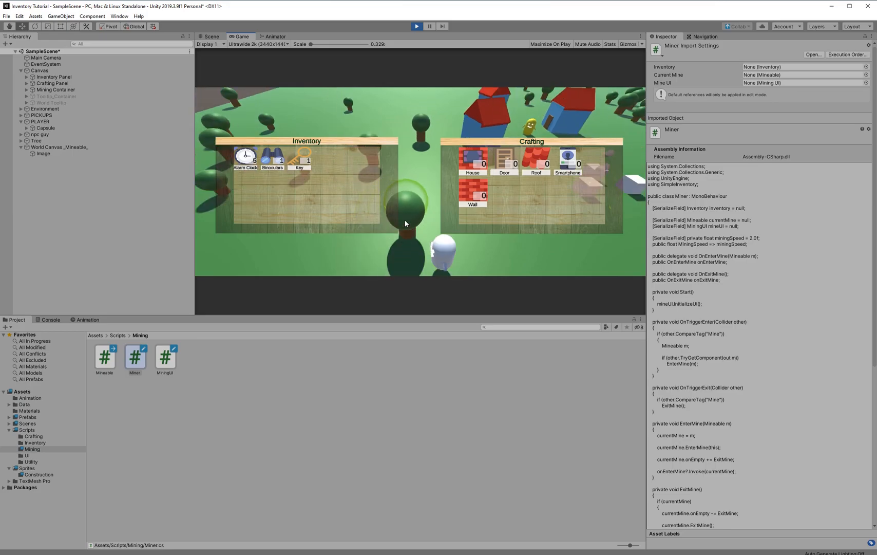
{"action": "left_click", "coordinate": [402, 211]}
{"action": "middle_click_drag", "start_coordinate": [406, 209], "coordinate": [436, 235]}
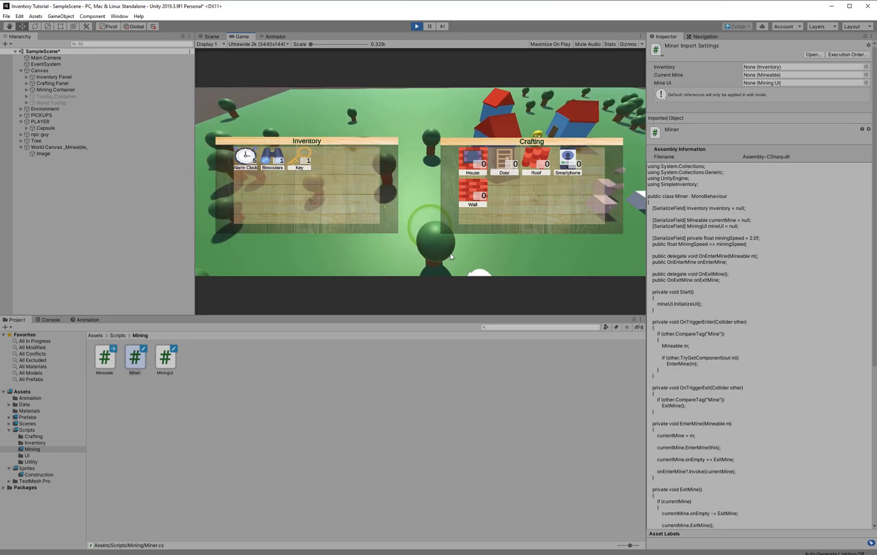
Stop play mode and set PLAYER's layer to Ignore Raycast for this object only, leaving its children out
{"action": "left_click", "coordinate": [62, 122]}
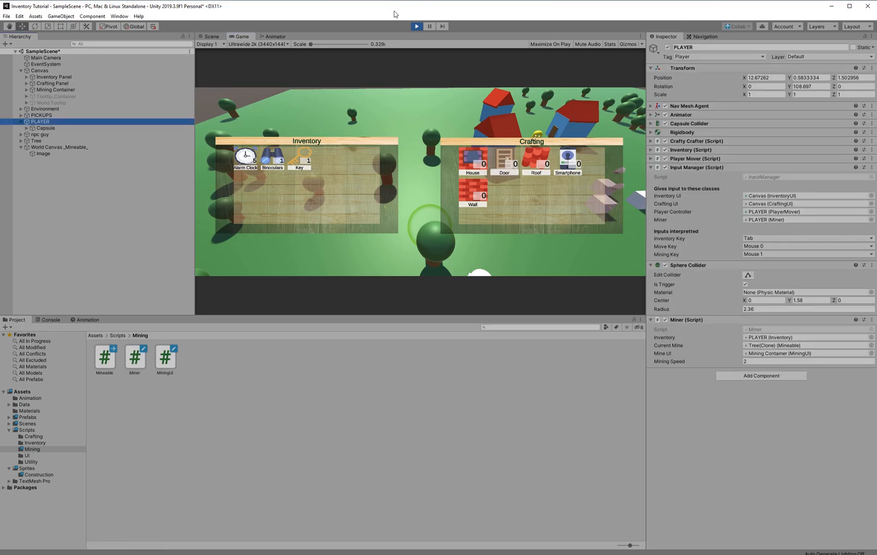
{"action": "left_click", "coordinate": [419, 27]}
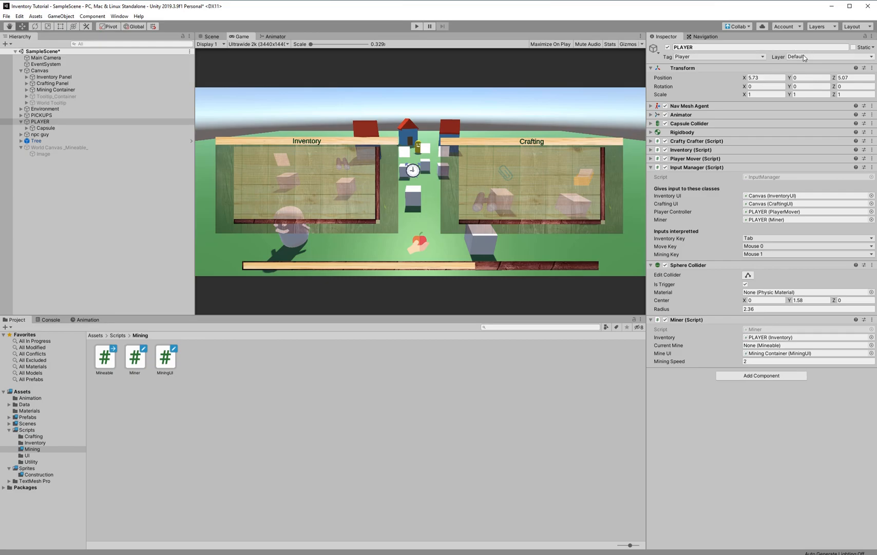
{"action": "left_click", "coordinate": [805, 57]}
{"action": "left_click", "coordinate": [820, 83]}
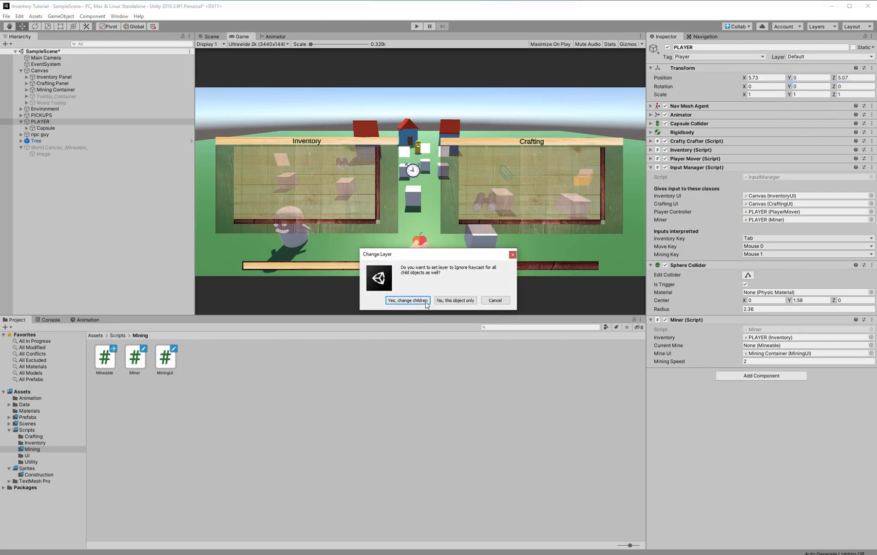
{"action": "left_click", "coordinate": [450, 300]}
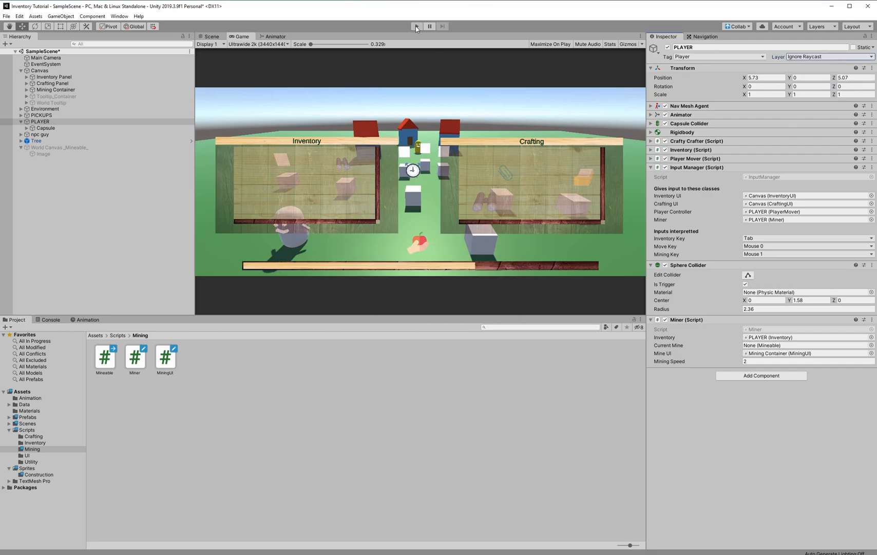
Run the game again and collect the alarm clocks, binoculars and key while walking the player to the trees
{"action": "left_click", "coordinate": [416, 27]}
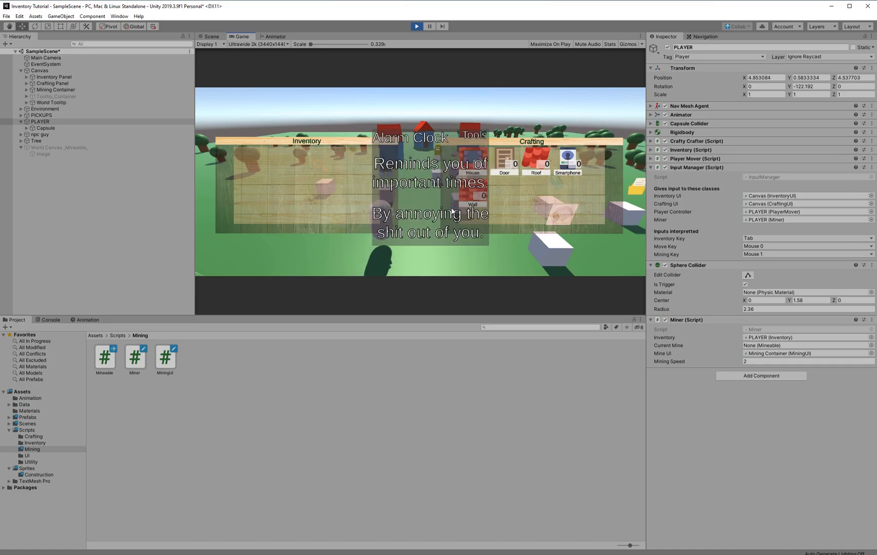
{"action": "left_click", "coordinate": [441, 233]}
{"action": "left_click", "coordinate": [365, 224]}
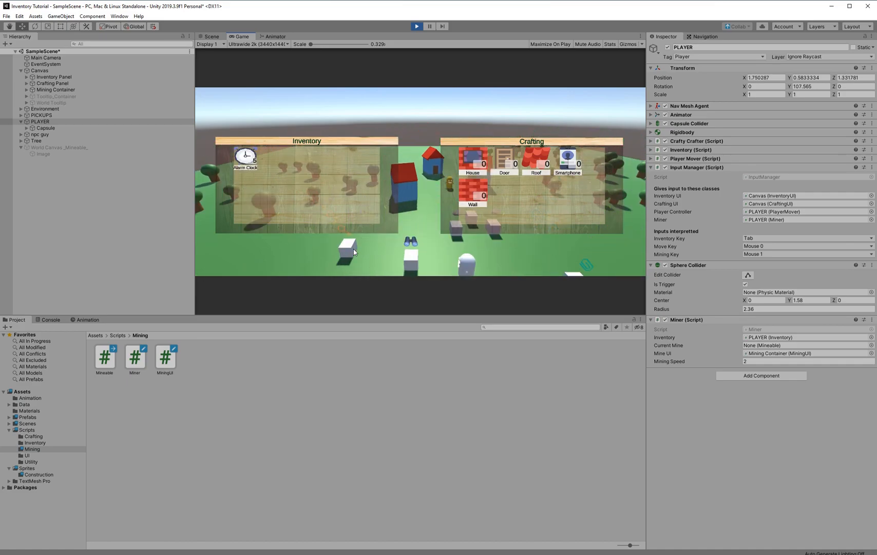
{"action": "left_click", "coordinate": [448, 242]}
{"action": "key", "text": "a"}
{"action": "left_click", "coordinate": [435, 251]}
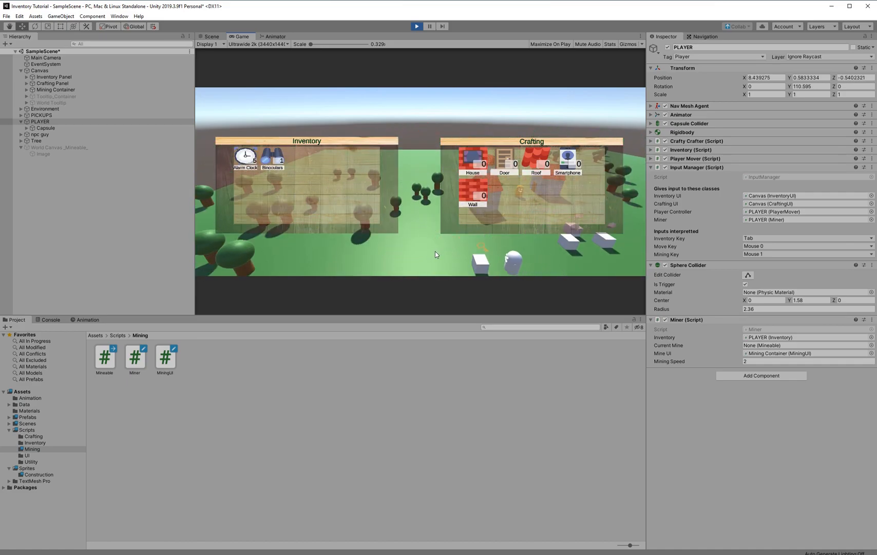
{"action": "middle_click_drag", "start_coordinate": [395, 243], "coordinate": [460, 268]}
{"action": "left_click", "coordinate": [454, 257]}
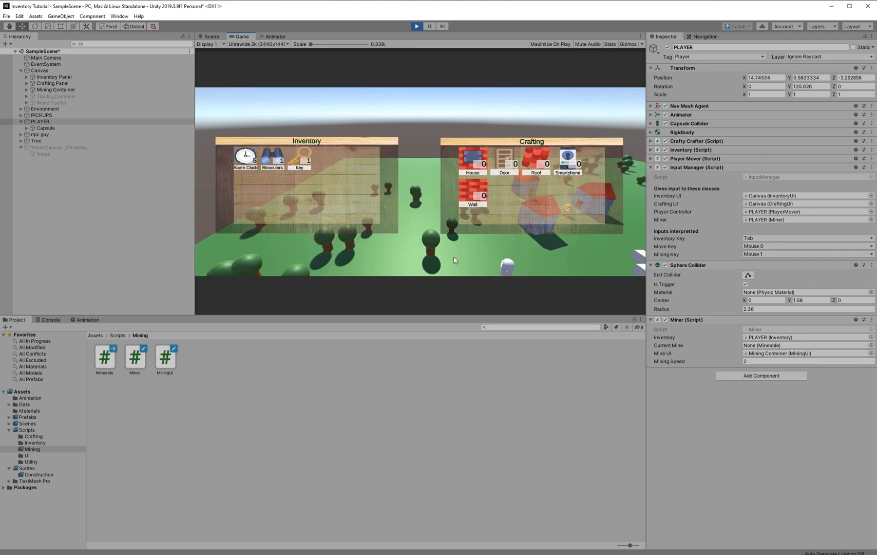
Mine the tree beside the player for wood and the neighbouring bush for berries
{"action": "right_click", "coordinate": [430, 247]}
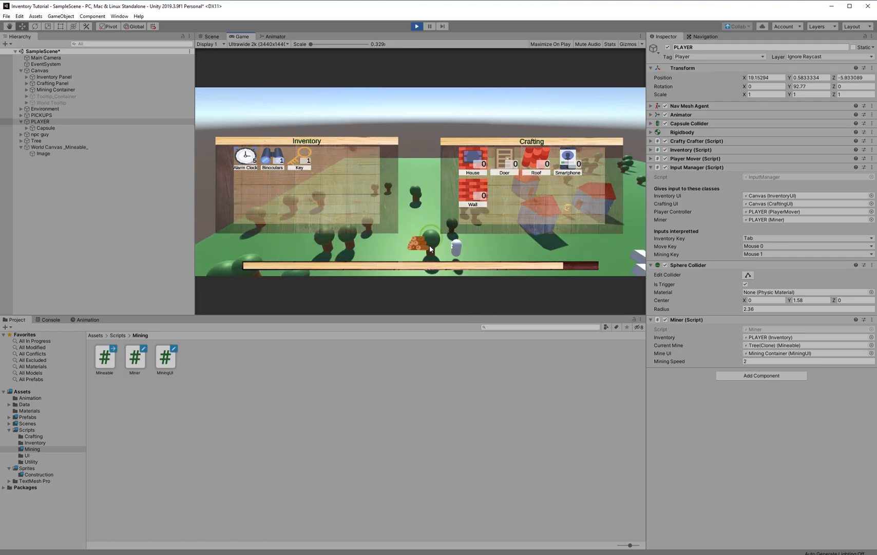
{"action": "left_click", "coordinate": [471, 230]}
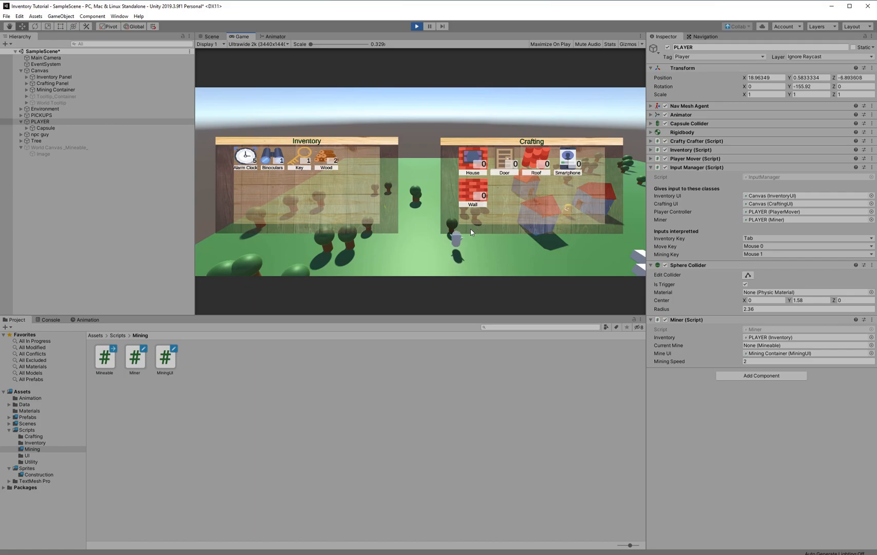
{"action": "right_click", "coordinate": [421, 243]}
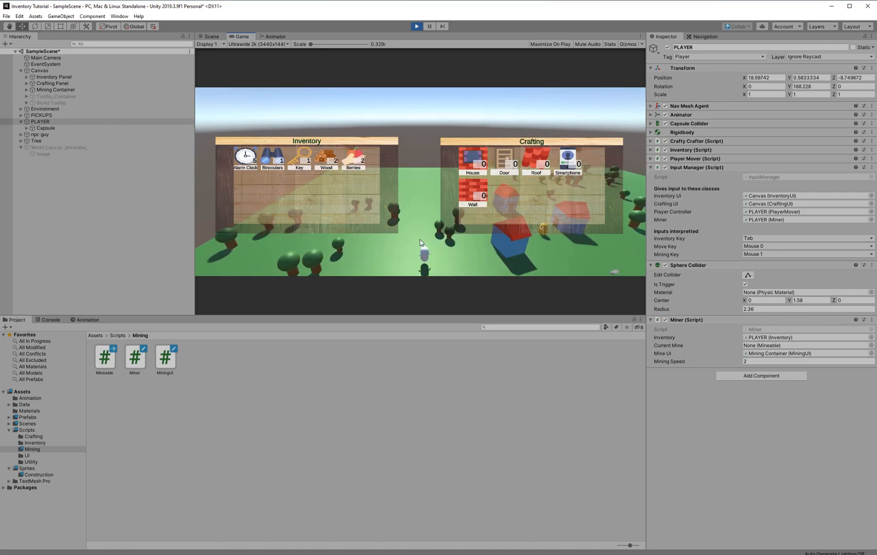
Test mining among the clustered bushes, walking the player past them to the taller tree and mining it for wood
{"action": "right_click", "coordinate": [441, 239]}
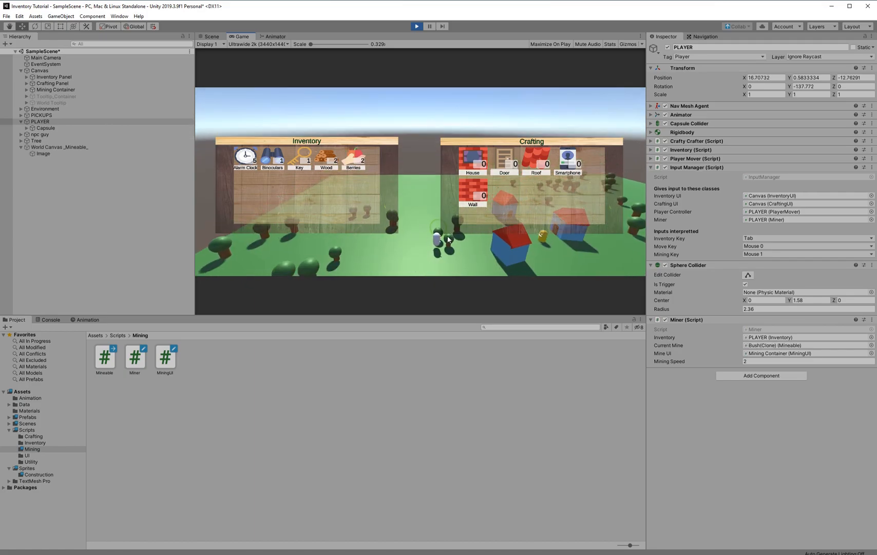
{"action": "left_click", "coordinate": [476, 245]}
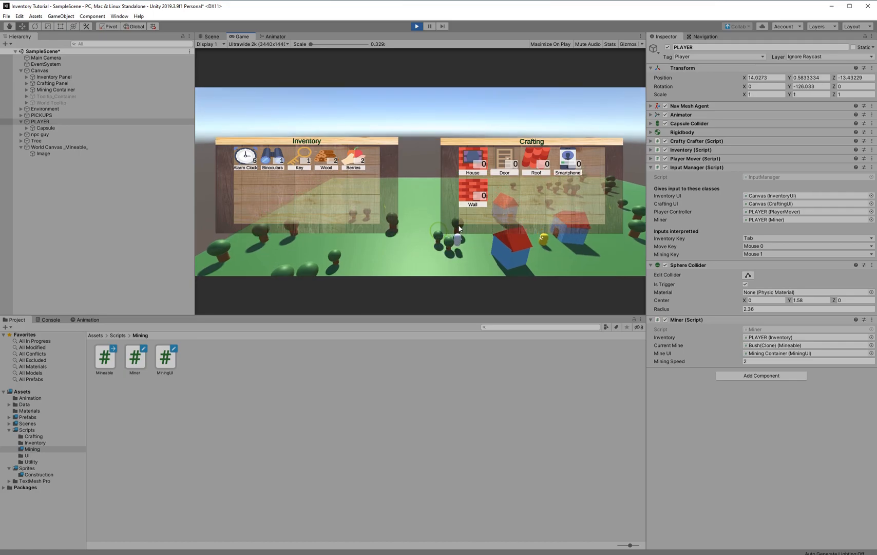
{"action": "left_click", "coordinate": [448, 240]}
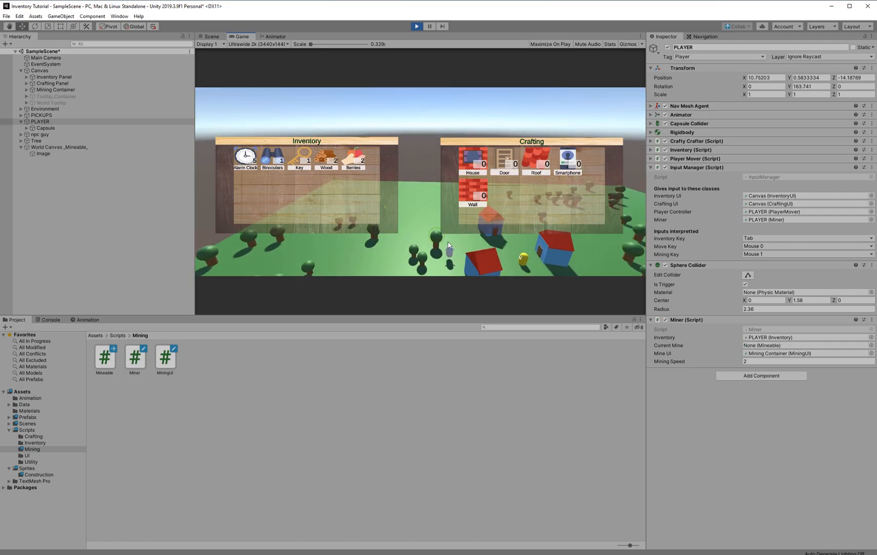
{"action": "right_click", "coordinate": [448, 241]}
Walk the player to the next tree and check the required materials of the Roof and Door in Crafting
{"action": "left_click", "coordinate": [381, 262]}
{"action": "middle_click_drag", "start_coordinate": [380, 263], "coordinate": [417, 219]}
{"action": "left_click", "coordinate": [417, 203]}
{"action": "mouse_move", "coordinate": [496, 197]}
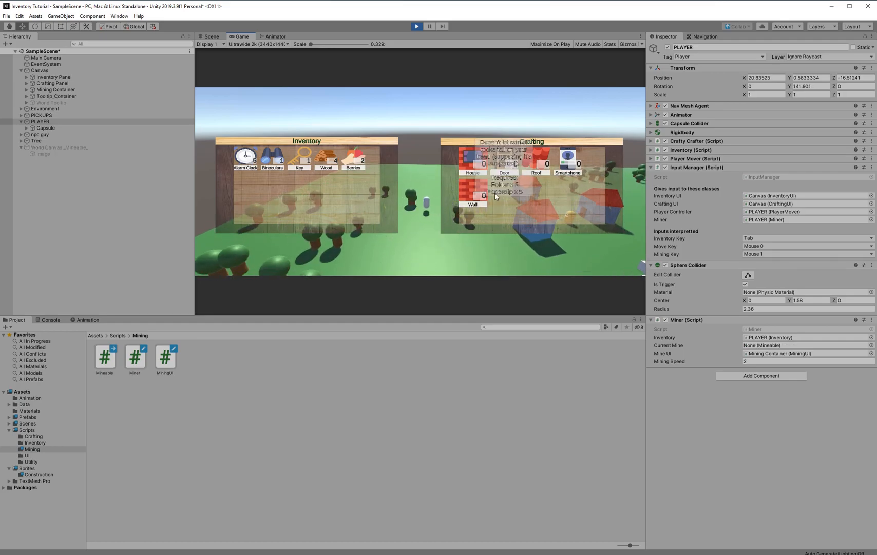
{"action": "scroll", "coordinate": [479, 141], "scroll_direction": "up", "scroll_amount": 3}
{"action": "mouse_move", "coordinate": [496, 161]}
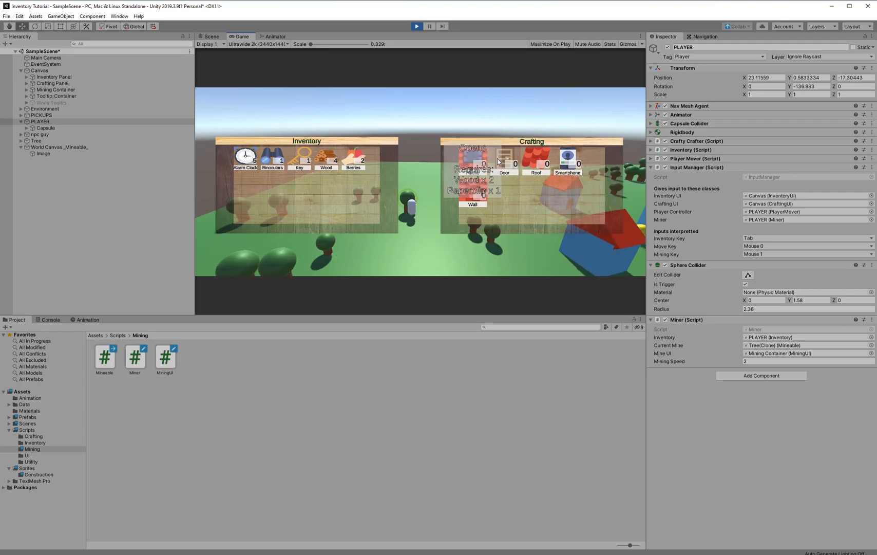
Walk the player to two more standing trees in turn and mine each of them for wood
{"action": "left_click", "coordinate": [451, 252]}
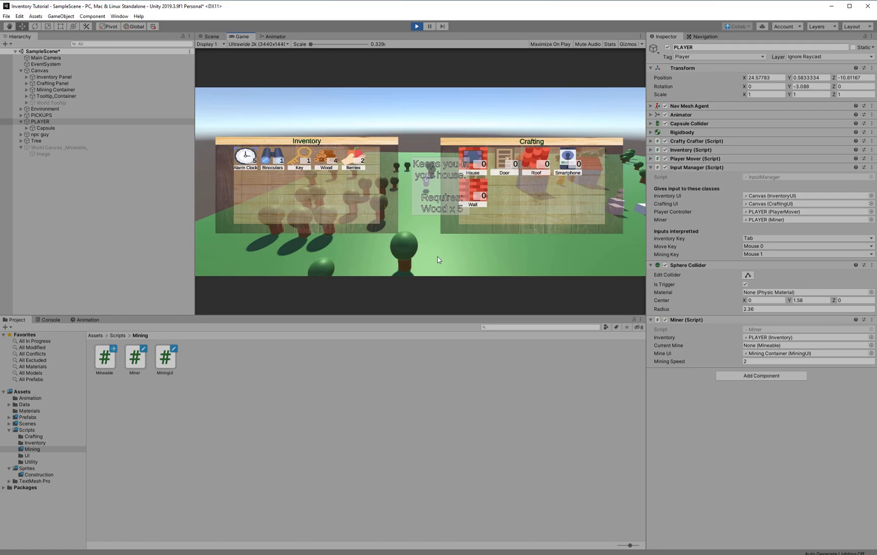
{"action": "right_click", "coordinate": [411, 241]}
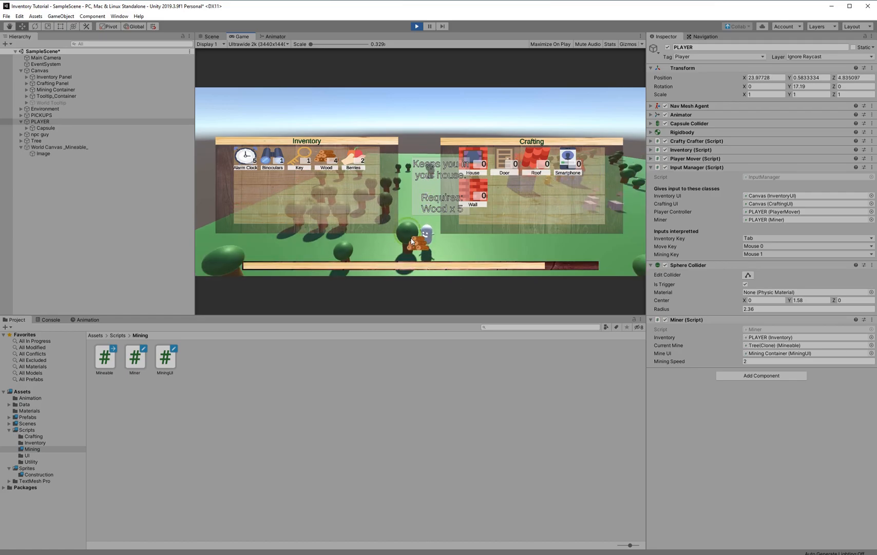
{"action": "left_click", "coordinate": [595, 258]}
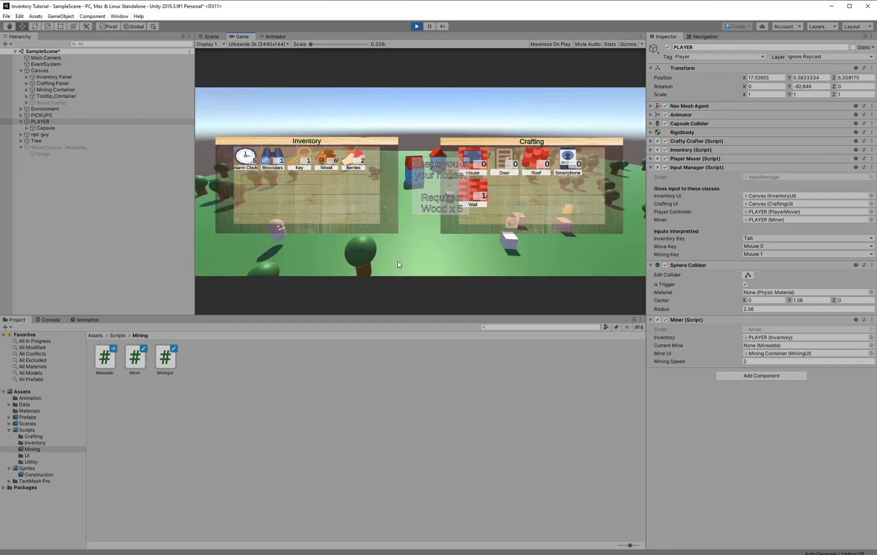
{"action": "right_click", "coordinate": [367, 253]}
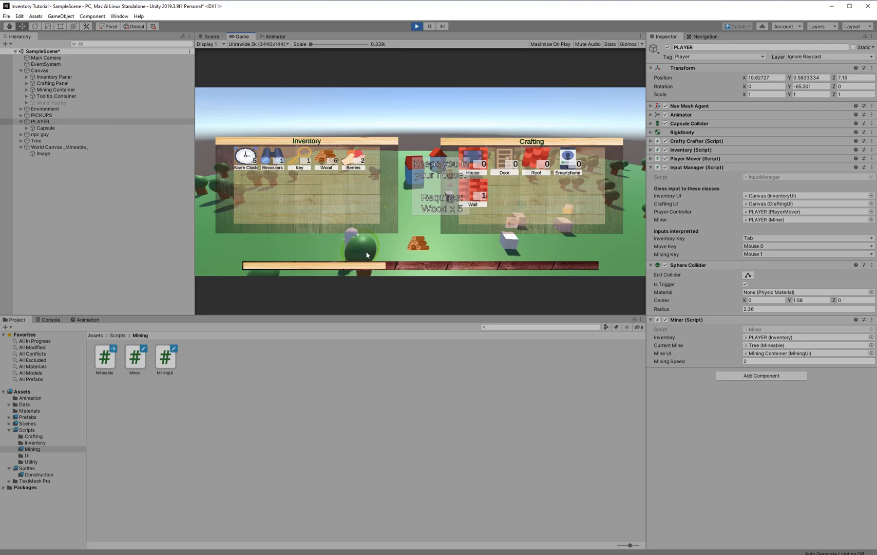
Collect the deck of cards, paperclip, folder and stone pickups by walking the player through them
{"action": "left_click", "coordinate": [509, 233]}
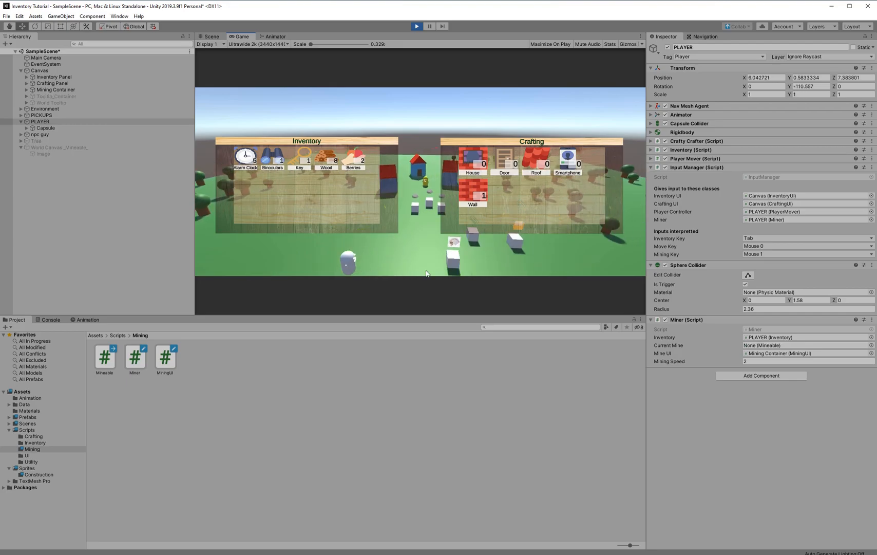
{"action": "left_click", "coordinate": [415, 249]}
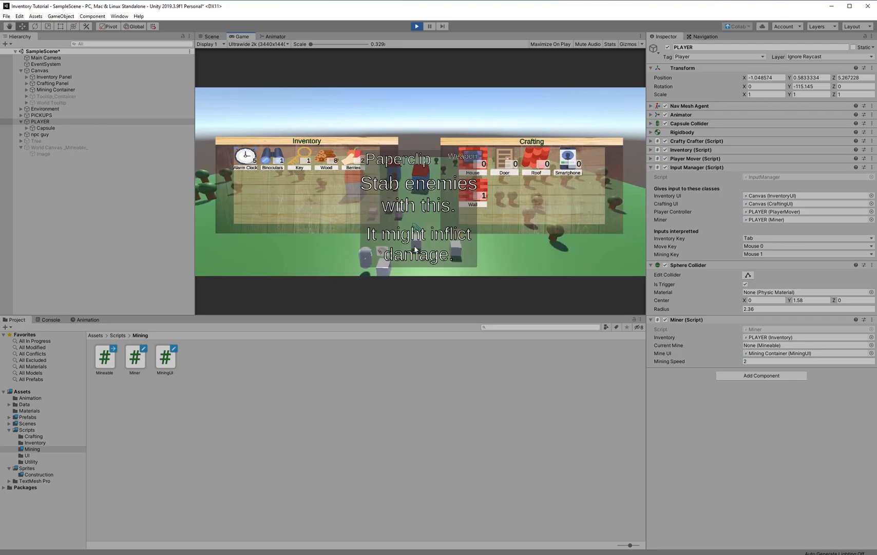
{"action": "left_click", "coordinate": [476, 258]}
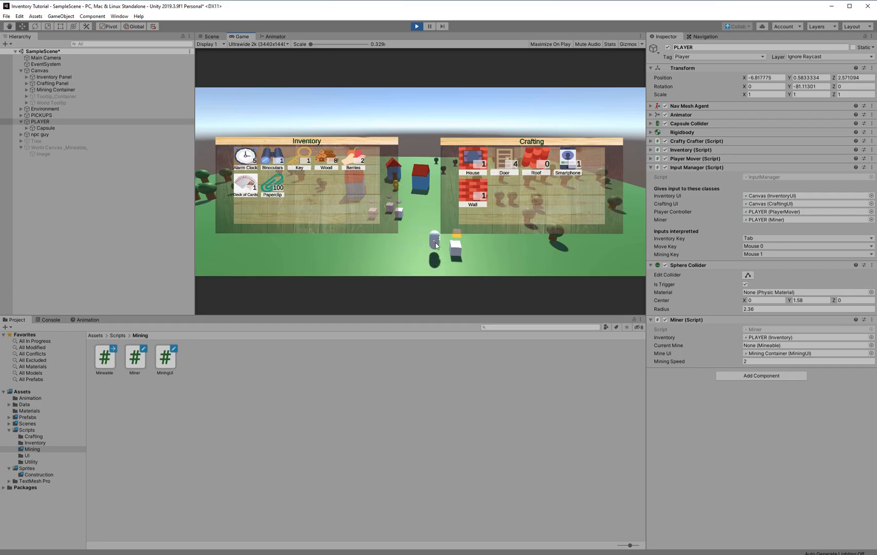
{"action": "left_click", "coordinate": [433, 268]}
{"action": "left_click", "coordinate": [409, 236]}
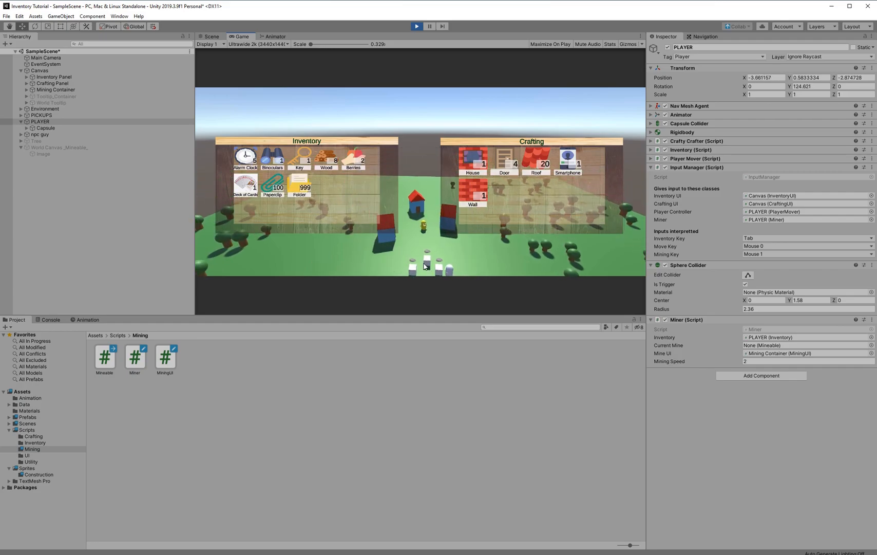
{"action": "left_click", "coordinate": [410, 270]}
{"action": "left_click", "coordinate": [482, 261]}
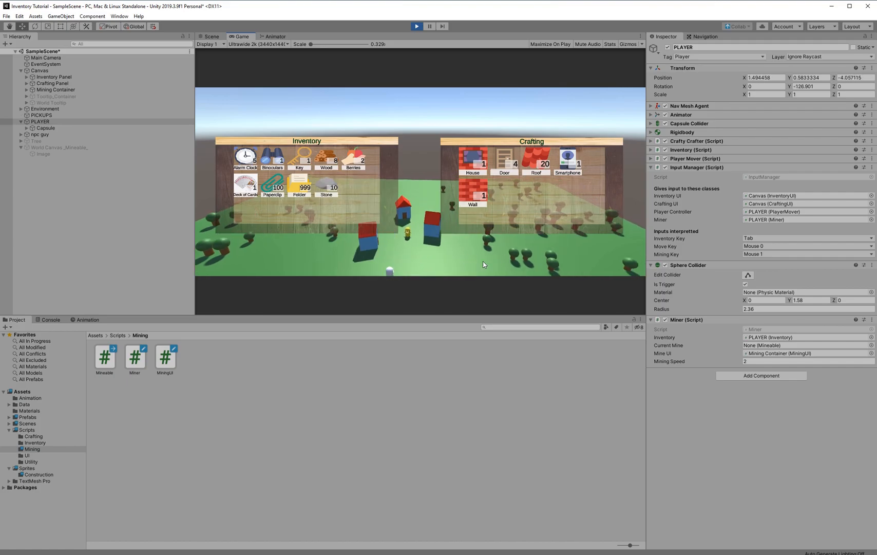
Craft three doors and one house
{"action": "left_click", "coordinate": [503, 159]}
{"action": "left_click", "coordinate": [504, 158]}
{"action": "left_click", "coordinate": [504, 159]}
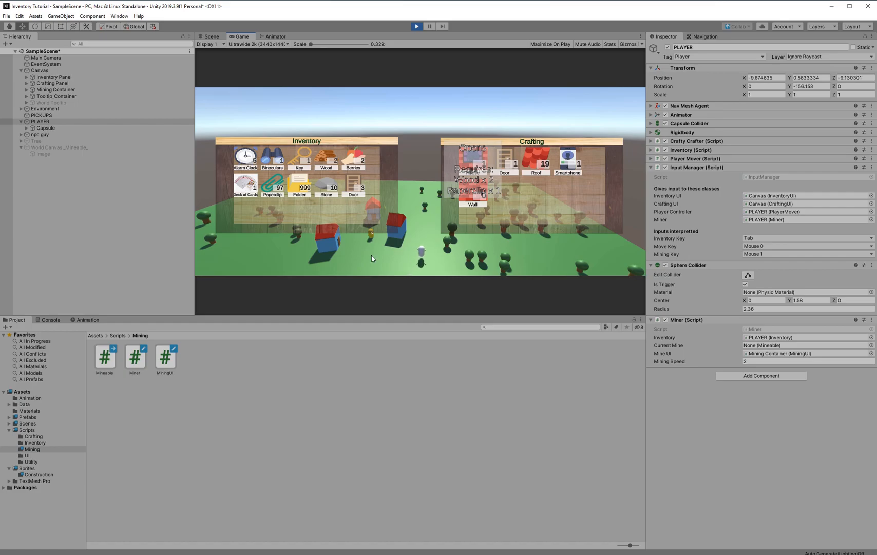
{"action": "left_click", "coordinate": [471, 164]}
Walk the player to the tree cluster beyond the houses and mine there for more wood
{"action": "mouse_move", "coordinate": [402, 249]}
{"action": "middle_mouse_down"}
{"action": "mouse_move", "coordinate": [399, 213]}
{"action": "mouse_move", "coordinate": [373, 245]}
{"action": "middle_mouse_up"}
{"action": "left_click", "coordinate": [438, 221]}
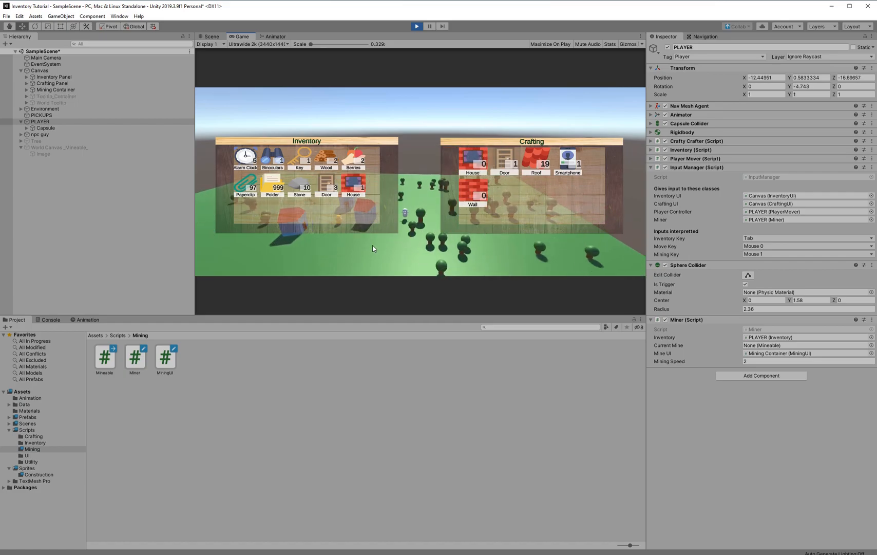
{"action": "right_click", "coordinate": [424, 222]}
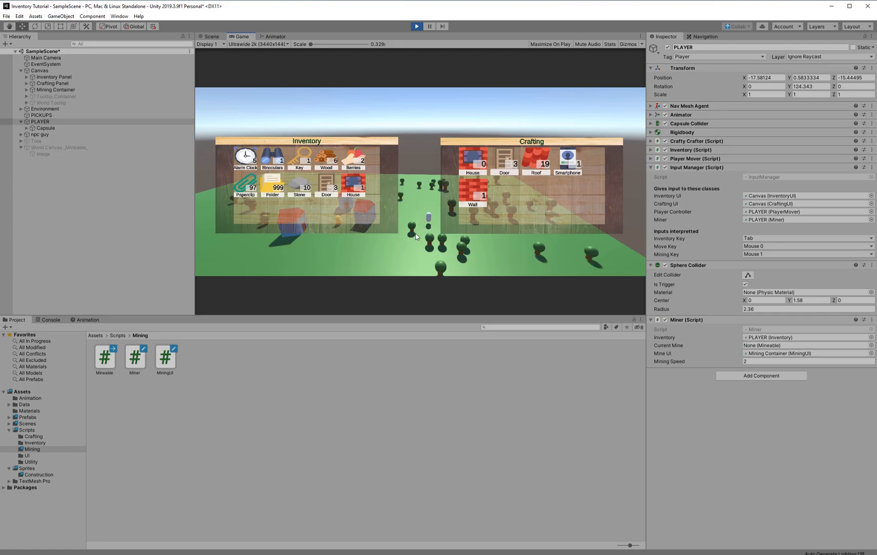
Walk the player between the remaining trees, checking how Current Mine in the Miner component follows
{"action": "left_click", "coordinate": [425, 254]}
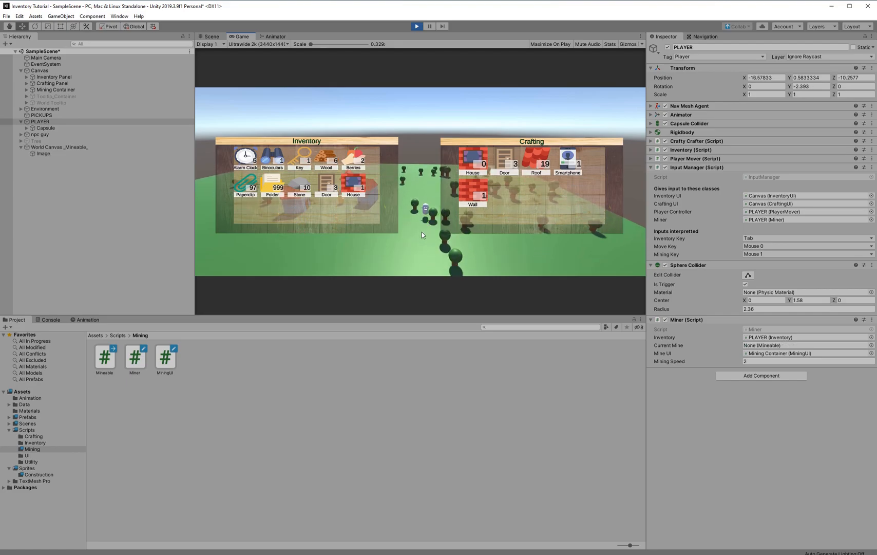
{"action": "left_click", "coordinate": [426, 249]}
{"action": "left_click", "coordinate": [438, 254]}
{"action": "left_click", "coordinate": [431, 258]}
{"action": "left_click", "coordinate": [457, 260]}
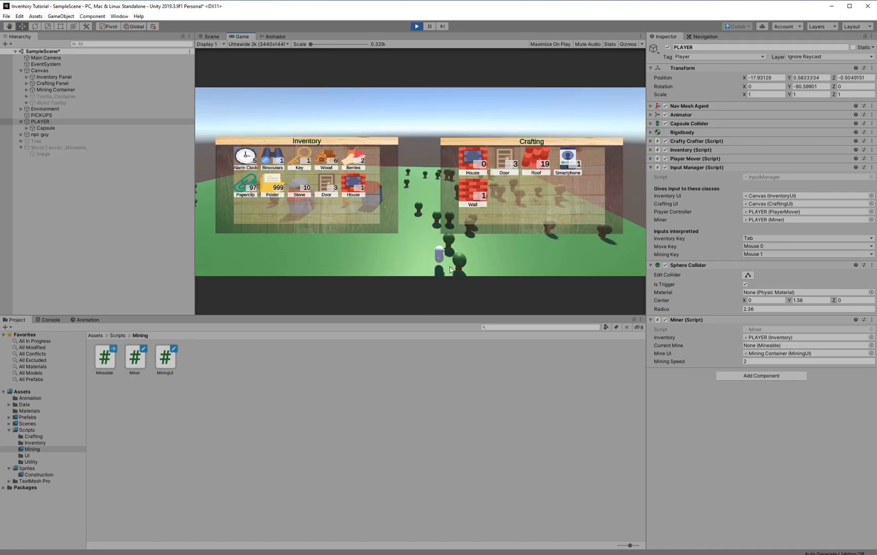